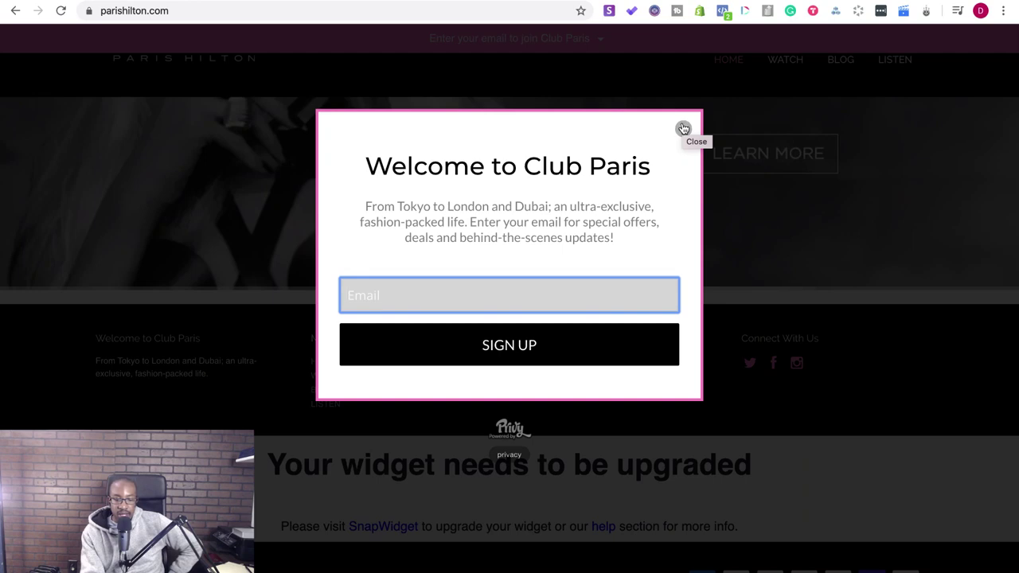
# - Close the Club Paris signup popup and open Snov.io's email finder for parishilton.com
pyautogui.click(683, 128)
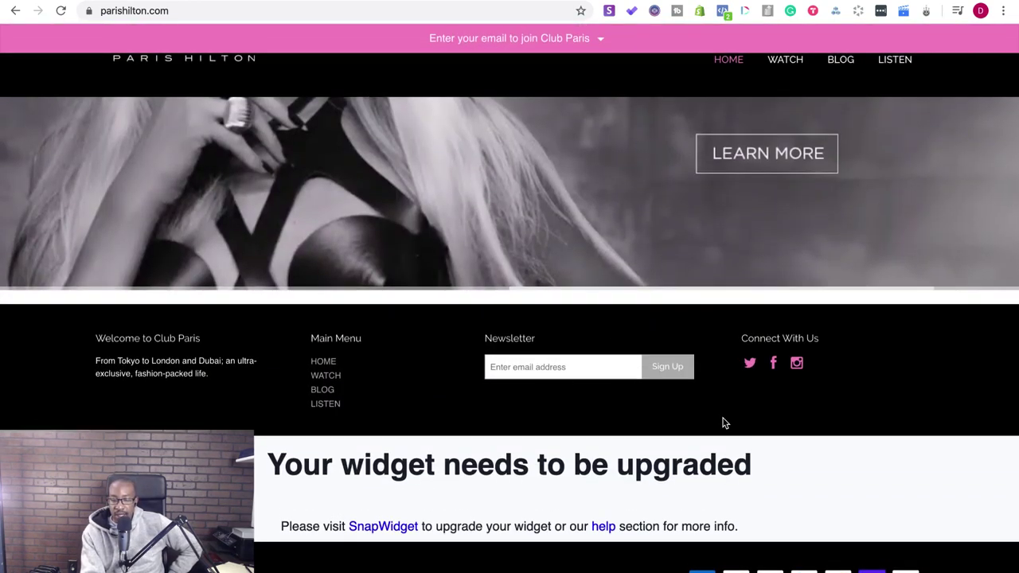
pyautogui.scroll(2, 725, 424)
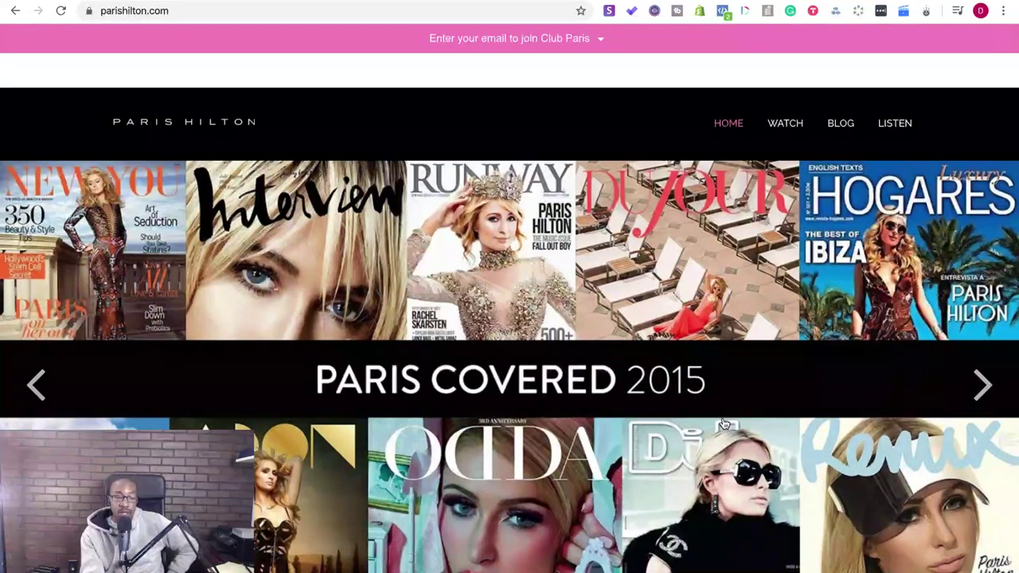
pyautogui.scroll(-5, 724, 423)
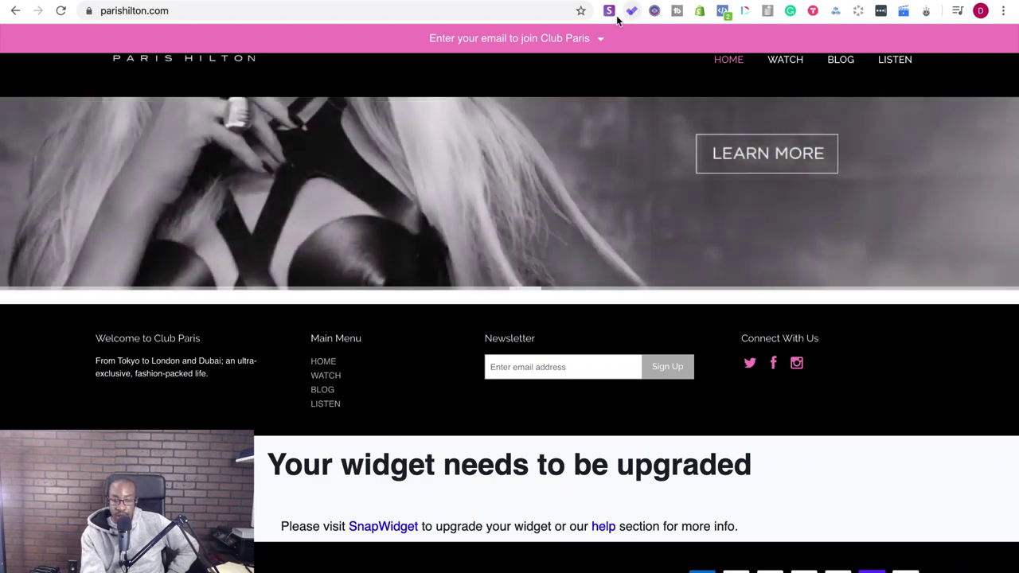
pyautogui.click(610, 14)
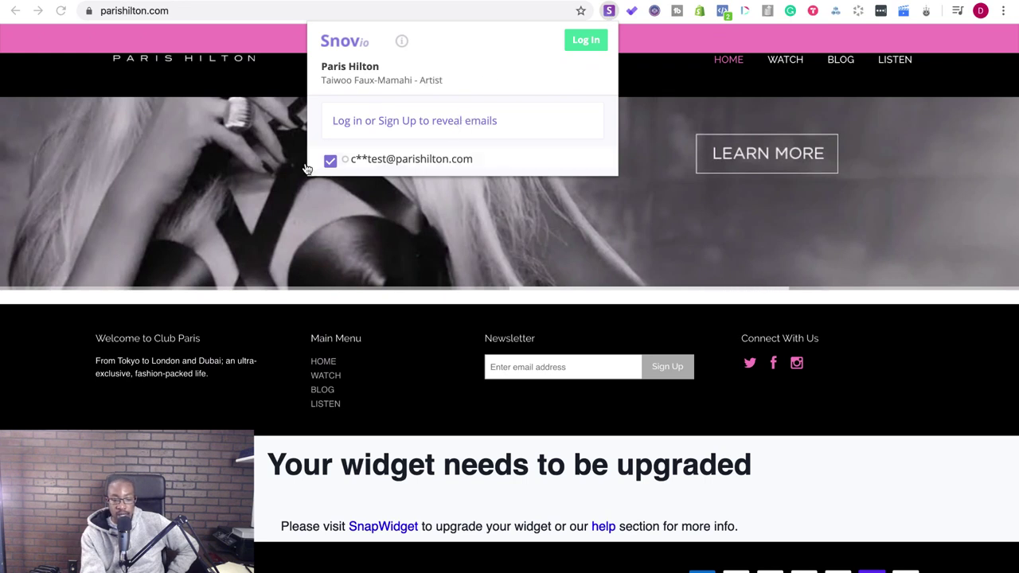
# - Sign in to Snov.io and create a prospects list named 'Paris Hilton Website'
pyautogui.click(584, 38)
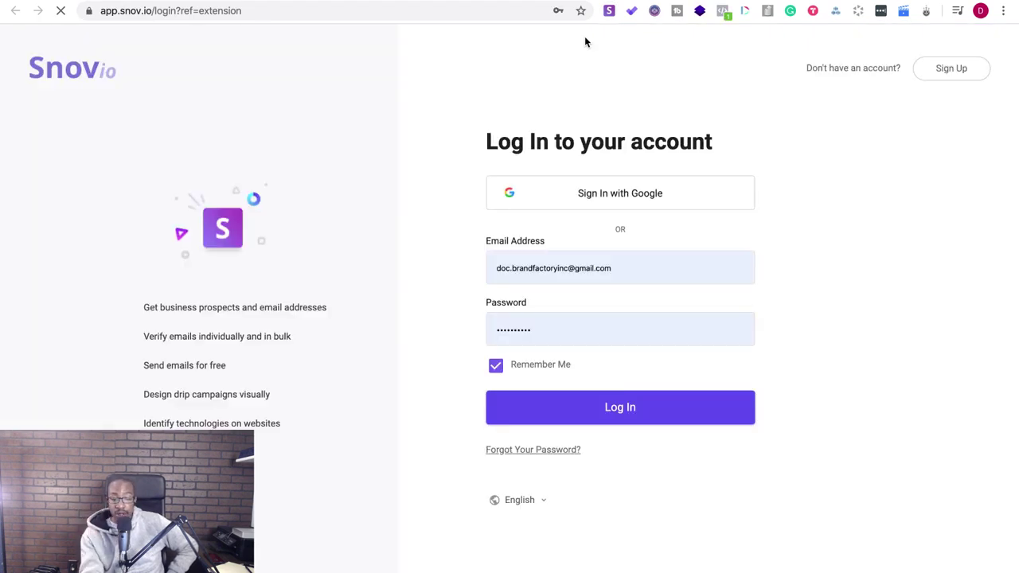
pyautogui.click(587, 402)
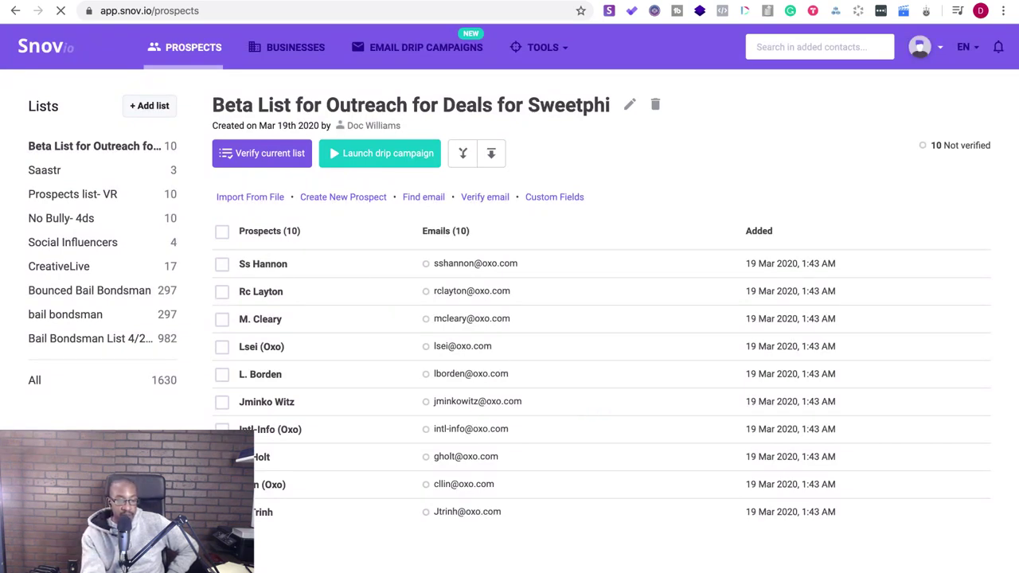
pyautogui.click(148, 106)
pyautogui.click(387, 179)
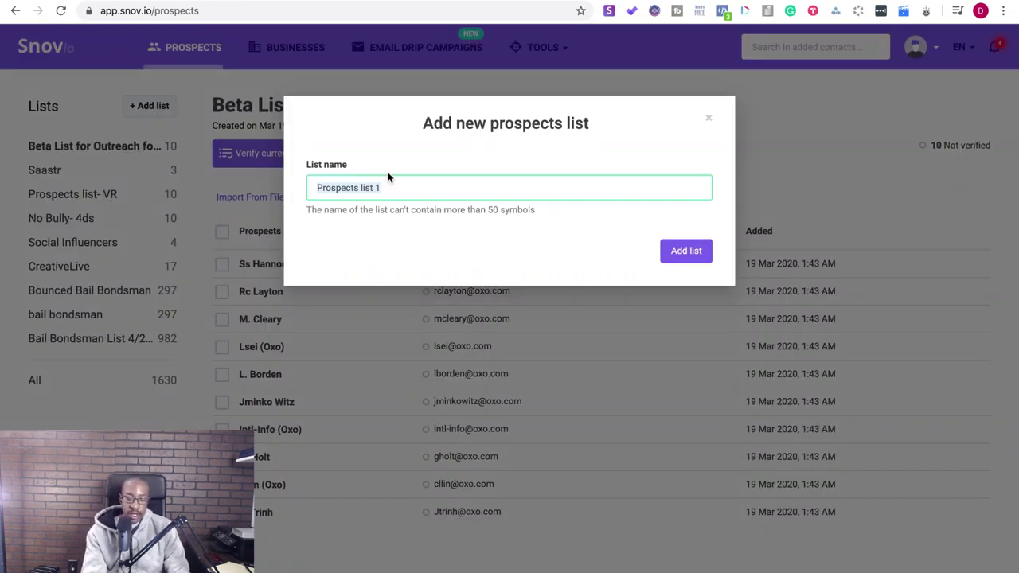
pyautogui.hotkey('ctrl', 'a')
pyautogui.write('Paris Hilton Website')
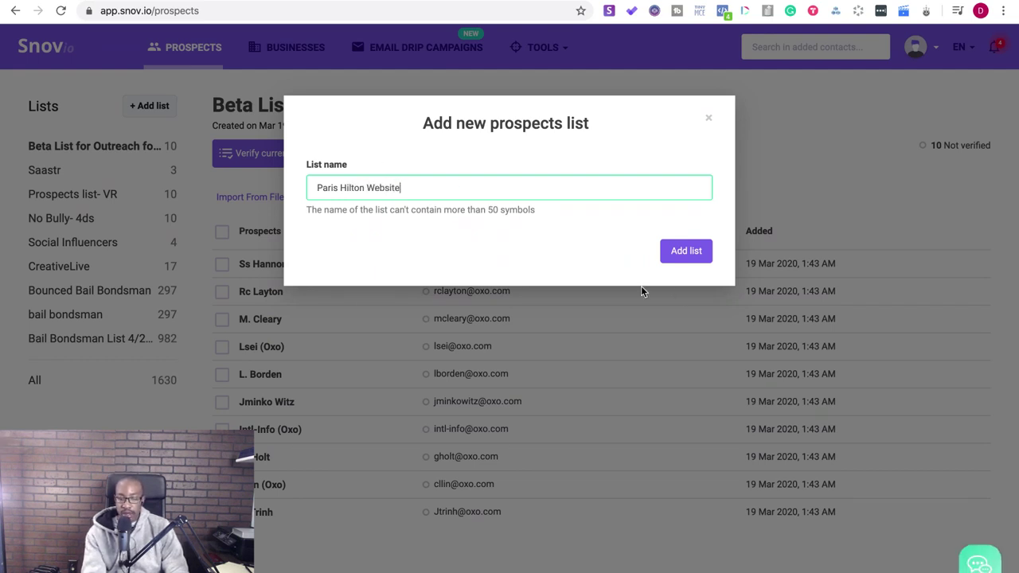
pyautogui.click(685, 254)
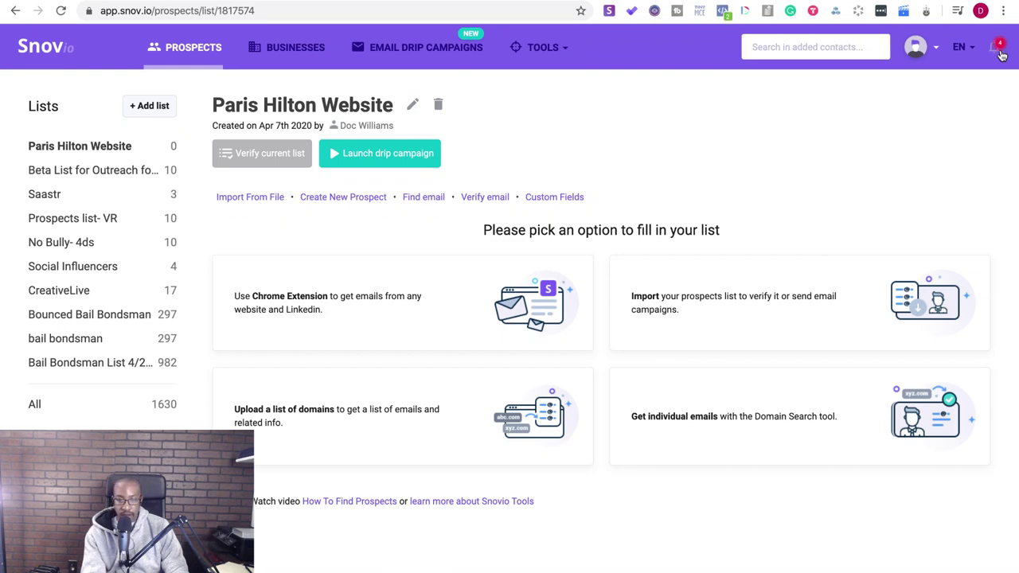
# - Look through the What's new announcements panel, then close it
pyautogui.click(999, 48)
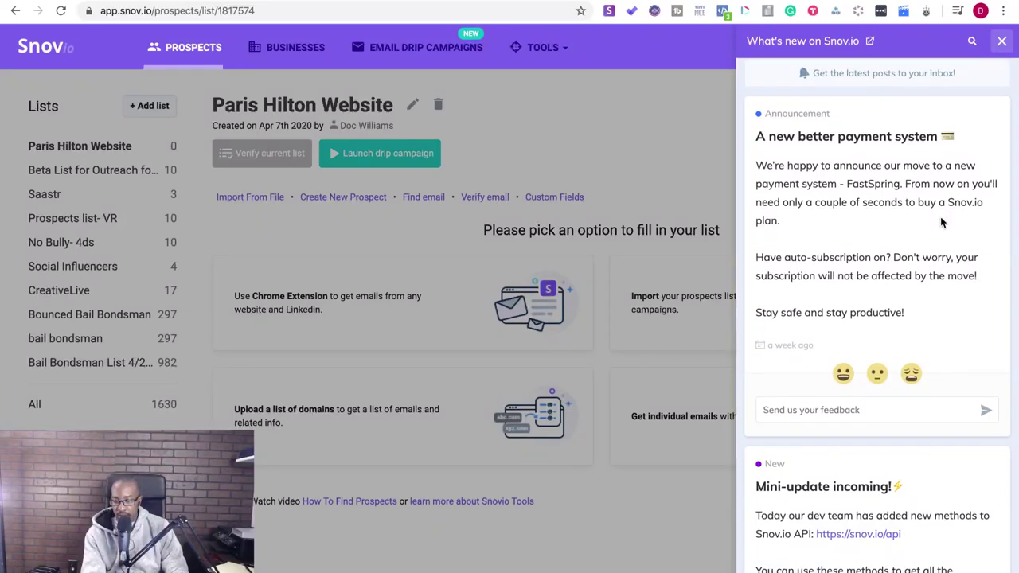
pyautogui.scroll(-5, 941, 222)
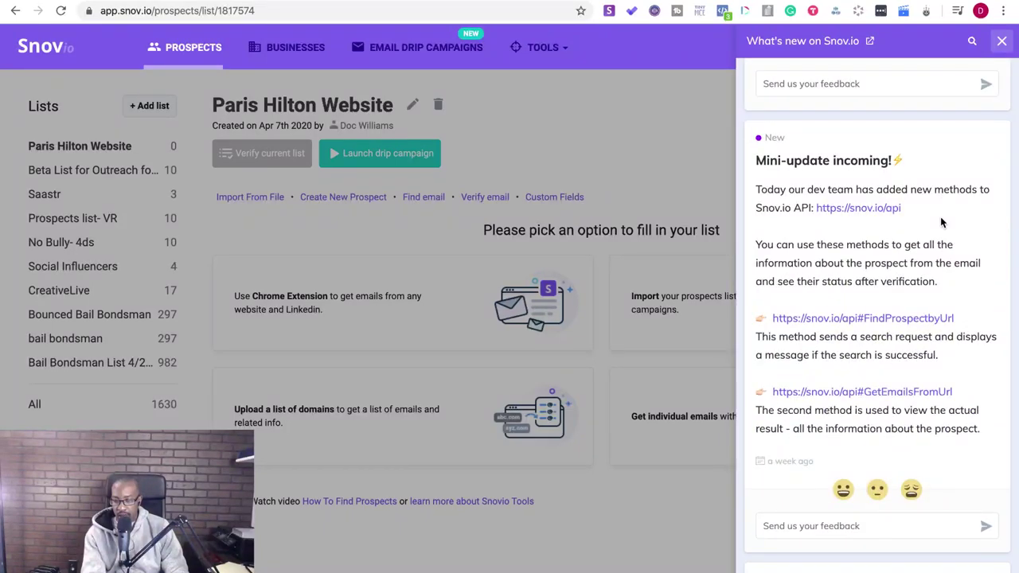
pyautogui.scroll(-5, 941, 223)
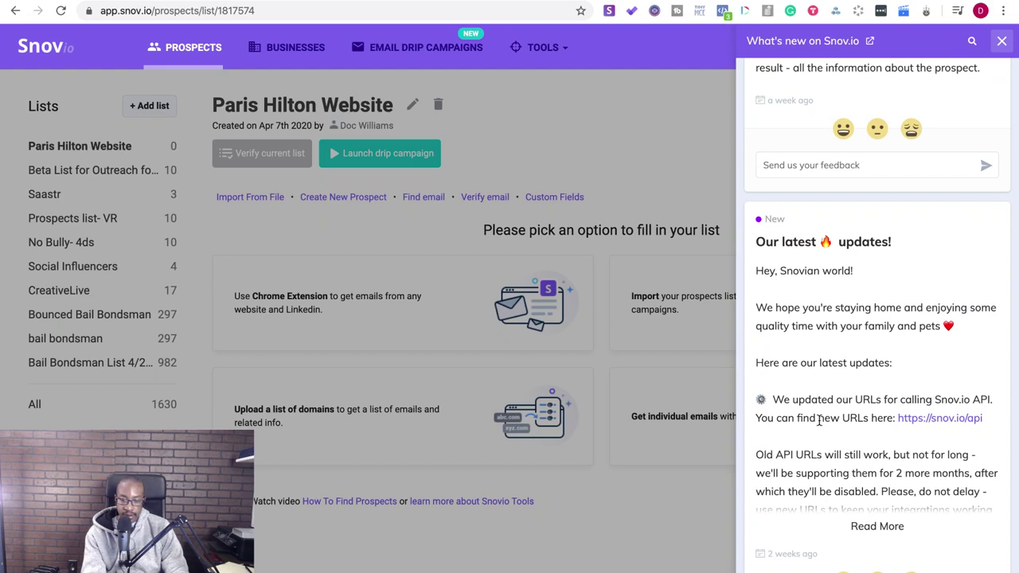
pyautogui.scroll(-5, 677, 550)
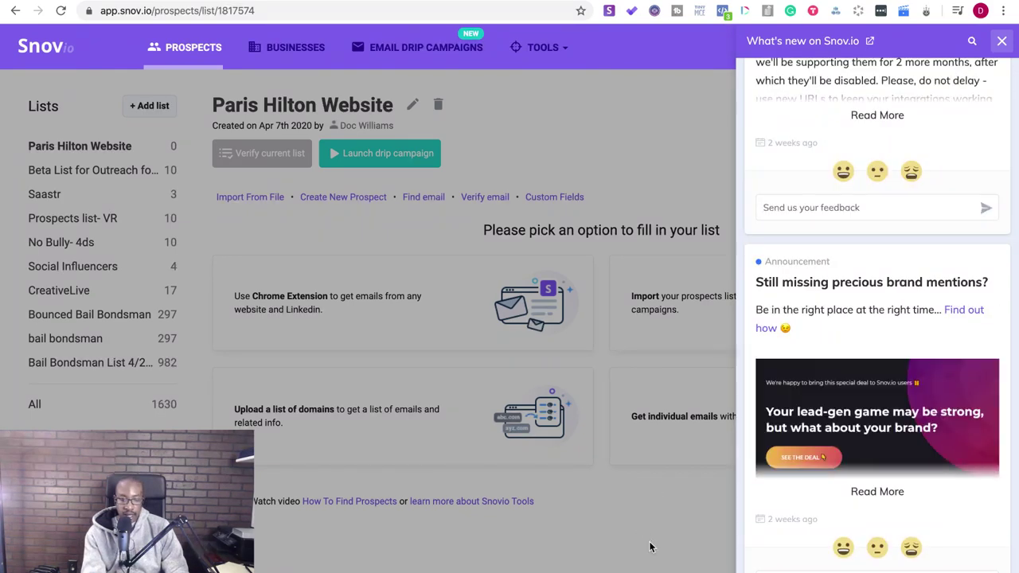
pyautogui.click(650, 547)
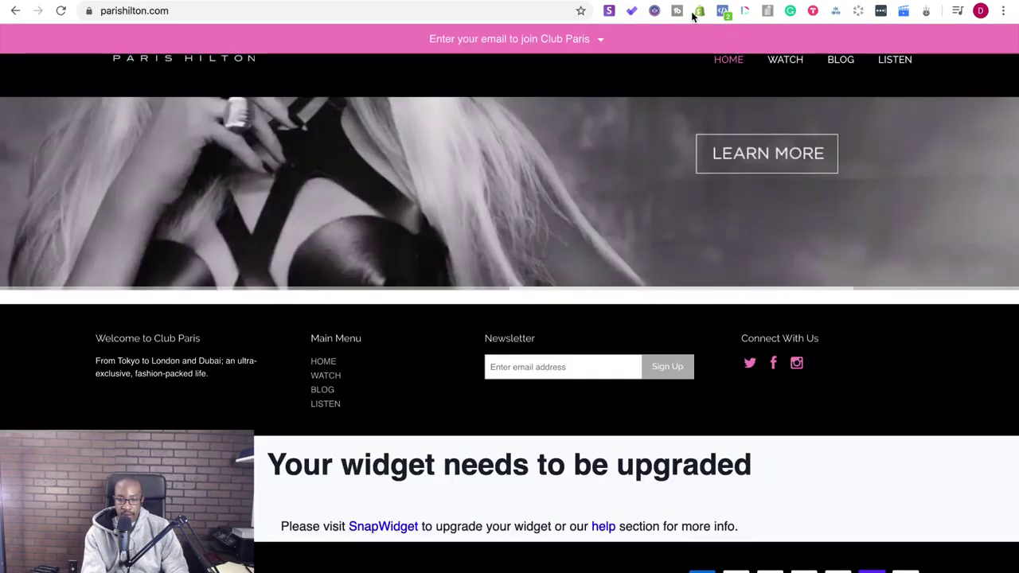
# - Save the site's contest email to the Paris Hilton Website list from the Snov.io extension
pyautogui.click(608, 11)
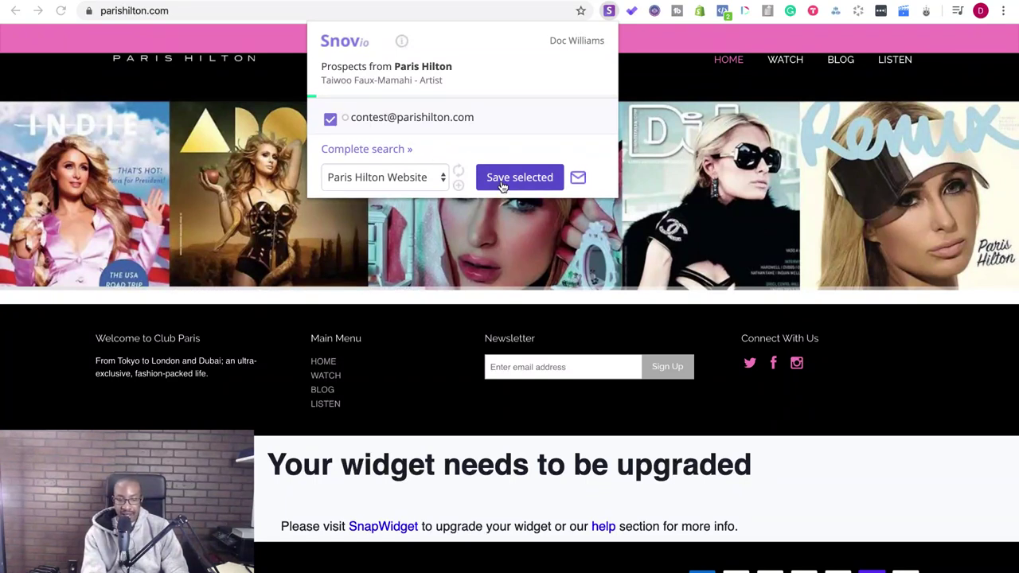
pyautogui.click(501, 184)
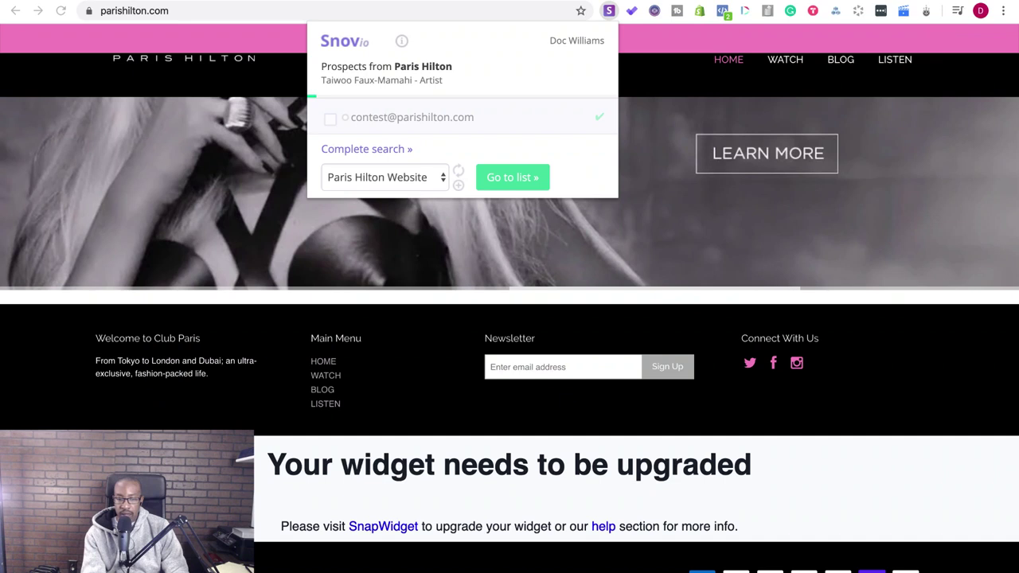
# - Open findthatlead.com in a new tab
pyautogui.hotkey('ctrl', 't')
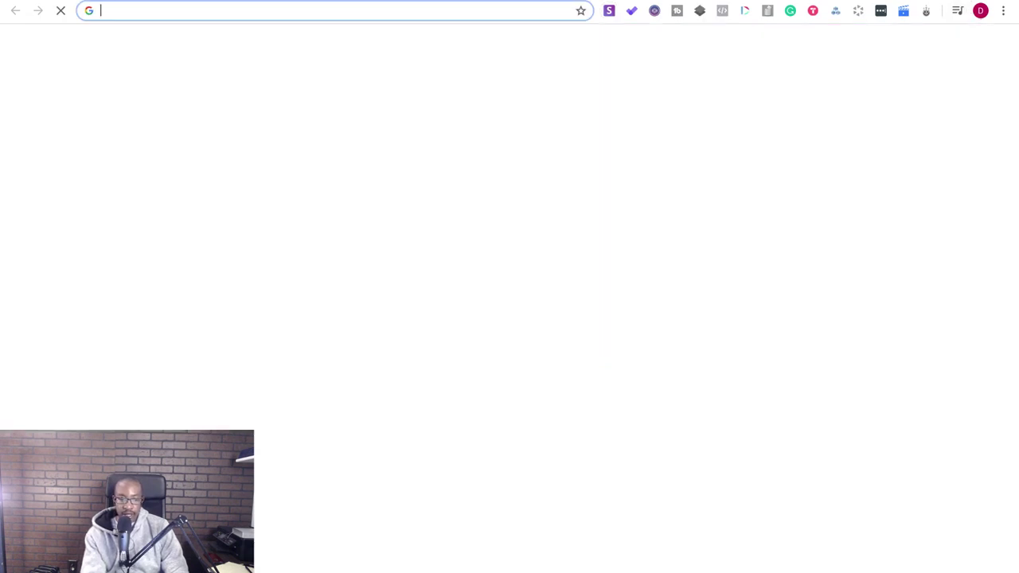
pyautogui.write('fi')
pyautogui.press('Return')
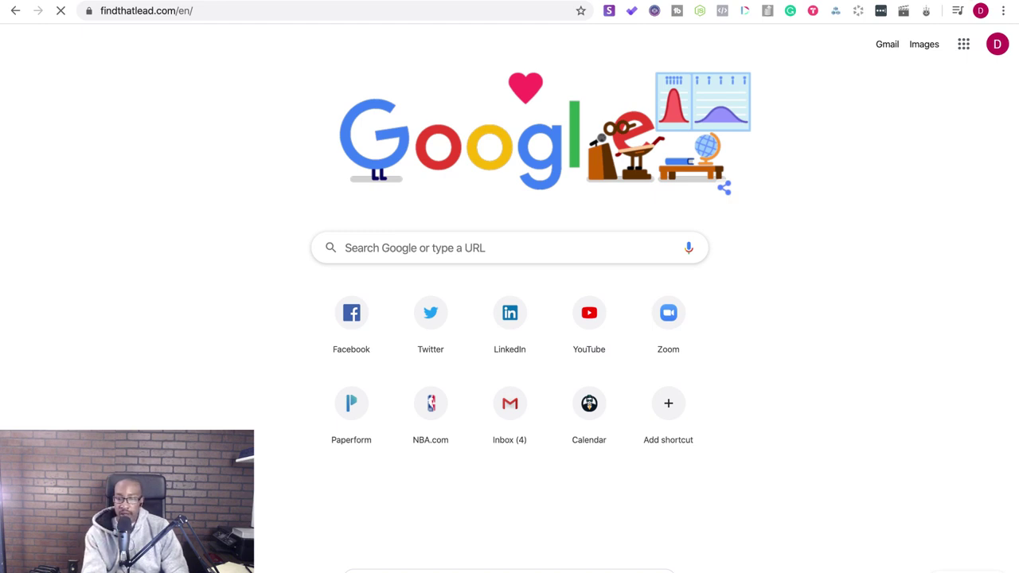
# - Open gmail.com in another new tab
pyautogui.press('super+t')
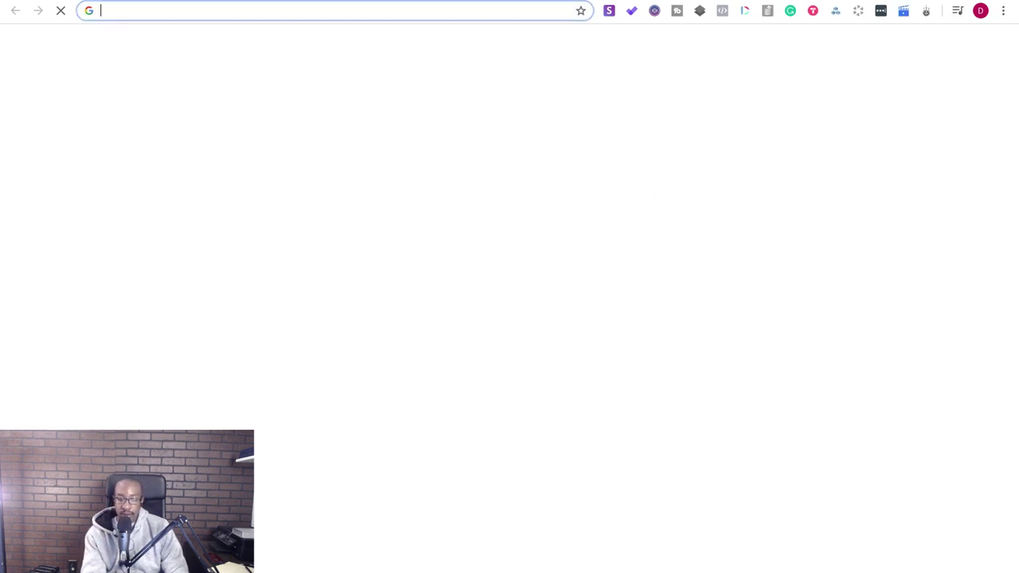
pyautogui.write('gmail.com')
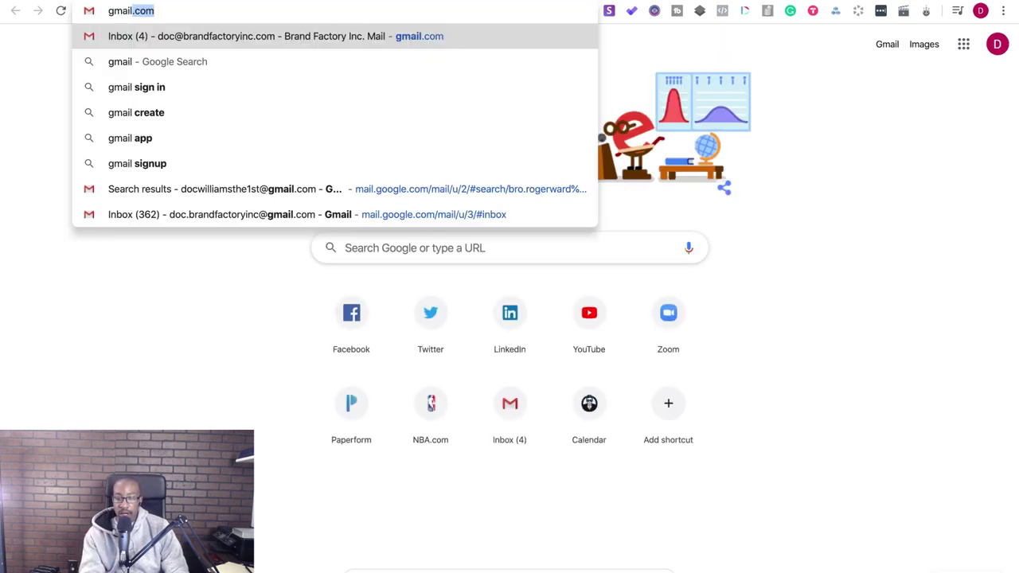
pyautogui.press('Return')
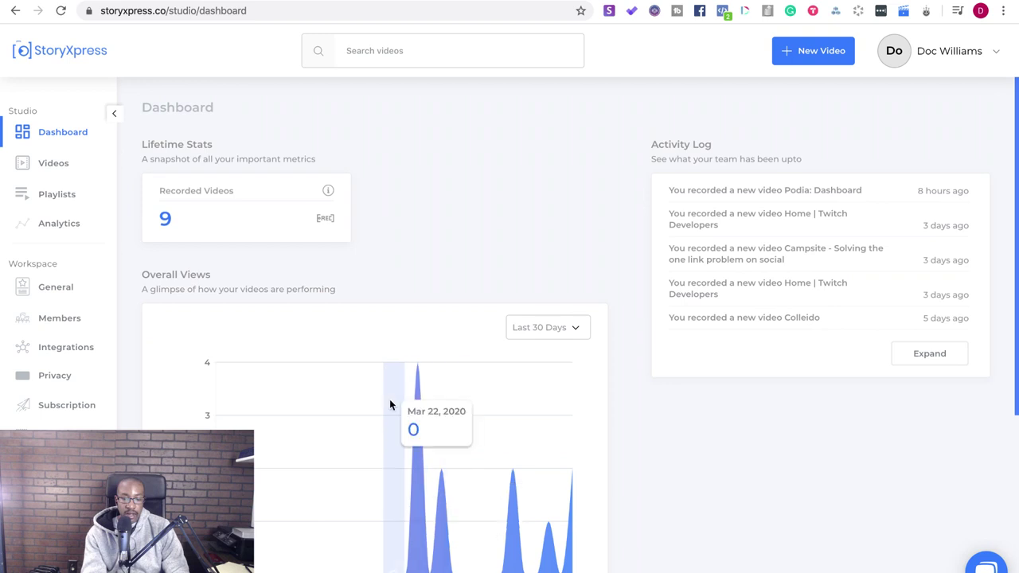
pyautogui.scroll(-2, 390, 402)
pyautogui.scroll(2, 390, 405)
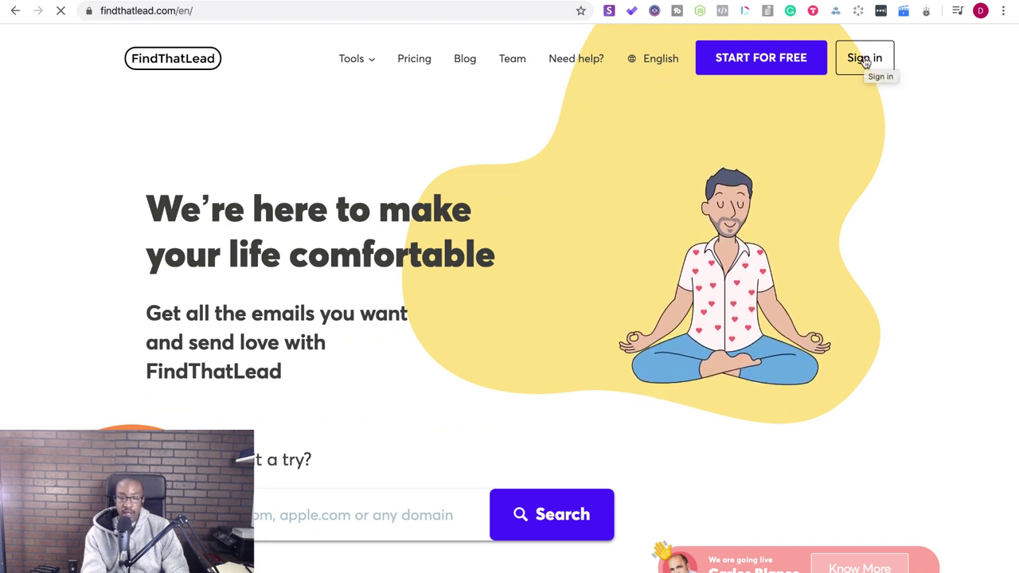
# - Log in to FindThatLead with the autofilled credentials, briefly checking the Gmail tab
pyautogui.click(865, 58)
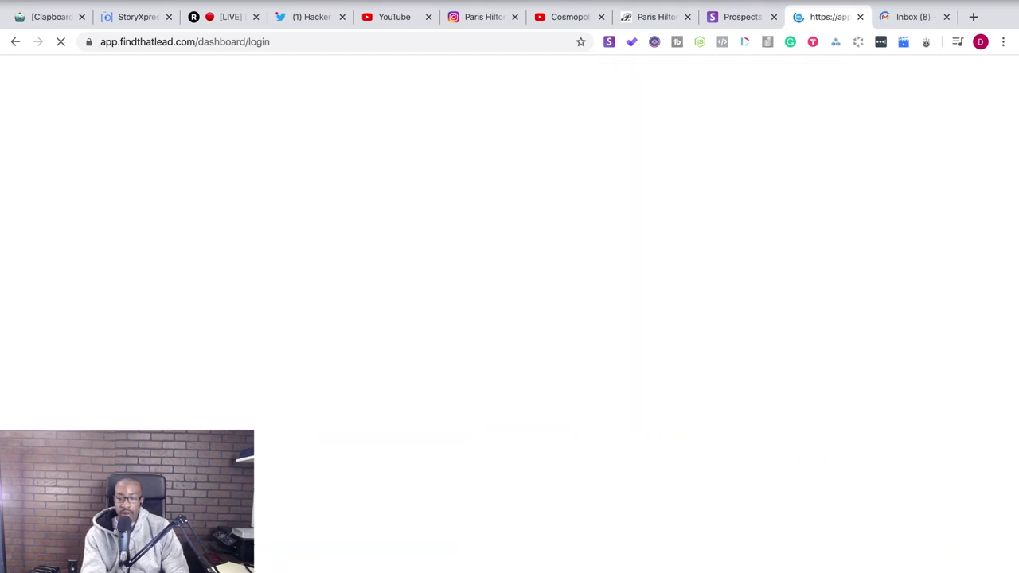
pyautogui.click(897, 3)
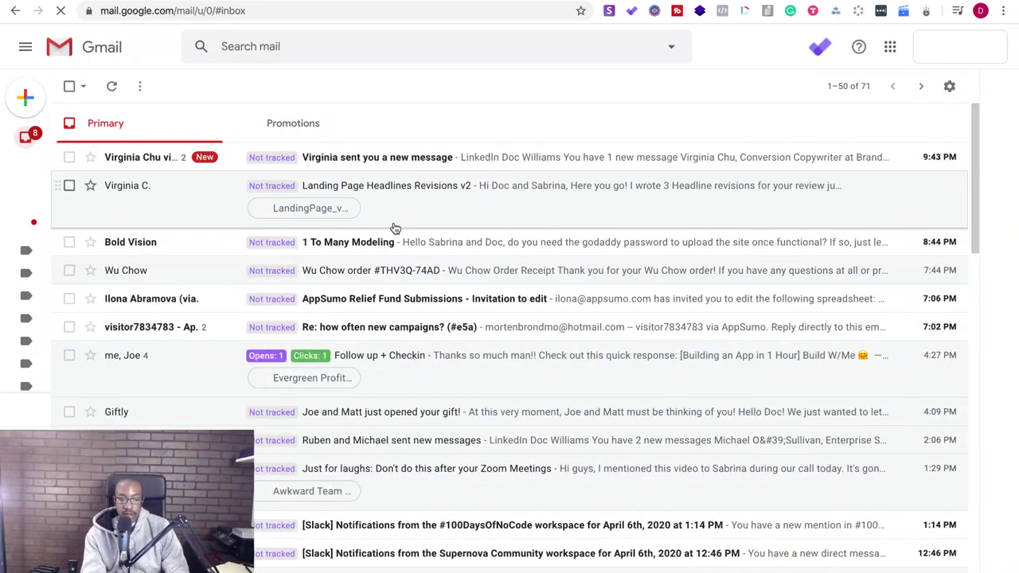
pyautogui.click(817, 3)
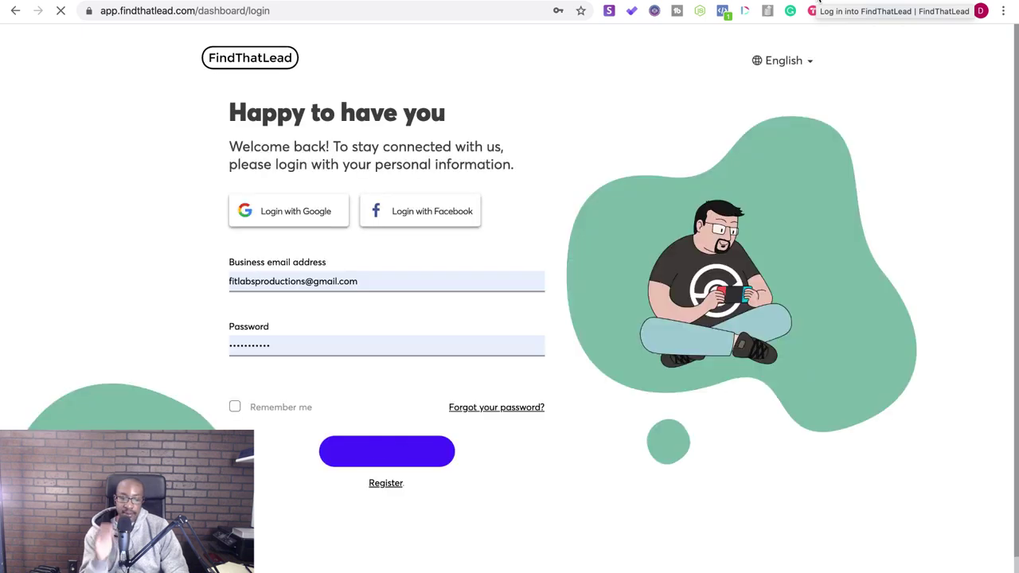
pyautogui.click(356, 451)
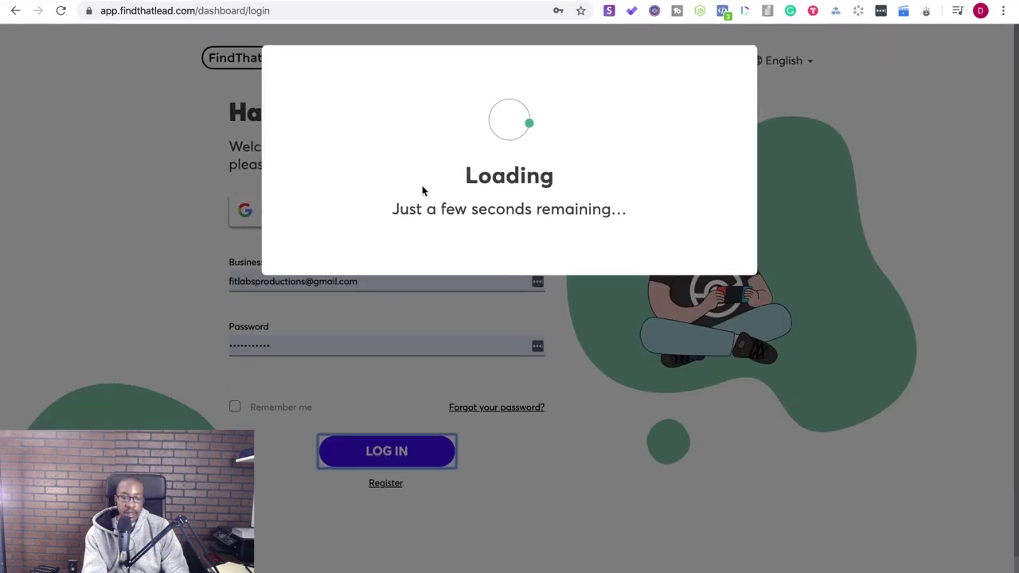
# - Minimize parishilton.com in its own window, close the chat popup, and maximize FindThatLead
pyautogui.moveTo(40, 2)
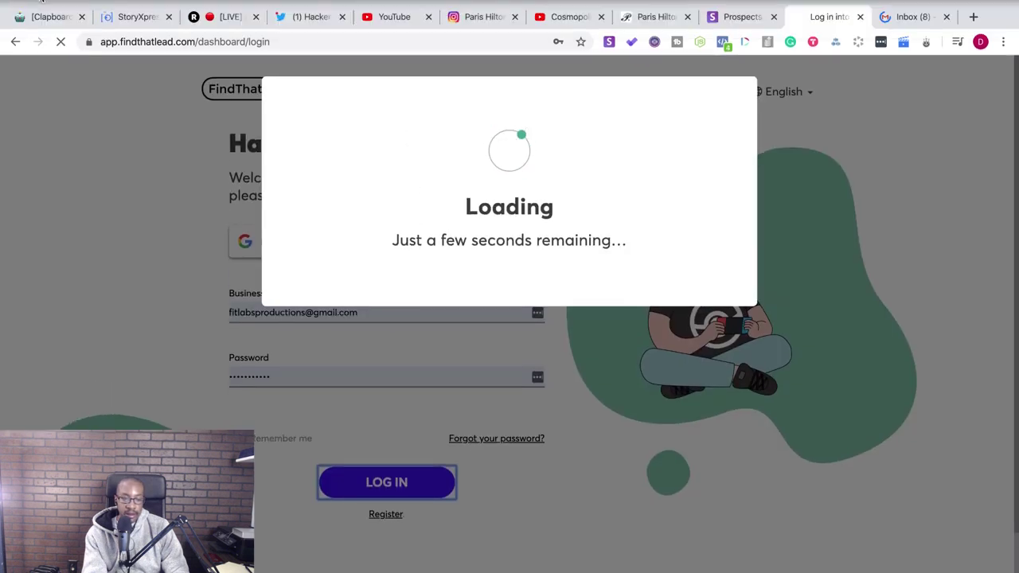
pyautogui.click(42, 8)
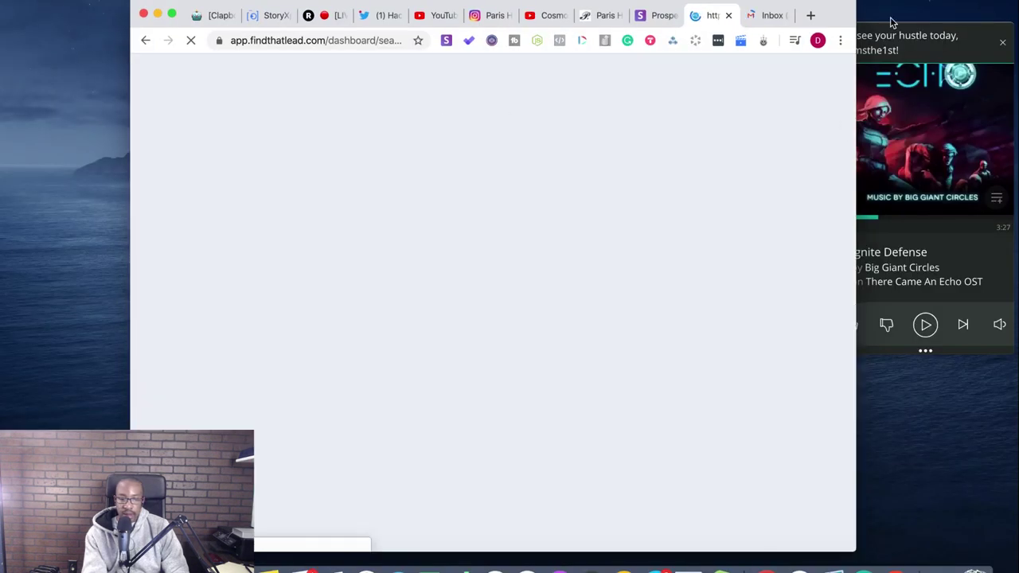
pyautogui.moveTo(608, 10); pyautogui.dragTo(488, 125)
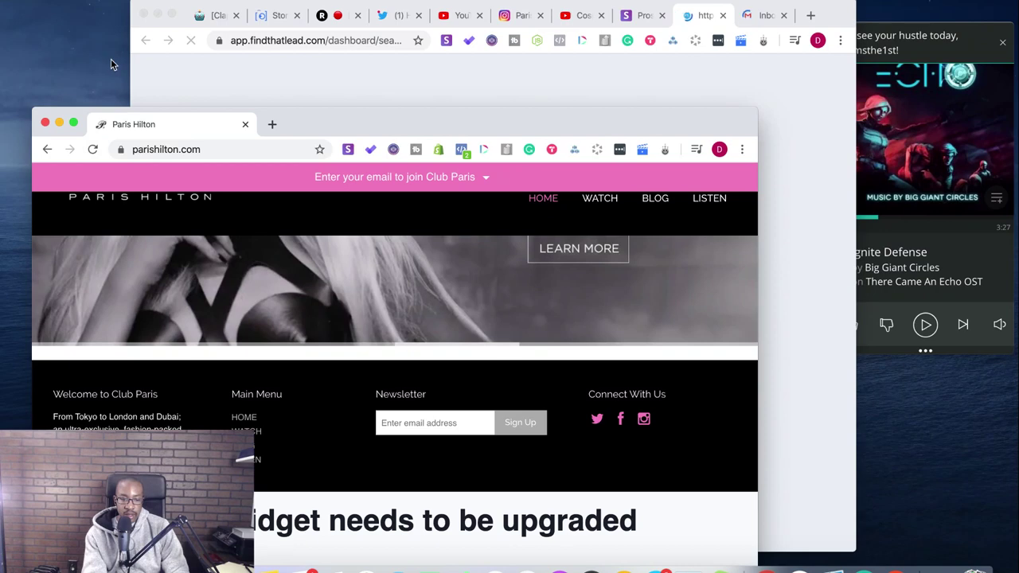
pyautogui.click(58, 124)
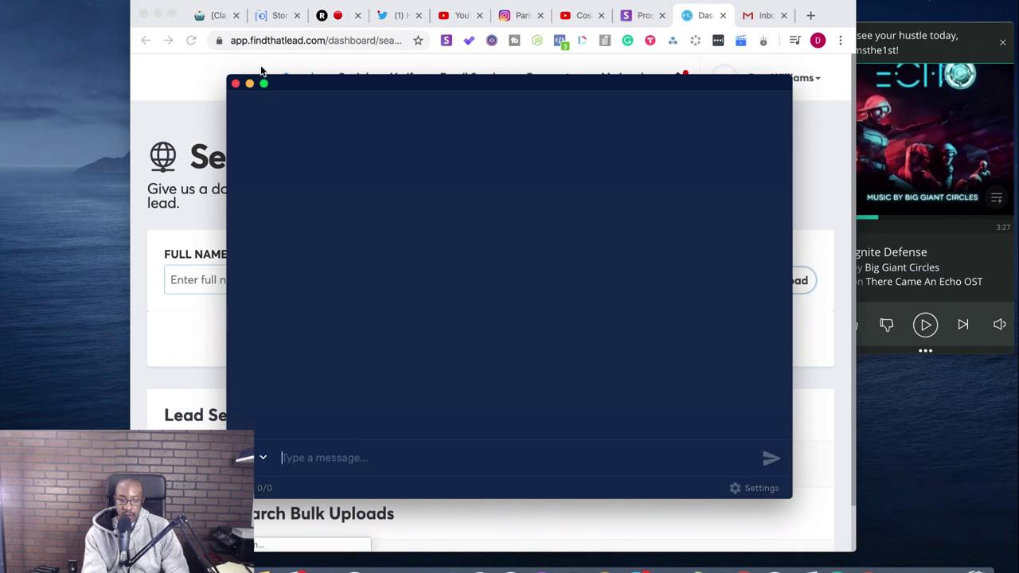
pyautogui.click(236, 83)
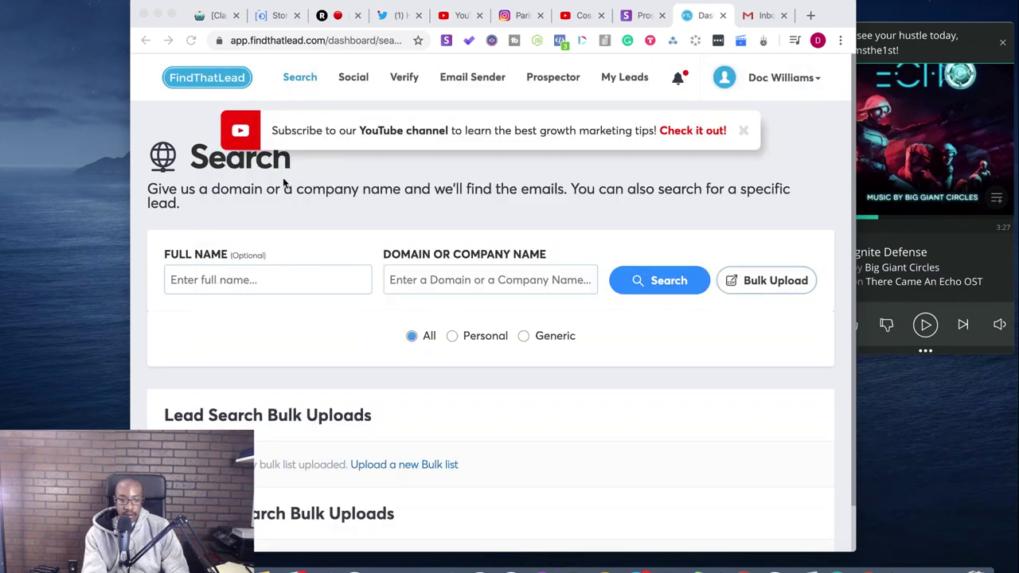
pyautogui.doubleClick(172, 16)
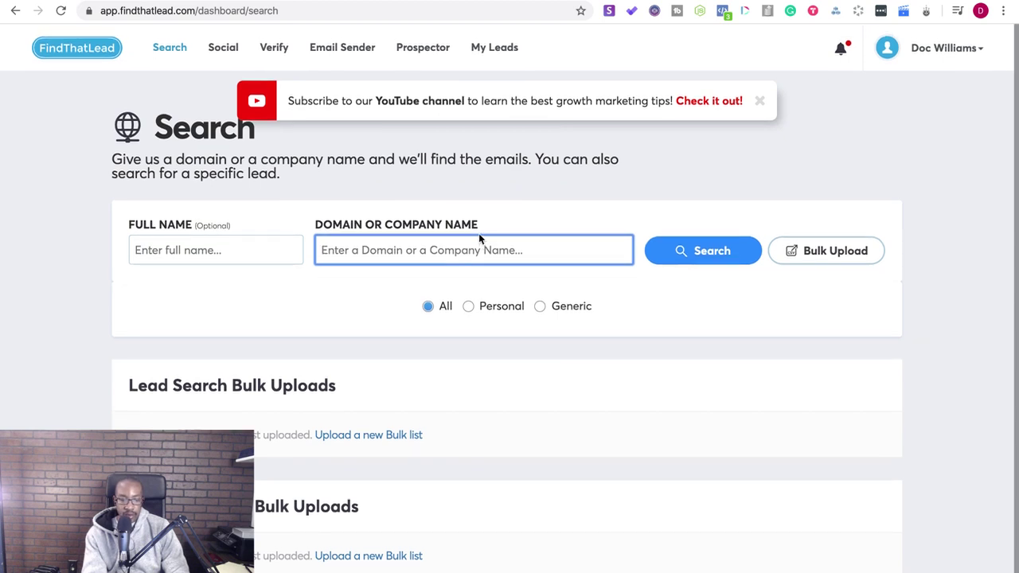
# - Enter 'Paris' as the lead's name and copy Paris Hilton's website address from a web search
pyautogui.click(246, 245)
pyautogui.write('Paris')
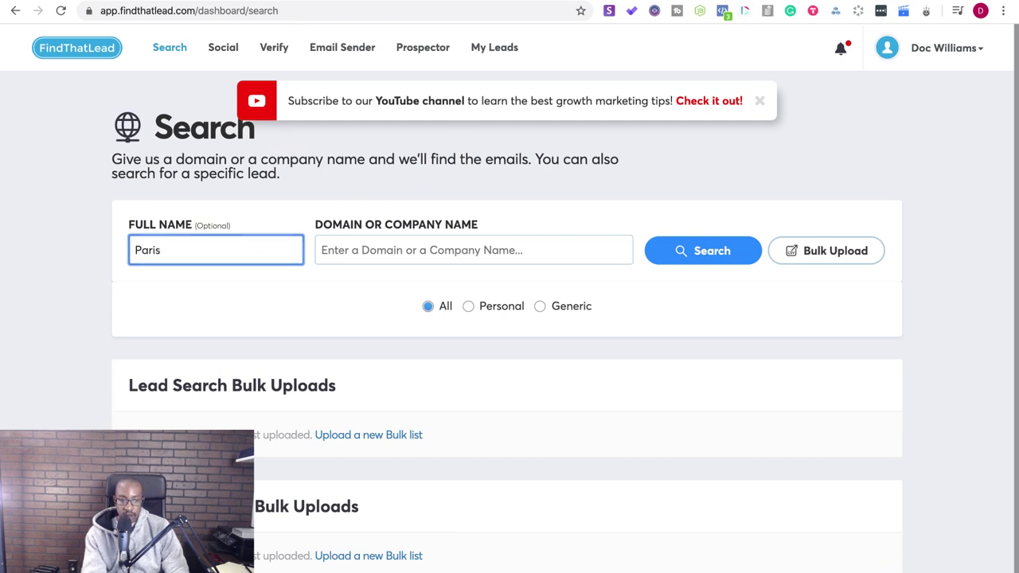
pyautogui.hotkey('ctrl', 't')
pyautogui.write('paris')
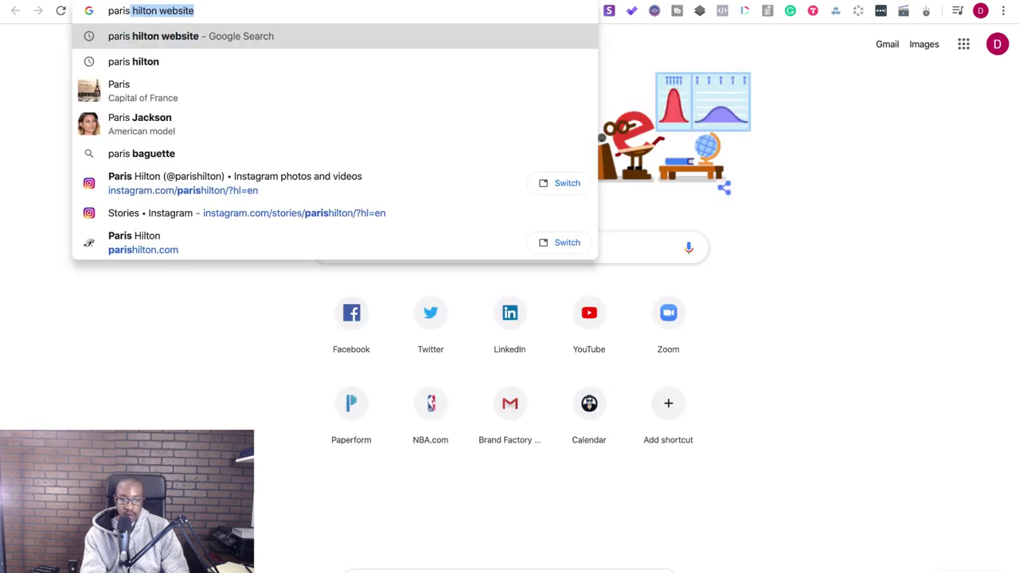
pyautogui.press('Return')
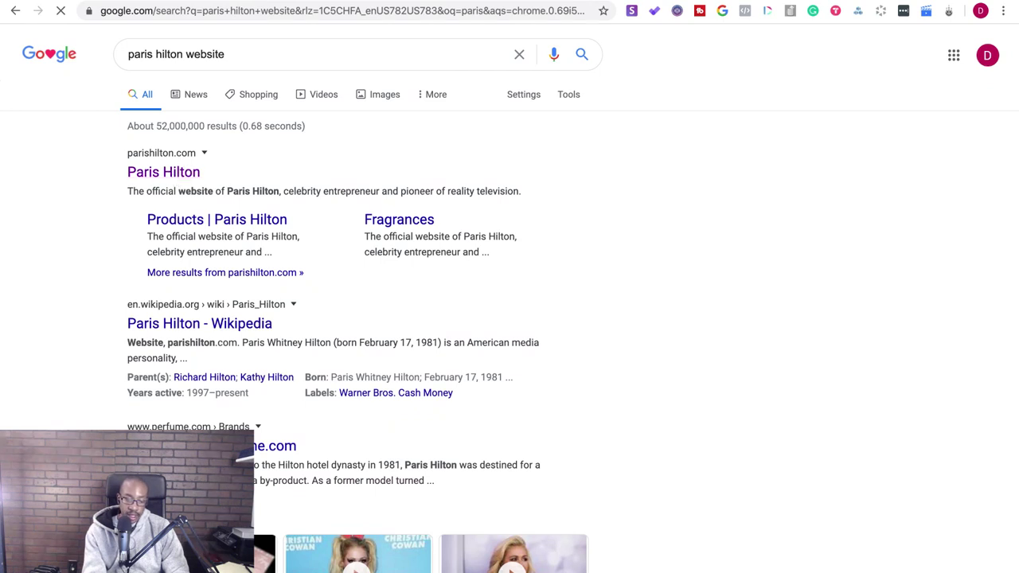
pyautogui.click(345, 7)
pyautogui.hotkey('ctrl', 'c')
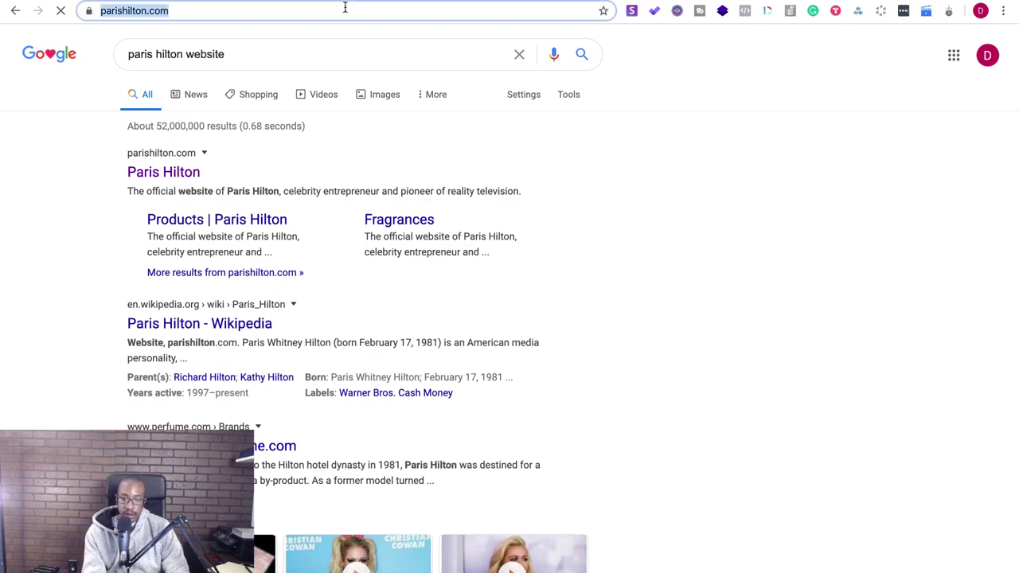
# - Search FindThatLead for Paris at domain parishilton.com, which returns Not Found
pyautogui.hotkey('ctrl', 'Tab')
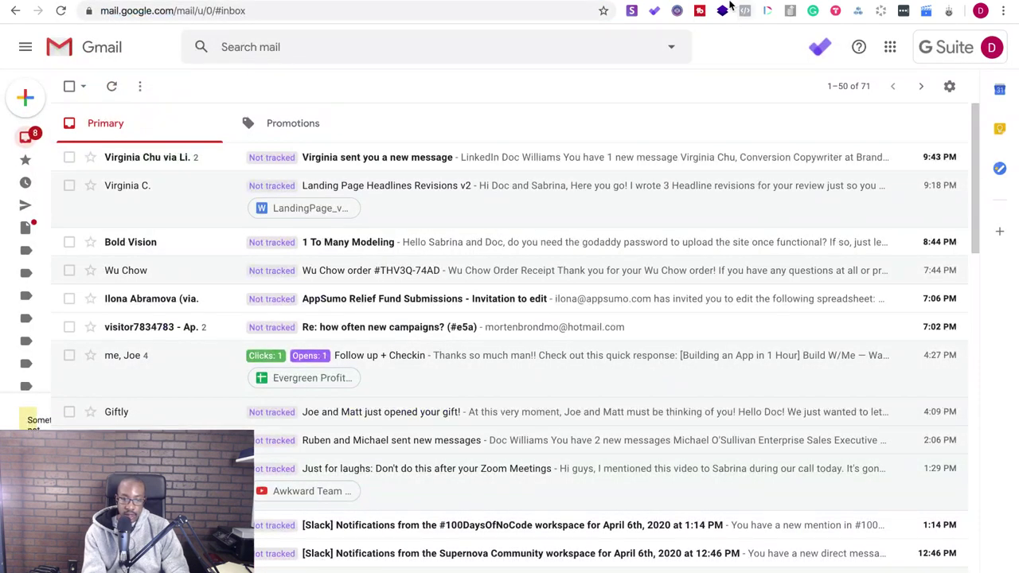
pyautogui.hotkey('ctrl', 'Tab')
pyautogui.click(346, 249)
pyautogui.hotkey('ctrl', 'v')
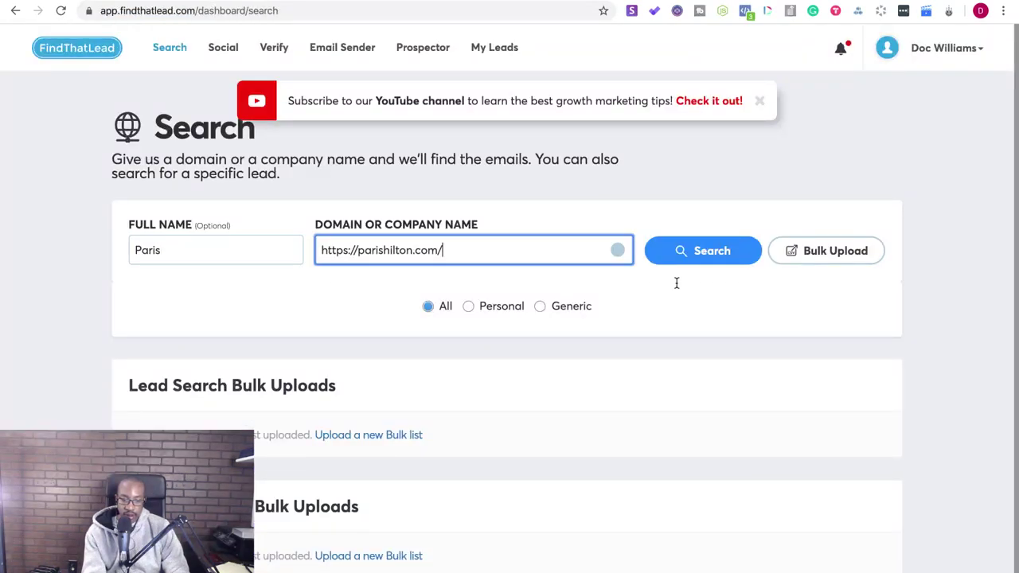
pyautogui.click(678, 253)
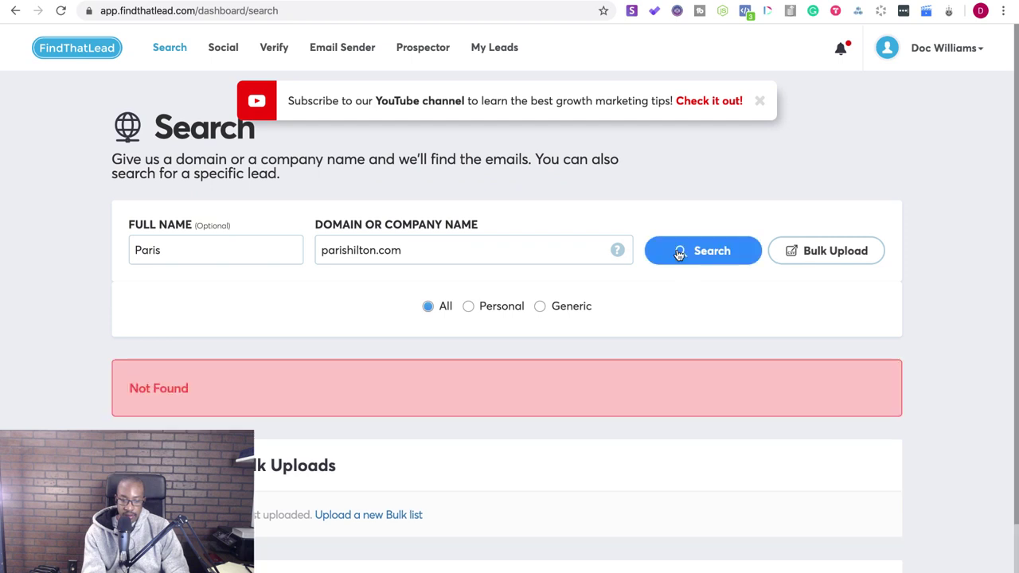
pyautogui.scroll(-2, 523, 420)
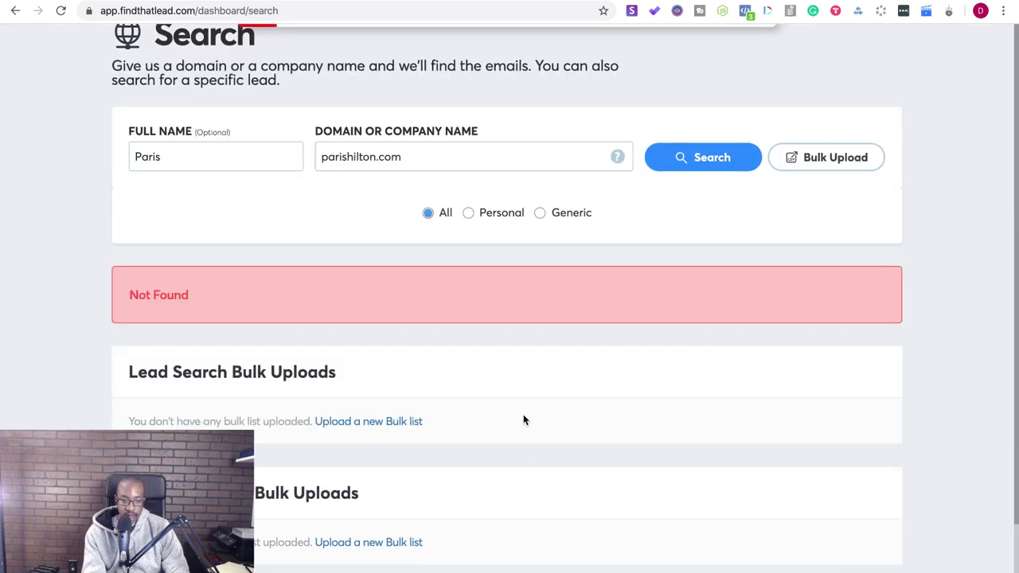
pyautogui.scroll(2, 523, 415)
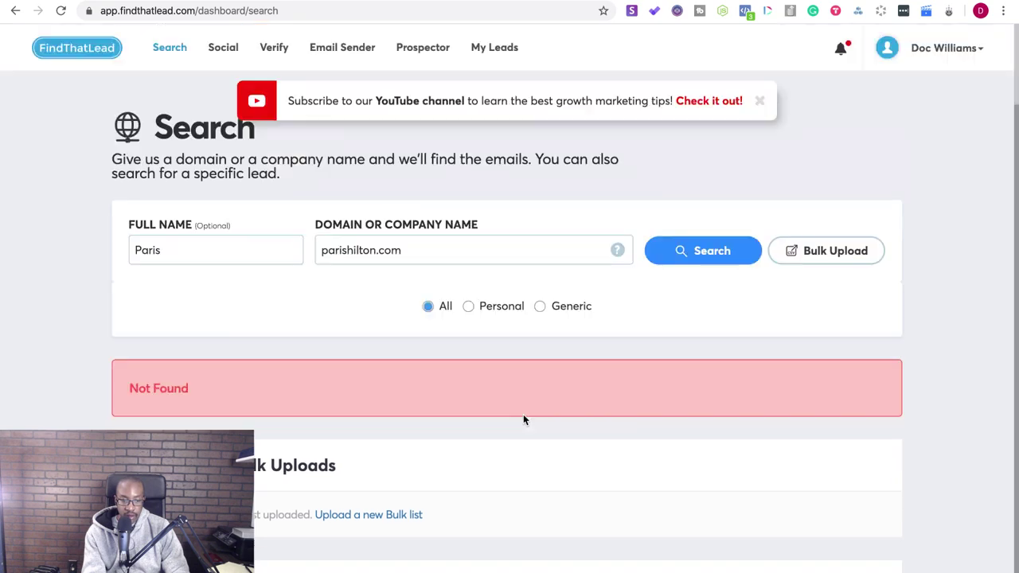
pyautogui.click(274, 48)
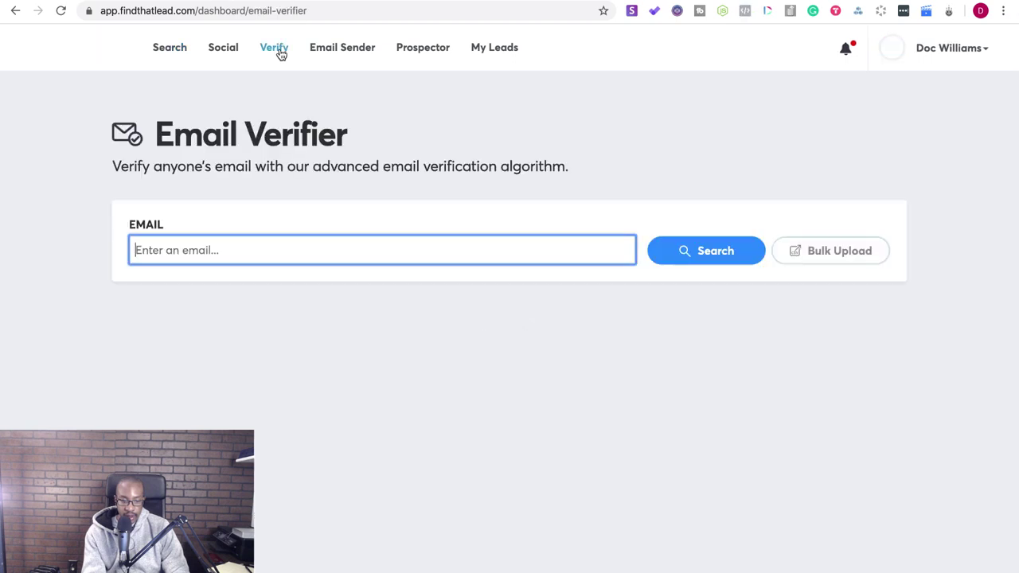
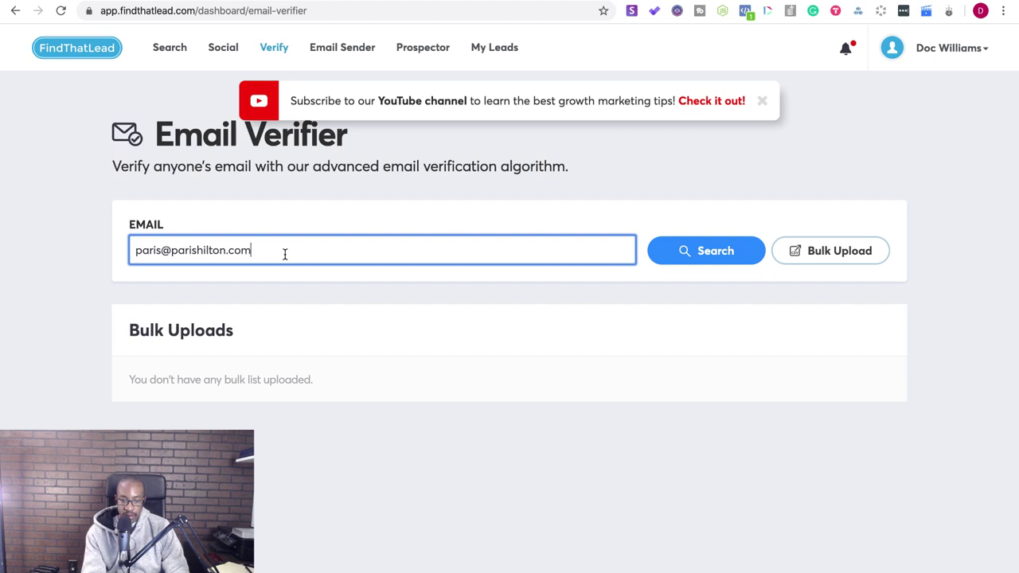
pyautogui.click(664, 257)
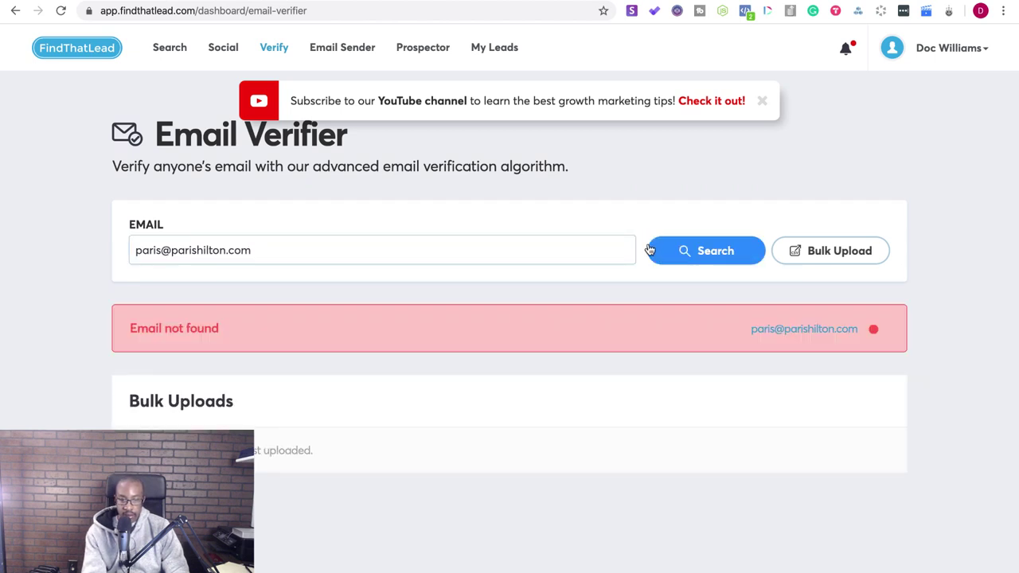
pyautogui.click(193, 251)
pyautogui.moveTo(163, 252); pyautogui.dragTo(130, 250)
pyautogui.write('info')
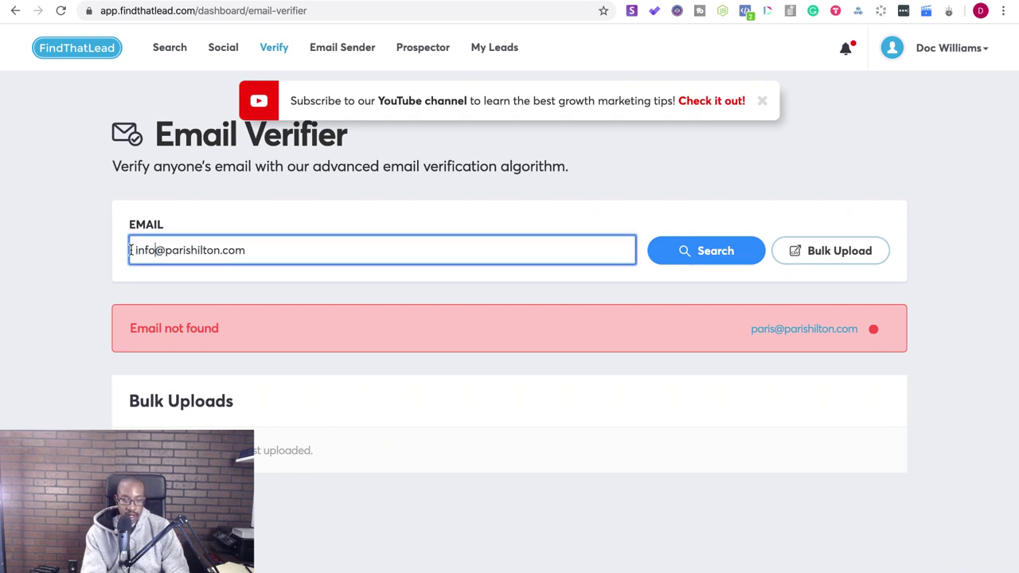
pyautogui.click(676, 252)
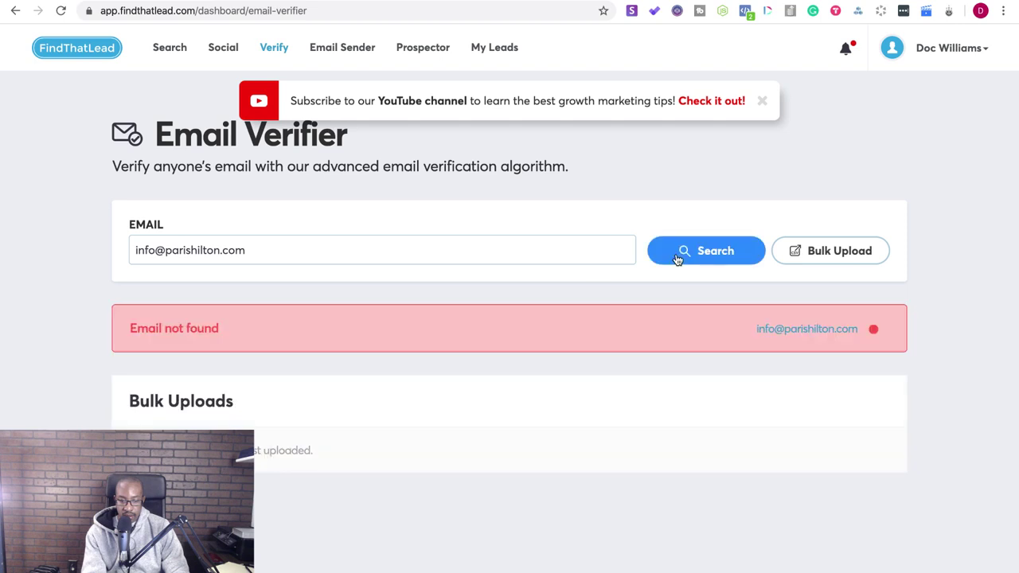
pyautogui.moveTo(155, 250); pyautogui.dragTo(135, 251)
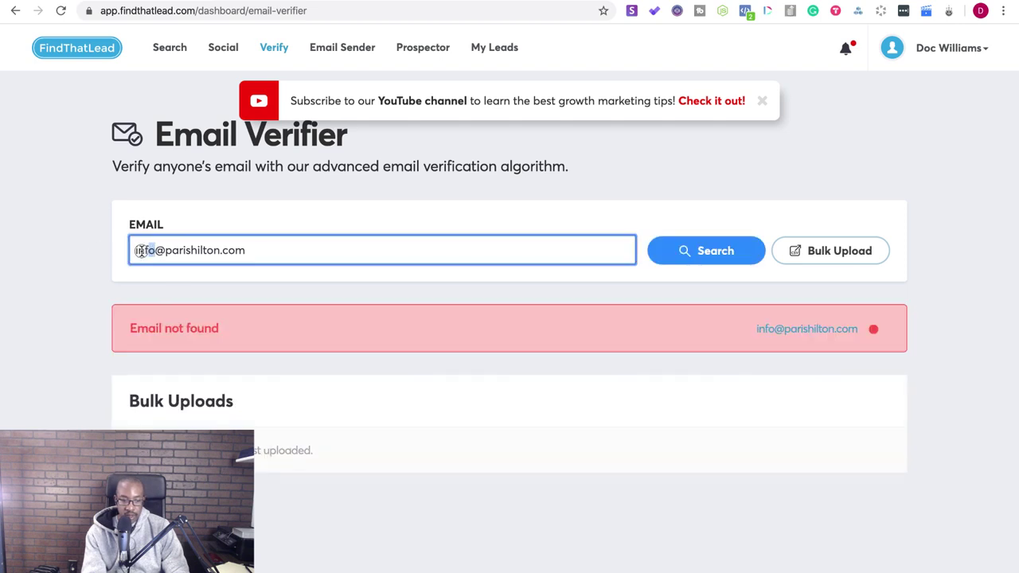
pyautogui.write('contest')
pyautogui.press('Return')
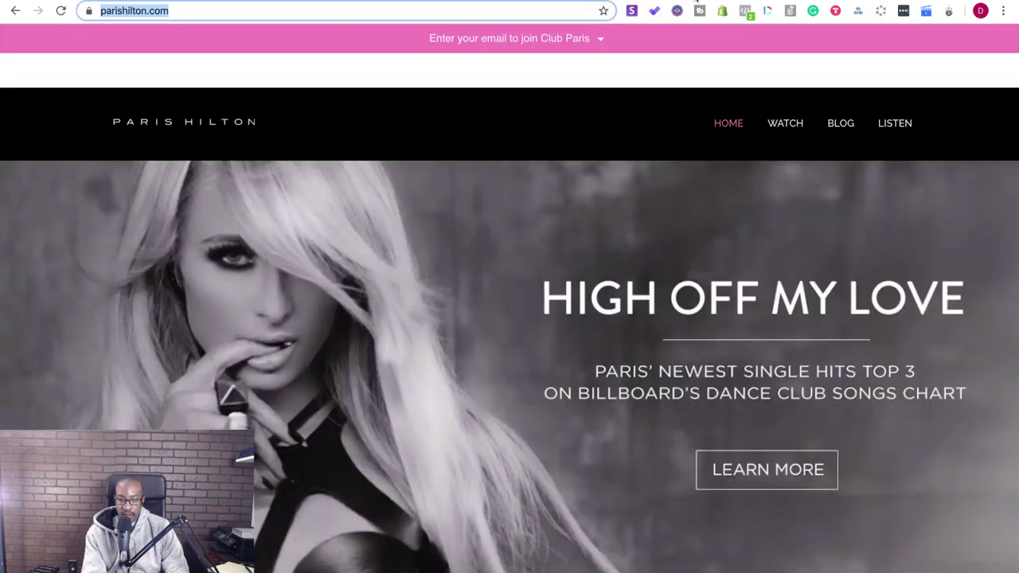
# - Save the contest address to Snov.io's Paris Hilton Website list and open the Contest (Parishilton) prospect
pyautogui.click(631, 11)
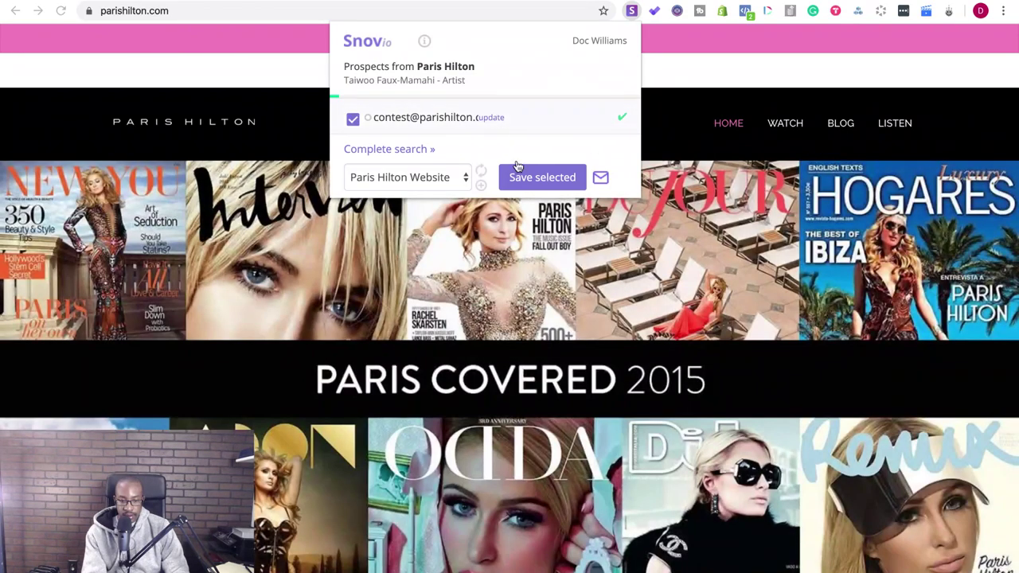
pyautogui.click(518, 169)
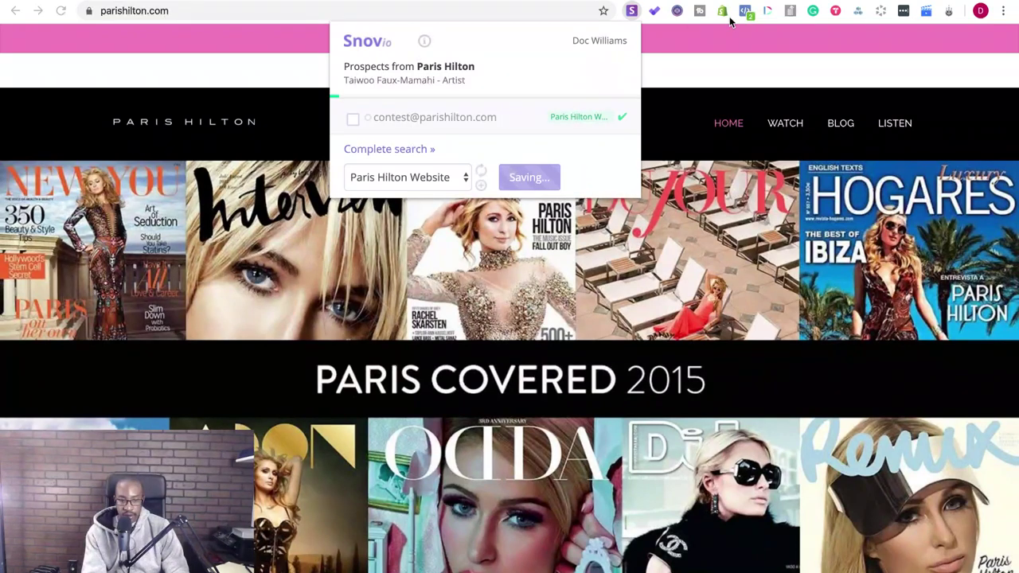
pyautogui.click(518, 171)
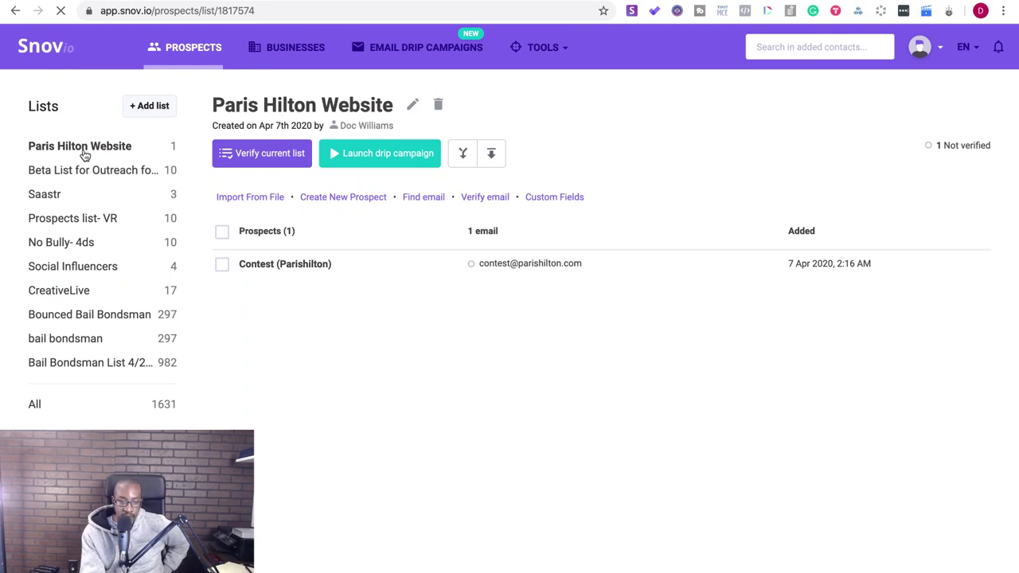
pyautogui.click(318, 272)
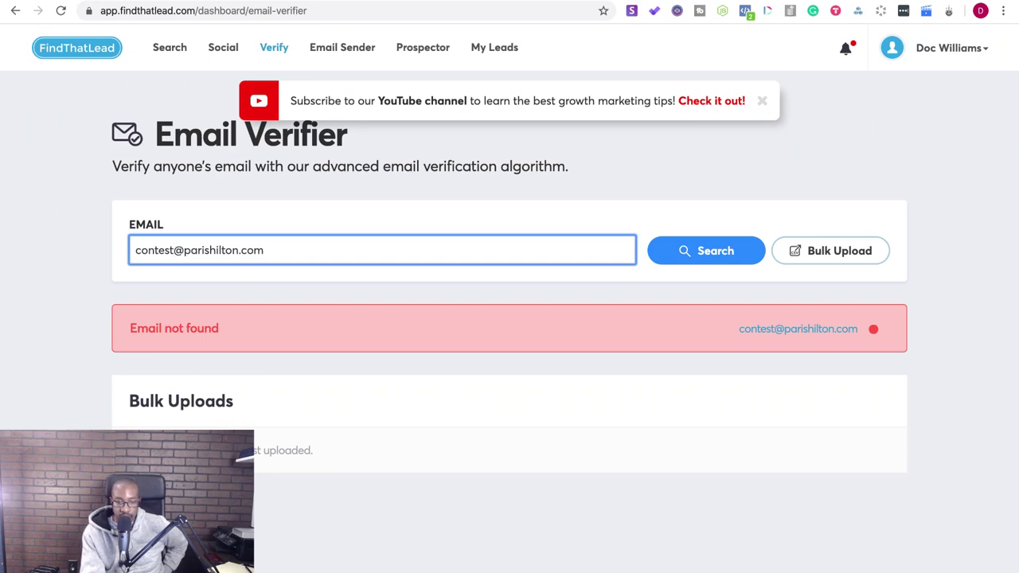
pyautogui.click(818, 332)
pyautogui.moveTo(173, 250); pyautogui.dragTo(41, 249)
pyautogui.press('BackSpace')
pyautogui.write('info')
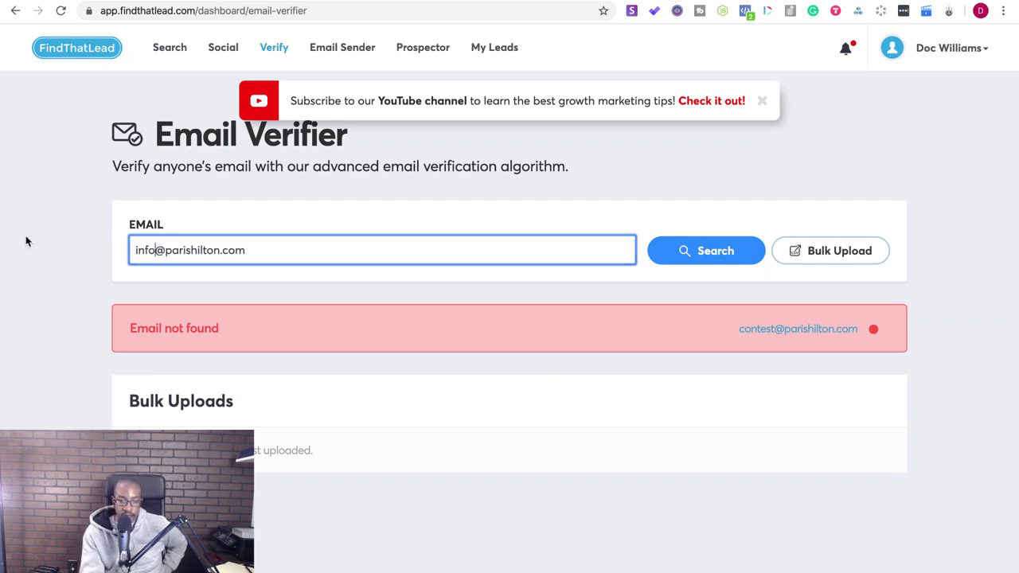
pyautogui.click(740, 252)
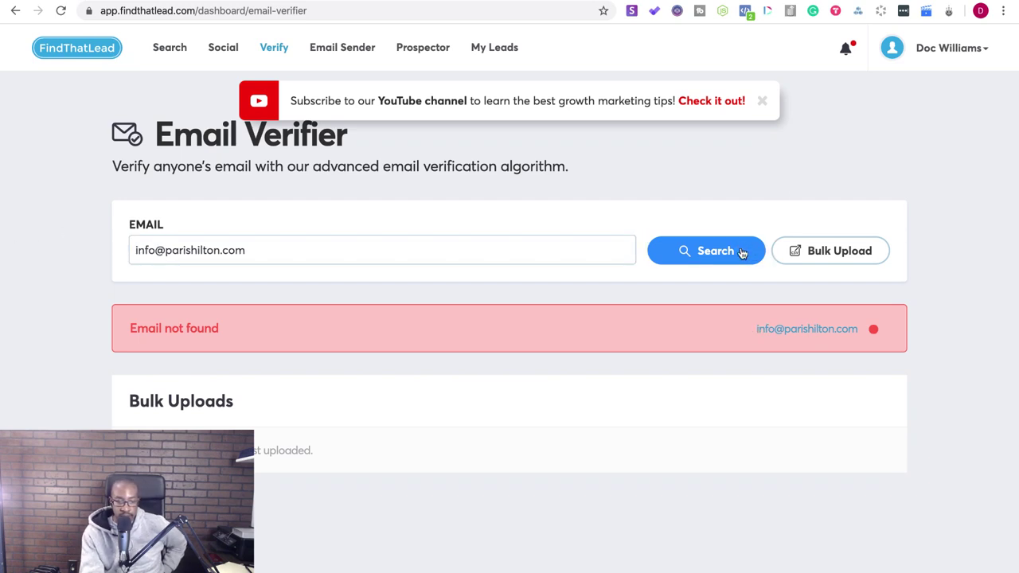
# - Cycle through the browser tabs back to the parishilton.com homepage
pyautogui.hotkey('ctrl', 'Tab')
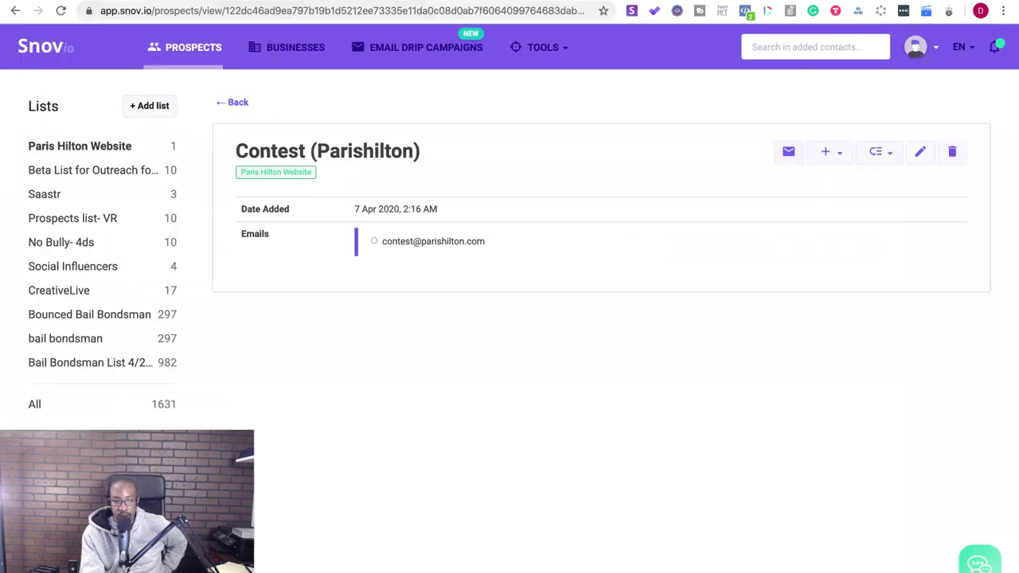
pyautogui.hotkey('ctrl', 'Tab')
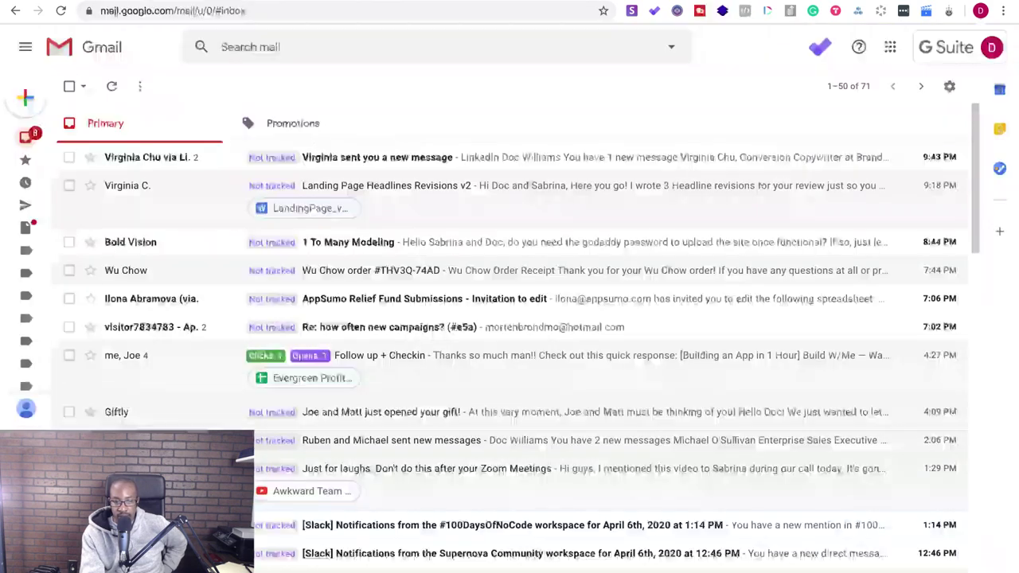
pyautogui.hotkey('ctrl', 'Tab')
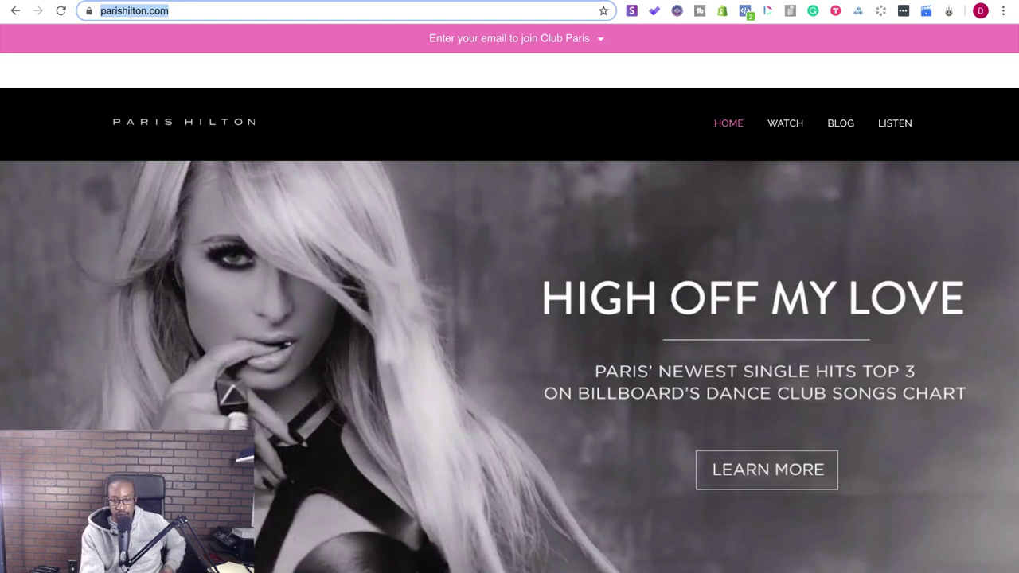
# - Scroll to the parishilton.com footer and follow the Twitter link under Connect With Us
pyautogui.scroll(-5, 788, 344)
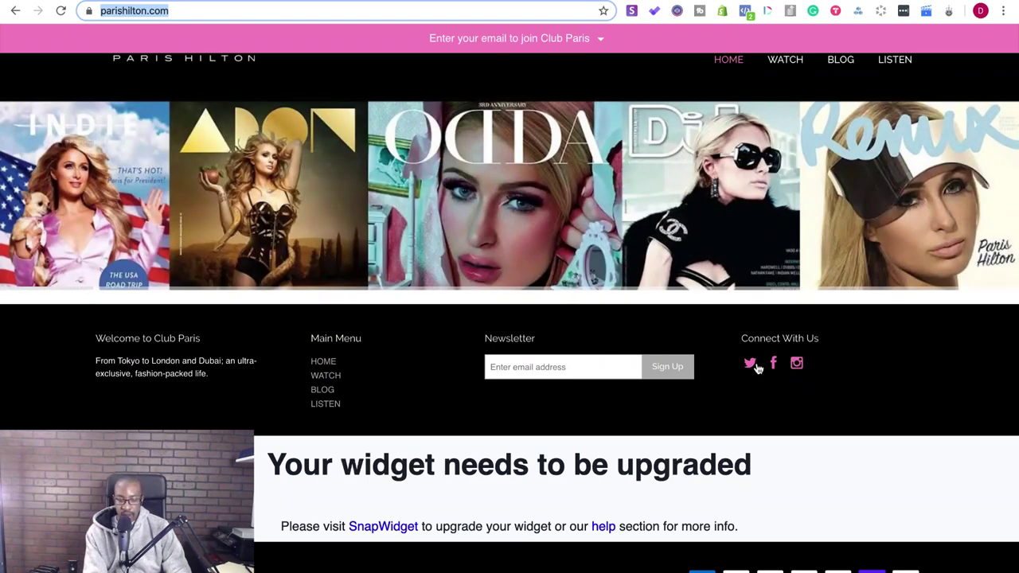
pyautogui.click(751, 364)
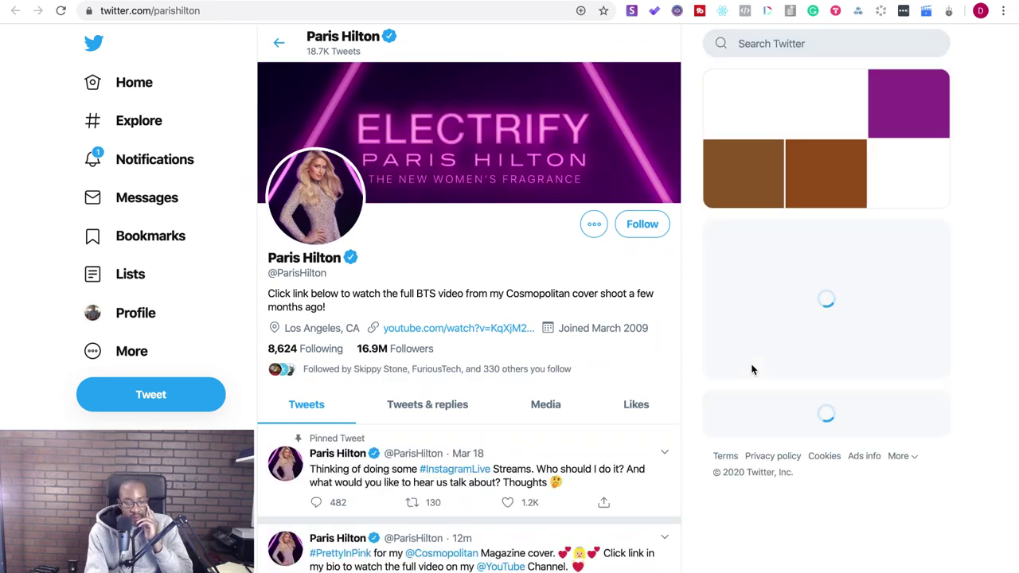
pyautogui.scroll(-3, 660, 433)
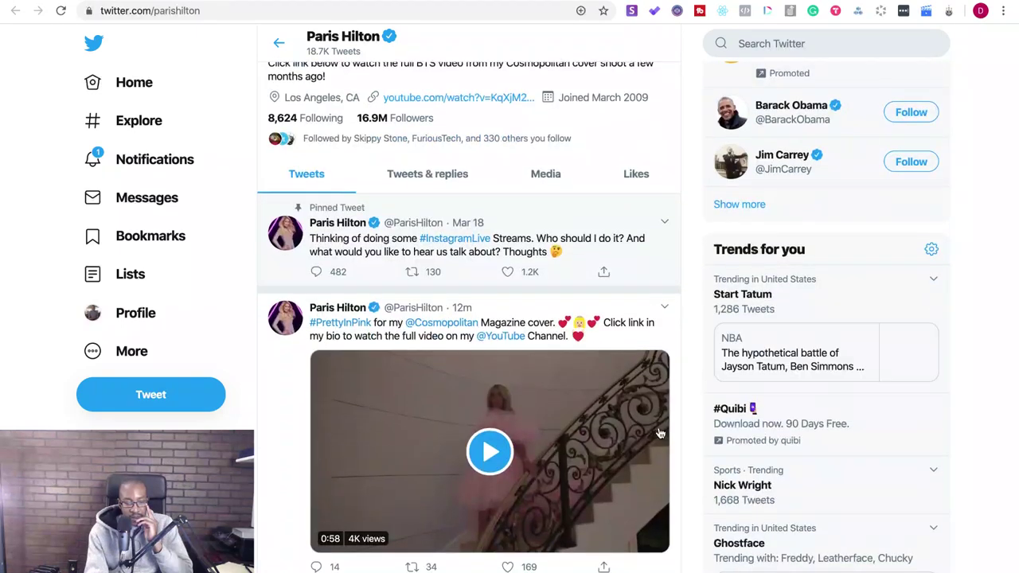
pyautogui.scroll(-1, 660, 432)
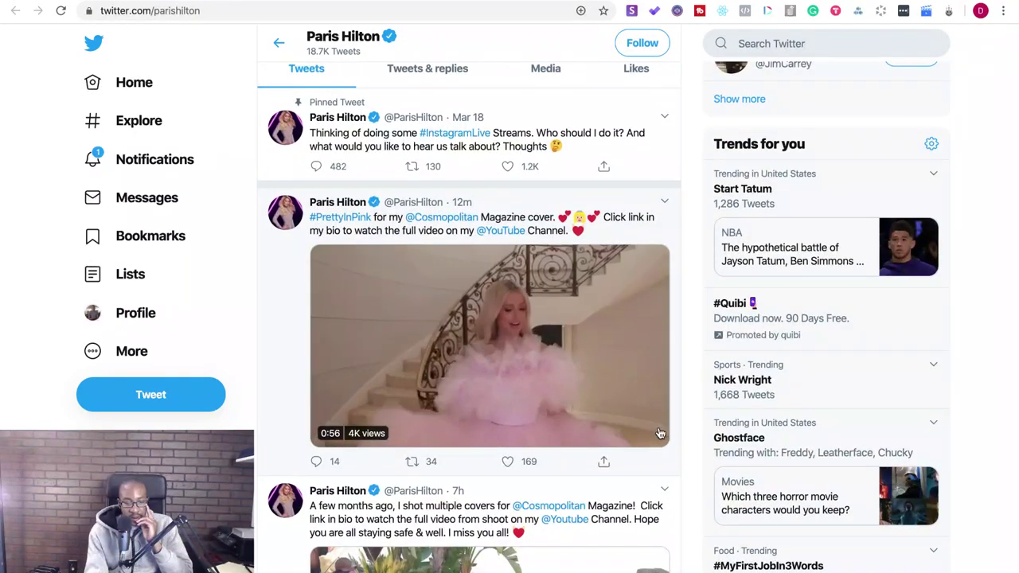
pyautogui.click(656, 431)
pyautogui.click(623, 431)
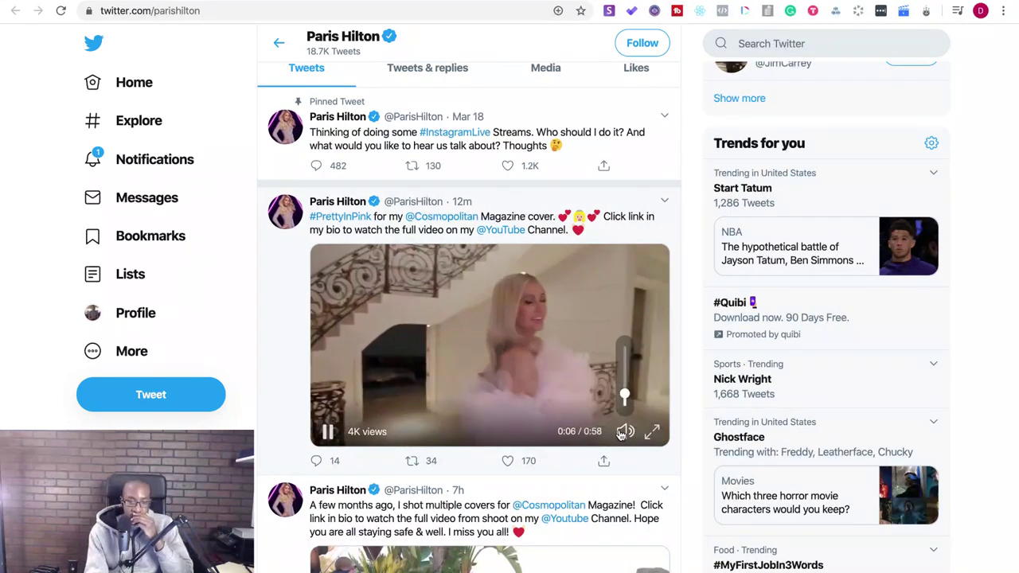
pyautogui.click(624, 432)
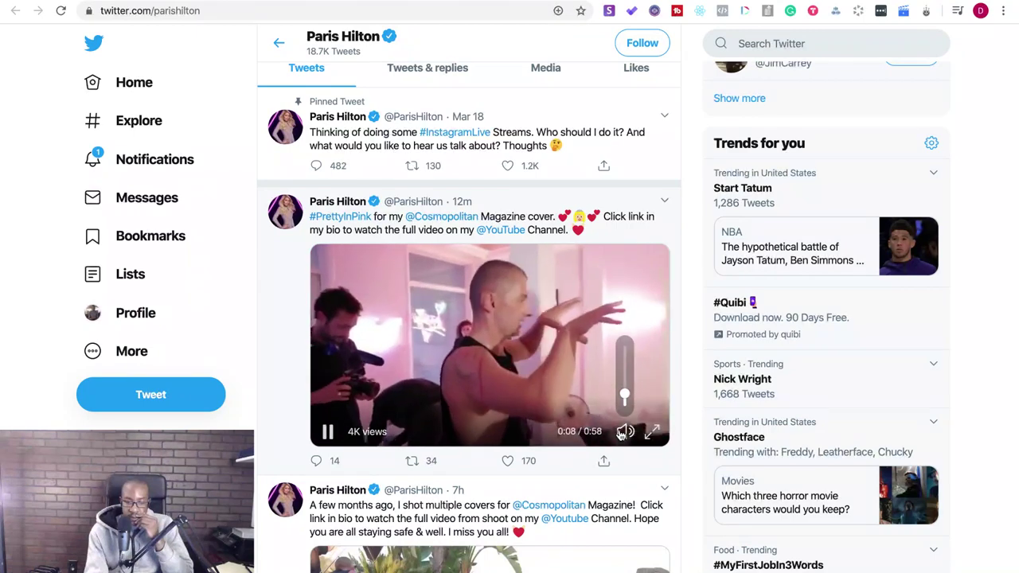
pyautogui.scroll(-3, 621, 433)
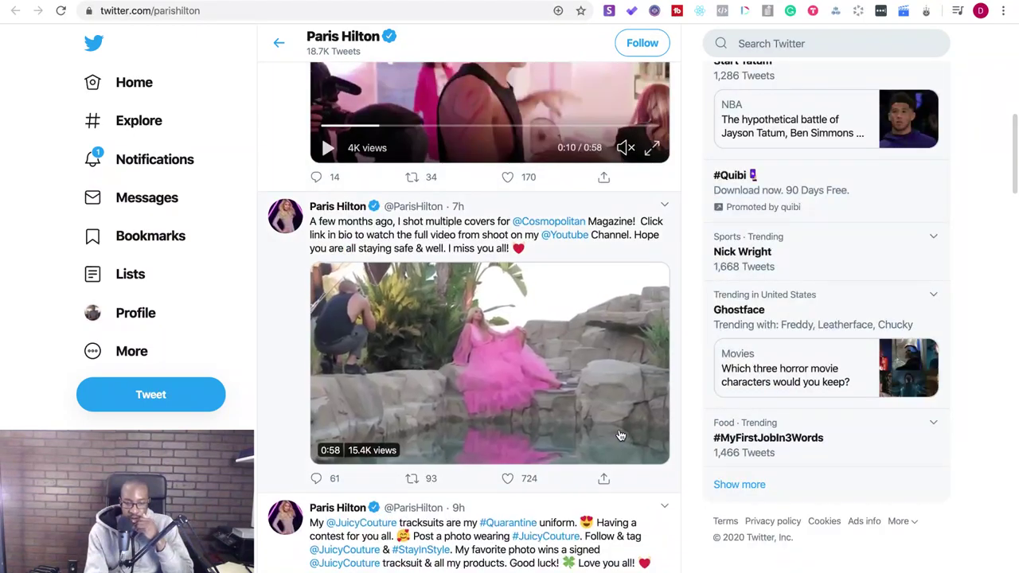
pyautogui.scroll(-4, 621, 435)
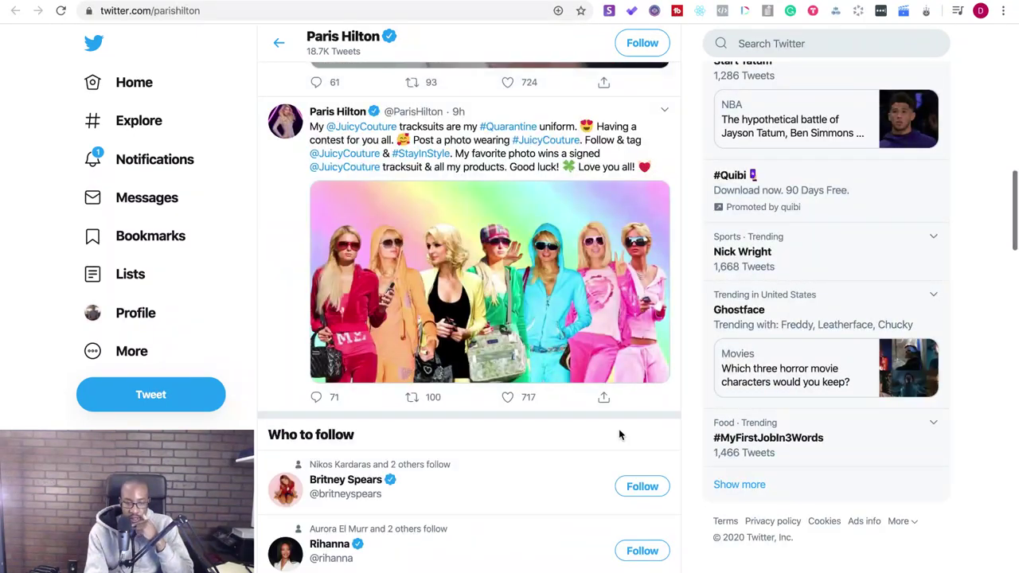
pyautogui.scroll(-3, 619, 434)
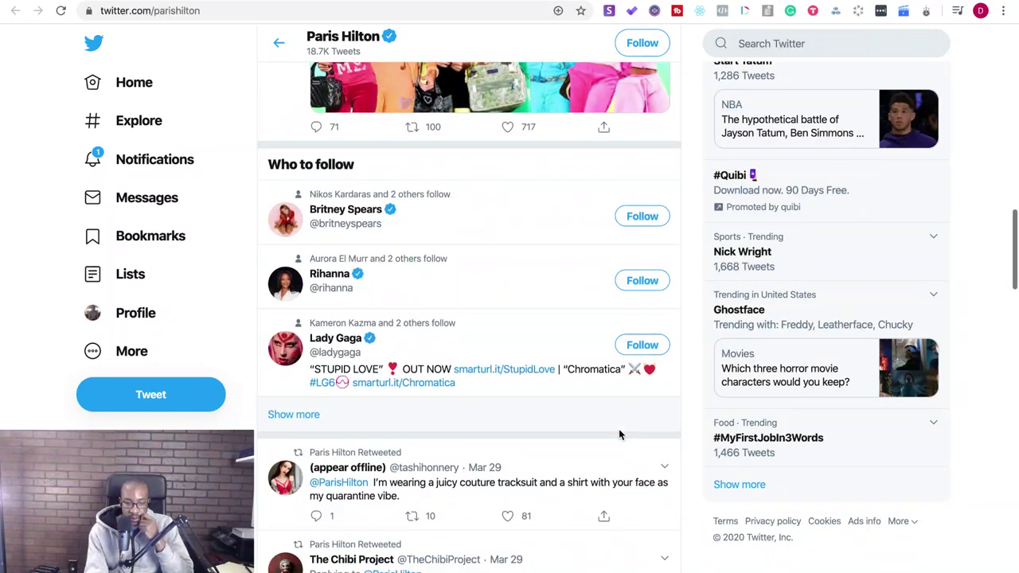
pyautogui.scroll(-2, 620, 436)
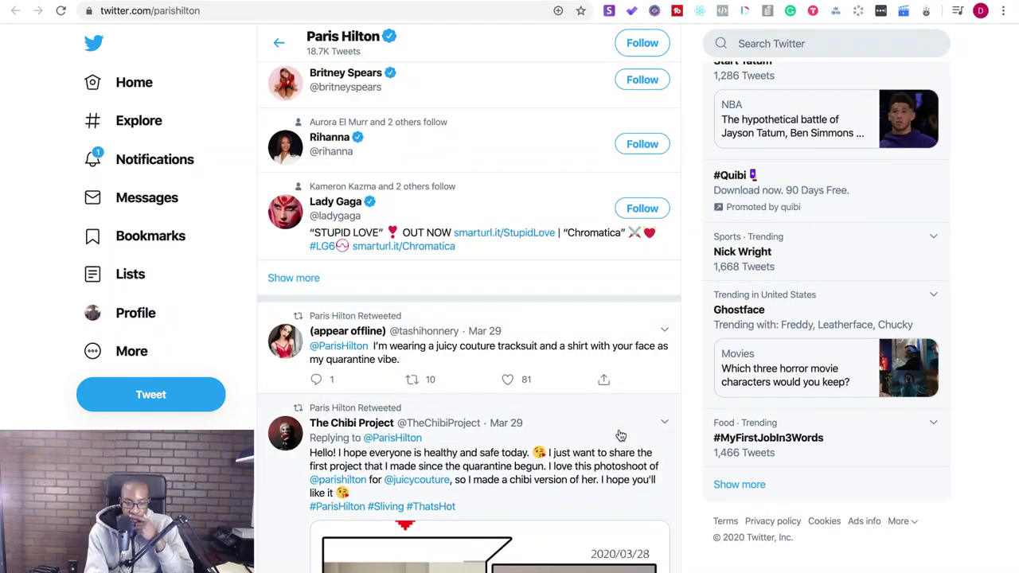
pyautogui.scroll(-1, 620, 435)
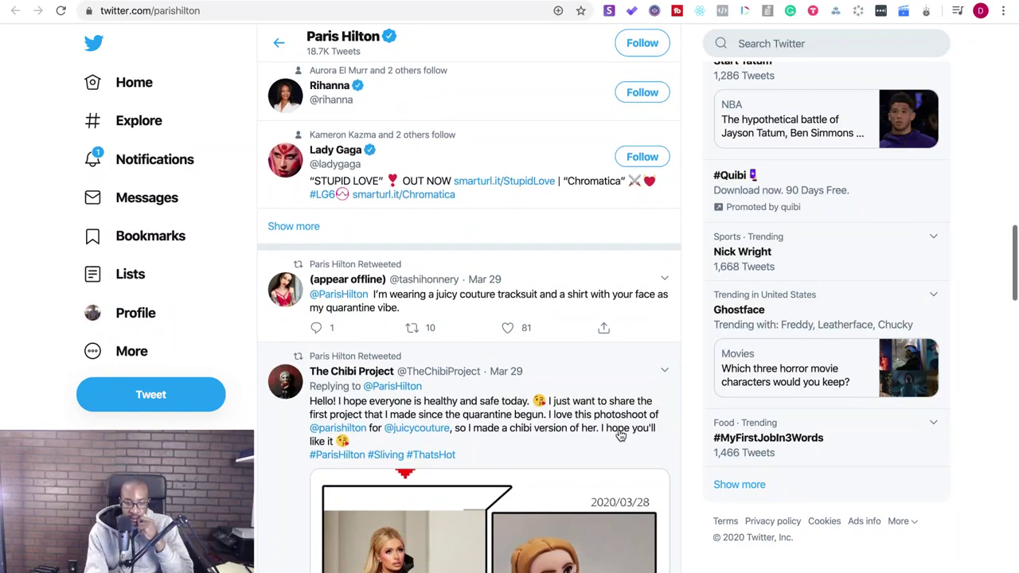
pyautogui.scroll(-3, 621, 436)
pyautogui.scroll(-1, 621, 435)
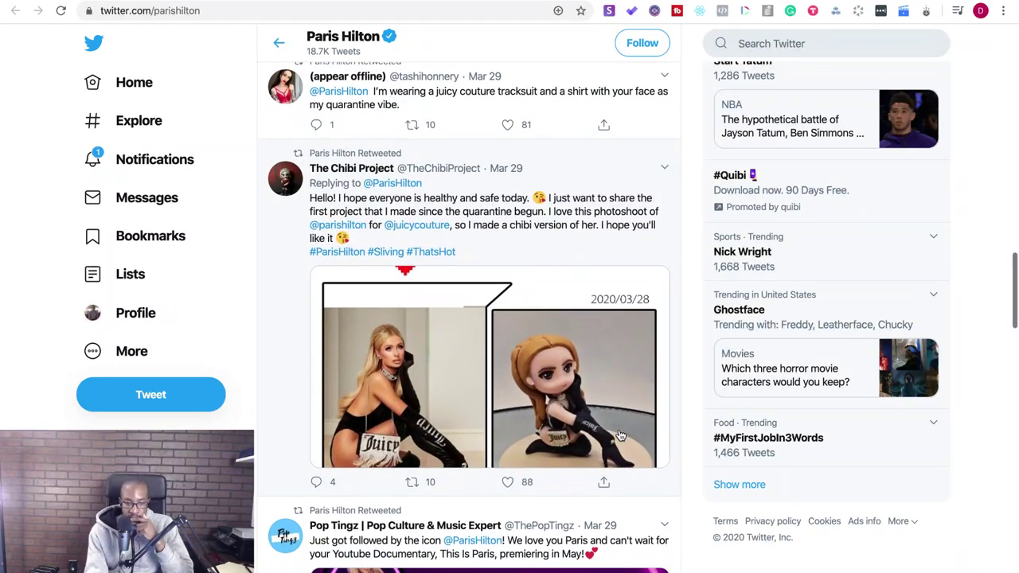
pyautogui.scroll(-5, 620, 435)
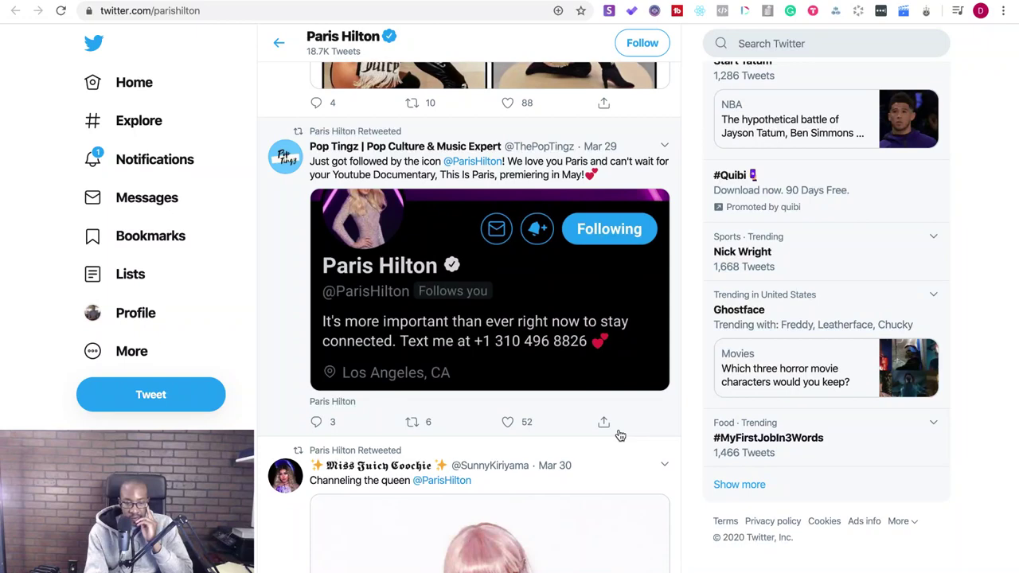
pyautogui.scroll(-3, 620, 435)
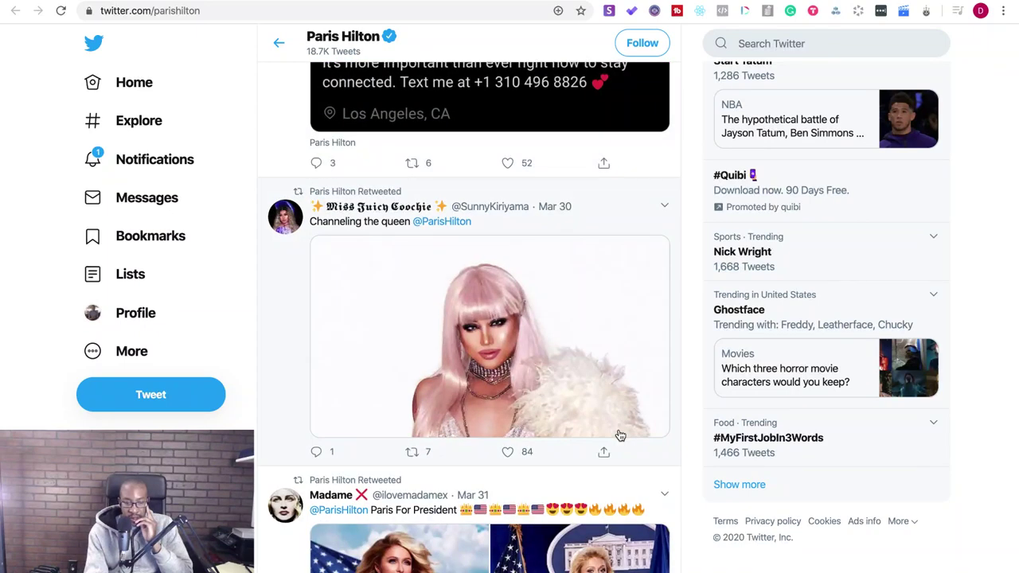
pyautogui.scroll(-4, 620, 435)
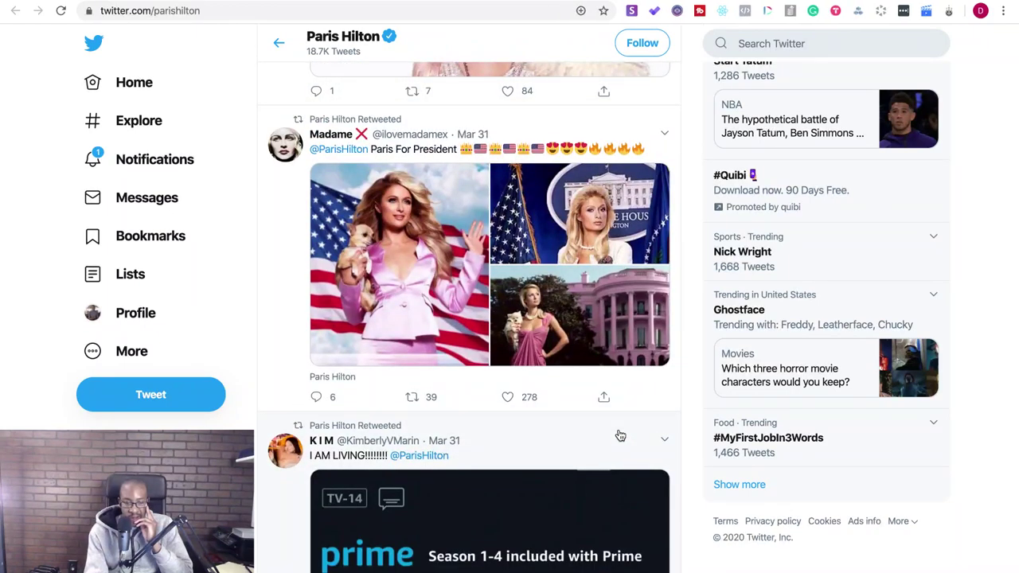
pyautogui.scroll(-7, 620, 435)
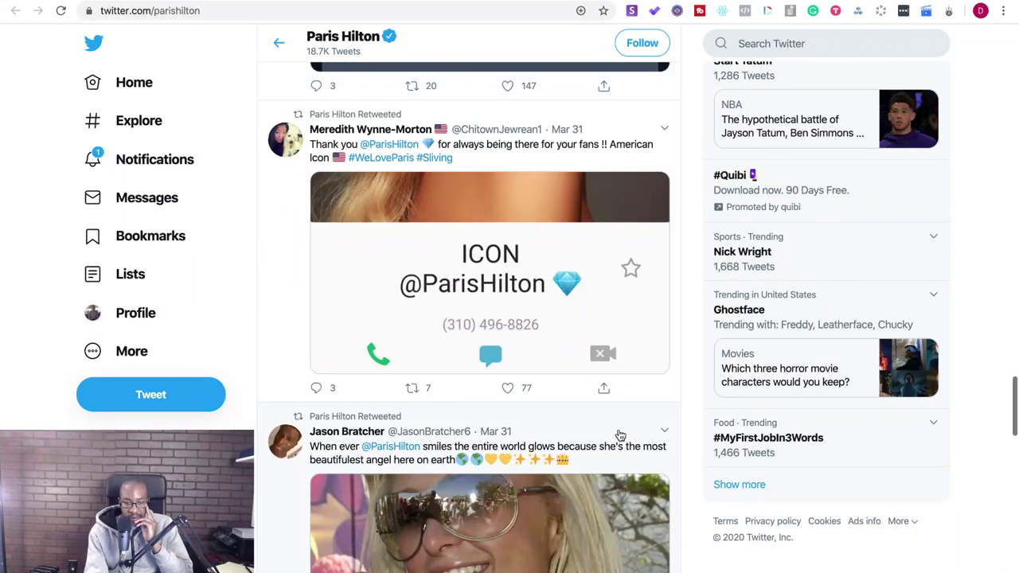
pyautogui.scroll(-2, 620, 436)
pyautogui.scroll(2, 621, 435)
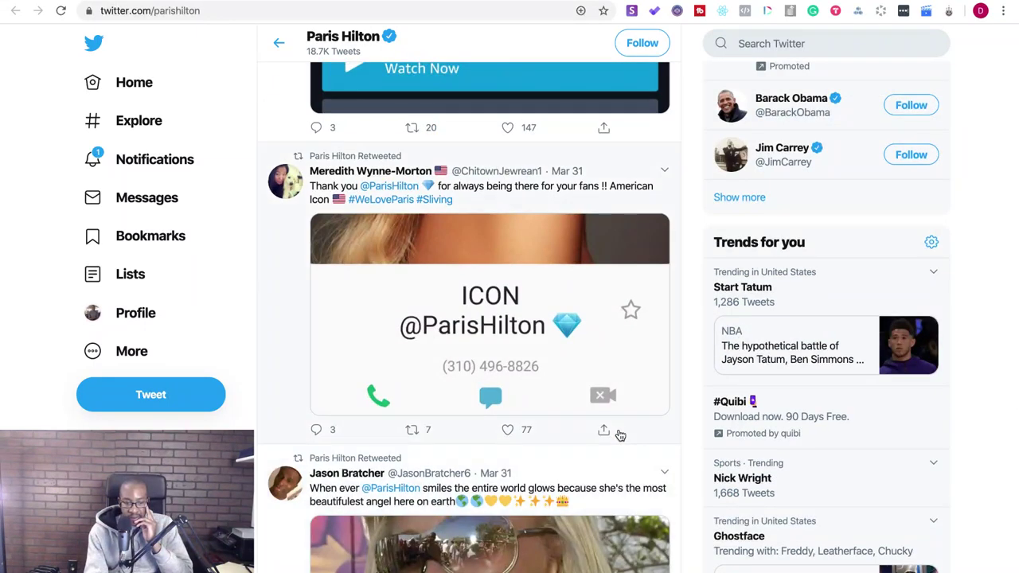
pyautogui.scroll(-10, 620, 436)
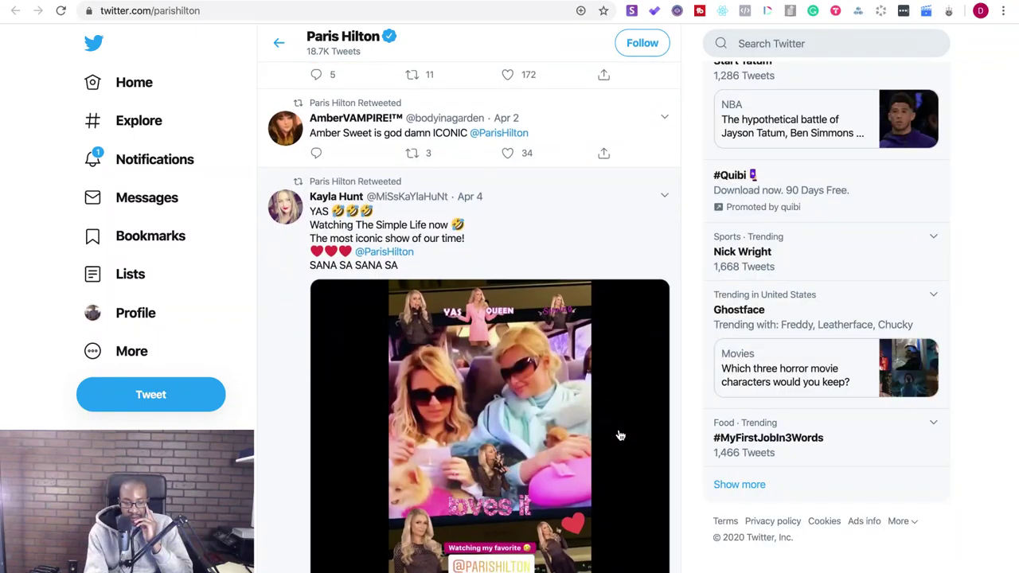
pyautogui.scroll(-6, 620, 435)
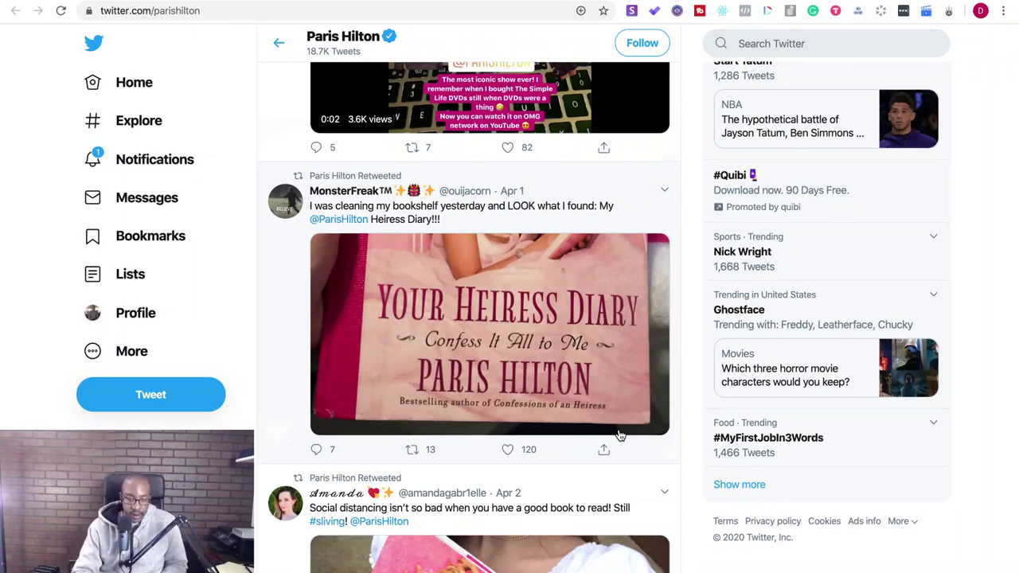
pyautogui.scroll(-10, 620, 436)
pyautogui.press('super+r')
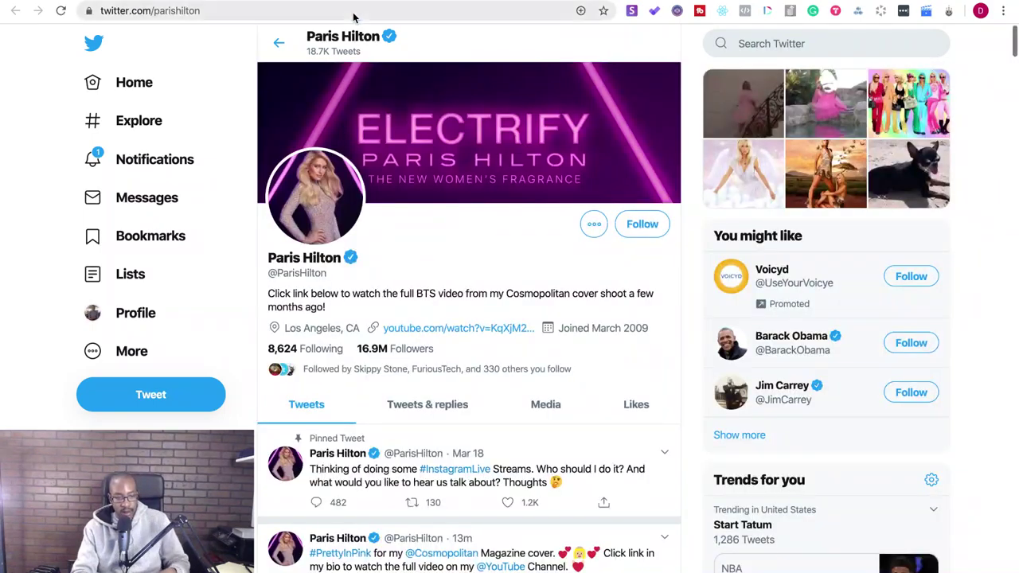
# - Search Google for 'paris hilton pr contact information'
pyautogui.click(354, 17)
pyautogui.write('paris ')
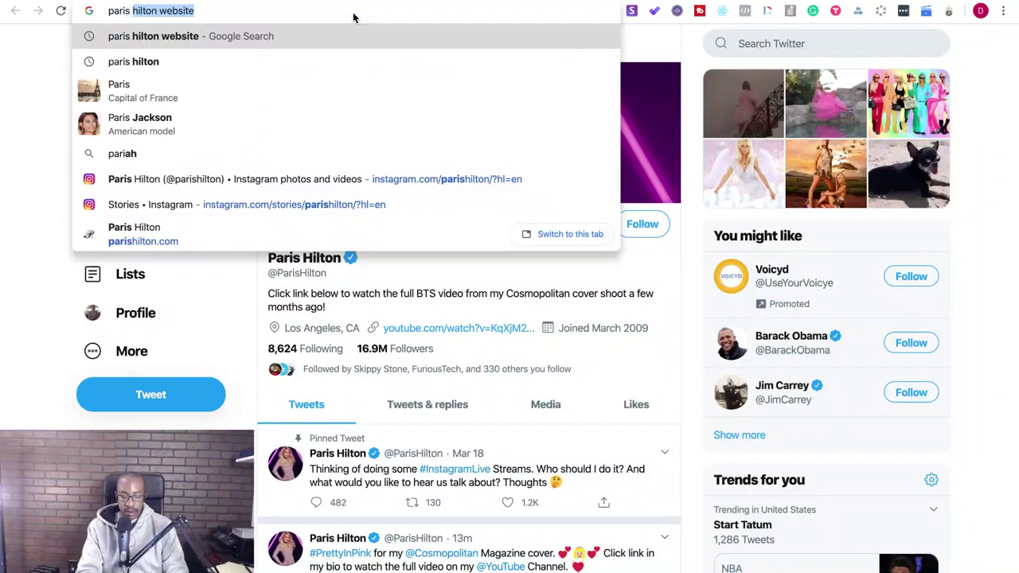
pyautogui.write('hilton contac')
pyautogui.press('BackSpace')
pyautogui.press('BackSpace')
pyautogui.press('BackSpace')
pyautogui.press('BackSpace')
pyautogui.press('BackSpace')
pyautogui.press('BackSpace')
pyautogui.press('BackSpace')
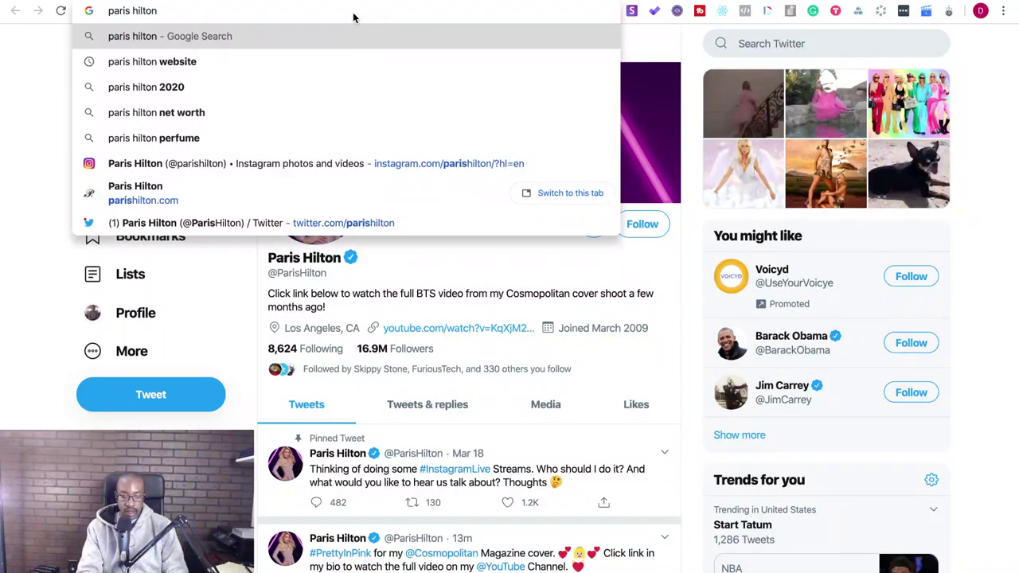
pyautogui.write('pr')
pyautogui.write('act')
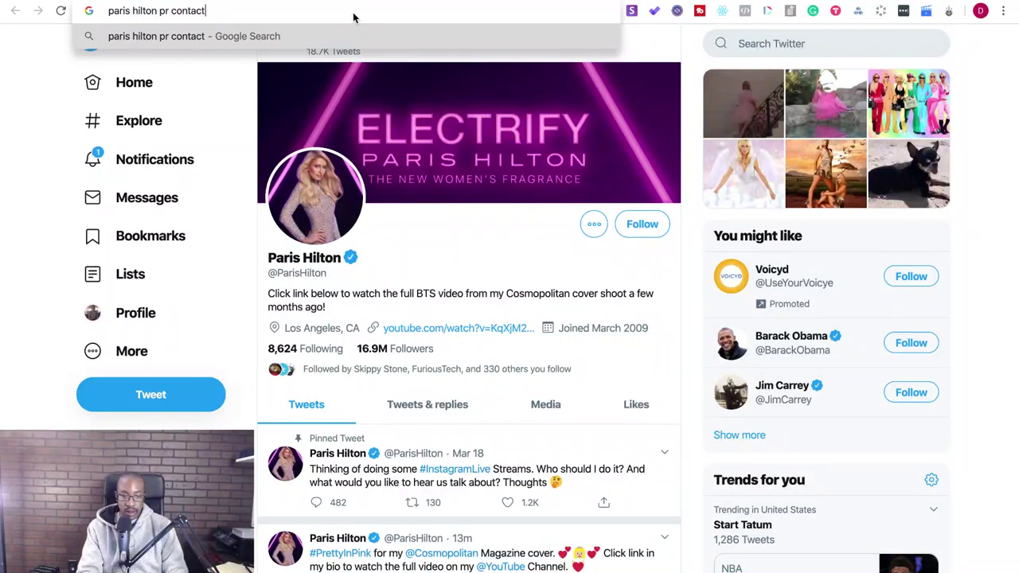
pyautogui.write(' information')
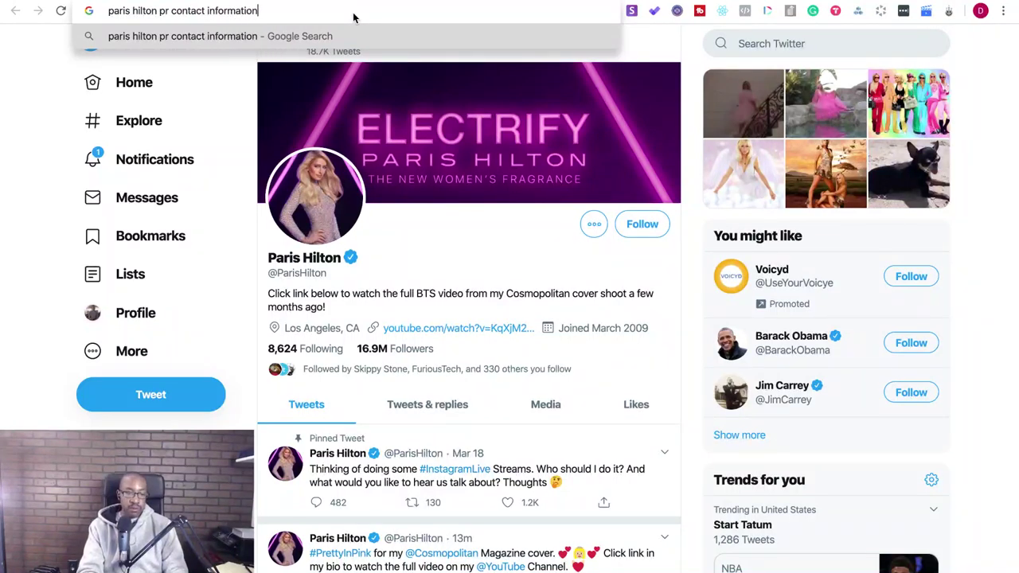
pyautogui.press('Return')
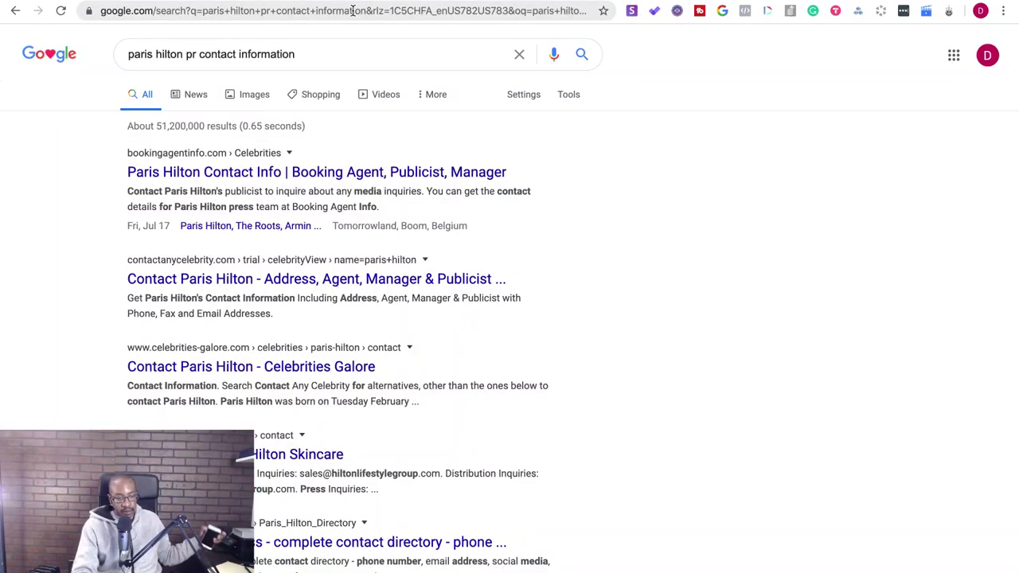
# - Look over the Booking Agent Info contact page, then go back to the search results
pyautogui.click(311, 170)
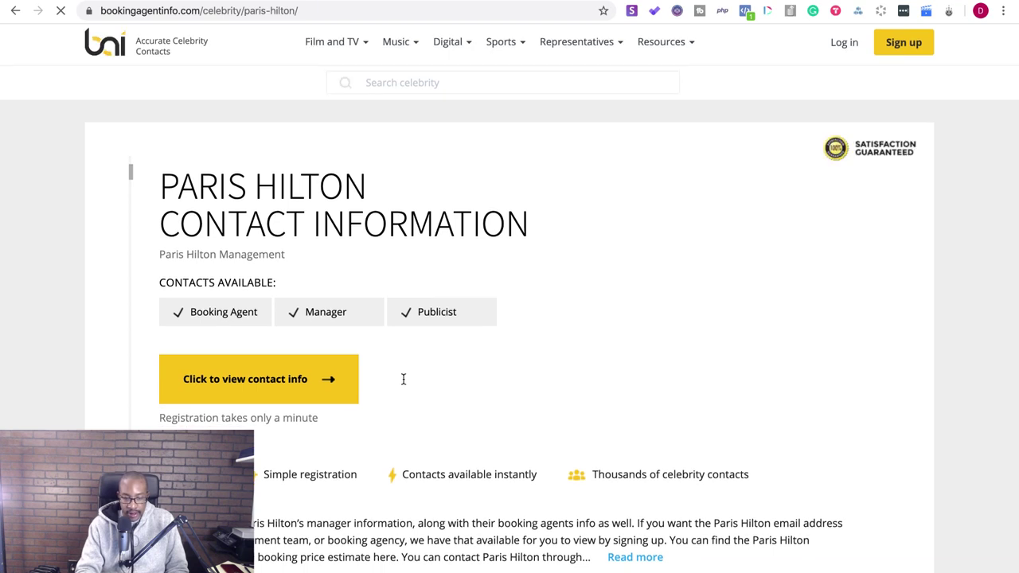
pyautogui.scroll(-10, 403, 382)
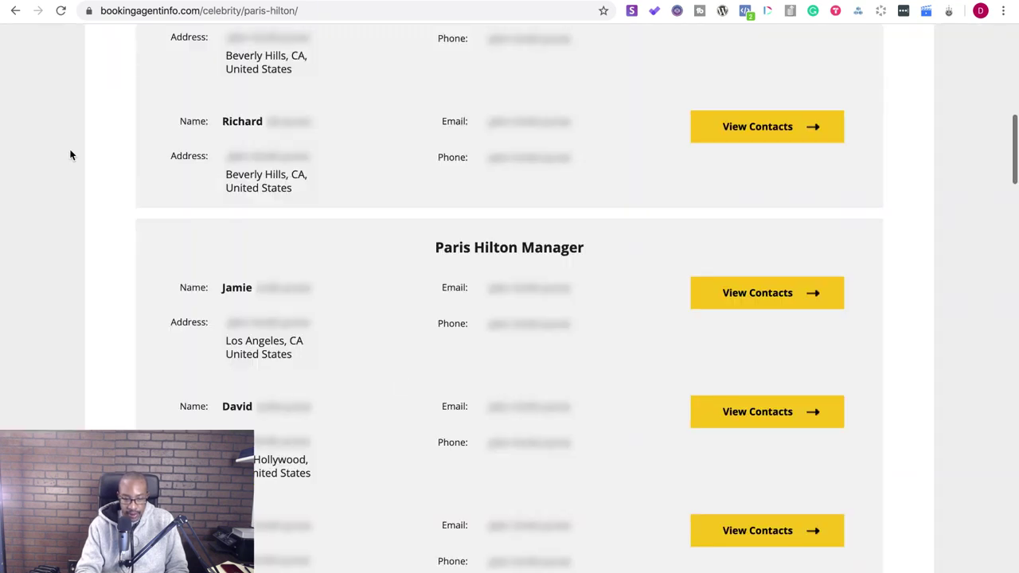
pyautogui.scroll(3, 255, 283)
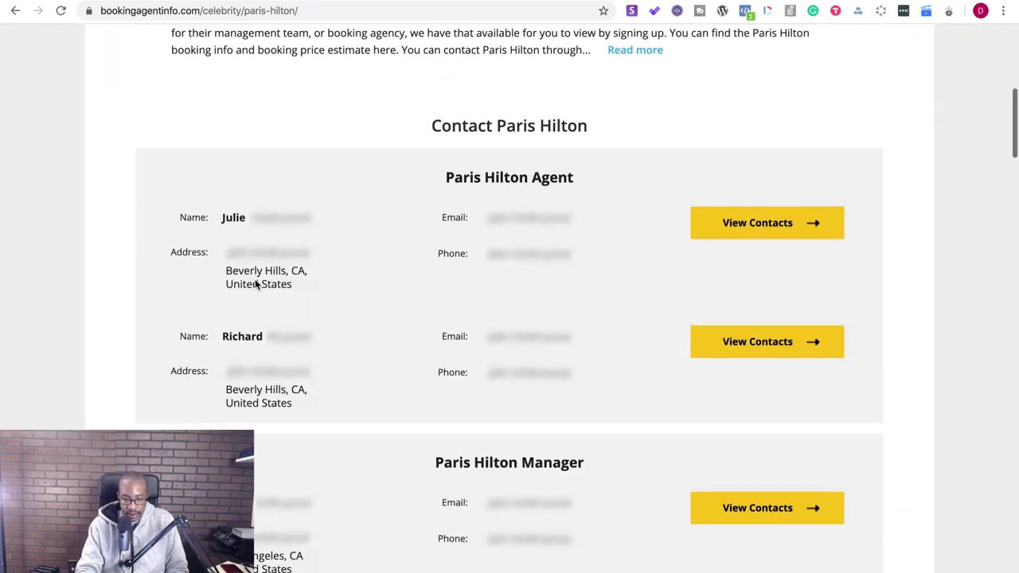
pyautogui.click(16, 11)
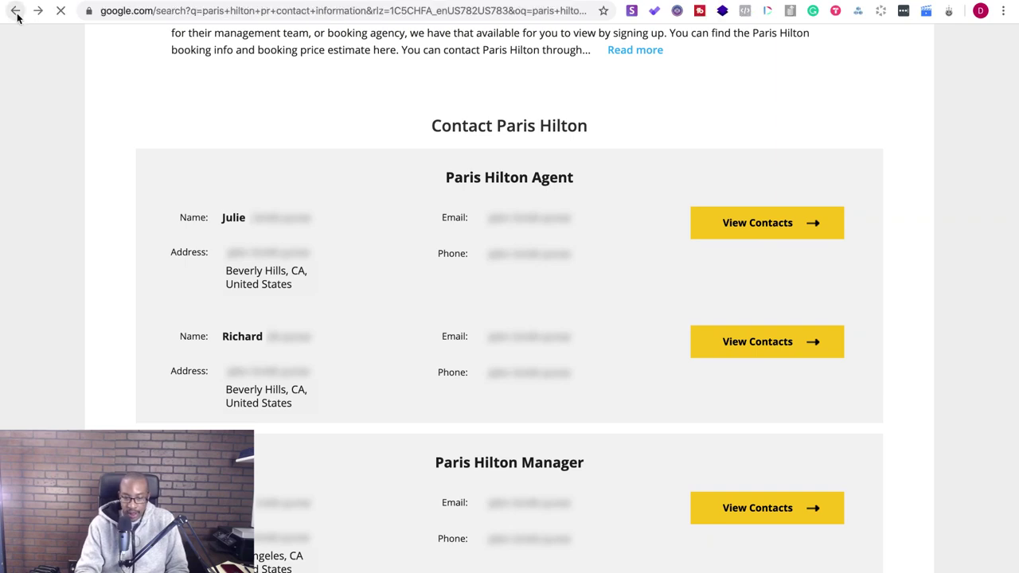
# - Select the hiltonlifestylegroup.com domain in the General Inquiries email and dismiss the Save 15% popup
pyautogui.scroll(-3, 510, 294)
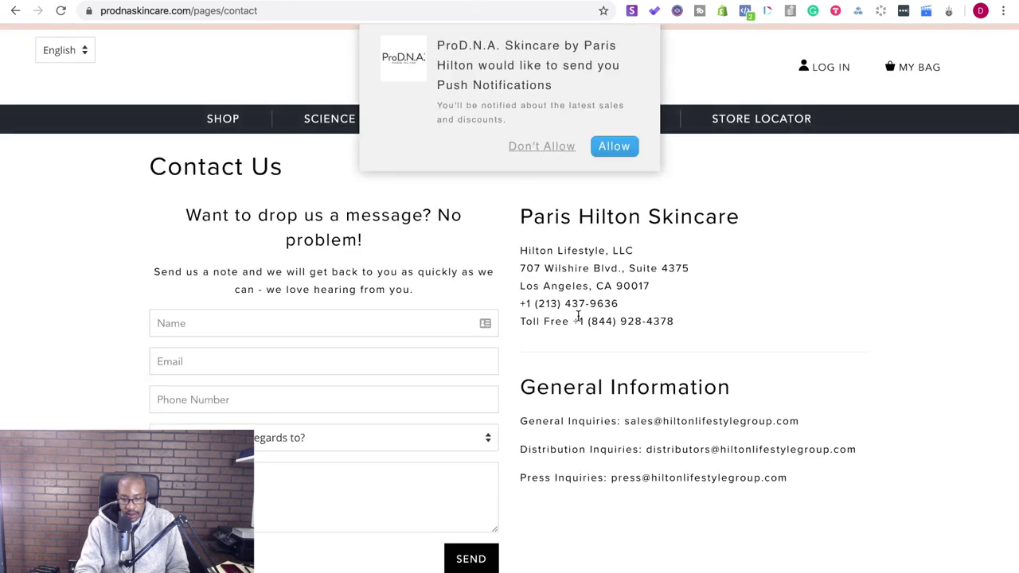
pyautogui.moveTo(806, 422); pyautogui.dragTo(660, 421)
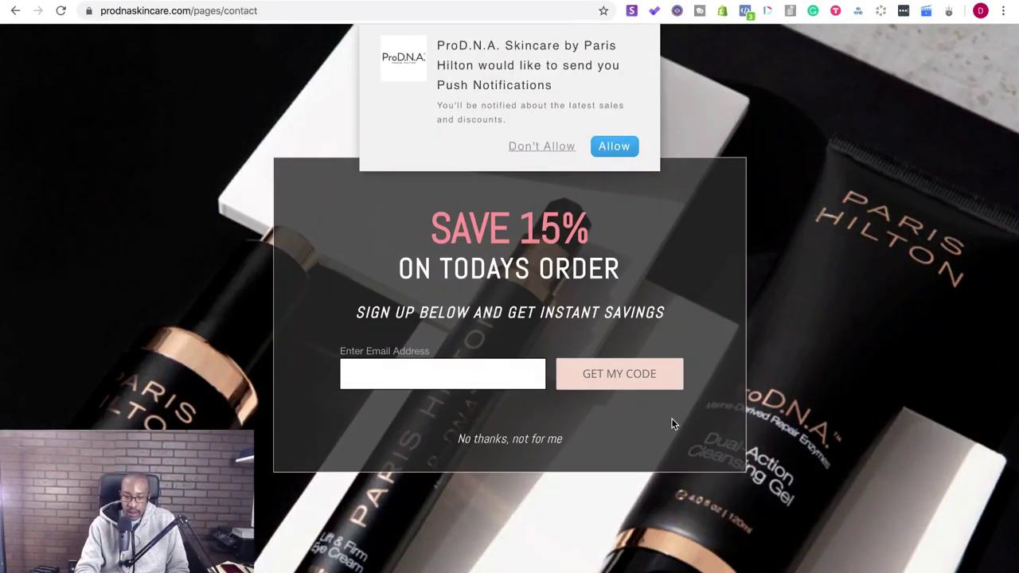
pyautogui.click(791, 229)
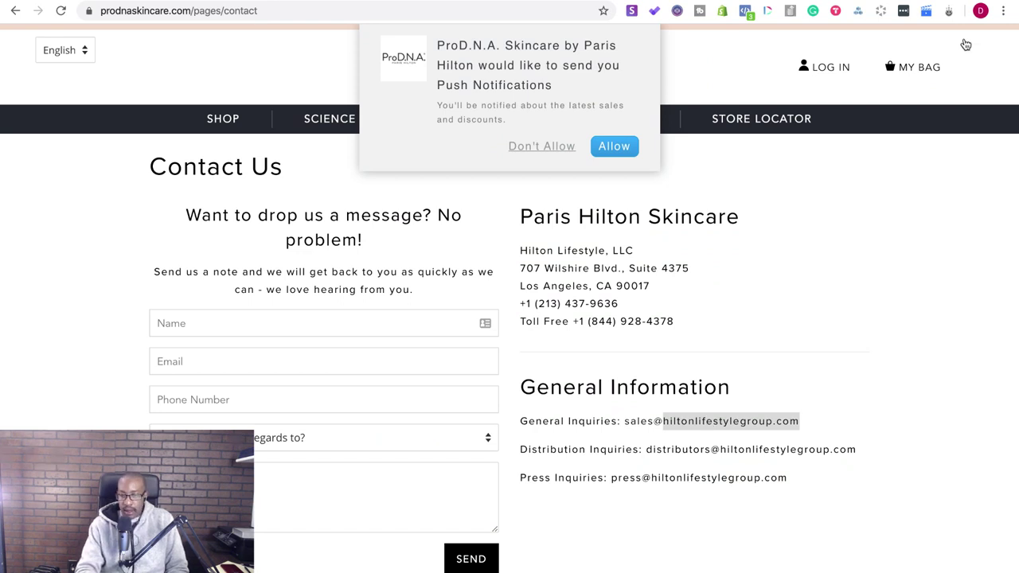
# - Briefly load parishilton.com in a new tab, close it, and reselect the hiltonlifestylegroup.com domain
pyautogui.hotkey('ctrl', 't')
pyautogui.write('parishilton.com')
pyautogui.press('Return')
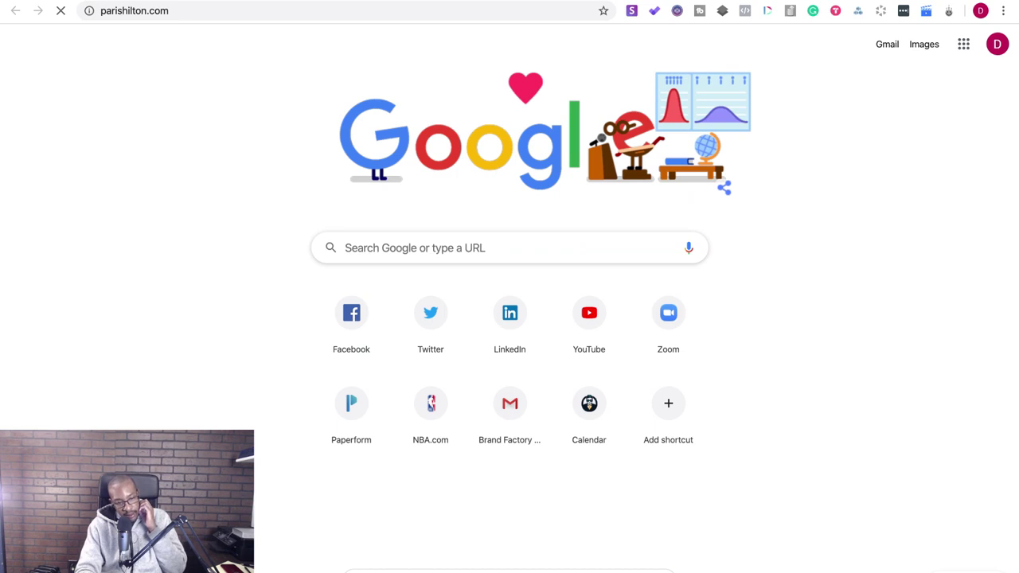
pyautogui.hotkey('ctrl', 'w')
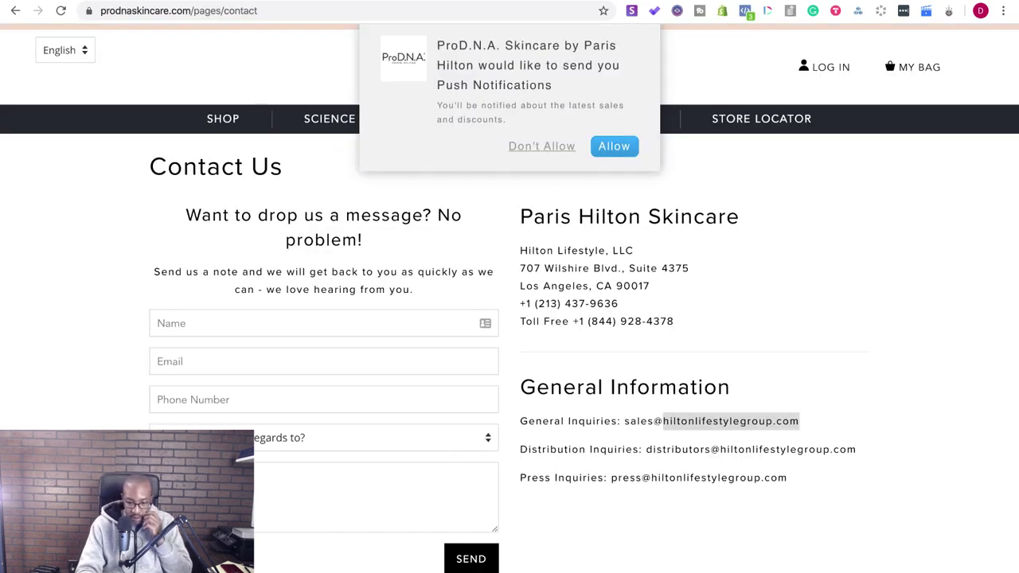
pyautogui.moveTo(802, 420); pyautogui.dragTo(663, 419)
pyautogui.hotkey('ctrl', 'c')
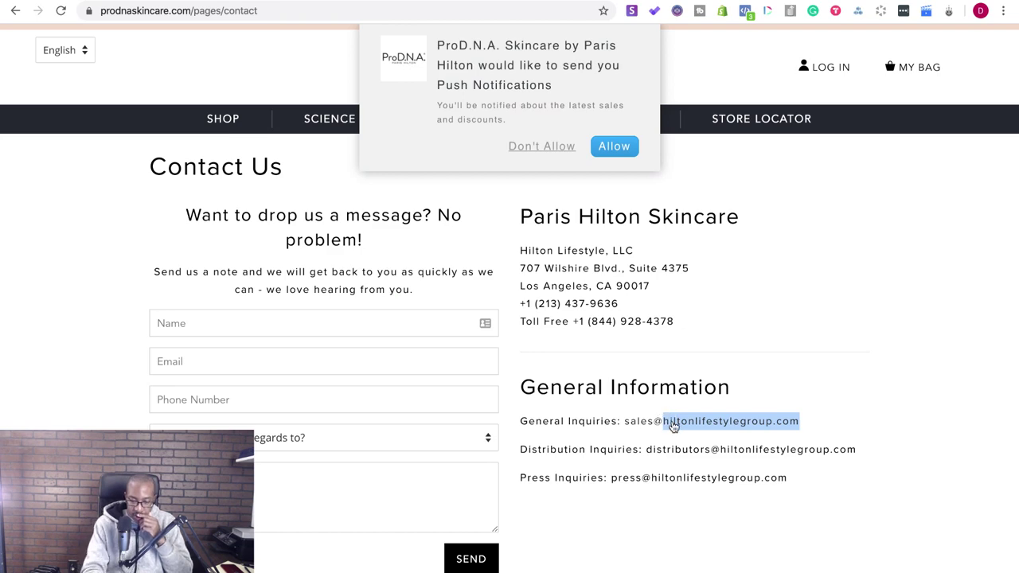
# - Paste the hiltonlifestylegroup.com domain into the address bar and load the site
pyautogui.hotkey('ctrl', 'shift', 't')
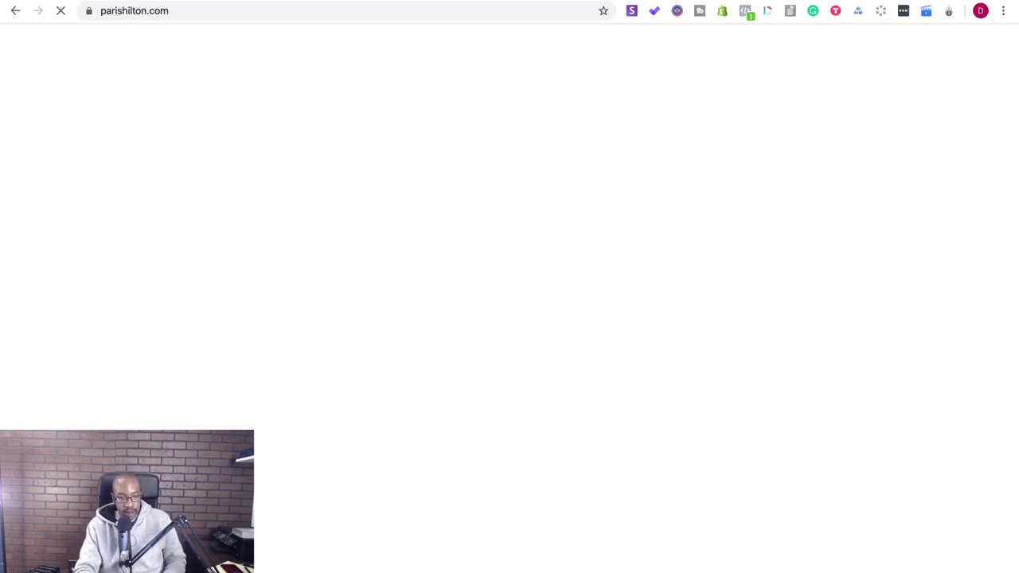
pyautogui.click(188, 7)
pyautogui.hotkey('ctrl', 'v')
pyautogui.press('Return')
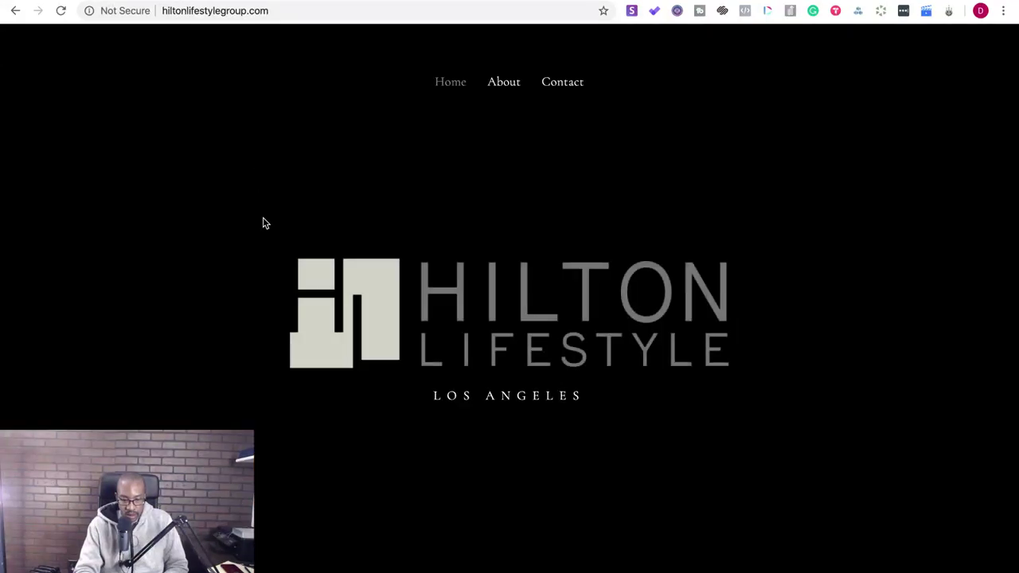
pyautogui.scroll(-5, 265, 223)
pyautogui.scroll(5, 262, 221)
pyautogui.scroll(-5, 308, 274)
pyautogui.scroll(5, 298, 257)
# - Check the Hilton Lifestyle contact form's inquiry types, keeping General Information
pyautogui.click(555, 84)
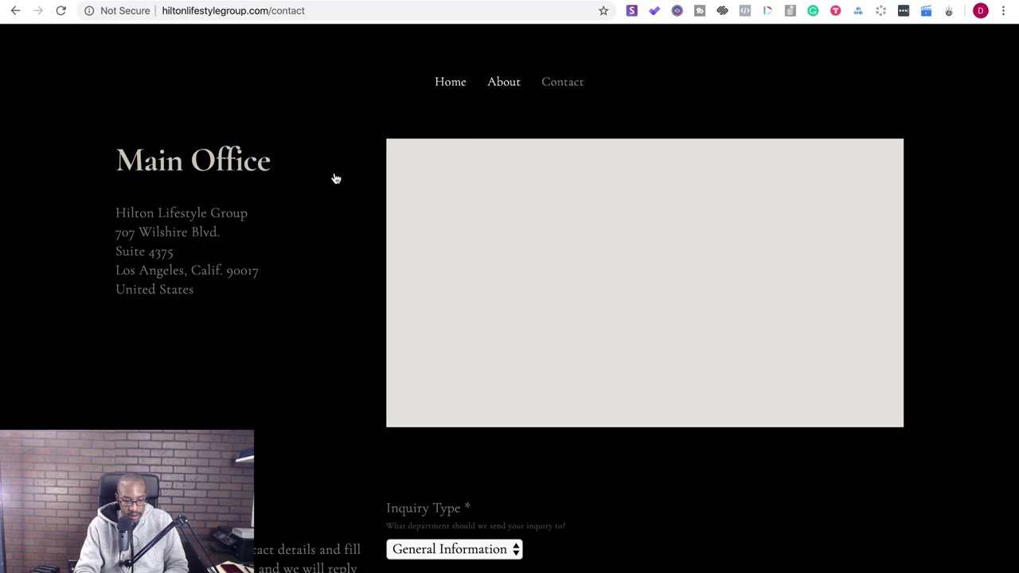
pyautogui.scroll(-3, 314, 207)
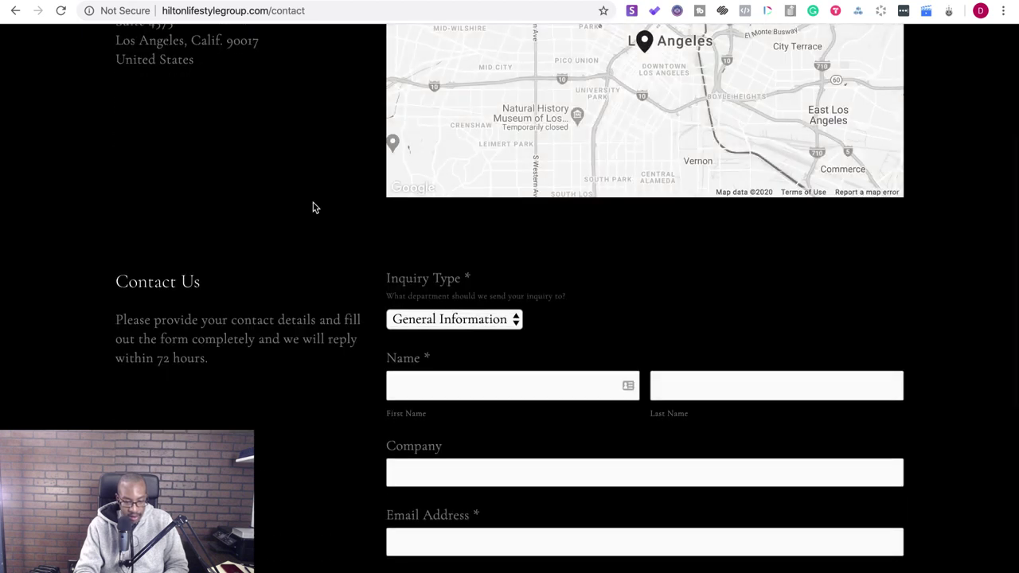
pyautogui.click(448, 321)
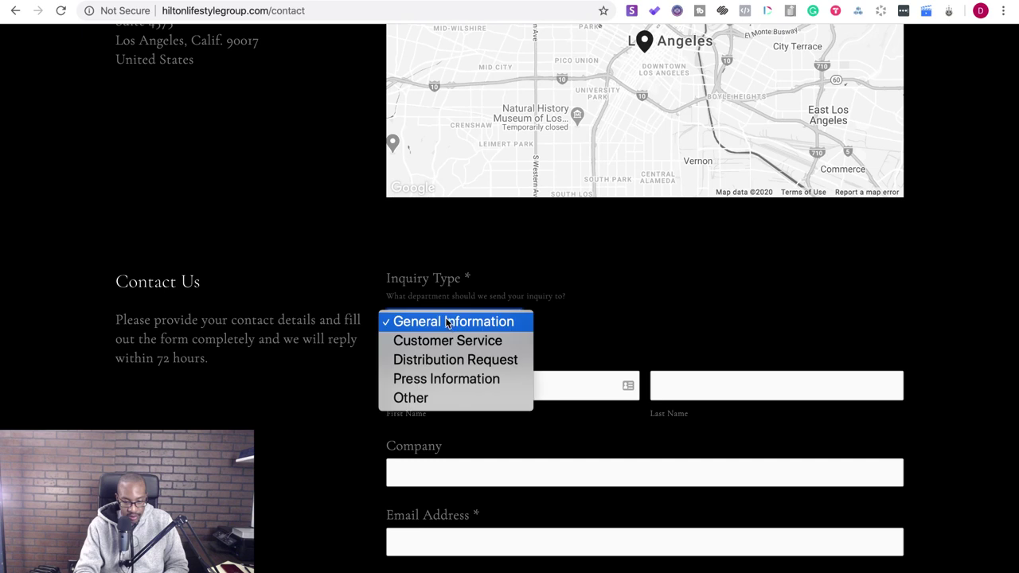
pyautogui.click(276, 358)
pyautogui.scroll(-5, 276, 355)
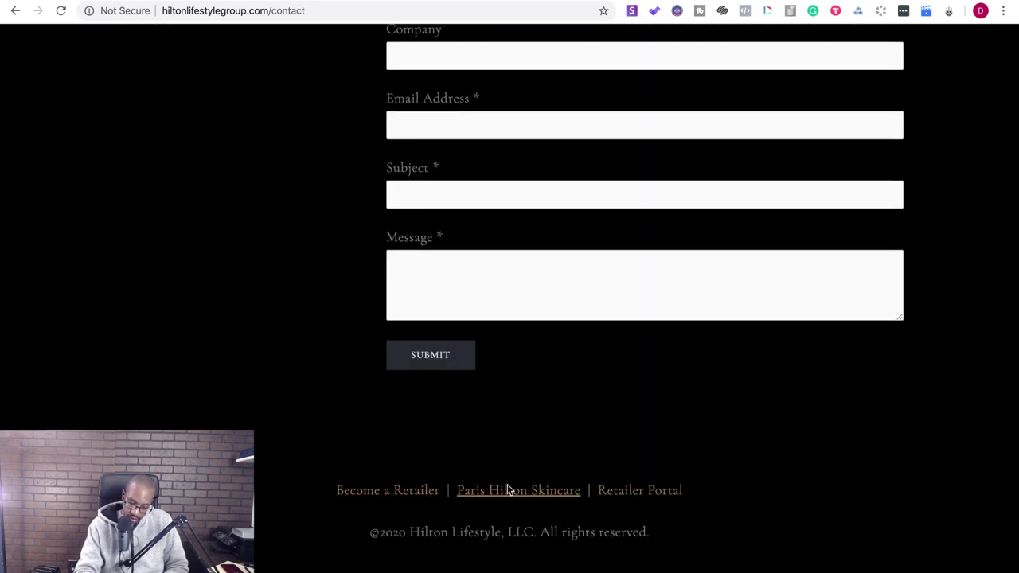
# - Review the Become a Retailer credit application form, then switch back to the parishilton.com tab
pyautogui.click(413, 501)
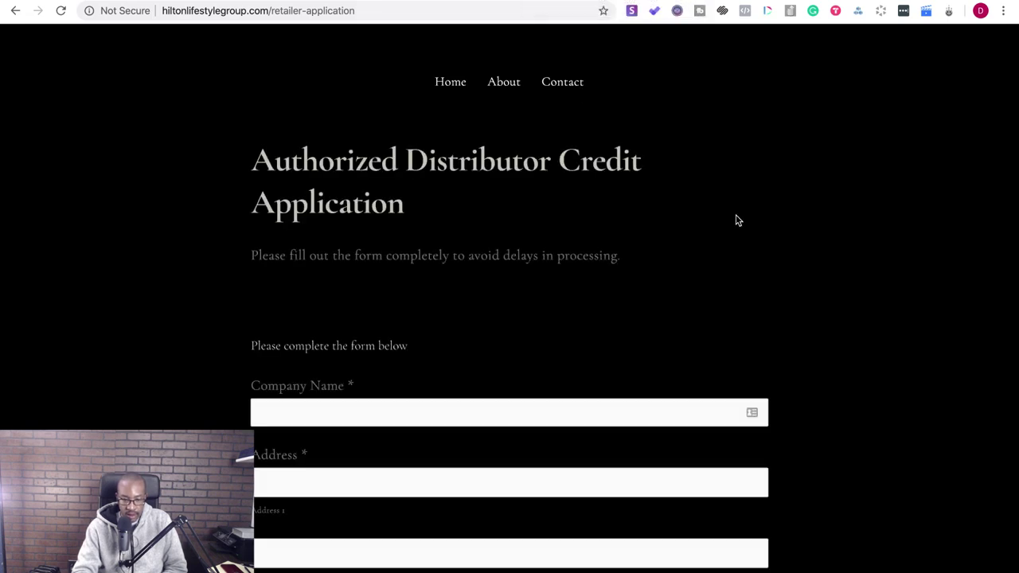
pyautogui.scroll(-9, 737, 220)
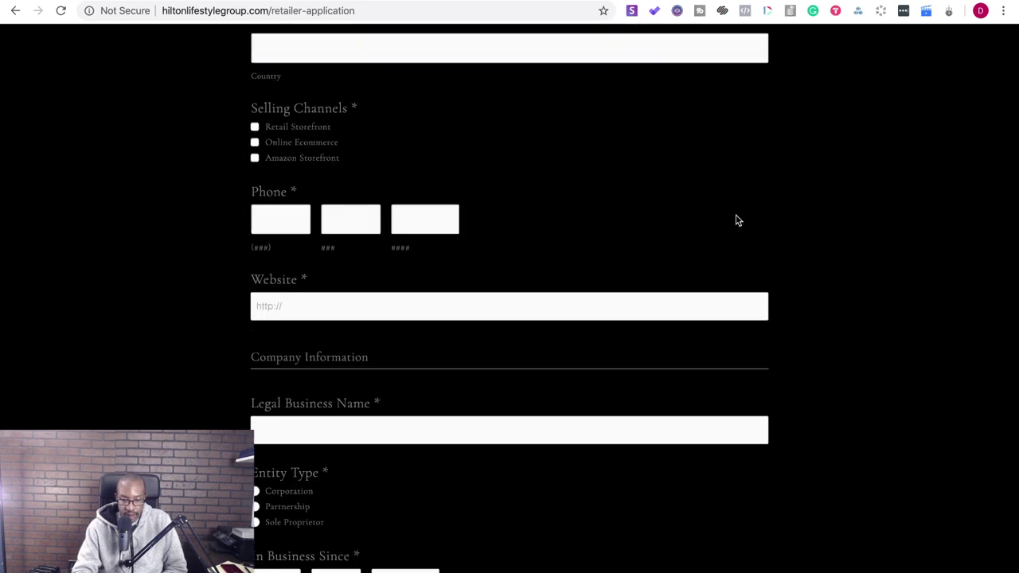
pyautogui.scroll(-20, 737, 220)
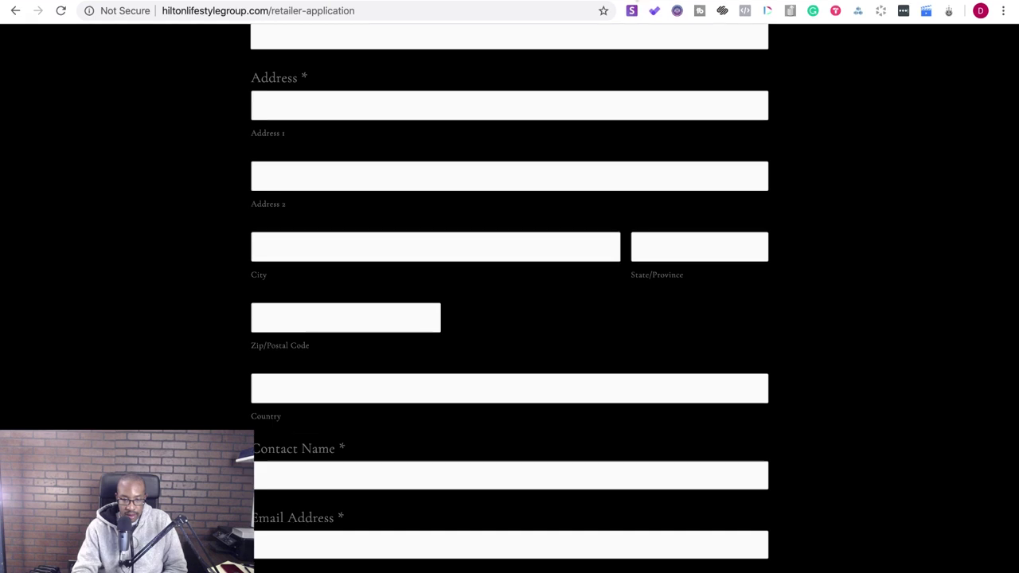
pyautogui.click(660, 16)
pyautogui.scroll(-1, 422, 260)
pyautogui.scroll(8, 421, 260)
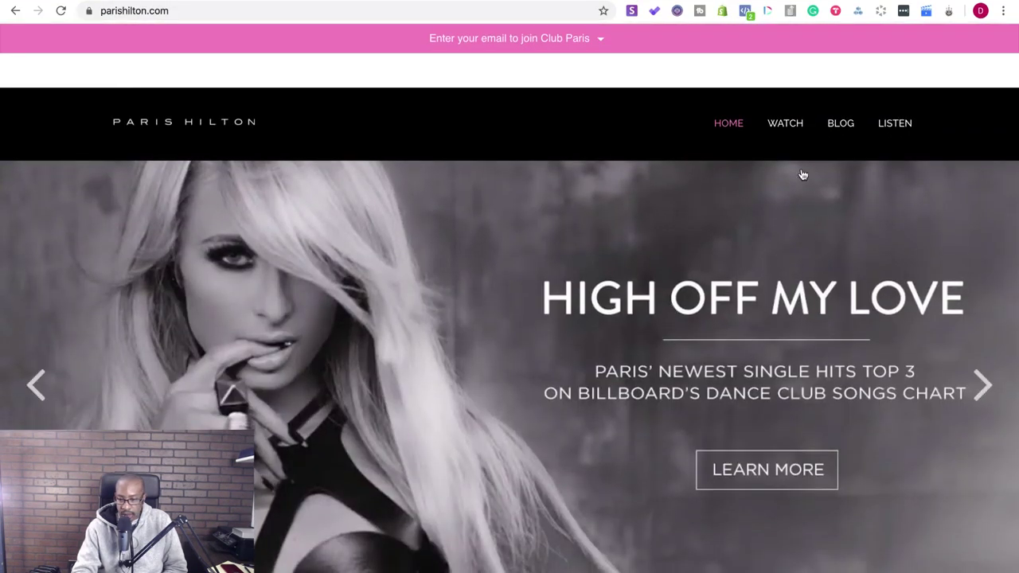
# - Follow the Facebook link in the parishilton.com footer, reopening it after closing it once
pyautogui.scroll(-5, 653, 375)
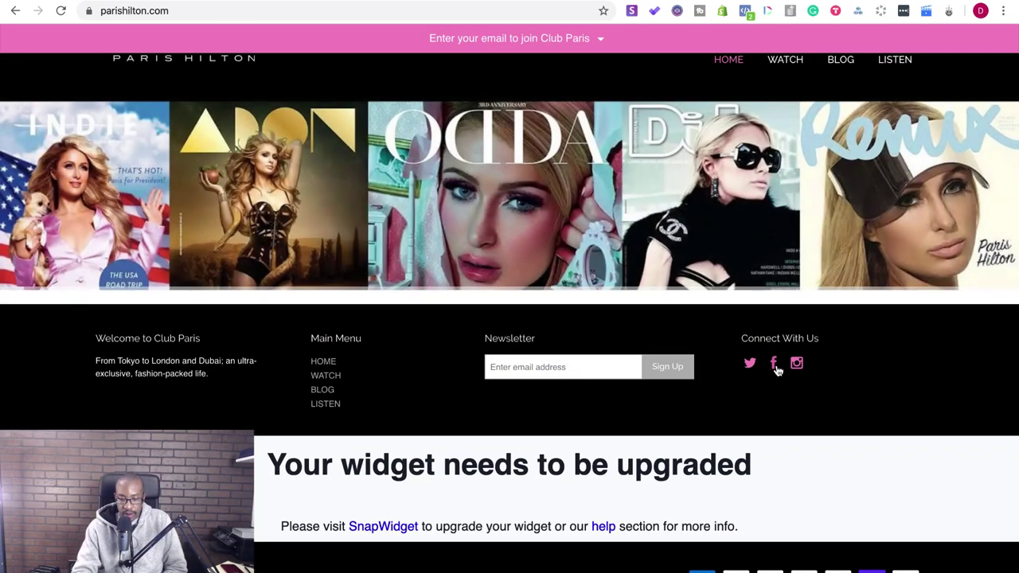
pyautogui.click(774, 364)
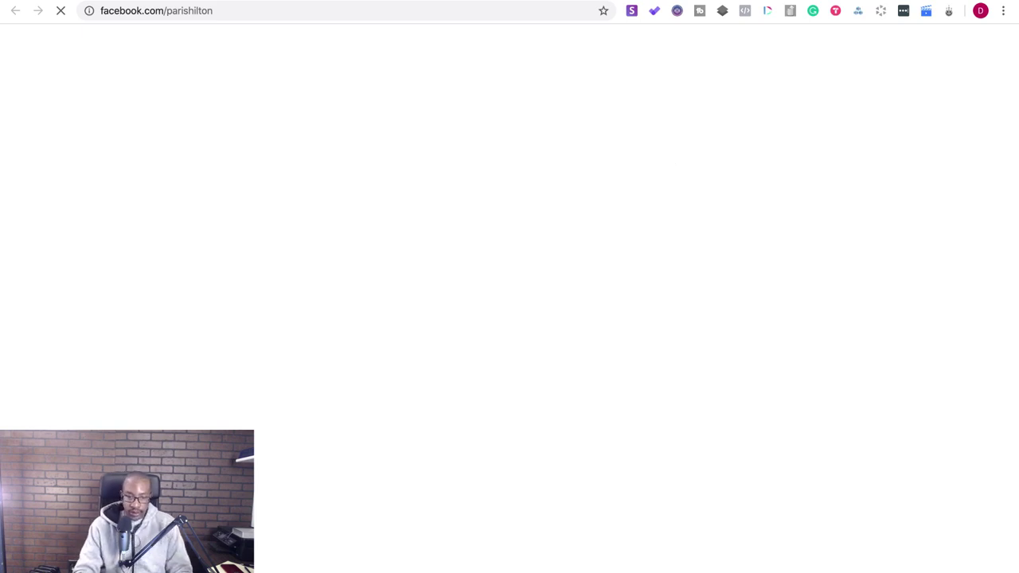
pyautogui.press('super+w')
pyautogui.click(364, 16)
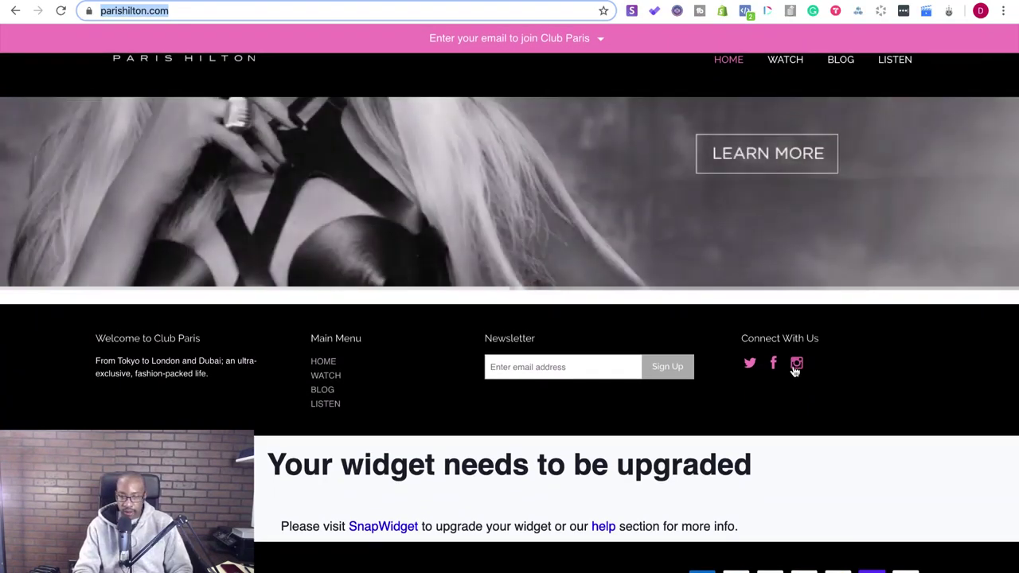
pyautogui.click(795, 366)
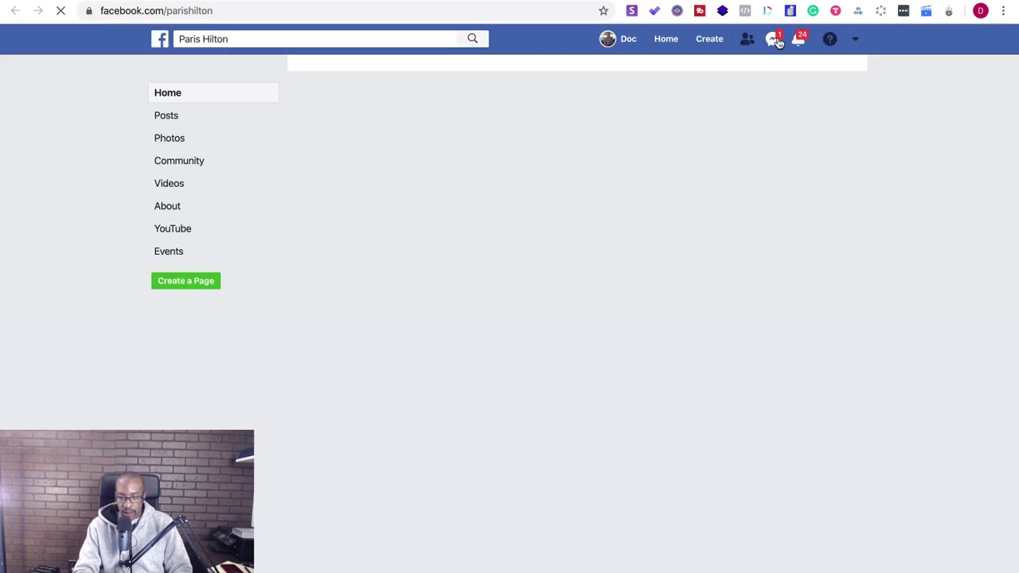
# - Open and close the Messenger and Notifications dropdowns on Facebook
pyautogui.click(776, 40)
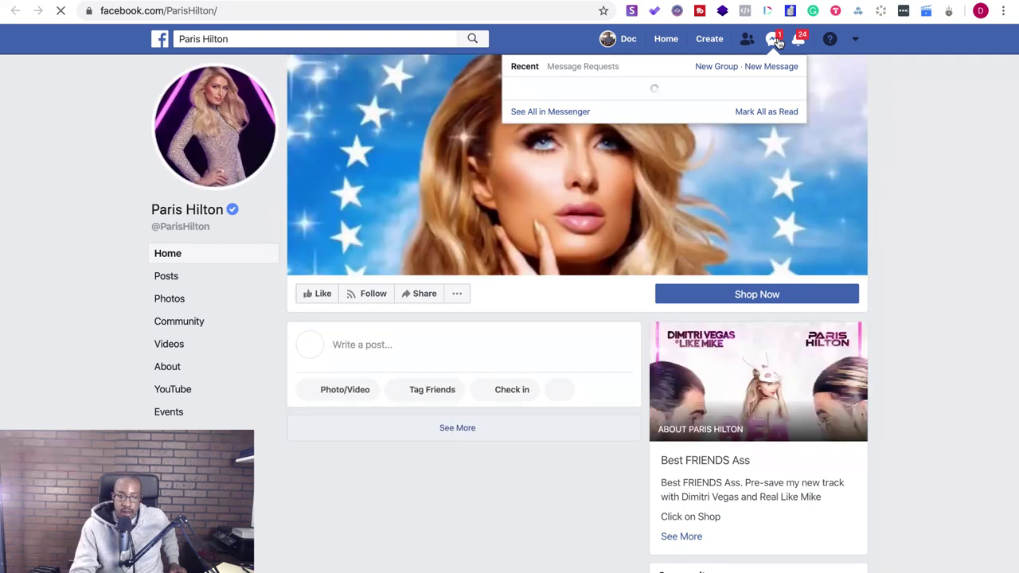
pyautogui.click(776, 43)
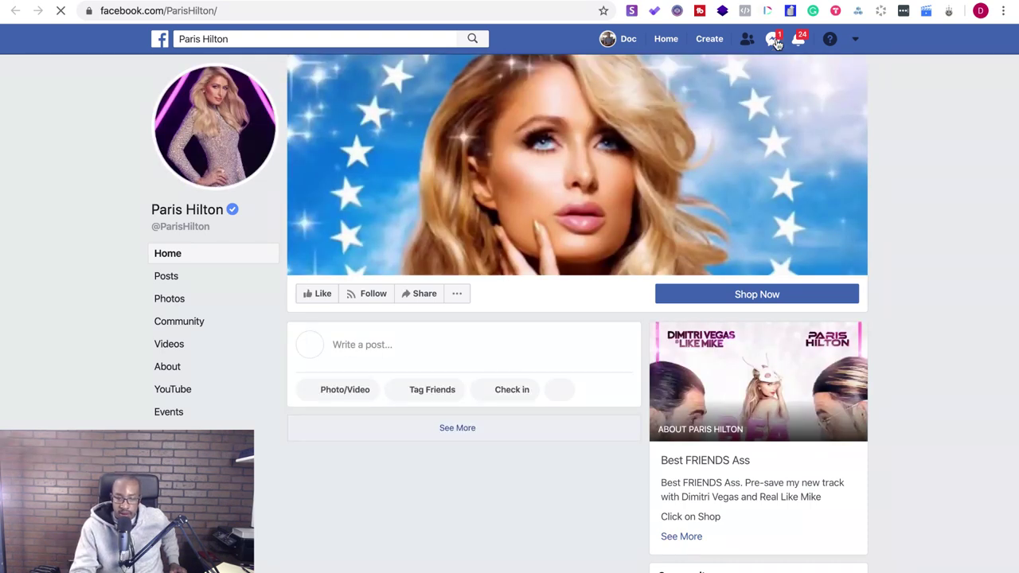
pyautogui.click(776, 43)
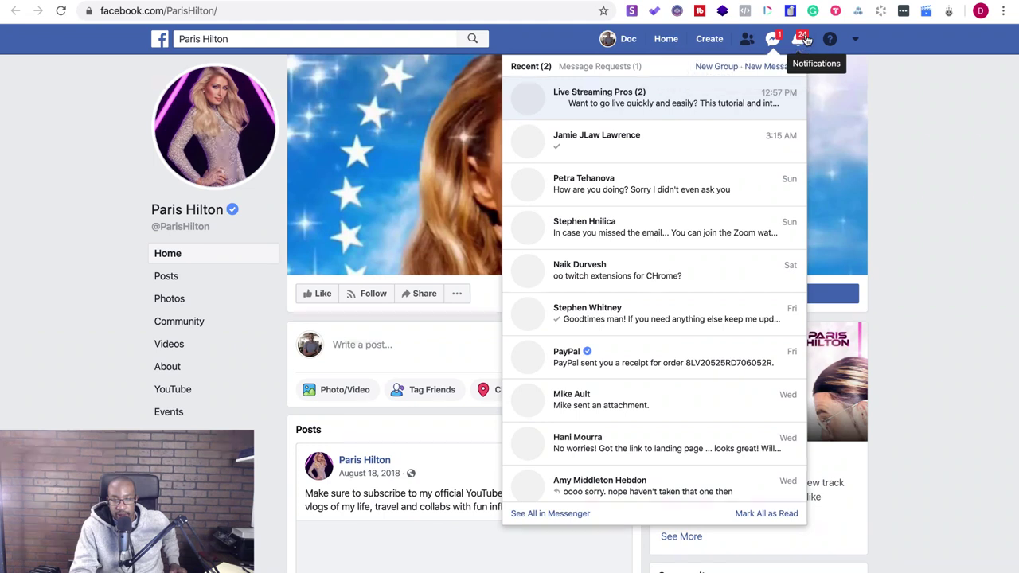
pyautogui.click(804, 39)
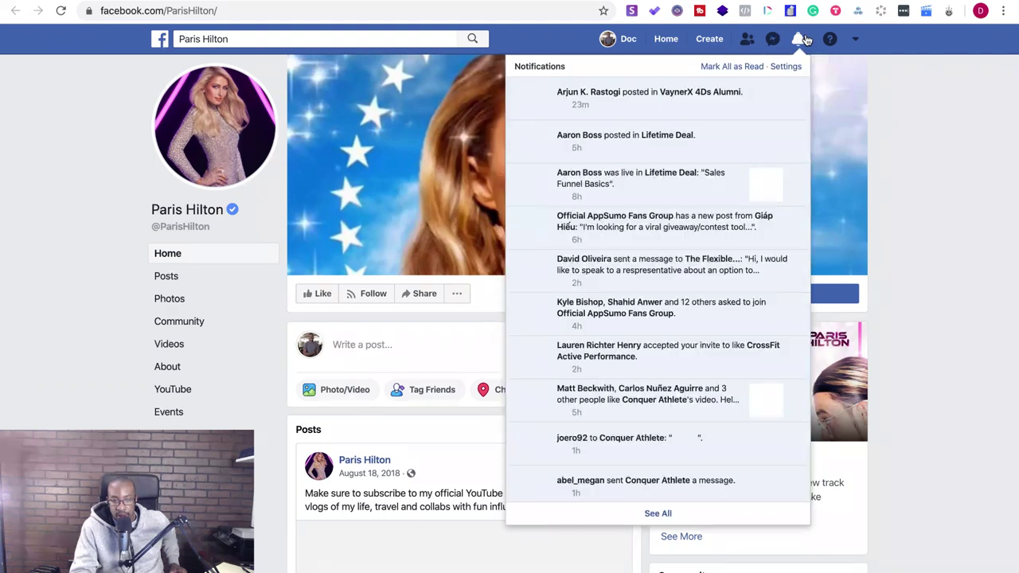
pyautogui.click(906, 62)
# - Scroll through Paris Hilton's Facebook page and reload it
pyautogui.scroll(-6, 596, 382)
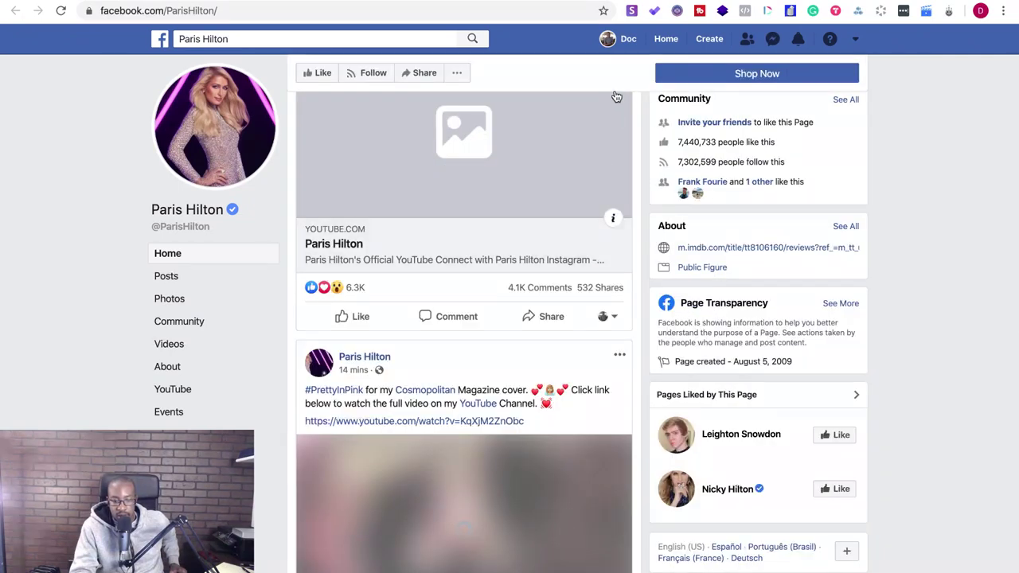
pyautogui.scroll(-2, 629, 226)
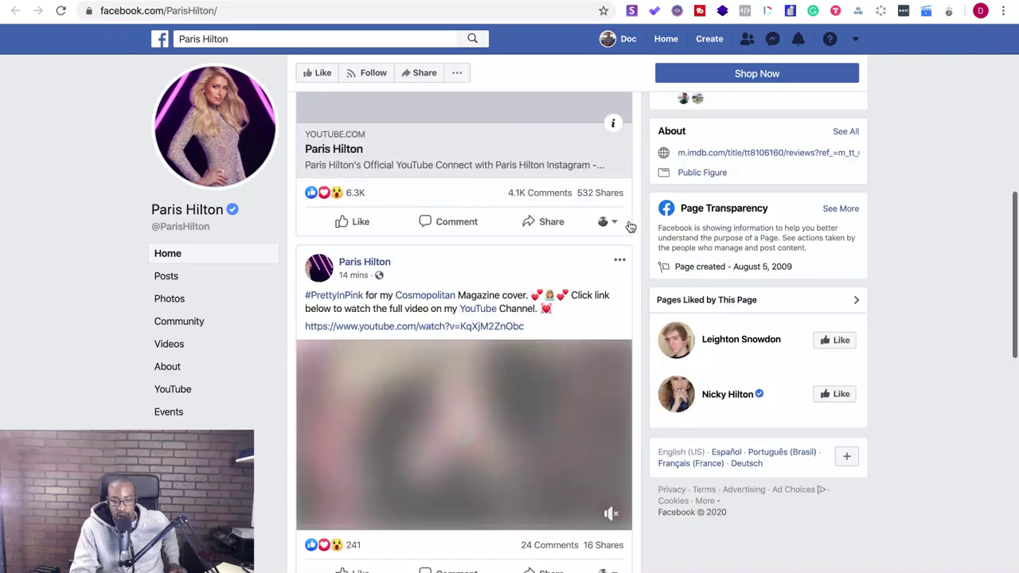
pyautogui.press('super+r')
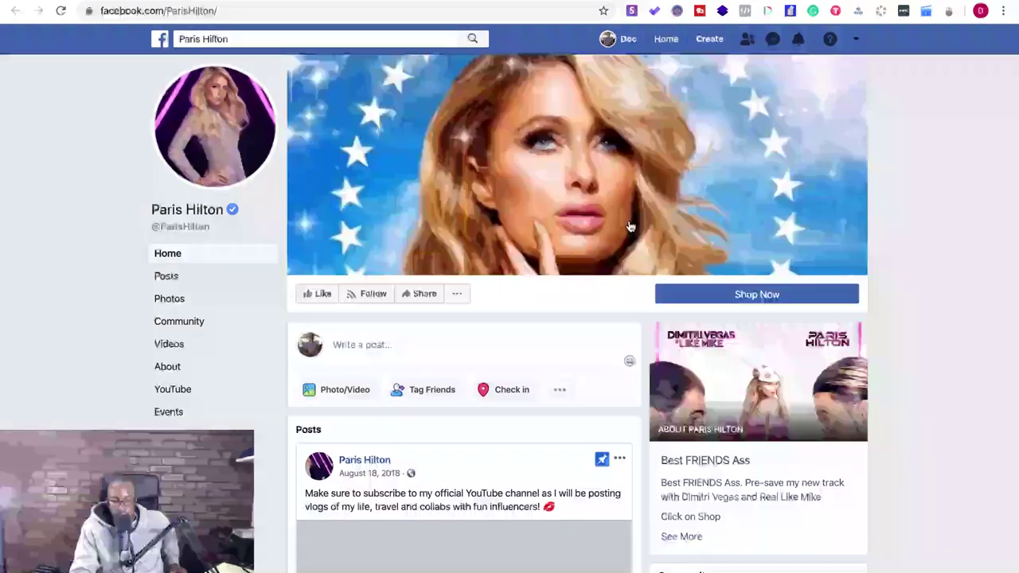
pyautogui.scroll(-10, 540, 323)
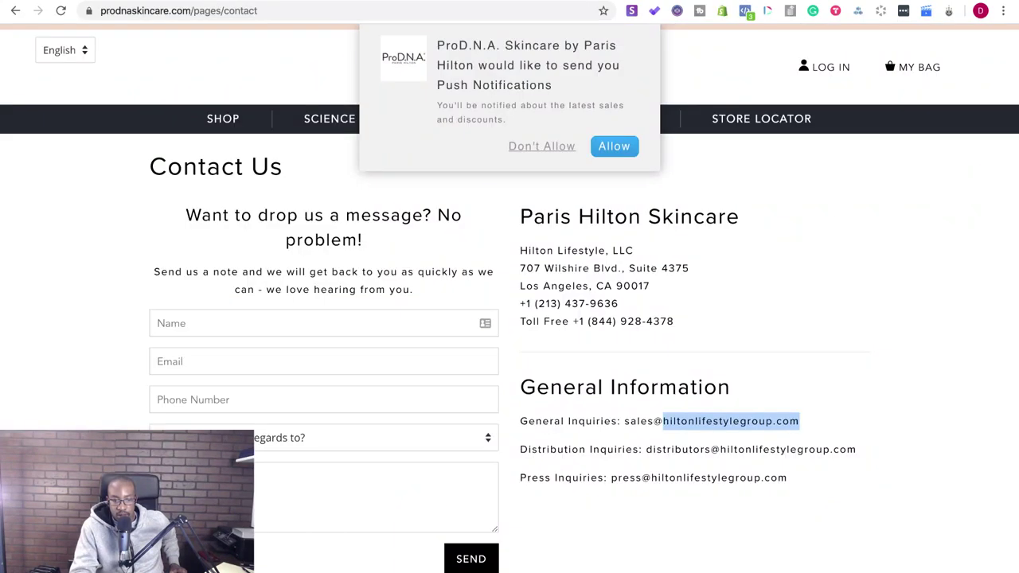
# - Dismiss the push-notification prompt and open the youtube.com BTS video link in Paris Hilton's Instagram bio
pyautogui.click(548, 147)
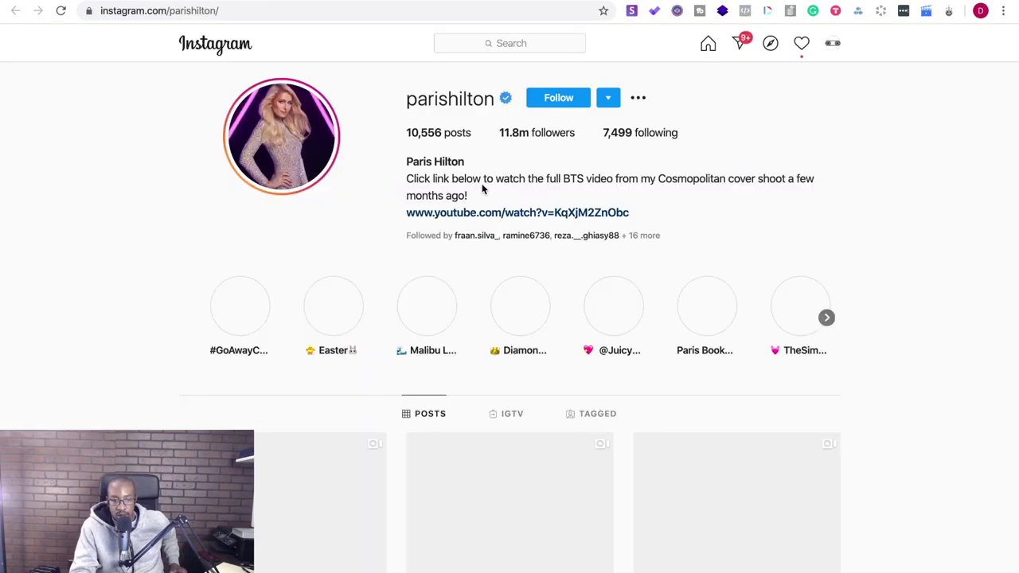
pyautogui.click(478, 213)
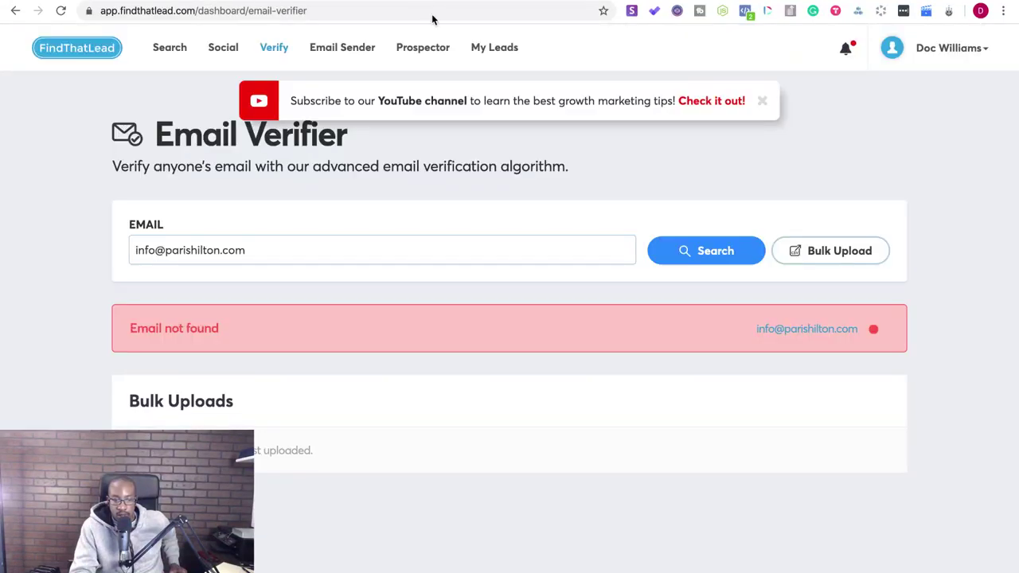
pyautogui.click(182, 49)
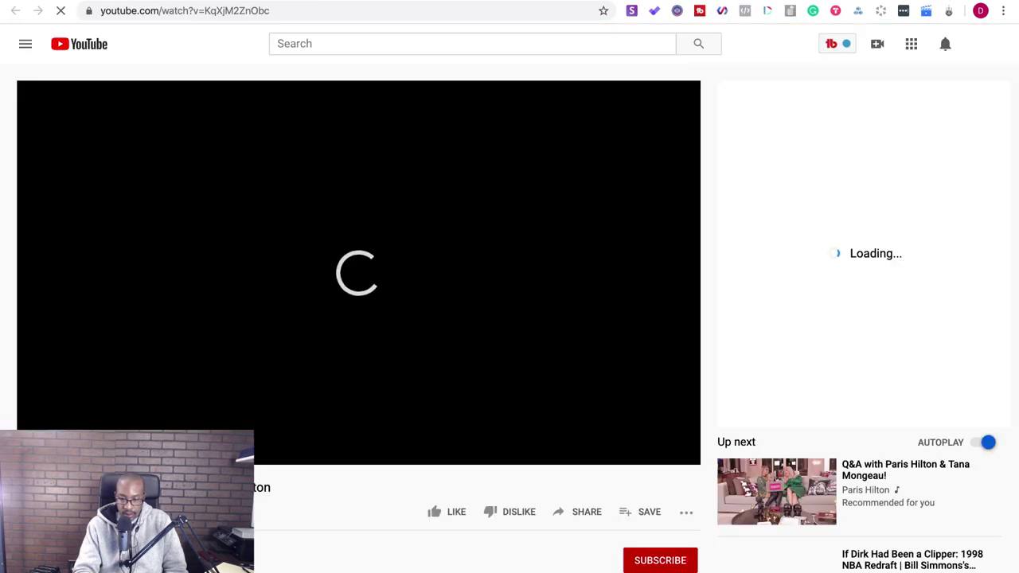
# - Open Paris Hilton's YouTube channel, mute the autoplaying video, and go to ABOUT
pyautogui.scroll(-4, 428, 357)
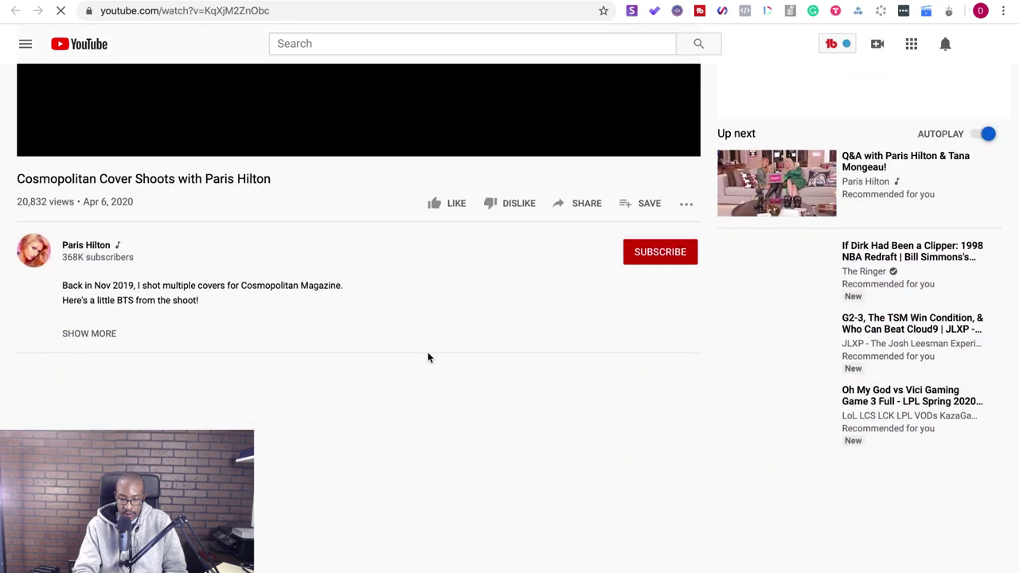
pyautogui.click(93, 251)
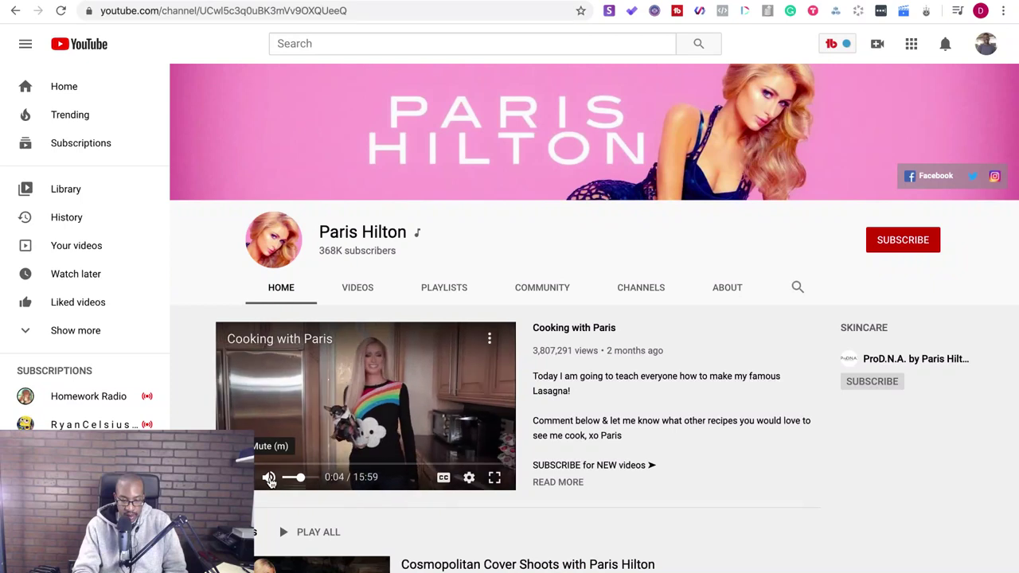
pyautogui.click(269, 478)
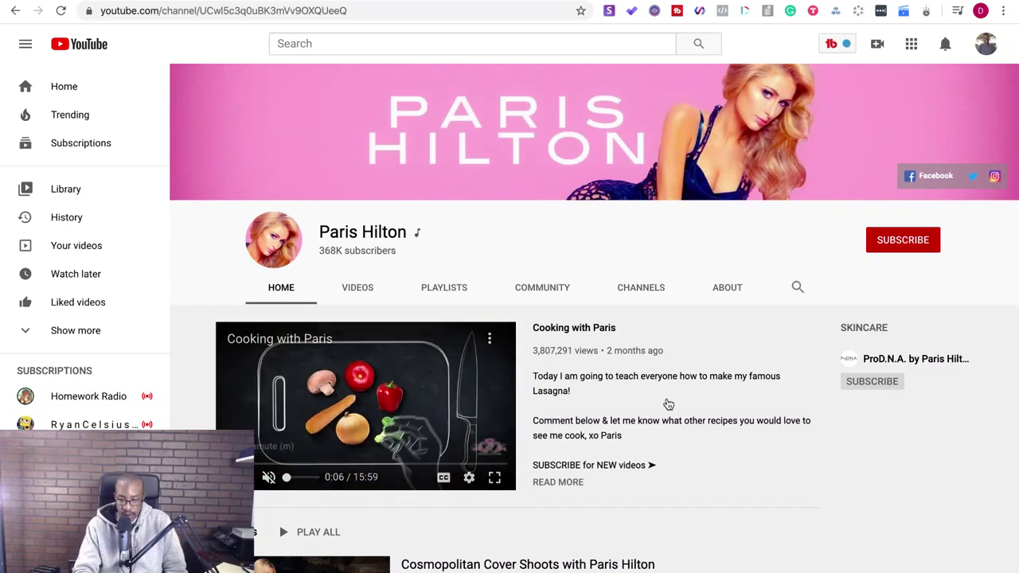
pyautogui.click(725, 290)
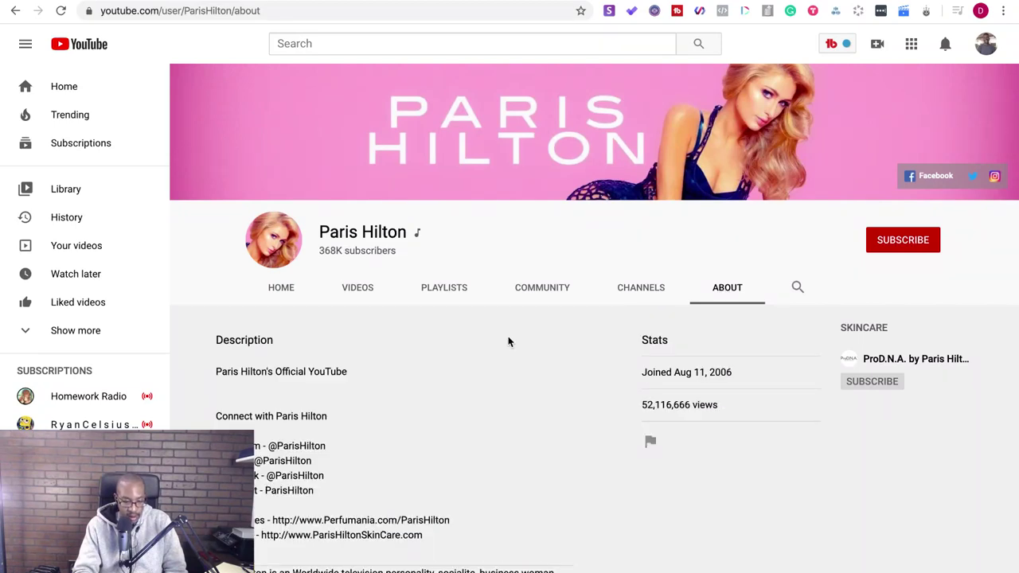
# - Reveal the business-inquiries email via VIEW EMAIL ADDRESS and the reCAPTCHA check
pyautogui.scroll(-2, 508, 341)
pyautogui.scroll(-1, 508, 341)
pyautogui.scroll(-5, 508, 342)
pyautogui.click(434, 370)
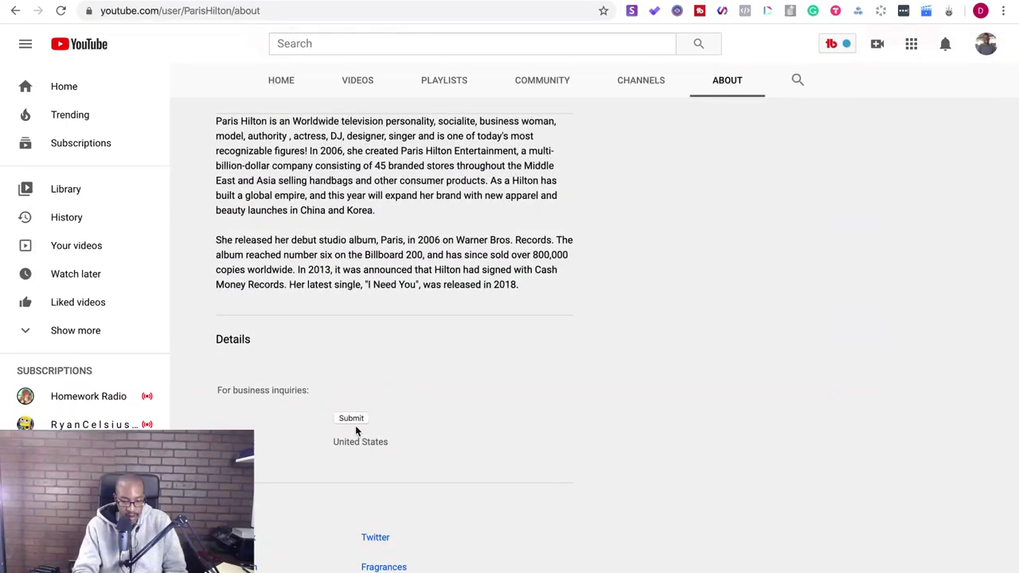
pyautogui.click(352, 383)
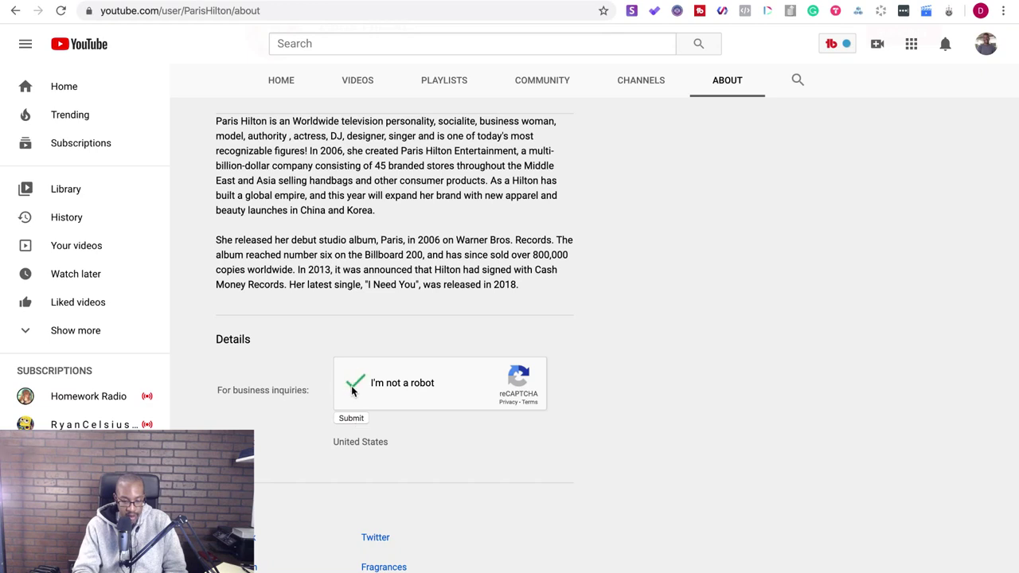
pyautogui.click(354, 418)
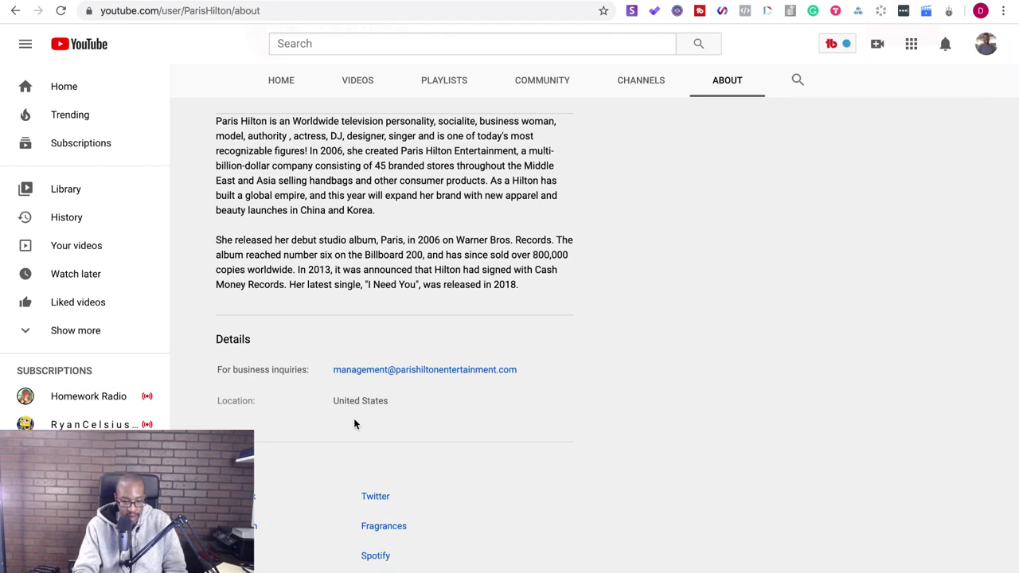
# - Select the revealed business email address and switch to the Gmail tab
pyautogui.click(529, 370)
pyautogui.moveTo(529, 370)
pyautogui.mouseDown()
pyautogui.moveTo(383, 379)
pyautogui.moveTo(328, 370)
pyautogui.moveTo(519, 368)
pyautogui.mouseUp()
pyautogui.hotkey('ctrl', 'c')
pyautogui.click(316, 368)
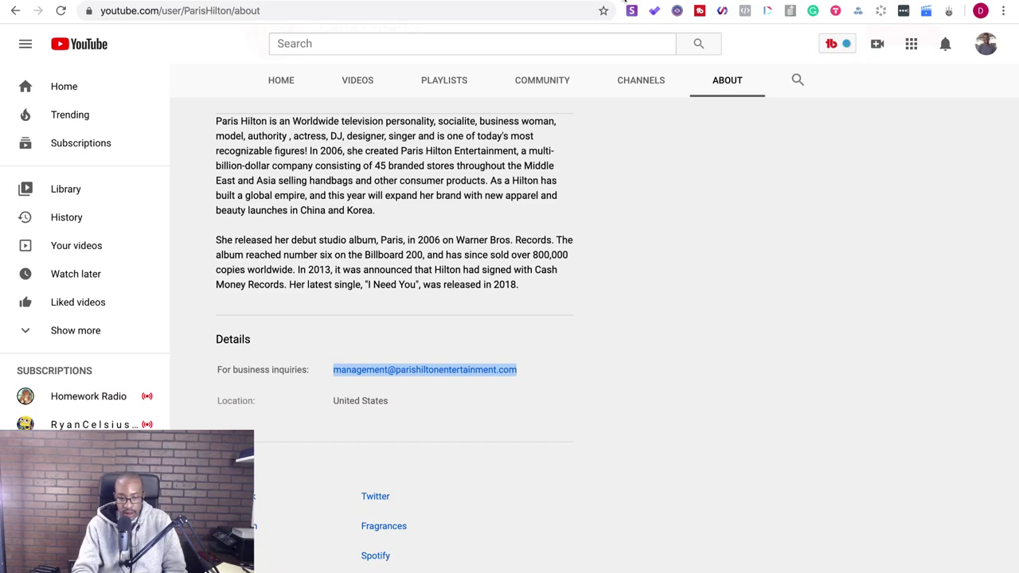
pyautogui.click(621, 0)
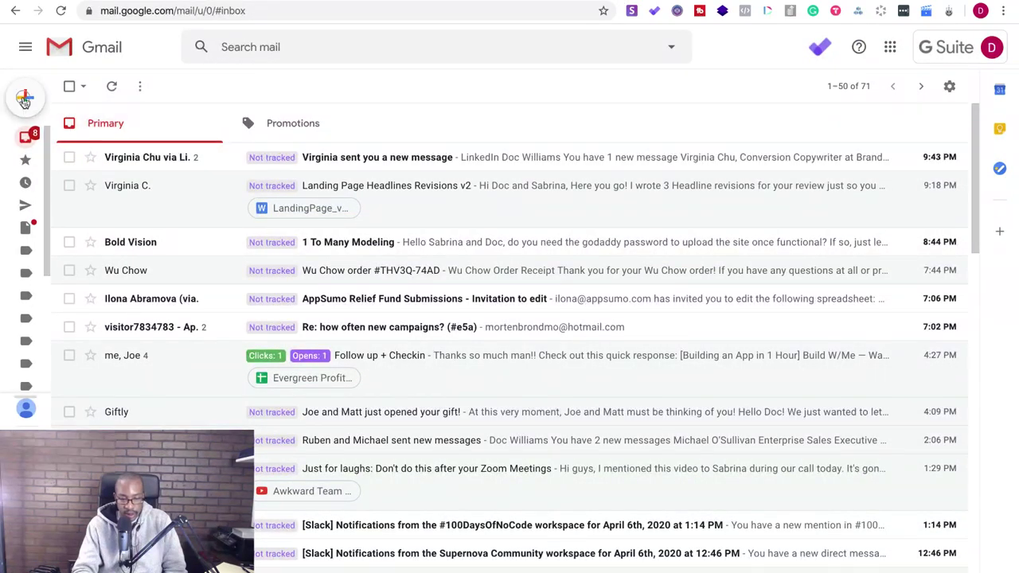
# - Compose a Gmail message to the pasted business-inquiries email, then open a blank tab
pyautogui.click(24, 98)
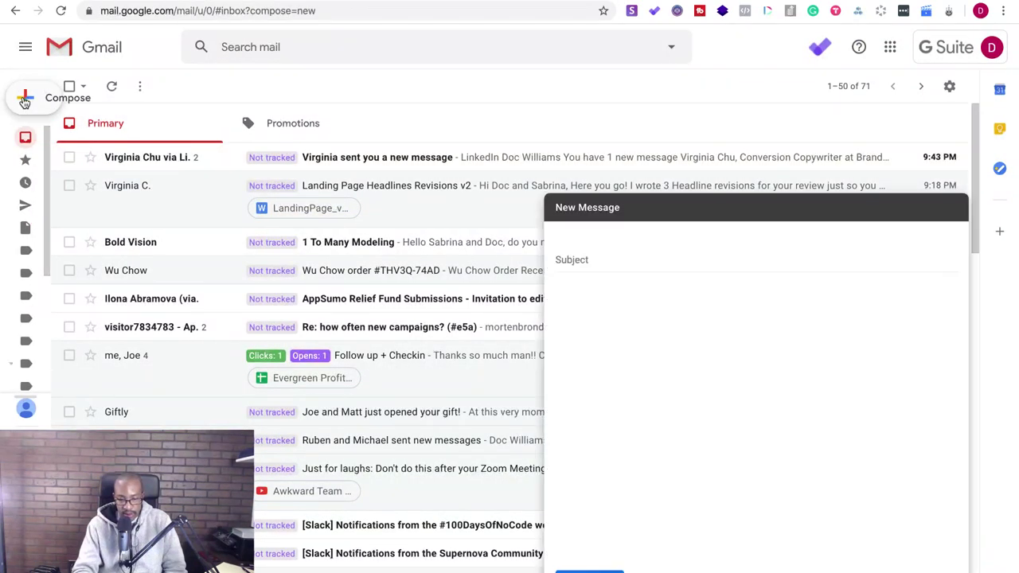
pyautogui.hotkey('ctrl', 'v')
pyautogui.click(641, 330)
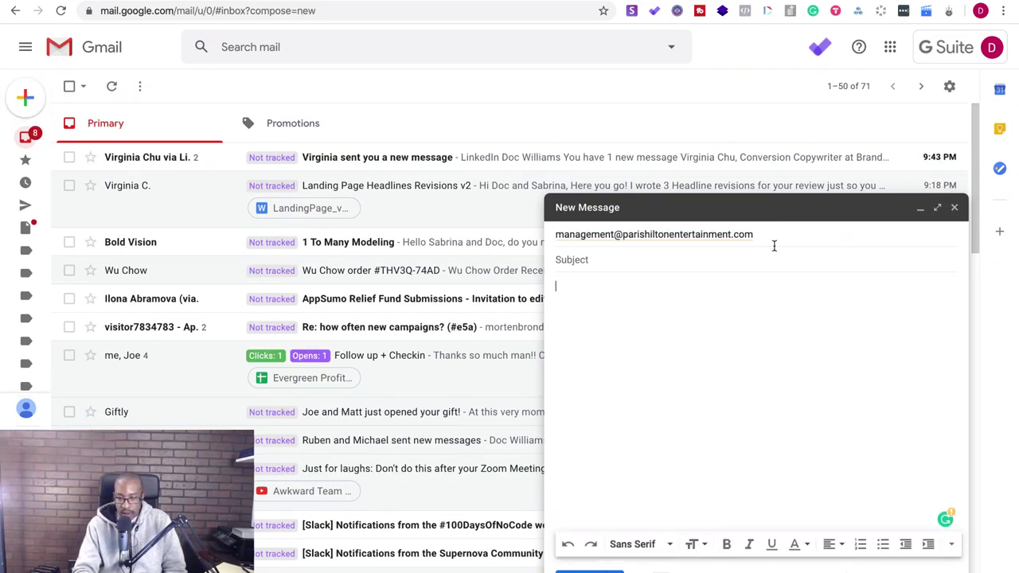
pyautogui.hotkey('ctrl', 't')
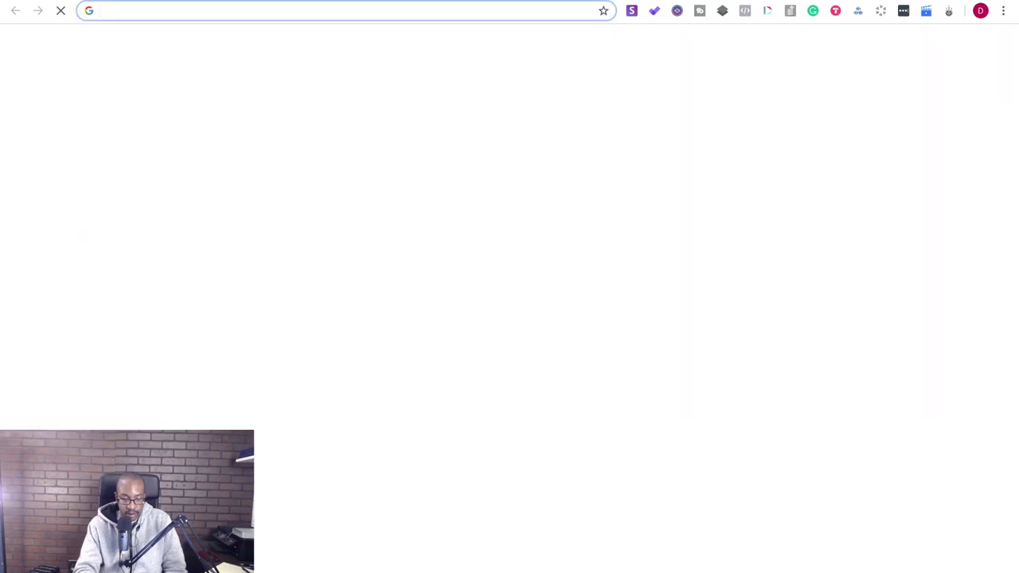
# - Paste the email into the address bar, trim it to parishiltonentertainment.com, and load it
pyautogui.hotkey('ctrl', 'v')
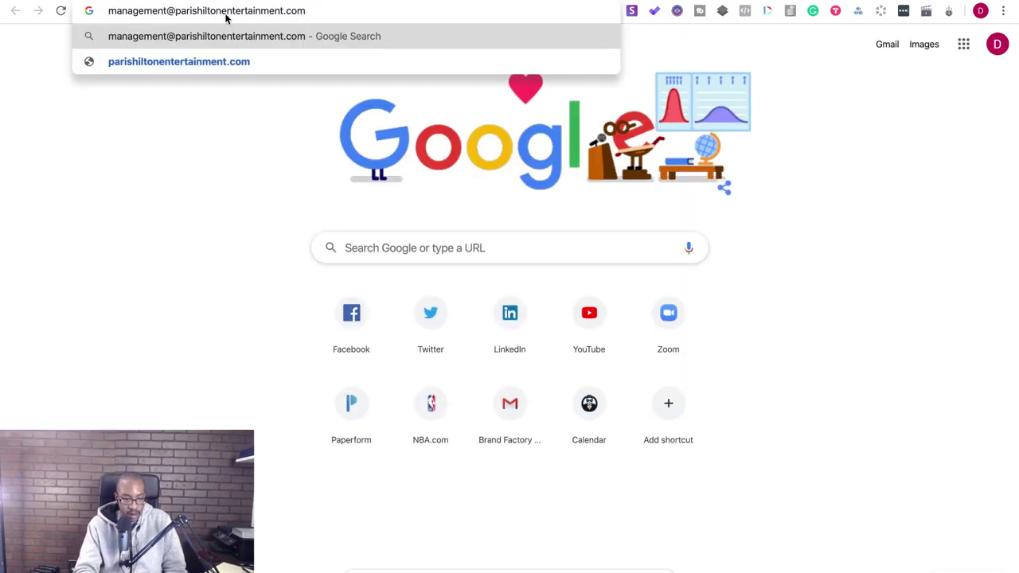
pyautogui.moveTo(176, 11); pyautogui.dragTo(106, 11)
pyautogui.press('BackSpace')
pyautogui.press('Return')
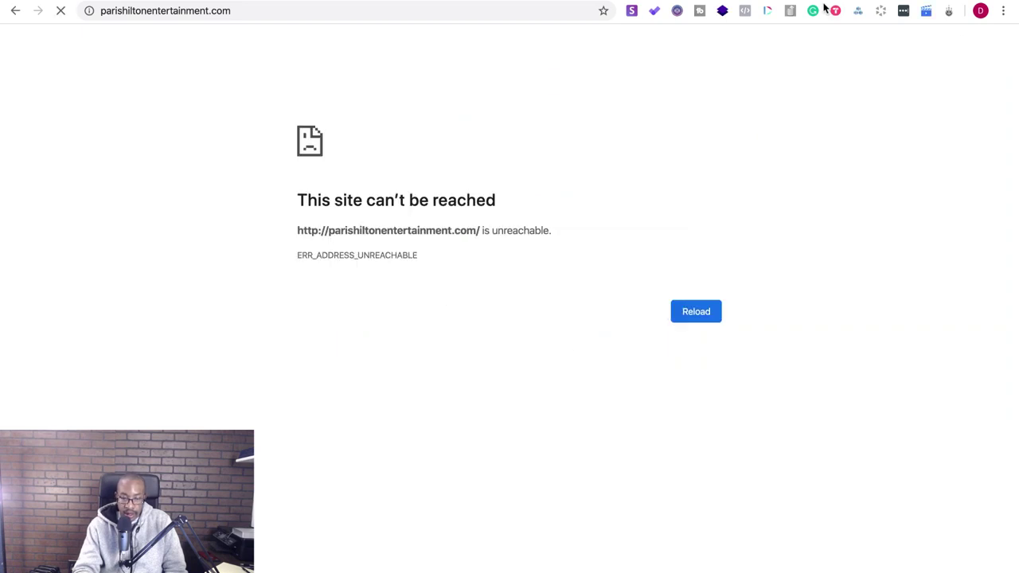
# - Save the six Snov.io-found emails to the Paris Hilton Website list and open it
pyautogui.click(634, 12)
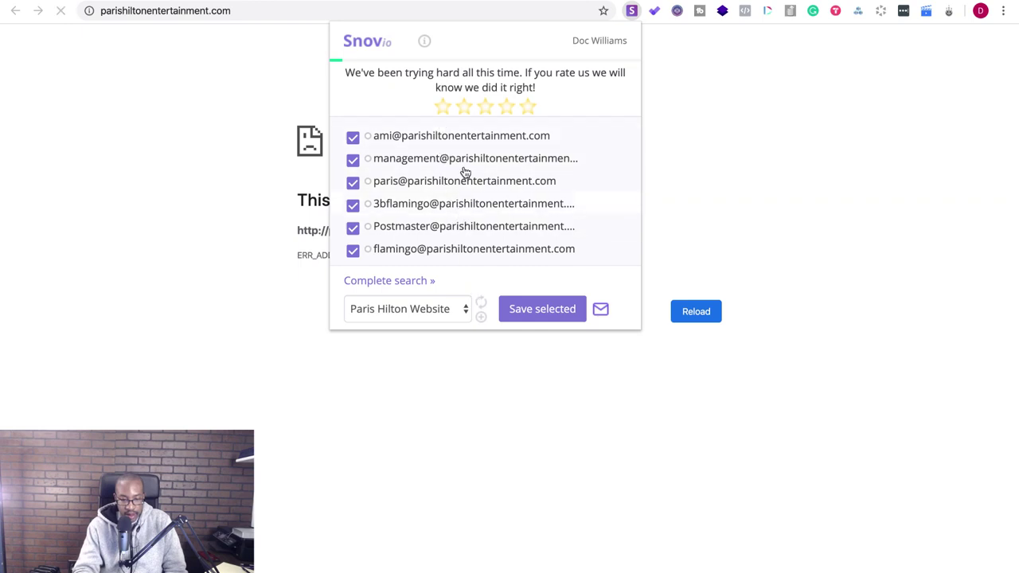
pyautogui.click(526, 315)
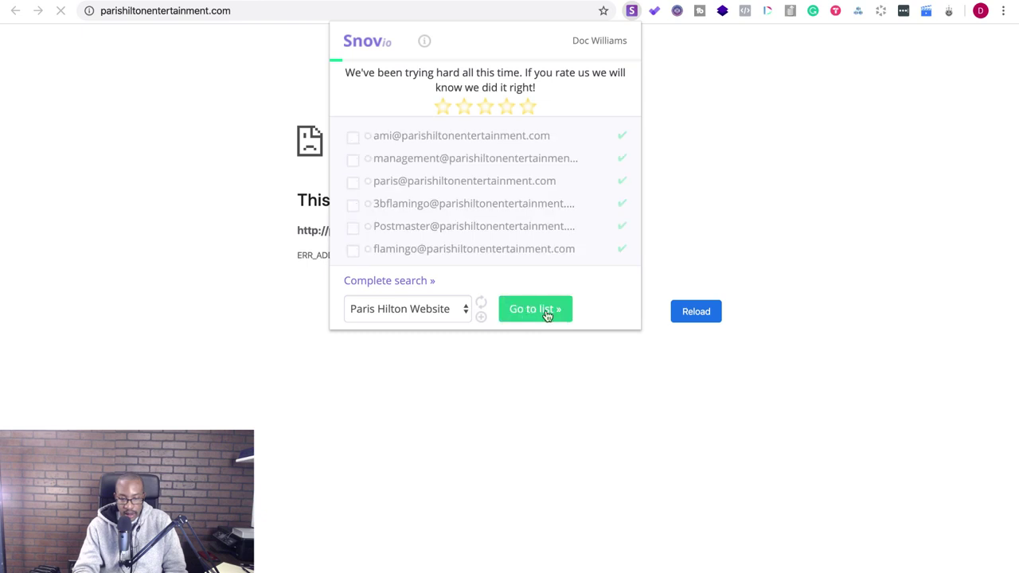
pyautogui.click(544, 314)
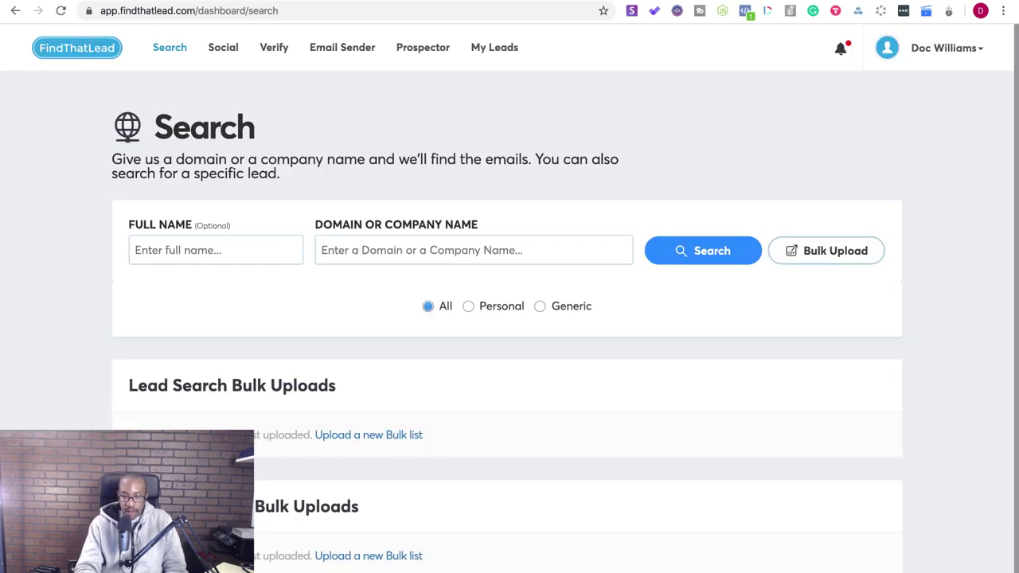
# - Search FindThatLead for parishiltonentertainment.com email addresses, which returns Not Found
pyautogui.click(473, 250)
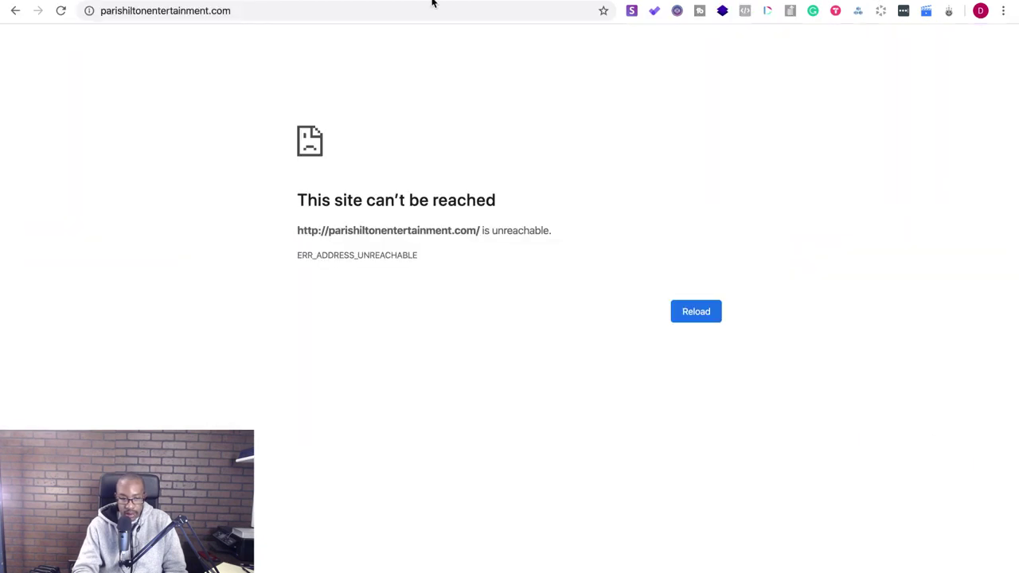
pyautogui.click(382, 12)
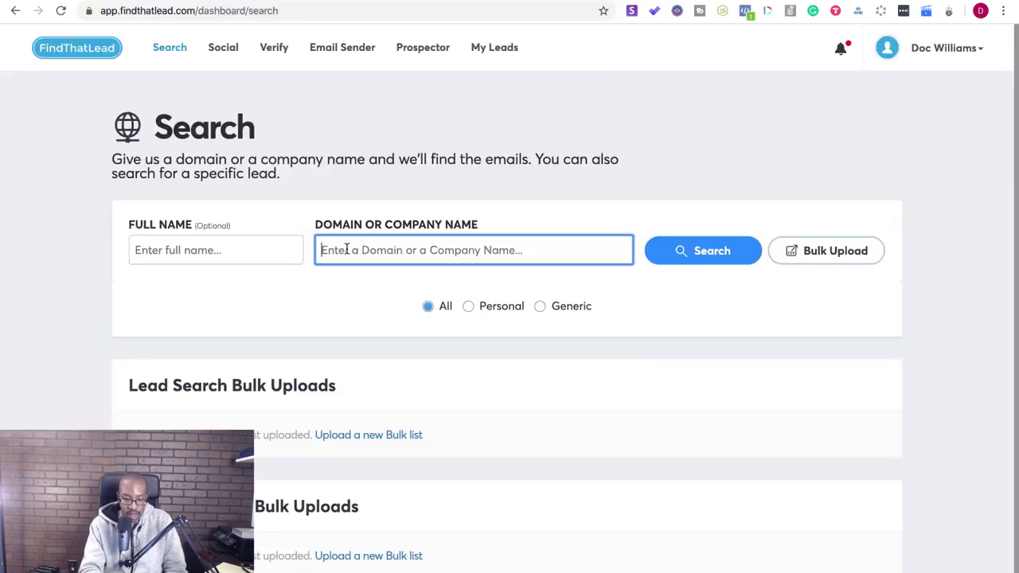
pyautogui.write('http://parishiltonentertainment.com/')
pyautogui.click(691, 253)
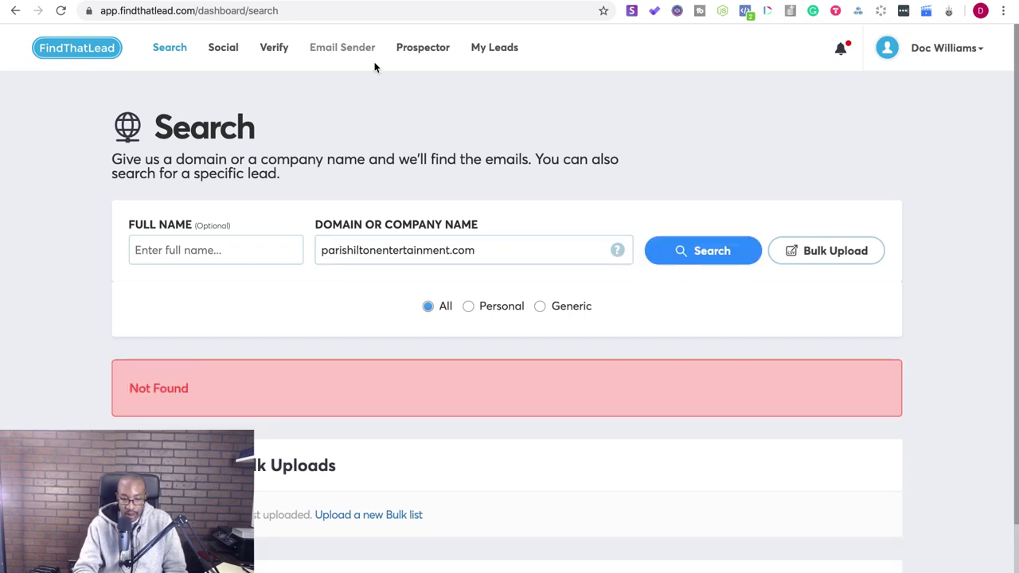
pyautogui.click(272, 50)
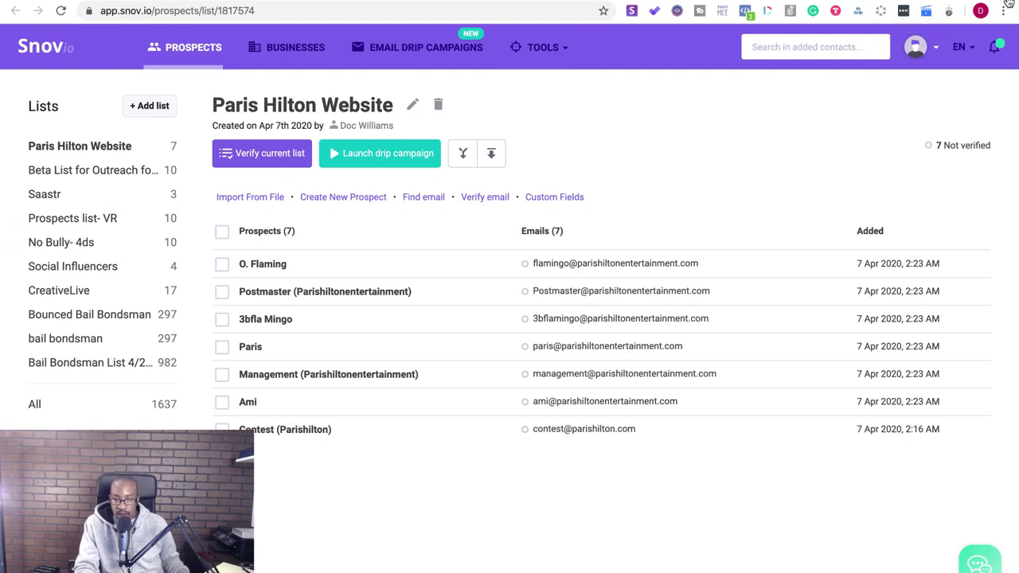
# - Google a saved prospect's parishiltonentertainment.com email address in a new tab
pyautogui.moveTo(689, 403)
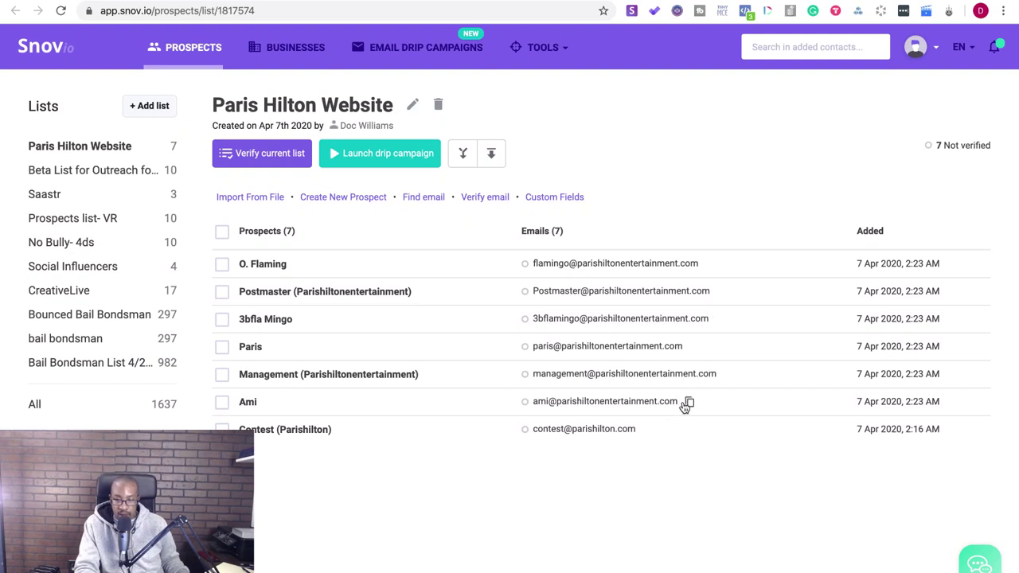
pyautogui.hotkey('ctrl', 't')
pyautogui.hotkey('ctrl', 'v')
pyautogui.press('Return')
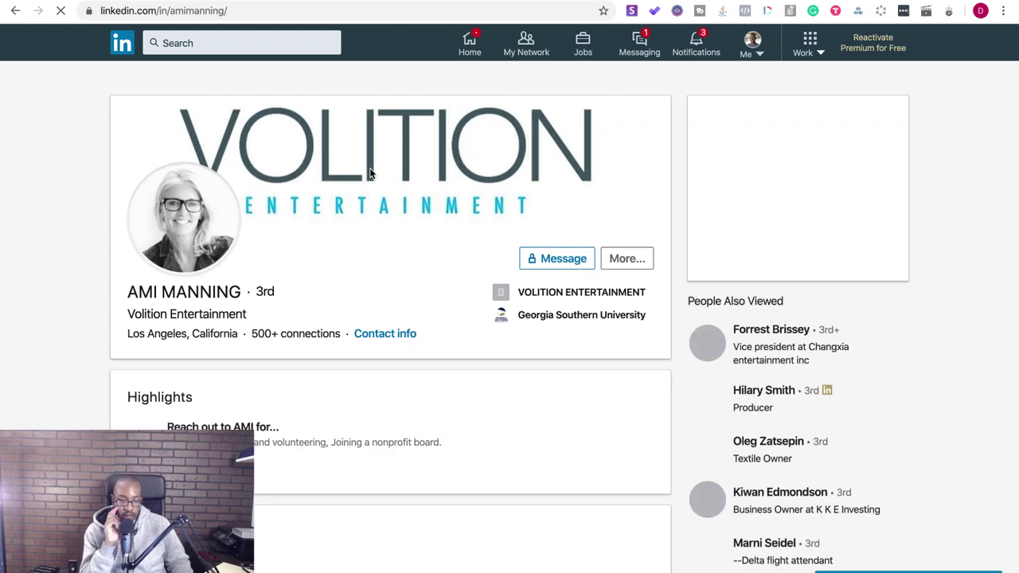
# - Scroll through the talent manager's LinkedIn profile, then check LinkedIn notifications
pyautogui.scroll(-5, 344, 411)
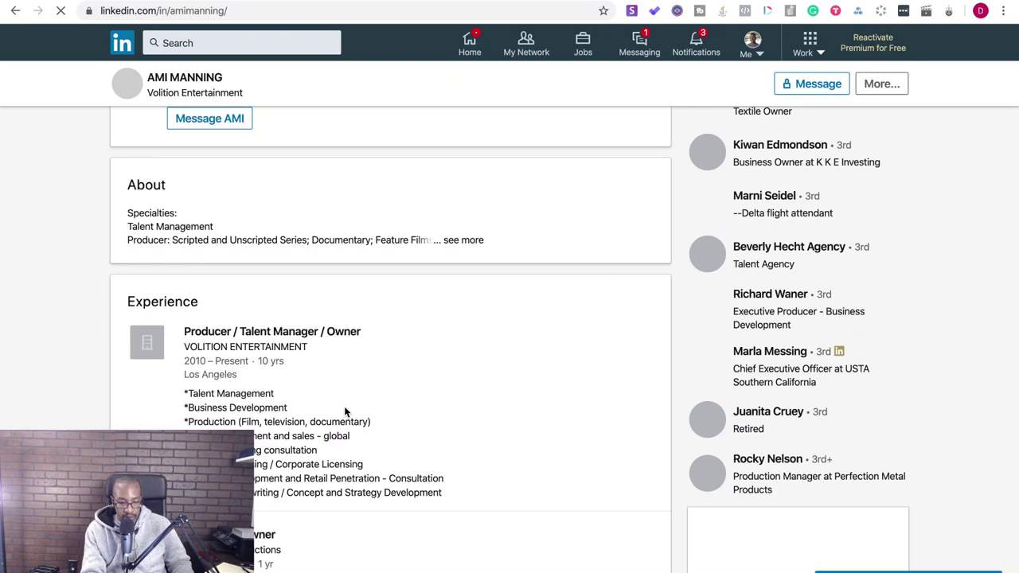
pyautogui.scroll(-4, 344, 412)
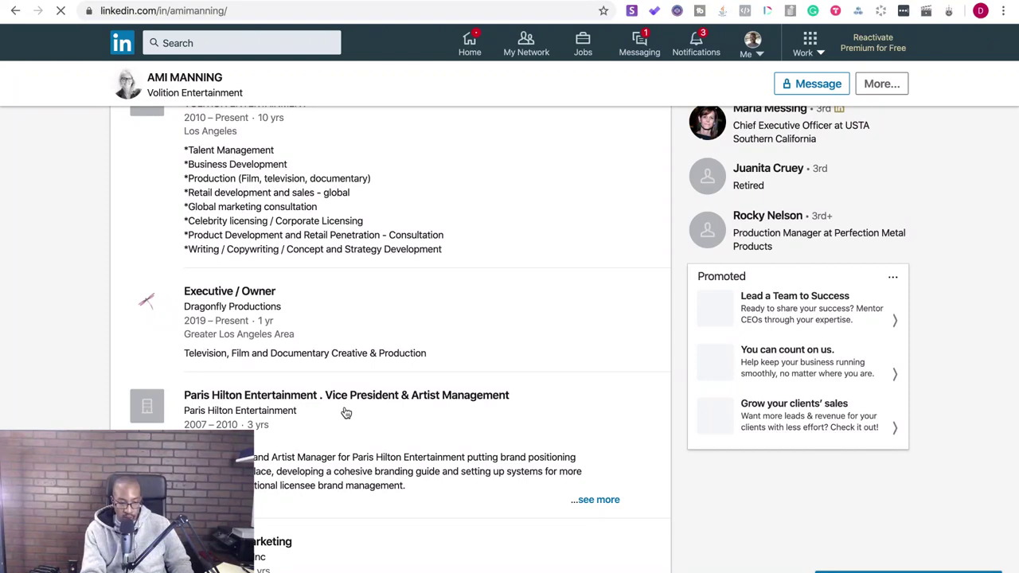
pyautogui.scroll(1, 345, 412)
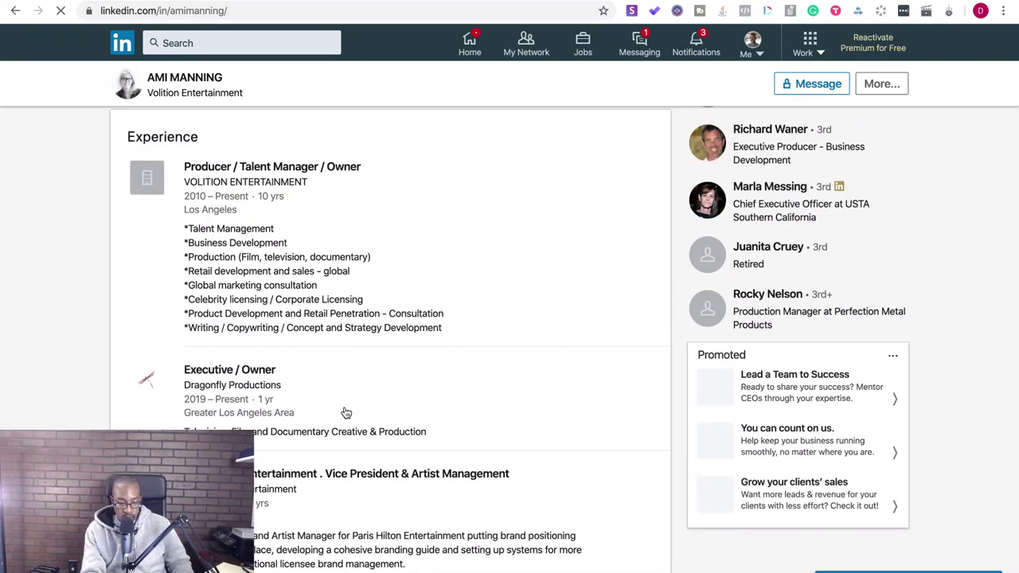
pyautogui.scroll(-2, 346, 412)
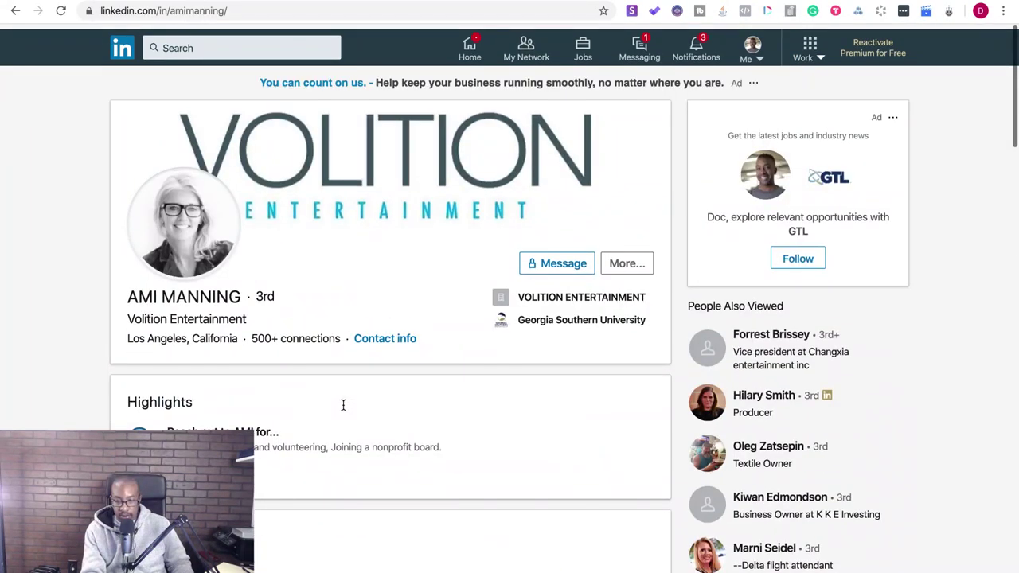
pyautogui.click(697, 36)
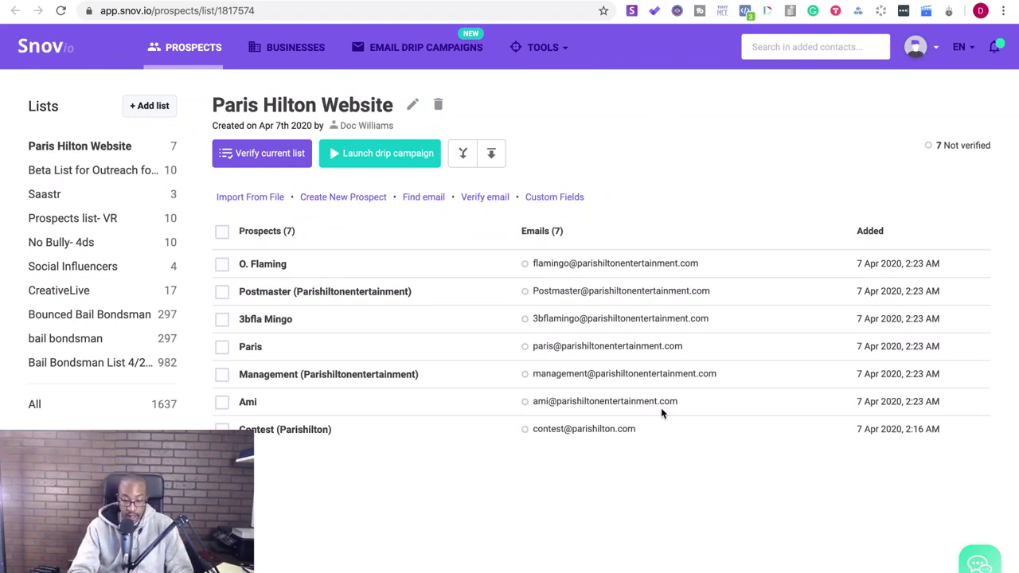
# - Start a Gmail draft to the management address and launch Google Docs from the apps grid
pyautogui.moveTo(687, 404)
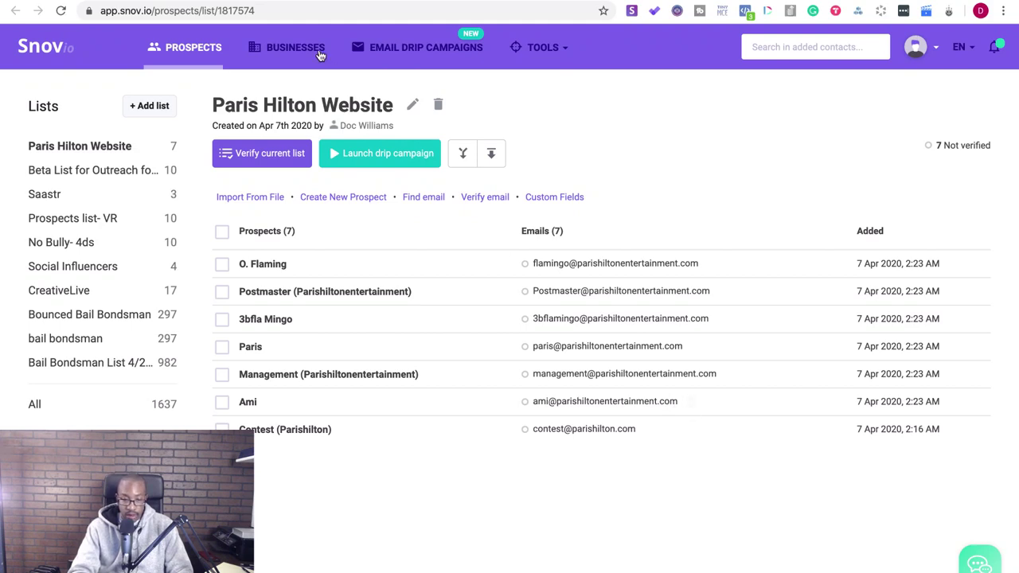
pyautogui.click(320, 3)
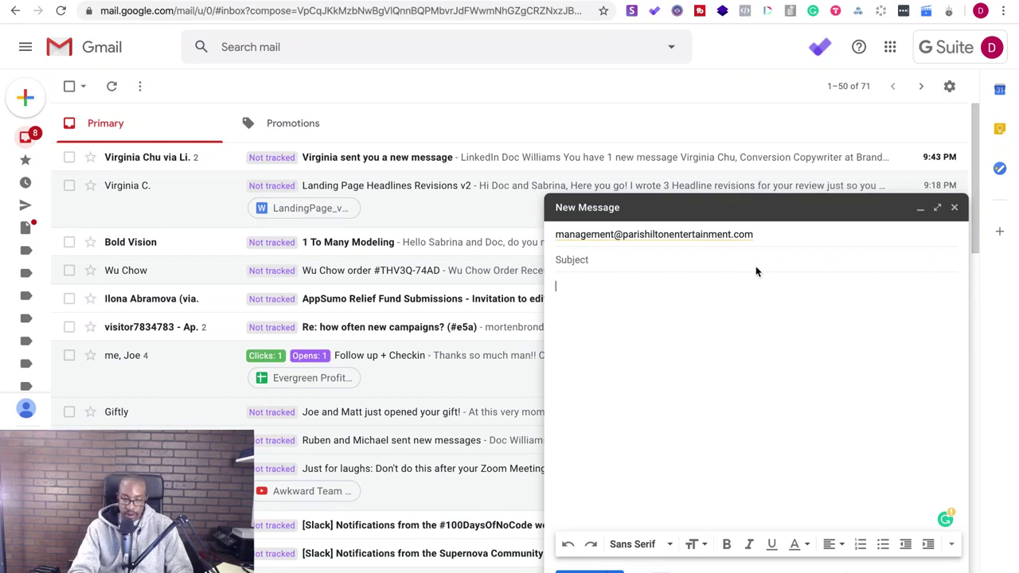
pyautogui.click(888, 49)
pyautogui.click(825, 180)
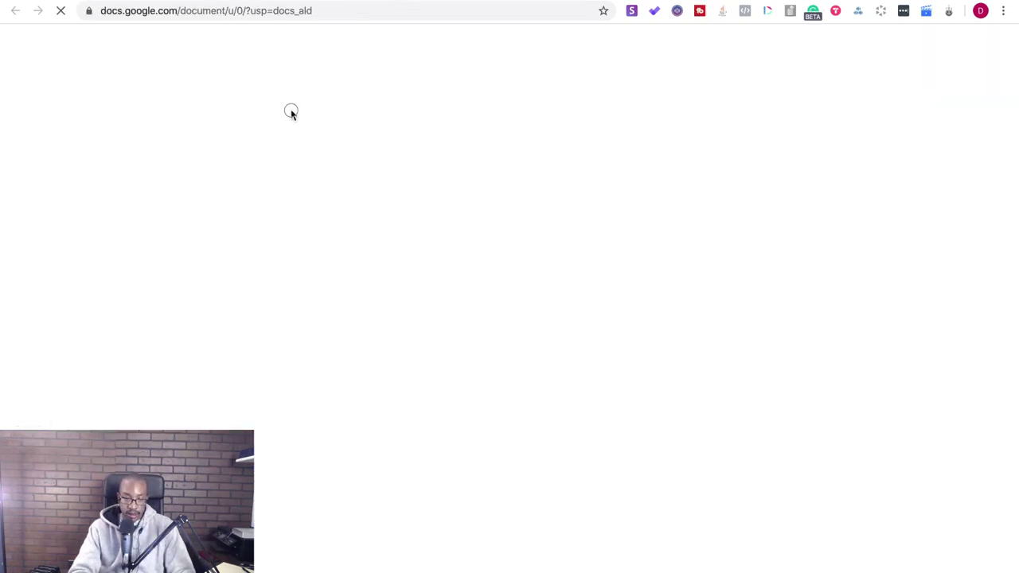
# - Rearrange windows so Google Docs sits beside Gmail, with the YouTube About page alongside
pyautogui.press('super+w')
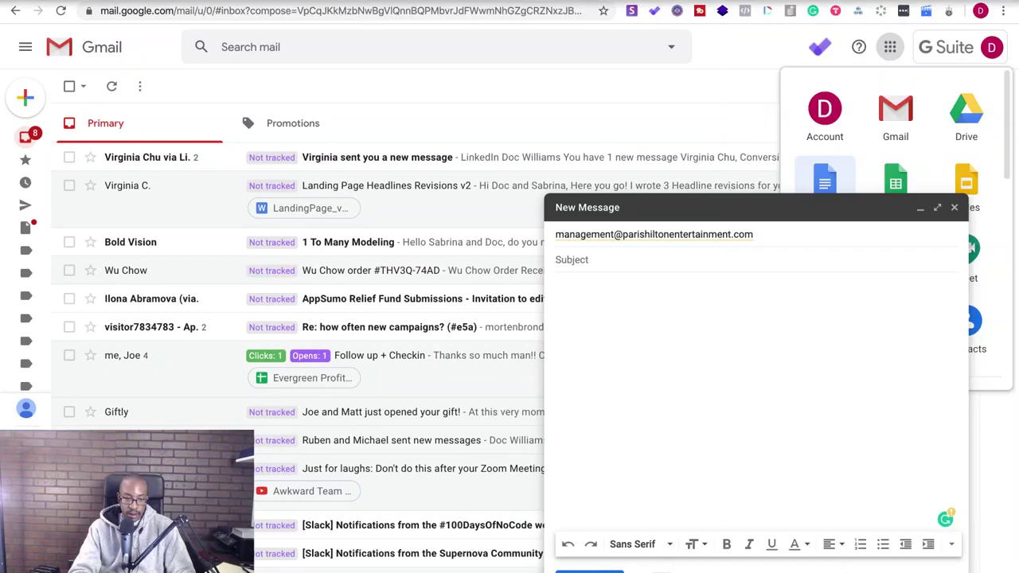
pyautogui.click(42, 11)
pyautogui.moveTo(484, 113); pyautogui.dragTo(553, 39)
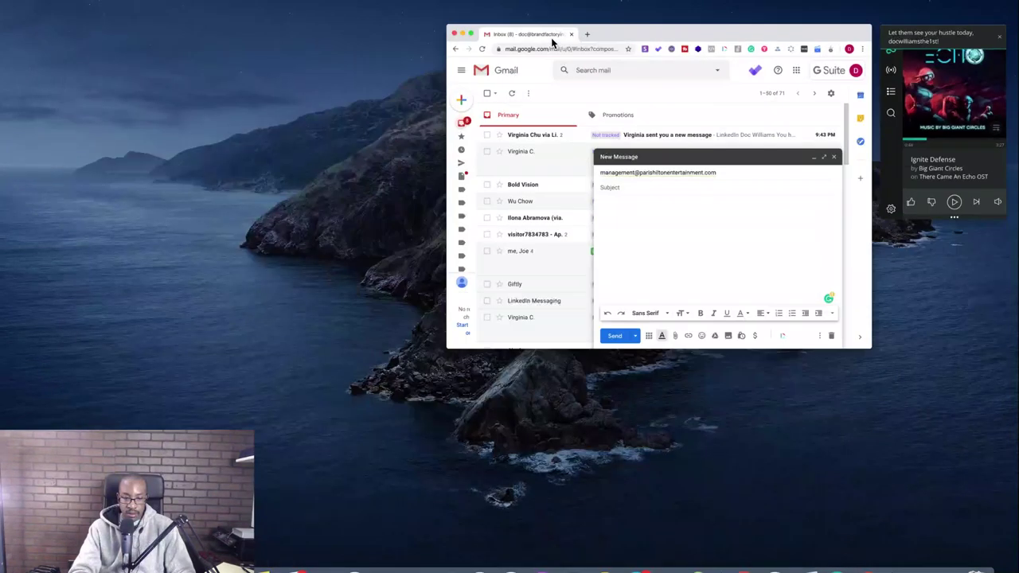
pyautogui.hotkey('ctrl', 'Right')
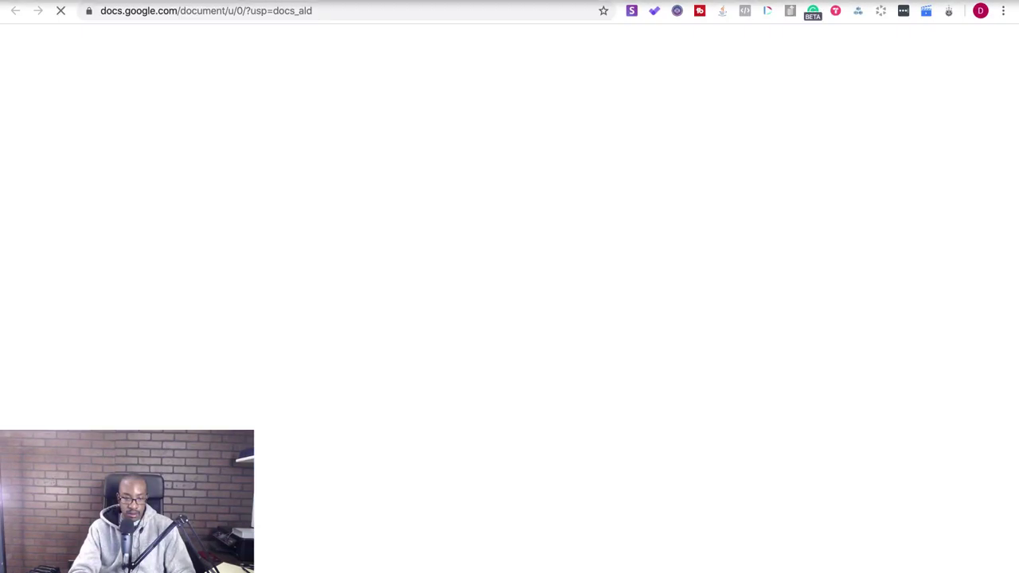
pyautogui.click(39, 3)
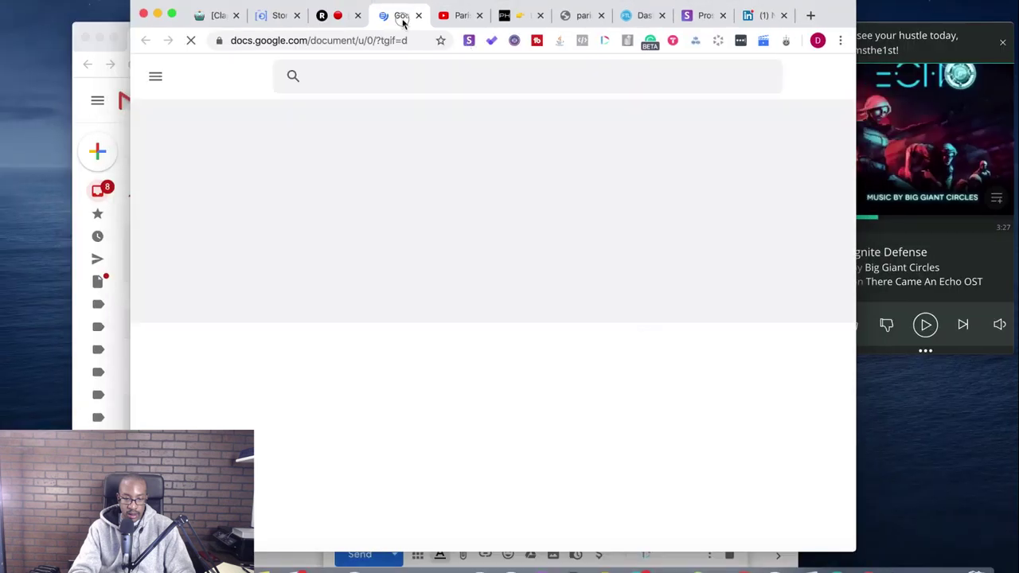
pyautogui.moveTo(403, 18); pyautogui.dragTo(357, 114)
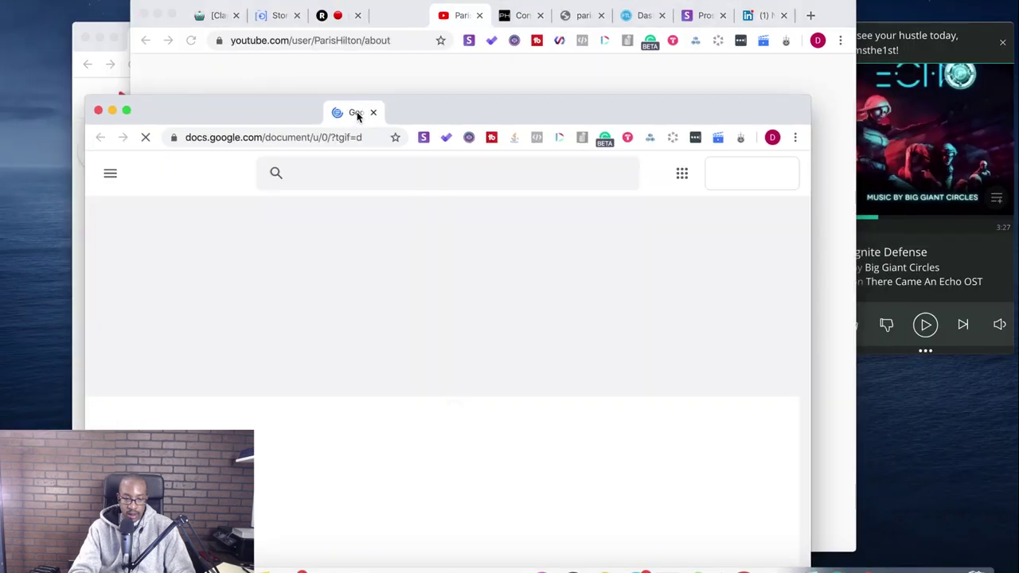
pyautogui.moveTo(825, 19); pyautogui.dragTo(927, 226)
pyautogui.moveTo(259, 124); pyautogui.dragTo(319, 45)
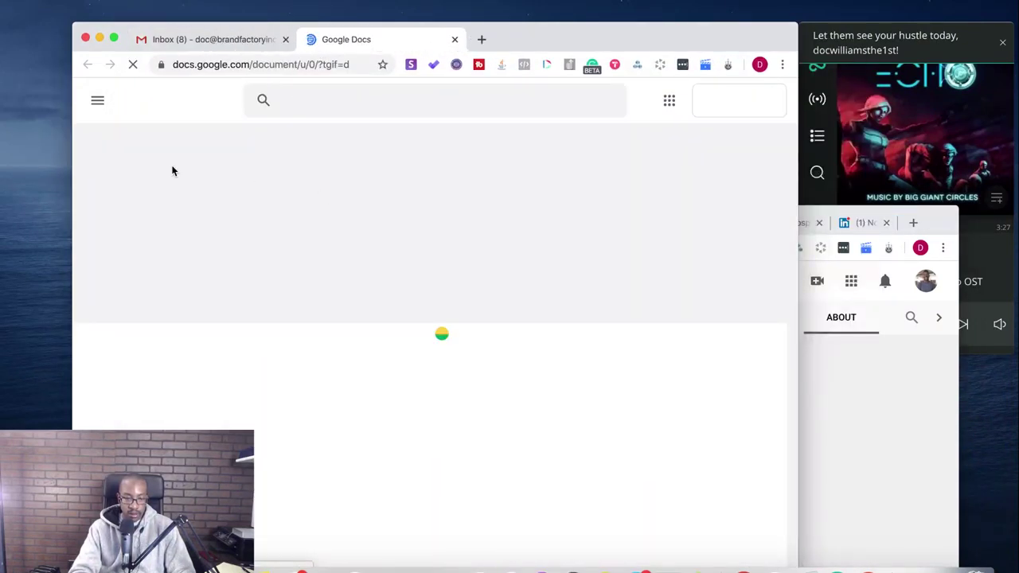
pyautogui.moveTo(637, 50); pyautogui.dragTo(610, 18)
pyautogui.click(941, 233)
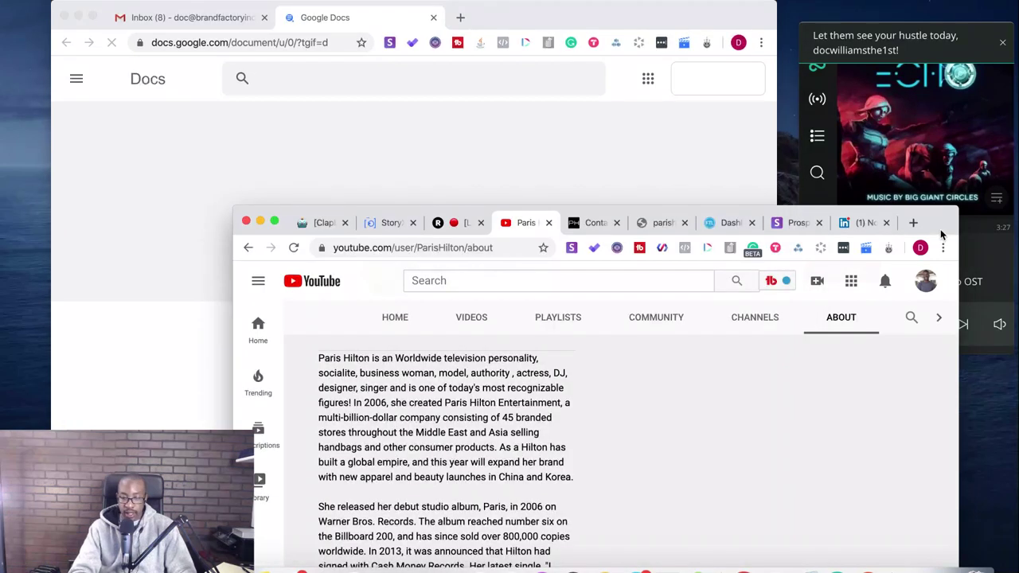
# - Reposition the YouTube window and glance between the Google Docs and Gmail tabs
pyautogui.moveTo(936, 226); pyautogui.dragTo(917, 91)
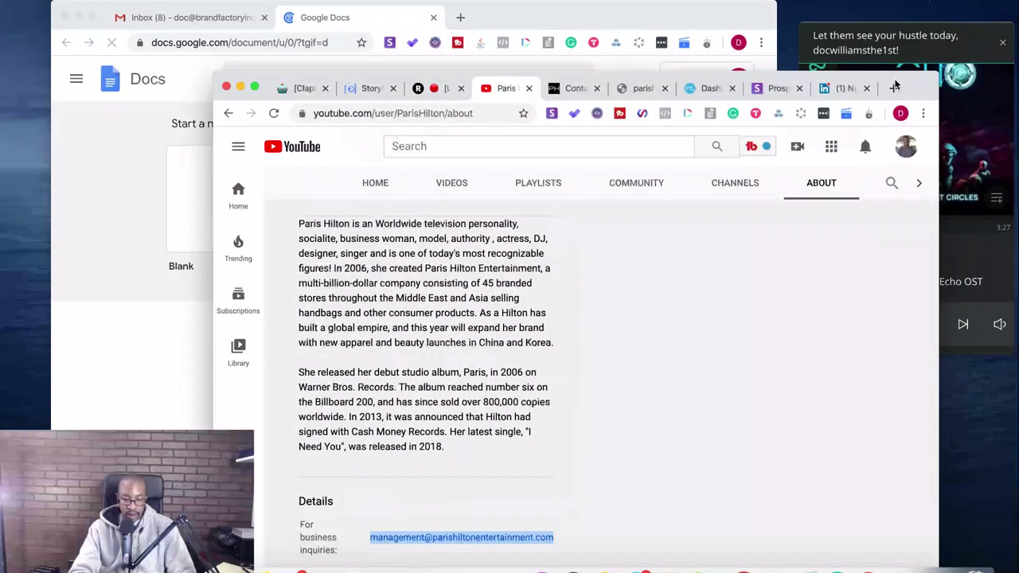
pyautogui.click(254, 86)
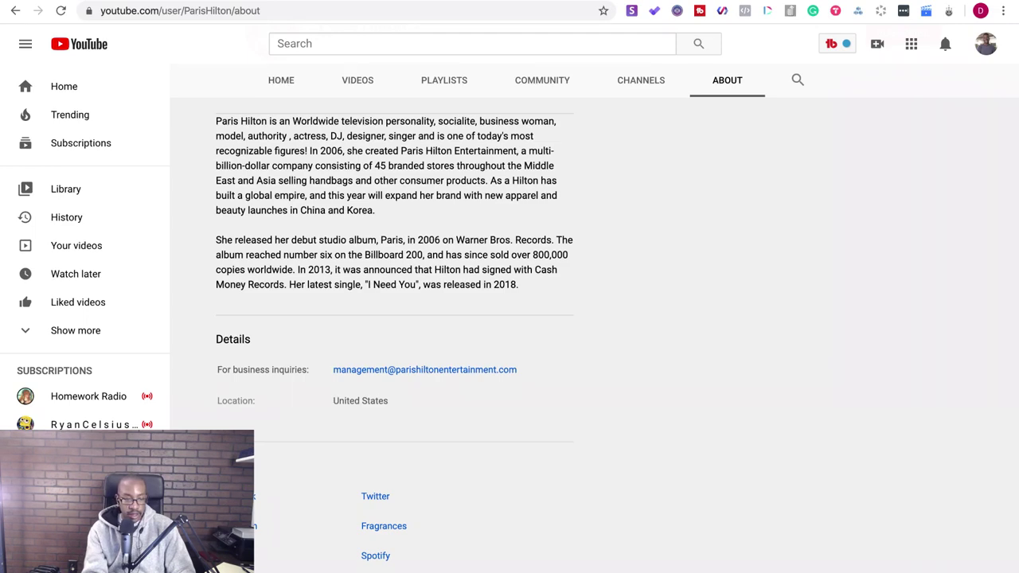
pyautogui.press('ctrl+super+f')
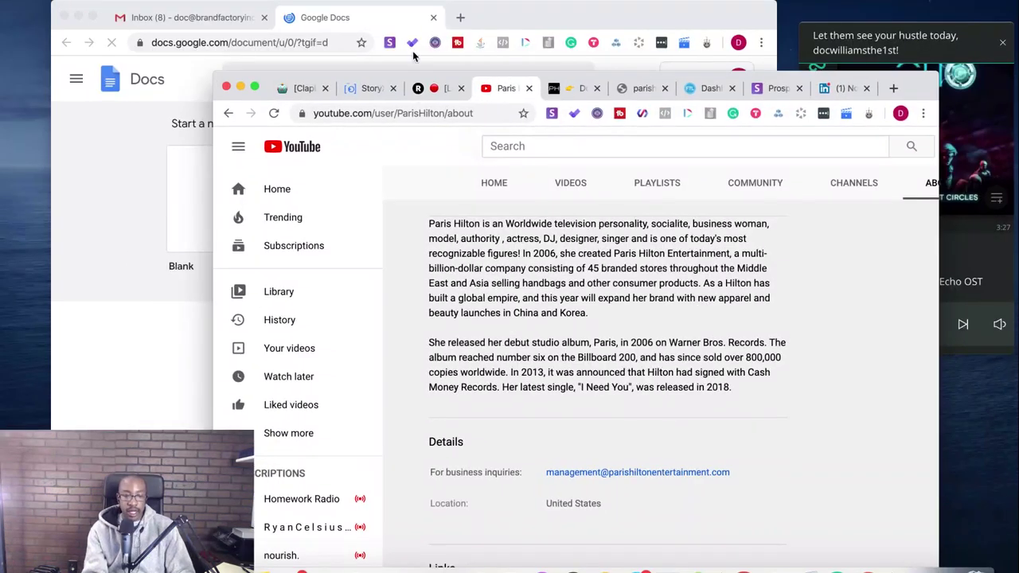
pyautogui.click(146, 168)
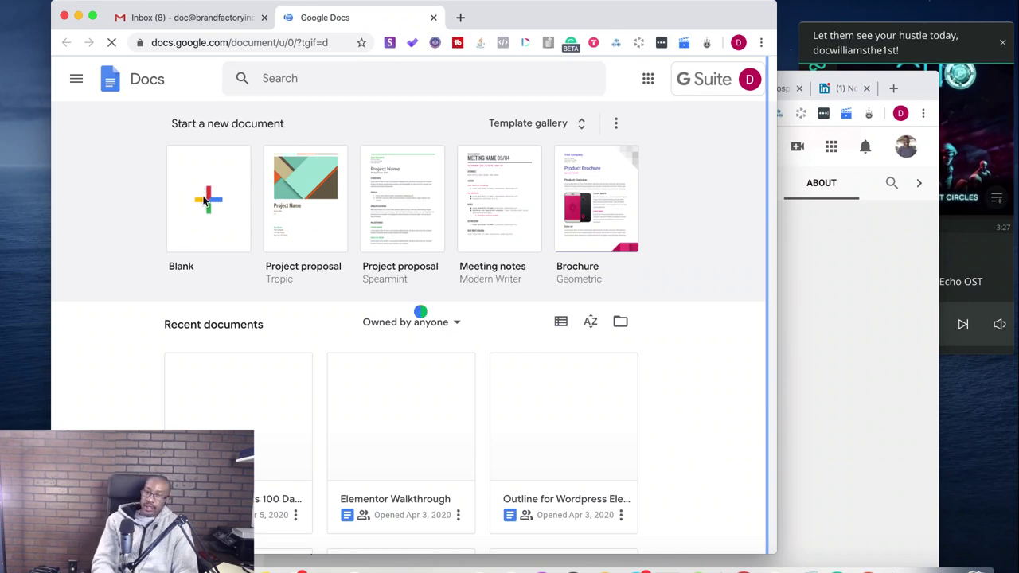
pyautogui.click(182, 19)
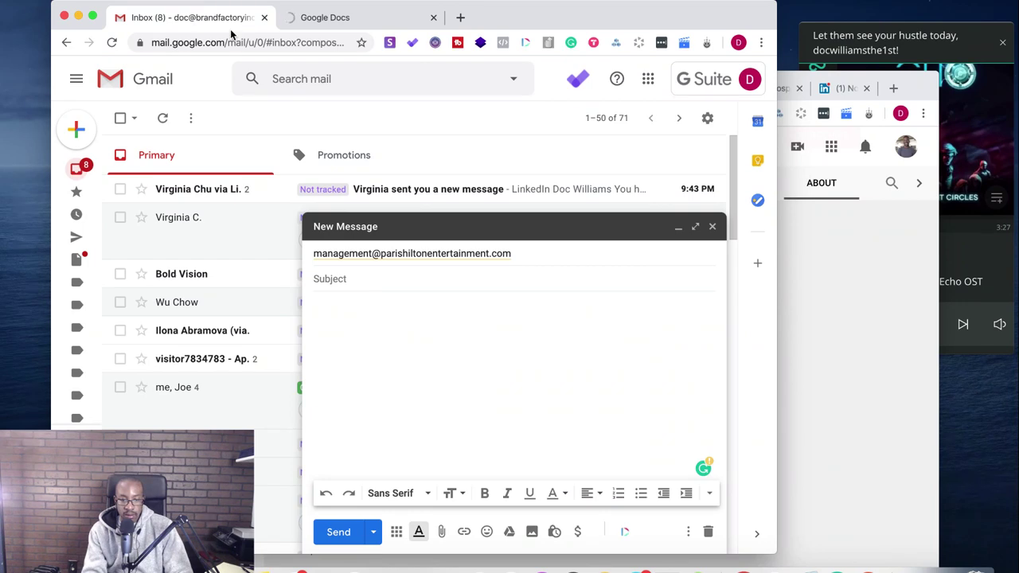
pyautogui.click(319, 20)
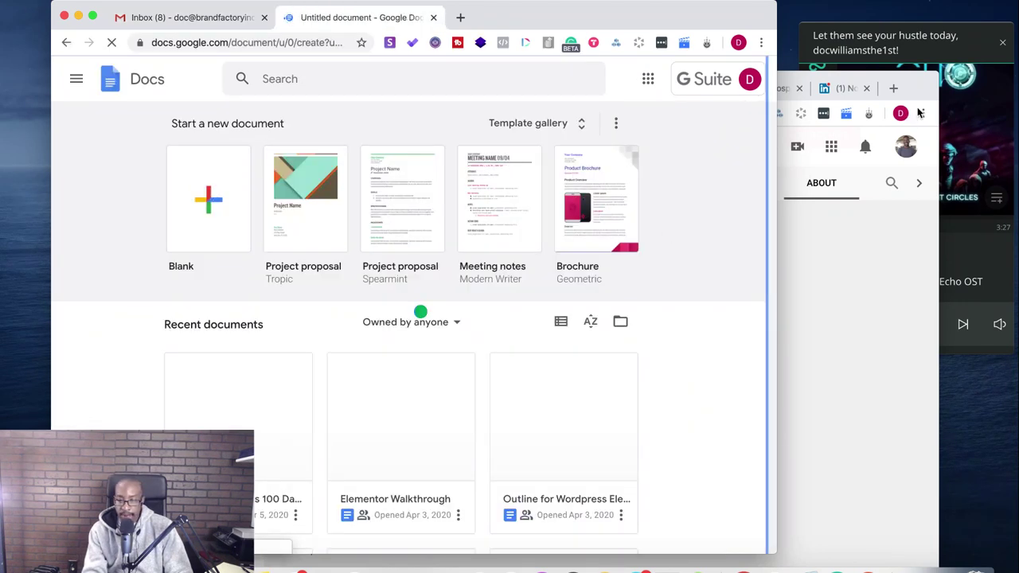
# - Check the YouTube About page for the business-inquiries email, then move on to LinkedIn and Snov.io
pyautogui.click(920, 113)
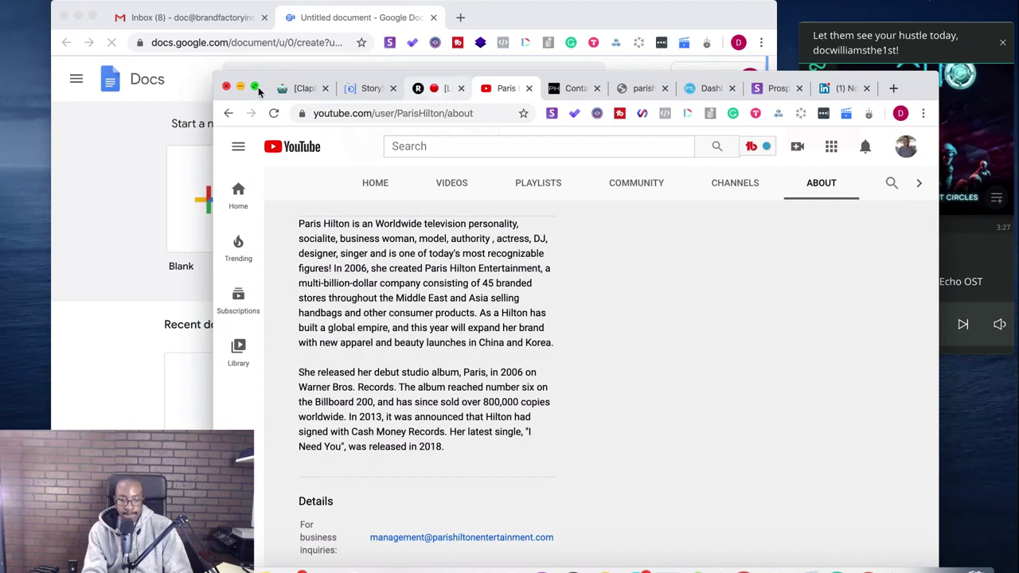
pyautogui.click(255, 87)
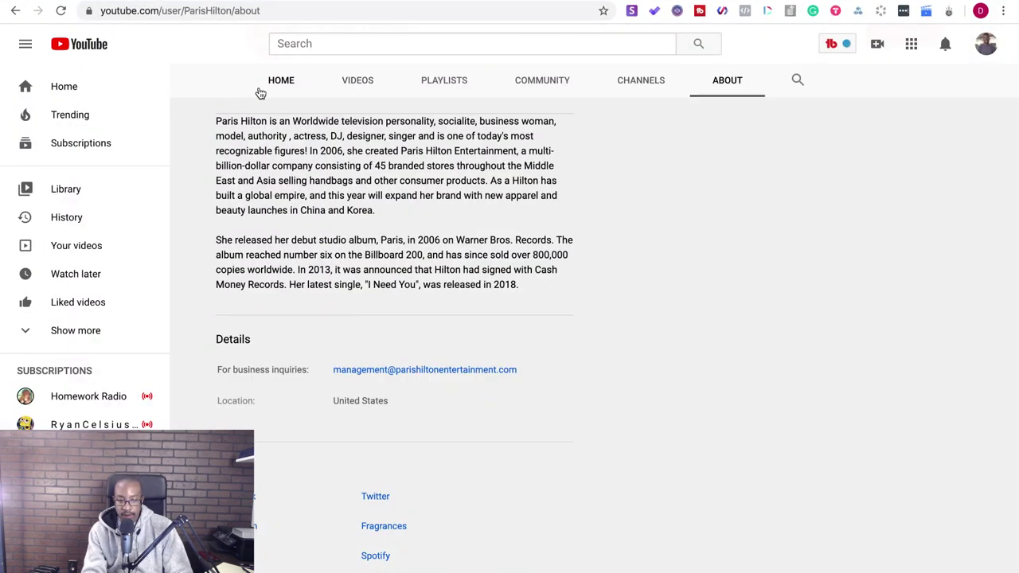
pyautogui.scroll(7, 357, 298)
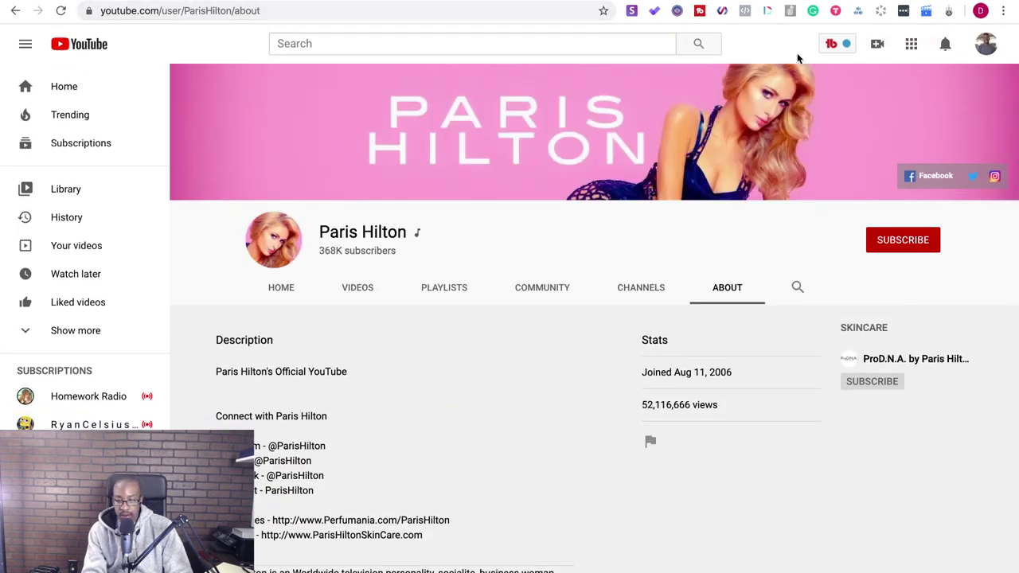
pyautogui.hotkey('ctrl', 'Tab')
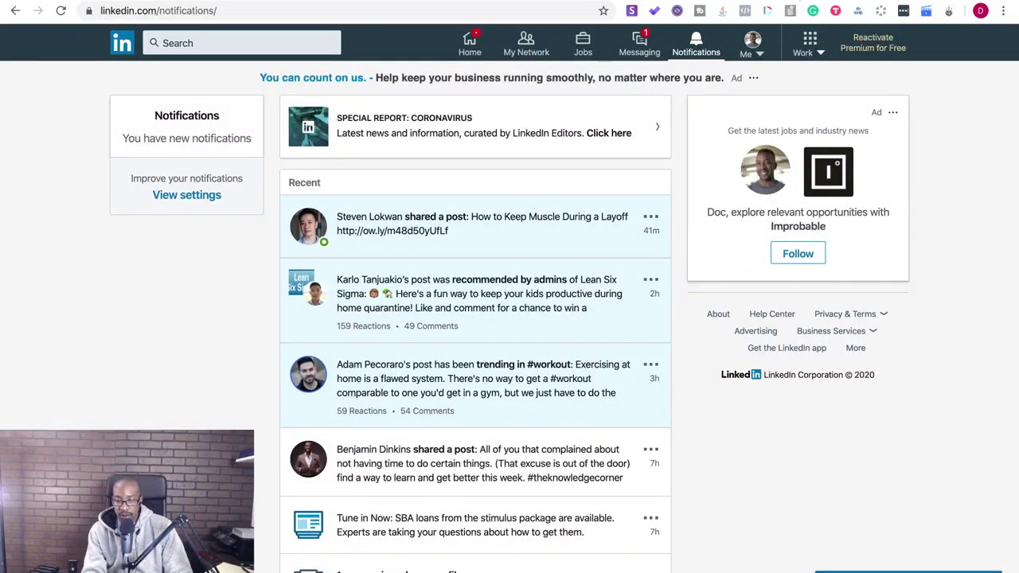
pyautogui.hotkey('ctrl', 'Tab')
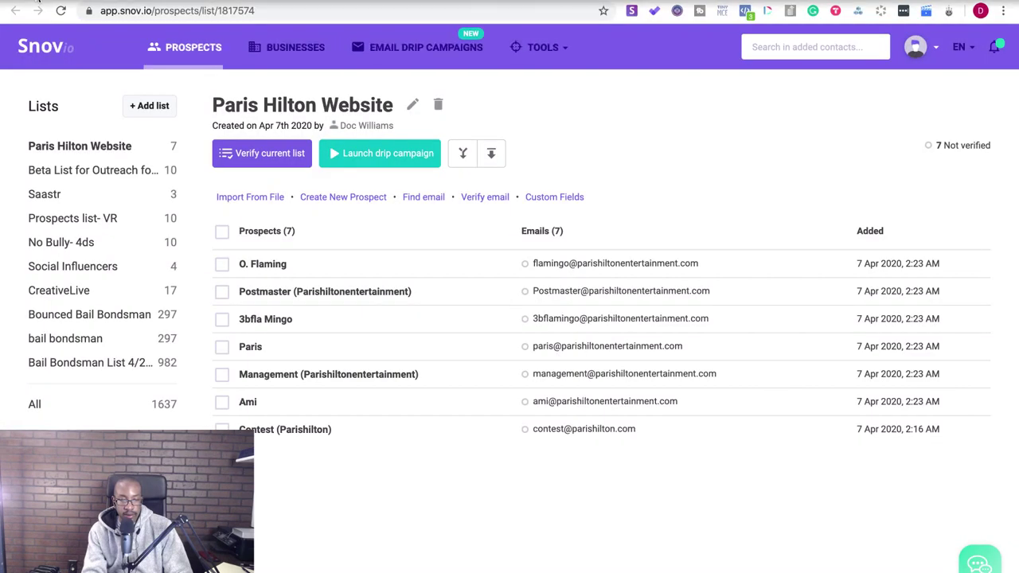
# - Merge the Snov.io prospect list tab into the Docs window, maximize it, and show the blank doc
pyautogui.moveTo(37, 2)
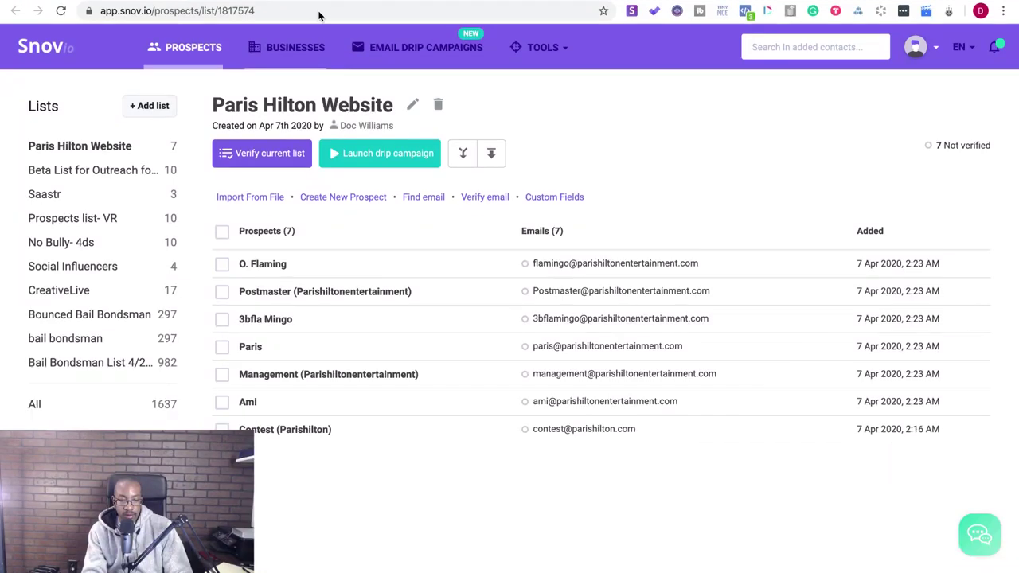
pyautogui.moveTo(413, 10); pyautogui.dragTo(467, 125)
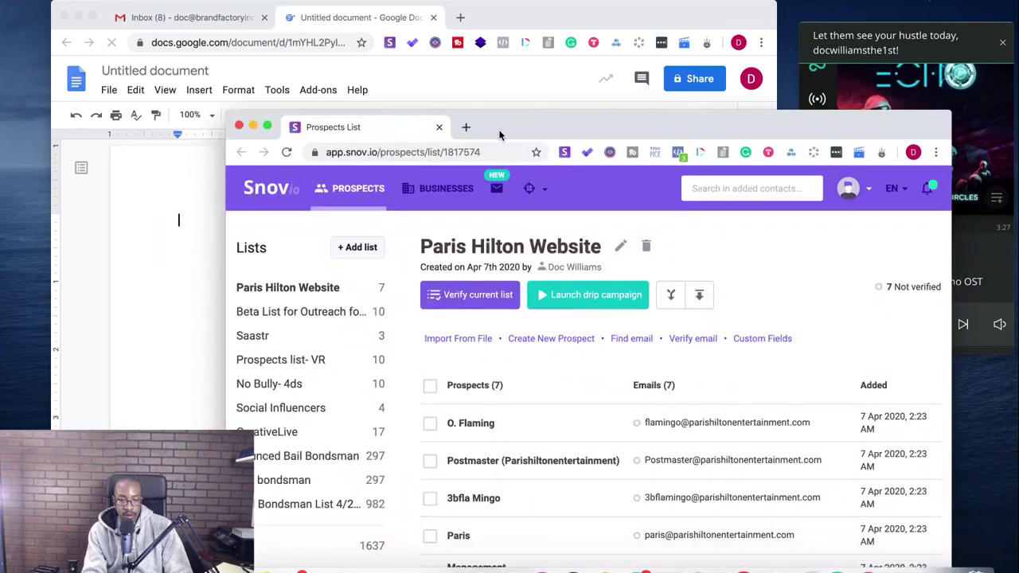
pyautogui.press('super+m')
pyautogui.moveTo(458, 20); pyautogui.dragTo(455, 19)
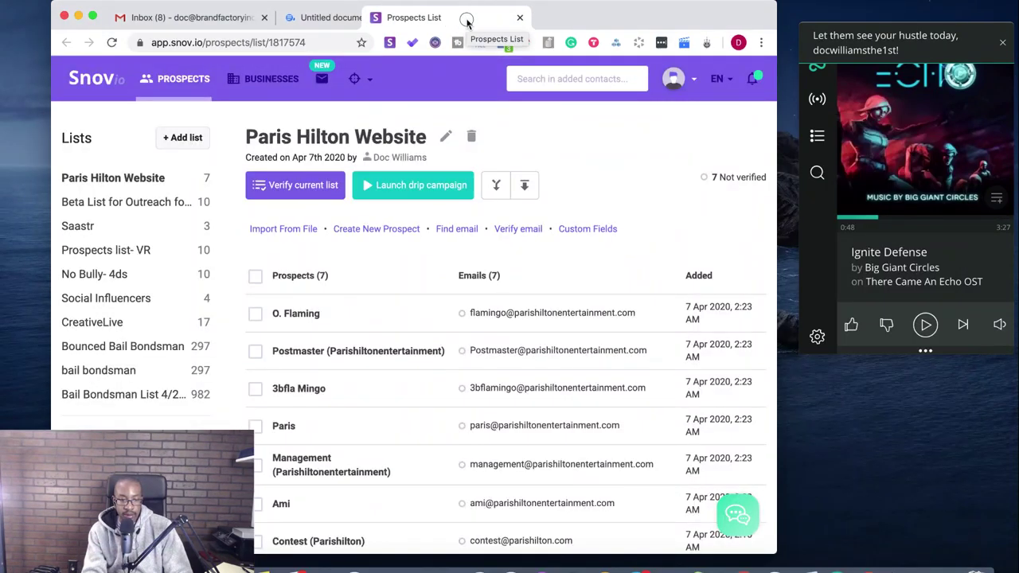
pyautogui.click(93, 16)
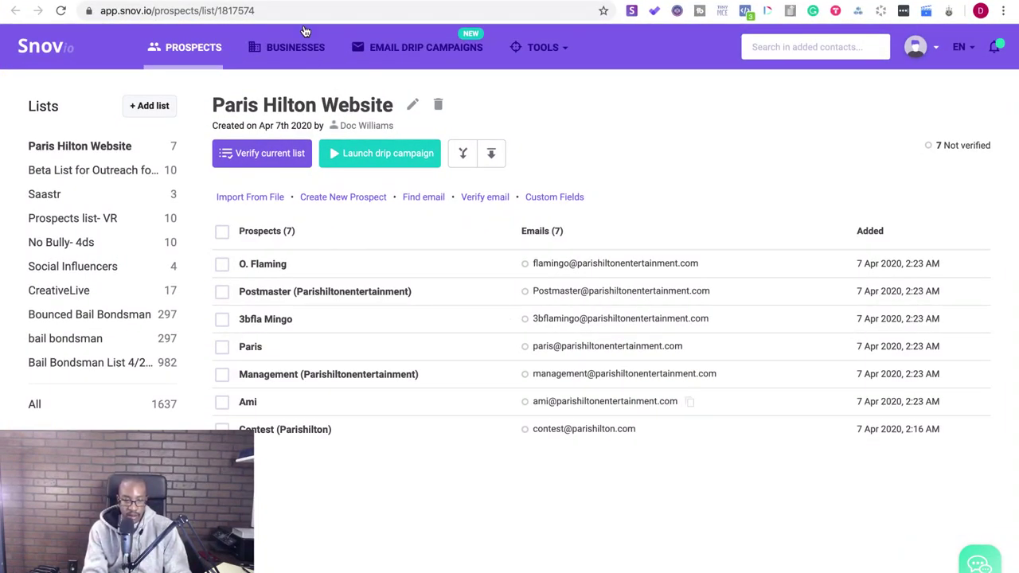
pyautogui.hotkey('ctrl', 'shift', 'Tab')
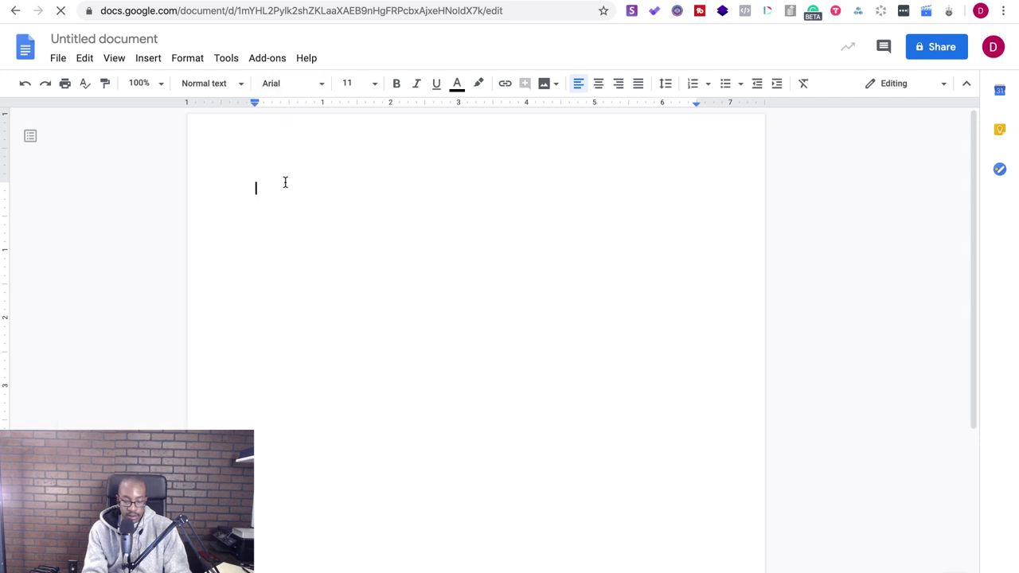
# - Paste the first contact address and the management address on separate lines
pyautogui.hotkey('ctrl', 'v')
pyautogui.press('Return')
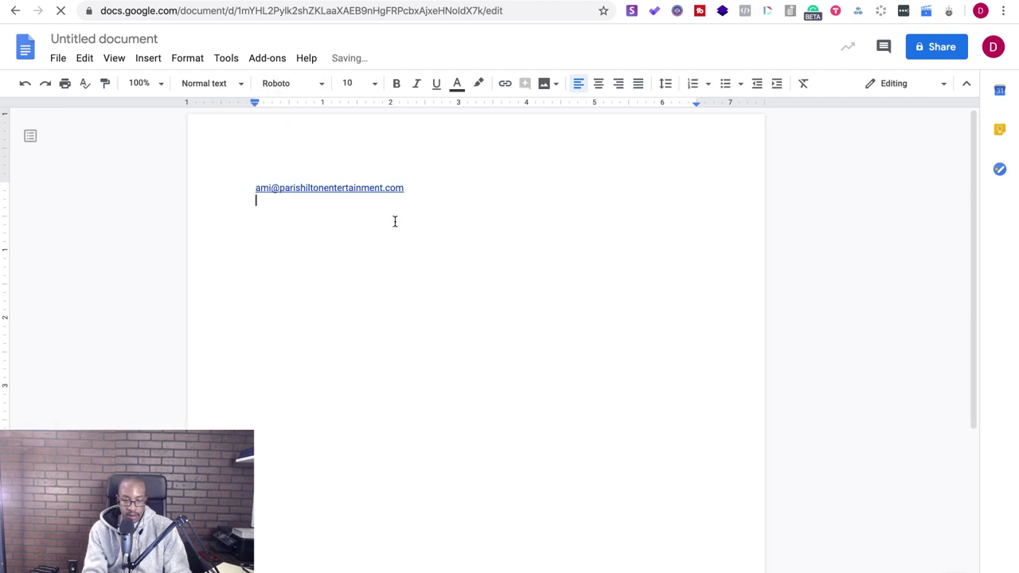
pyautogui.hotkey('ctrl', 'Tab')
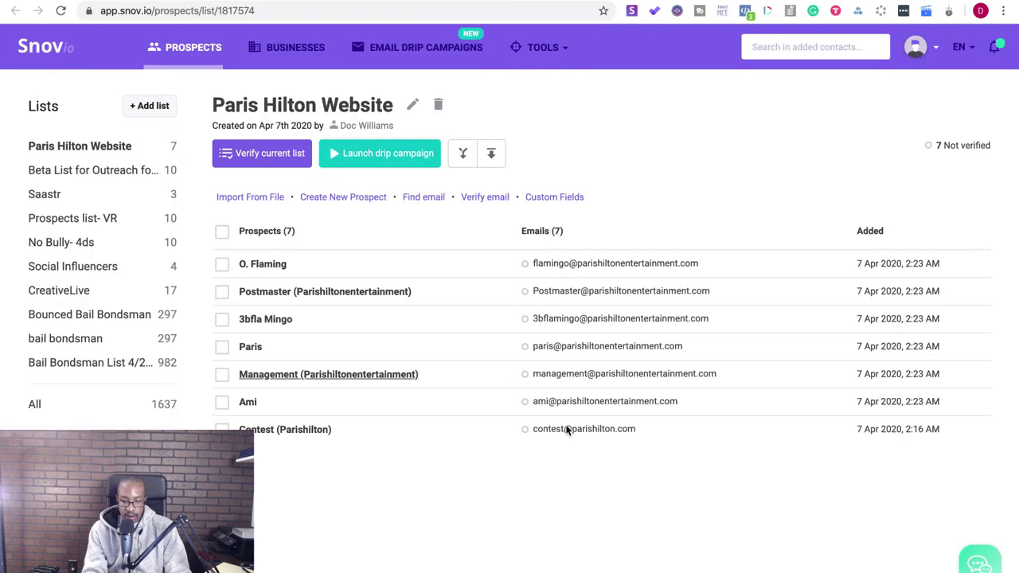
pyautogui.moveTo(632, 374)
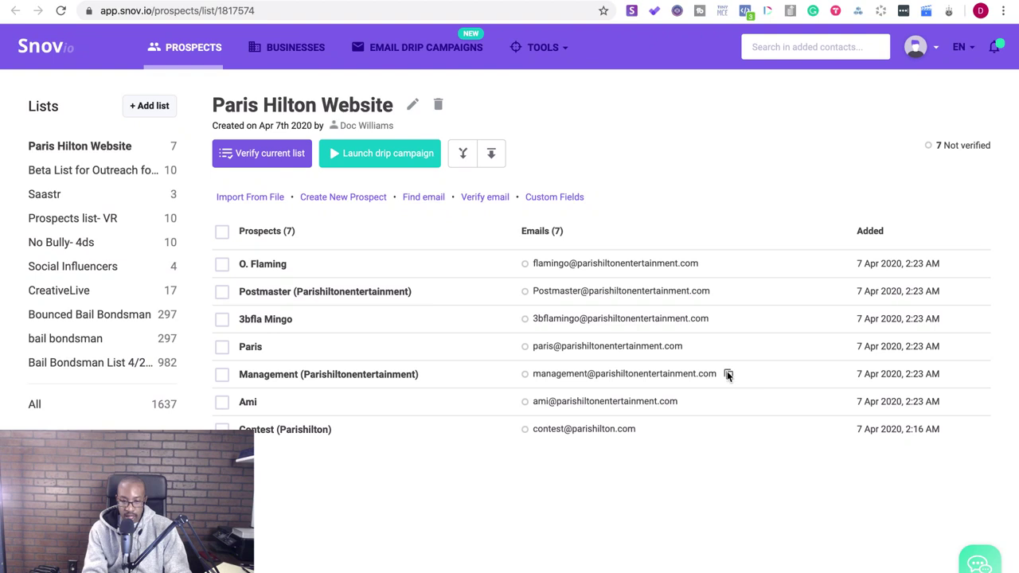
pyautogui.hotkey('ctrl', 'Tab')
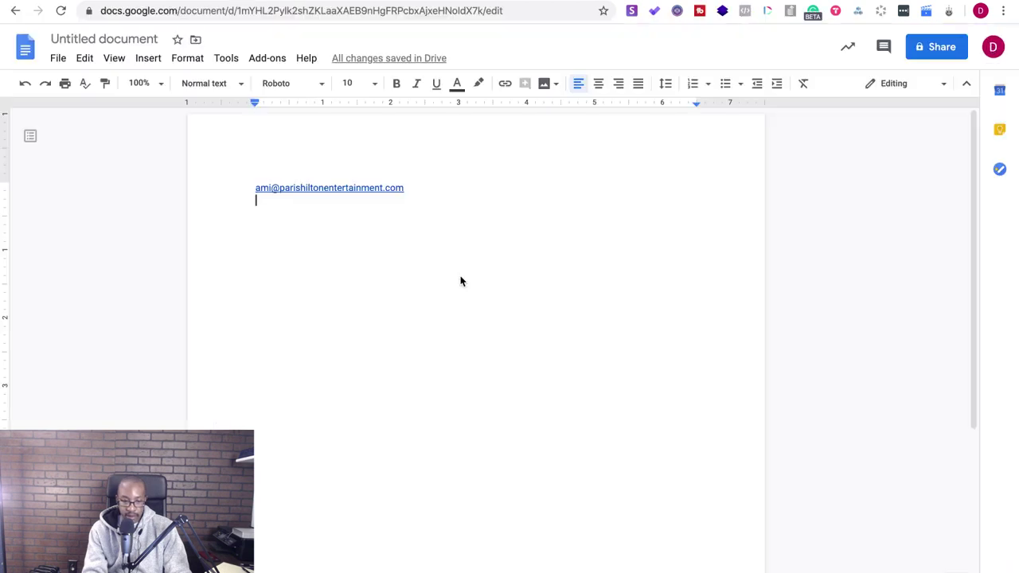
pyautogui.hotkey('ctrl', 'v')
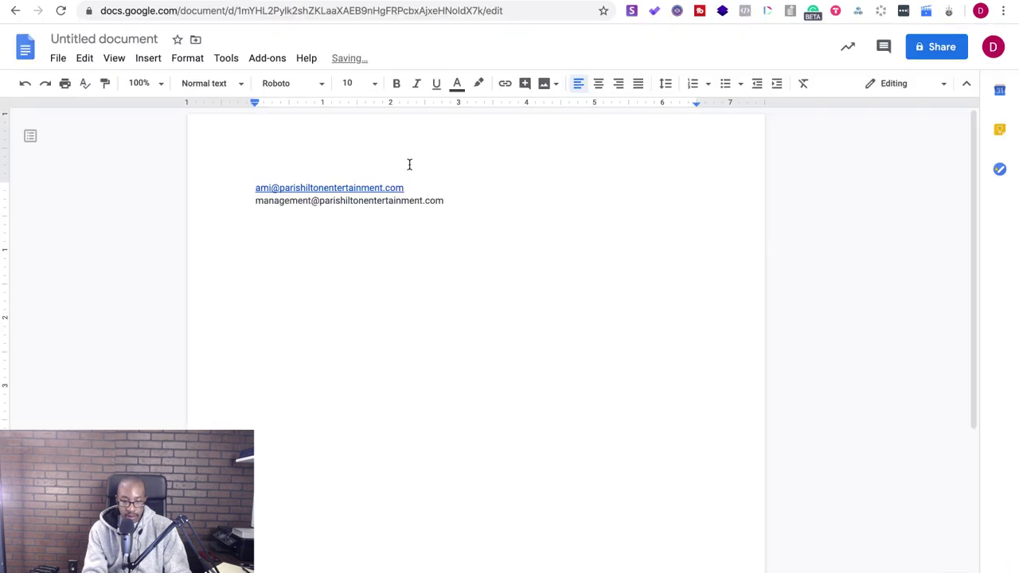
pyautogui.press('Return')
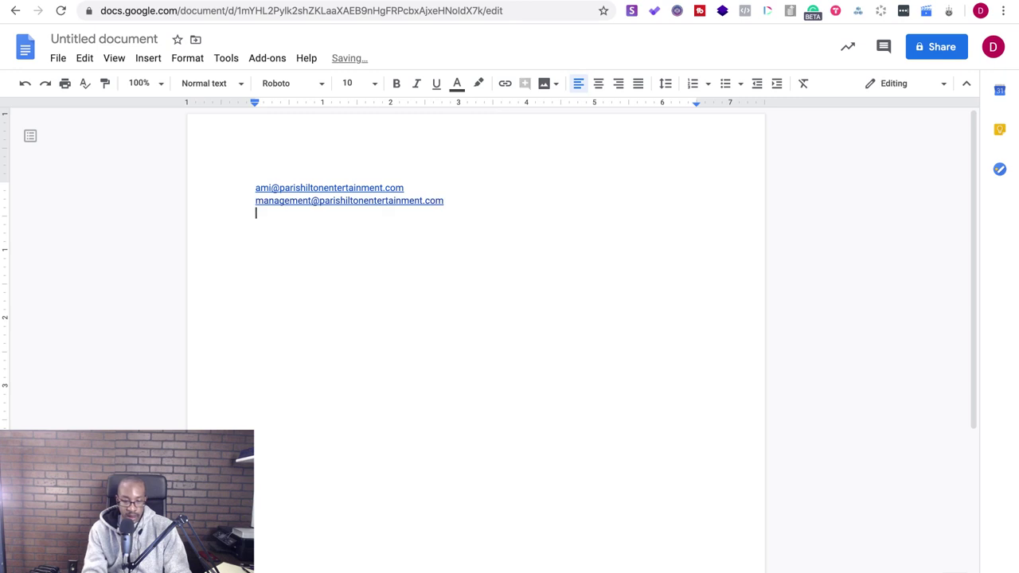
# - Copy the Paris contact's address from Snov.io and paste it as the third line
pyautogui.hotkey('ctrl', 'shift', 'Tab')
pyautogui.moveTo(557, 348)
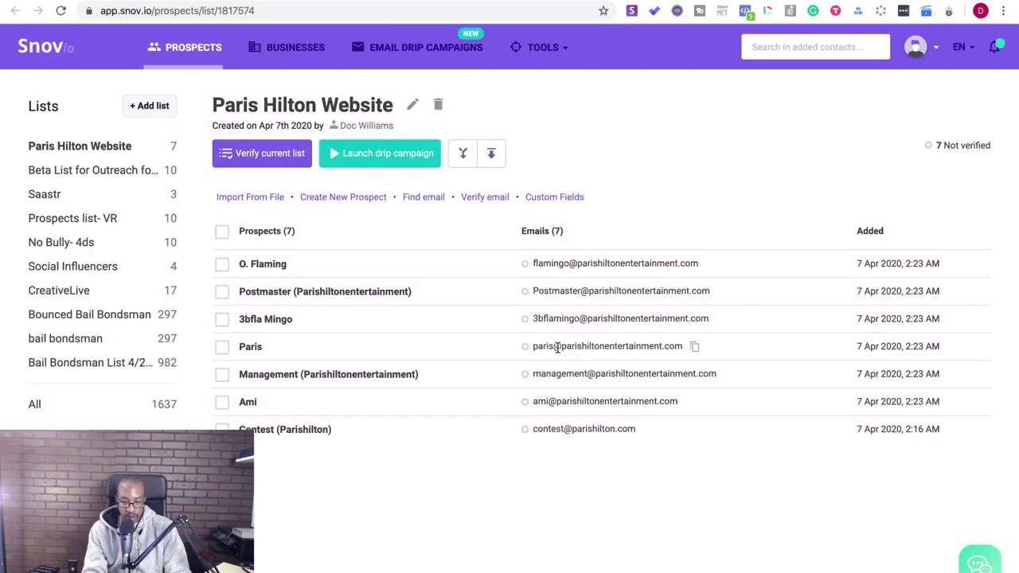
pyautogui.click(694, 346)
pyautogui.hotkey('ctrl', 'Tab')
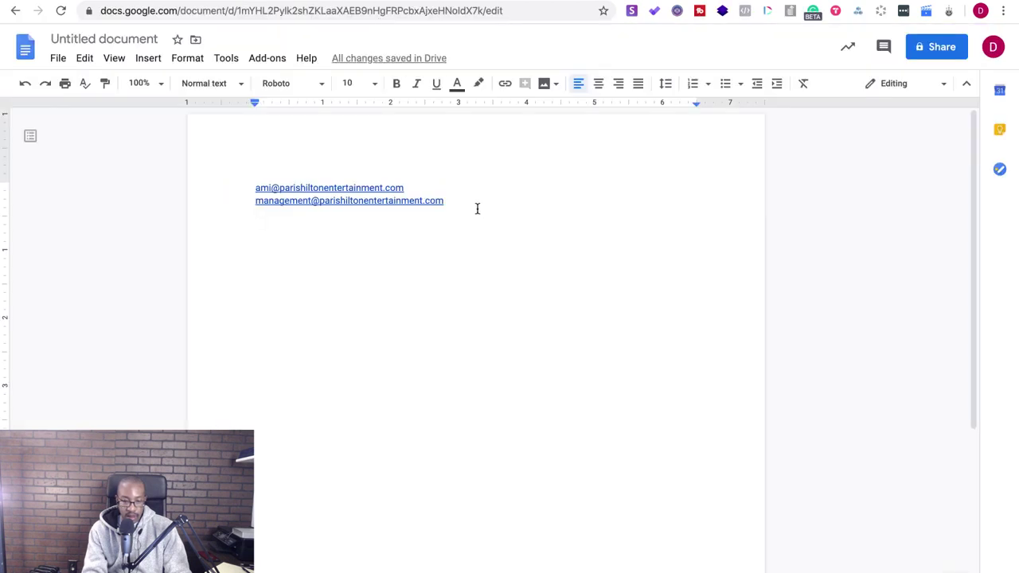
pyautogui.hotkey('ctrl', 'v')
pyautogui.press('Return')
pyautogui.press('Return')
pyautogui.press('Return')
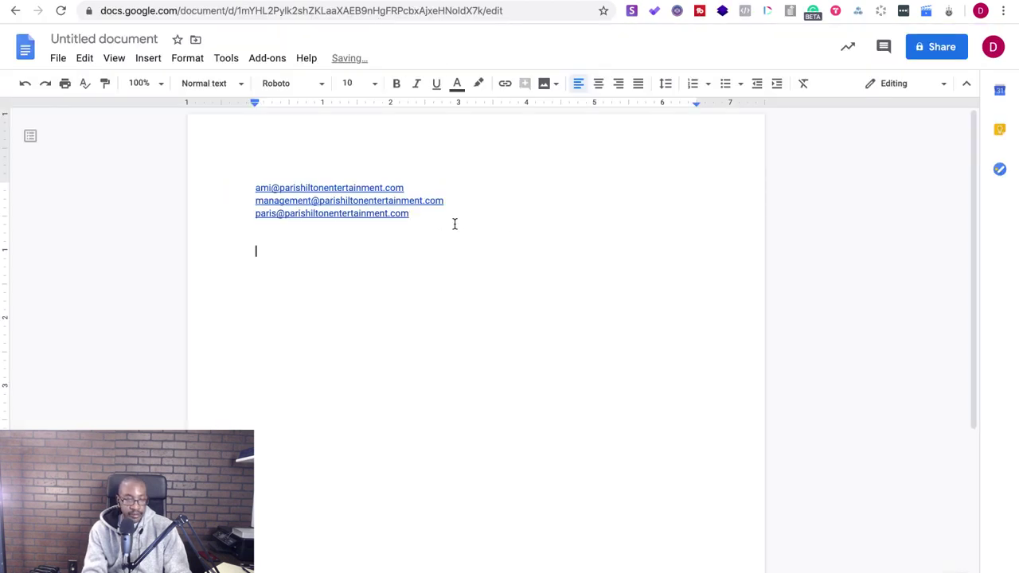
pyautogui.click(115, 2)
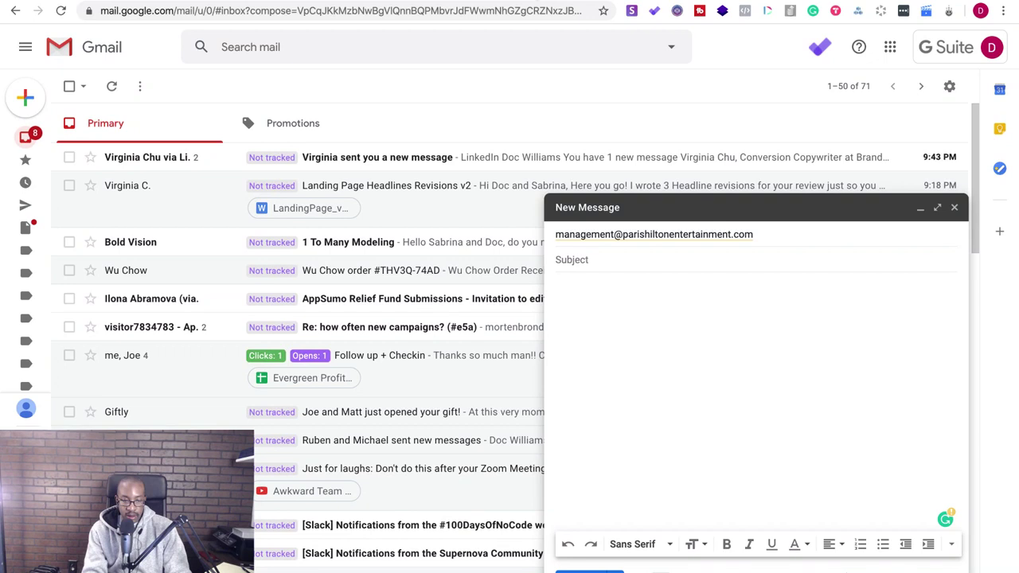
pyautogui.hotkey('ctrl', 't')
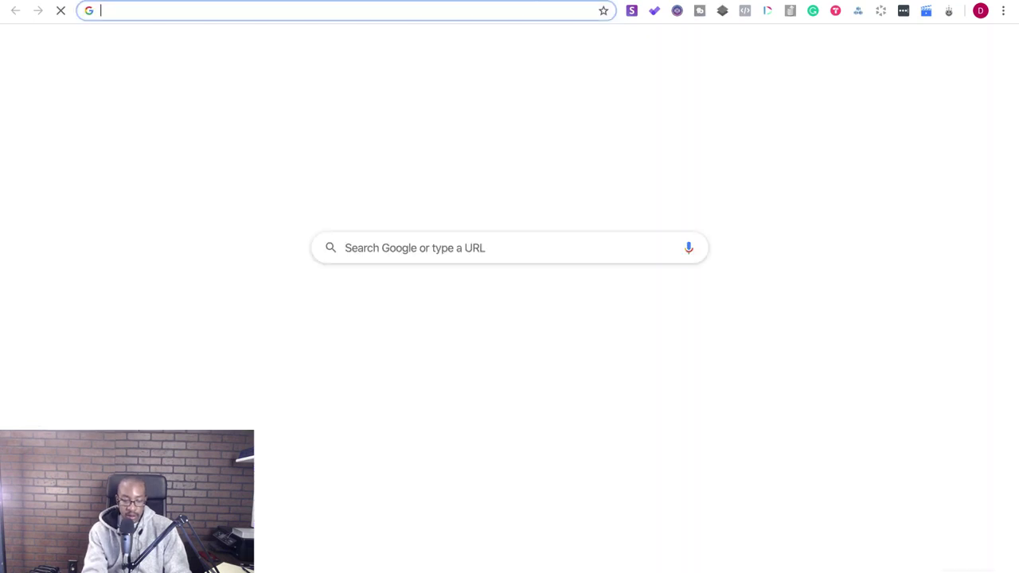
pyautogui.write('paris')
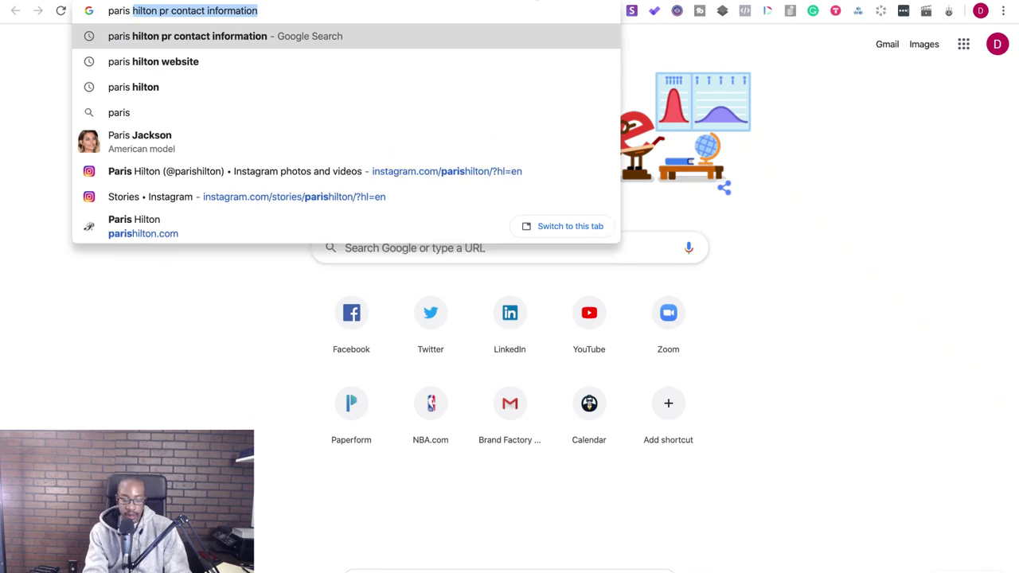
pyautogui.write(' hilton')
pyautogui.press('Return')
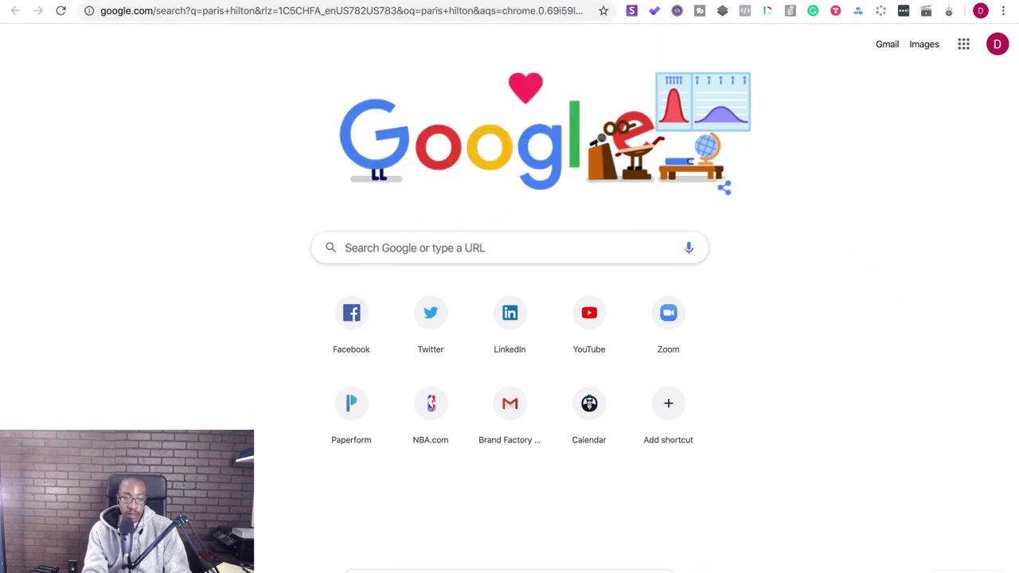
pyautogui.hotkey('ctrl', 'Tab')
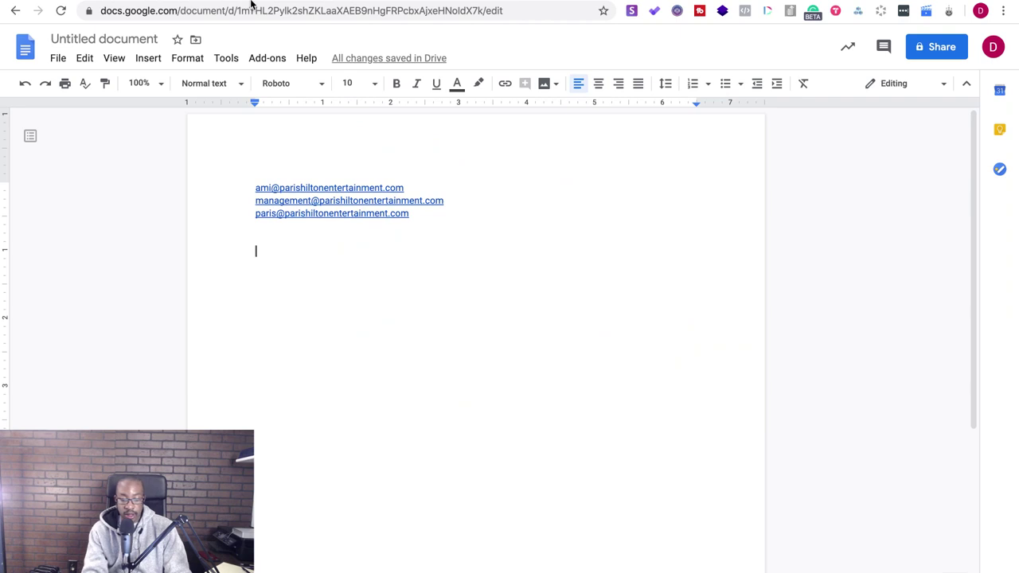
# - Type the greeting 'To the Management of Paris Hilton's Shopify page'
pyautogui.write('Hey')
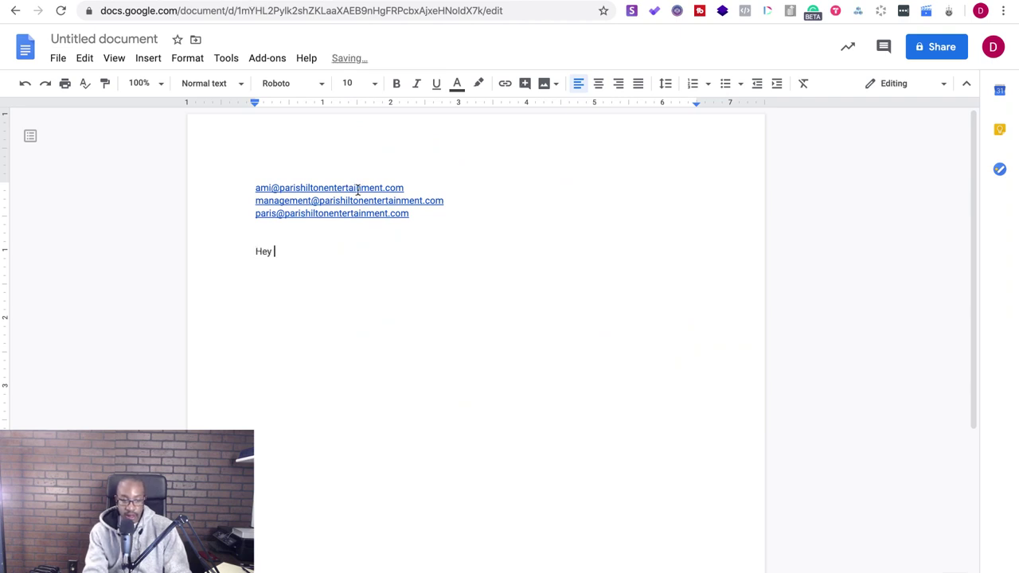
pyautogui.press('BackSpace')
pyautogui.press('BackSpace')
pyautogui.write('To the Management')
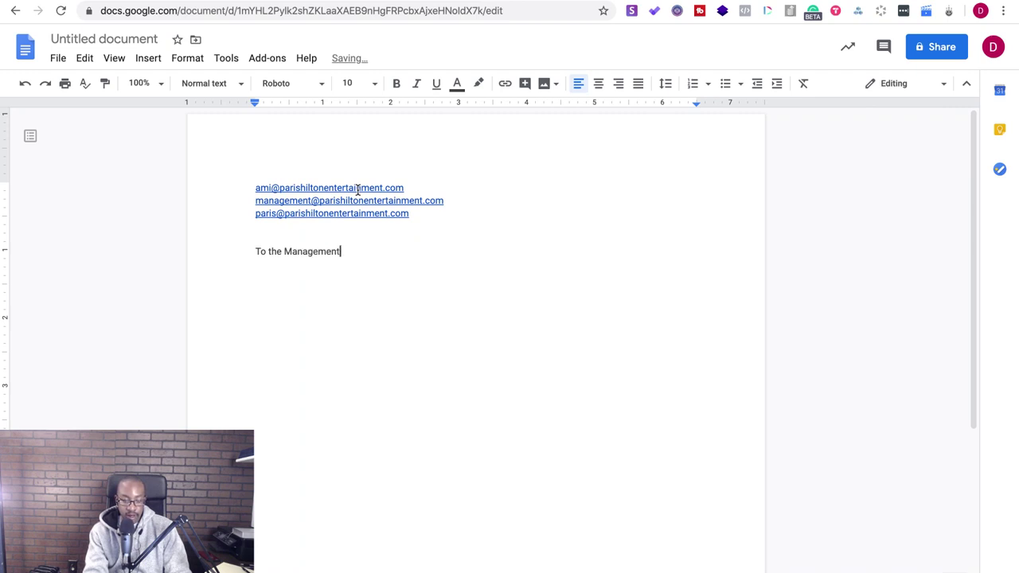
pyautogui.write(" of Paris Hilton's Shopify pag")
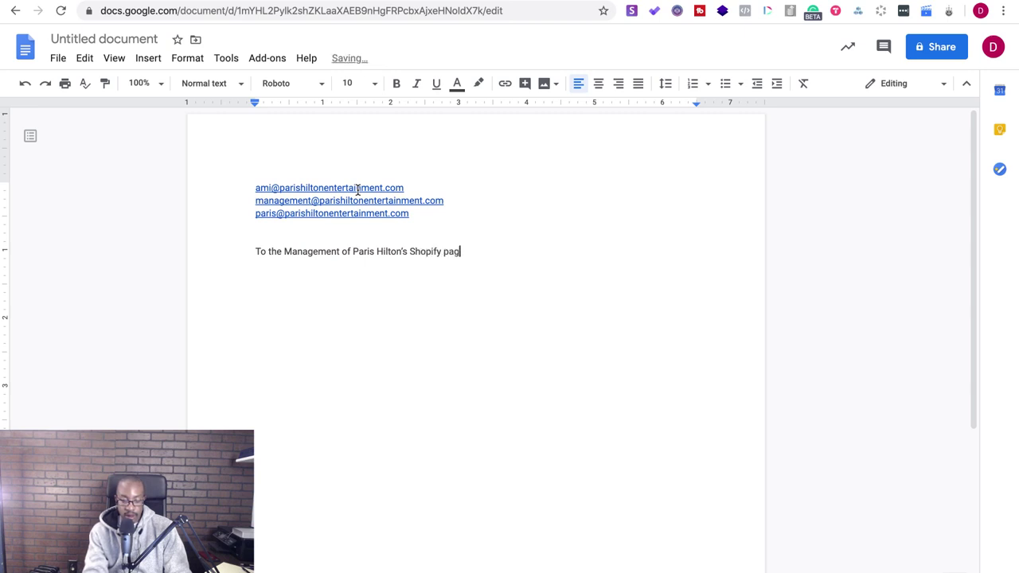
pyautogui.write('e')
pyautogui.press('Return')
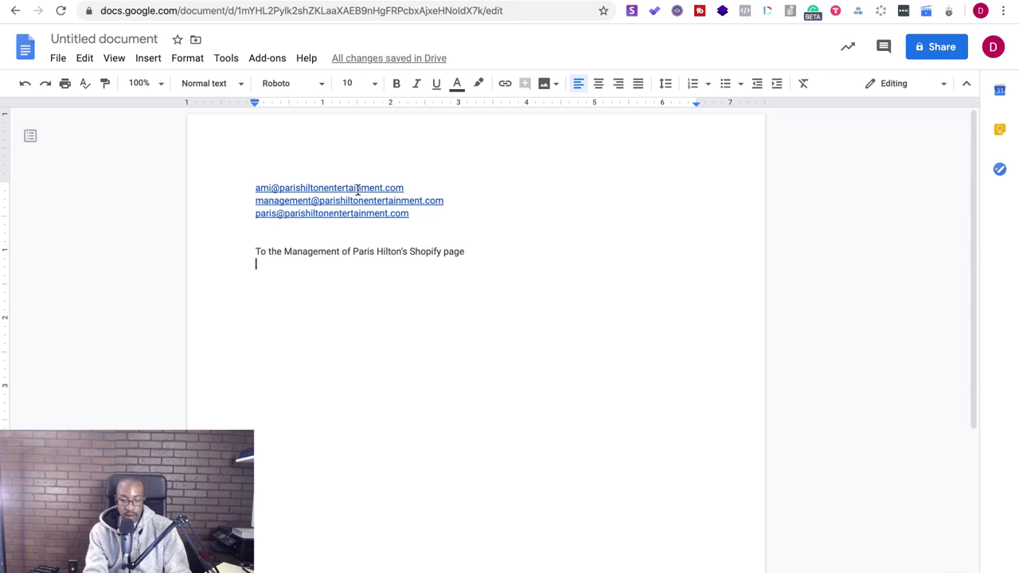
# - Introduce the sender from Brand Factory Inc. and report an error on Paris' Shopify page
pyautogui.write('My name')
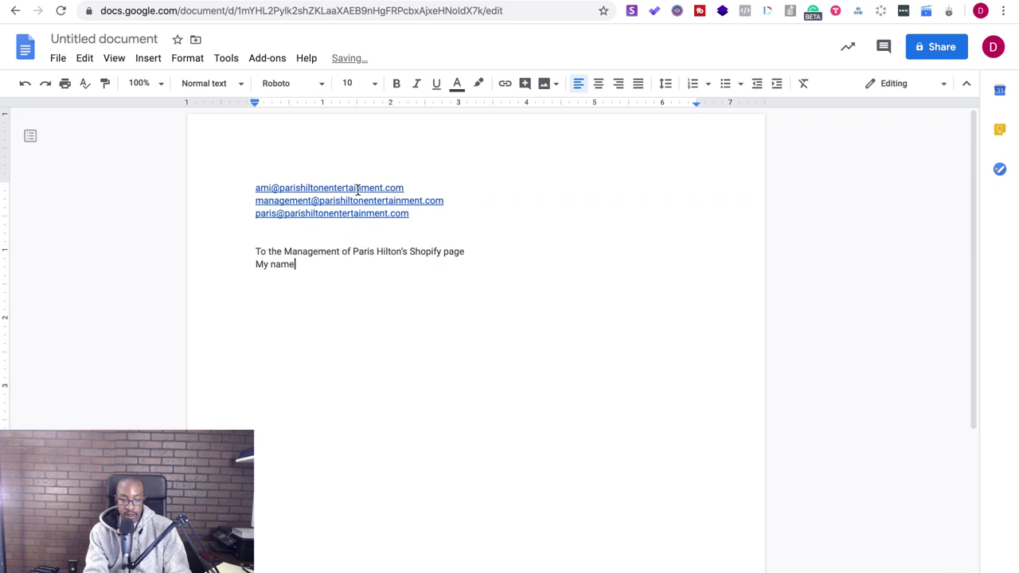
pyautogui.write(' is Doc Williams from Brand Factory Inc. and I nitice')
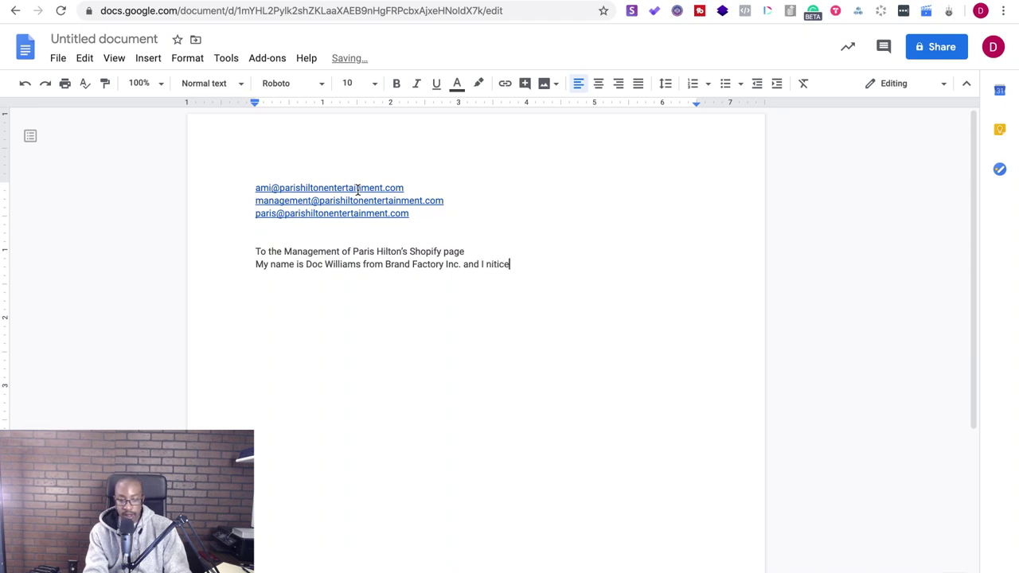
pyautogui.press('BackSpace')
pyautogui.press('BackSpace')
pyautogui.press('BackSpace')
pyautogui.press('BackSpace')
pyautogui.press('BackSpace')
pyautogui.write('oticed there is ')
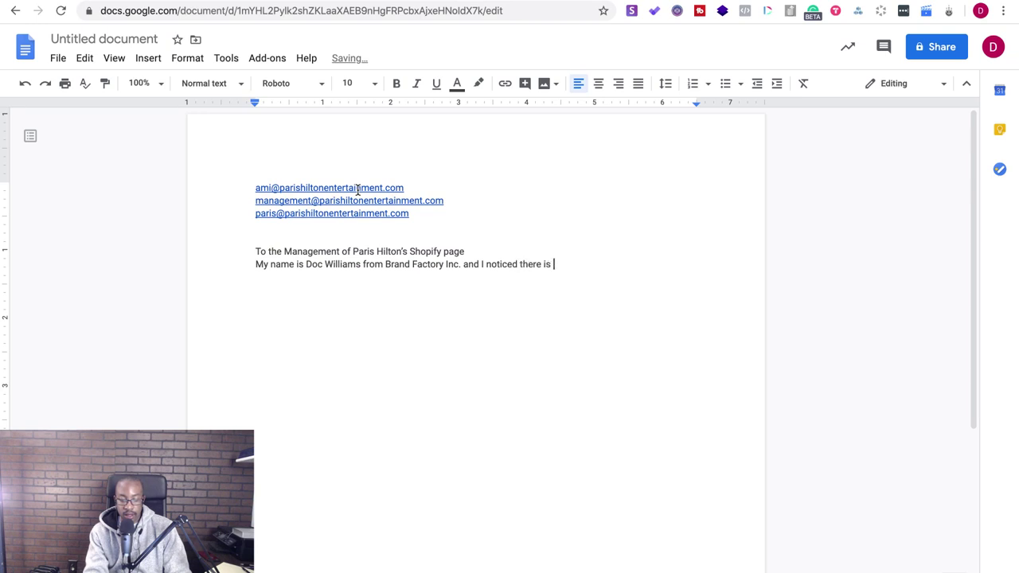
pyautogui.write("an error with Paris' sh")
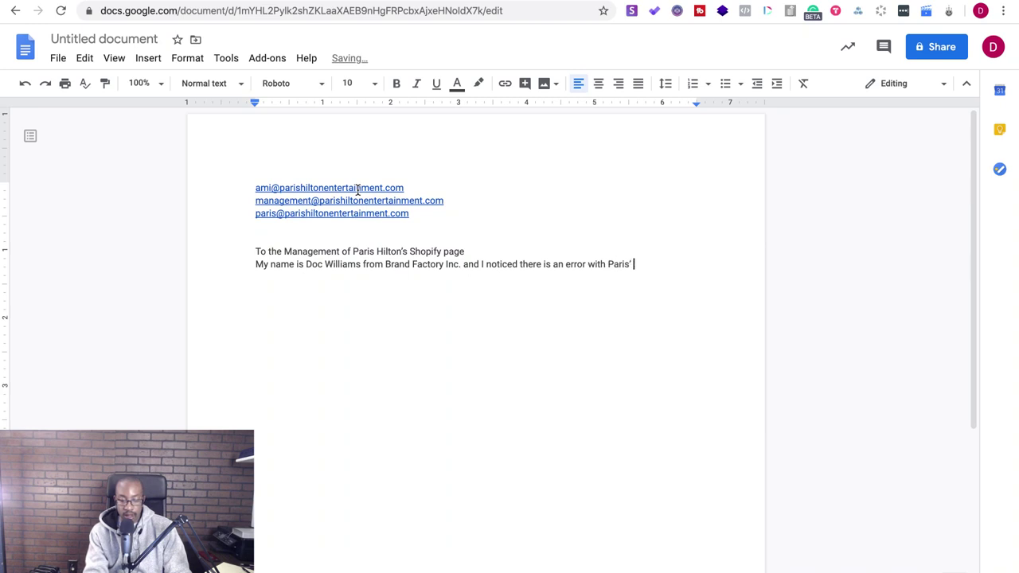
pyautogui.write('opify page.')
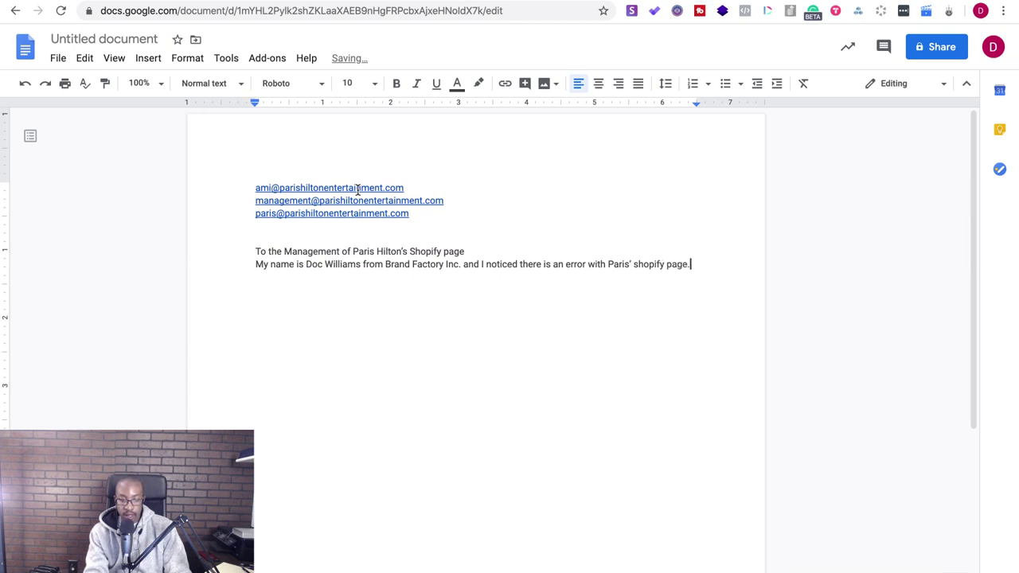
pyautogui.press('Return')
pyautogui.write('On the')
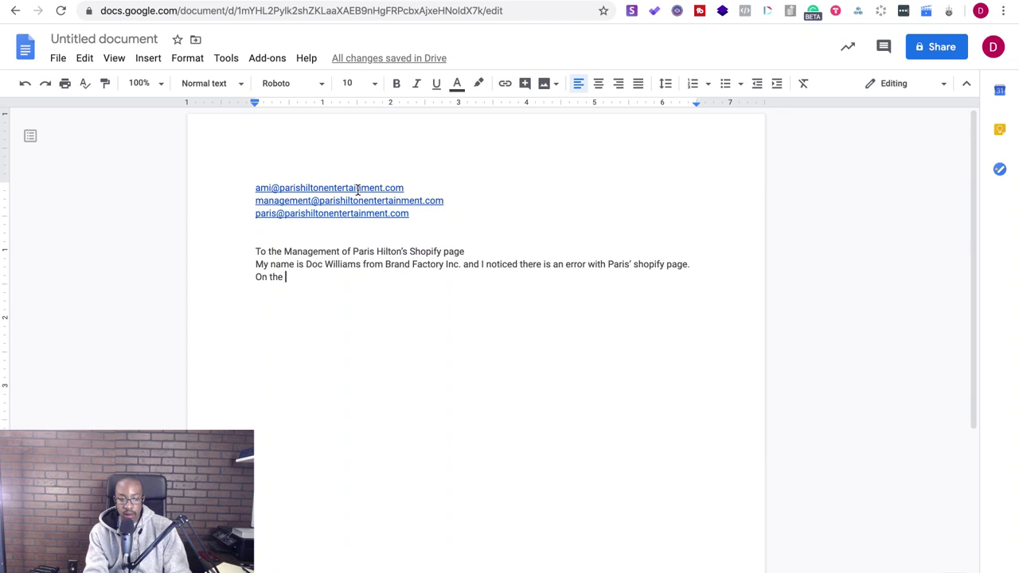
# - Add the line 'On the bottom of the page the widget needs to be updated.'
pyautogui.press('BackSpace')
pyautogui.press('BackSpace')
pyautogui.press('BackSpace')
pyautogui.press('BackSpace')
pyautogui.press('BackSpace')
pyautogui.press('BackSpace')
pyautogui.press('BackSpace')
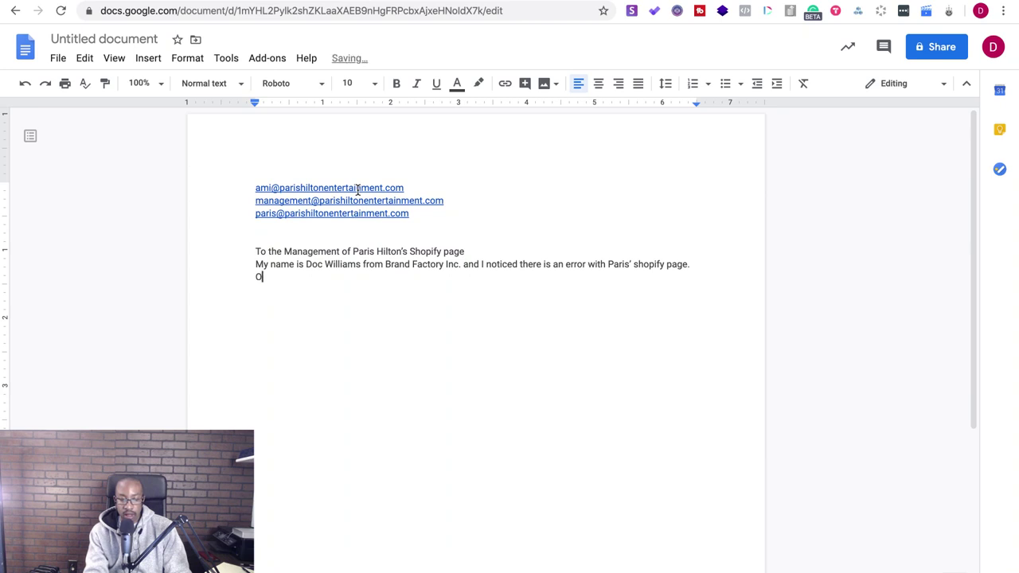
pyautogui.write('on')
pyautogui.press('BackSpace')
pyautogui.write('On the bottom of the pag')
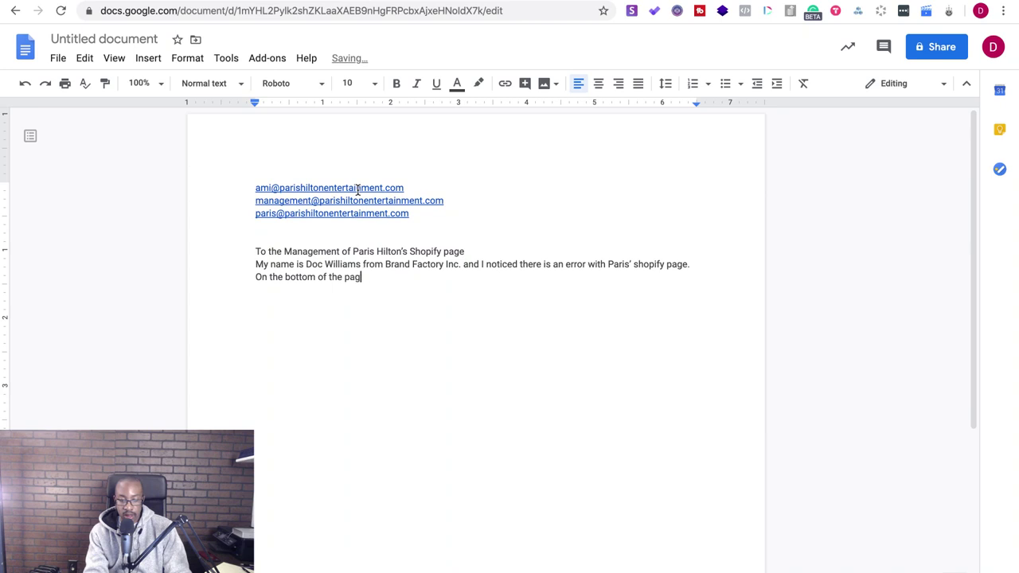
pyautogui.write('e the widget needs')
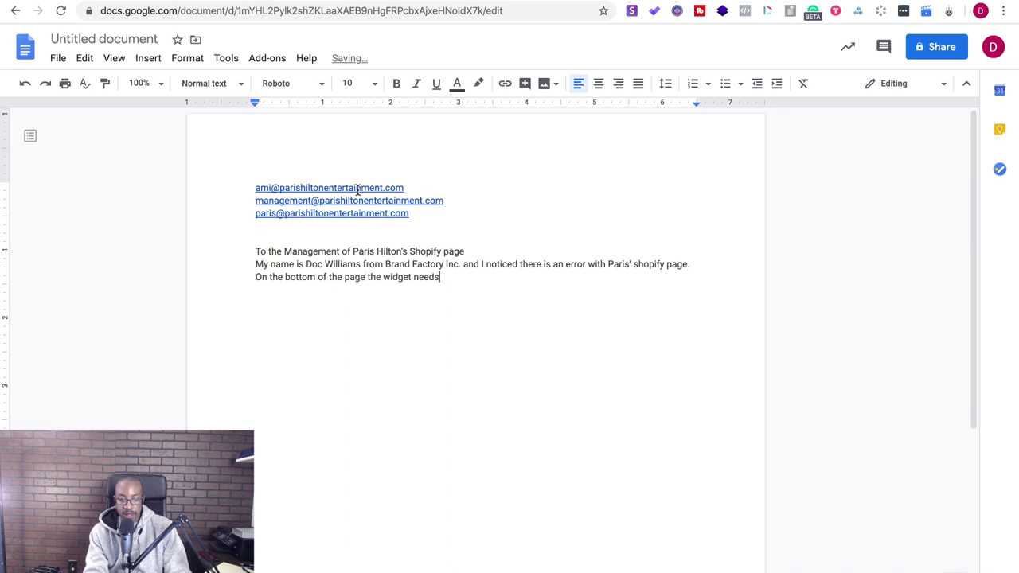
pyautogui.write(' to be updated')
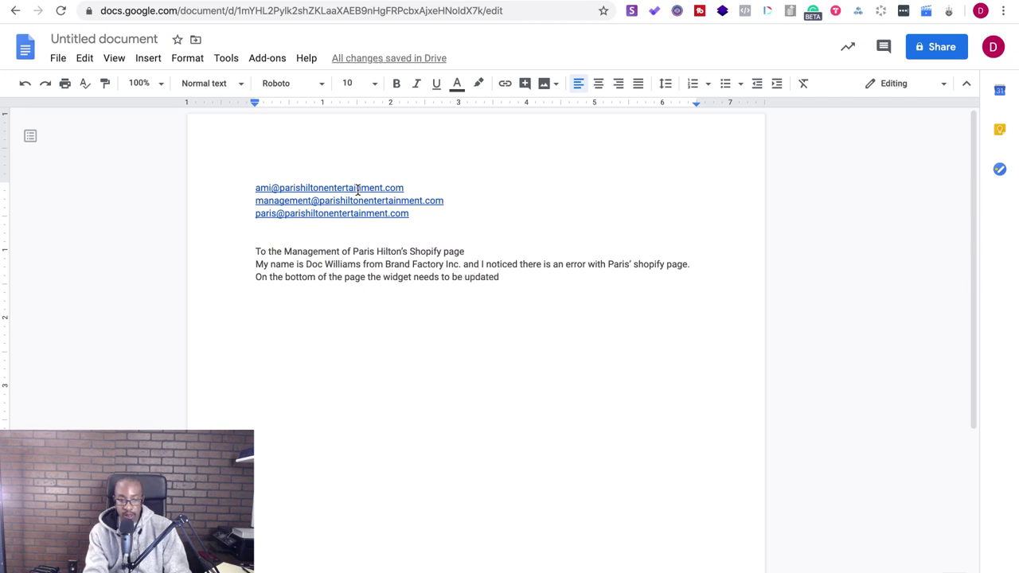
pyautogui.write('.')
pyautogui.press('Return')
pyautogui.press('Return')
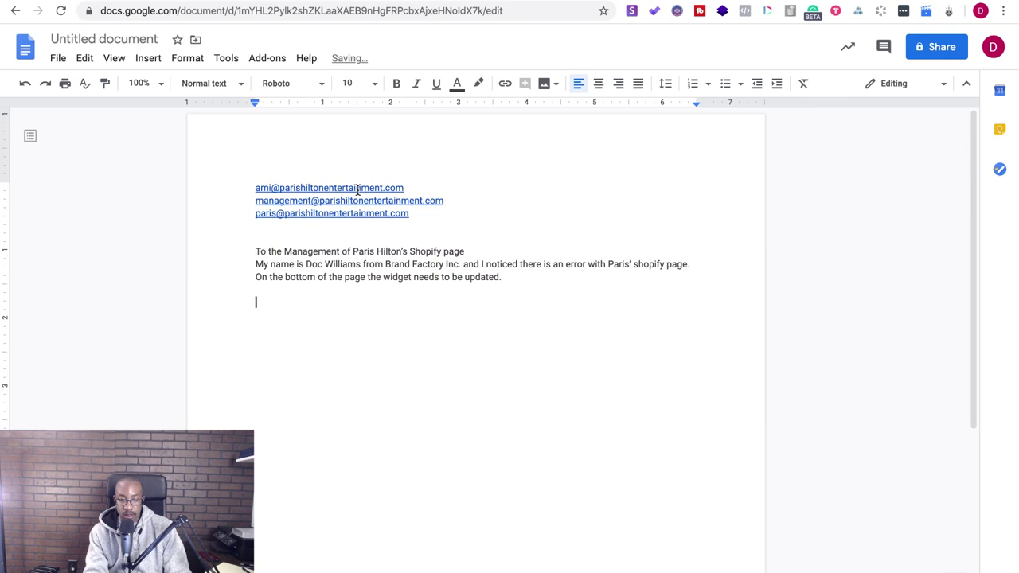
# - Add the quick-video sentence and begin 'If you ever need anything I create custom funnels and branding…'
pyautogui.write('I made a quick video showing the error o')
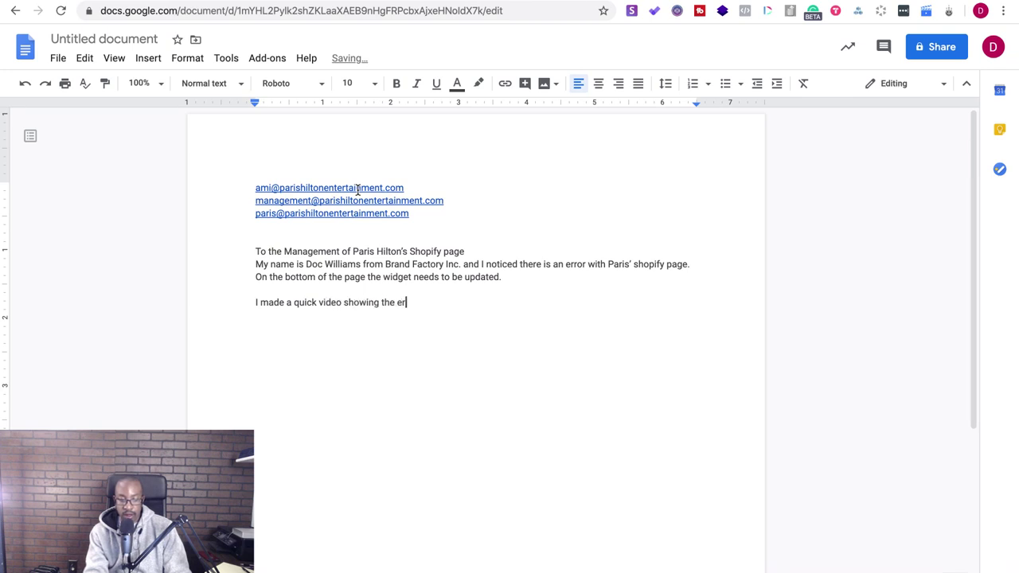
pyautogui.press('BackSpace')
pyautogui.write('n the site. ')
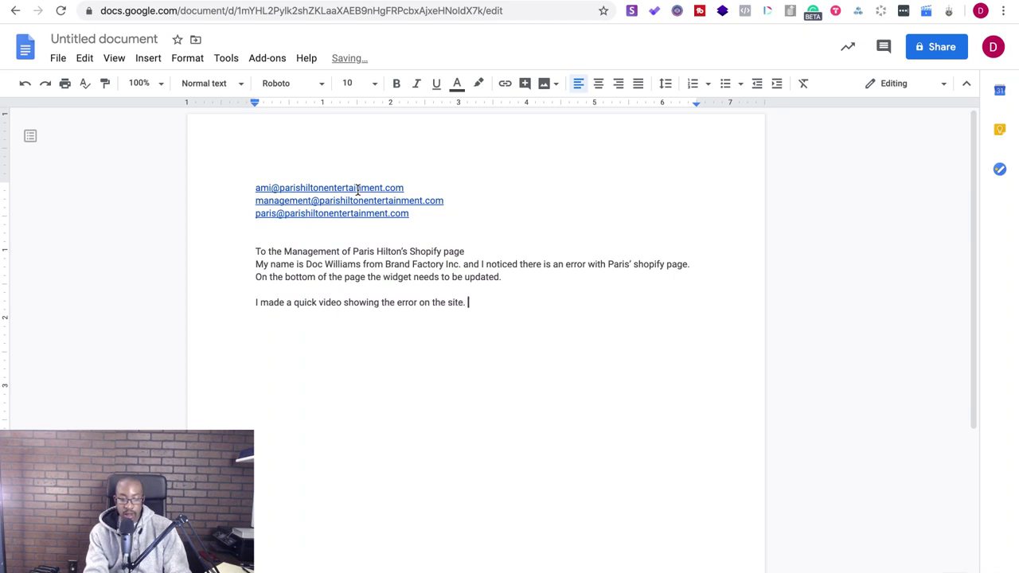
pyautogui.write('Thought you sho')
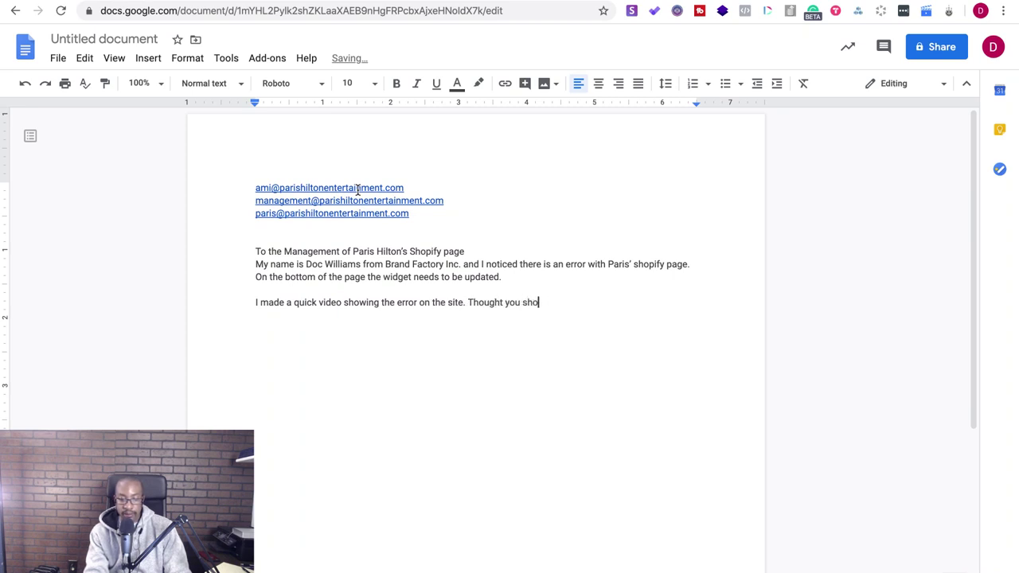
pyautogui.write('uld know.')
pyautogui.press('Return')
pyautogui.press('Return')
pyautogui.write('If')
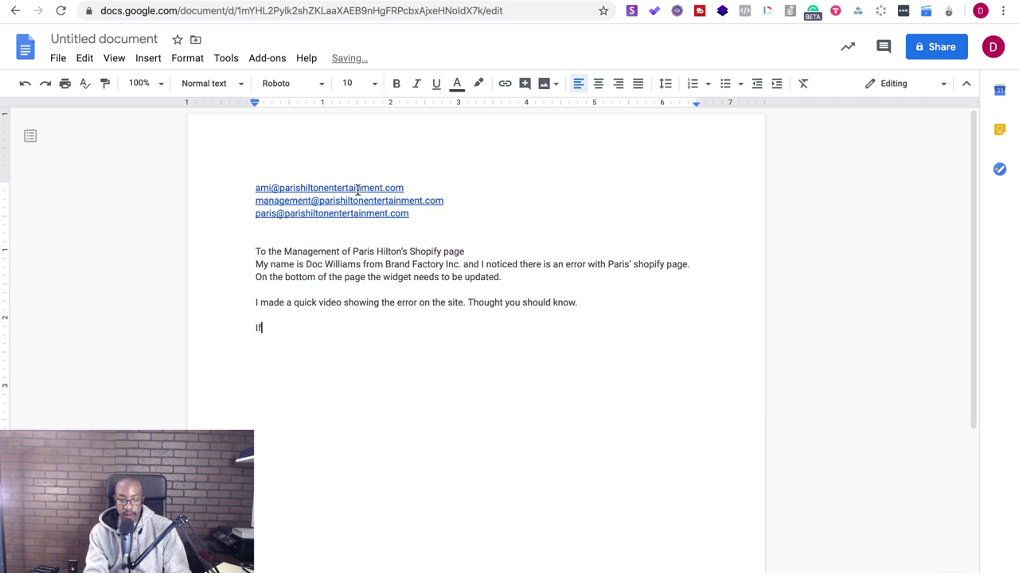
pyautogui.write(' you a')
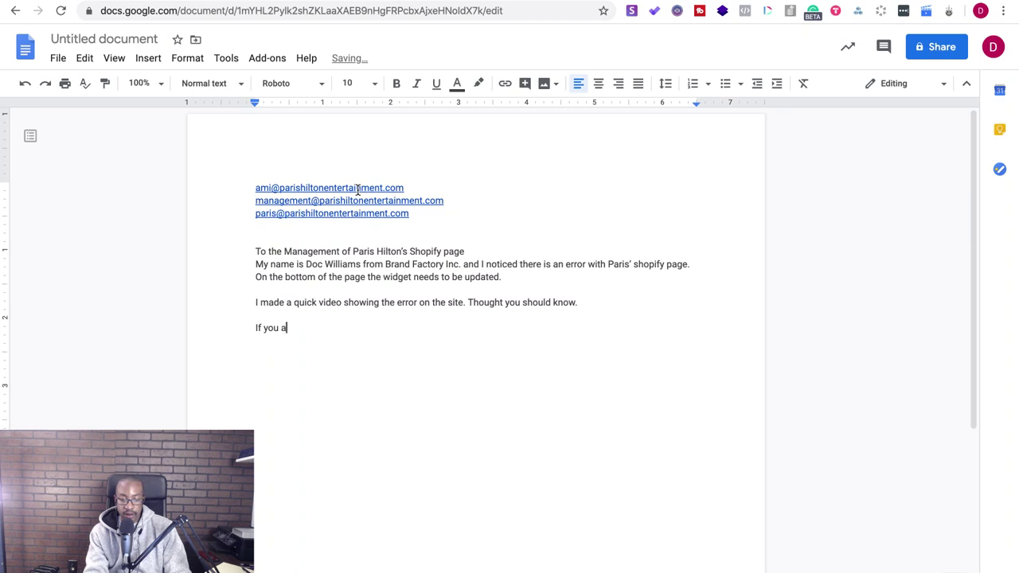
pyautogui.press('BackSpace')
pyautogui.write('ever need anything ')
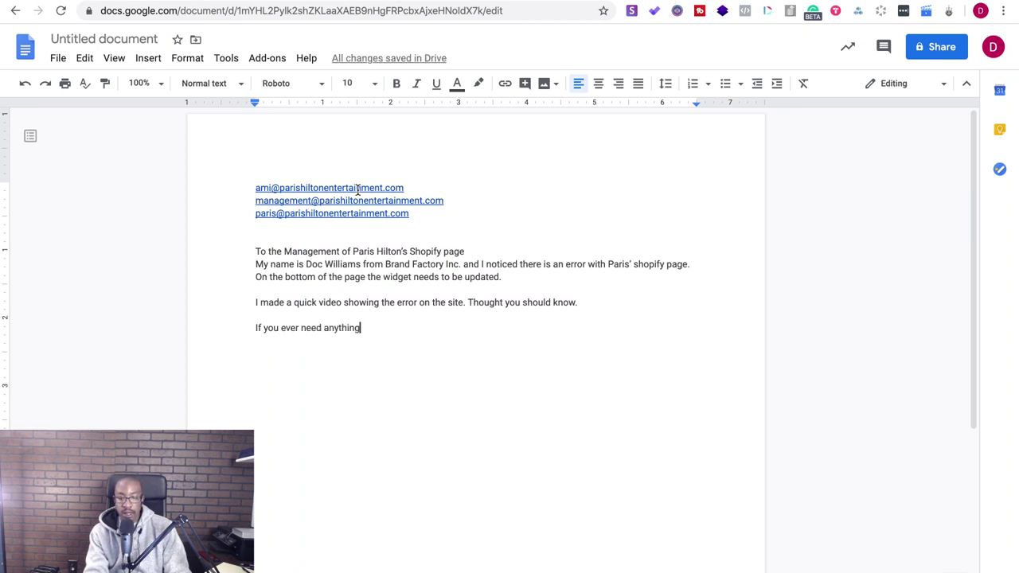
pyautogui.write('I create ')
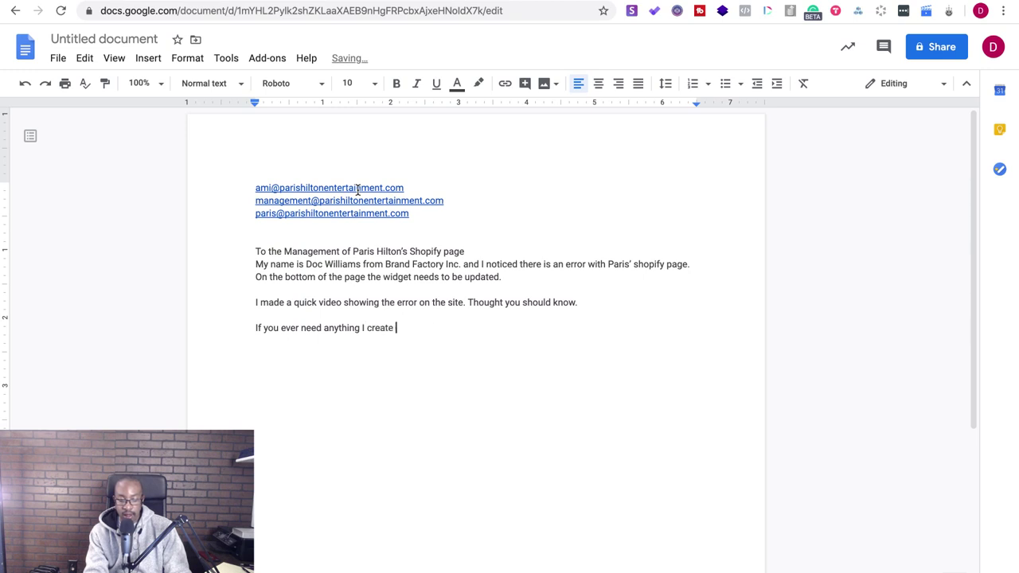
pyautogui.write('custom funnels and branding for companies fs')
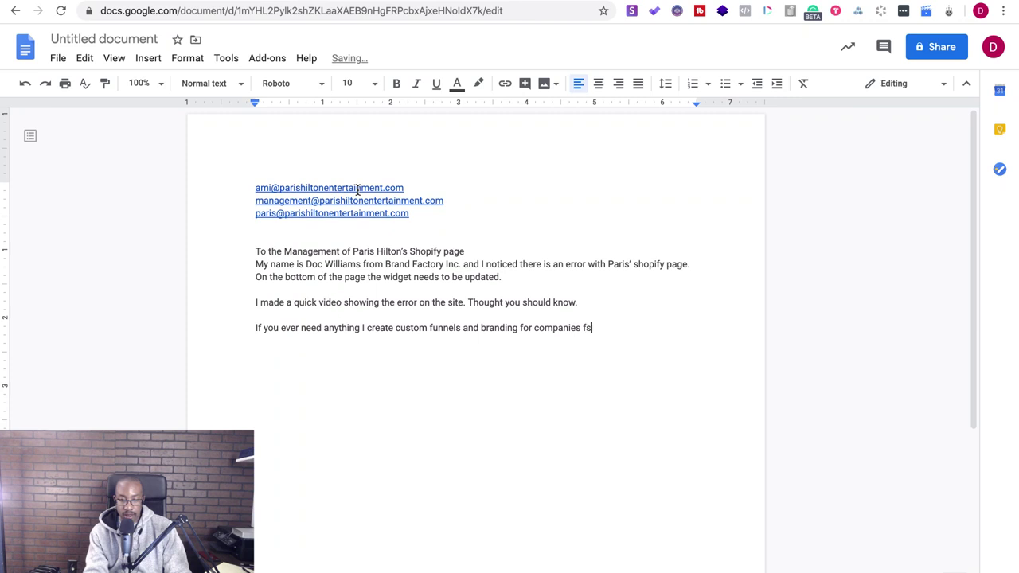
pyautogui.press('BackSpace')
pyautogui.press('BackSpace')
# - Finish the services sentence crediting companies such as VaynerMedia and content for ESPN
pyautogui.write('such as VaynerMedia and')
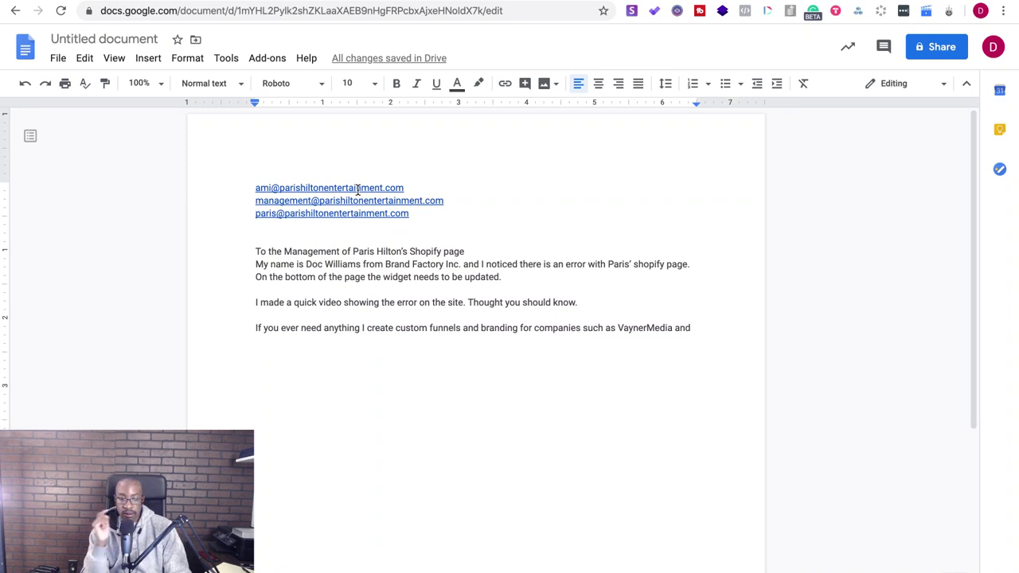
pyautogui.write('content')
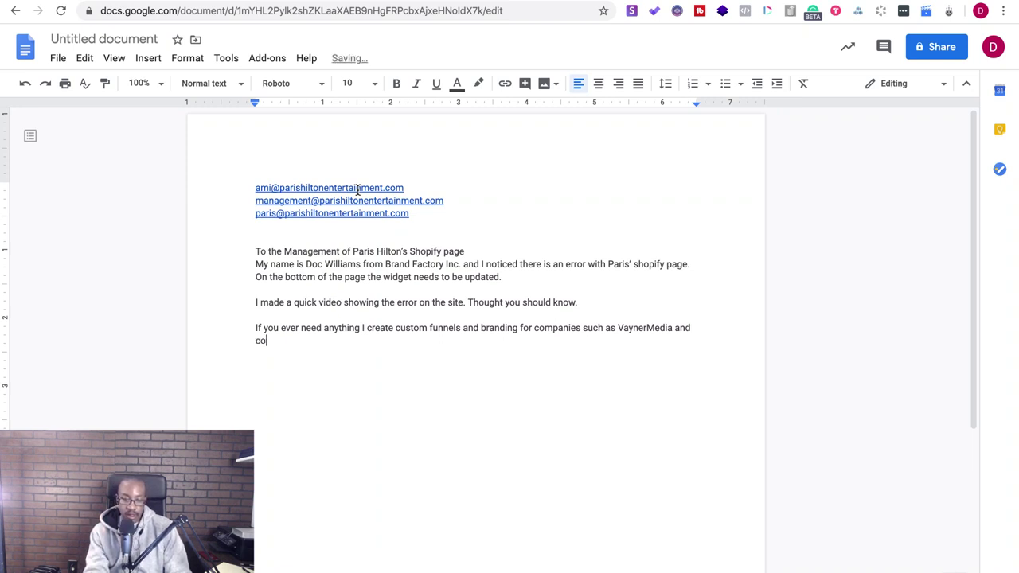
pyautogui.write(' for ESPN.')
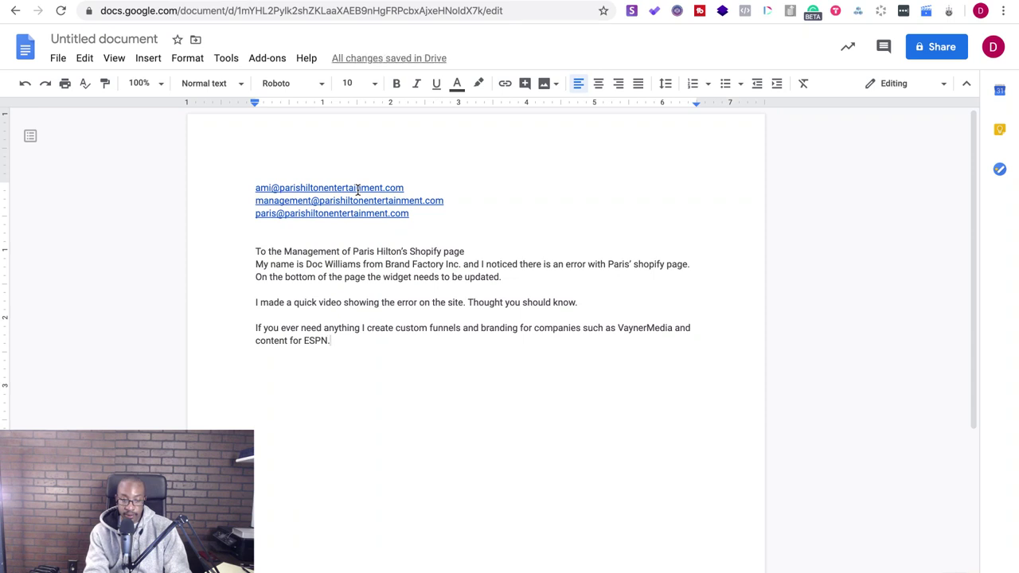
pyautogui.press('Return')
pyautogui.press('Return')
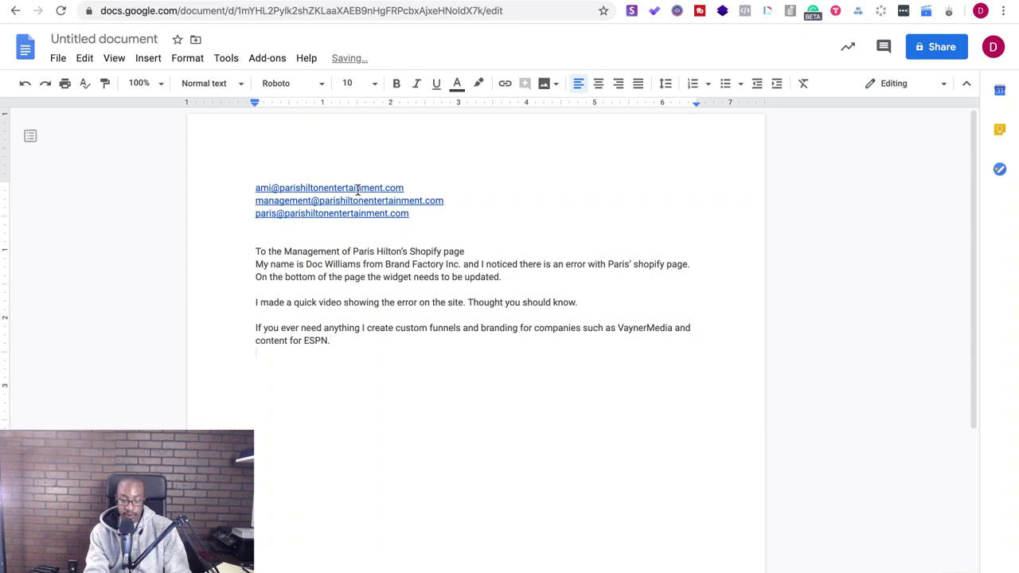
# - Add the VaynerMedia project link line, 'Take care and have a great day!', and the sign-off
pyautogui.write('Here is a link to')
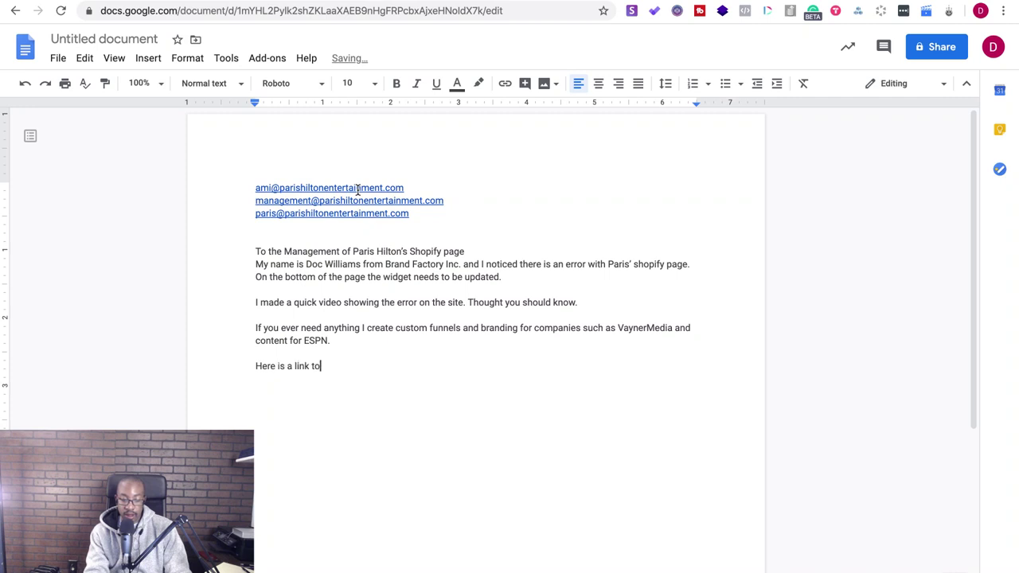
pyautogui.write(' my latest pro')
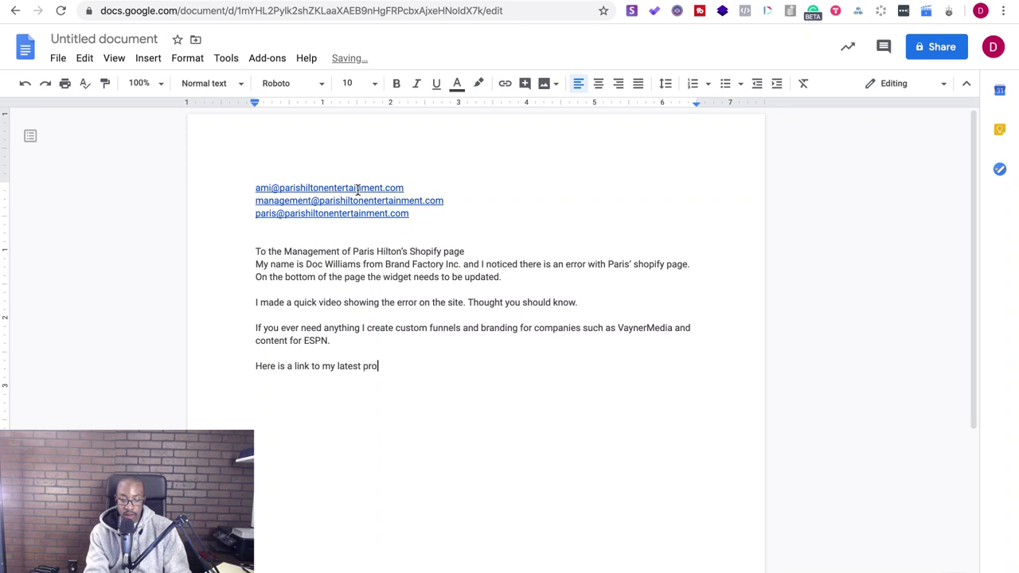
pyautogui.write('ject with VaynerMedia')
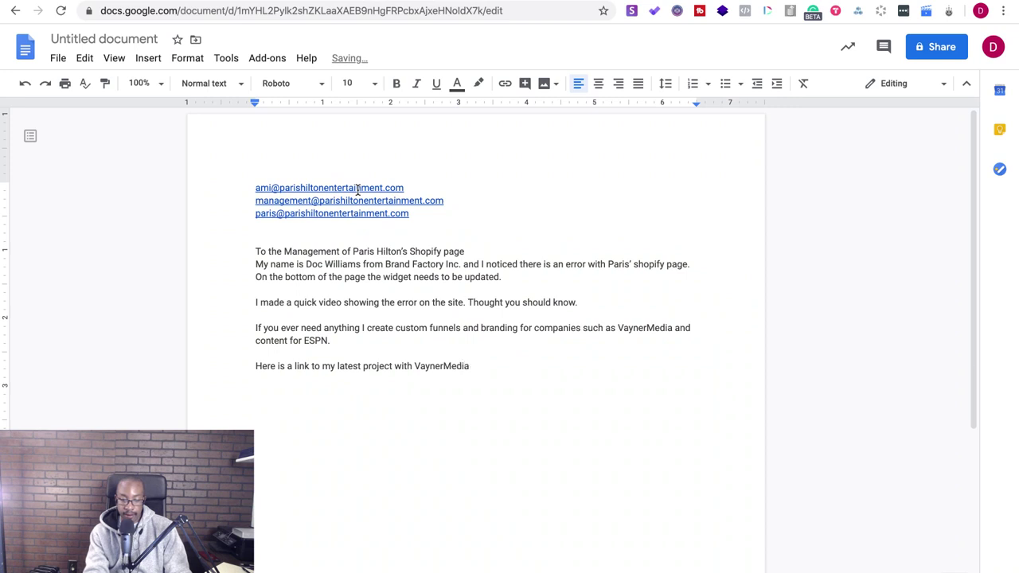
pyautogui.press('Return')
pyautogui.press('Return')
pyautogui.write('Take ar')
pyautogui.press('BackSpace')
pyautogui.write('care and have a ')
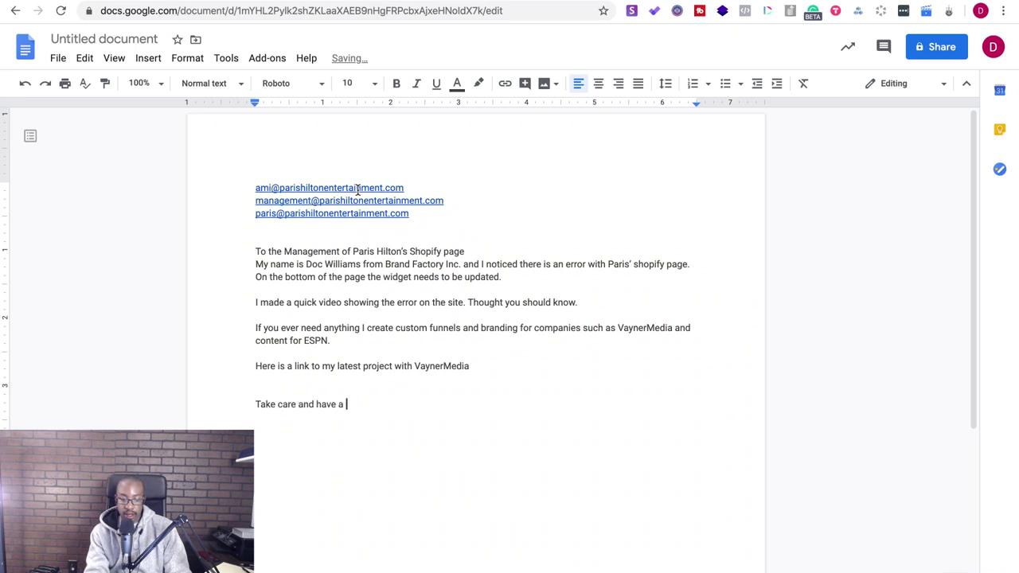
pyautogui.write('great day')
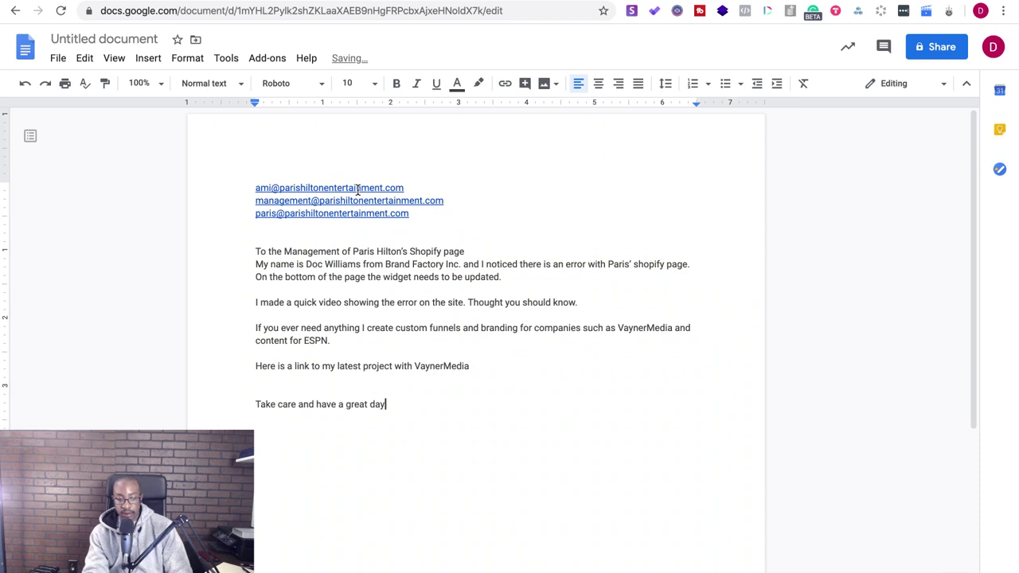
pyautogui.write('!')
pyautogui.press('Return')
pyautogui.press('Return')
pyautogui.write('- D')
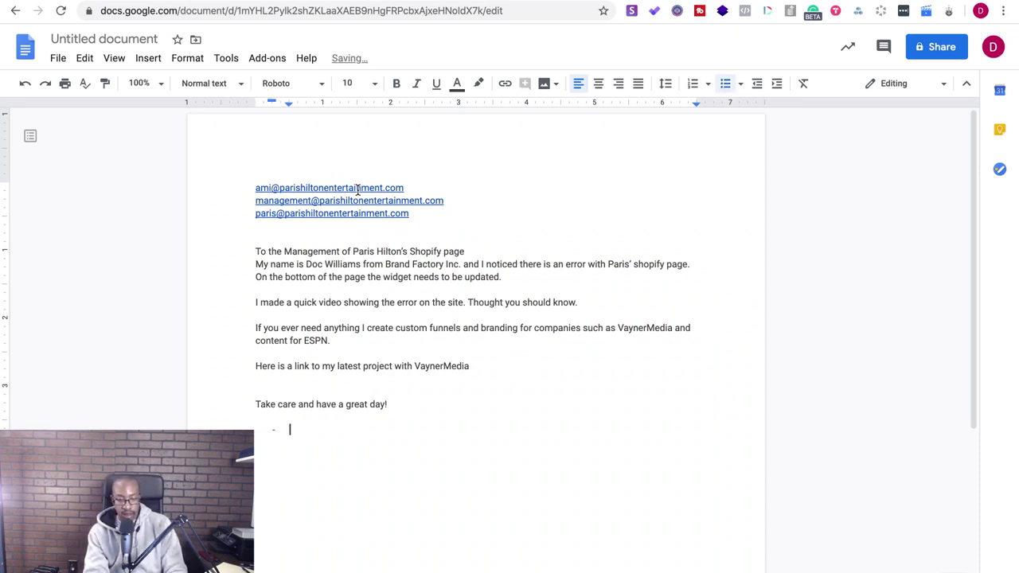
pyautogui.press('BackSpace')
pyautogui.press('BackSpace')
pyautogui.press('BackSpace')
pyautogui.write('-Doc')
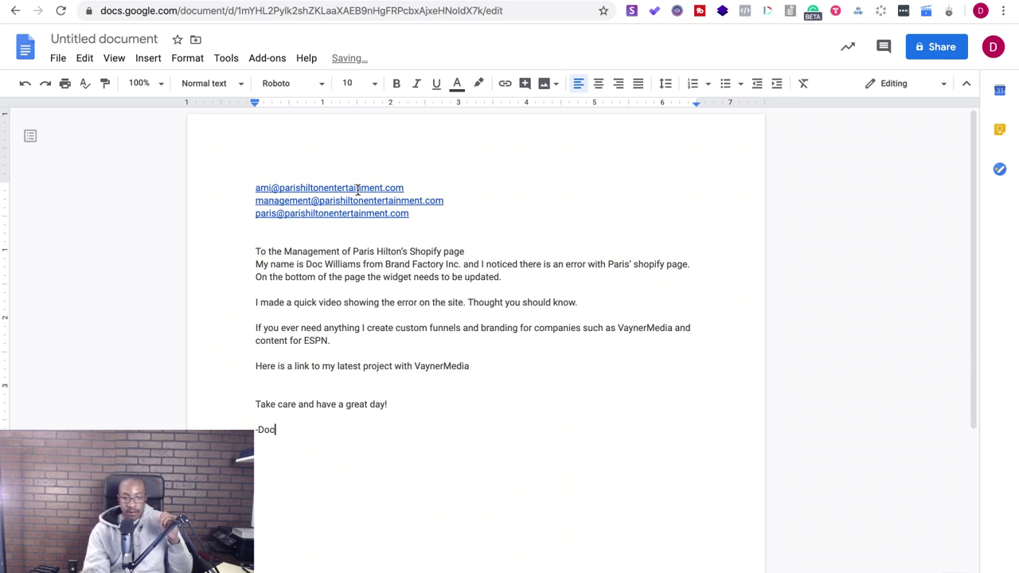
# - Add a colon and a blank line after the greeting
pyautogui.click(465, 251)
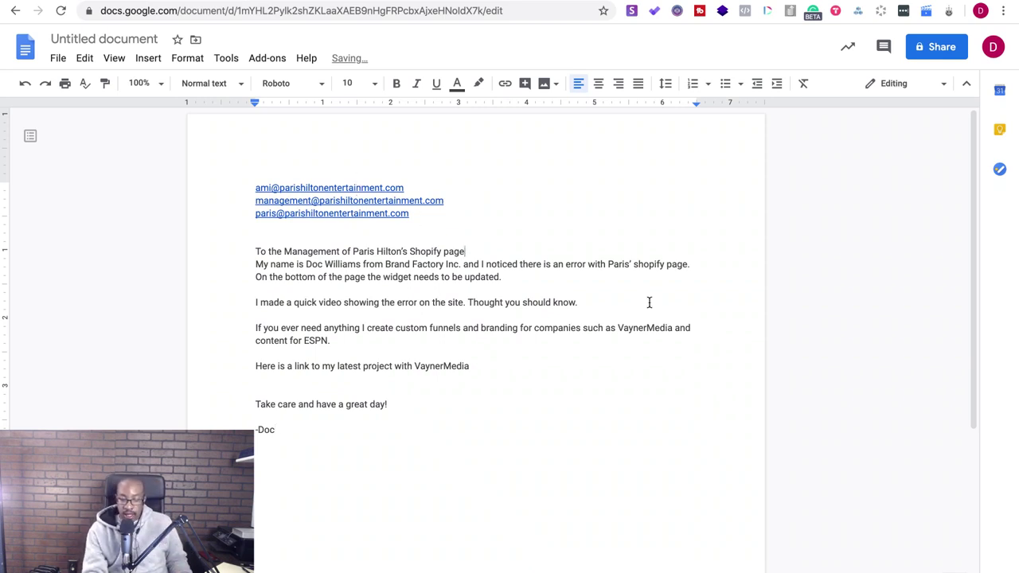
pyautogui.write(':')
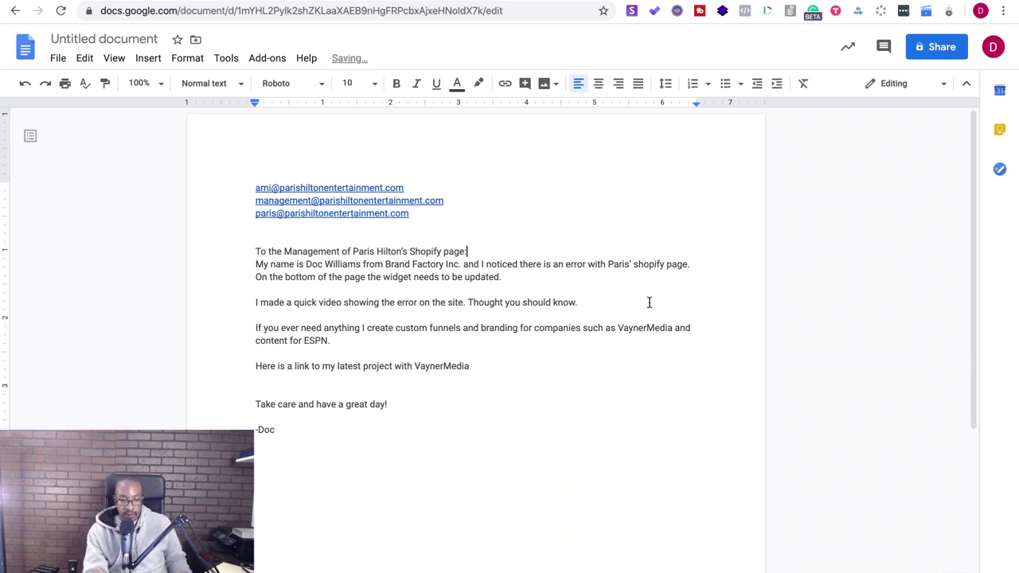
pyautogui.press('Return')
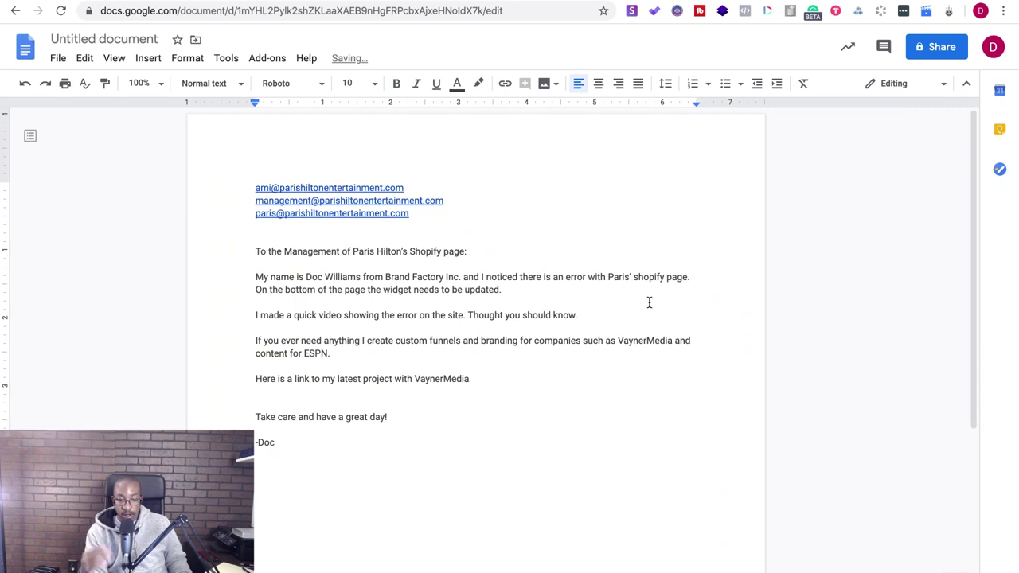
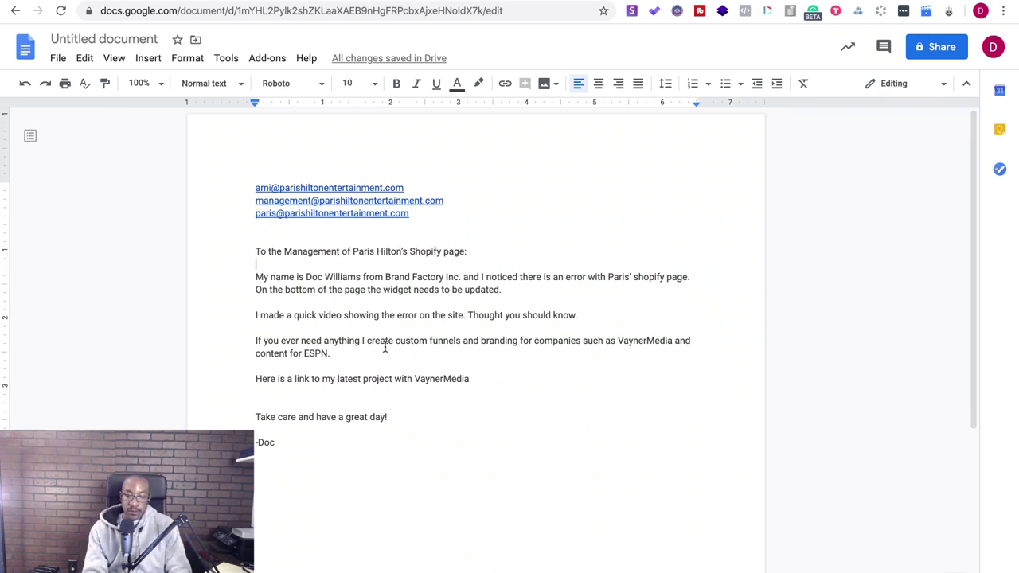
# - Replace the ESPN wording with 'worked with artists such as Lil Skies (signed to Rock Nation).'
pyautogui.moveTo(350, 354)
pyautogui.mouseDown()
pyautogui.moveTo(323, 355)
pyautogui.moveTo(346, 355)
pyautogui.mouseUp()
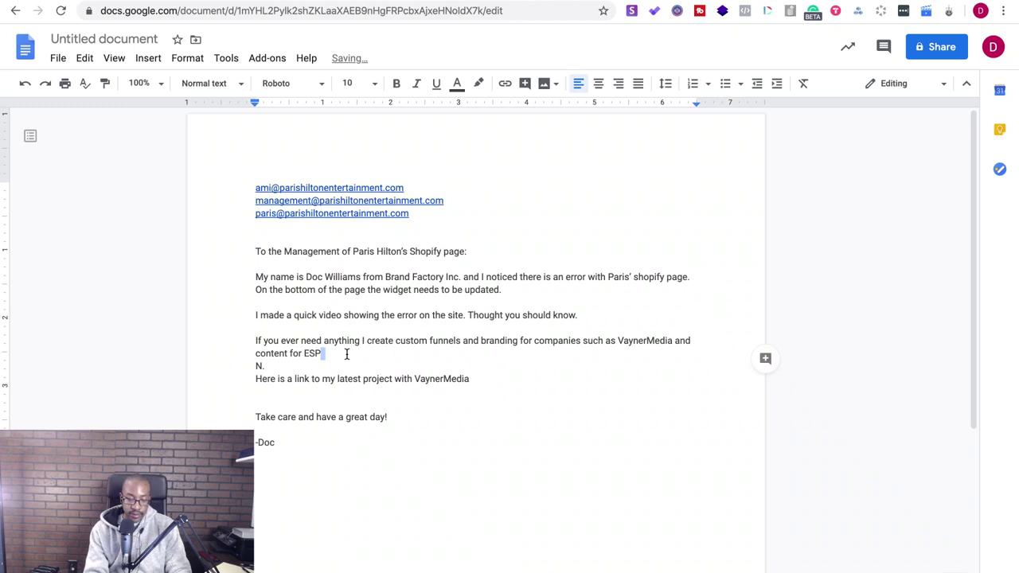
pyautogui.hotkey('ctrl', 'z')
pyautogui.press('BackSpace')
pyautogui.press('BackSpace')
pyautogui.press('BackSpace')
pyautogui.press('BackSpace')
pyautogui.press('BackSpace')
pyautogui.press('BackSpace')
pyautogui.press('BackSpace')
pyautogui.press('BackSpace')
pyautogui.press('BackSpace')
pyautogui.press('BackSpace')
pyautogui.press('BackSpace')
pyautogui.press('BackSpace')
pyautogui.press('BackSpace')
pyautogui.press('BackSpace')
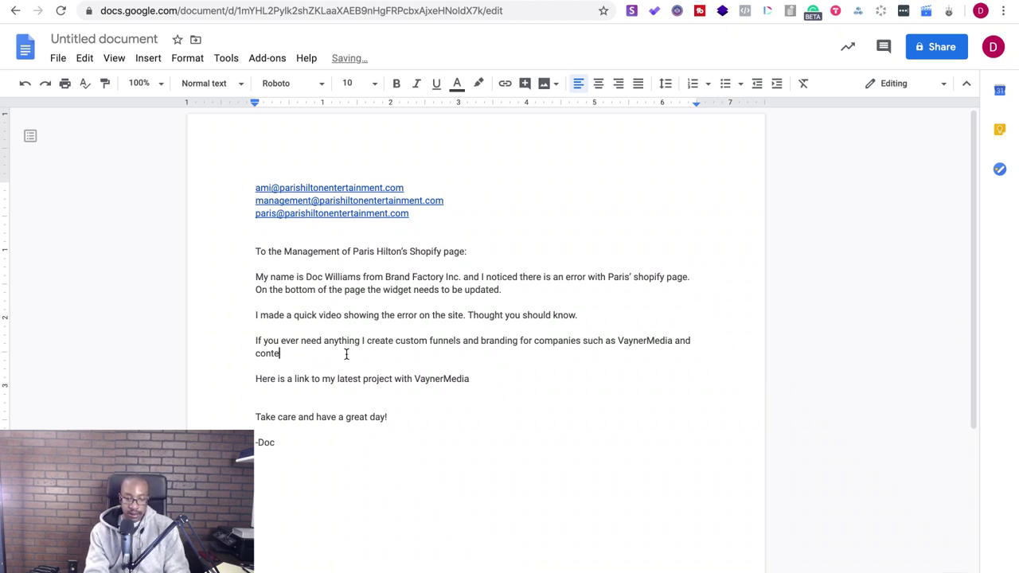
pyautogui.press('BackSpace')
pyautogui.press('BackSpace')
pyautogui.write('worked with artists such ')
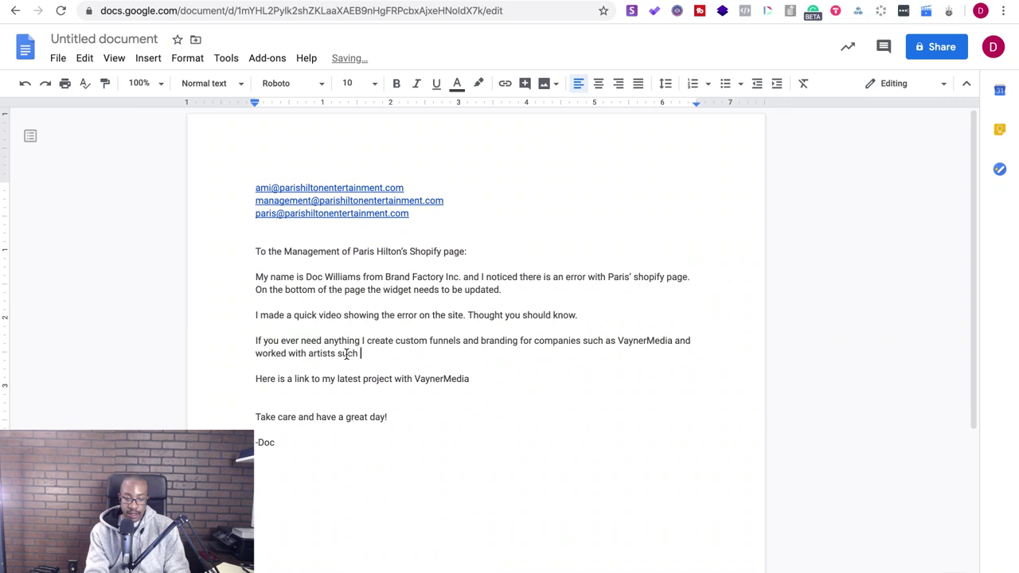
pyautogui.write('as Lil ')
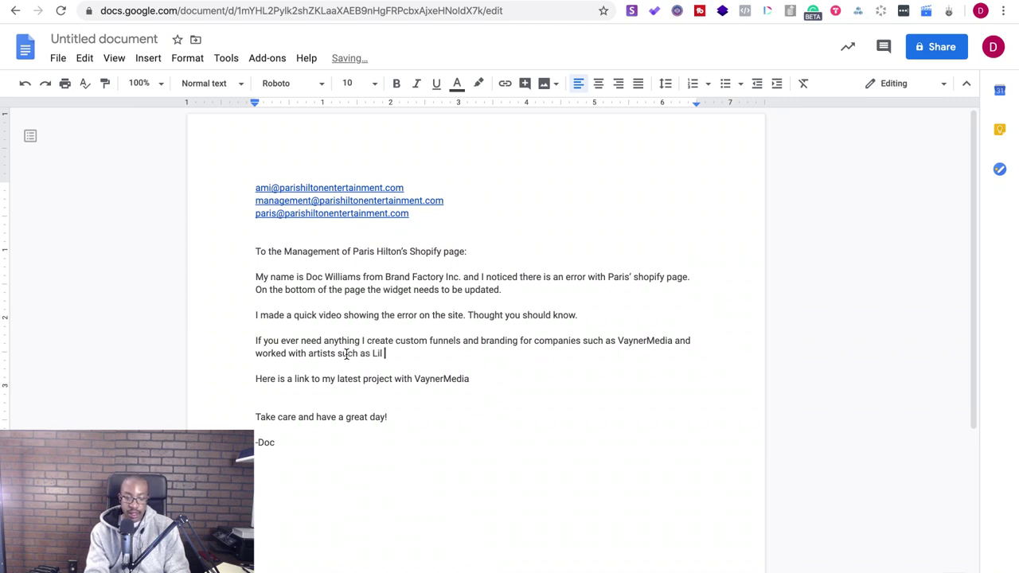
pyautogui.write('Skies (signed to Rock Nation).')
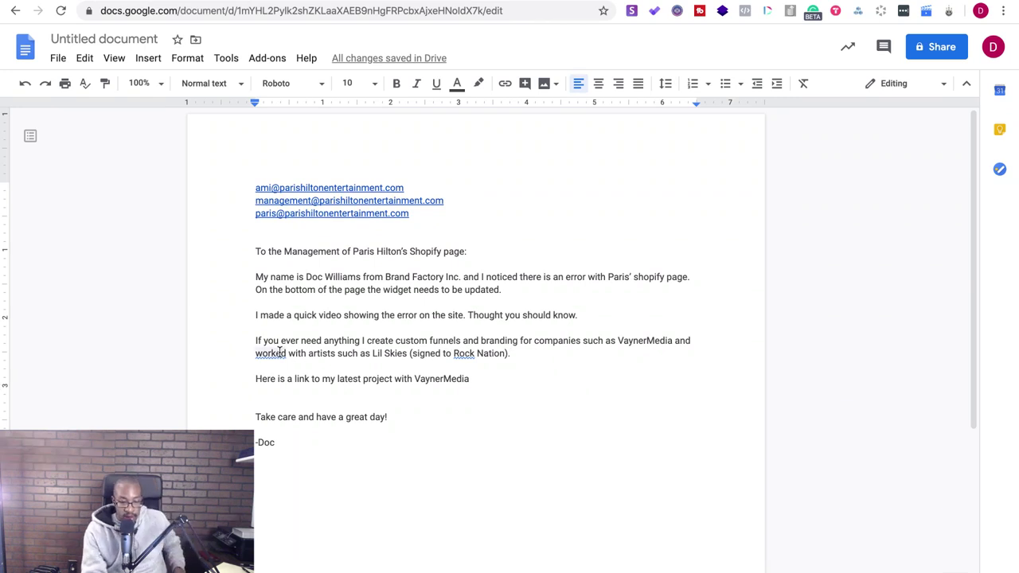
# - Accept the spelling suggestion changing 'worked' to 'work' and remove the extra empty line
pyautogui.click(280, 353)
pyautogui.click(272, 337)
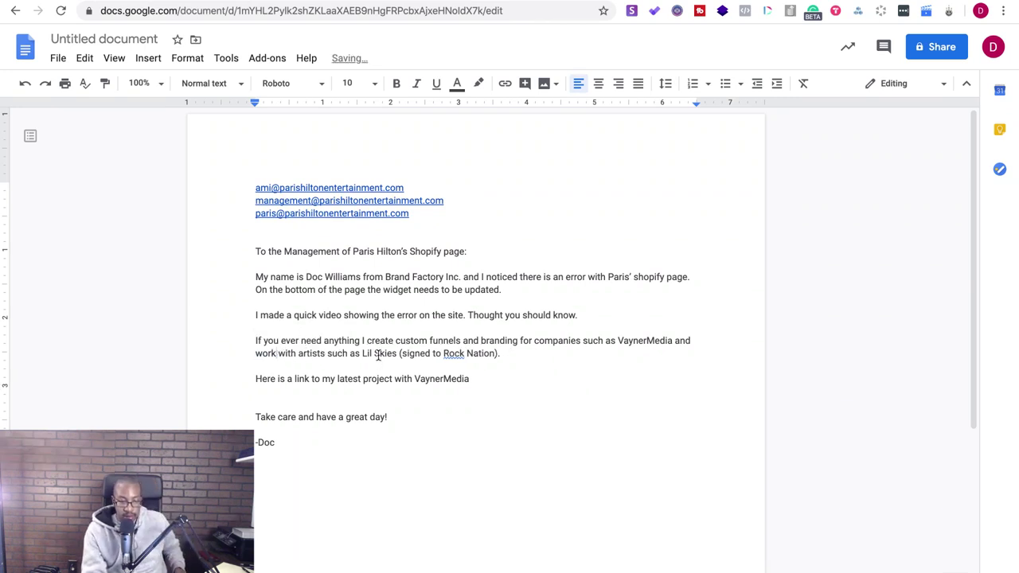
pyautogui.click(298, 393)
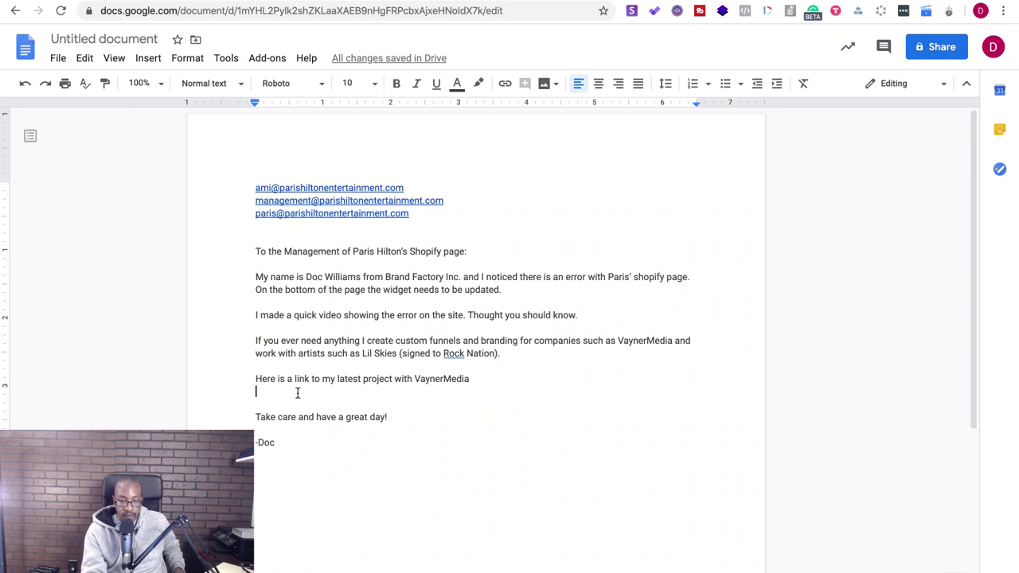
pyautogui.press('BackSpace')
# - Search Google for 'lil skies record label' and scroll down through the results
pyautogui.hotkey('ctrl', 'Tab')
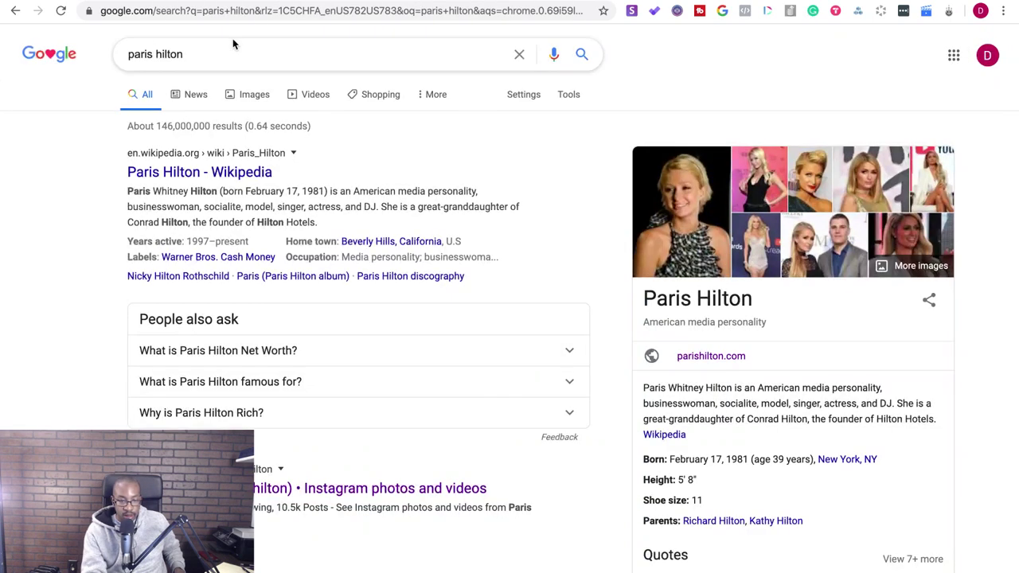
pyautogui.moveTo(231, 55); pyautogui.dragTo(60, 55)
pyautogui.write('li')
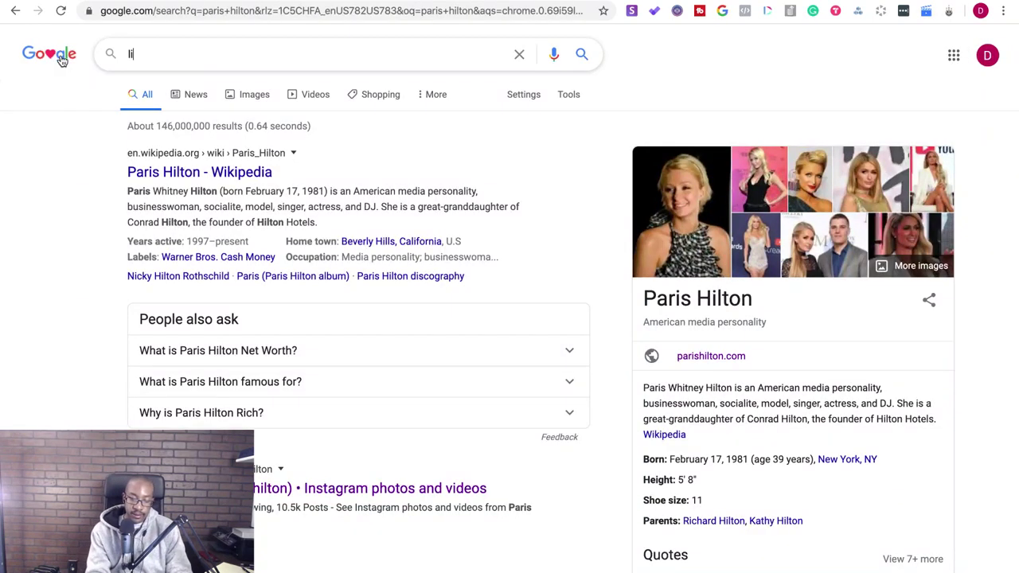
pyautogui.write('l skies')
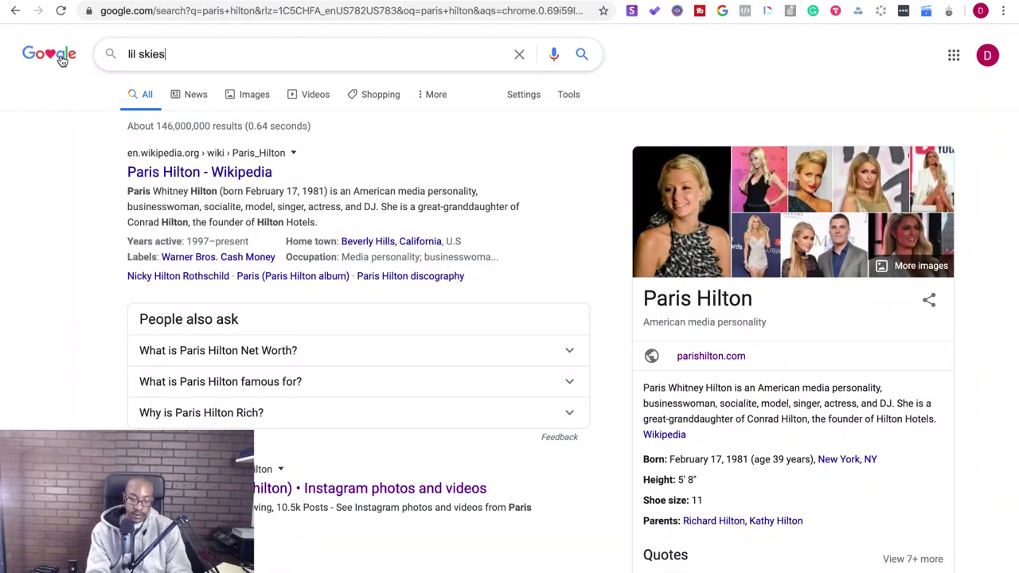
pyautogui.write(' sq')
pyautogui.press('BackSpace')
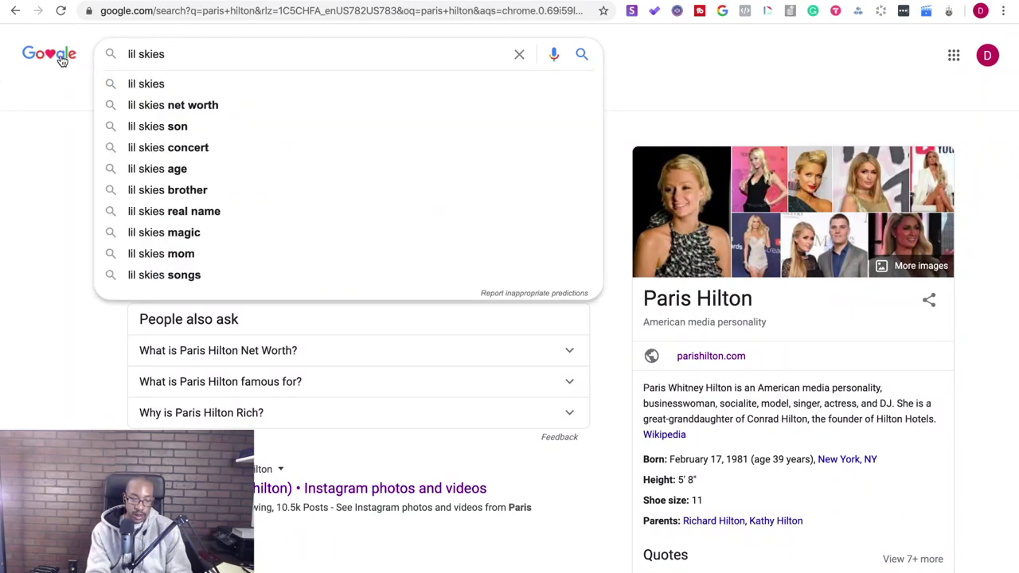
pyautogui.write('rec')
pyautogui.write('label')
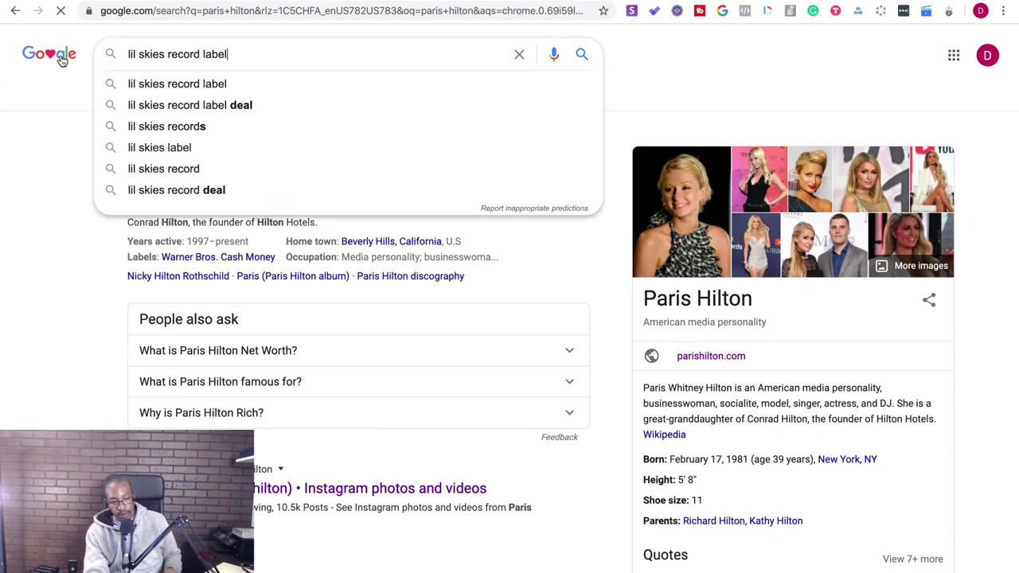
pyautogui.press('Return')
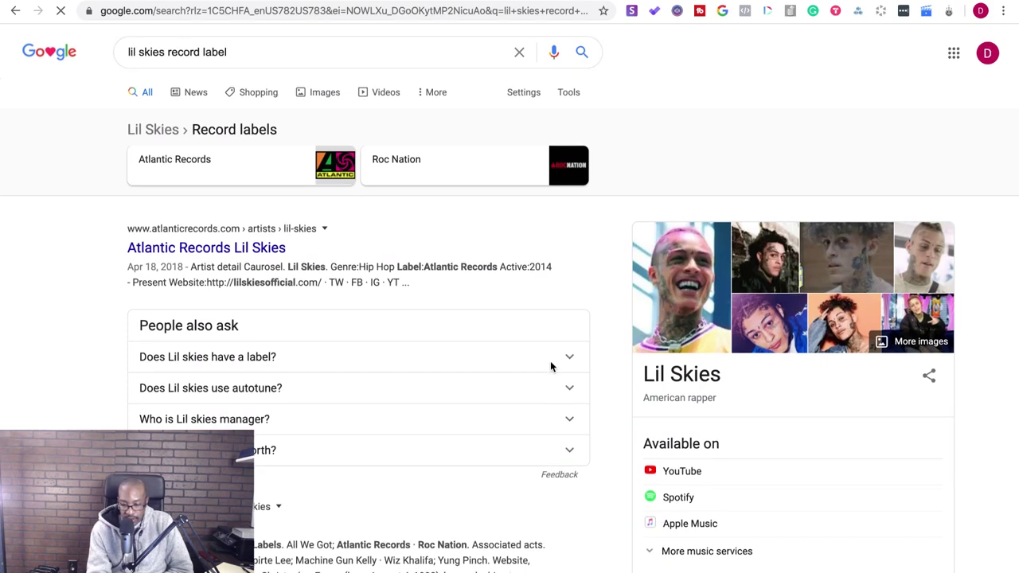
pyautogui.scroll(-4, 550, 367)
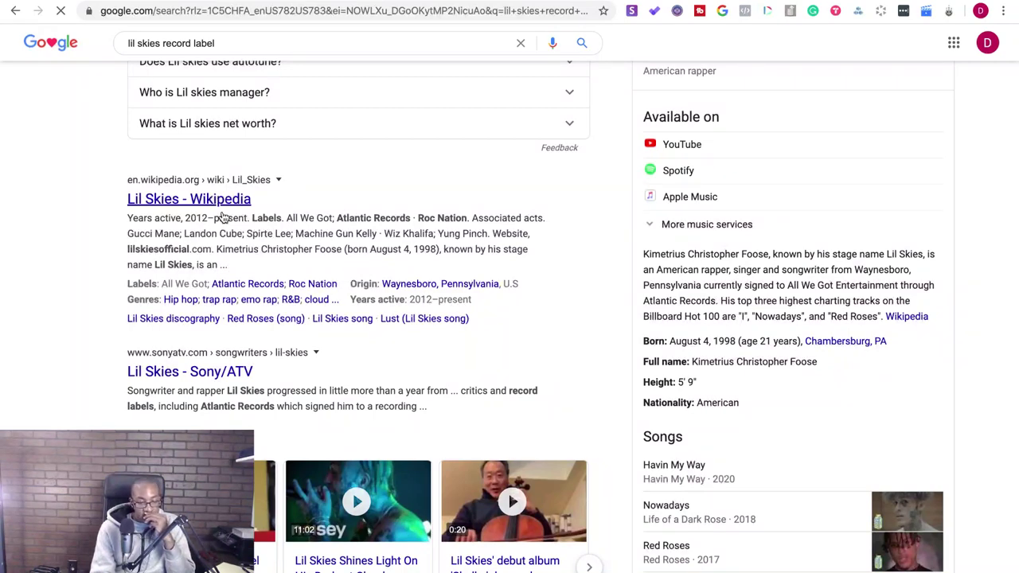
# - Leave full screen and use Mission Control to bring forward the Chrome window showing LinkedIn
pyautogui.moveTo(44, 4)
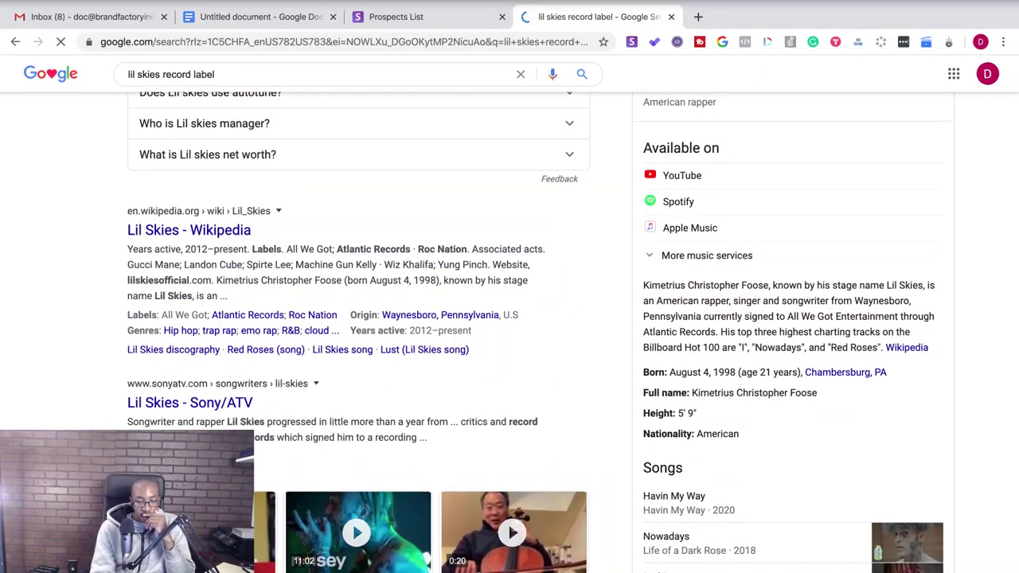
pyautogui.press('ctrl+super+f')
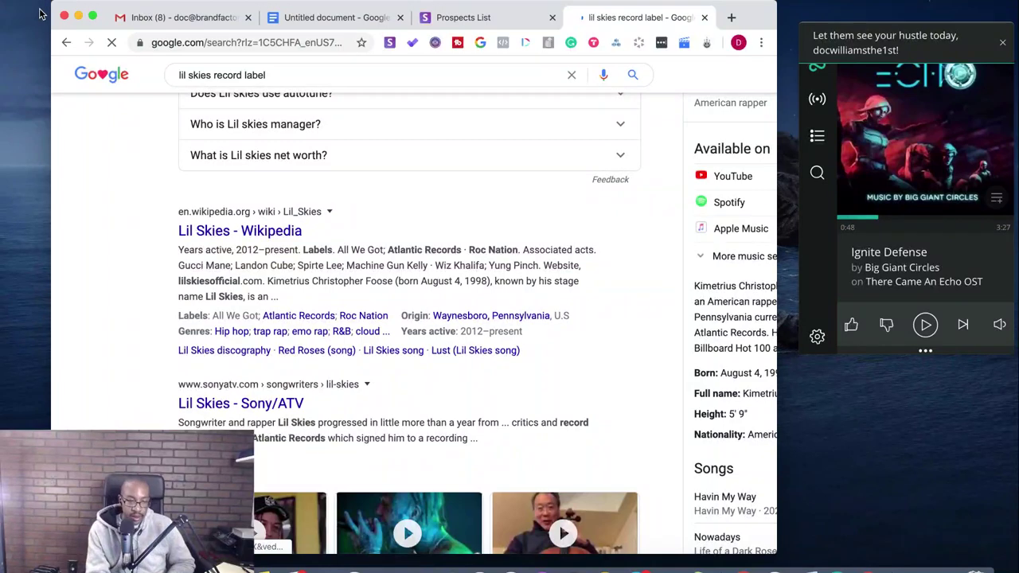
pyautogui.click(78, 17)
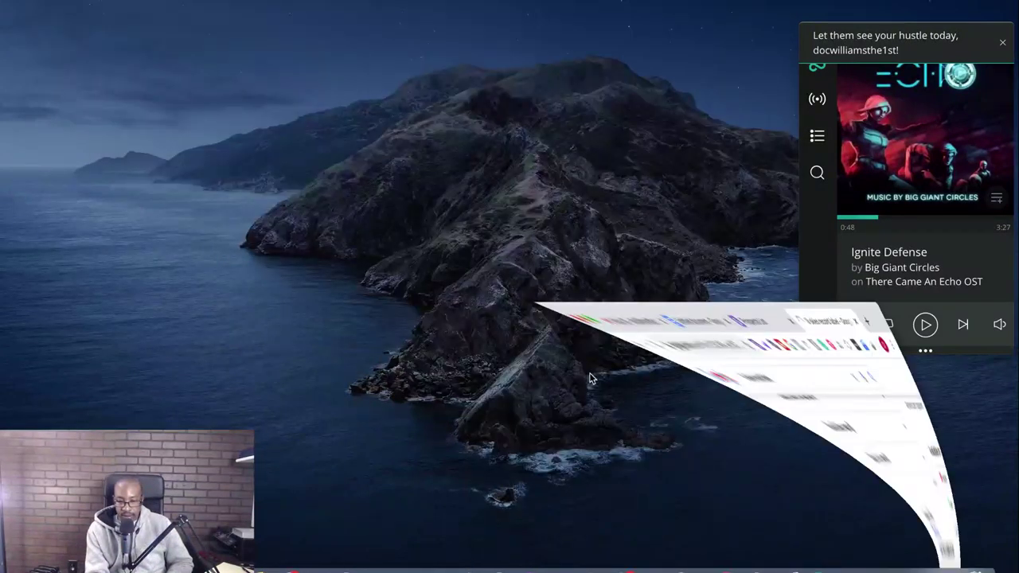
pyautogui.click(916, 567)
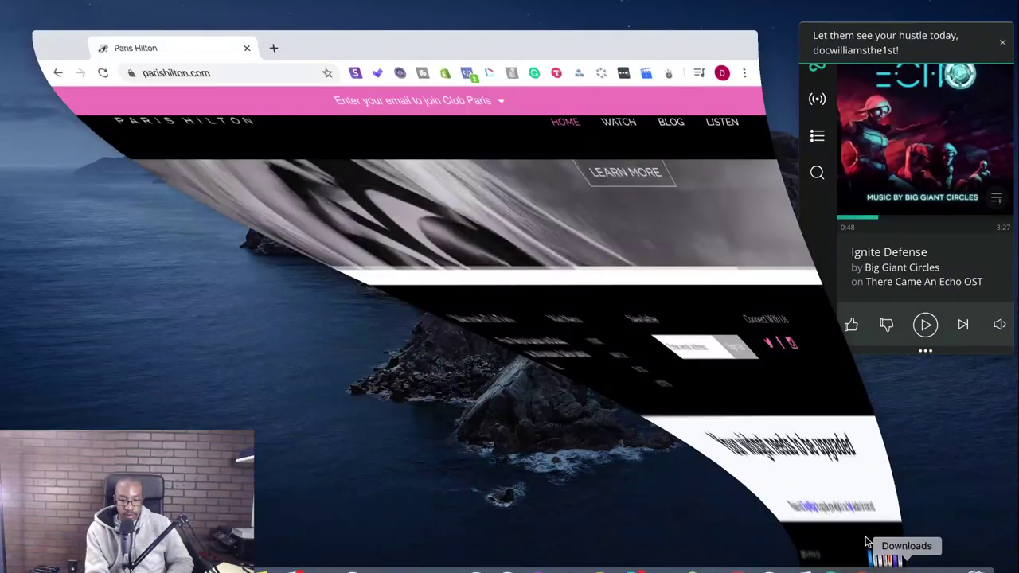
pyautogui.click(60, 30)
pyautogui.hotkey('ctrl', 'Up')
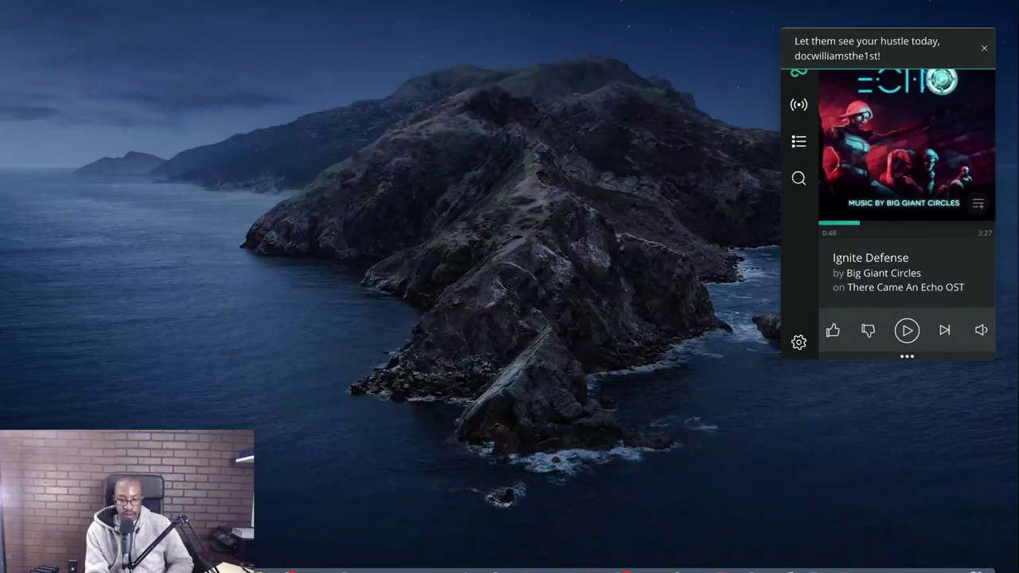
pyautogui.click(587, 6)
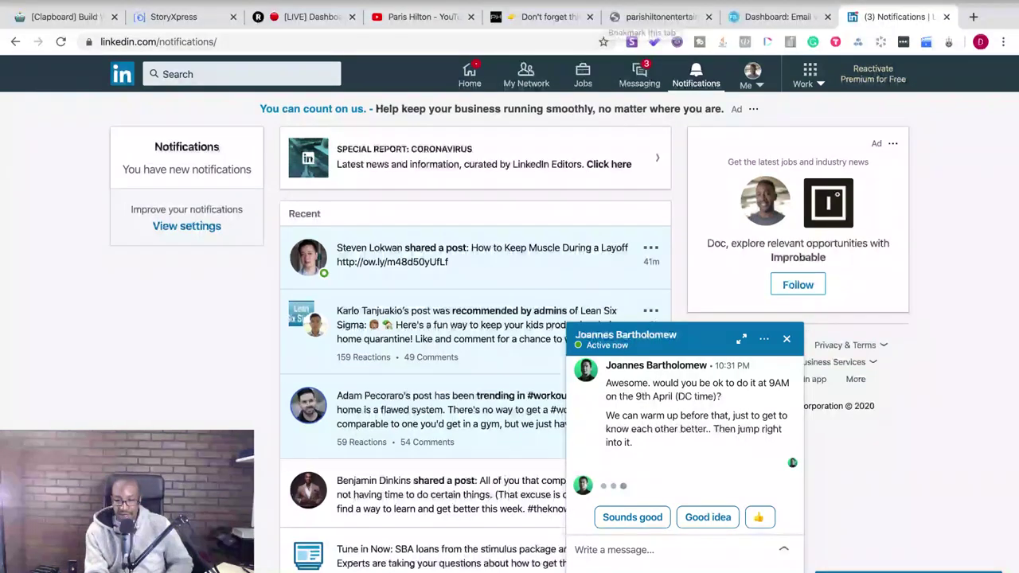
# - Reply in the LinkedIn chat: 'Hey man sounds good! That time works for me! Can we do 9:30 am?'
pyautogui.click(908, 1)
pyautogui.click(907, 2)
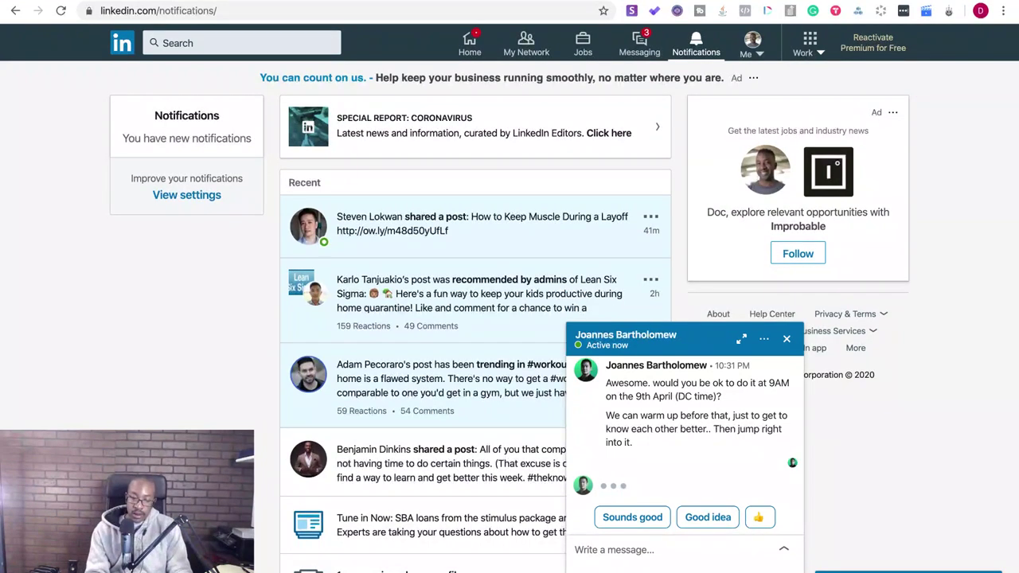
pyautogui.click(593, 549)
pyautogui.write('Hey man ')
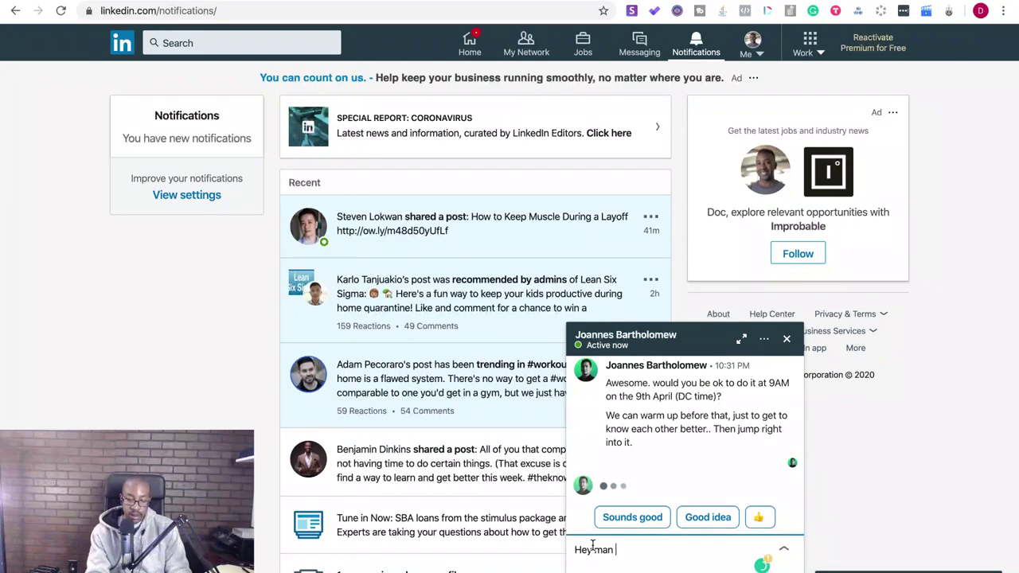
pyautogui.write('sounds good! ')
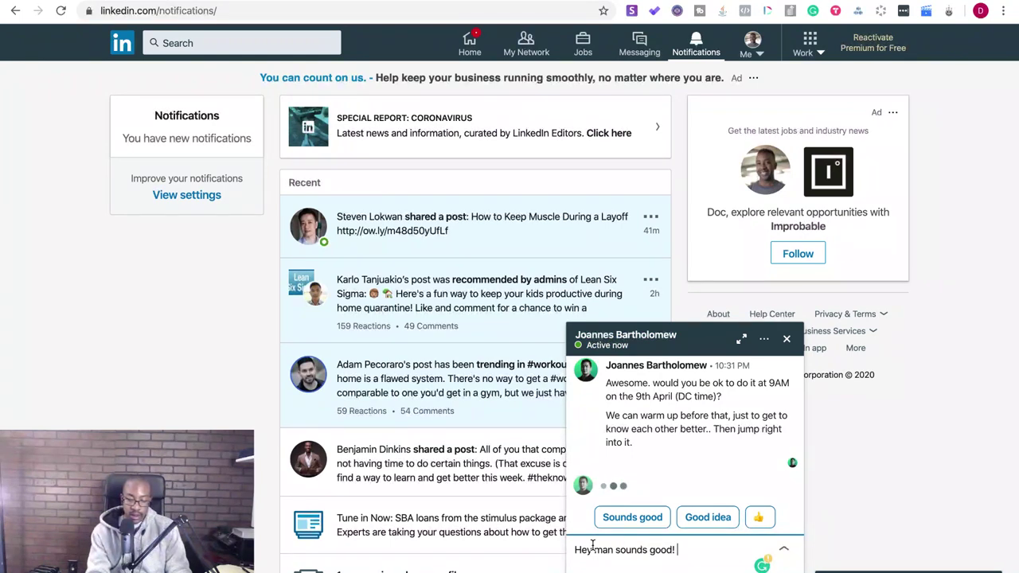
pyautogui.write('That time wo')
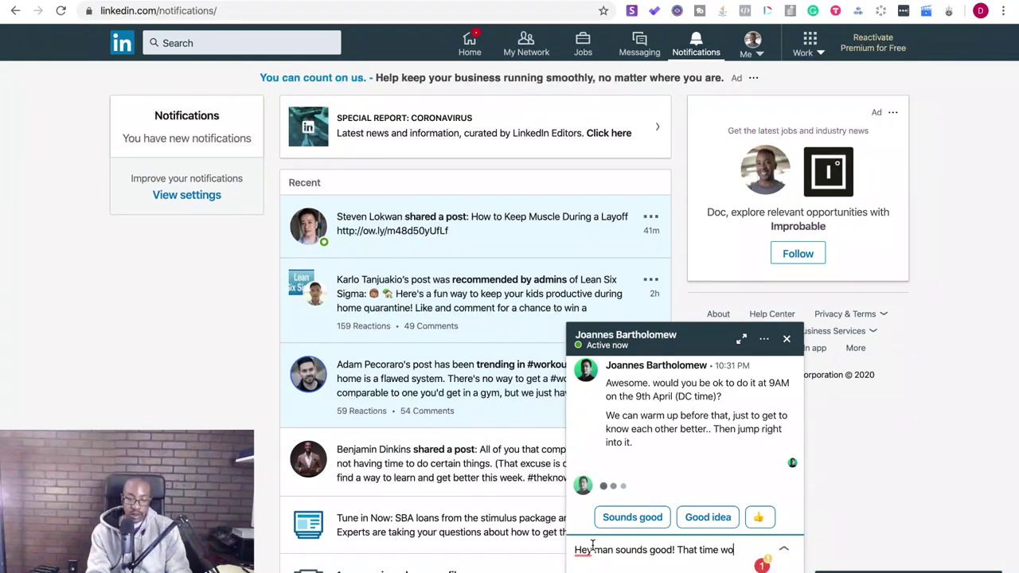
pyautogui.write('rks for me')
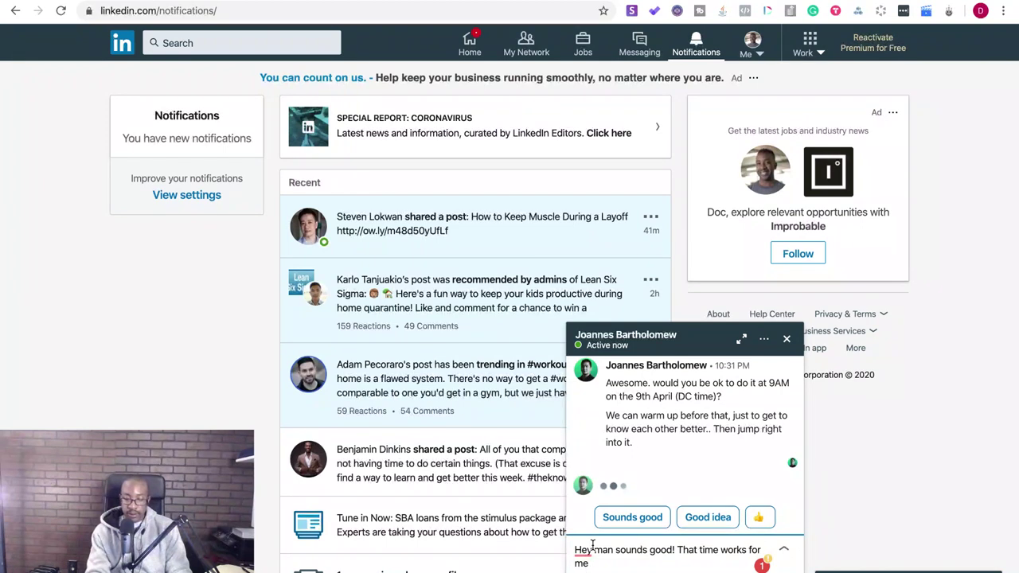
pyautogui.write('!')
pyautogui.moveTo(583, 550)
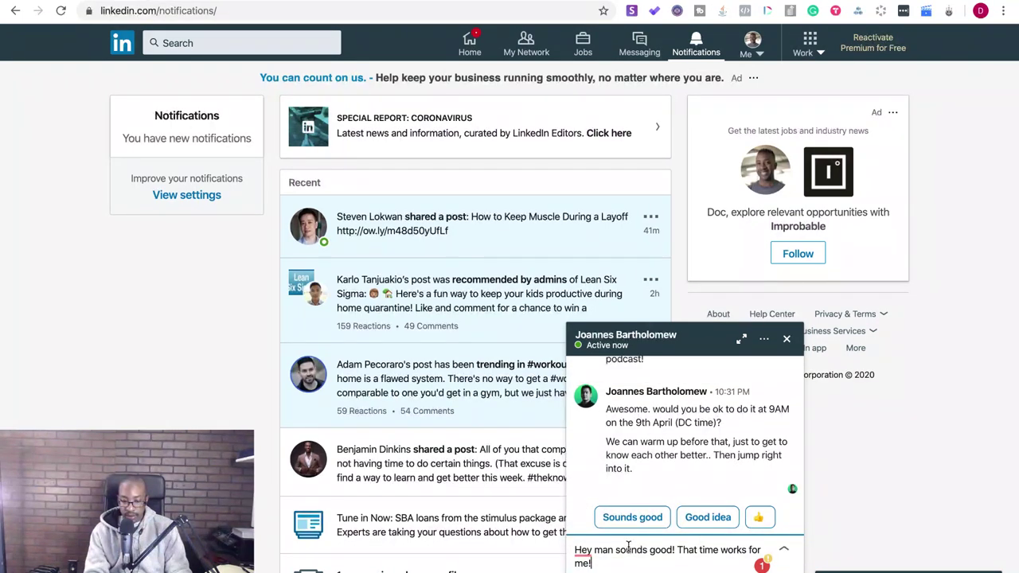
pyautogui.write('Can we do')
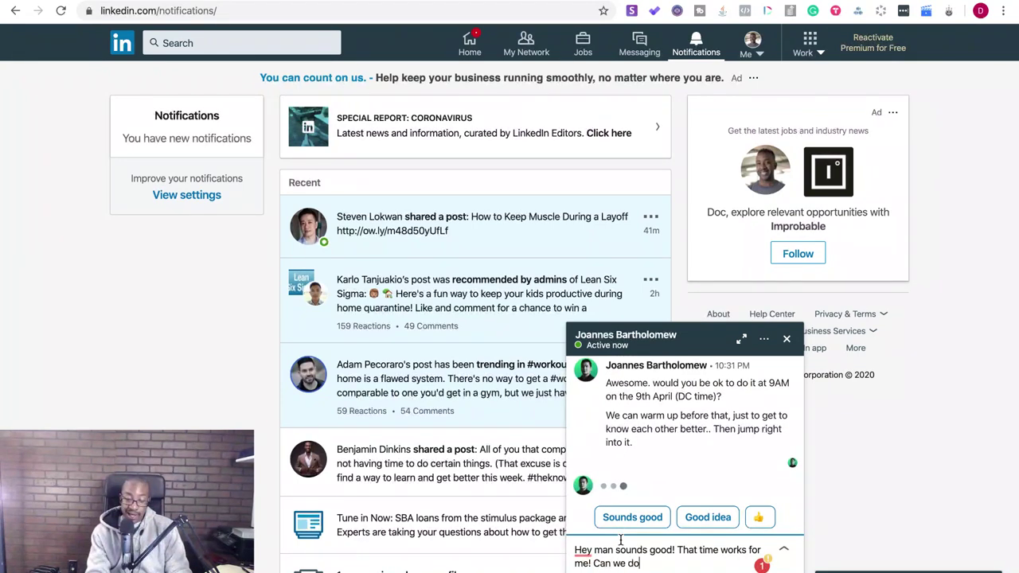
pyautogui.write(' 9:30 am')
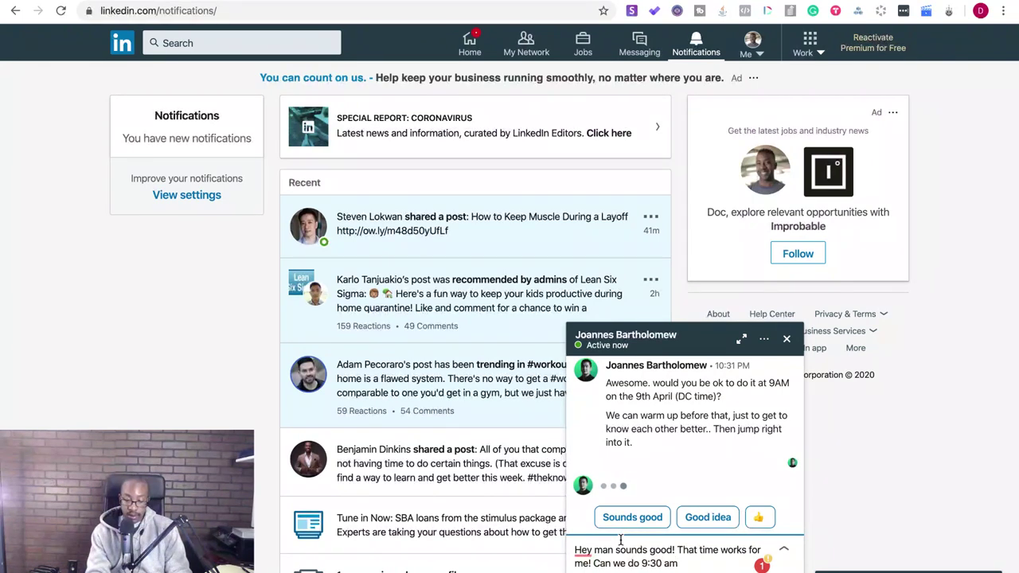
pyautogui.press('BackSpace')
pyautogui.write('?')
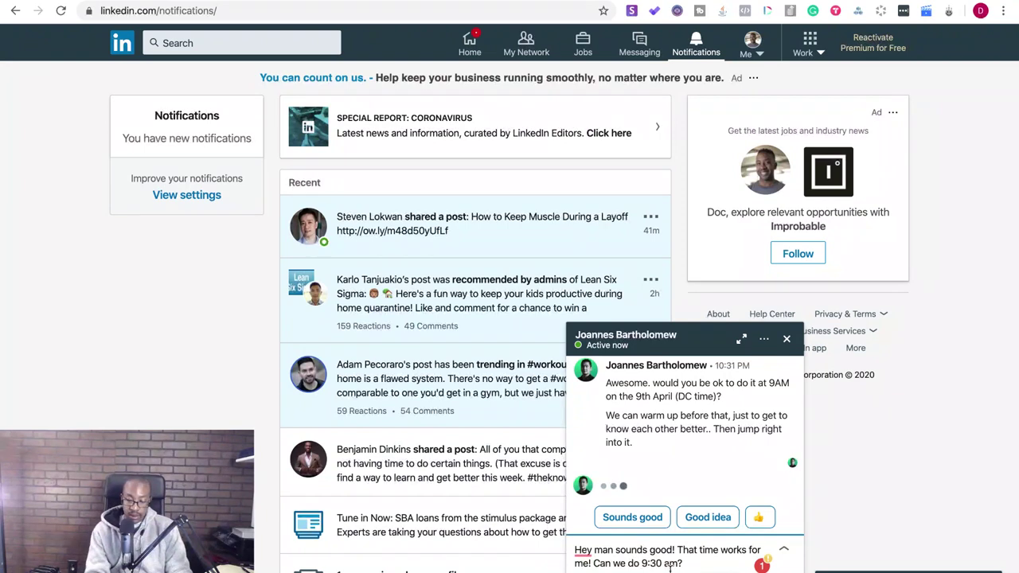
pyautogui.press('Return')
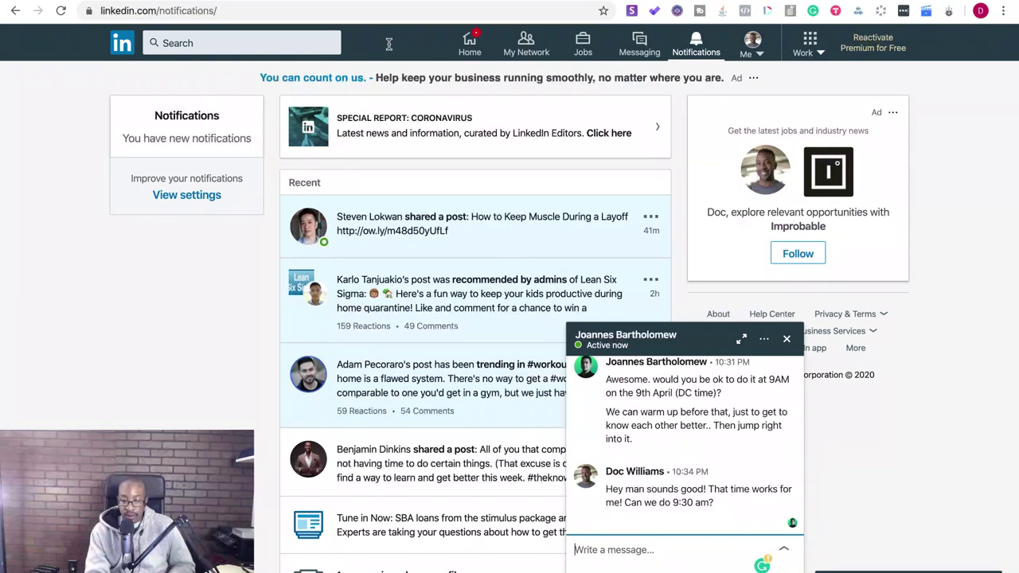
# - Pass through the Notion page, put the Lil Skies Wikipedia window full screen, then move to the letter draft
pyautogui.moveTo(38, 2)
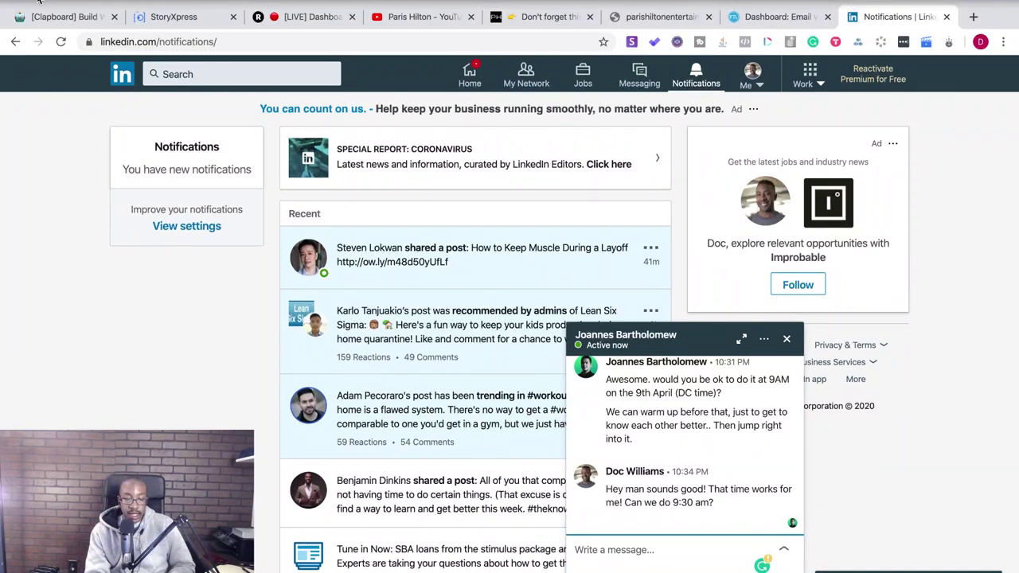
pyautogui.press('ctrl+super+f')
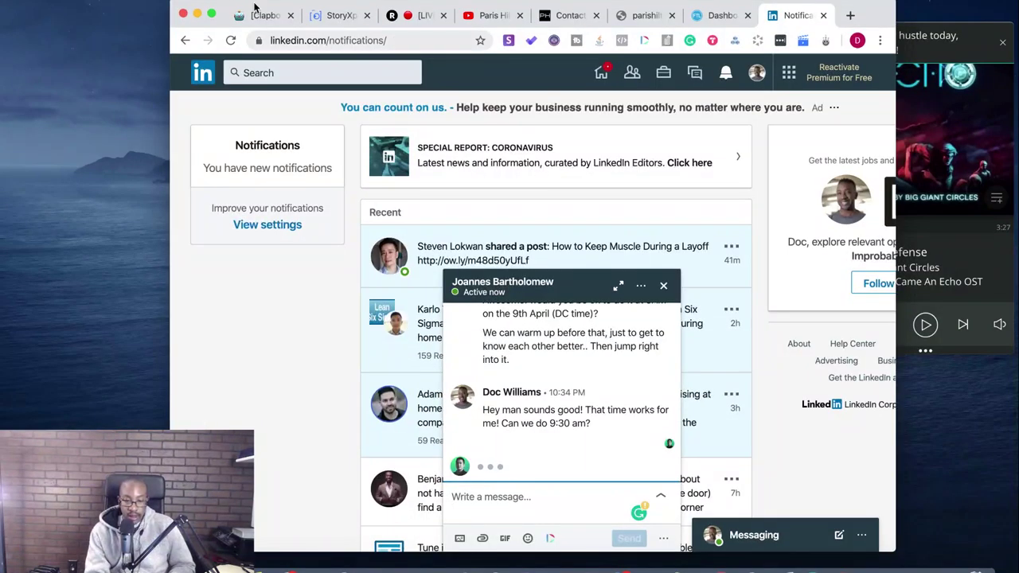
pyautogui.click(266, 16)
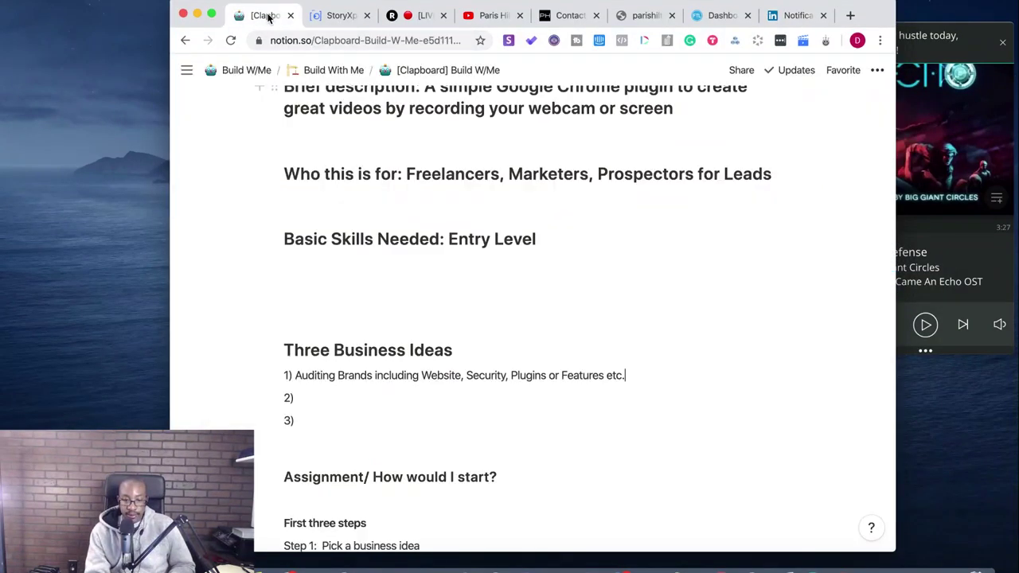
pyautogui.click(198, 15)
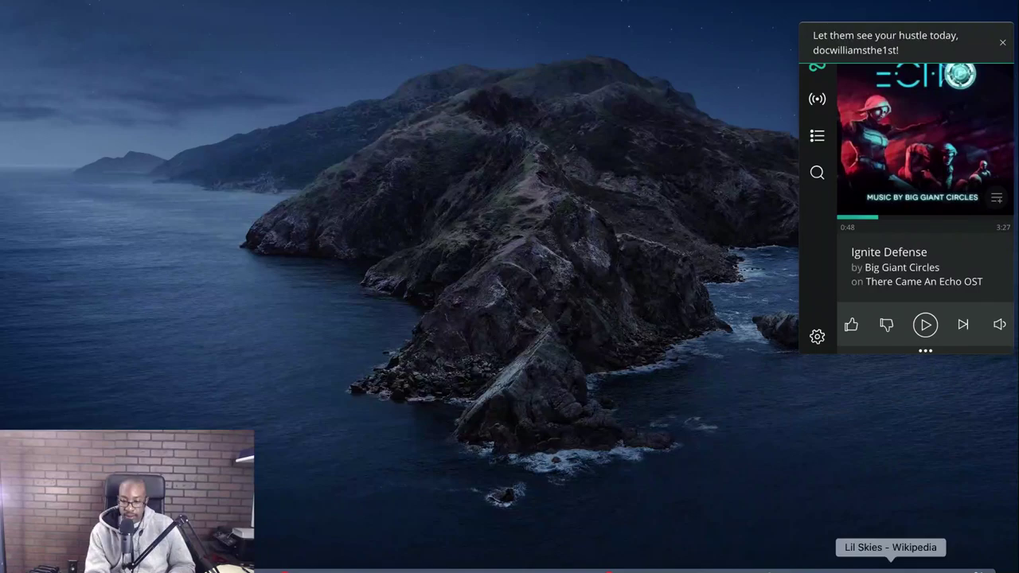
pyautogui.click(890, 568)
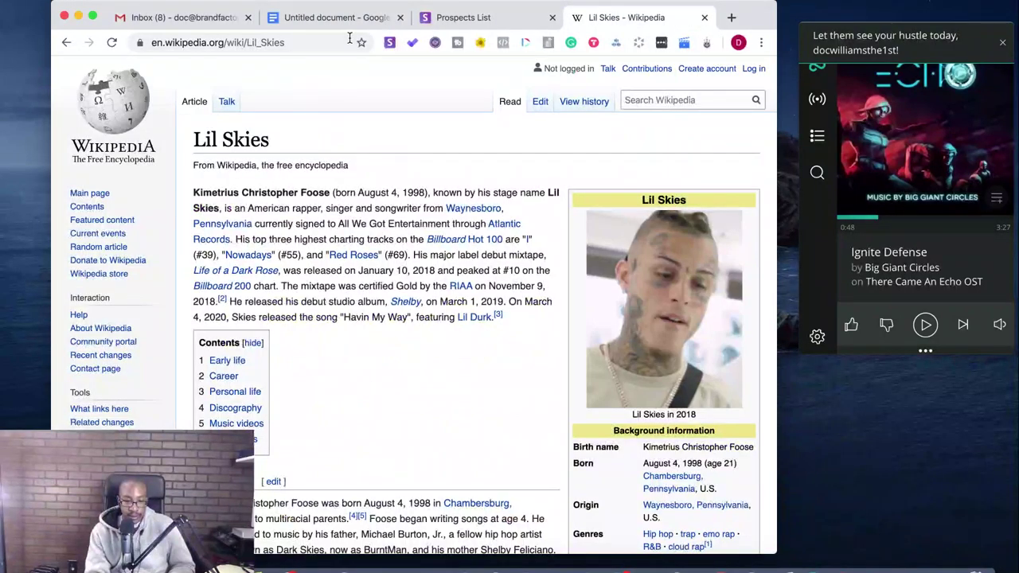
pyautogui.click(92, 16)
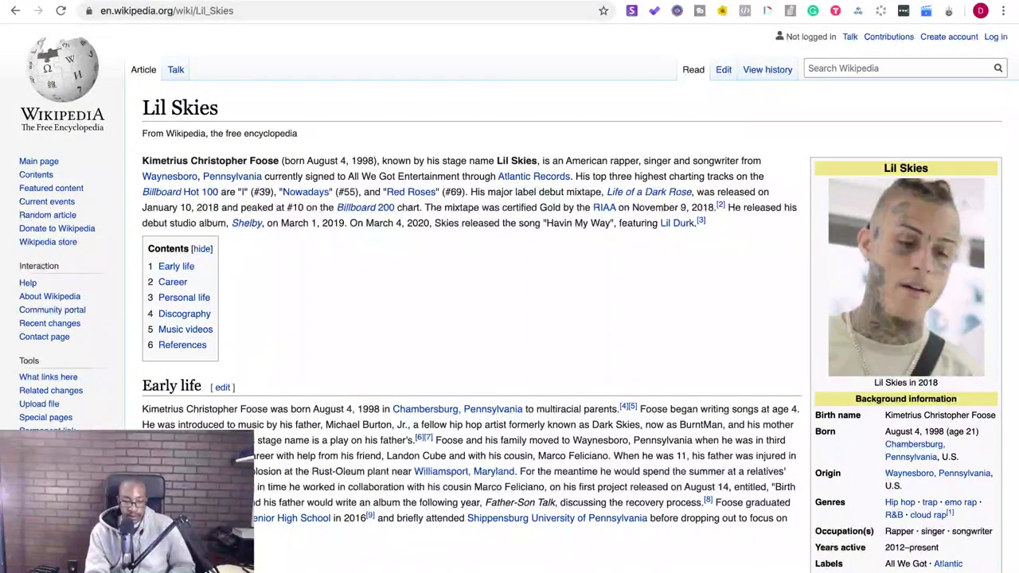
pyautogui.hotkey('ctrl', 'Right')
pyautogui.hotkey('ctrl', 'Right')
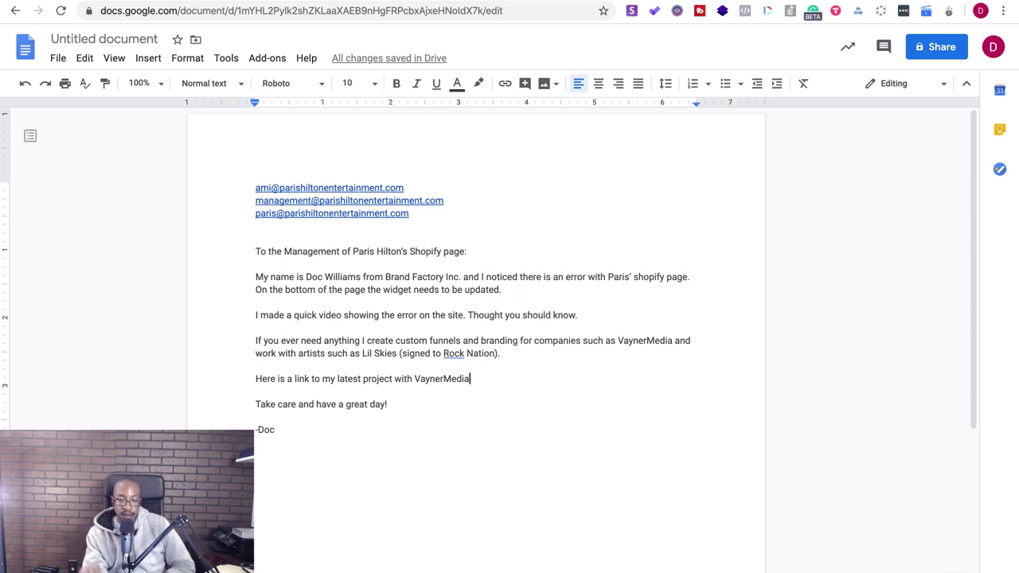
# - End the VaynerMedia sentence with a period and open a blank new tab
pyautogui.write('.')
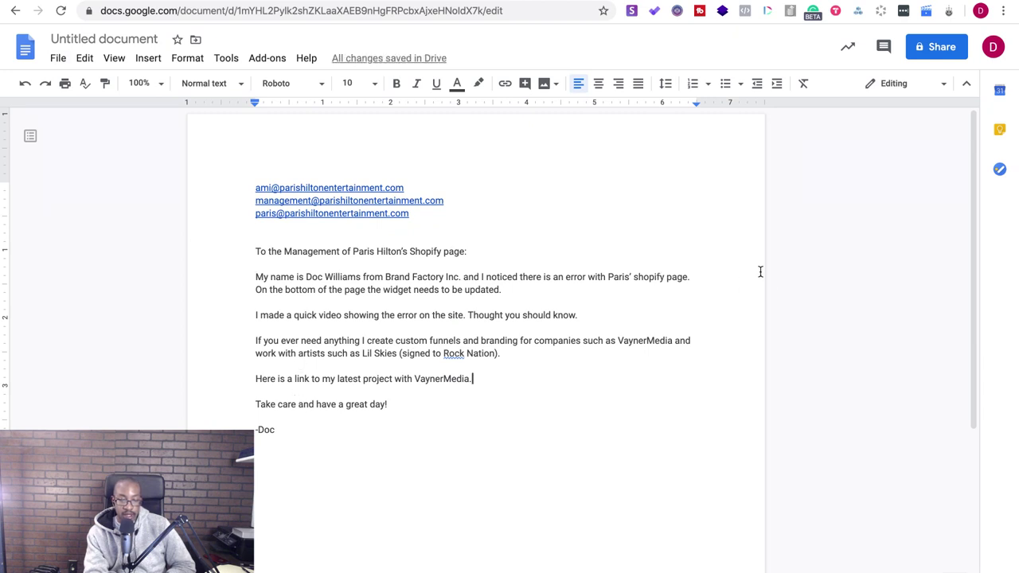
pyautogui.press('super+t')
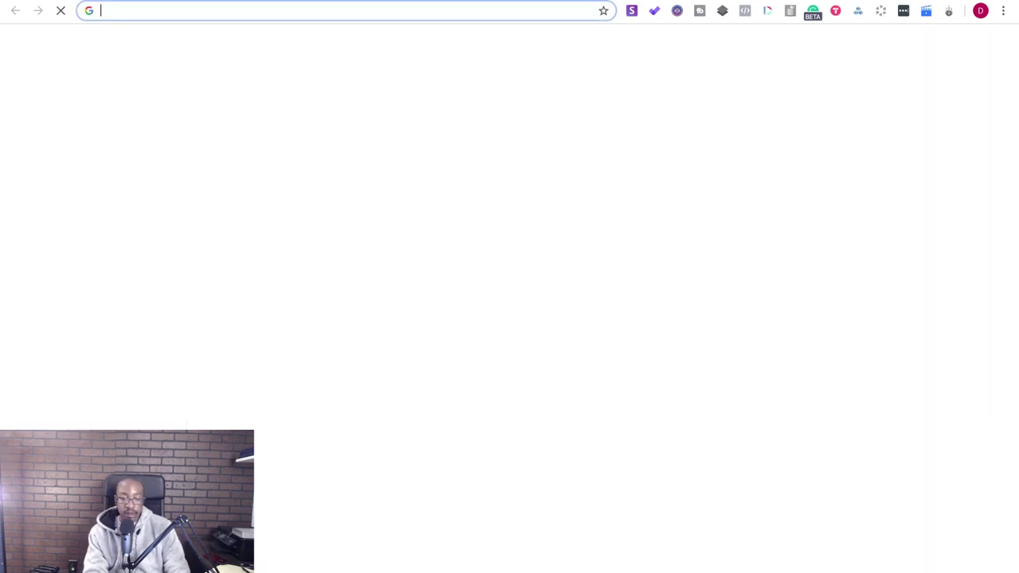
# - Go to youtube.com and search for 'garyvee content model 2.0'
pyautogui.write('you')
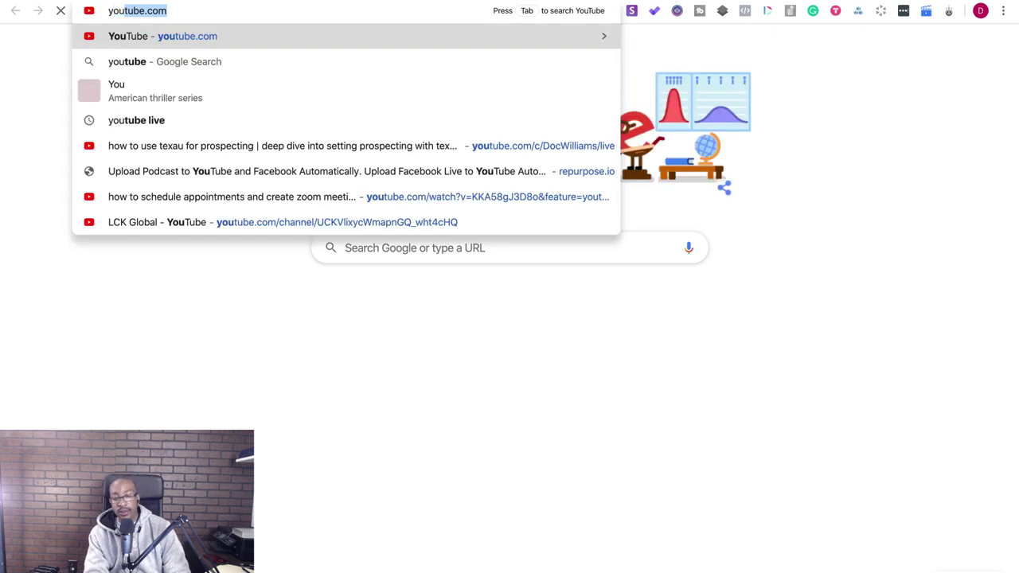
pyautogui.press('Return')
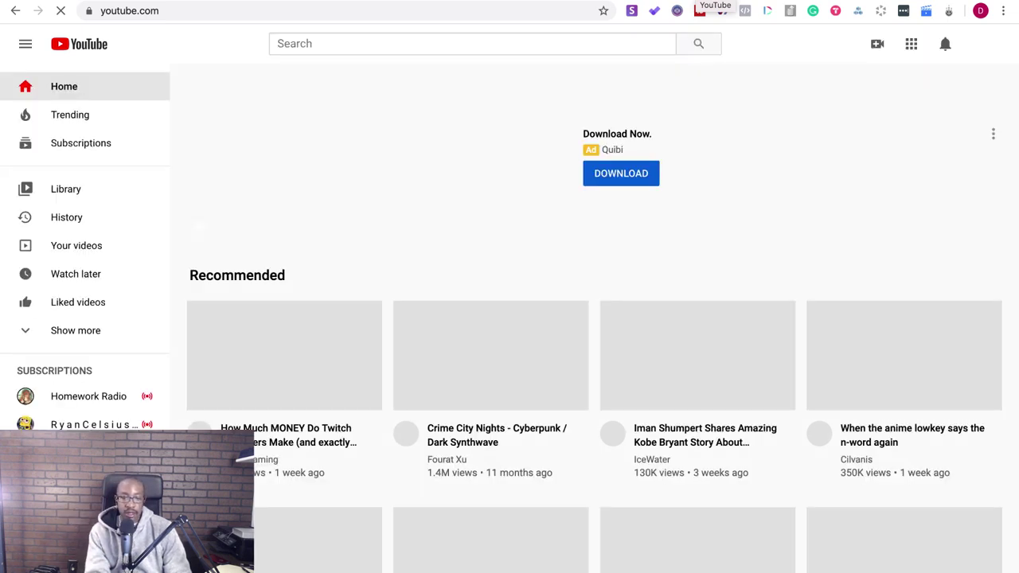
pyautogui.click(587, 40)
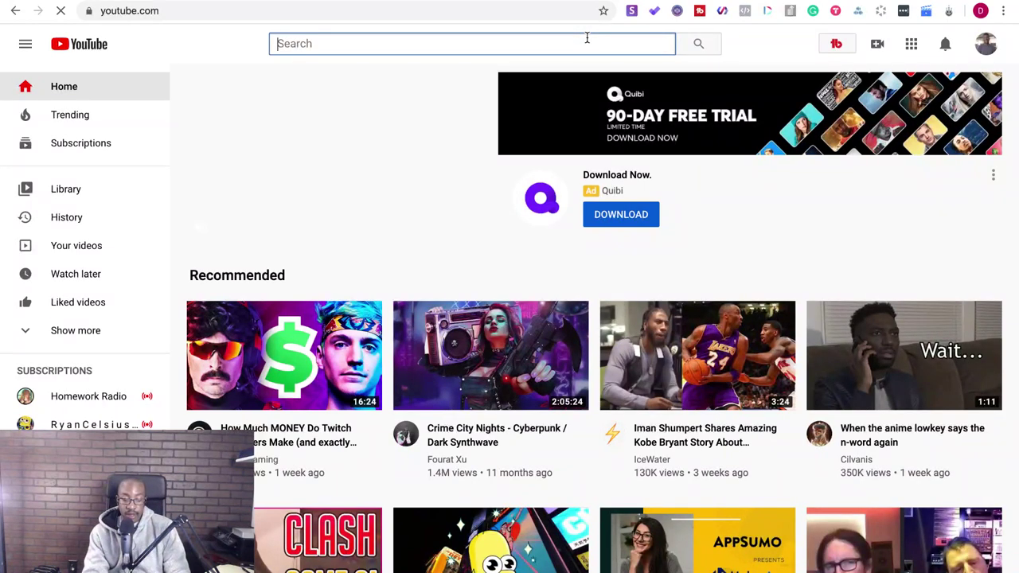
pyautogui.write('garyvee content')
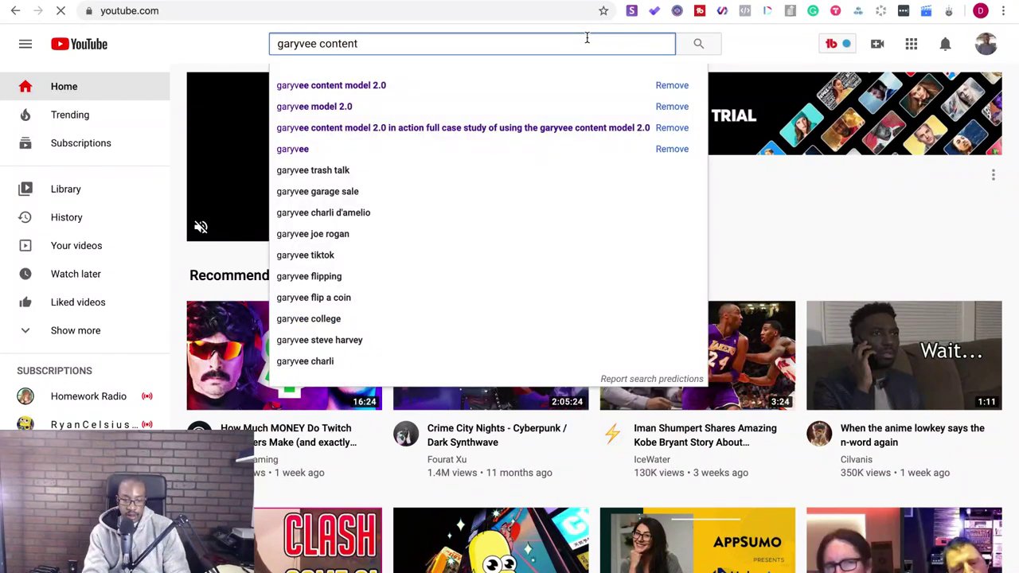
pyautogui.write(' model 2.0')
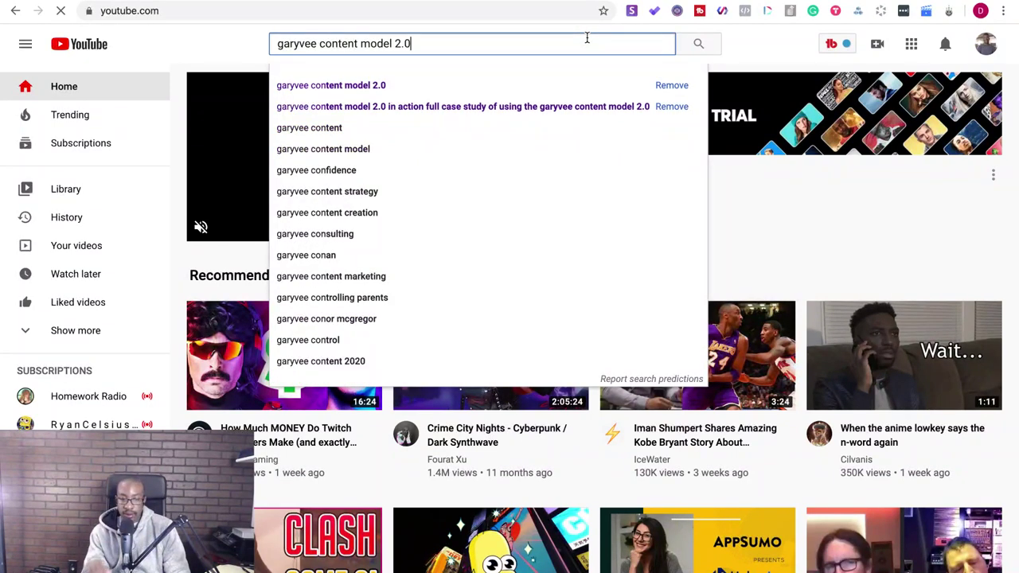
pyautogui.press('Return')
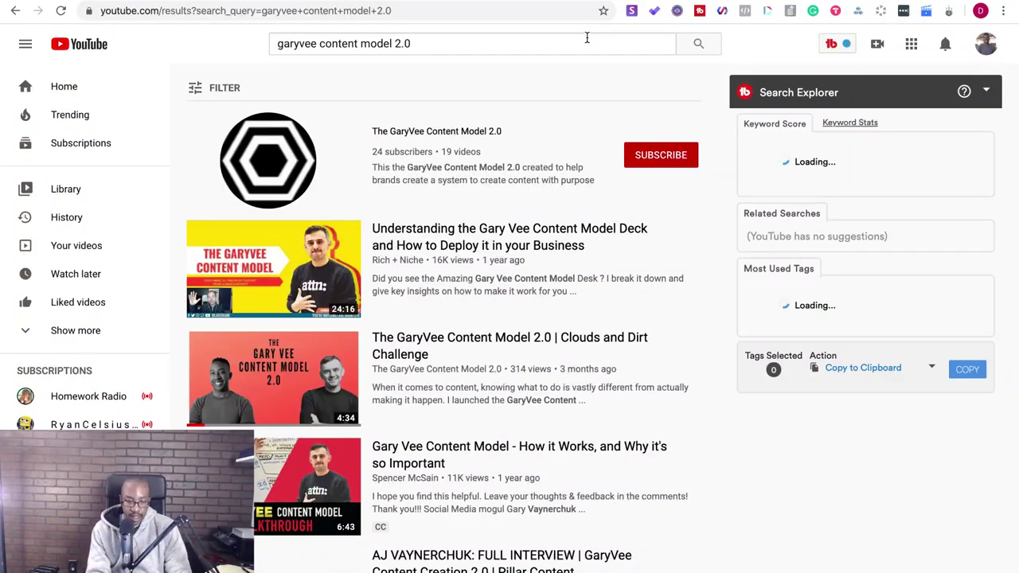
# - Open the GaryVee Content Model 2.0 Clouds and Dirt video and copy its share link
pyautogui.click(518, 340)
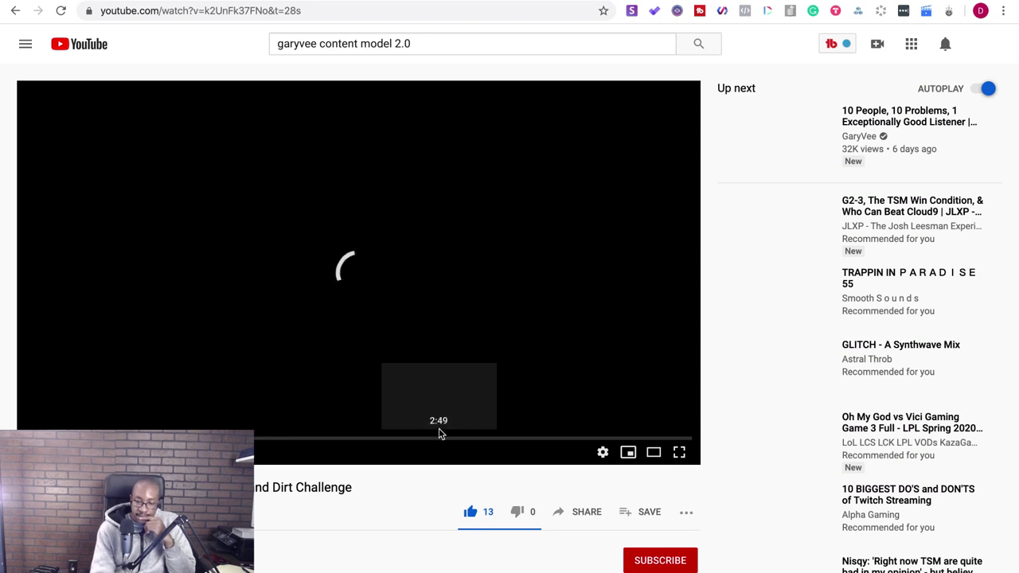
pyautogui.click(581, 512)
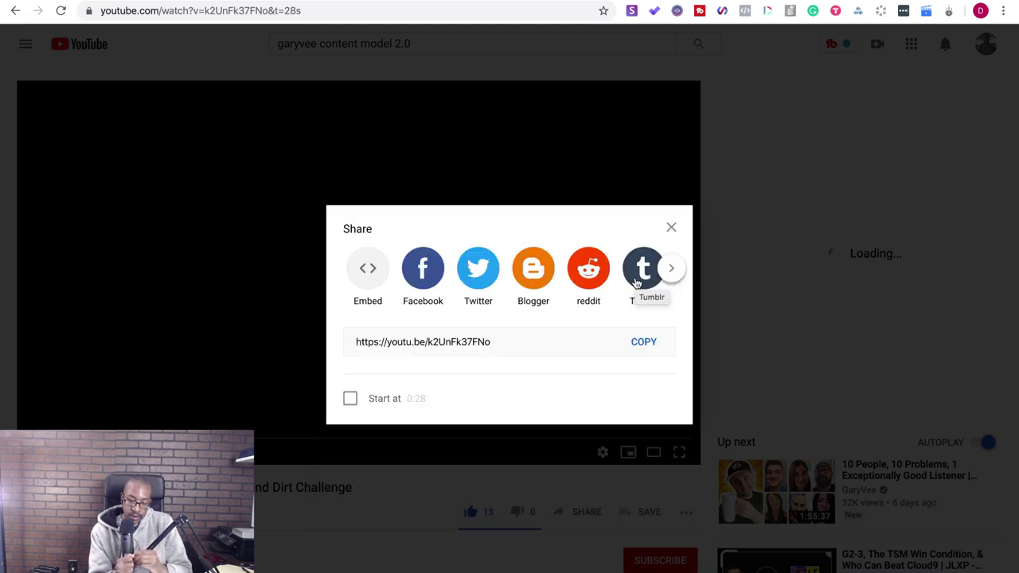
pyautogui.click(646, 352)
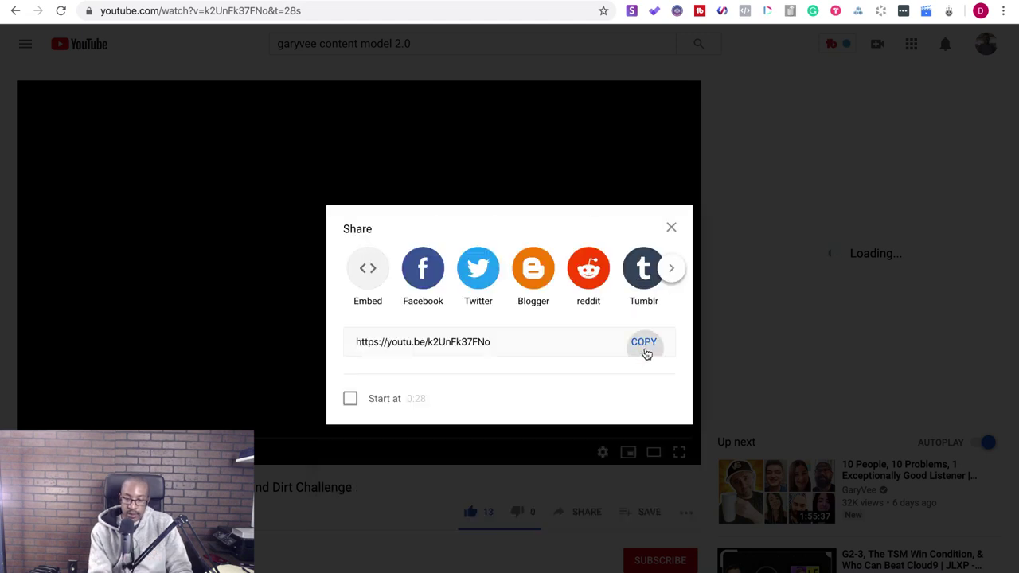
pyautogui.click(673, 230)
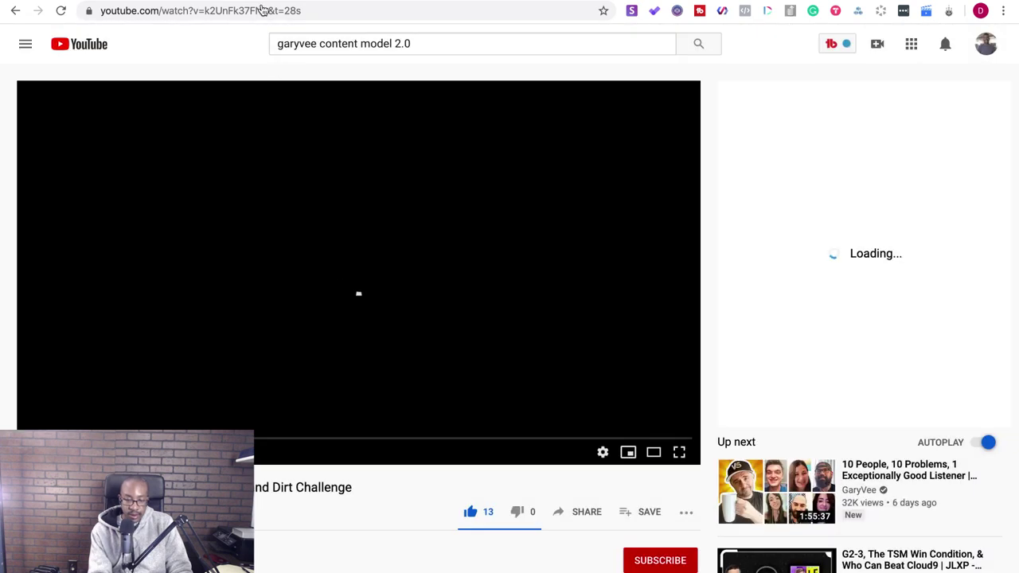
# - Paste the video link into the letter on a new line below the VaynerMedia sentence
pyautogui.hotkey('ctrl', 'Tab')
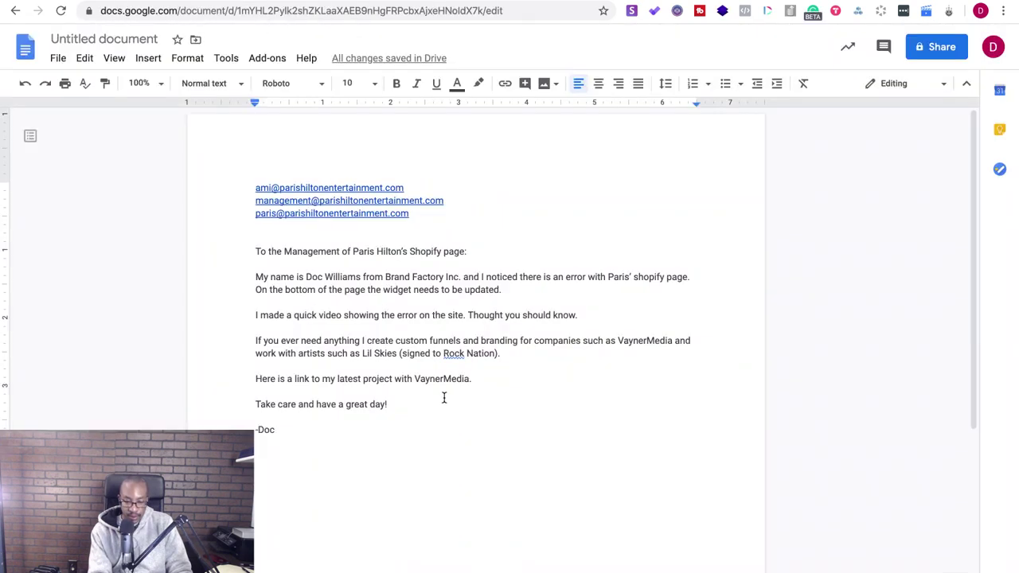
pyautogui.press('Return')
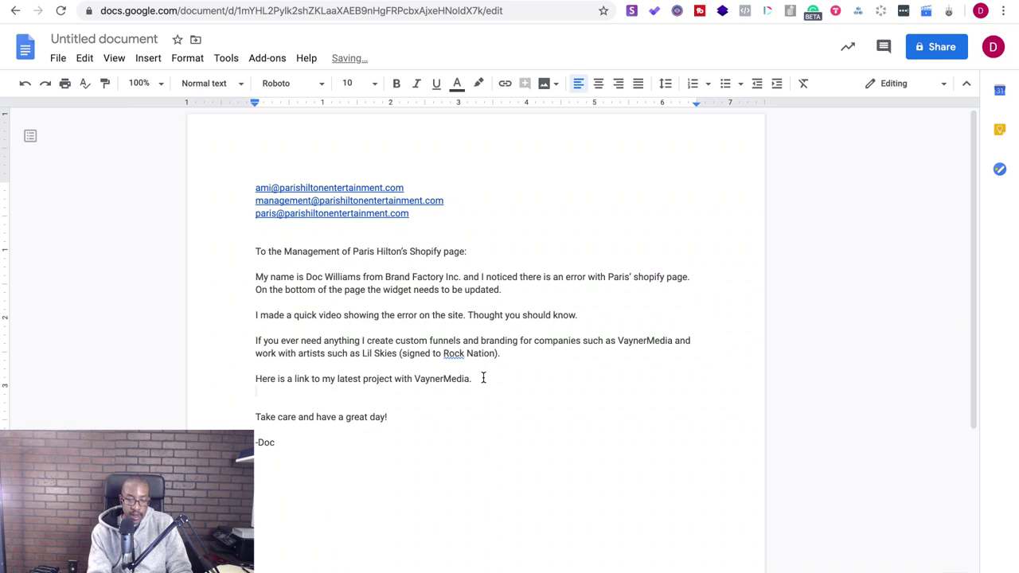
pyautogui.hotkey('ctrl', 'v')
pyautogui.press('Return')
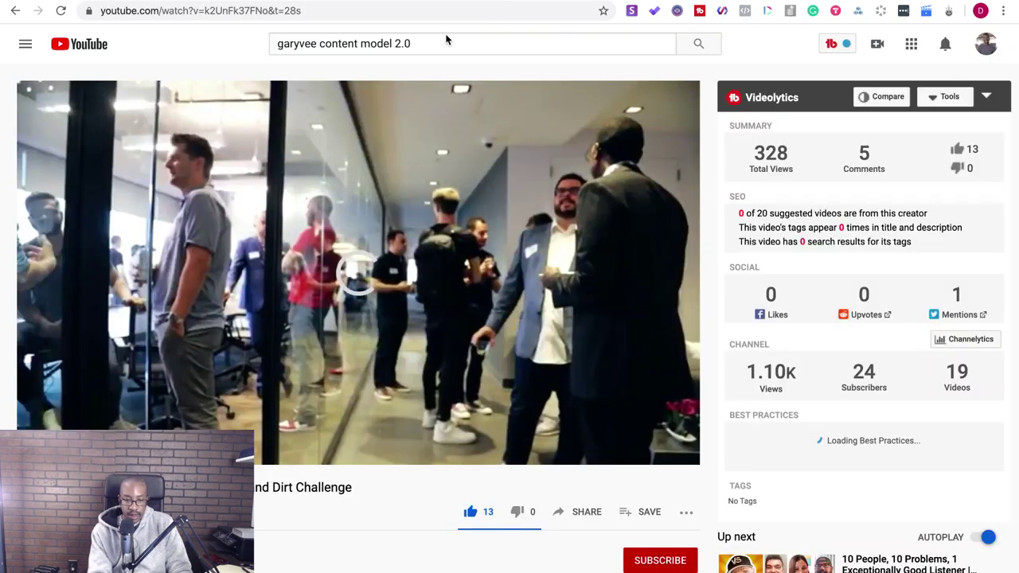
# - Search YouTube for 'lil skies oneroom media' and return the browser to full screen
pyautogui.moveTo(438, 45); pyautogui.dragTo(276, 38)
pyautogui.press('BackSpace')
pyautogui.write('lil s')
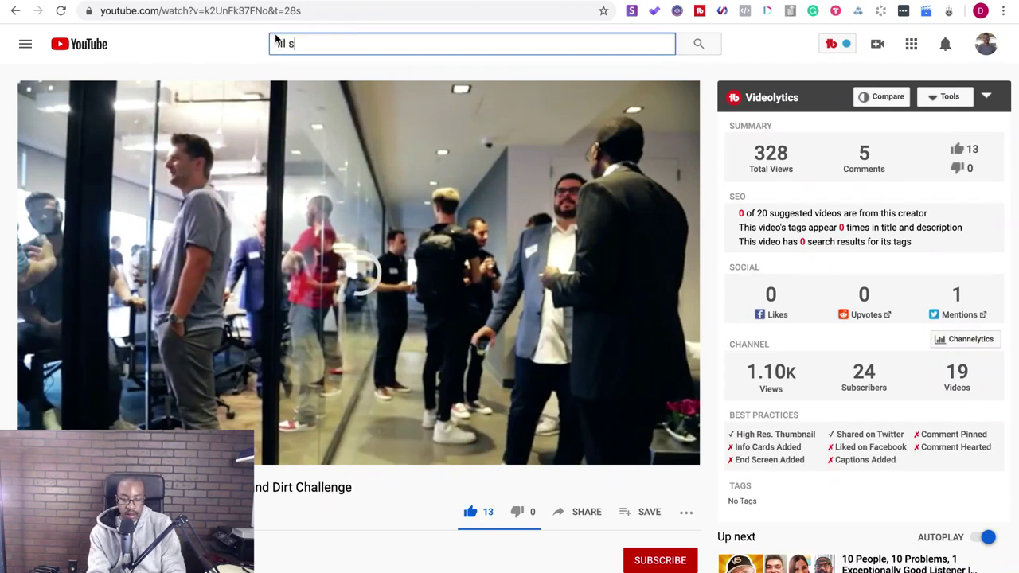
pyautogui.write('kies oneroom ')
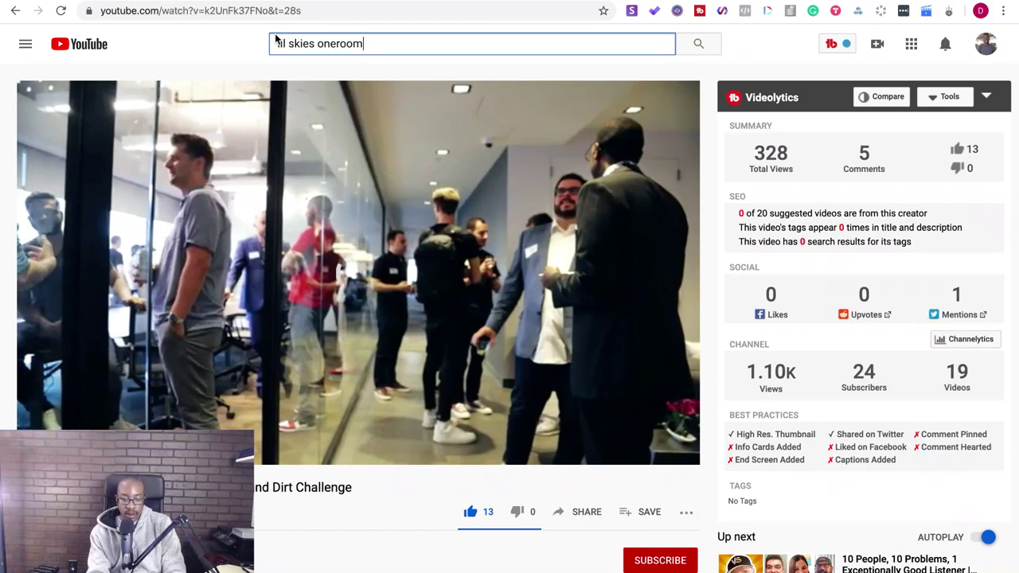
pyautogui.write('media')
pyautogui.press('Return')
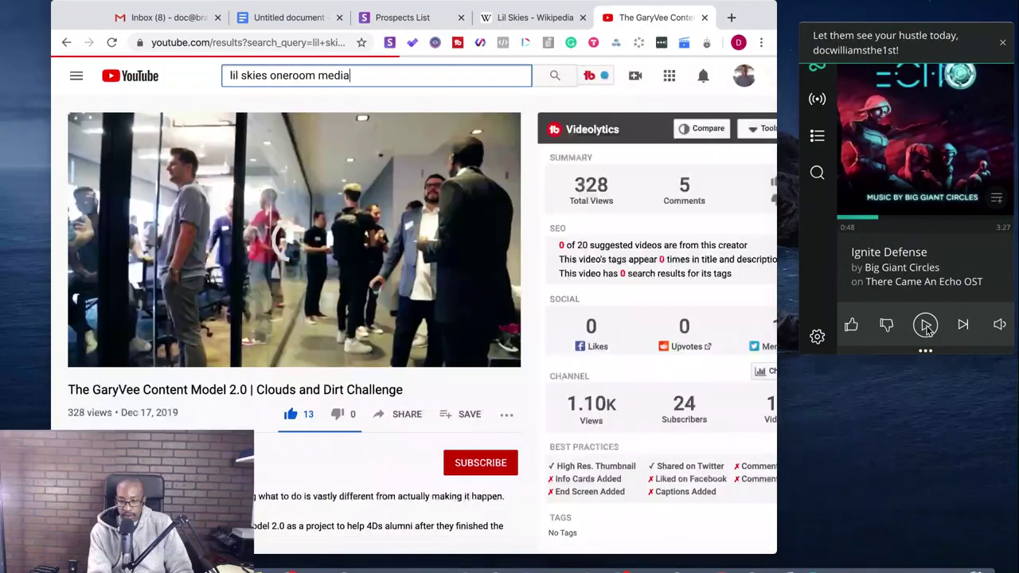
pyautogui.click(923, 348)
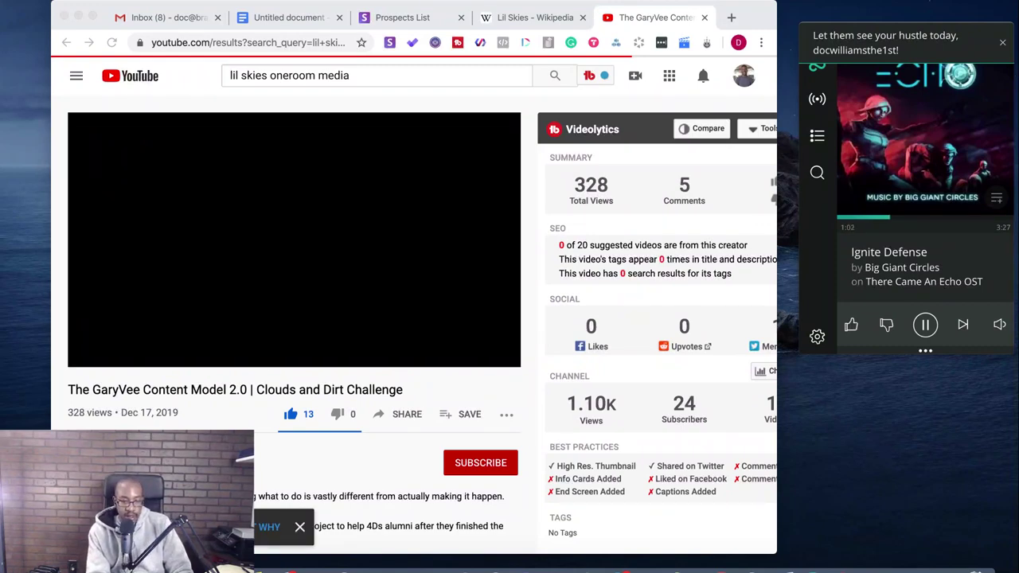
pyautogui.press('ctrl+super+f')
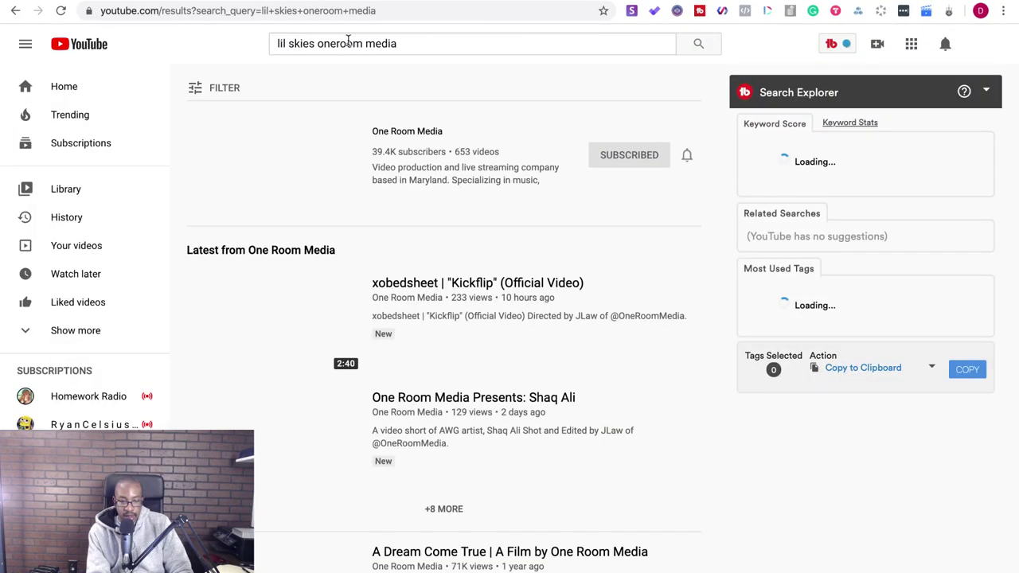
# - Rerun the 'lil skies oneroom media' search, view the One Room Media channel, then return to the draft
pyautogui.click(473, 44)
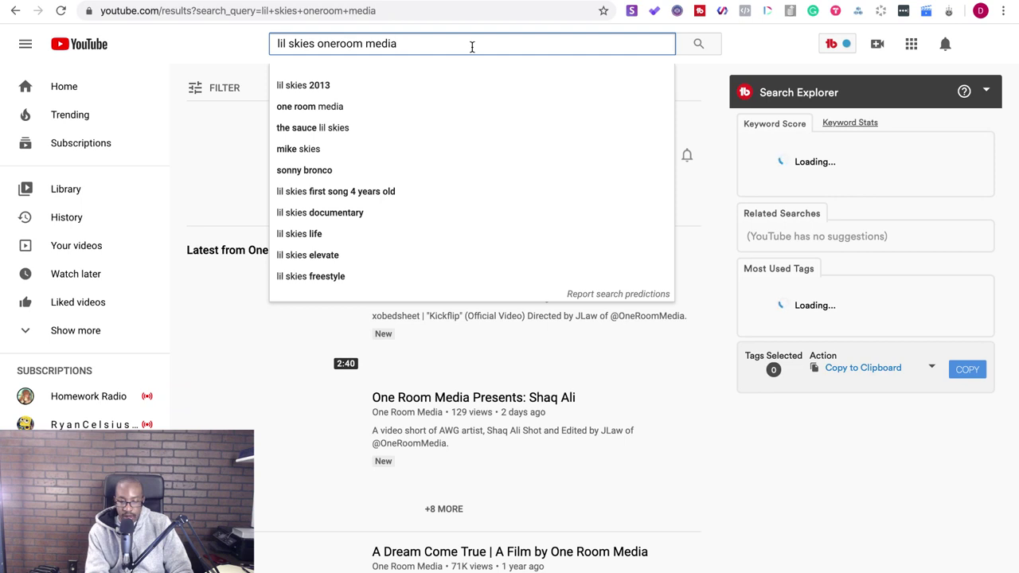
pyautogui.press('Return')
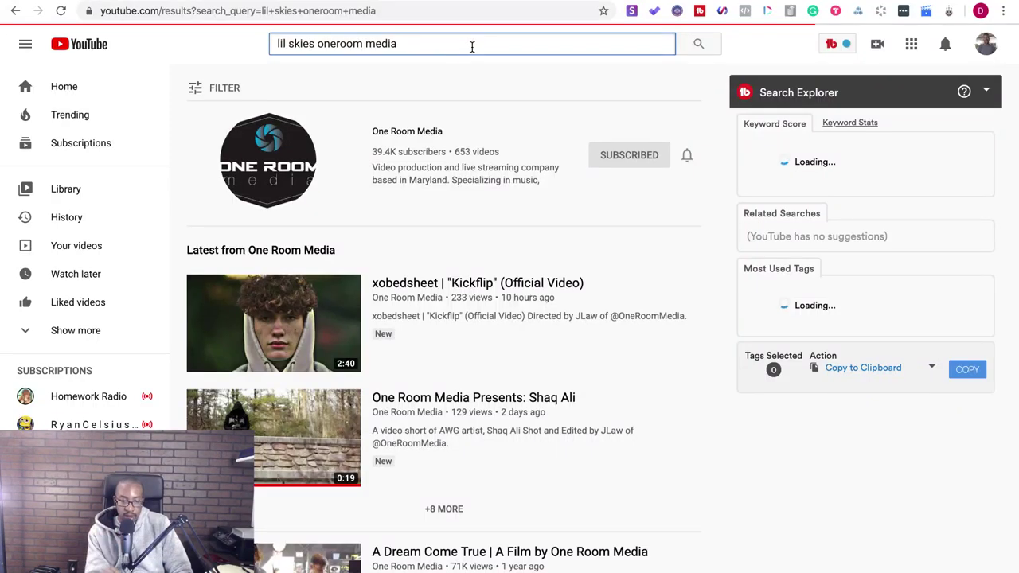
pyautogui.click(405, 132)
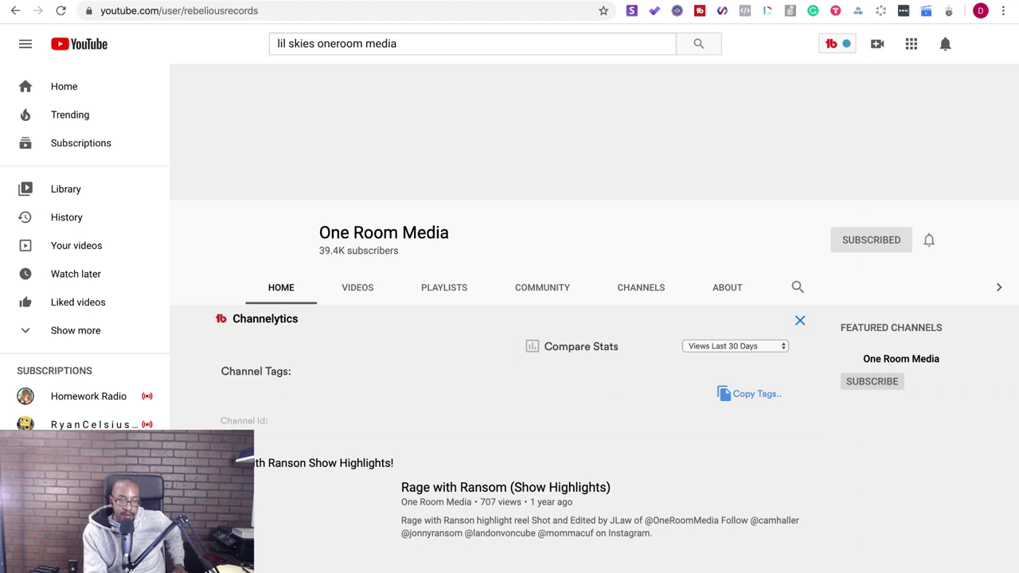
pyautogui.hotkey('ctrl', 'Tab')
# - Start retitling the document as 'Pitch for Services for Paris Hilton (Website and Brand C'
pyautogui.click(82, 39)
pyautogui.press('super+v')
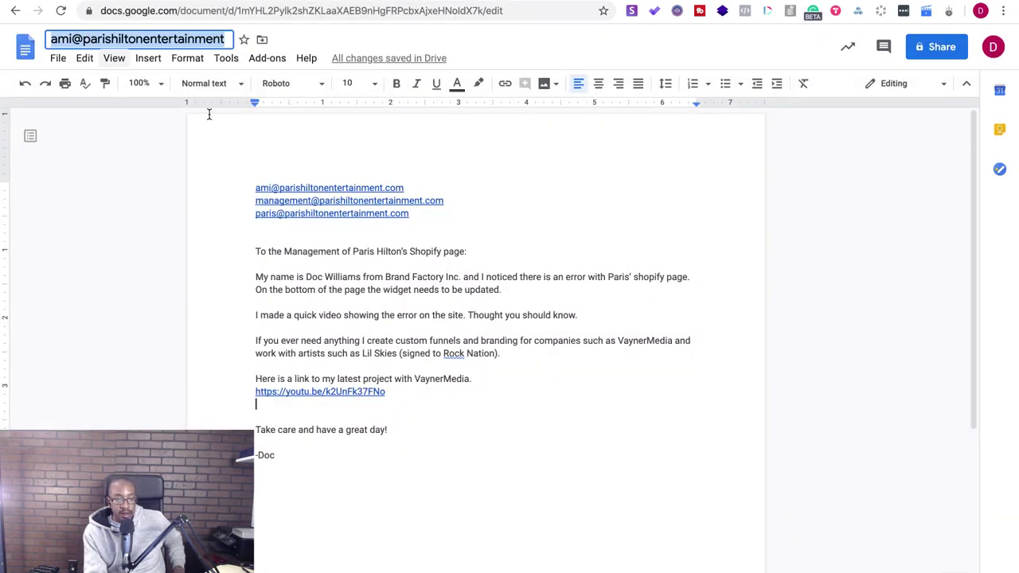
pyautogui.write('Pit')
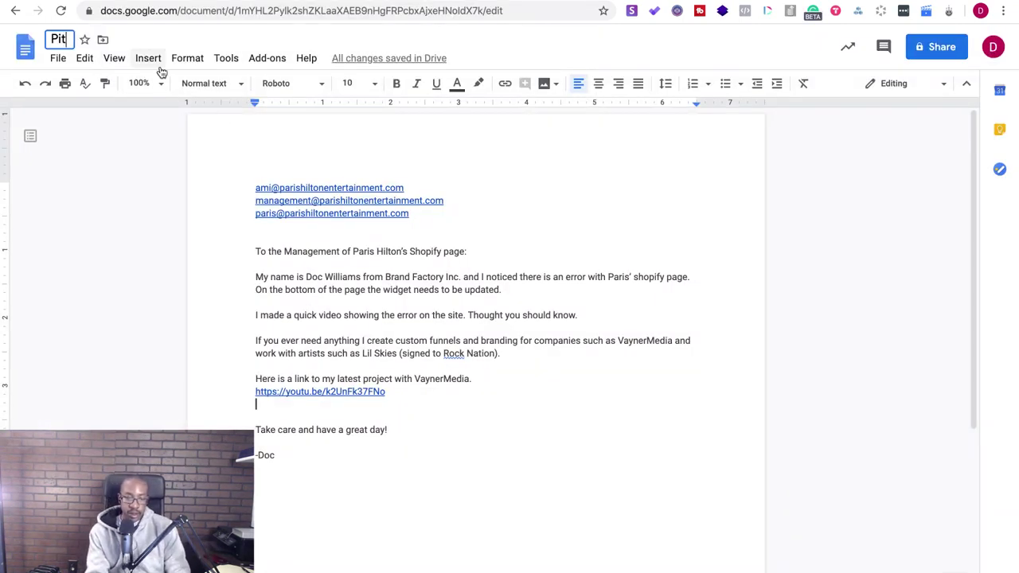
pyautogui.write('ch to')
pyautogui.press('BackSpace')
pyautogui.press('BackSpace')
pyautogui.write('for Services for Paris Hilton')
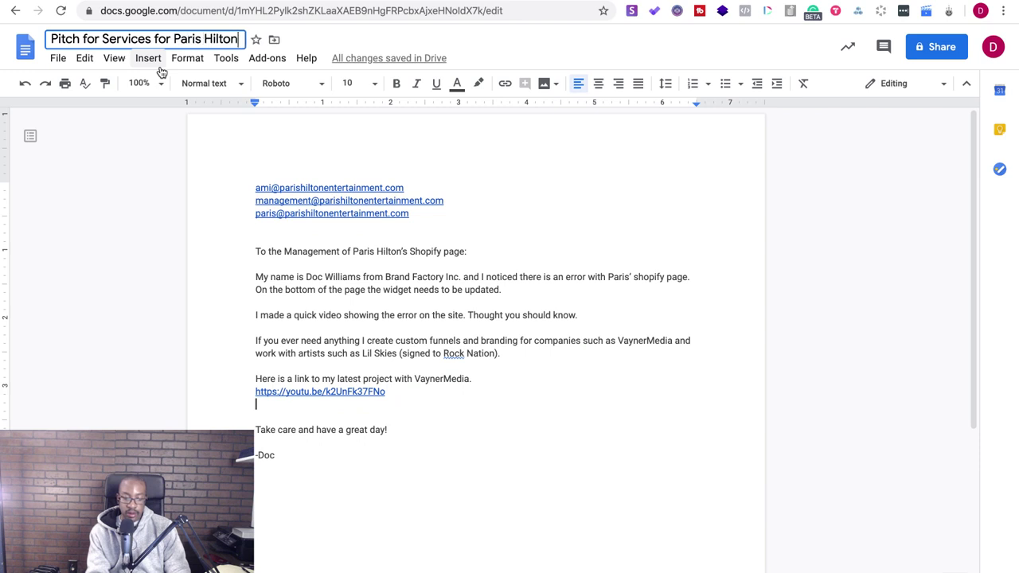
pyautogui.write(' (Website and ')
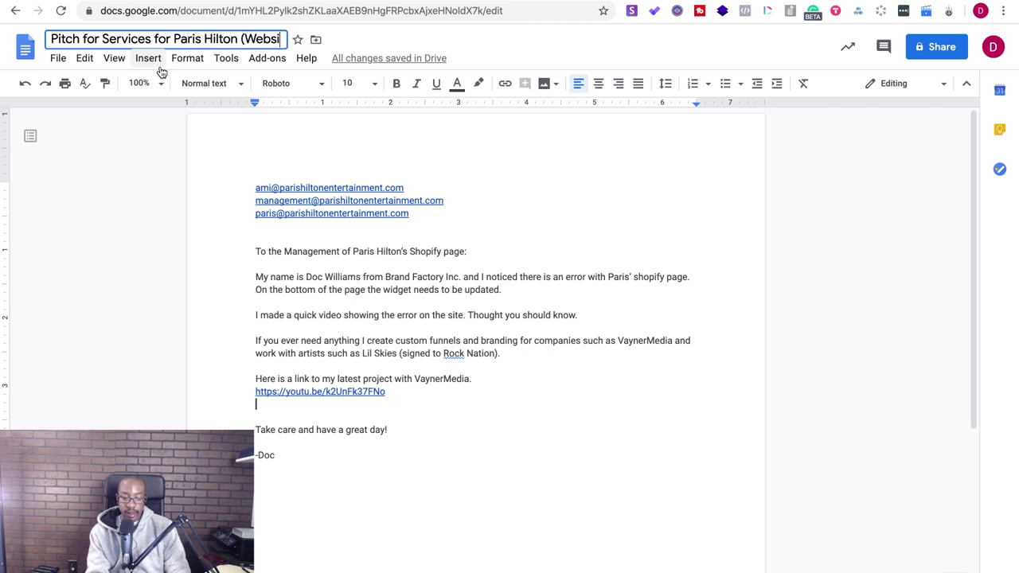
pyautogui.write('Brand C')
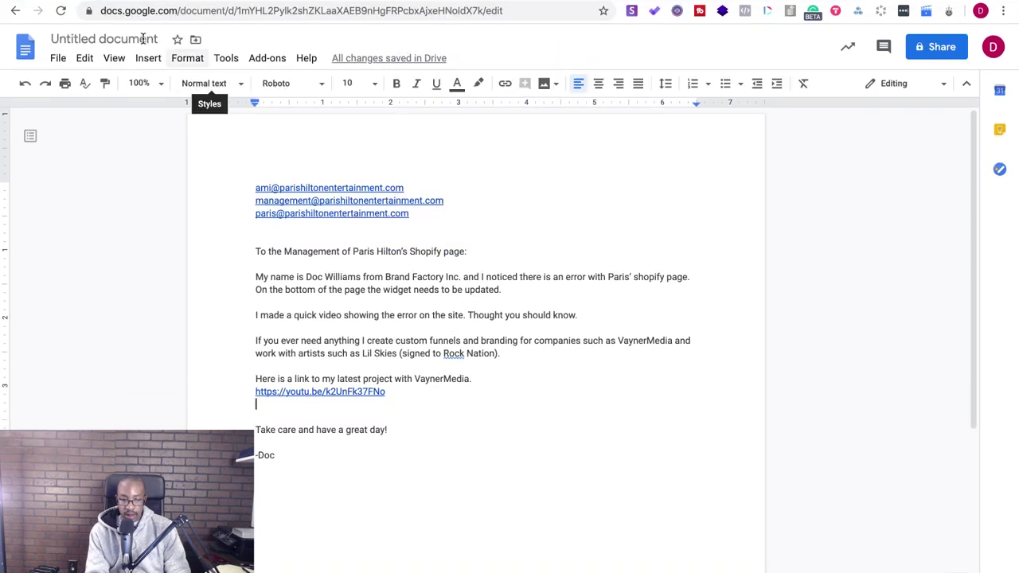
# - Change the document title to 'website' and go back to the One Room Media channel
pyautogui.click(144, 40)
pyautogui.press('BackSpace')
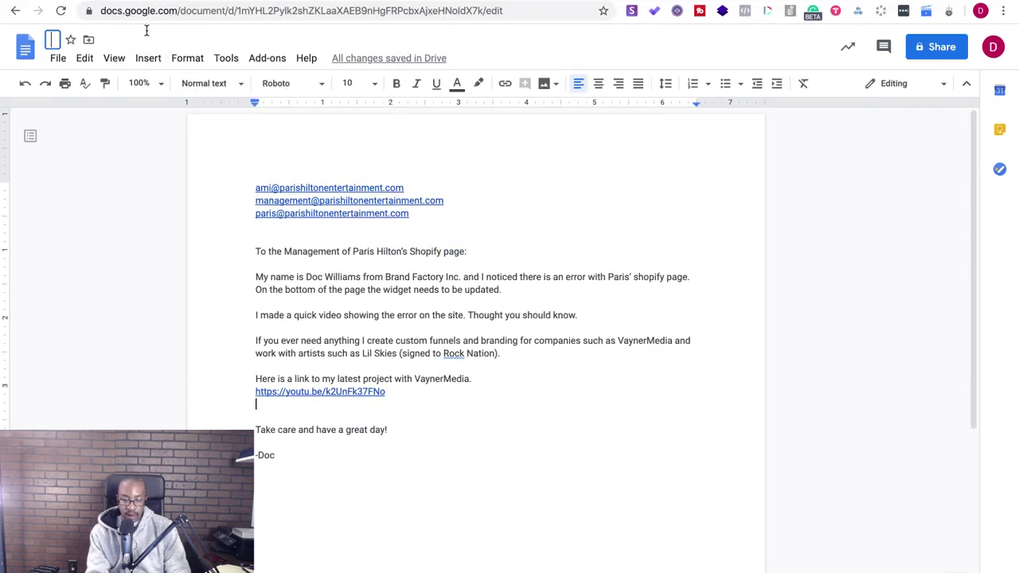
pyautogui.write('website')
pyautogui.press('Return')
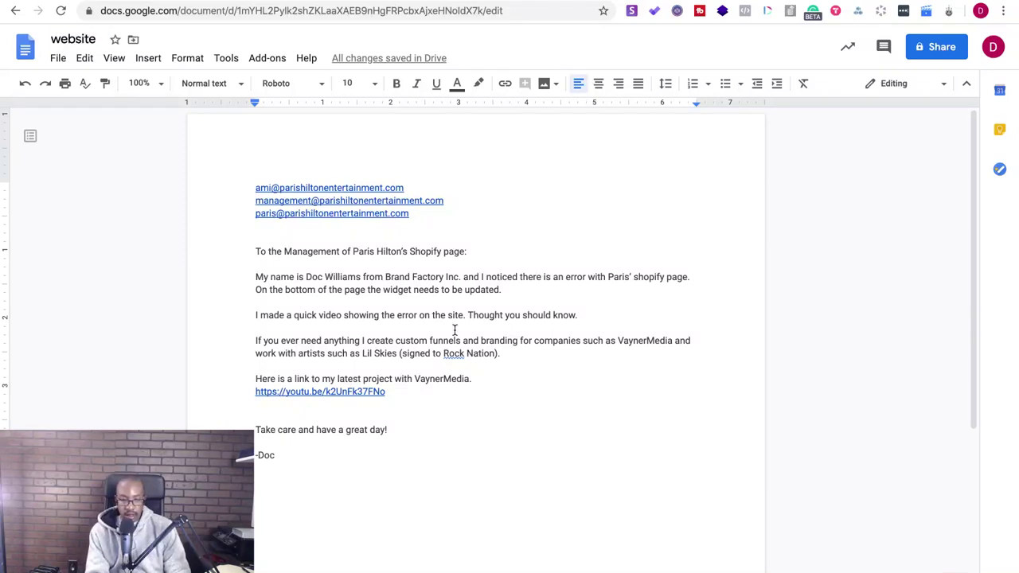
pyautogui.hotkey('ctrl', 'Tab')
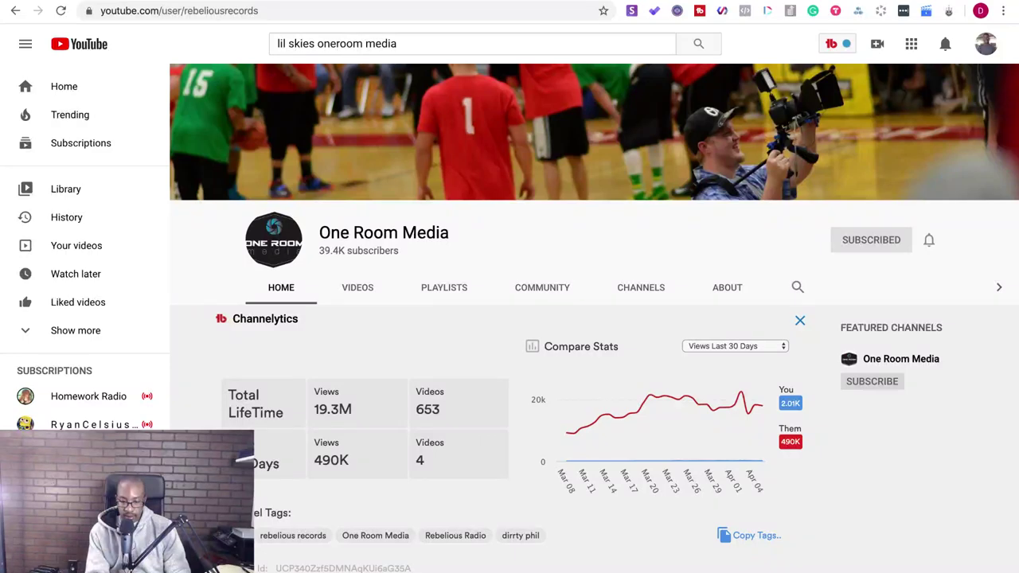
# - Open the channel's uploads, then search YouTube for 'lil skies machine gun kelly'
pyautogui.scroll(-5, 526, 406)
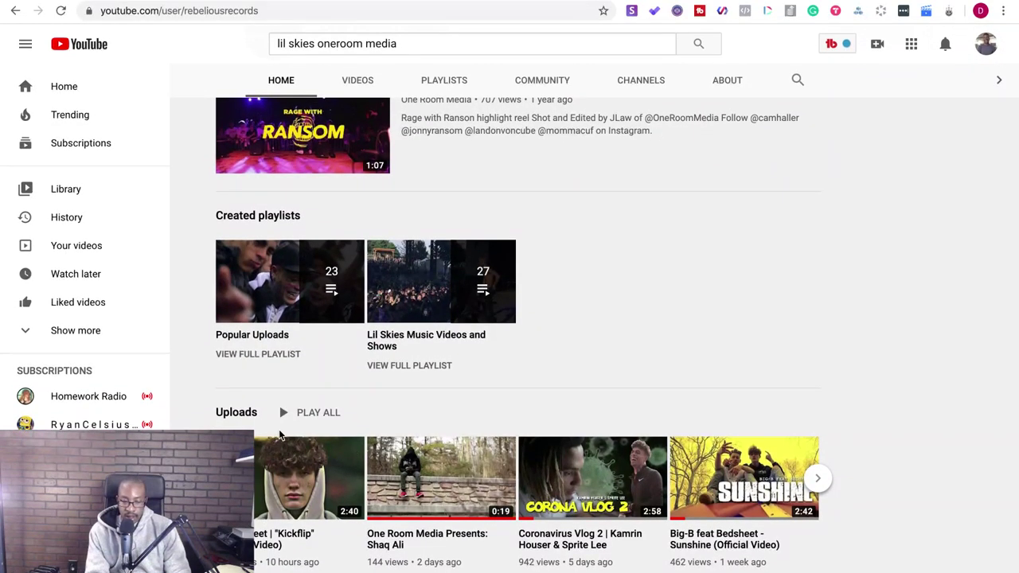
pyautogui.click(242, 414)
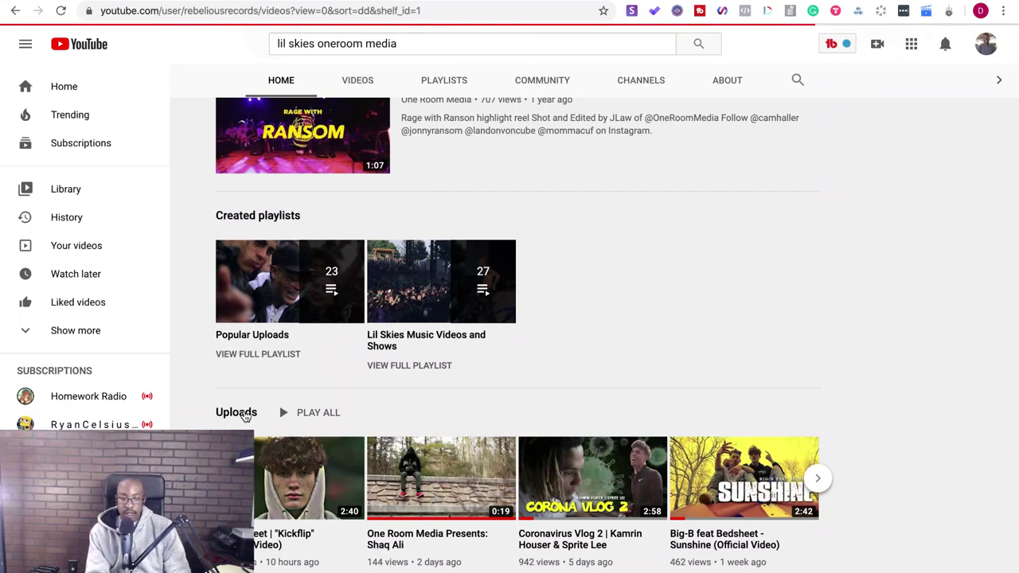
pyautogui.click(422, 43)
pyautogui.press('BackSpace')
pyautogui.press('BackSpace')
pyautogui.press('BackSpace')
pyautogui.press('BackSpace')
pyautogui.press('BackSpace')
pyautogui.press('BackSpace')
pyautogui.press('BackSpace')
pyautogui.press('BackSpace')
pyautogui.press('BackSpace')
pyautogui.press('BackSpace')
pyautogui.press('BackSpace')
pyautogui.press('BackSpace')
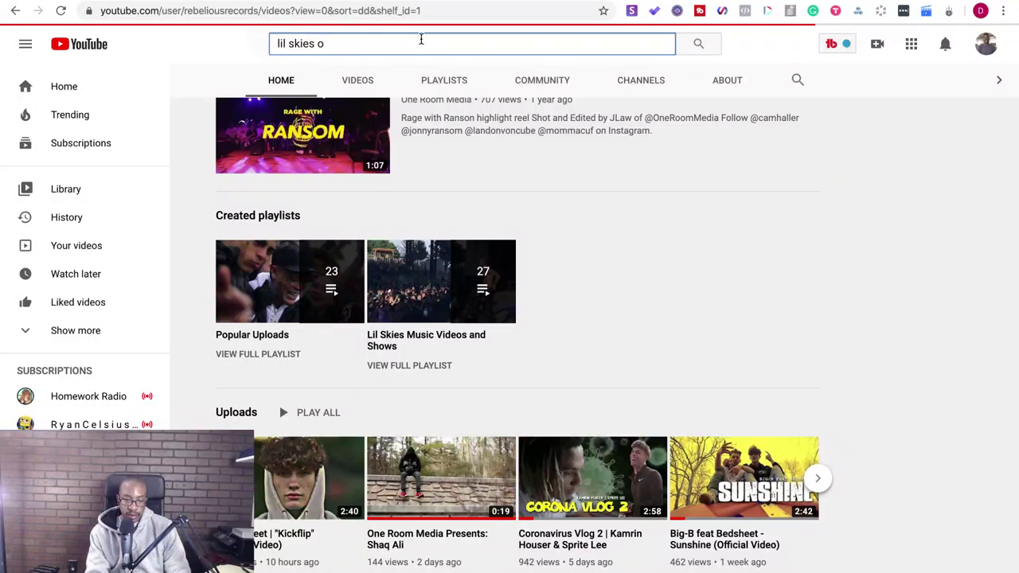
pyautogui.write('machine gun kelly')
pyautogui.press('Return')
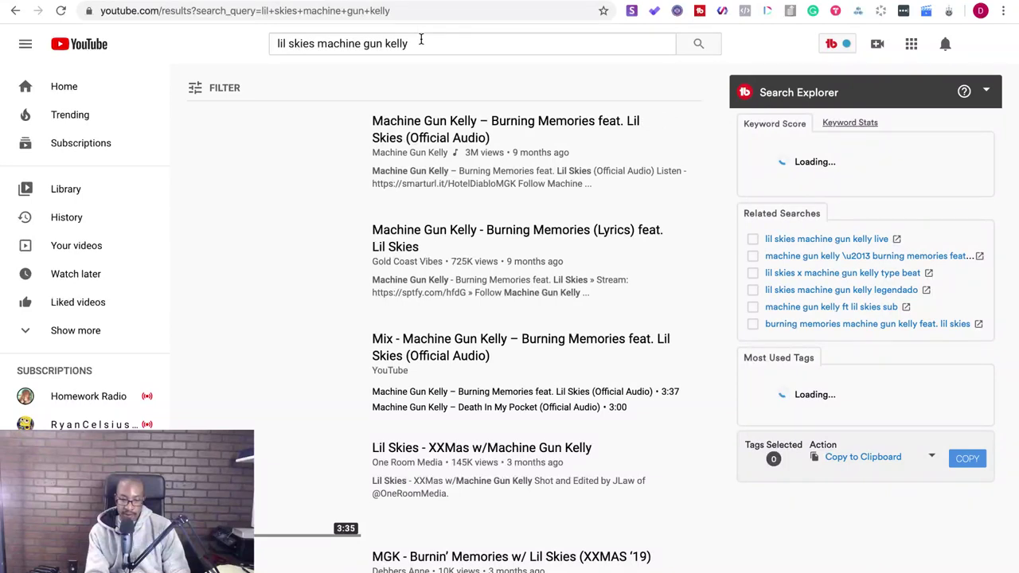
# - Add 'oneroom media' to the search and open 'Lil Skies - XXMas w/Machine Gun Kelly'
pyautogui.click(434, 44)
pyautogui.write('oneroom')
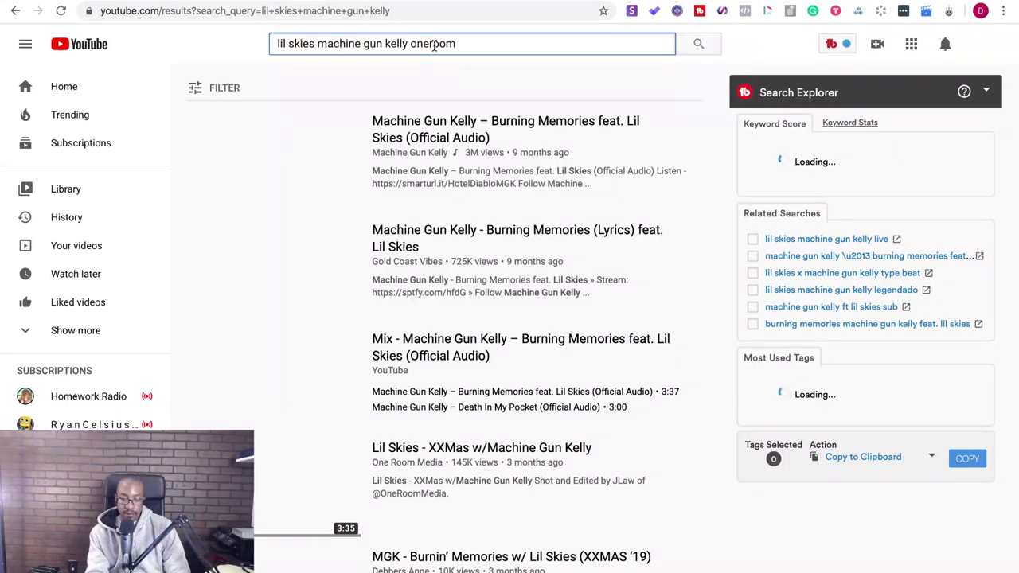
pyautogui.write(' media')
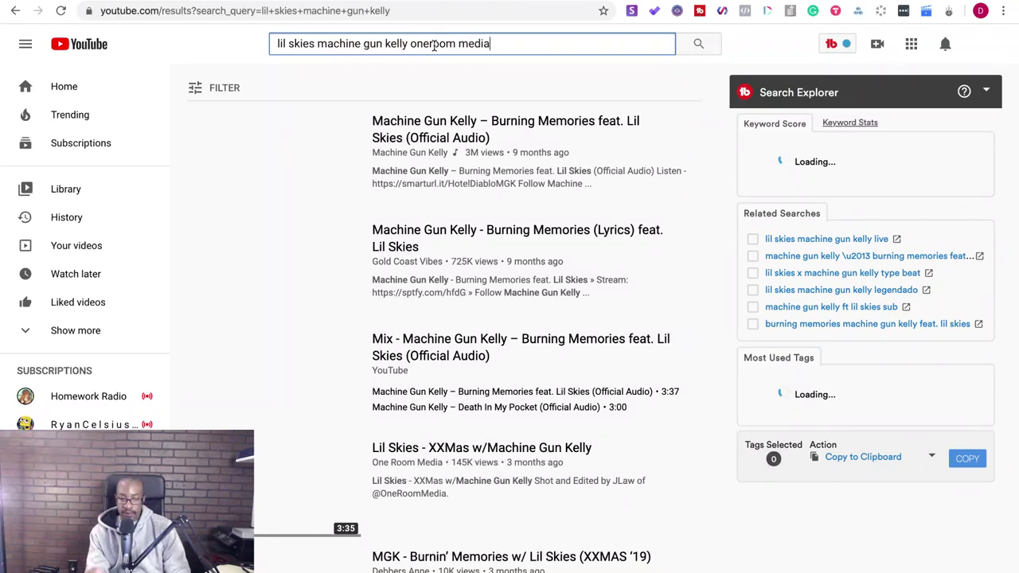
pyautogui.press('Return')
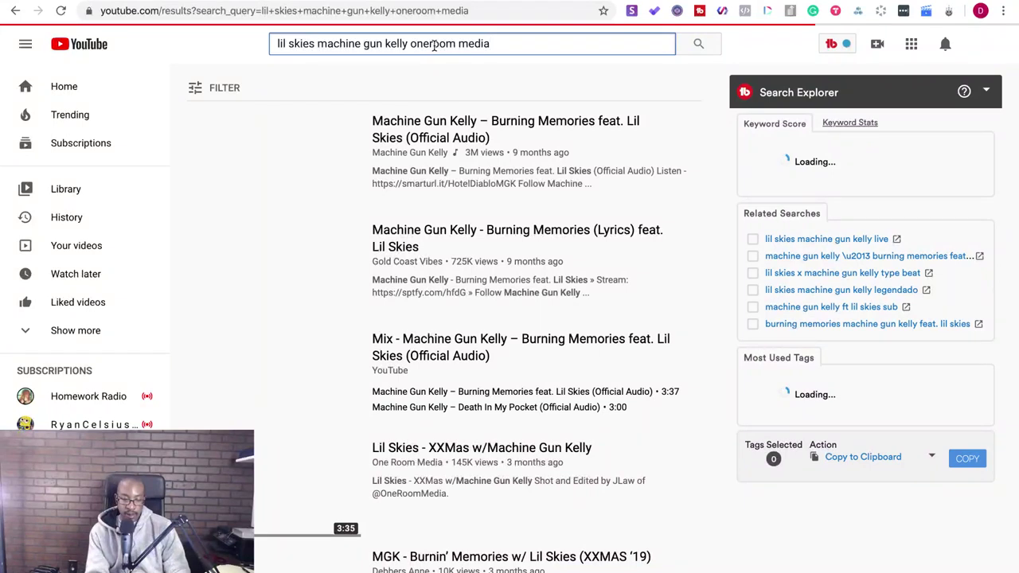
pyautogui.click(446, 448)
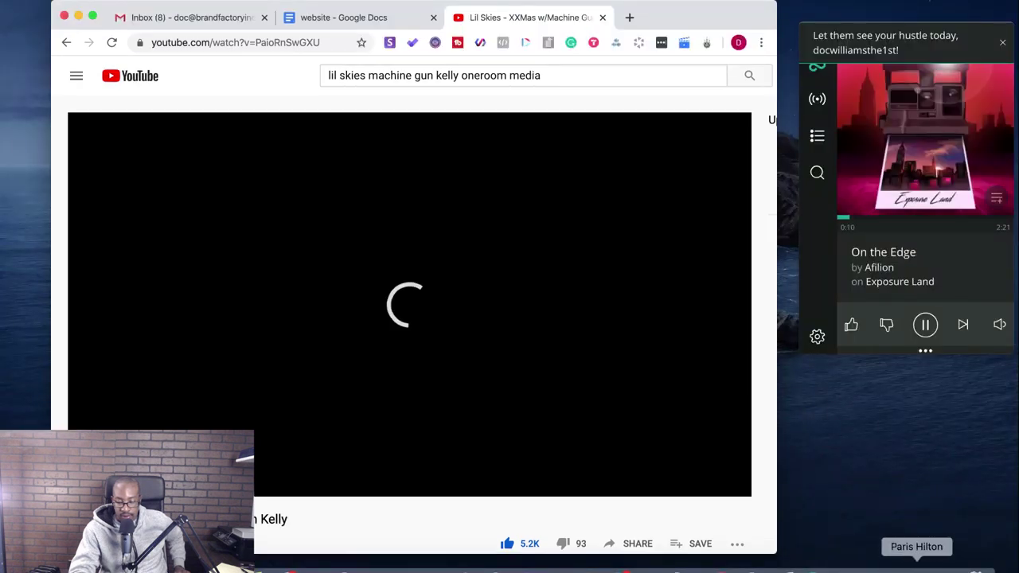
pyautogui.click(948, 569)
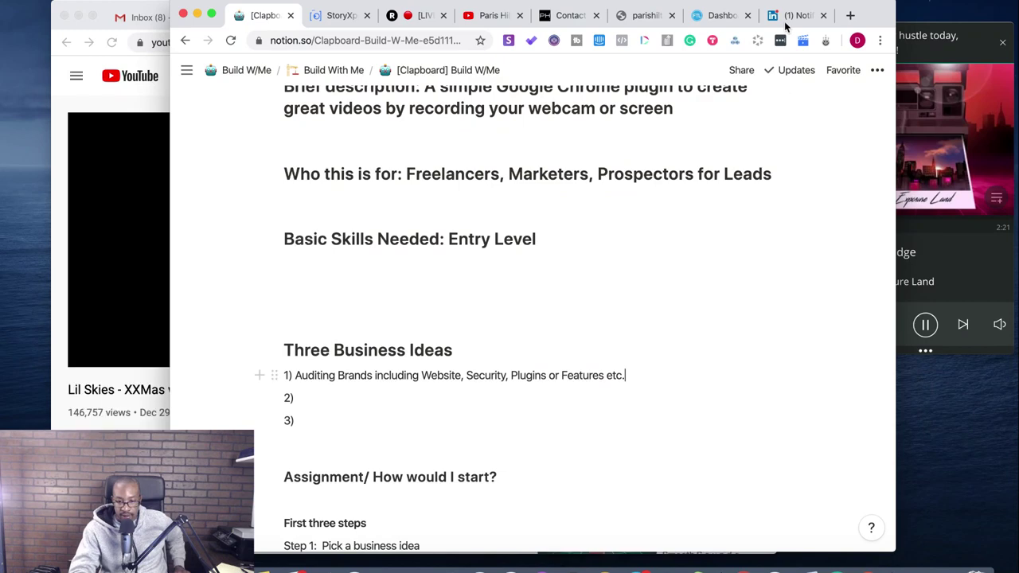
# - Reply 'sounds great! I'm looking forward to it!' in the LinkedIn podcast chat, then close it
pyautogui.click(786, 16)
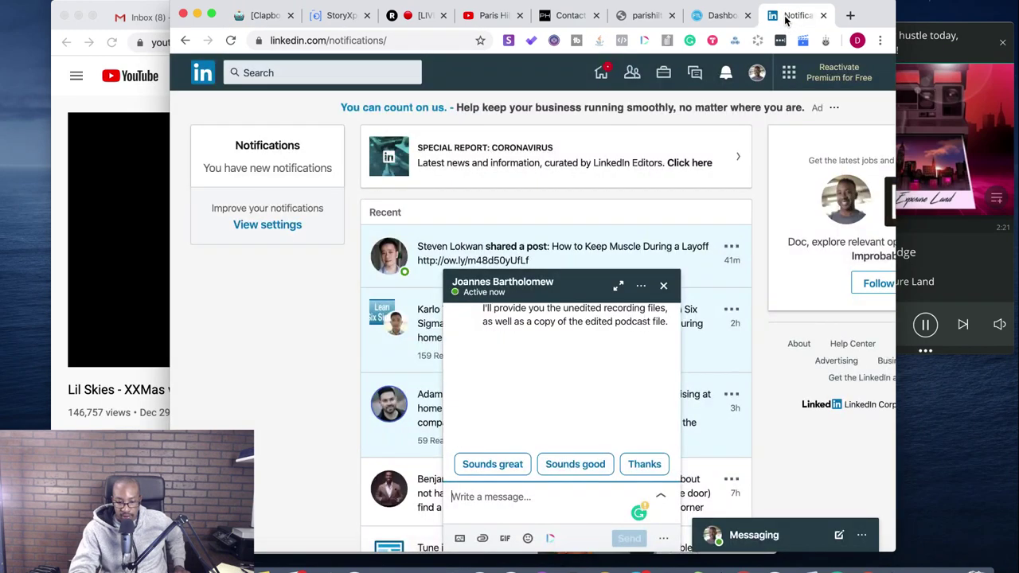
pyautogui.scroll(3, 571, 392)
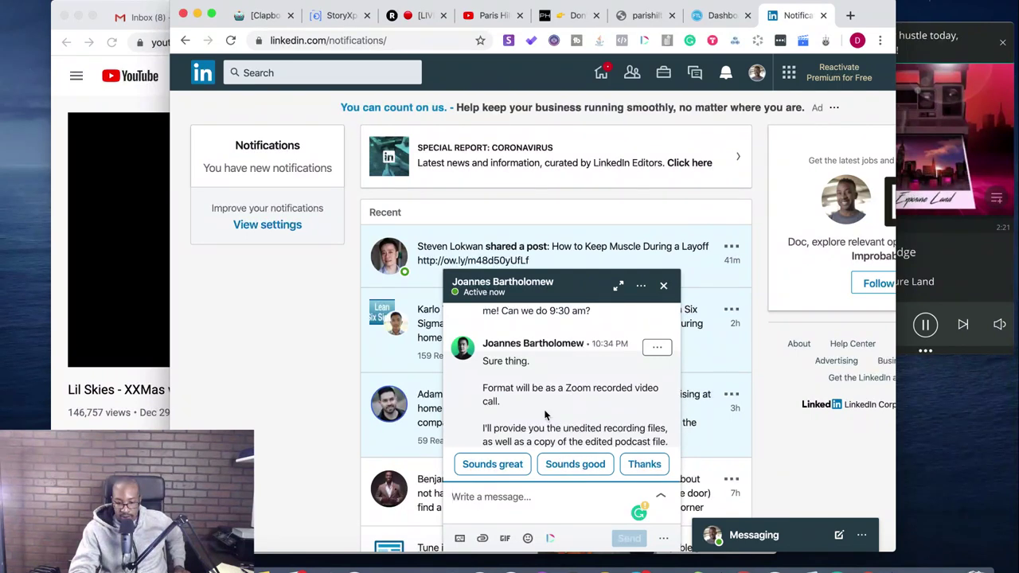
pyautogui.scroll(-2, 545, 414)
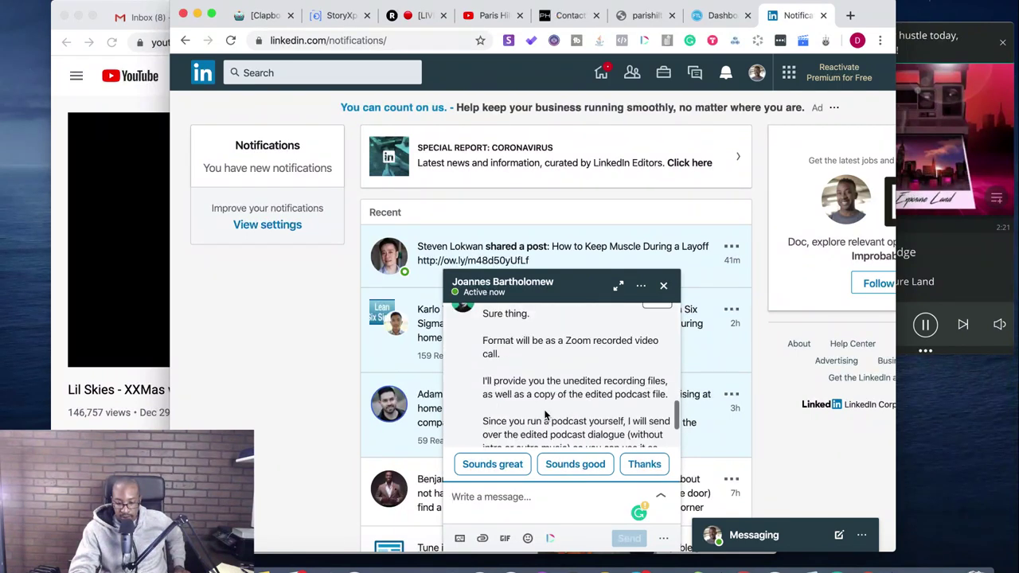
pyautogui.scroll(-3, 545, 414)
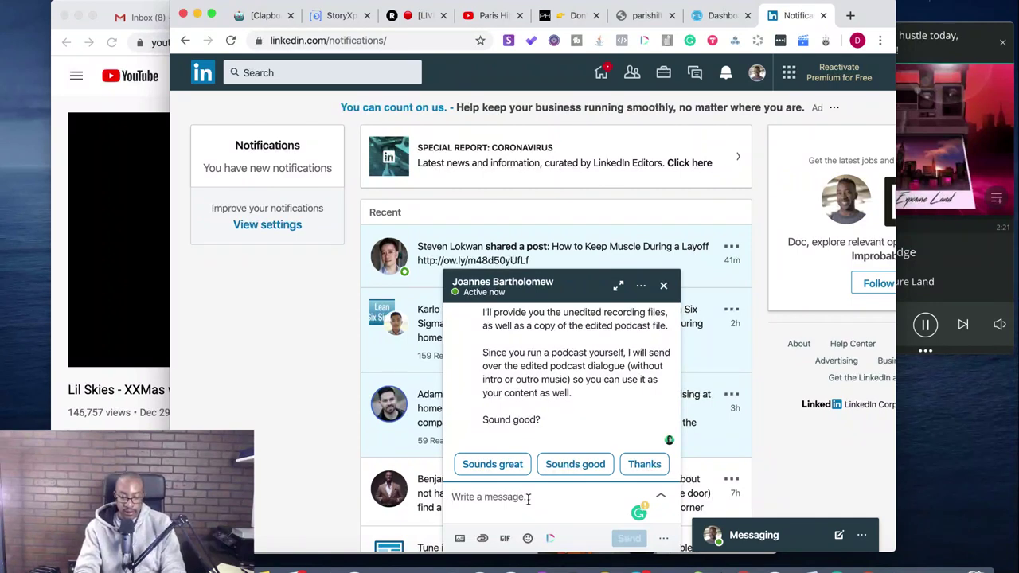
pyautogui.write('sounds ')
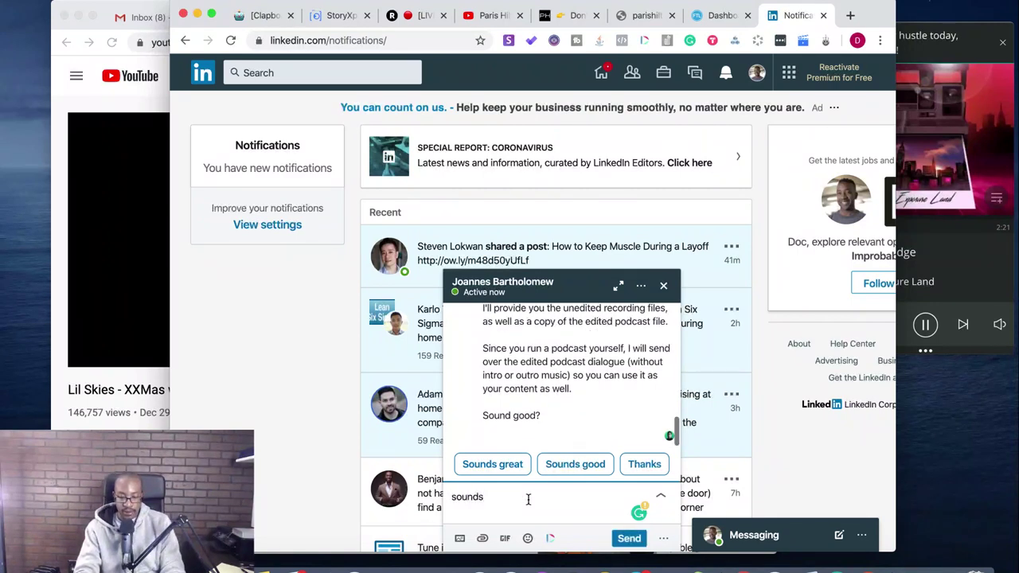
pyautogui.write("great! I'm loo")
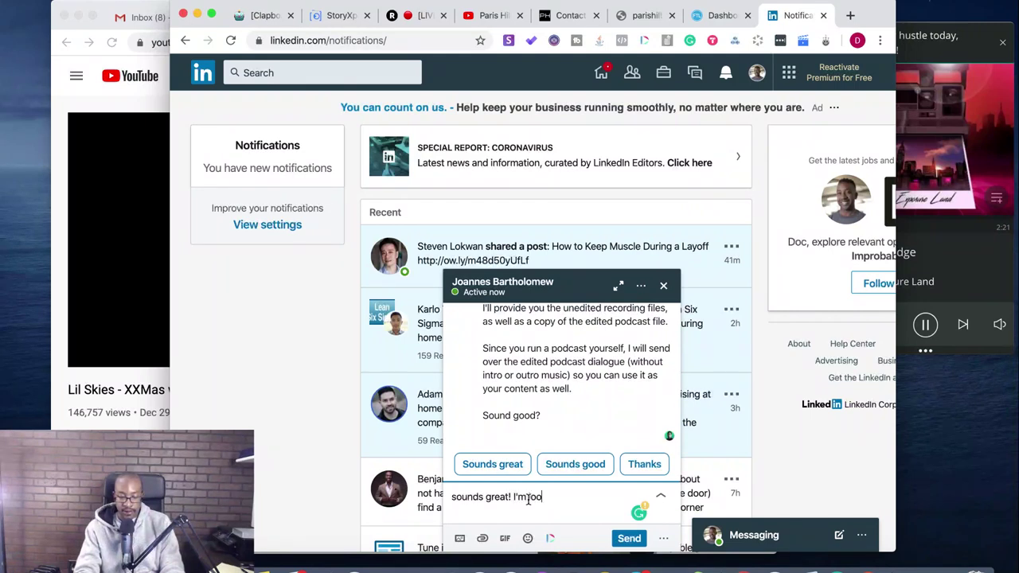
pyautogui.write('king forward to it!')
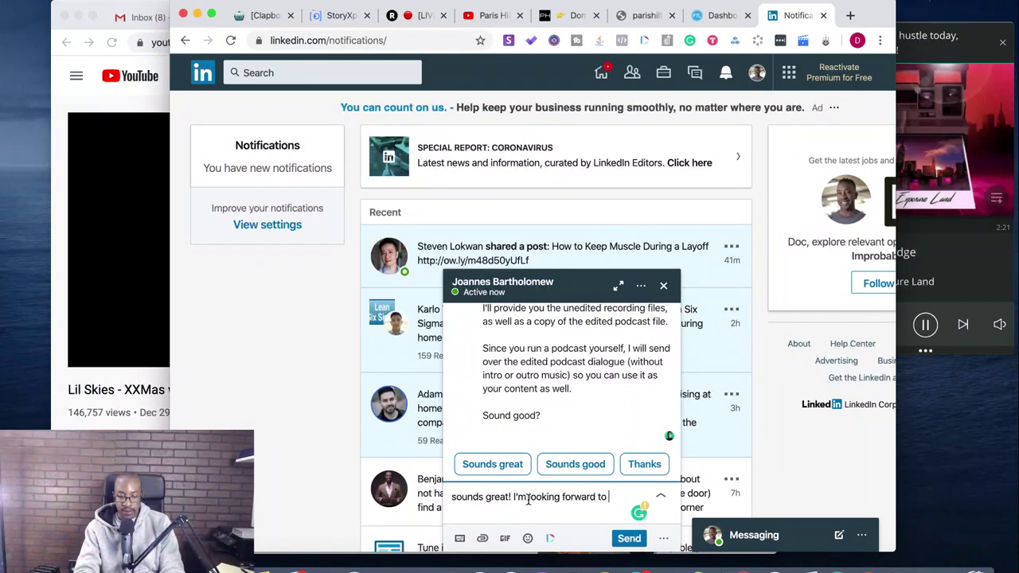
pyautogui.click(629, 539)
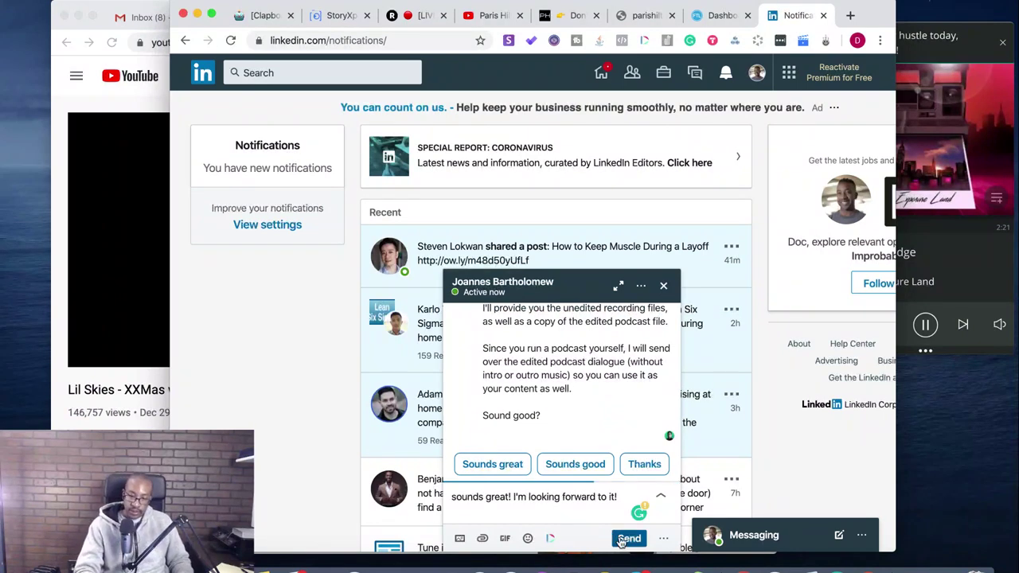
pyautogui.click(664, 285)
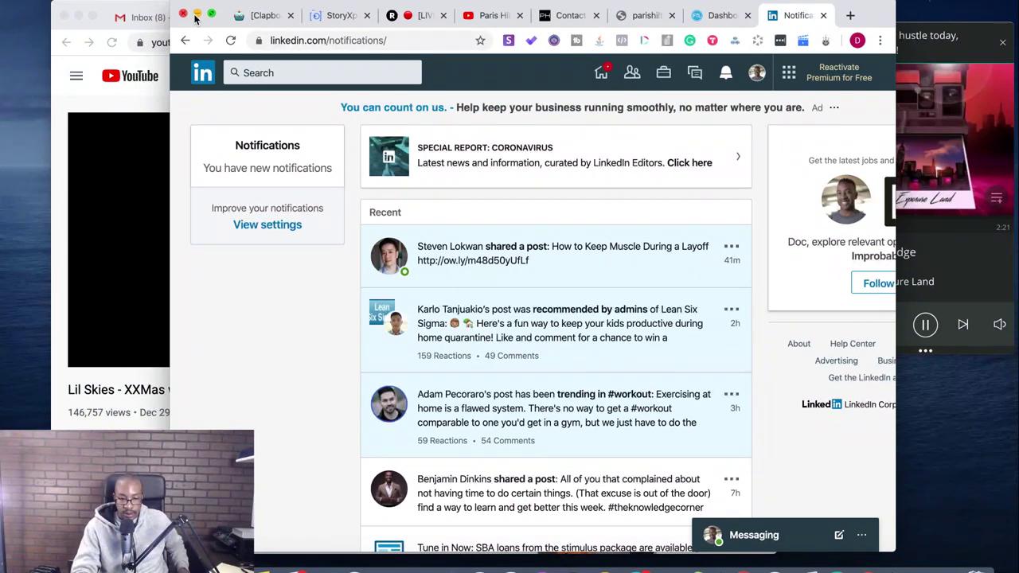
# - Close five leftover tabs, minimize the Restream window and open the Lil Skies video's Share options
pyautogui.click(519, 15)
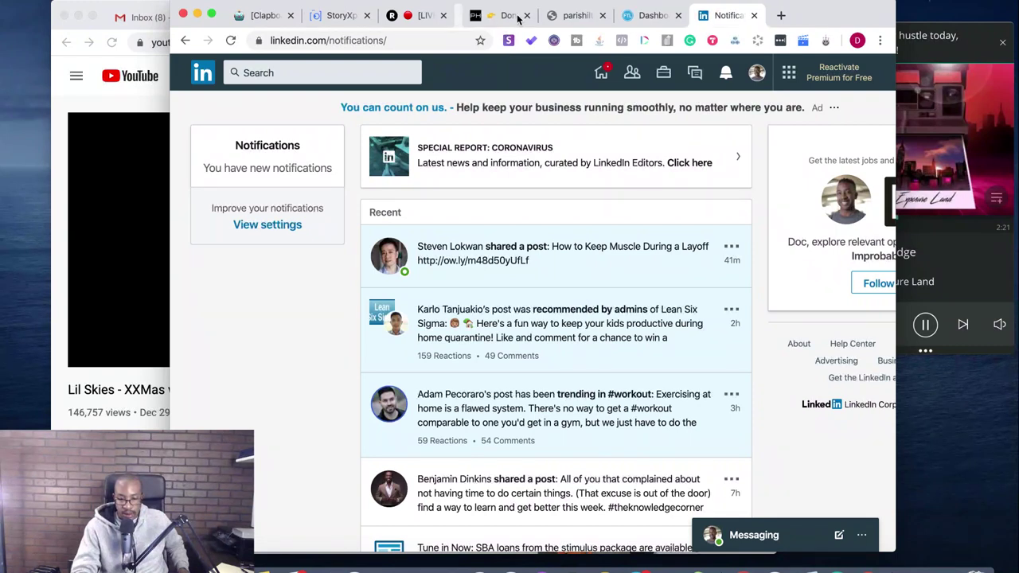
pyautogui.click(520, 15)
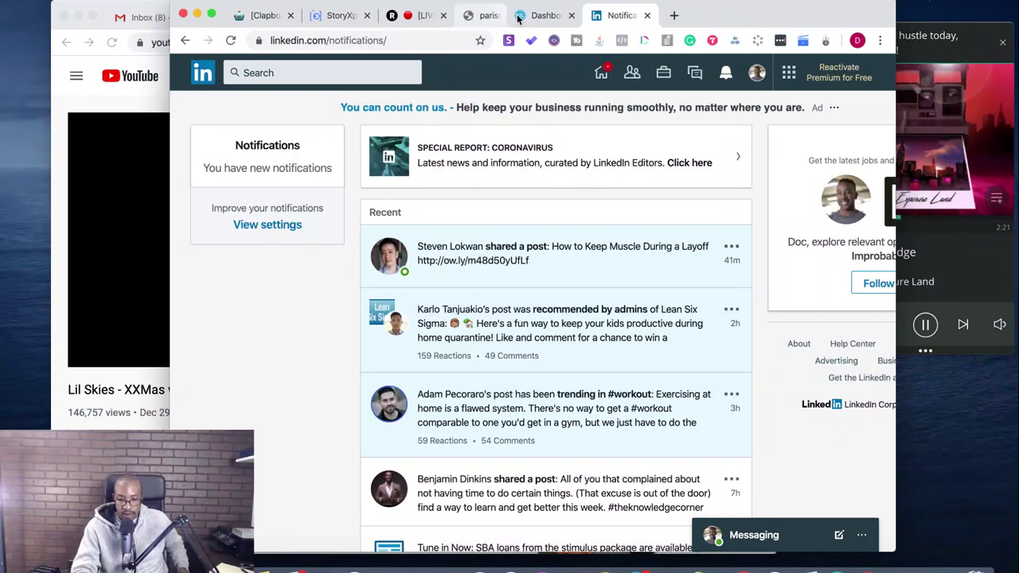
pyautogui.click(519, 15)
pyautogui.click(519, 16)
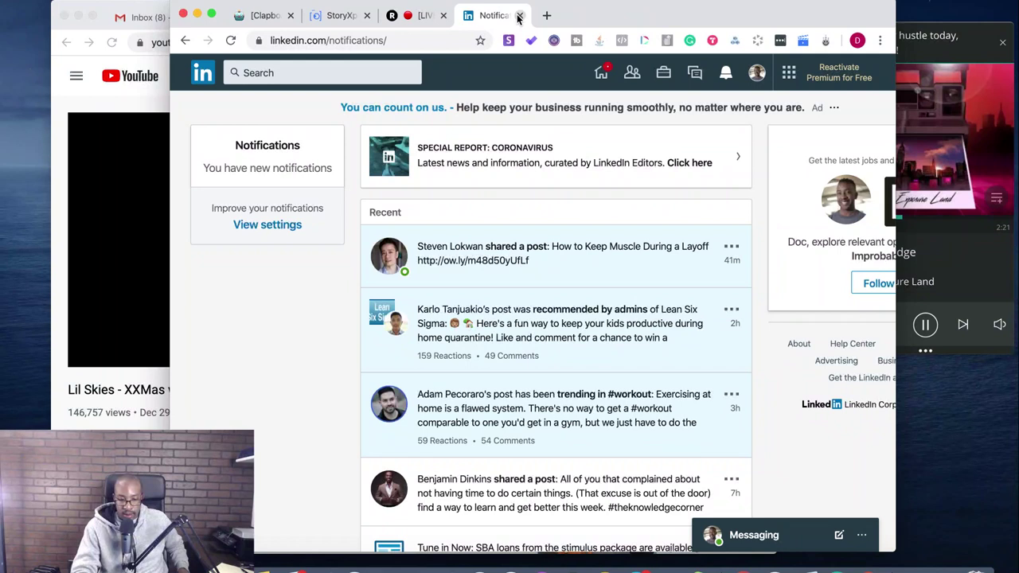
pyautogui.click(520, 15)
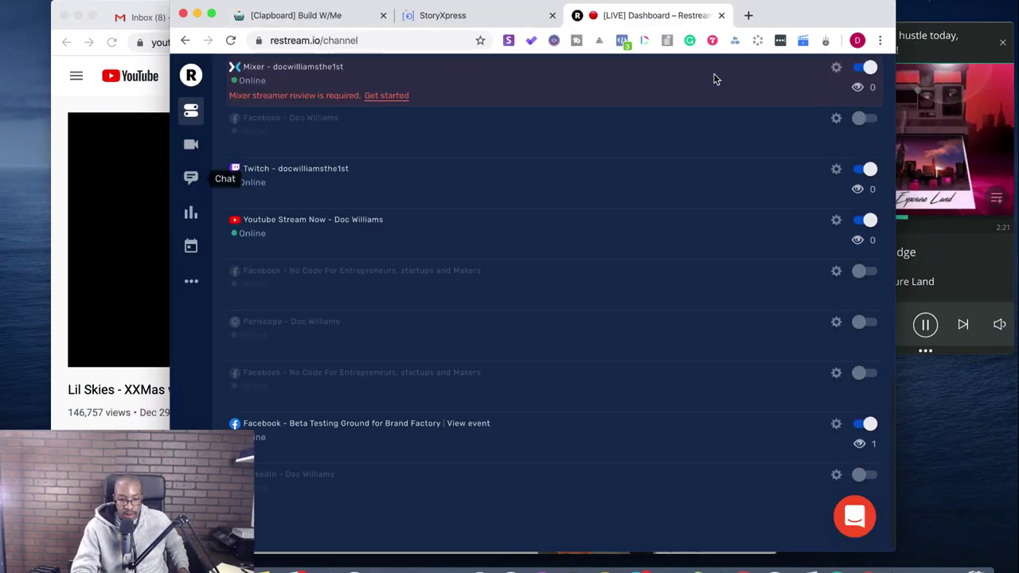
pyautogui.click(198, 15)
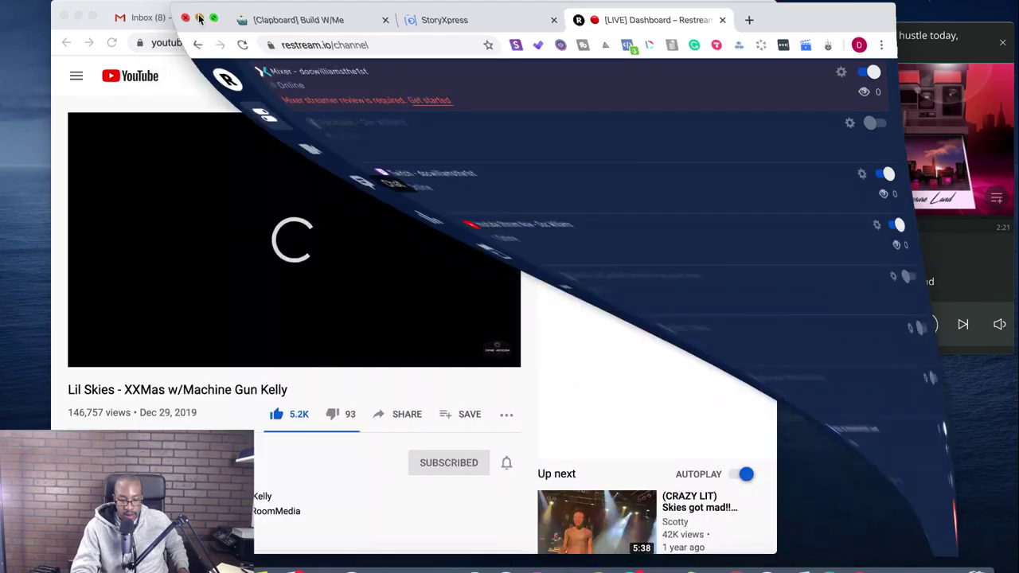
pyautogui.click(398, 414)
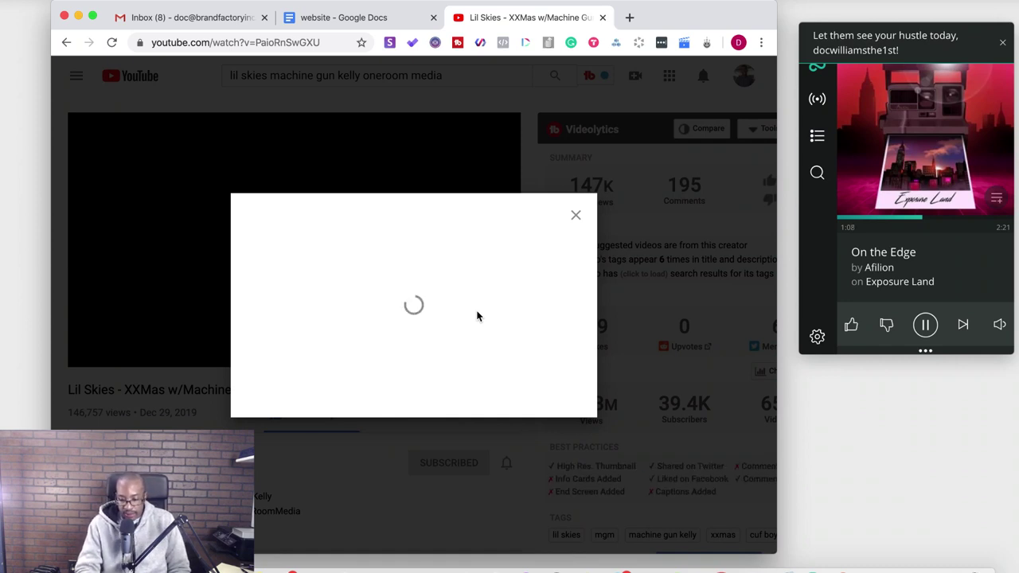
# - Restore and close the leftover Paris Hilton site window, and dismiss the stalled Share dialog
pyautogui.rightClick(881, 567)
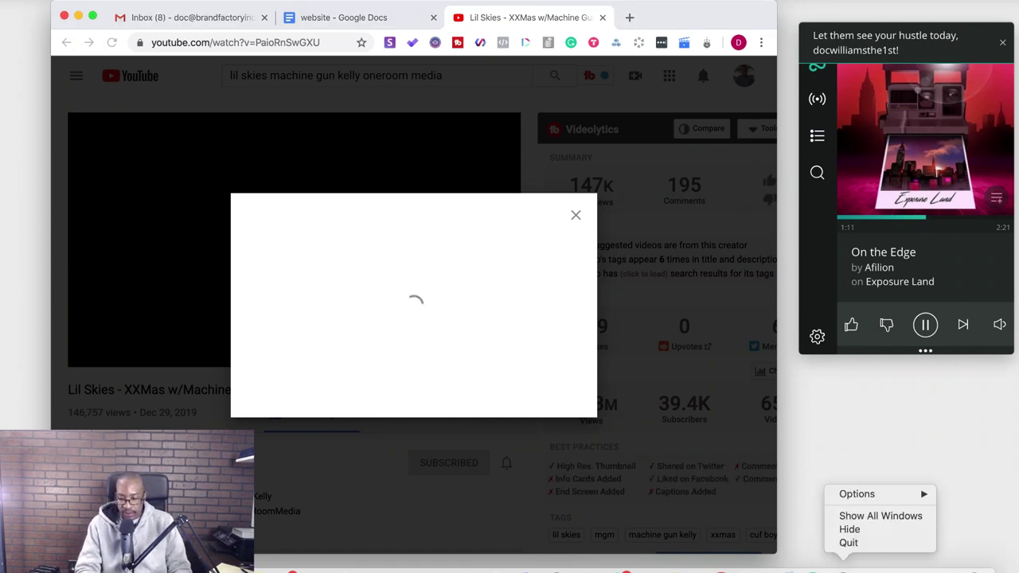
pyautogui.click(849, 543)
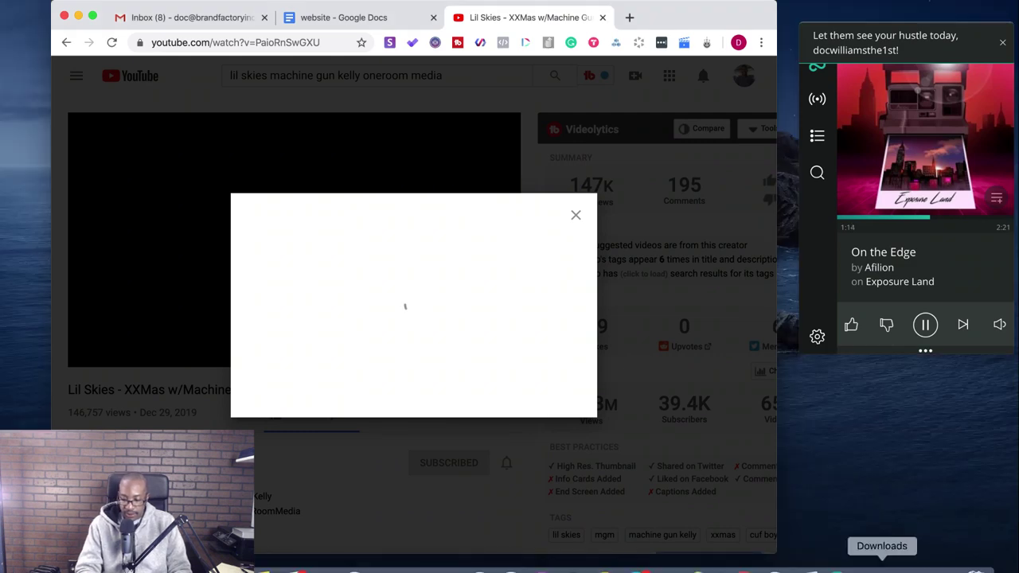
pyautogui.click(913, 566)
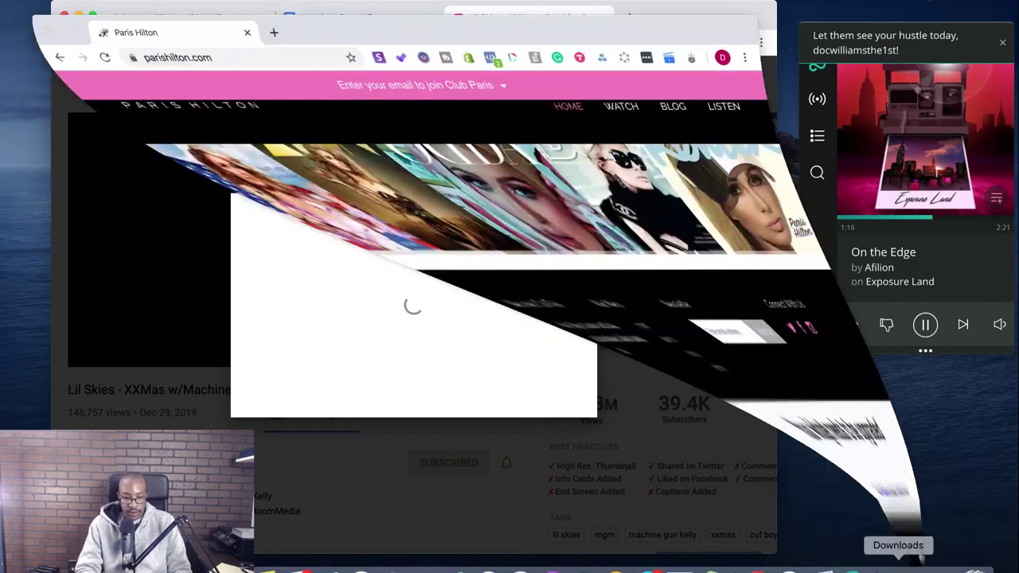
pyautogui.click(47, 5)
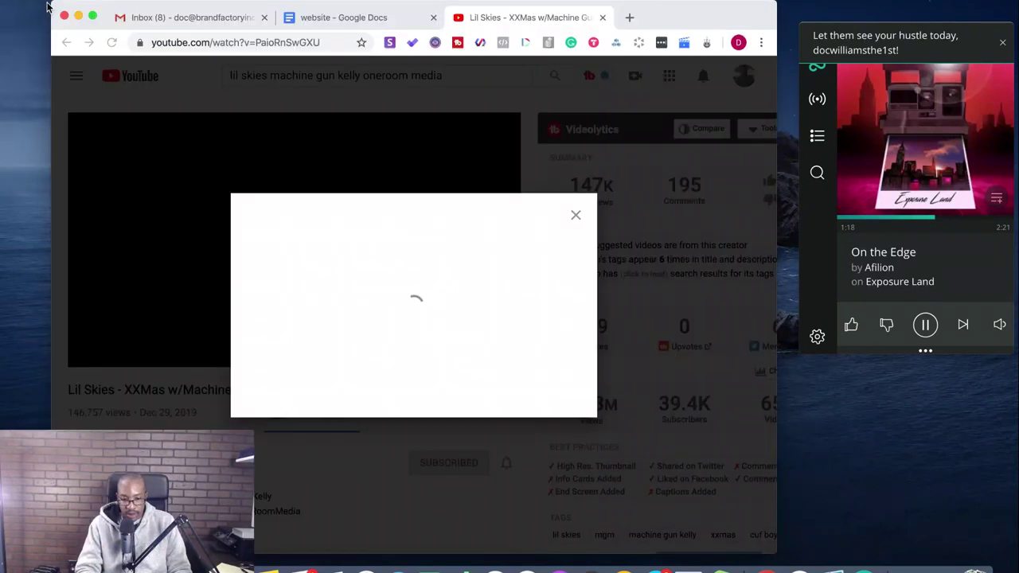
pyautogui.click(575, 216)
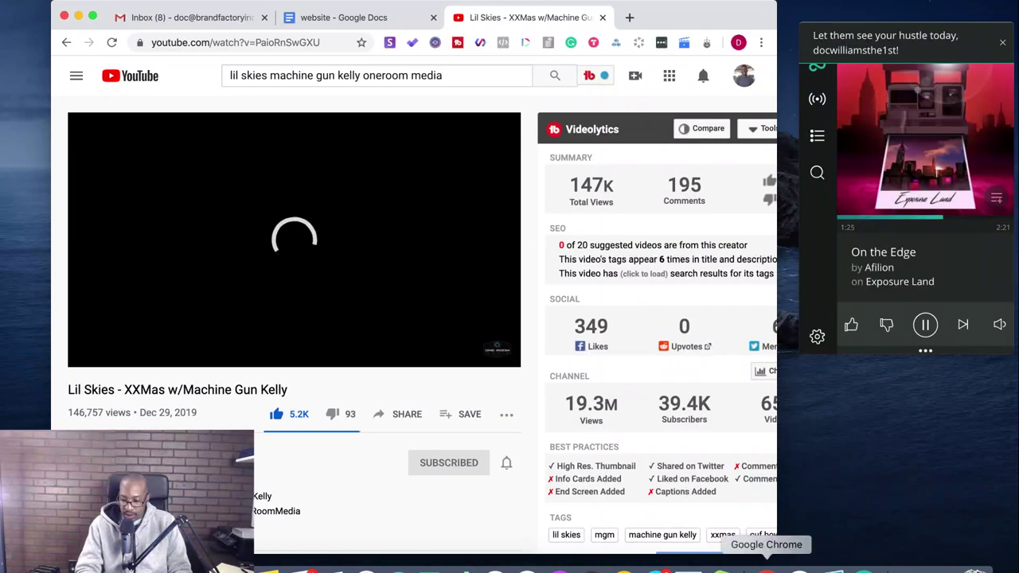
# - Retry the video's Share dialog twice, close it, and switch to the 'website' document
pyautogui.click(796, 567)
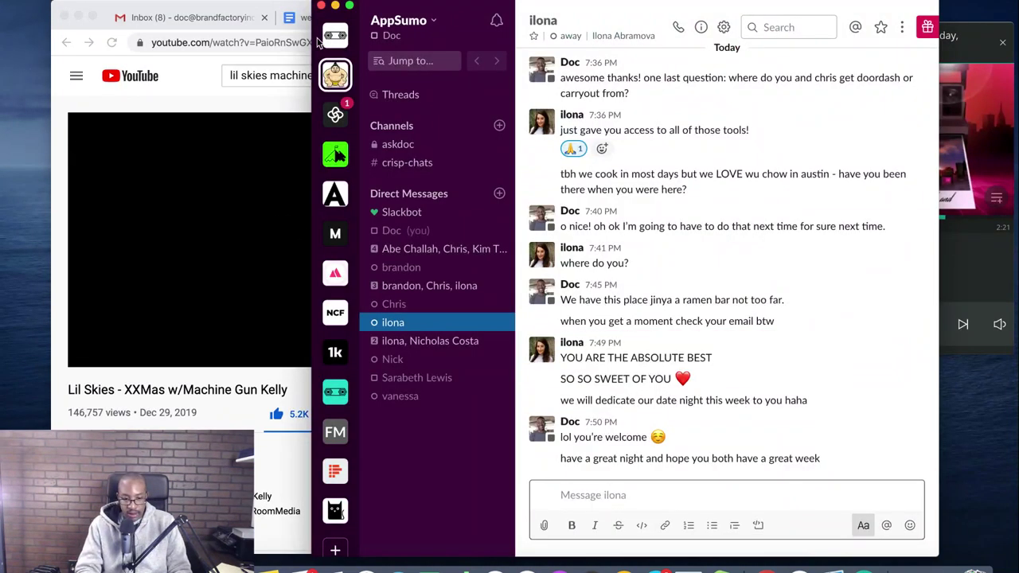
pyautogui.click(278, 253)
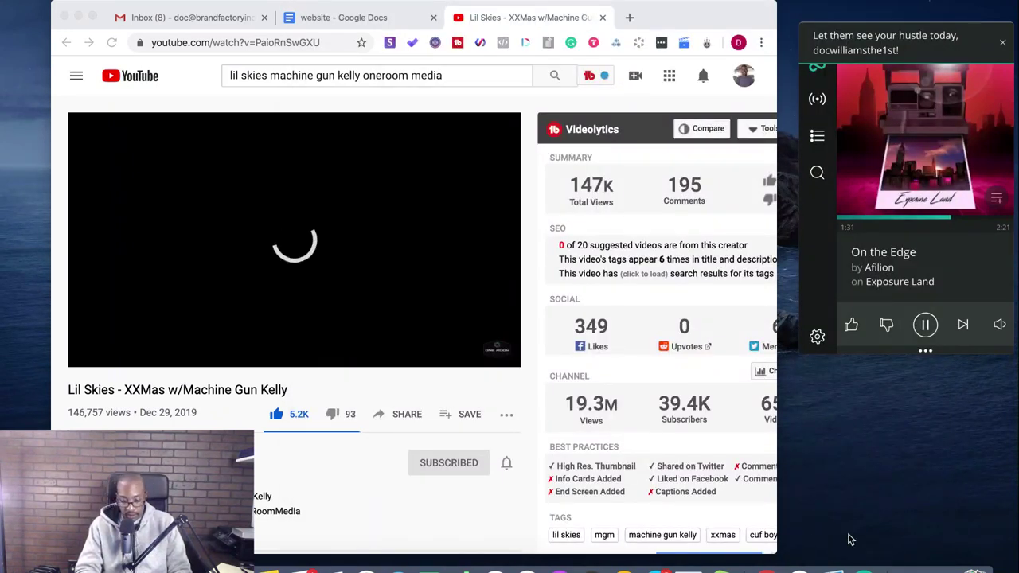
pyautogui.click(403, 408)
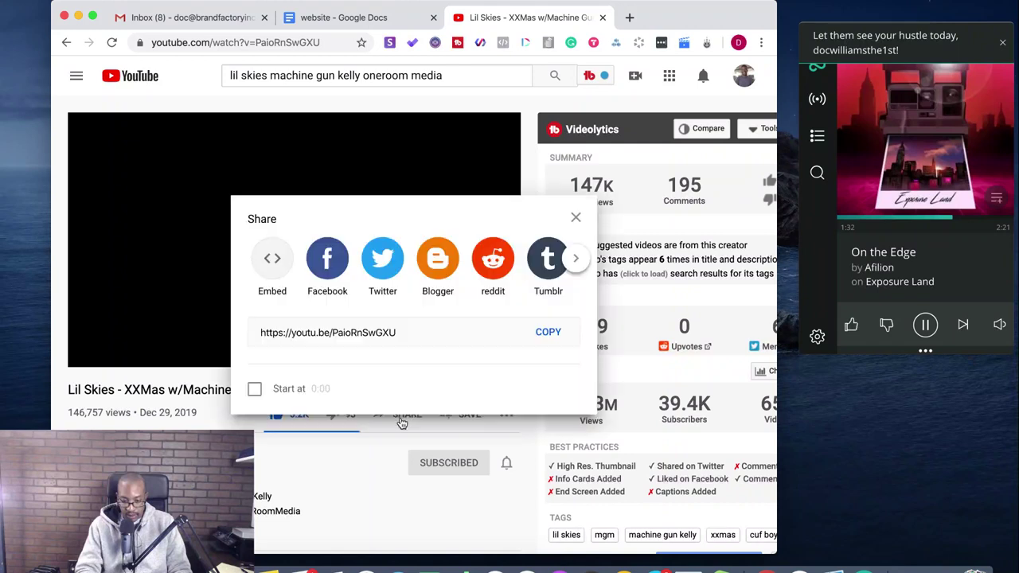
pyautogui.press('Escape')
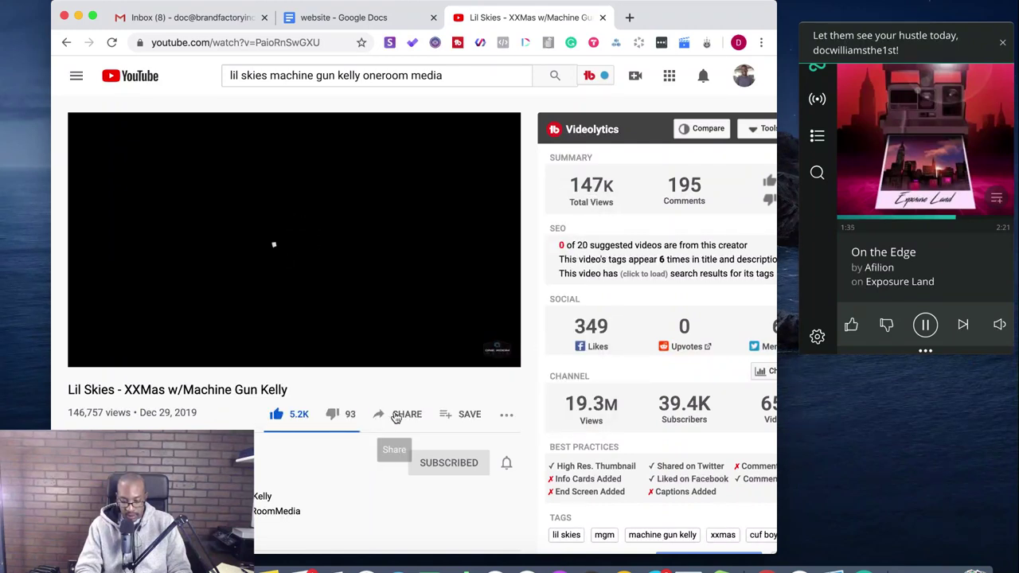
pyautogui.click(397, 415)
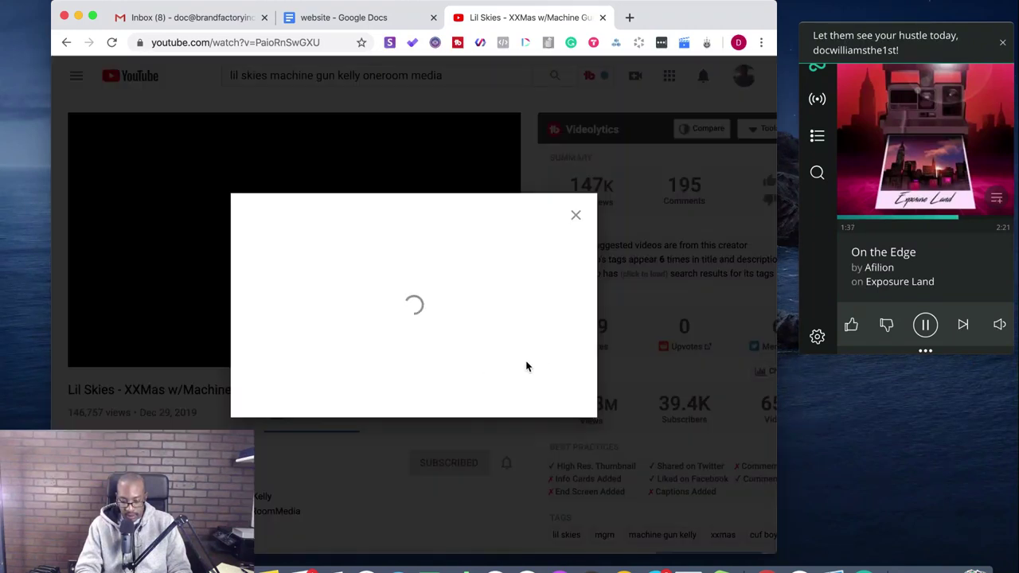
pyautogui.click(574, 213)
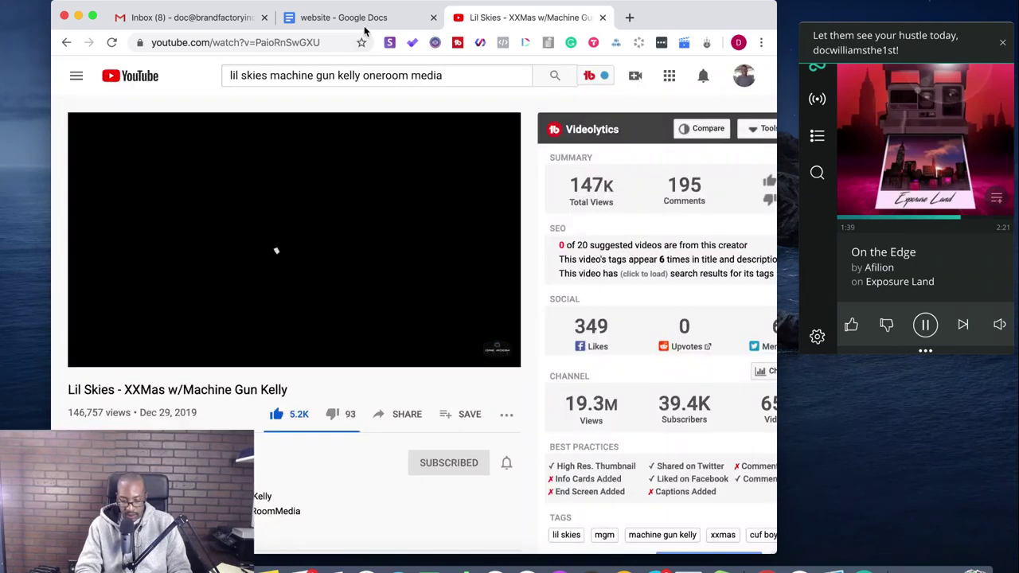
pyautogui.click(365, 29)
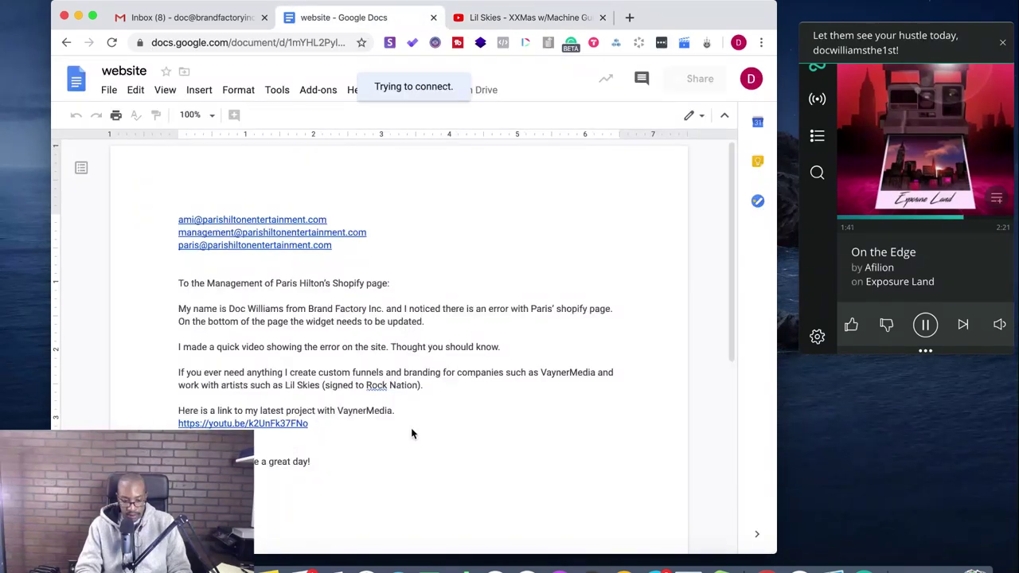
# - Add a new line after the Rock Nation sentence and copy the Lil Skies video's short link
pyautogui.click(433, 386)
pyautogui.press('Return')
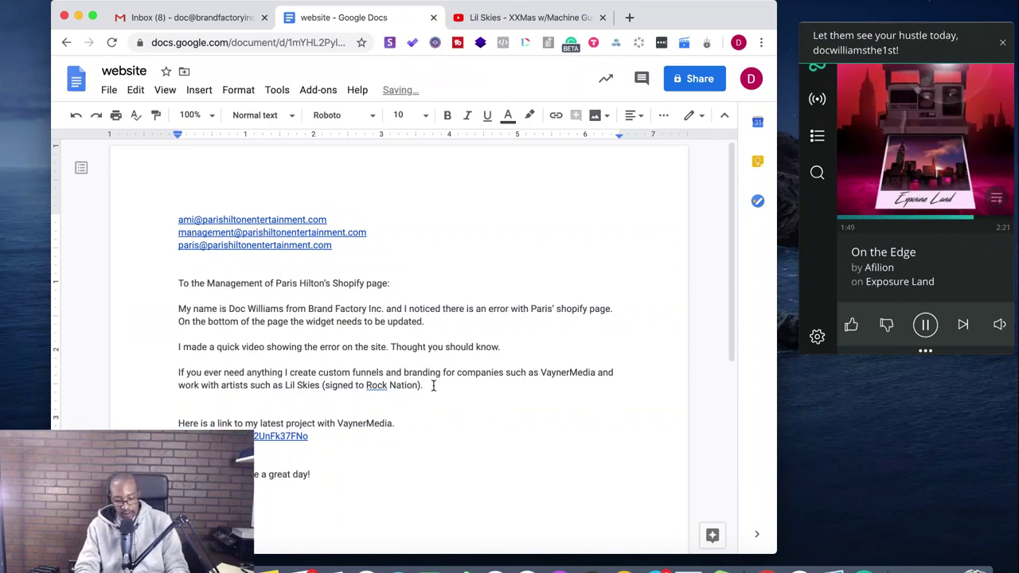
pyautogui.write('https://youtu.be/k2UnFk37FNo')
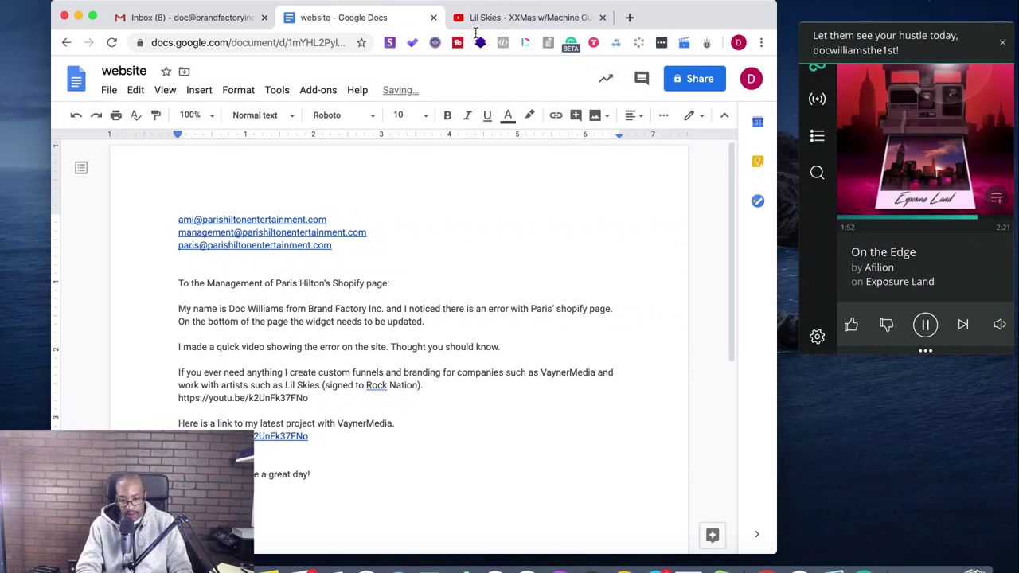
pyautogui.click(486, 19)
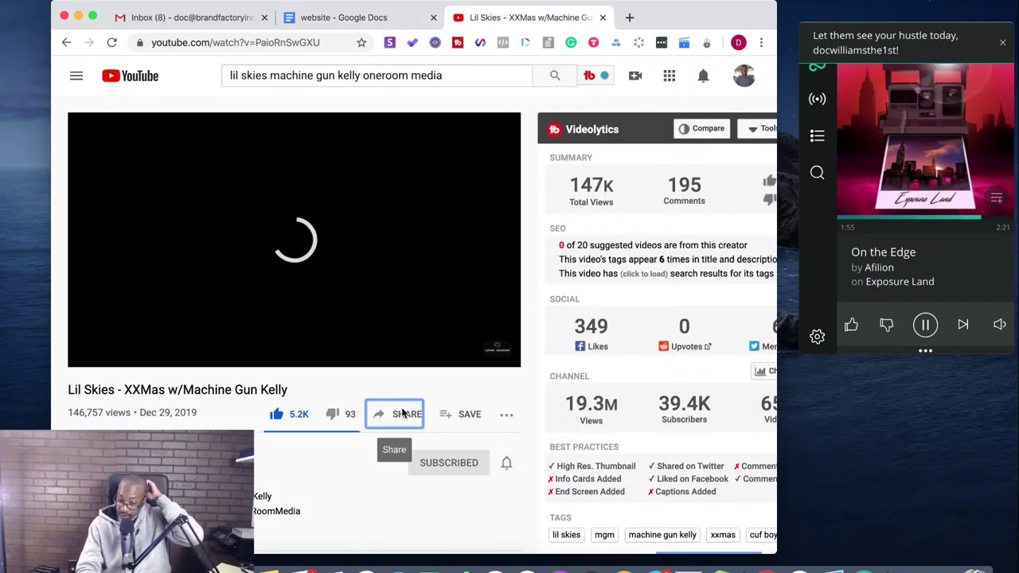
pyautogui.click(404, 413)
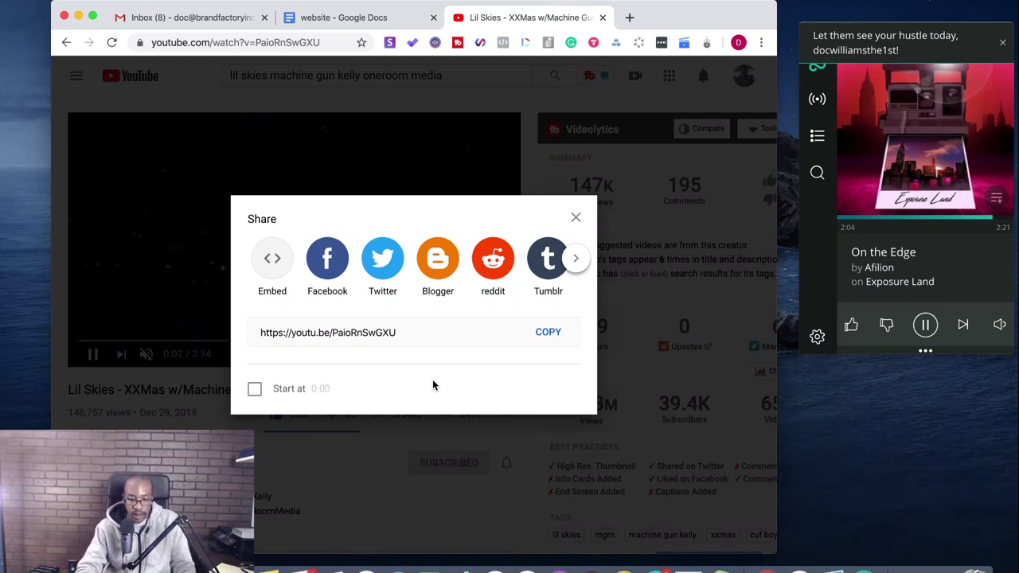
pyautogui.click(546, 332)
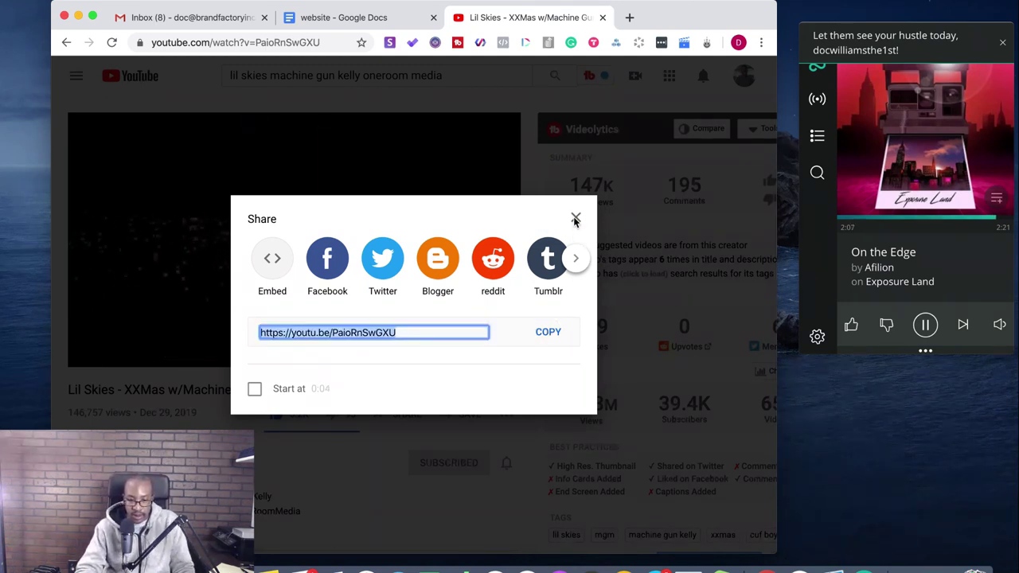
pyautogui.click(375, 19)
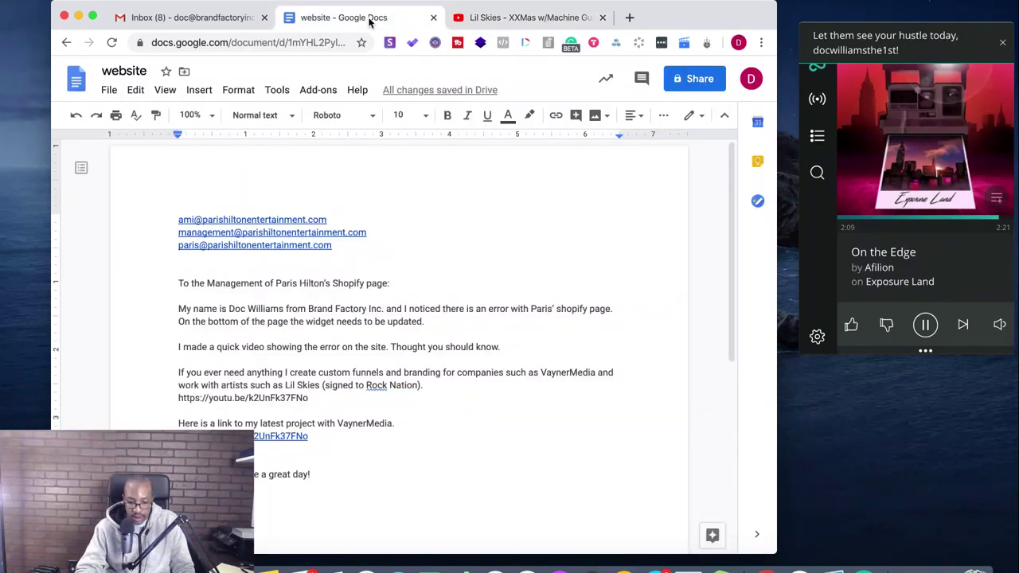
pyautogui.click(322, 398)
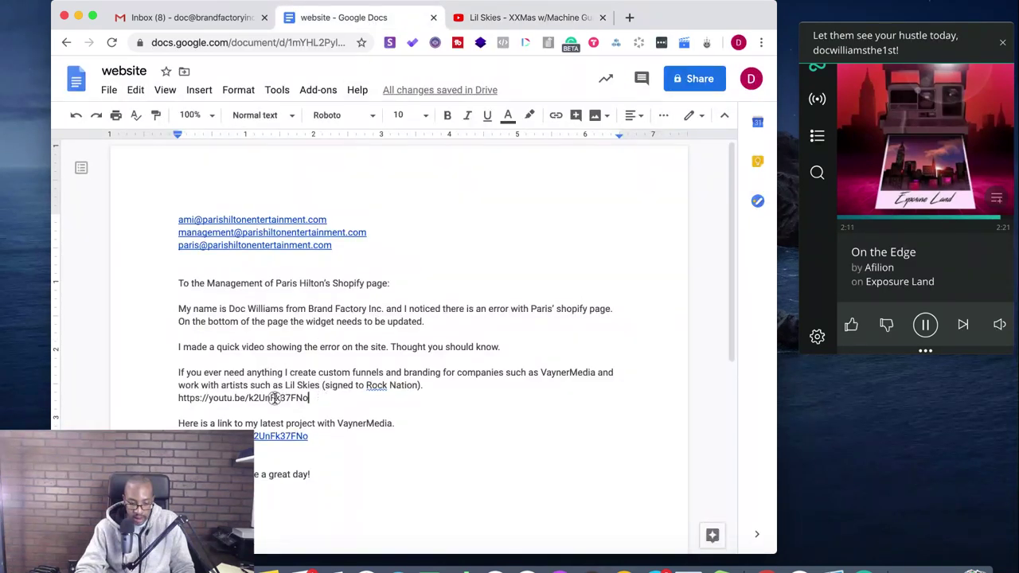
pyautogui.moveTo(322, 398); pyautogui.dragTo(177, 400)
pyautogui.press('BackSpace')
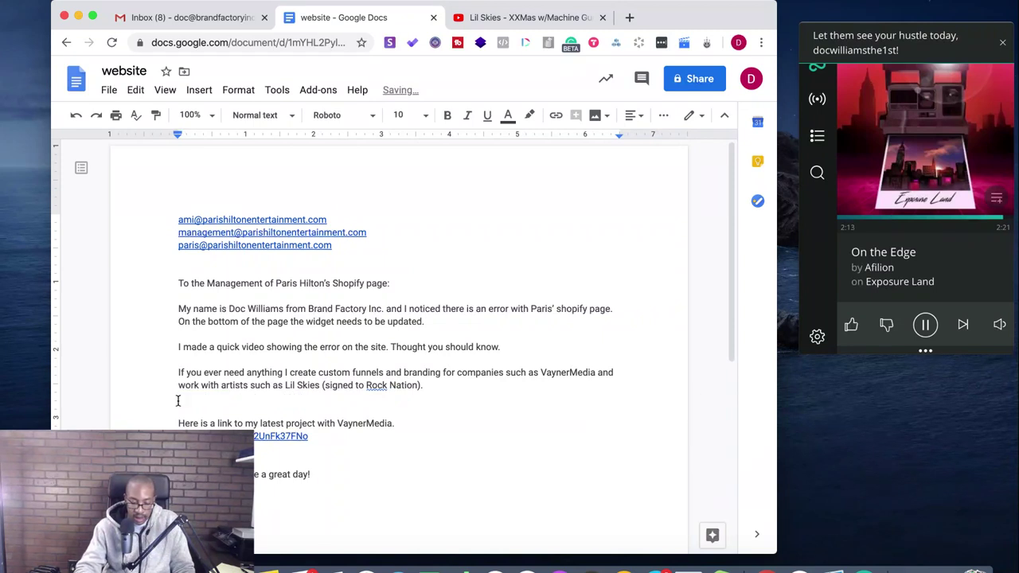
pyautogui.press('super+v')
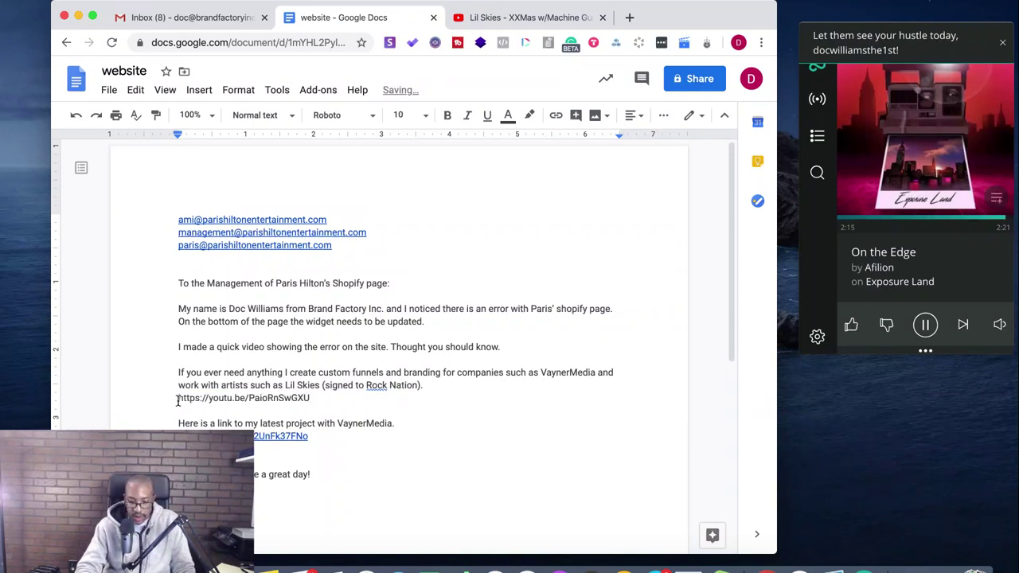
pyautogui.press('Return')
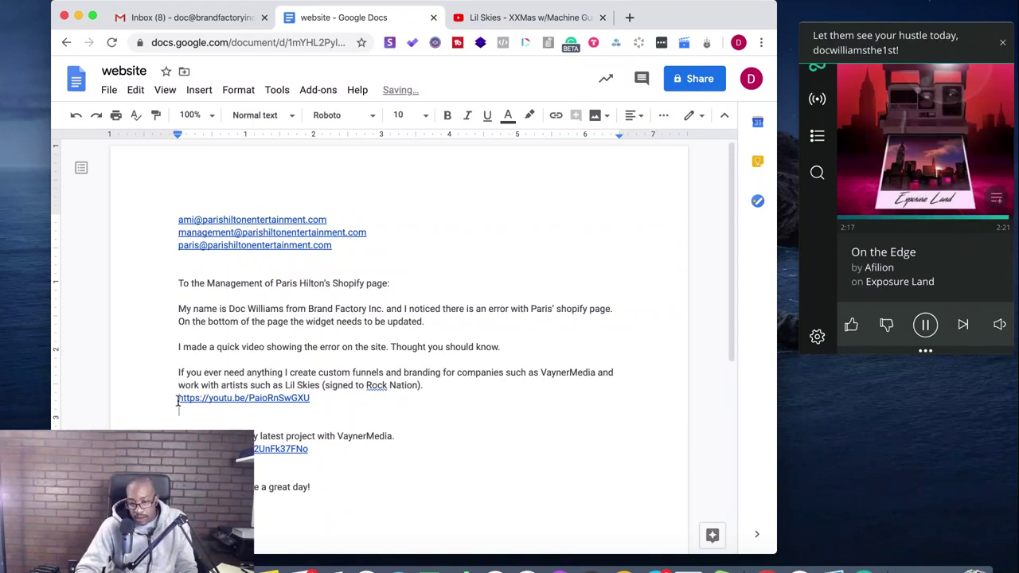
# - Insert 'Team' after 'Management' in the greeting line
pyautogui.click(484, 21)
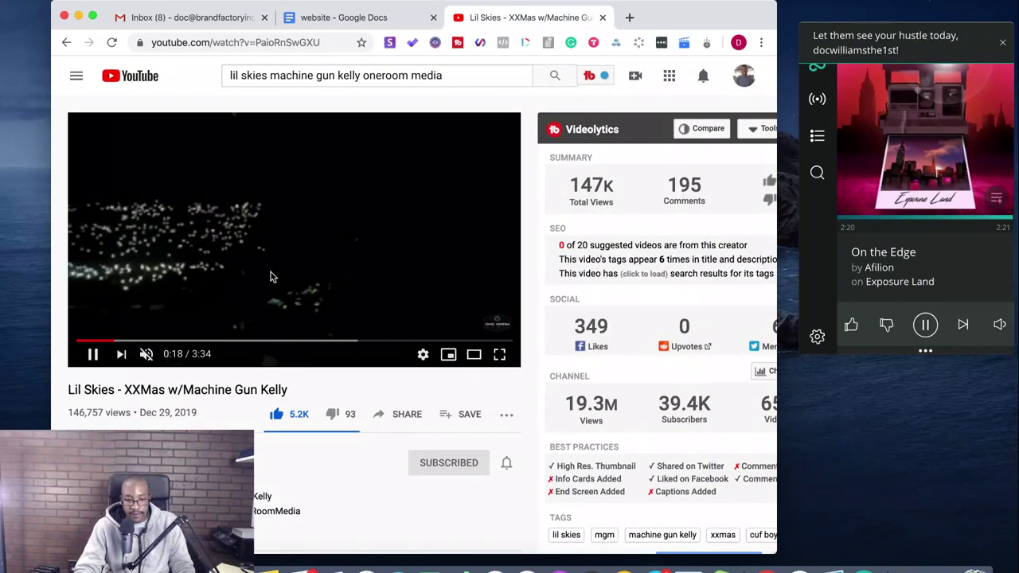
pyautogui.click(358, 20)
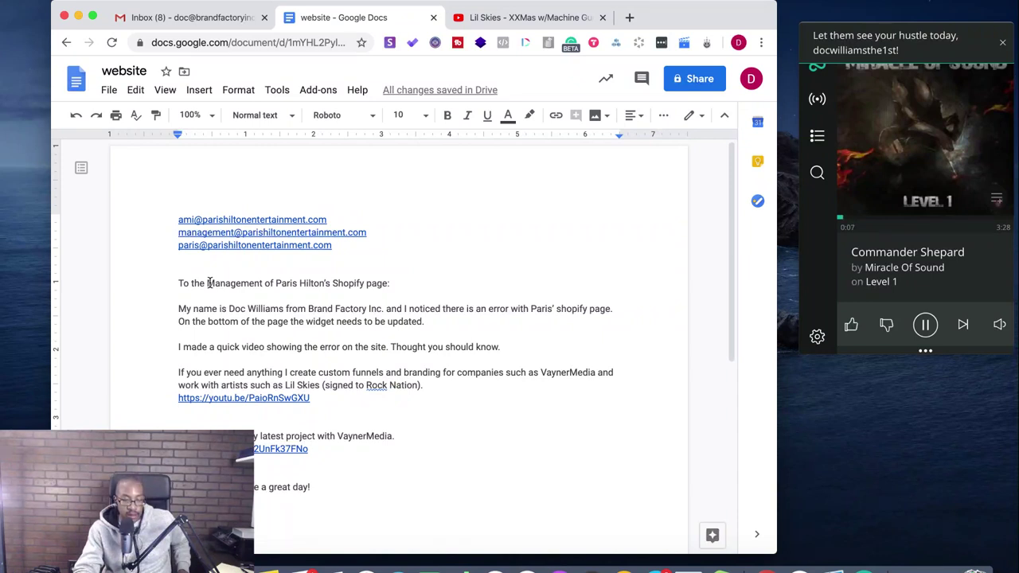
pyautogui.click(266, 282)
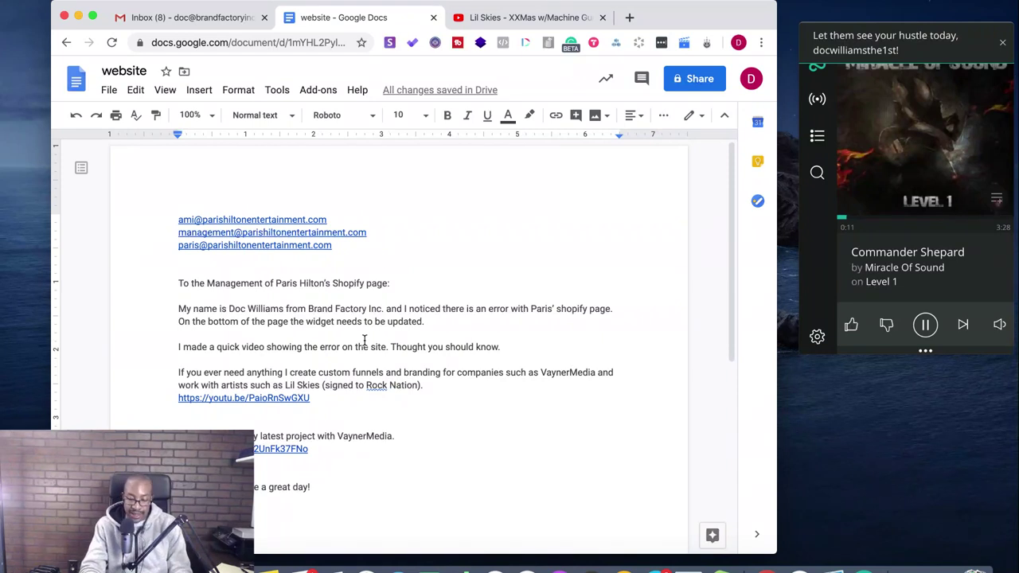
pyautogui.write('Team')
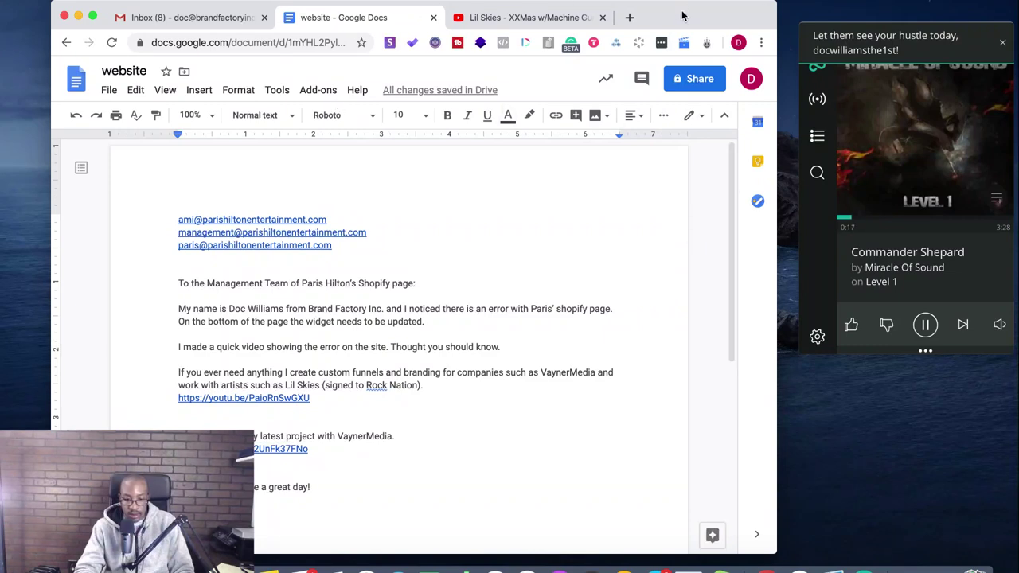
pyautogui.click(78, 16)
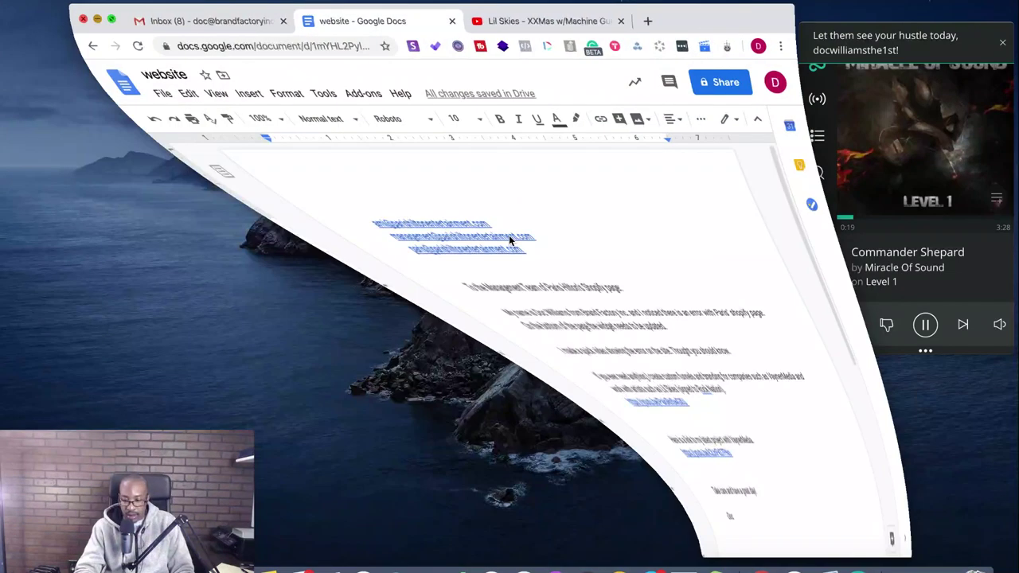
# - Minimize the Restream dashboard again and restore the 'website' document window
pyautogui.click(917, 567)
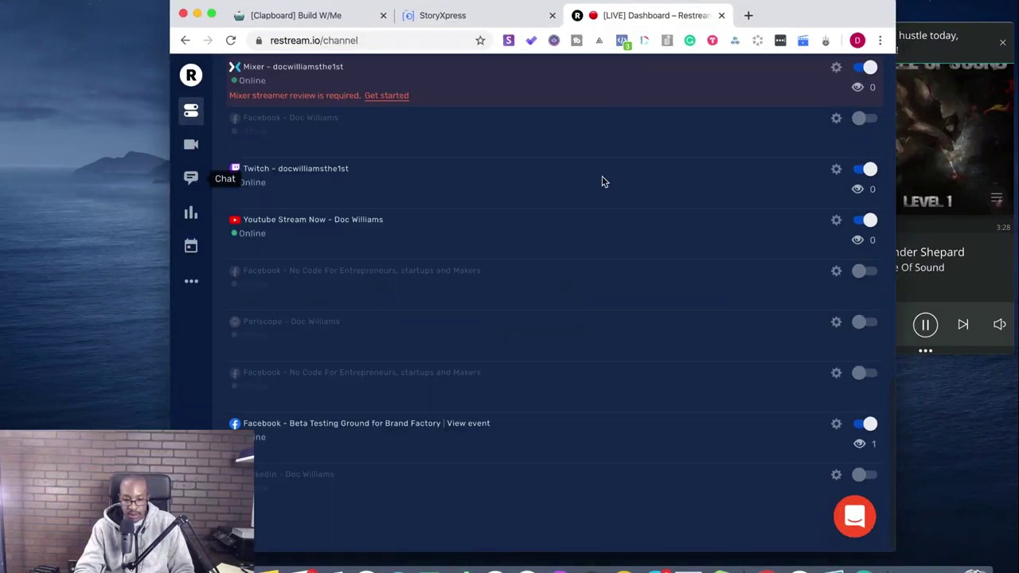
pyautogui.click(197, 14)
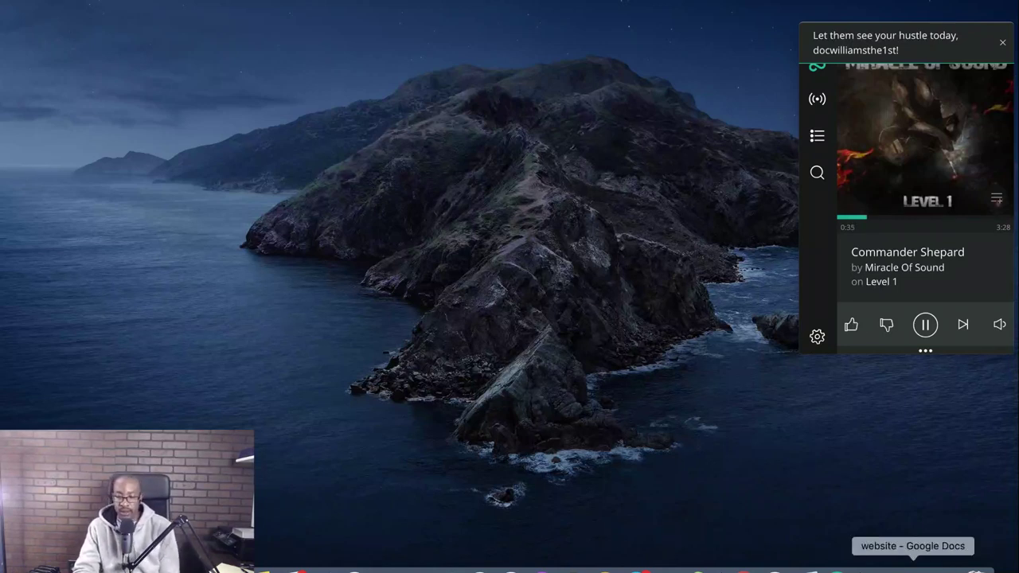
pyautogui.click(906, 567)
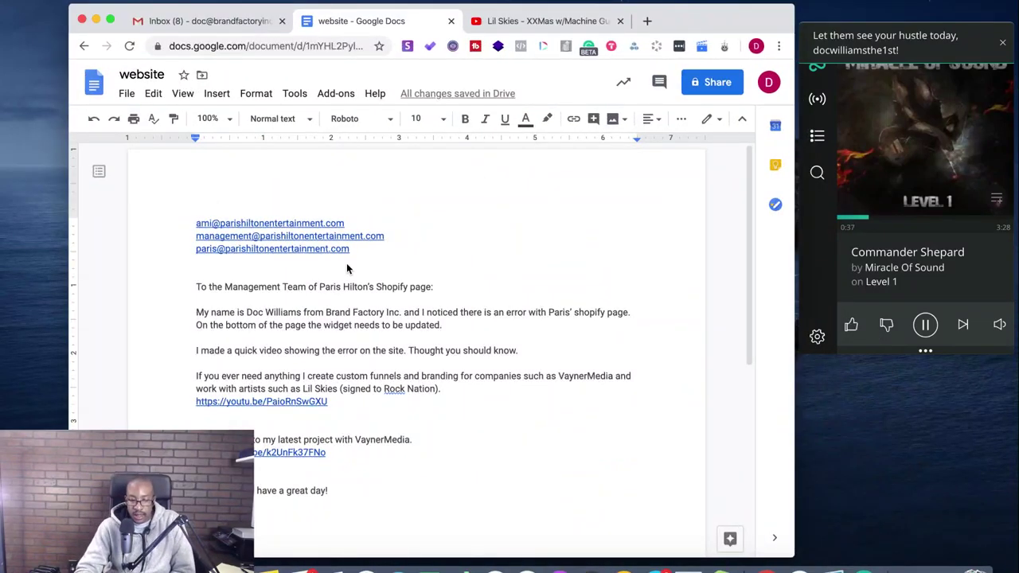
# - Fix 'Rock' to 'Roc Nation', remove the blank line, and end with 'Take care and hope you all are safe!'
pyautogui.scroll(-2, 347, 269)
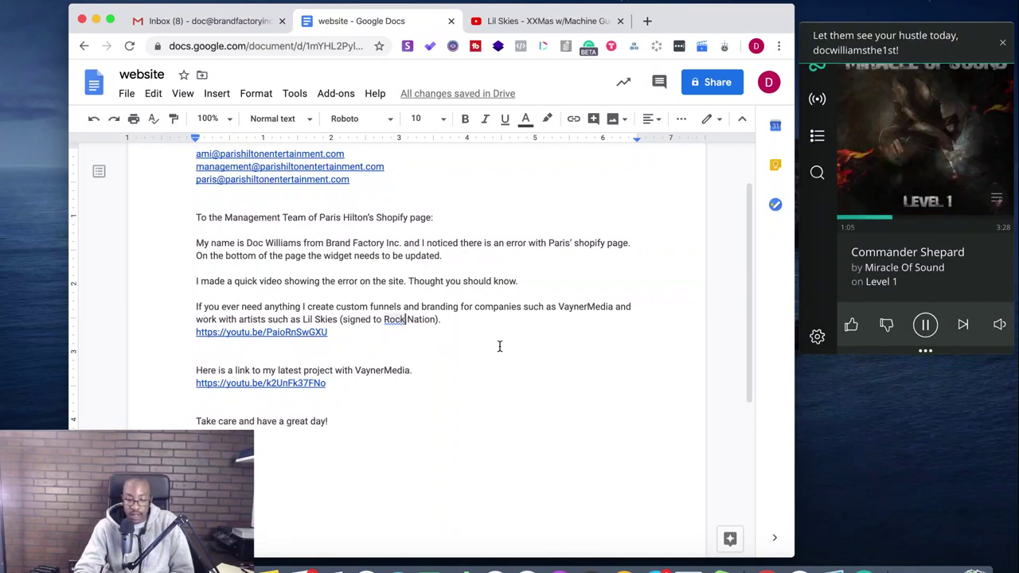
pyautogui.press('BackSpace')
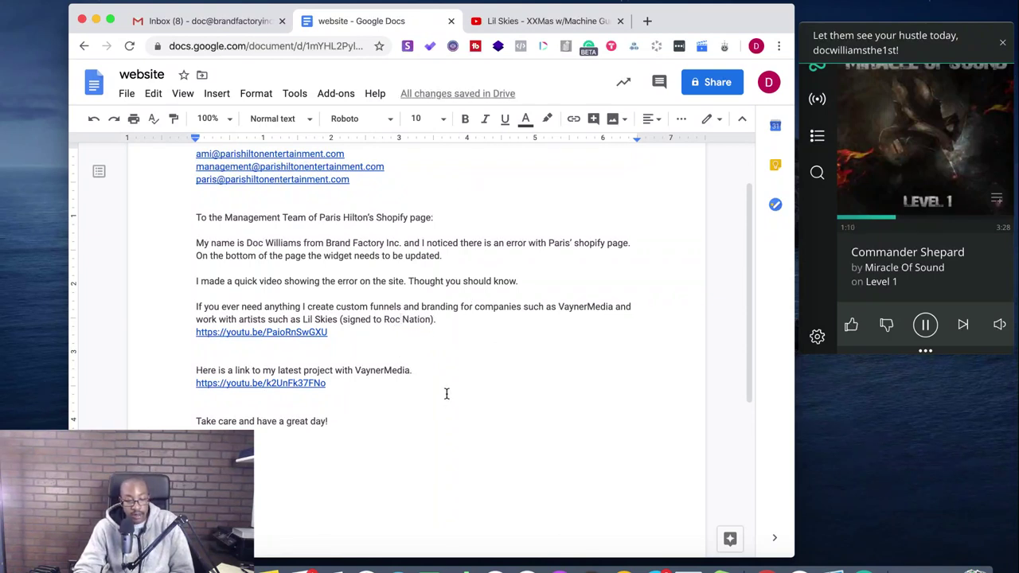
pyautogui.click(250, 405)
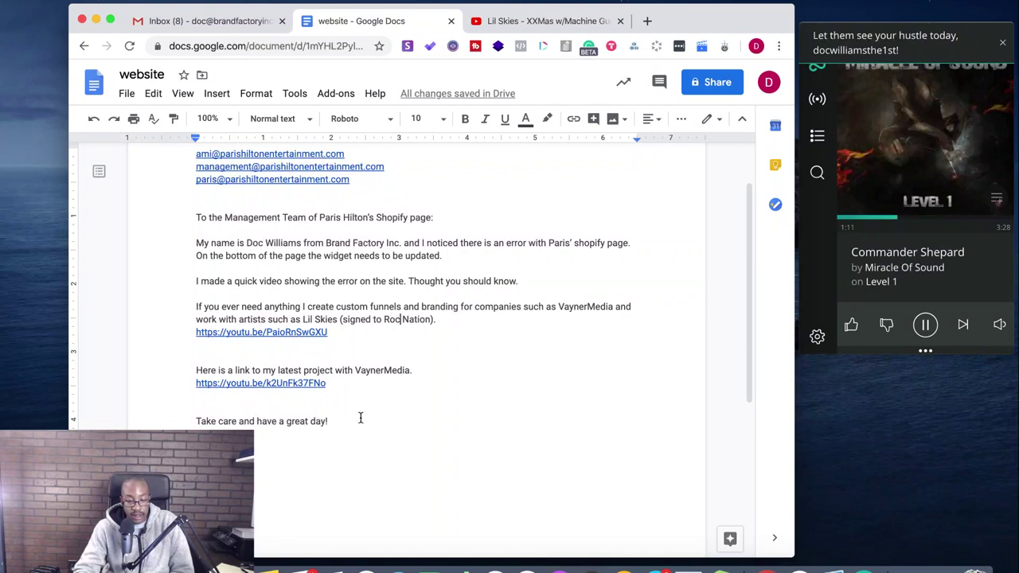
pyautogui.press('BackSpace')
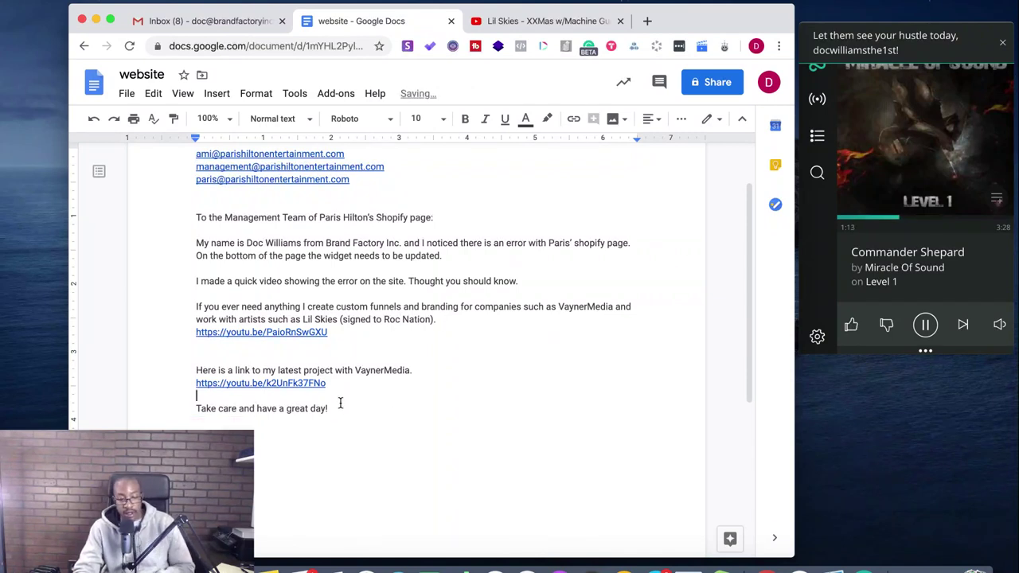
pyautogui.moveTo(340, 407); pyautogui.dragTo(256, 407)
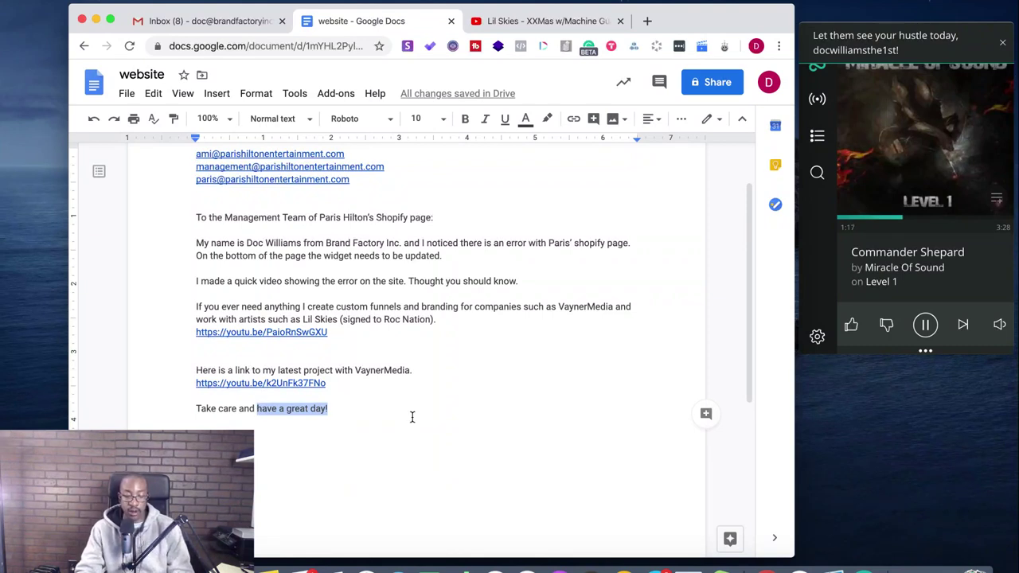
pyautogui.write('hop')
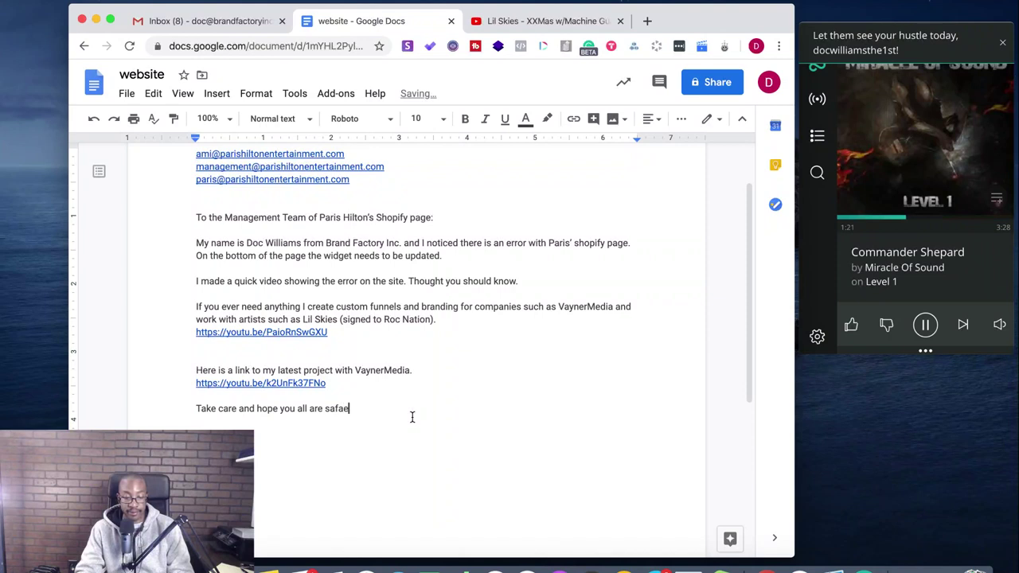
pyautogui.write('e!')
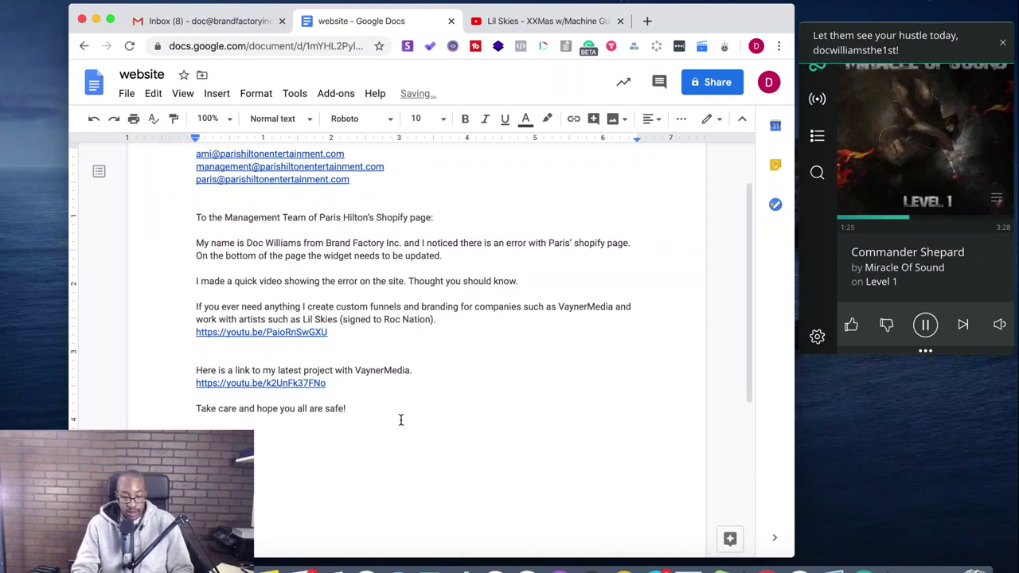
pyautogui.scroll(2, 400, 419)
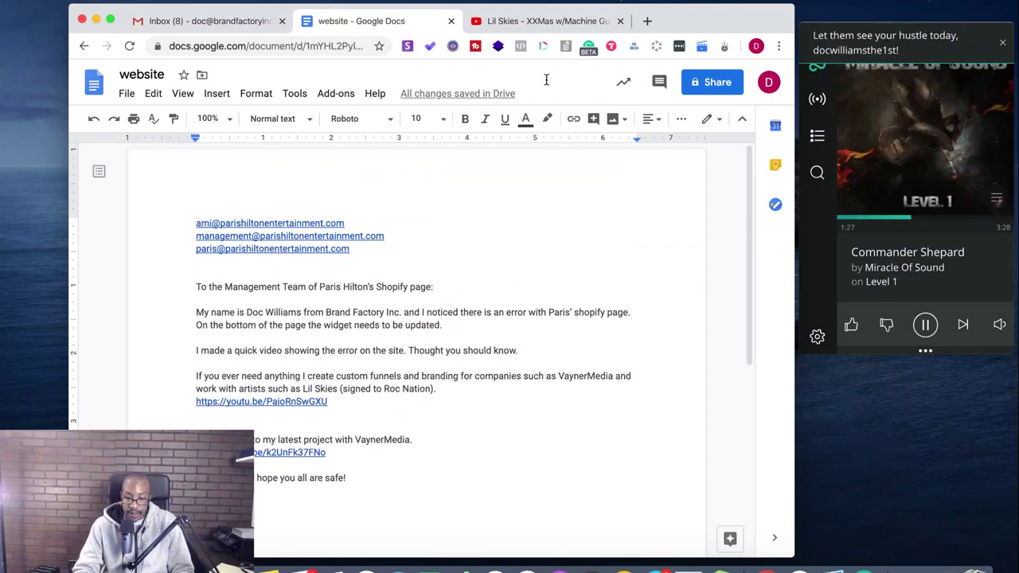
# - Close the Lil Skies video tab and switch to Gmail
pyautogui.click(527, 21)
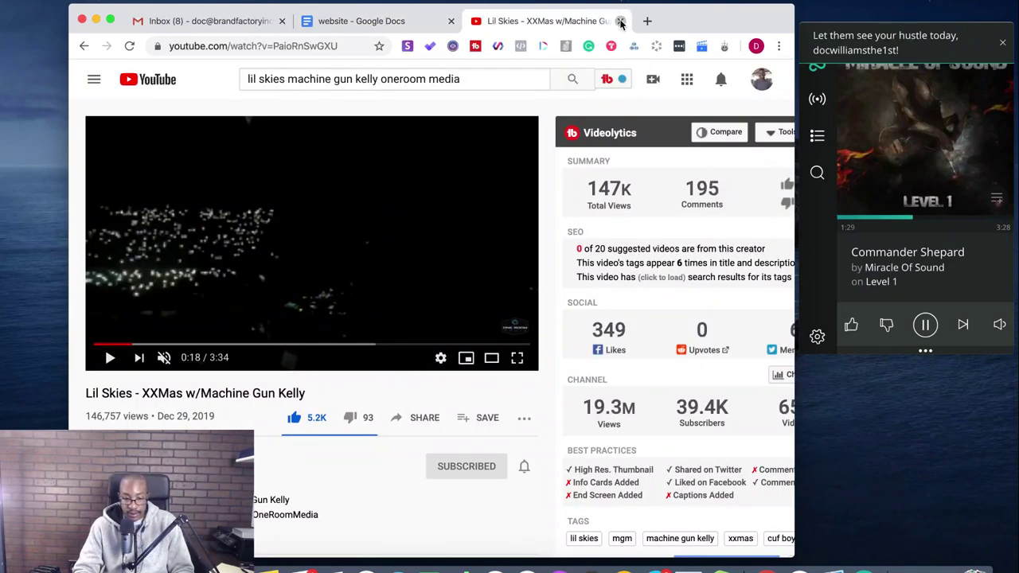
pyautogui.click(620, 22)
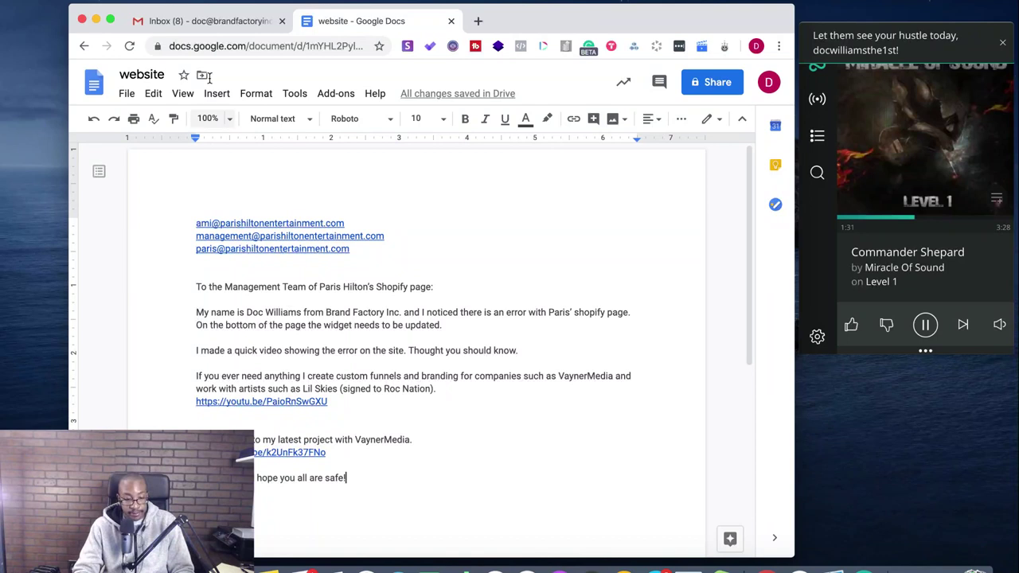
pyautogui.click(217, 21)
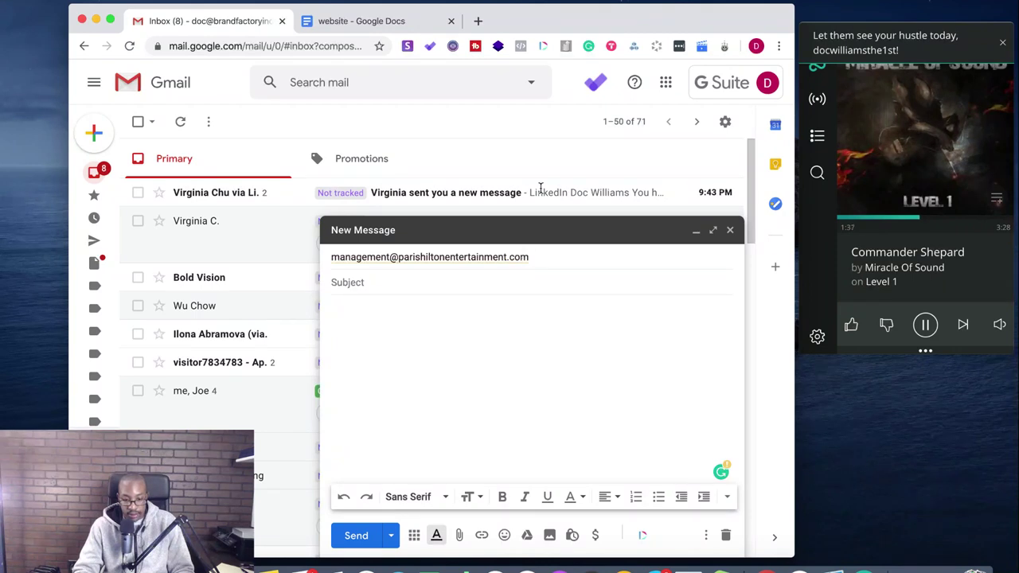
# - Copy the three recipient addresses from the document into the new message's To field
pyautogui.click(523, 260)
pyautogui.click(539, 257)
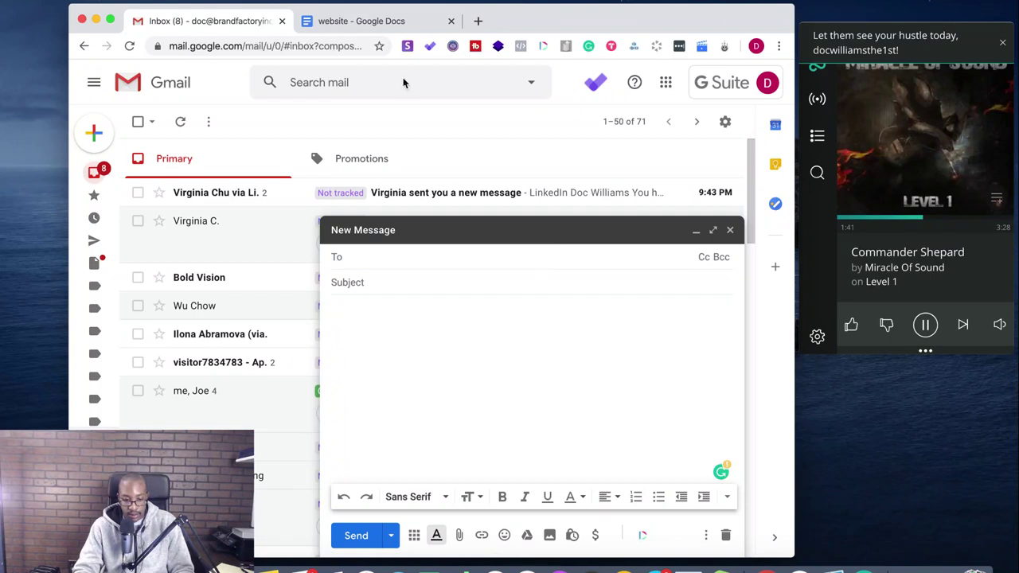
pyautogui.click(377, 23)
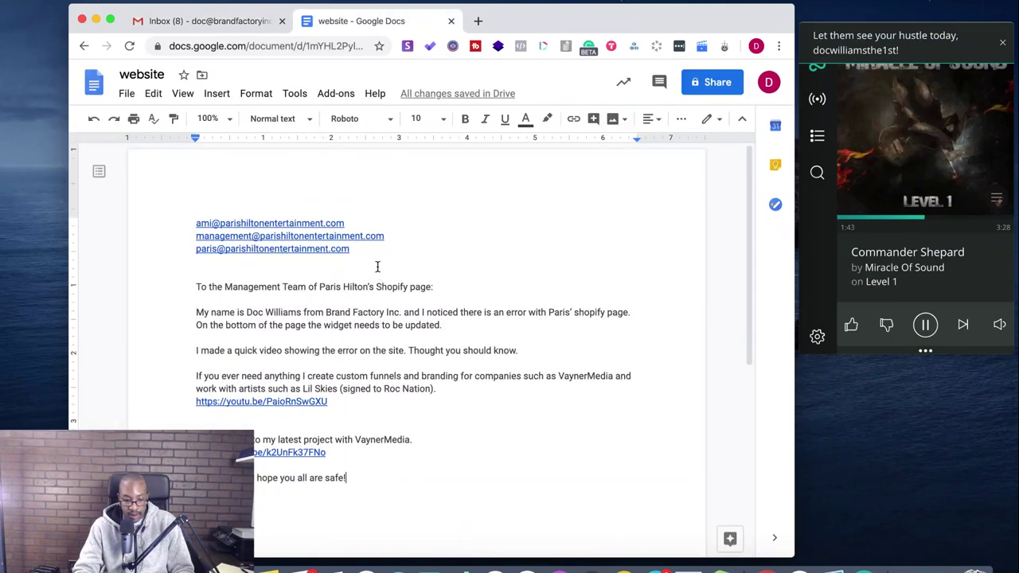
pyautogui.moveTo(371, 257); pyautogui.dragTo(197, 218)
pyautogui.press('super+c')
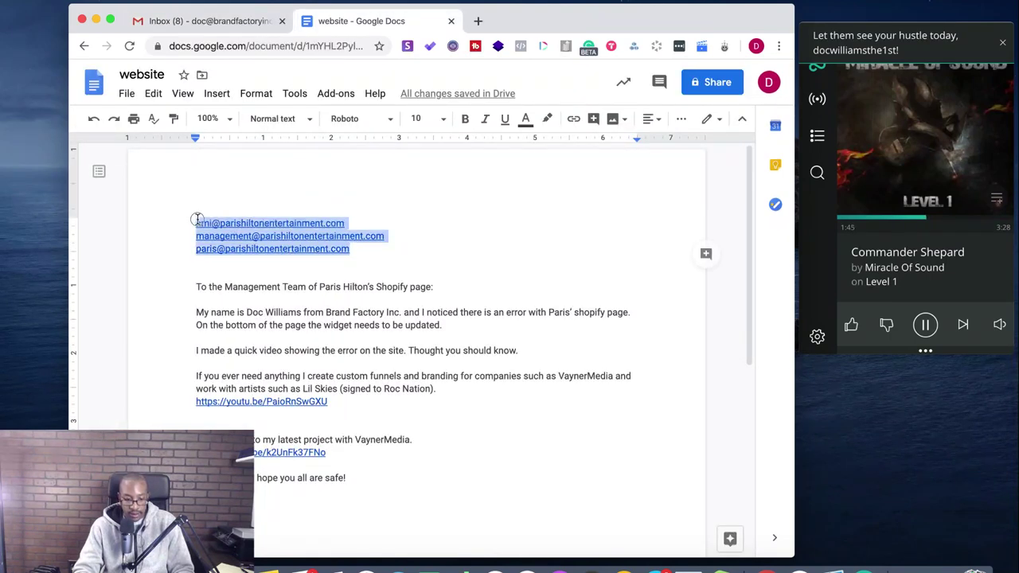
pyautogui.click(205, 23)
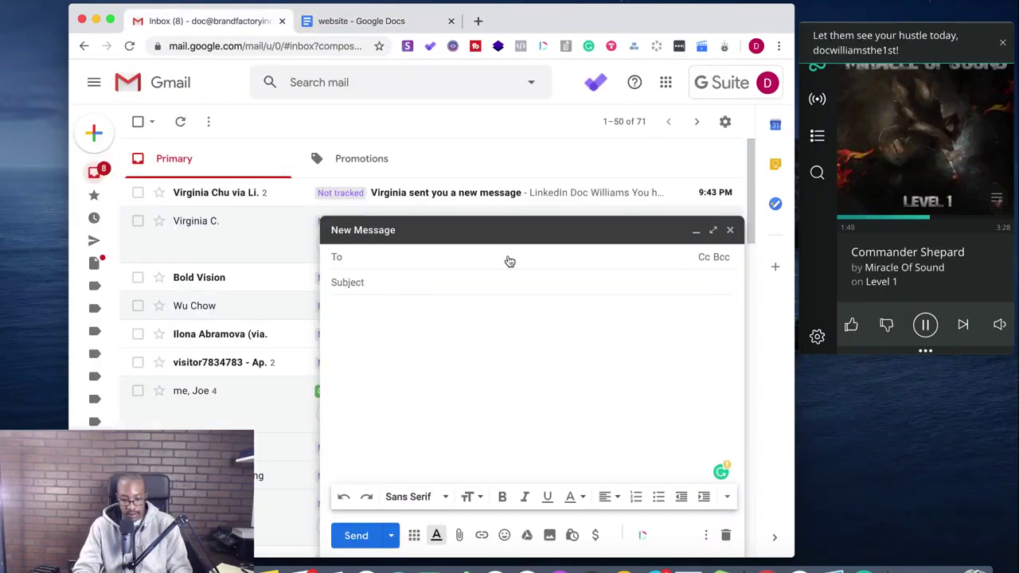
pyautogui.press('super+v')
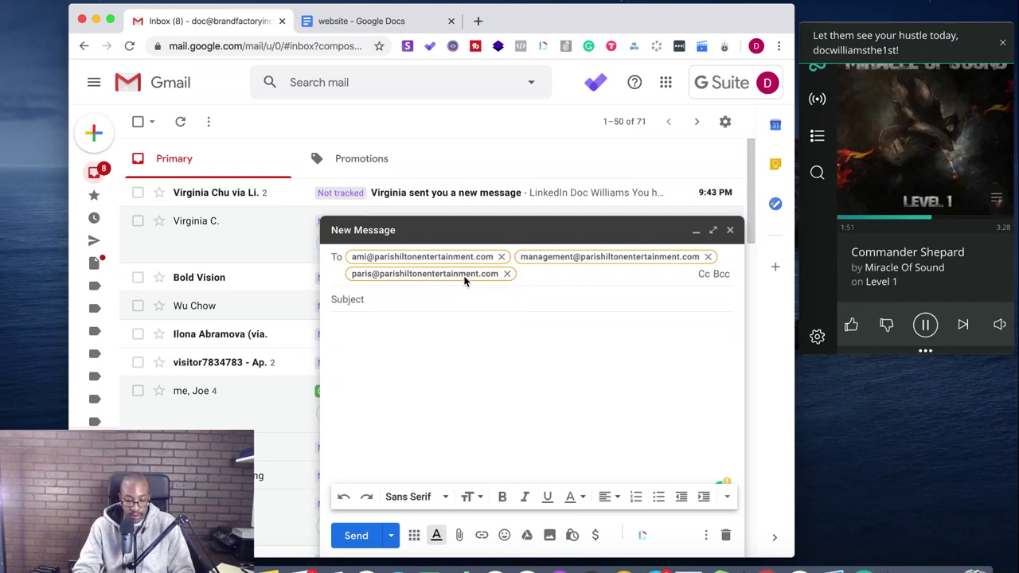
# - Close the new message and open the Drafts folder
pyautogui.moveTo(465, 277)
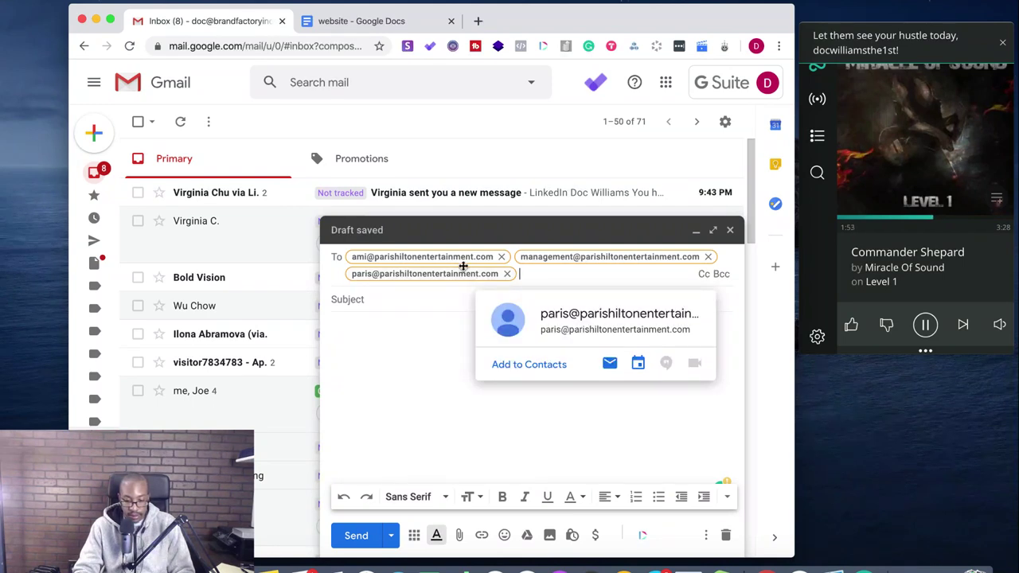
pyautogui.moveTo(462, 257)
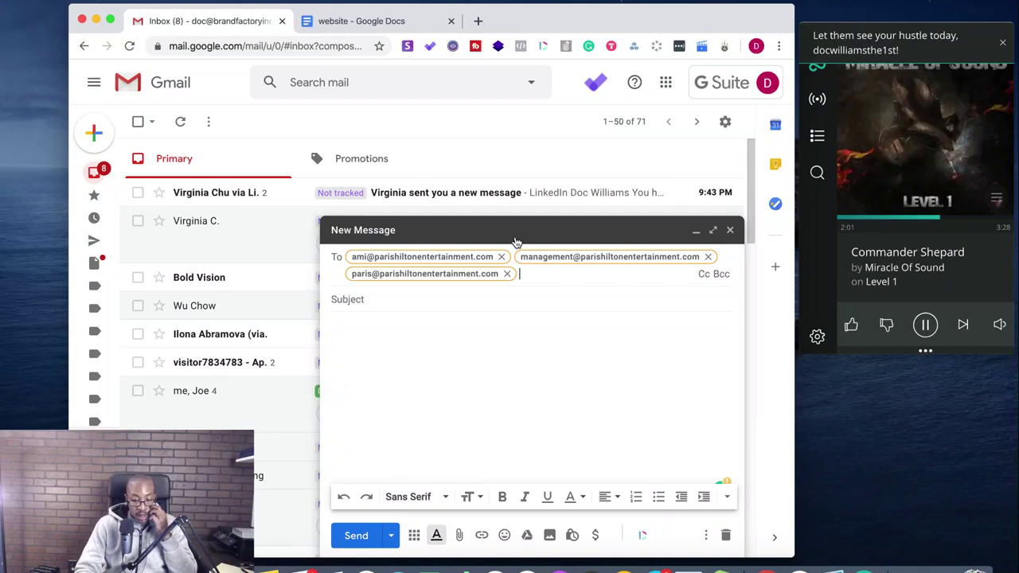
pyautogui.click(732, 231)
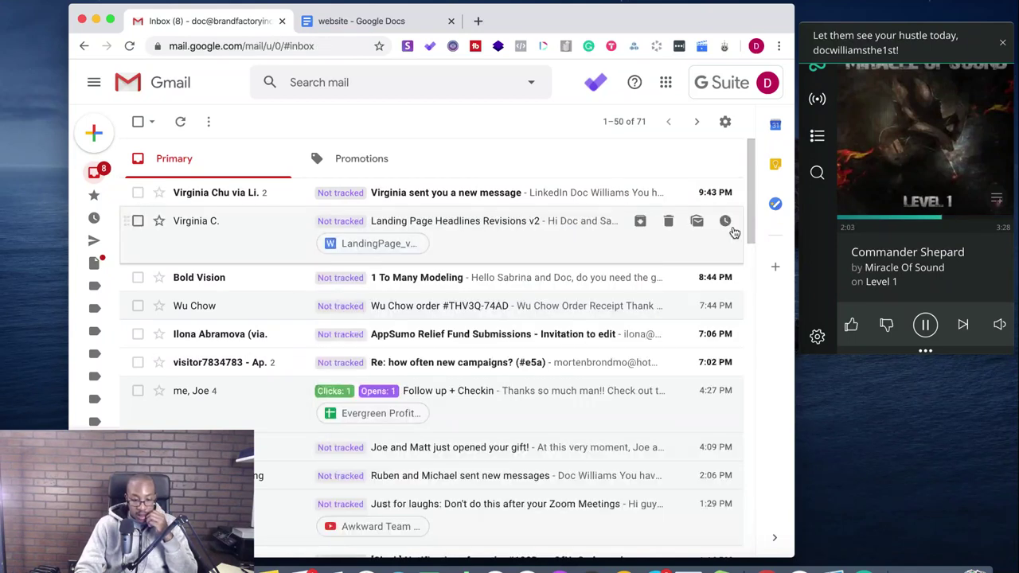
pyautogui.moveTo(93, 240)
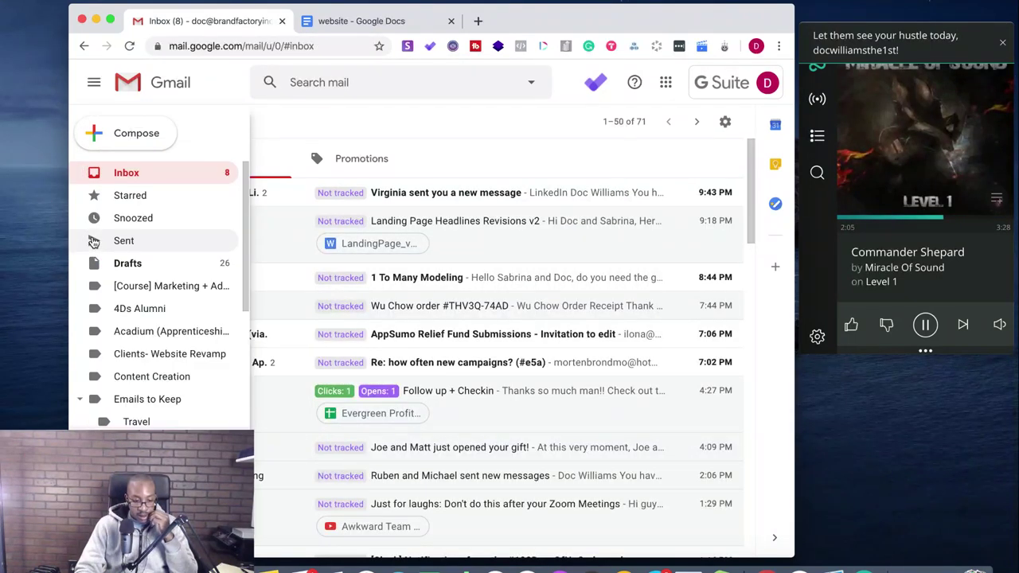
pyautogui.click(129, 265)
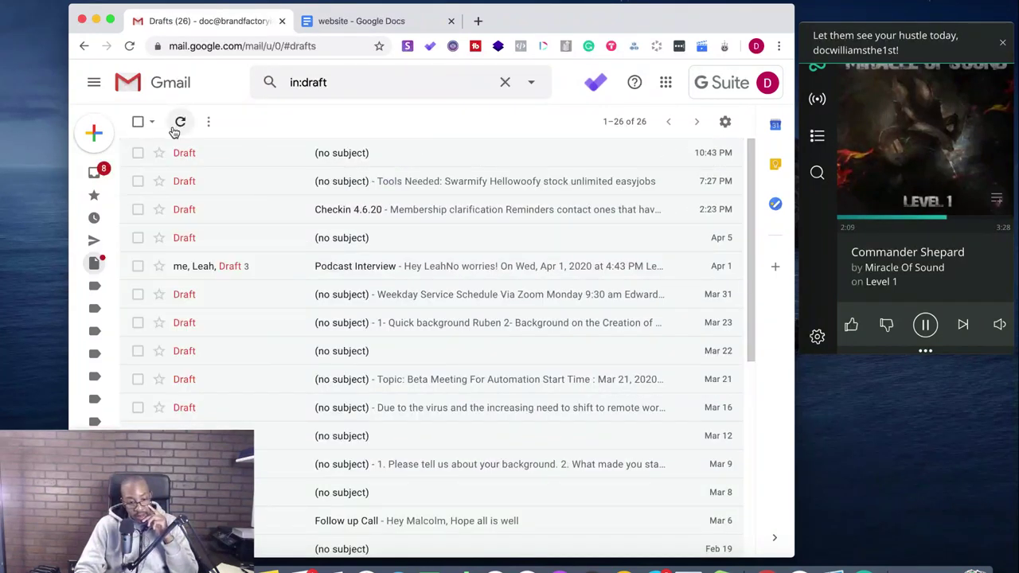
# - Discard all saved drafts, then return to the Inbox and the 'website' document
pyautogui.click(137, 154)
pyautogui.click(201, 123)
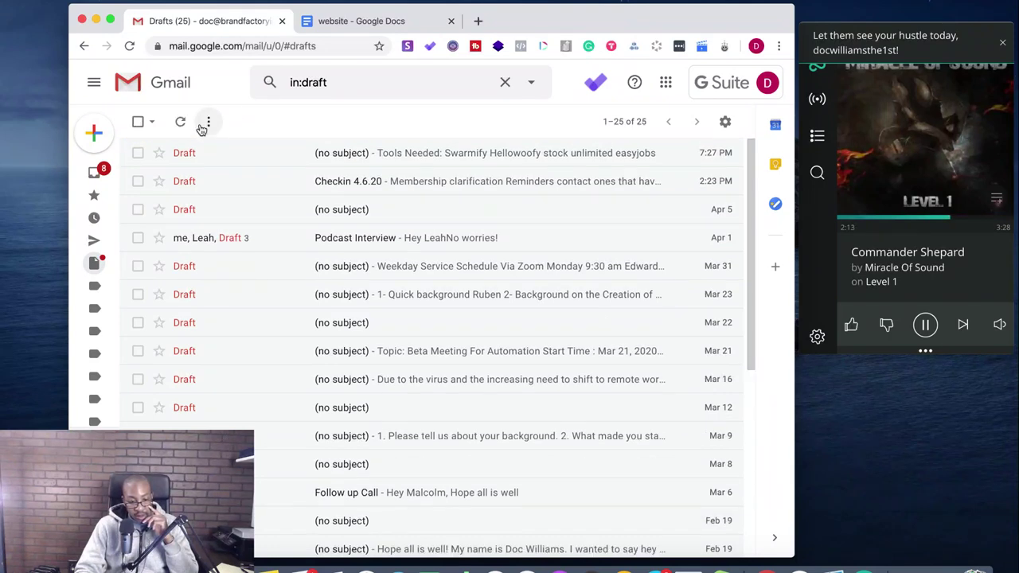
pyautogui.click(138, 123)
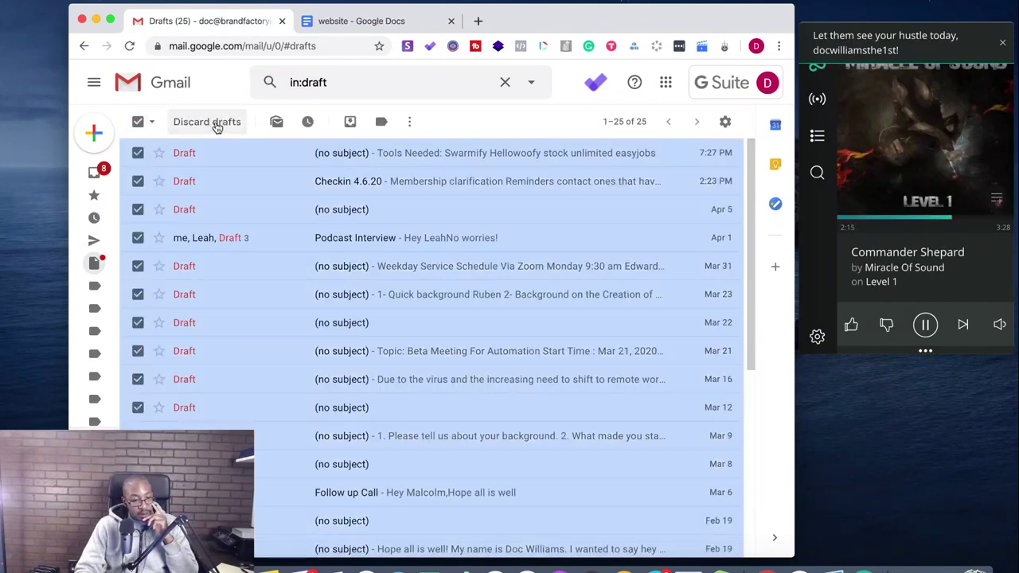
pyautogui.click(215, 125)
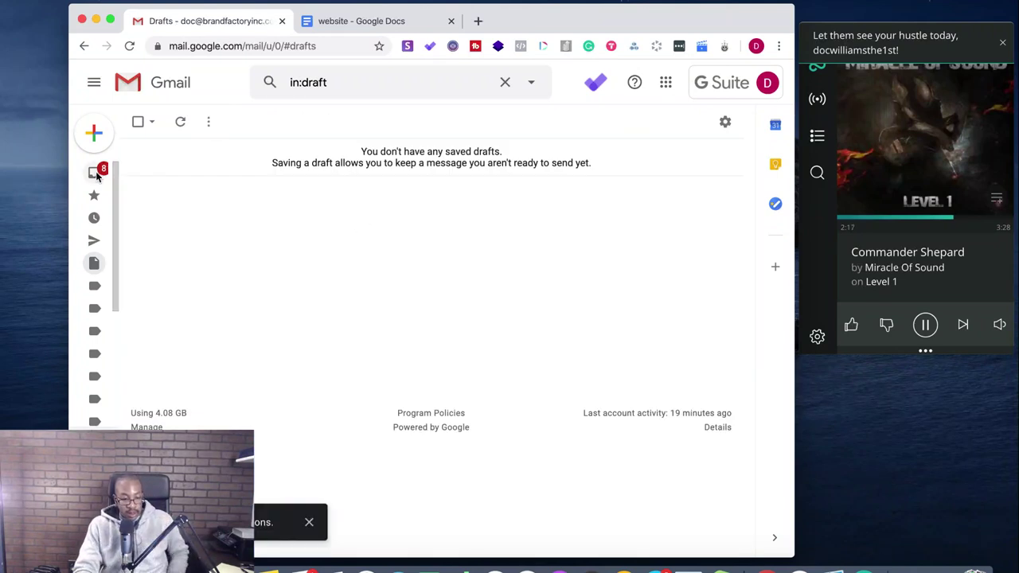
pyautogui.moveTo(106, 243)
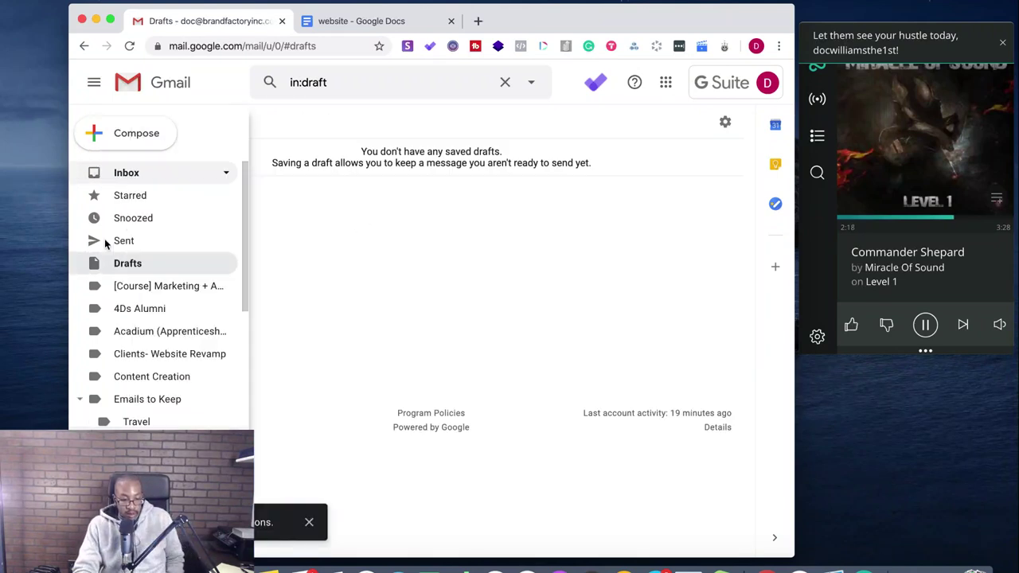
pyautogui.click(135, 173)
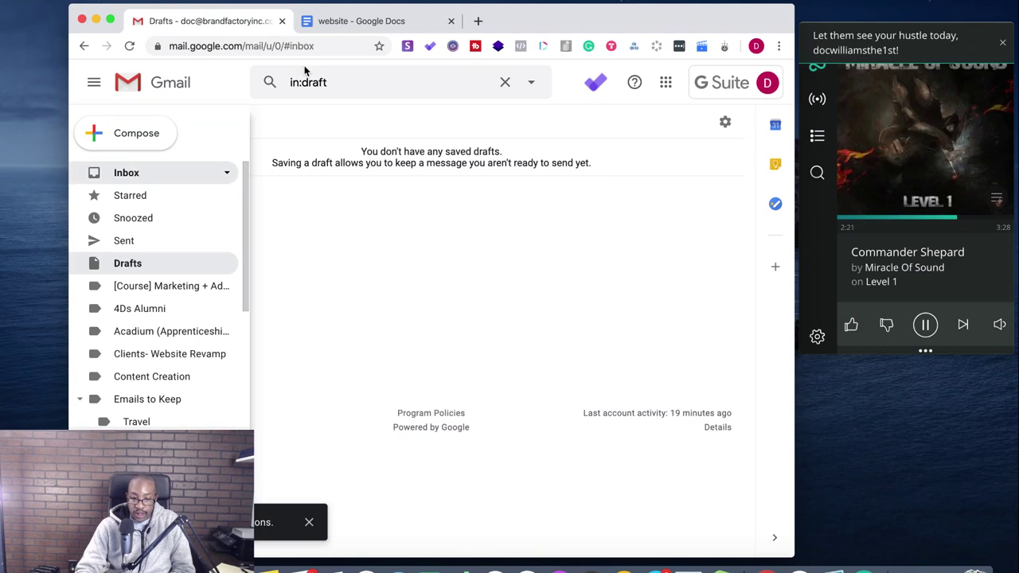
pyautogui.click(334, 20)
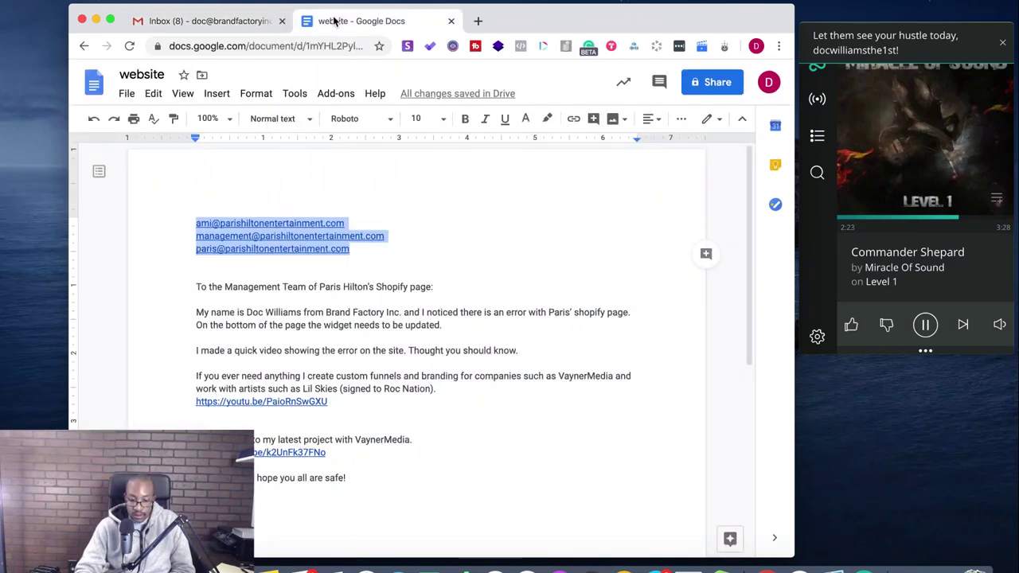
# - Quit the PretzelDesktop music player after placing the caret at the letter's closing line
pyautogui.click(393, 482)
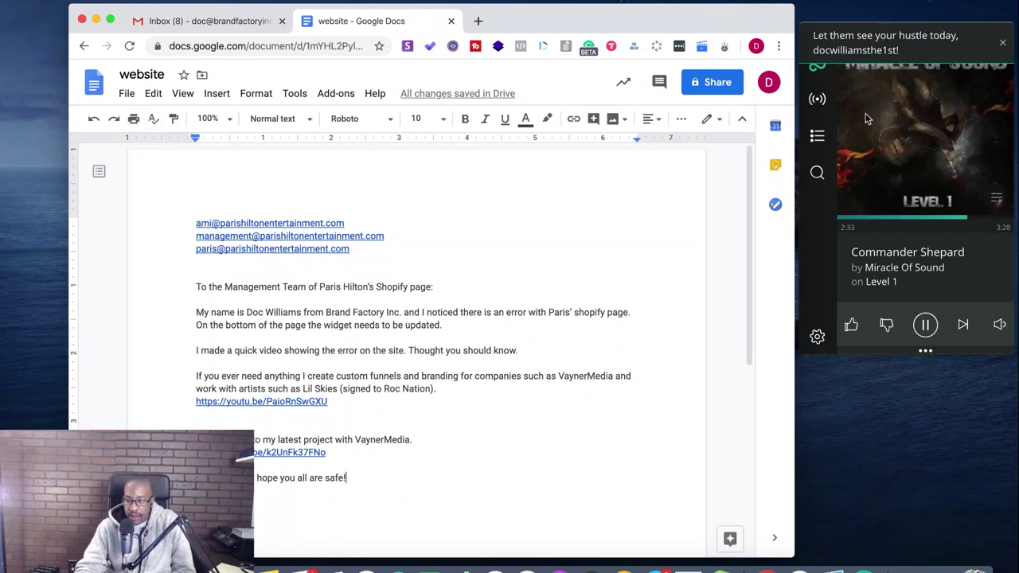
pyautogui.click(904, 336)
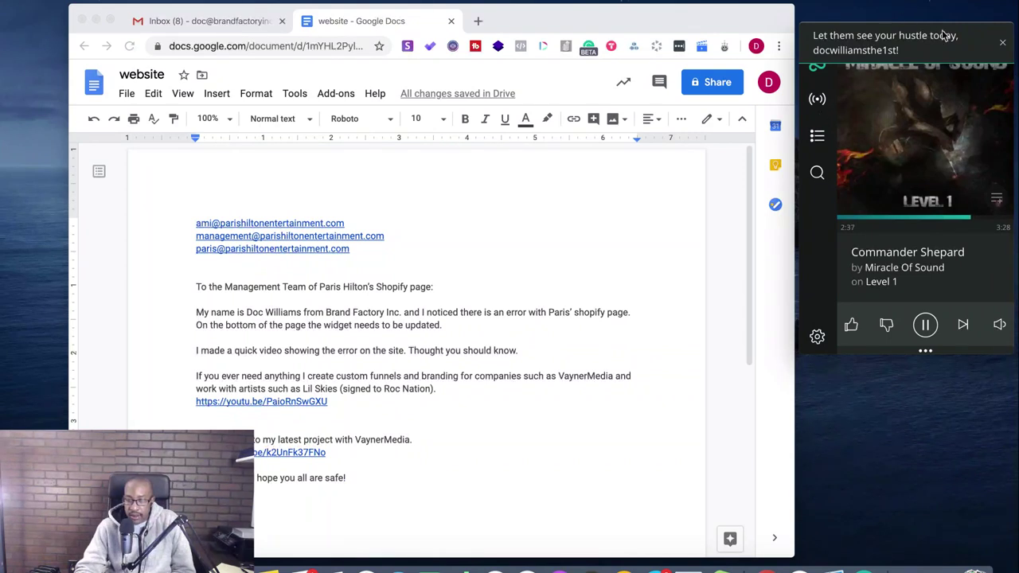
pyautogui.click(1002, 42)
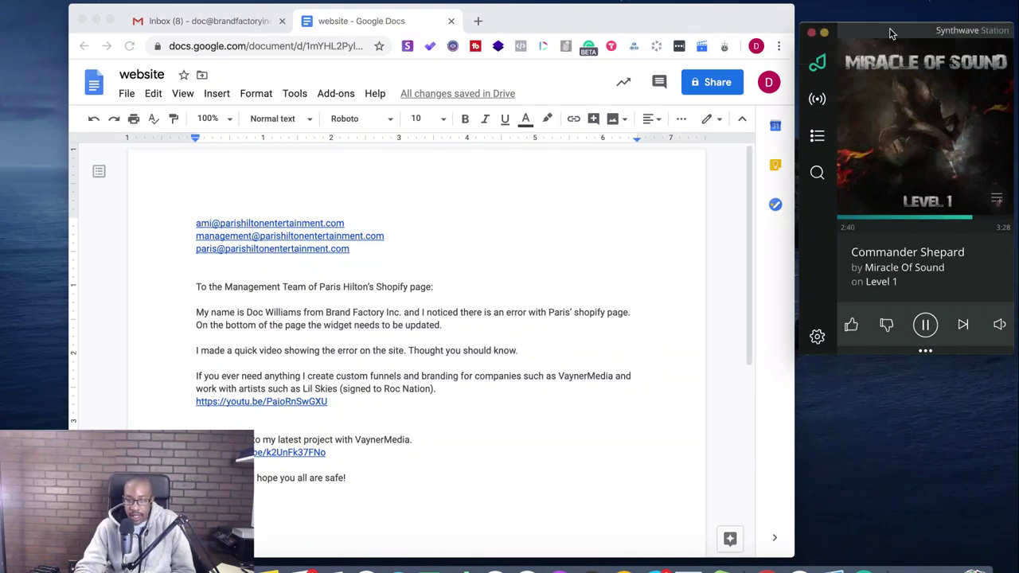
pyautogui.click(67, 0)
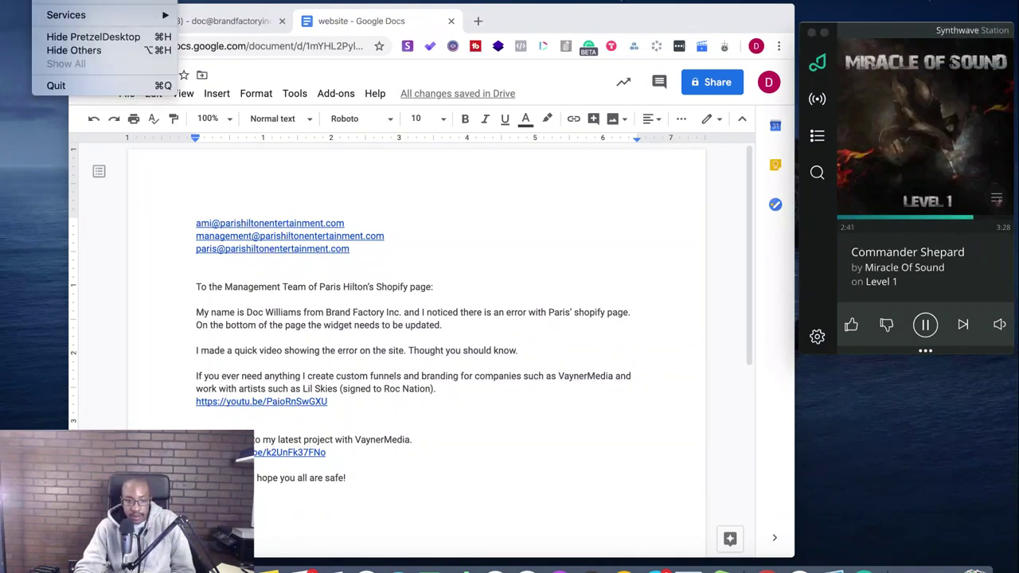
pyautogui.click(57, 85)
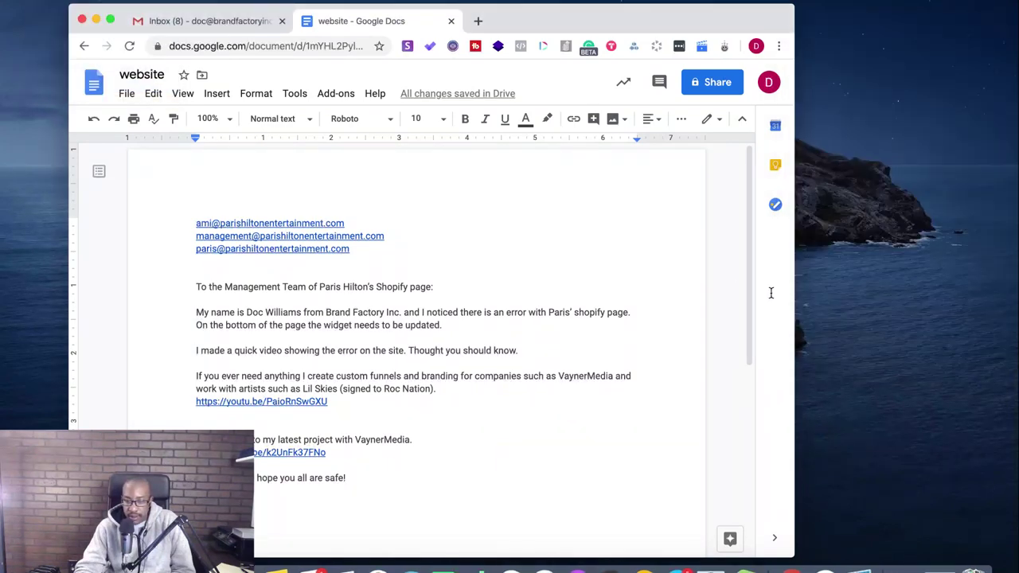
# - Minimize the Google Docs window, switch to the Notion notes tab, and open a new Chrome window
pyautogui.moveTo(575, 27); pyautogui.dragTo(715, 29)
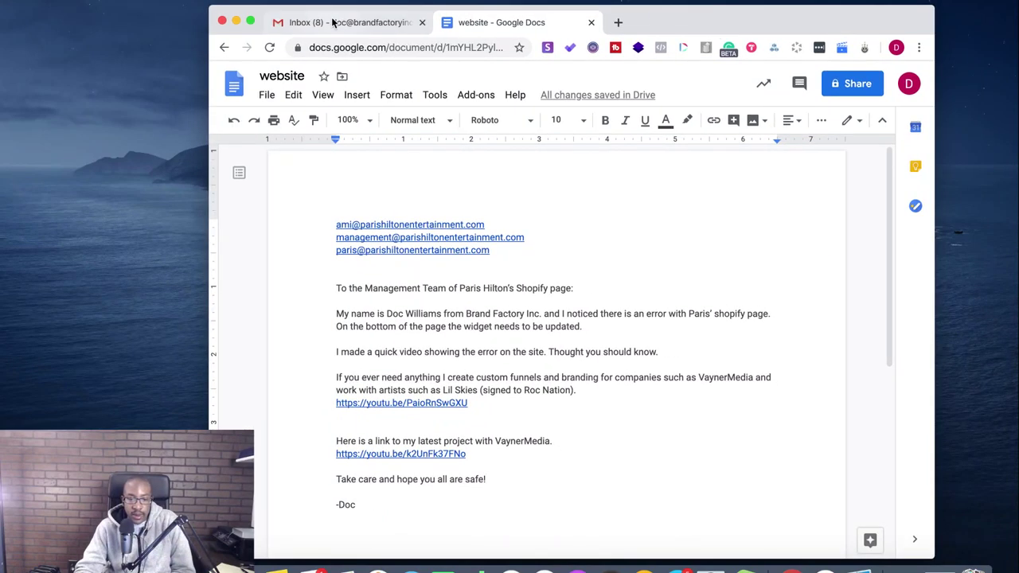
pyautogui.click(236, 23)
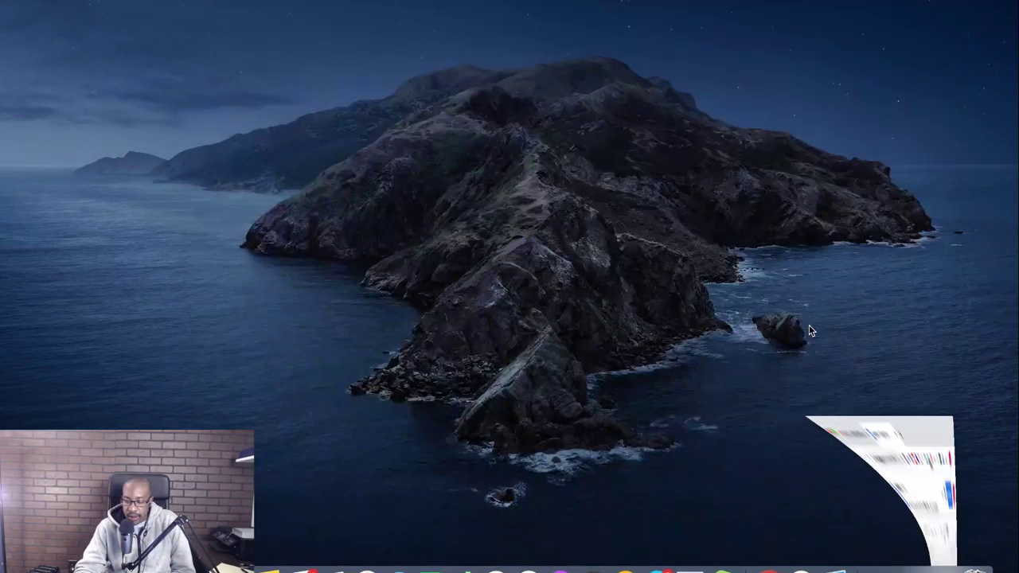
pyautogui.click(910, 566)
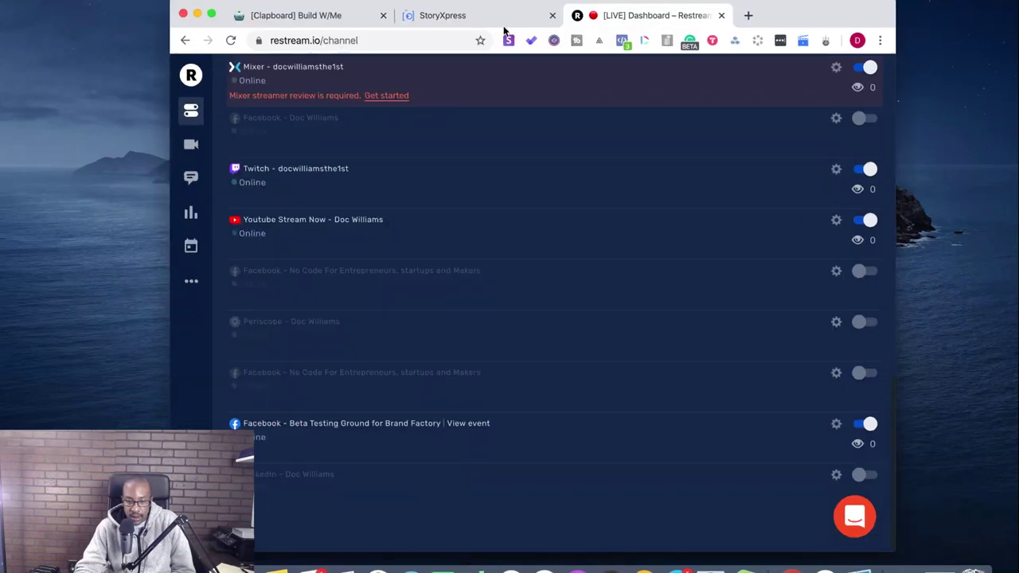
pyautogui.click(311, 17)
pyautogui.scroll(10, 494, 410)
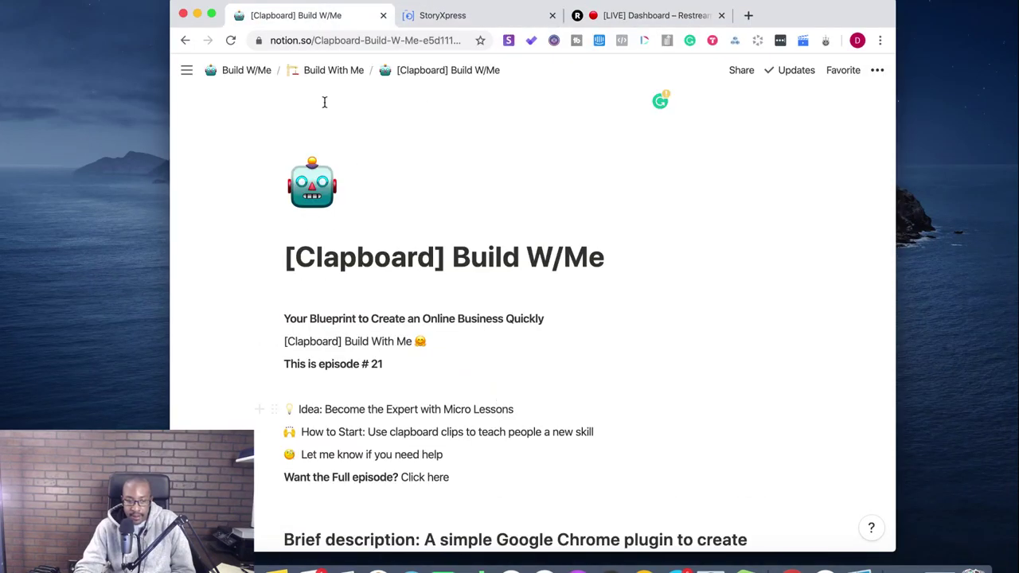
pyautogui.click(112, 1)
pyautogui.click(115, 7)
pyautogui.press('super+w')
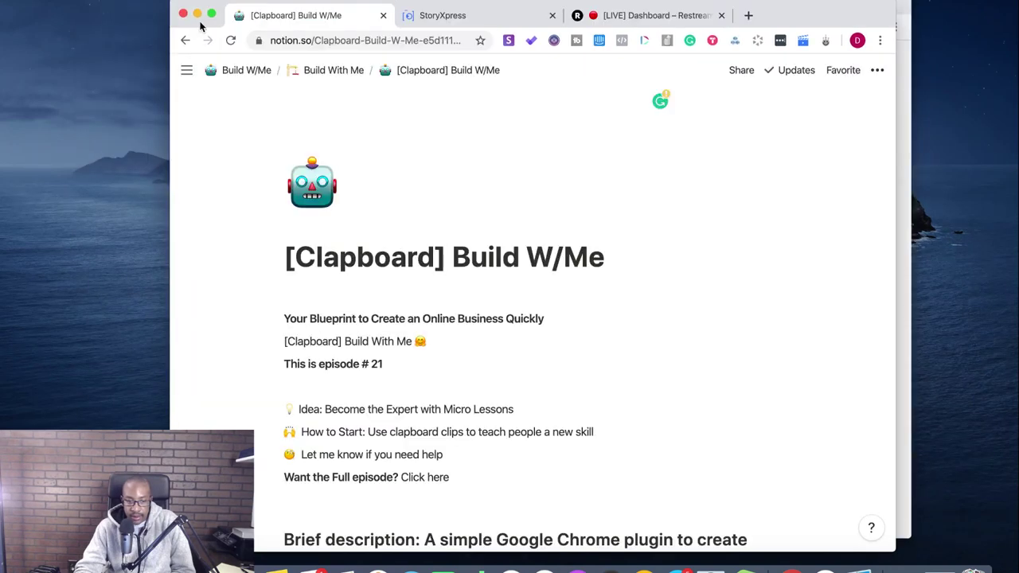
pyautogui.press('super+n')
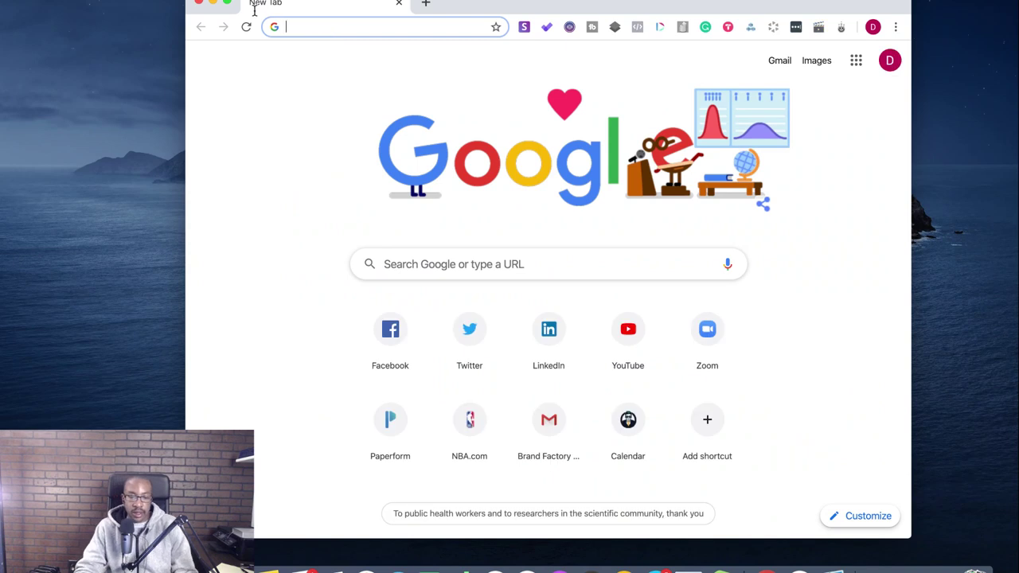
# - Make the window full screen, search 'paris hilton website', and open the parishilton.com result
pyautogui.click(227, 3)
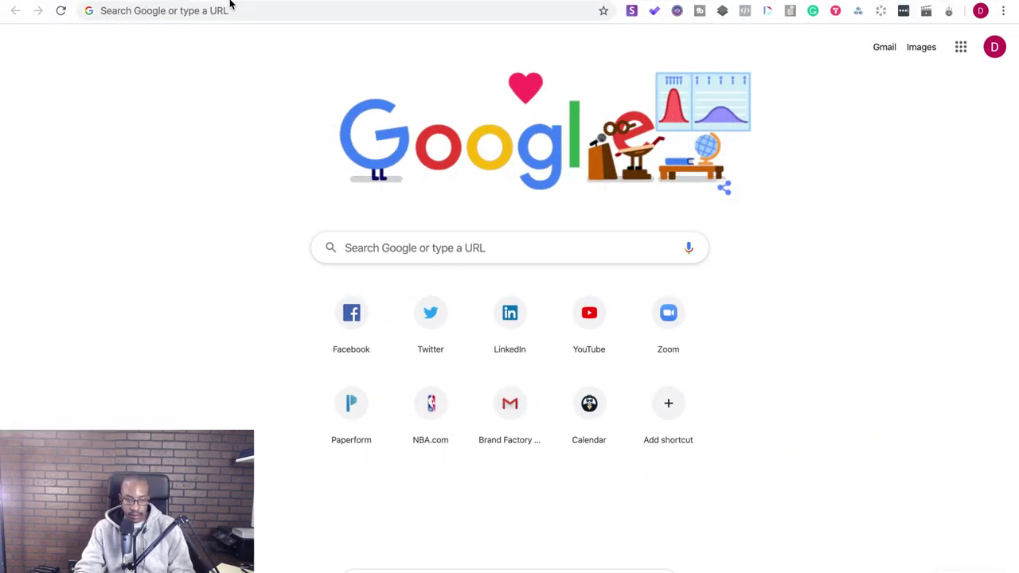
pyautogui.click(230, 9)
pyautogui.write('pars')
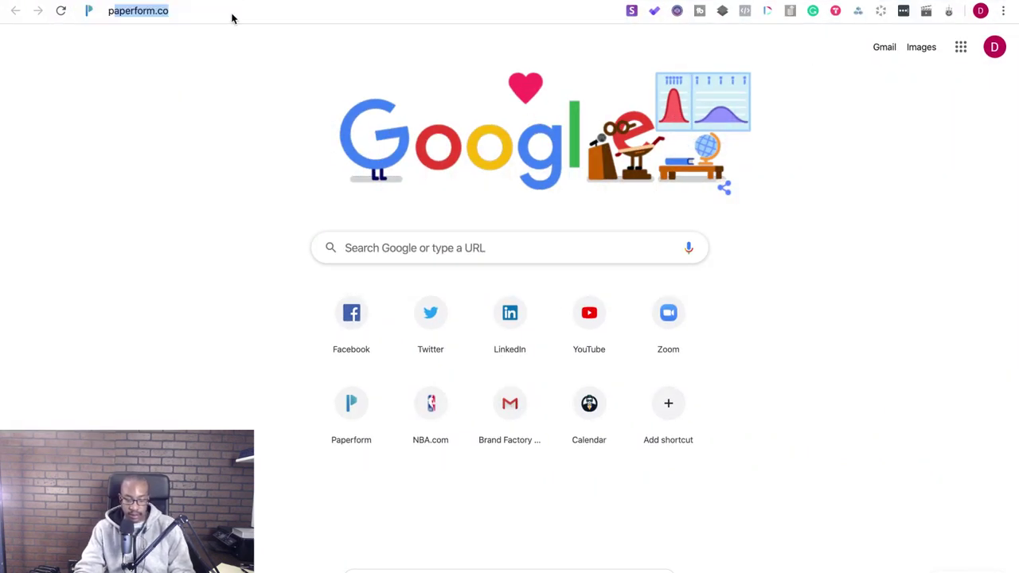
pyautogui.press('BackSpace')
pyautogui.press('BackSpace')
pyautogui.write('ris')
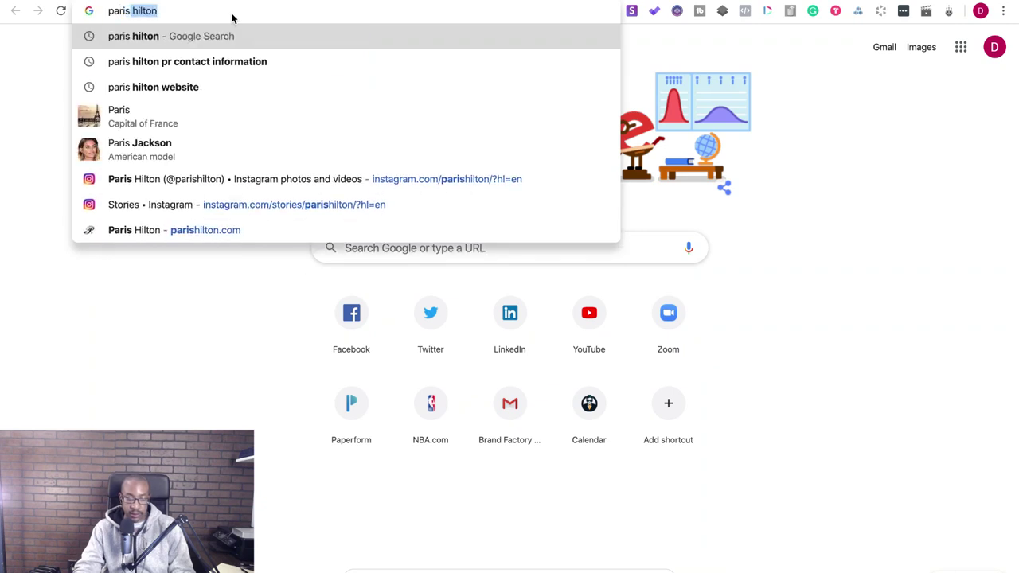
pyautogui.press('Return')
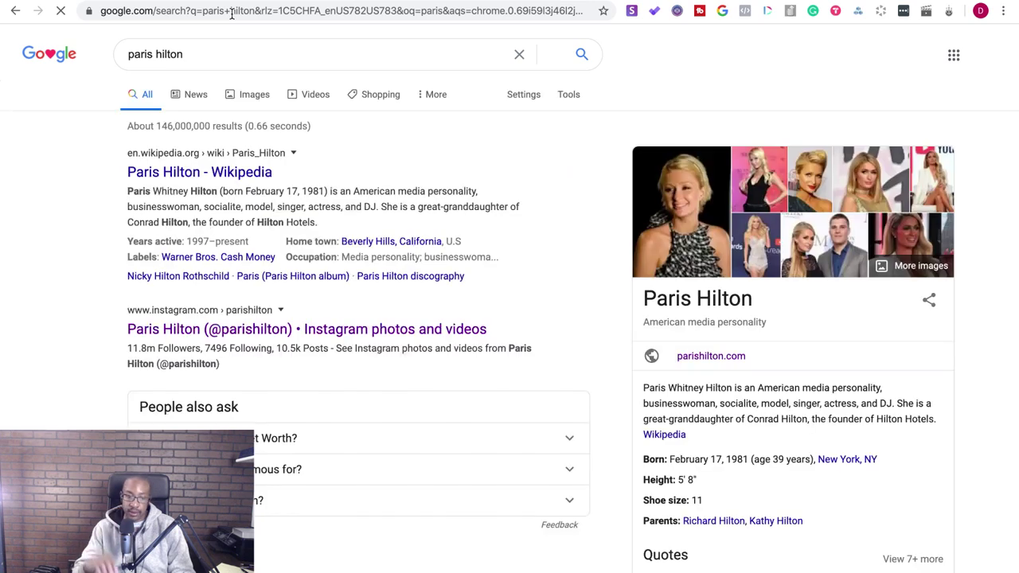
pyautogui.click(207, 56)
pyautogui.write('webste')
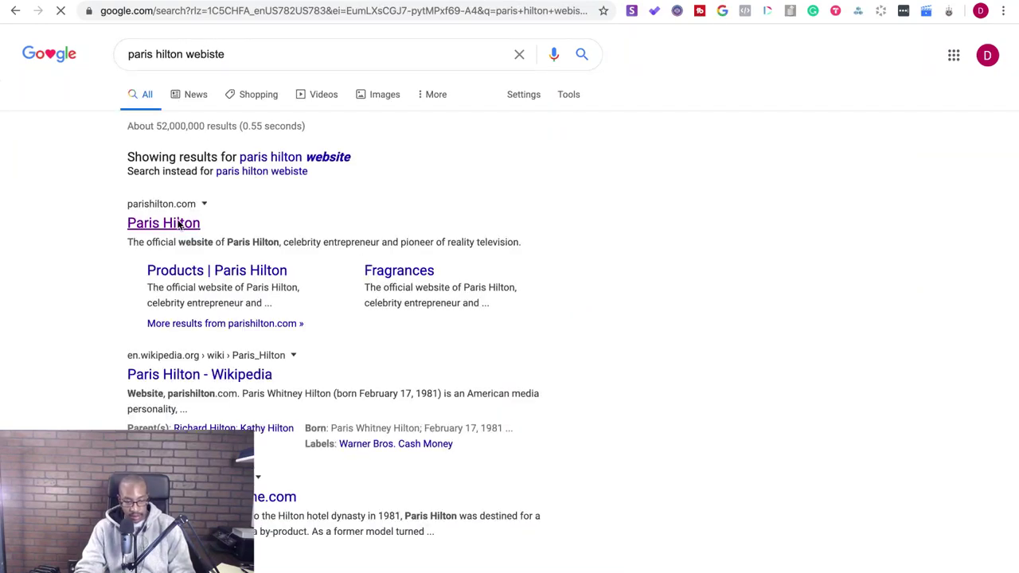
pyautogui.click(180, 225)
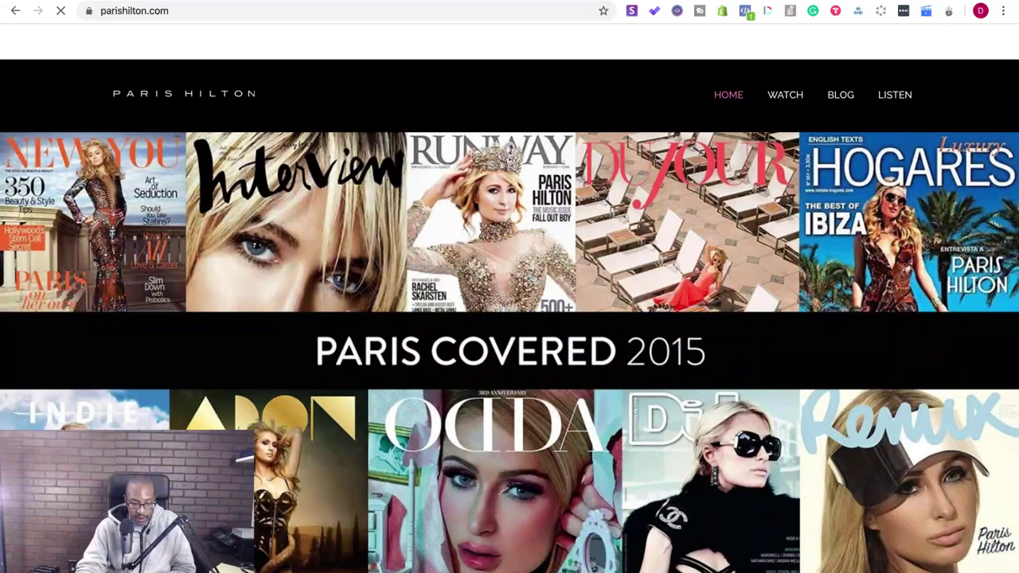
pyautogui.scroll(-5, 406, 381)
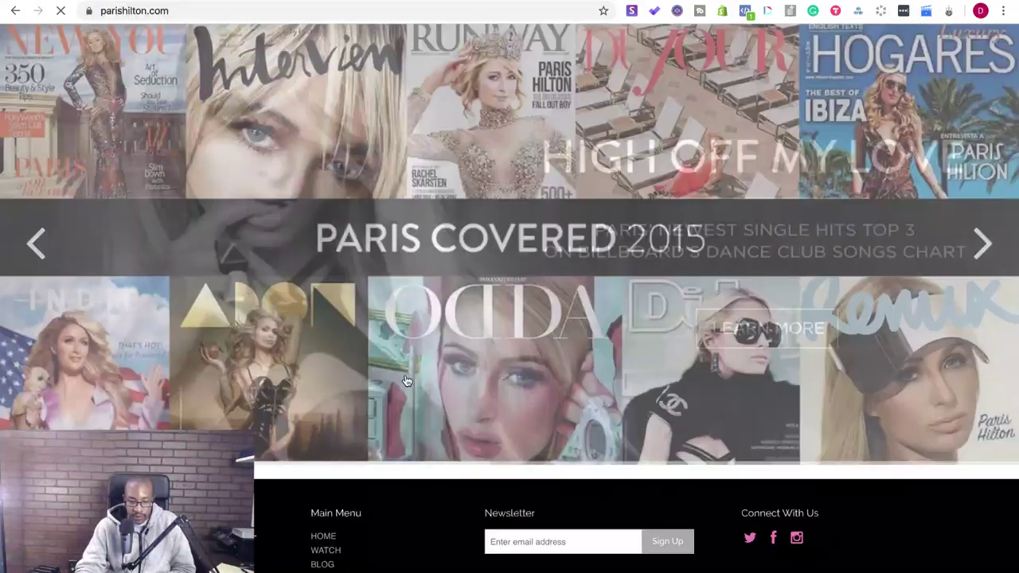
pyautogui.scroll(-2, 371, 520)
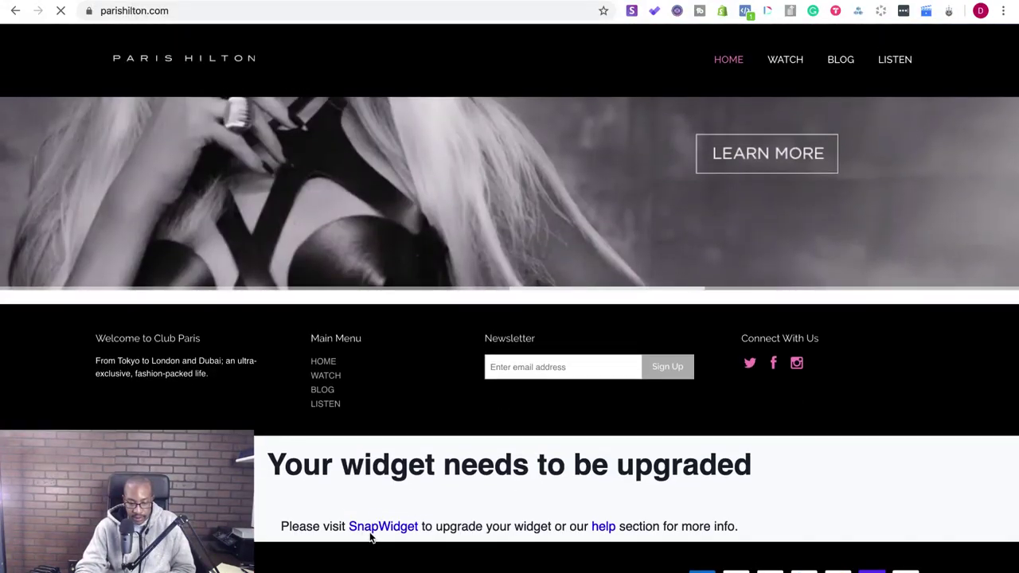
pyautogui.scroll(10, 368, 532)
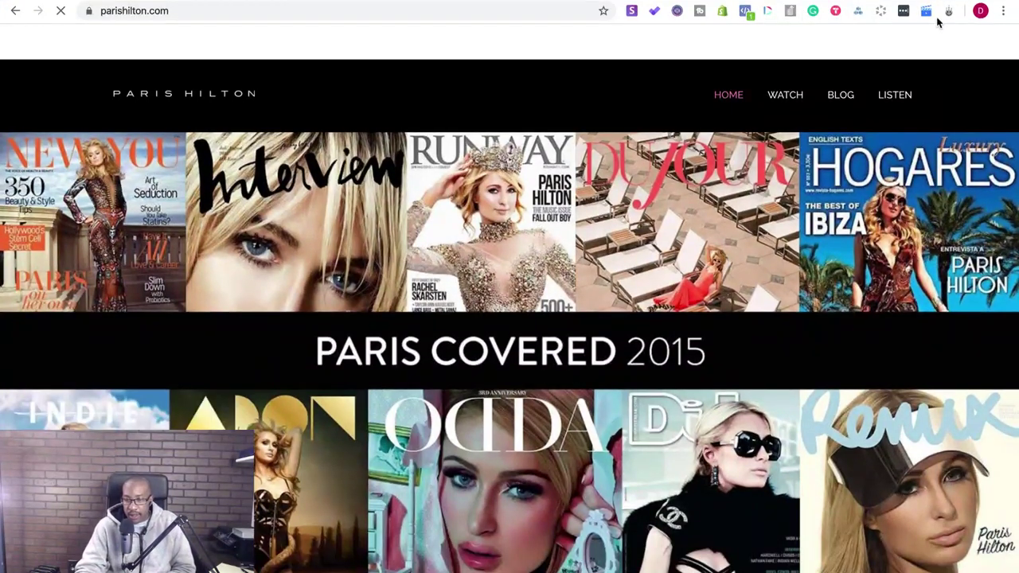
# - Choose Clapboard's Screen Only mode, review the Advanced Options, and start recording
pyautogui.click(926, 11)
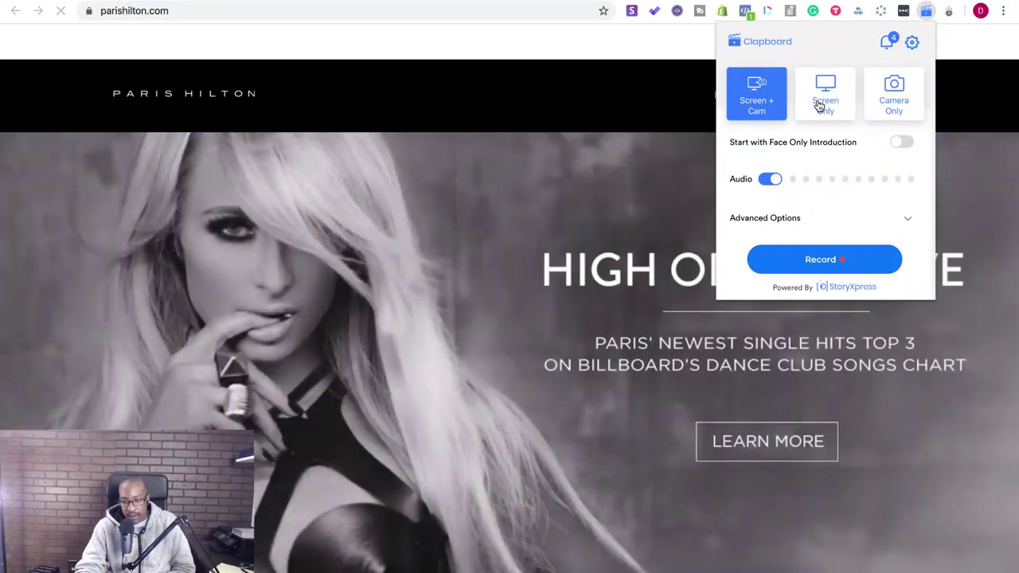
pyautogui.click(820, 105)
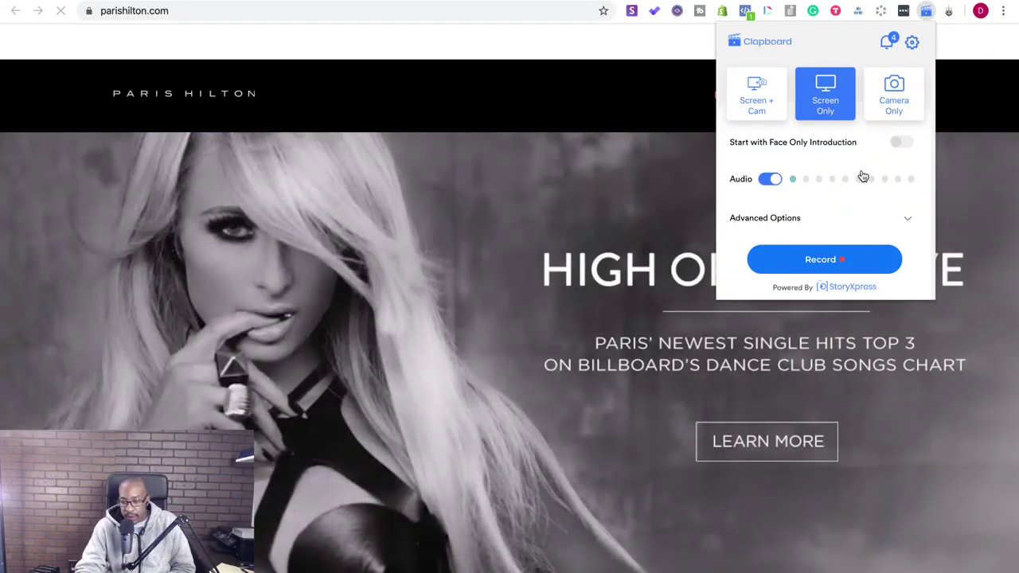
pyautogui.click(897, 218)
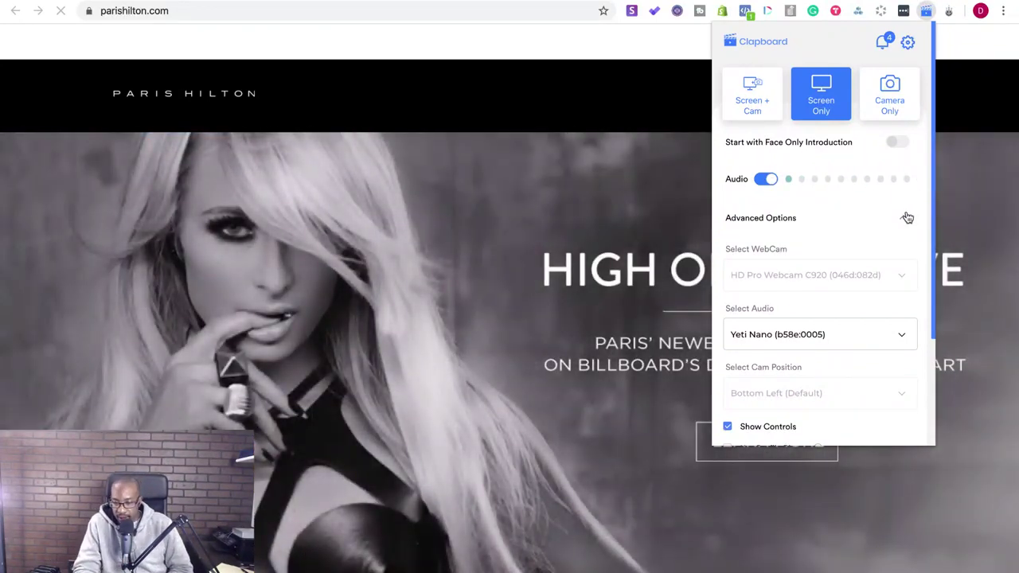
pyautogui.scroll(-2, 875, 266)
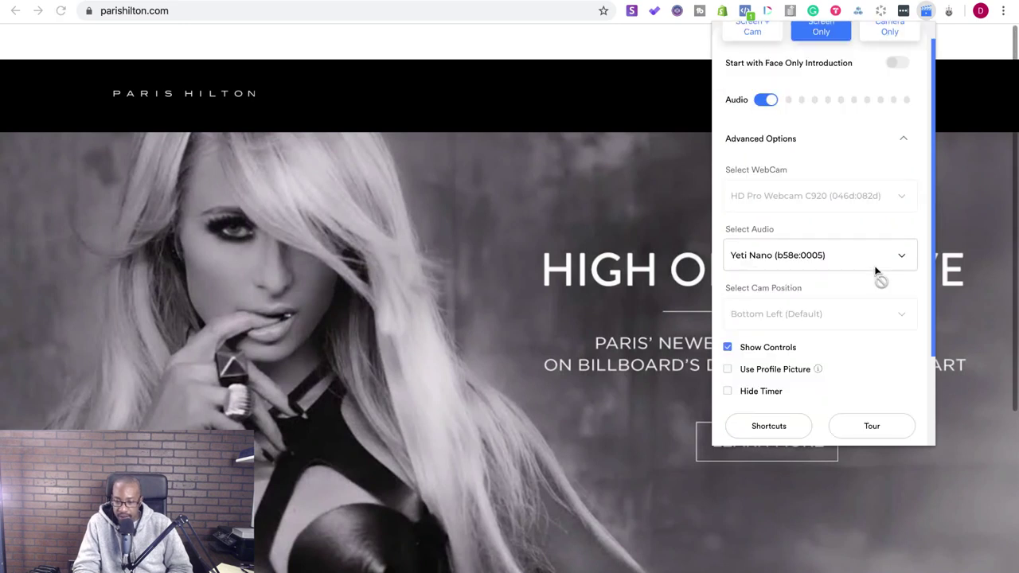
pyautogui.scroll(-2, 874, 268)
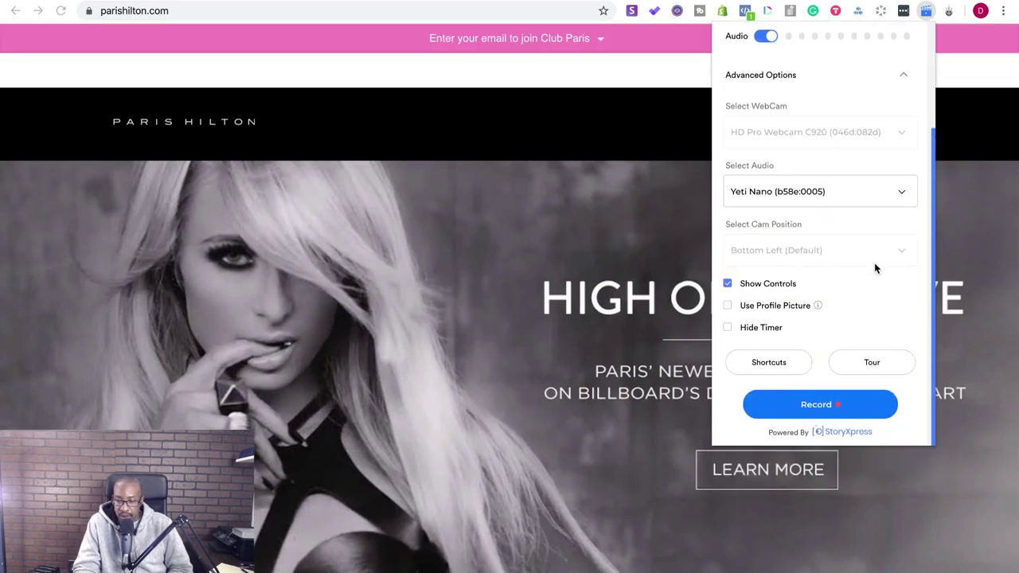
pyautogui.scroll(4, 875, 269)
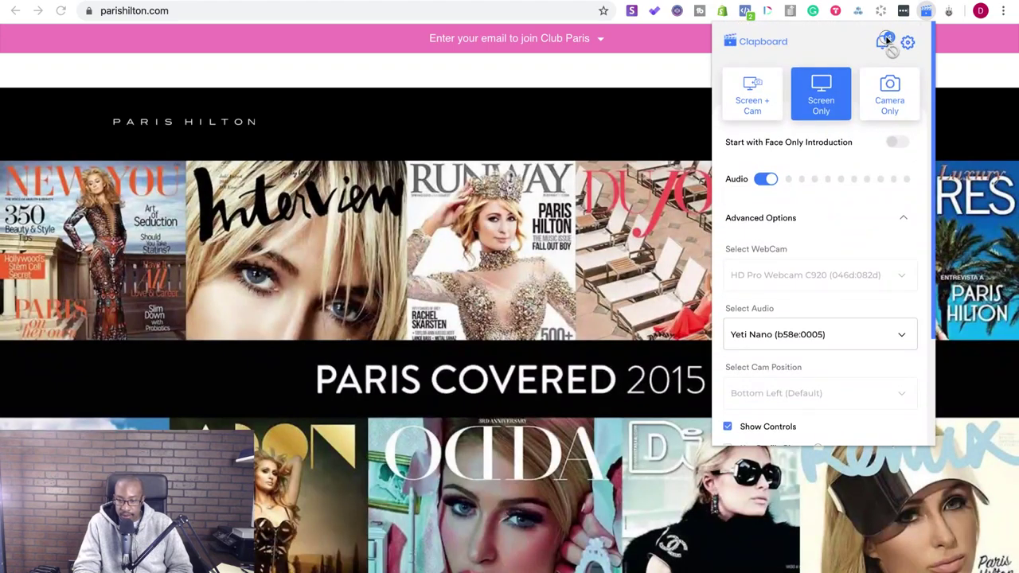
pyautogui.click(883, 42)
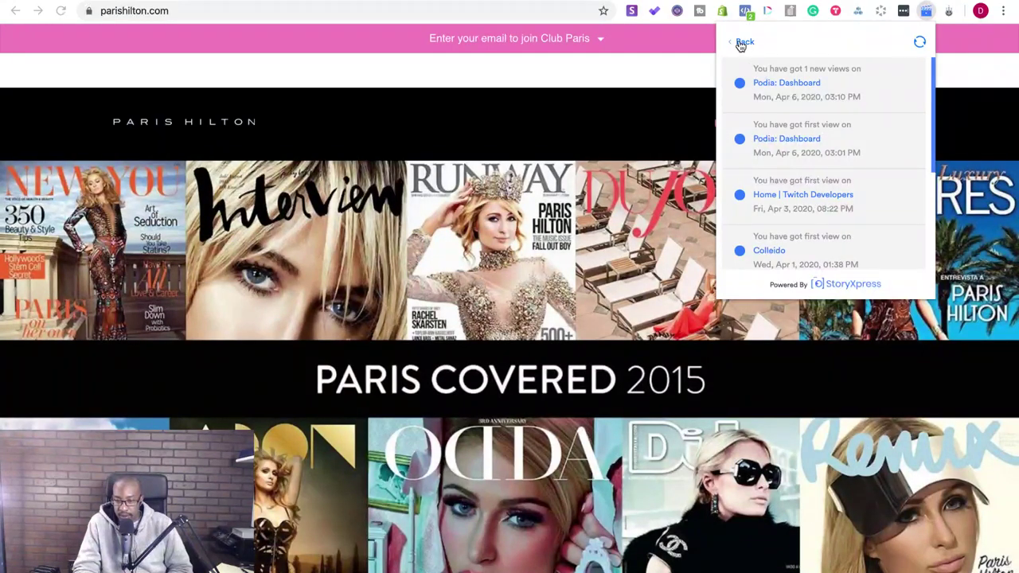
pyautogui.click(741, 45)
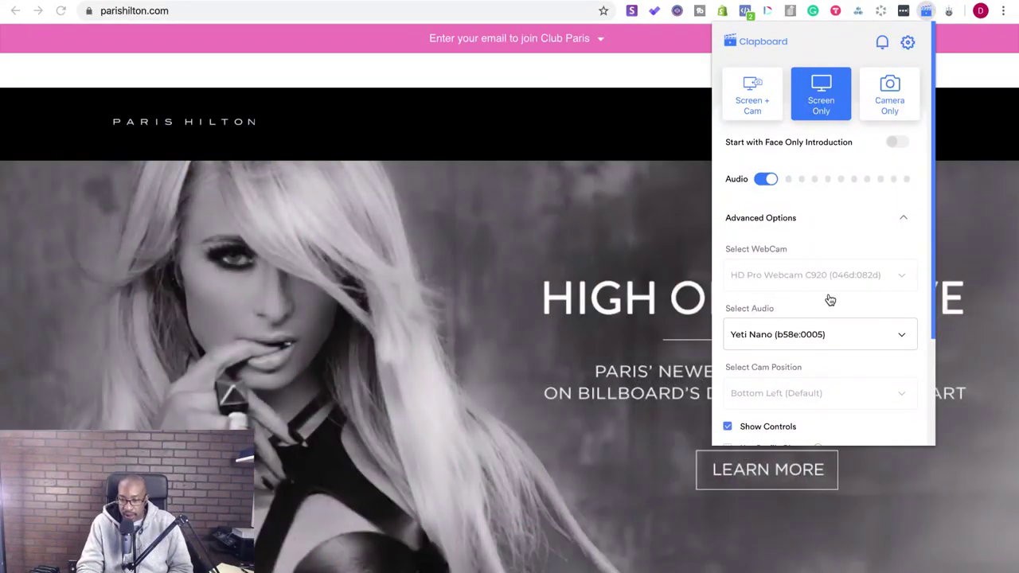
pyautogui.scroll(-3, 831, 300)
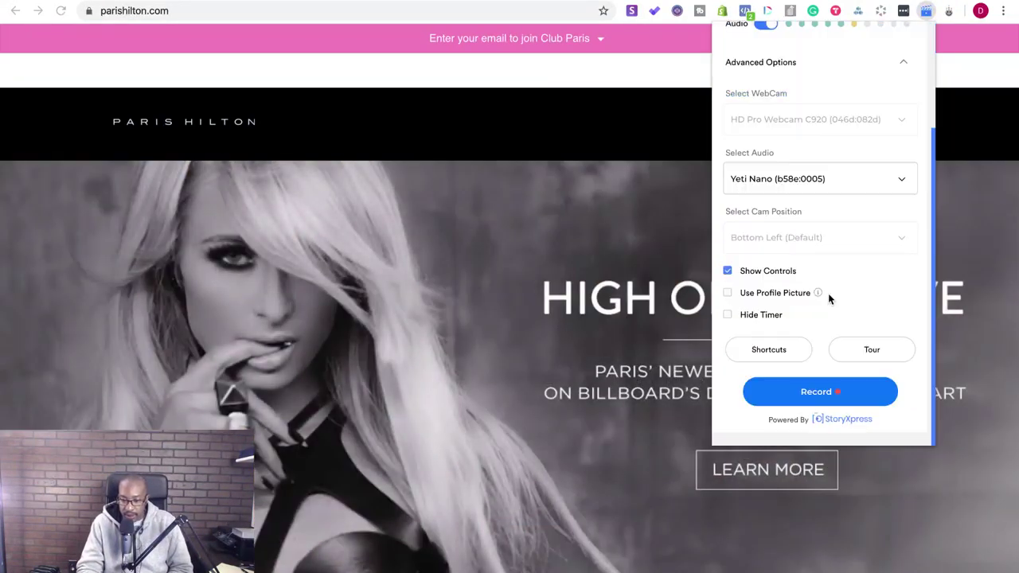
pyautogui.click(826, 407)
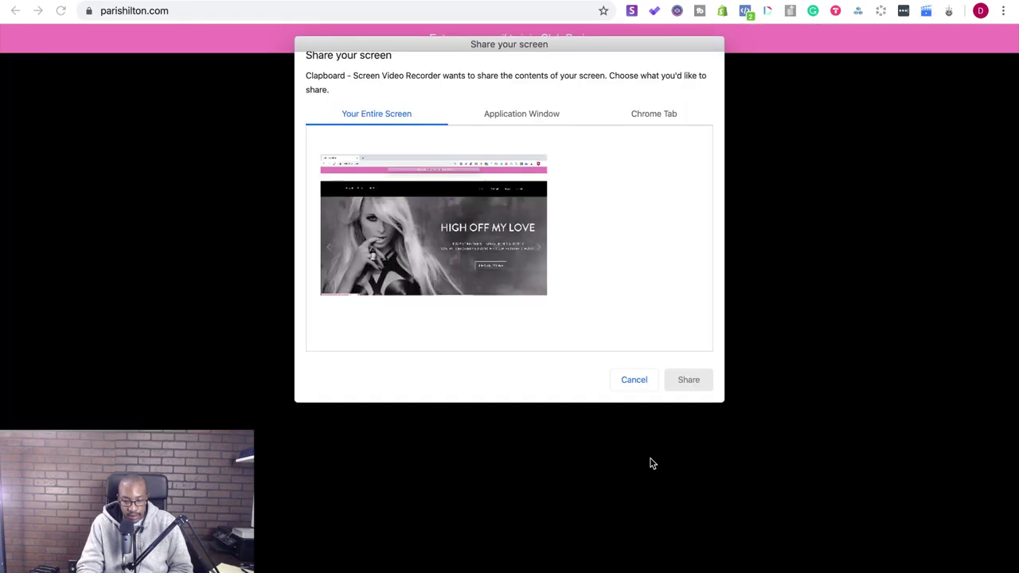
# - Share the Paris Hilton window, scroll to the widget error and back, then stop recording
pyautogui.click(532, 115)
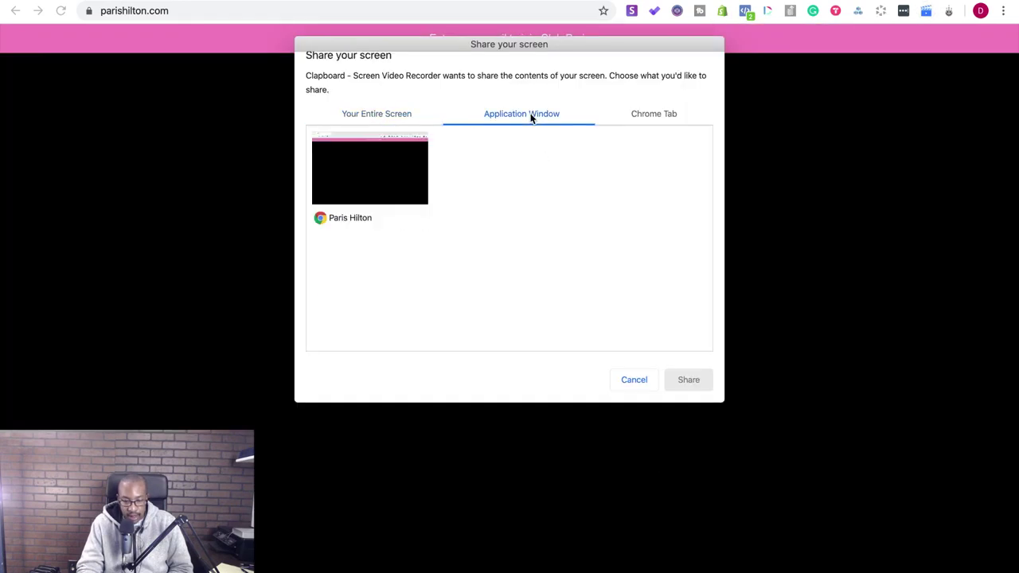
pyautogui.click(360, 158)
pyautogui.click(696, 383)
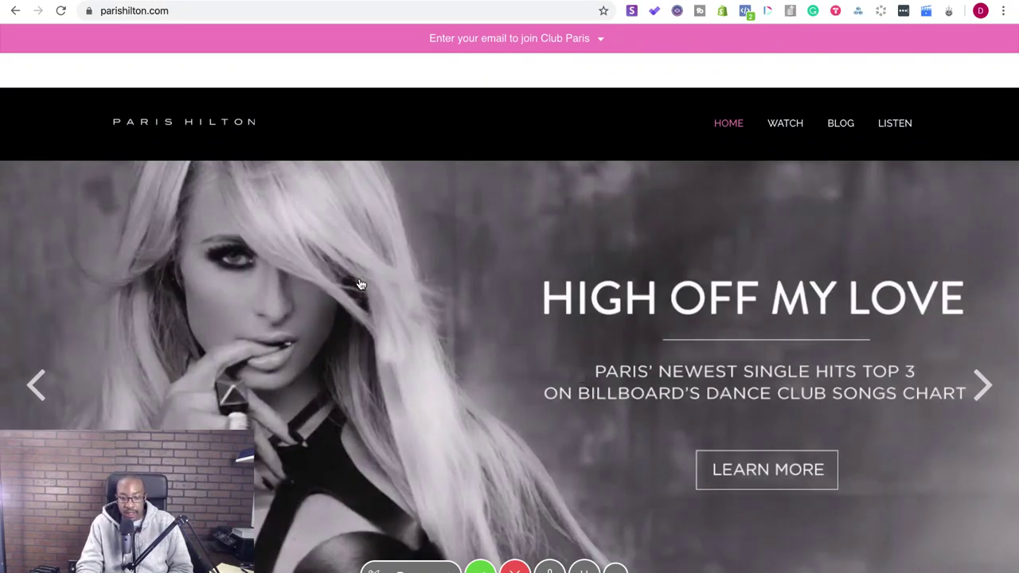
pyautogui.scroll(-4, 504, 311)
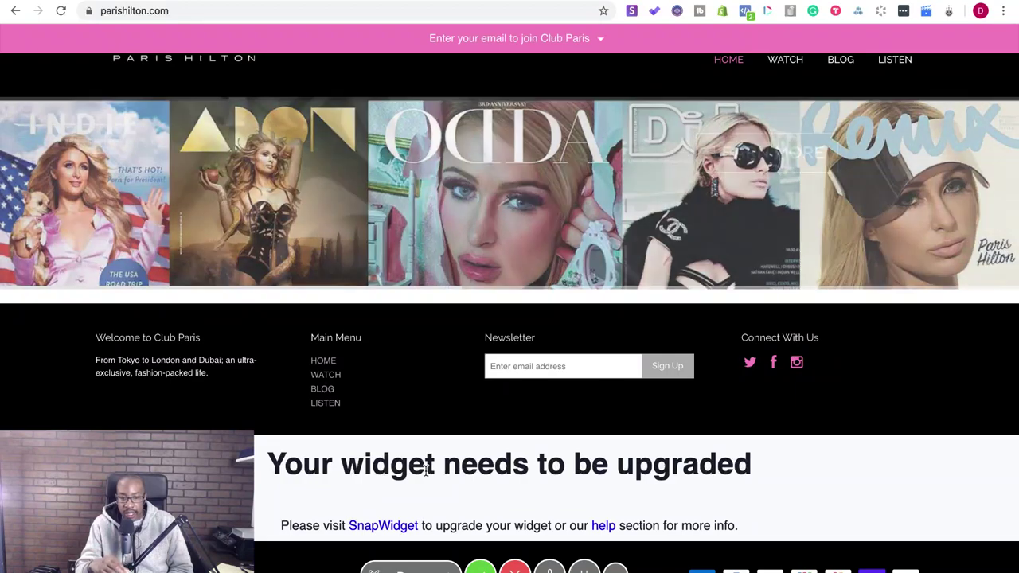
pyautogui.scroll(5, 426, 472)
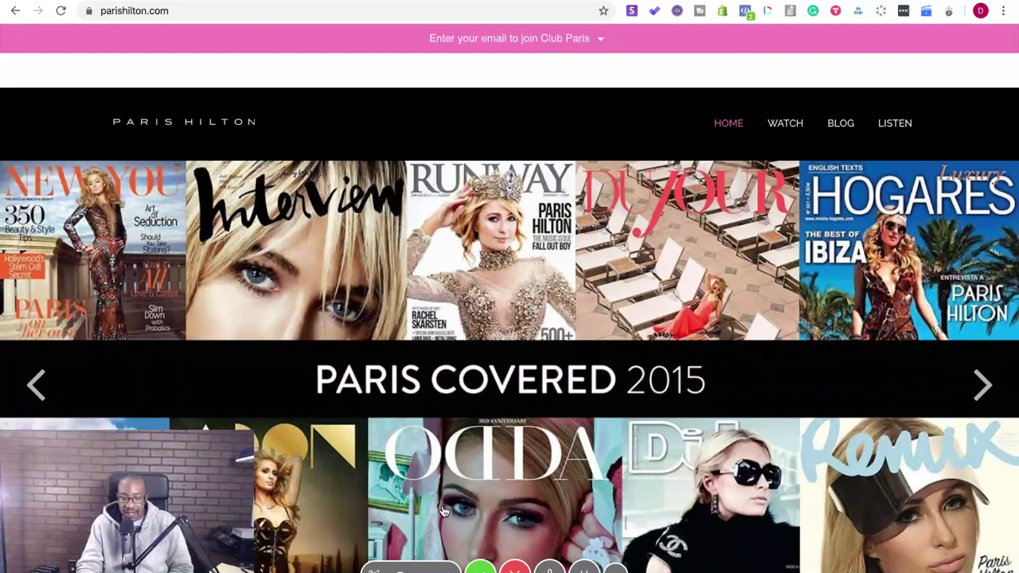
pyautogui.click(480, 570)
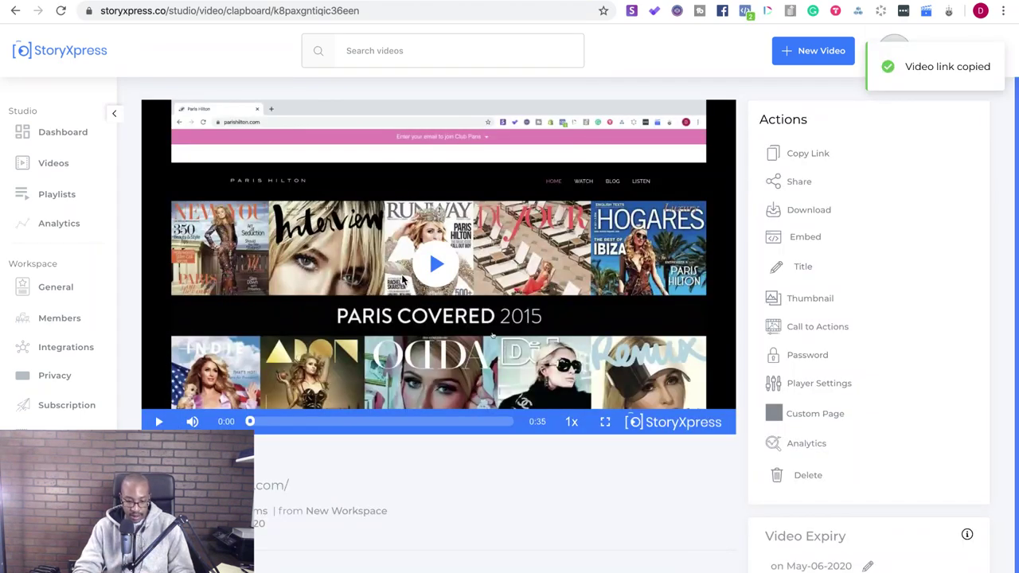
# - Play, replay and pause the uploaded recording, then open its Title editor
pyautogui.click(438, 265)
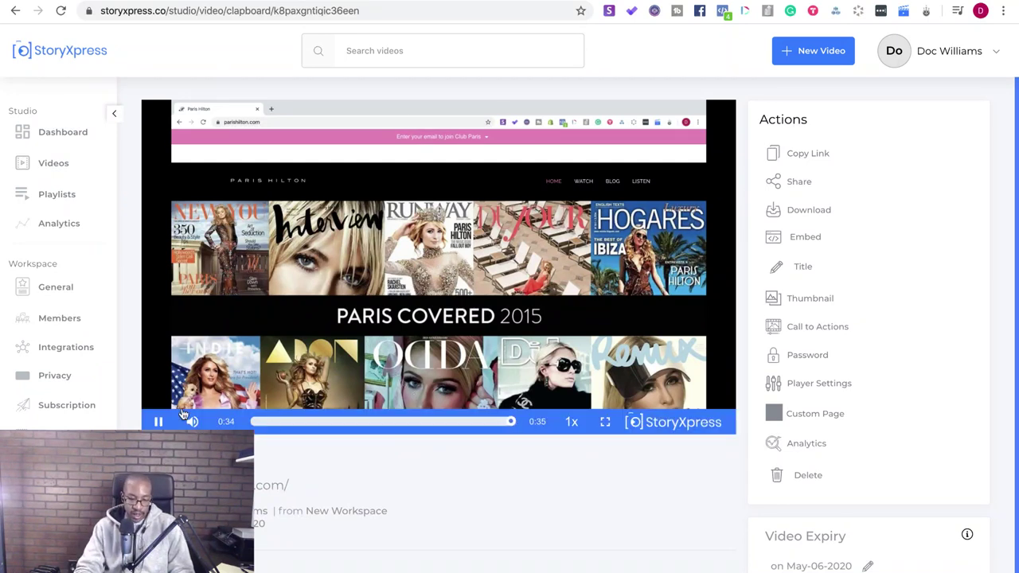
pyautogui.click(158, 421)
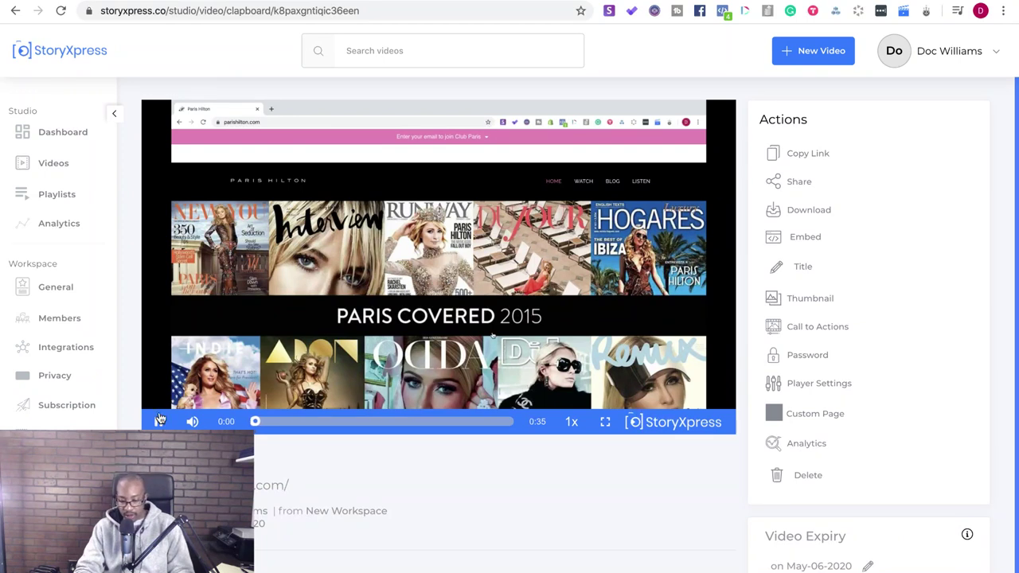
pyautogui.click(159, 422)
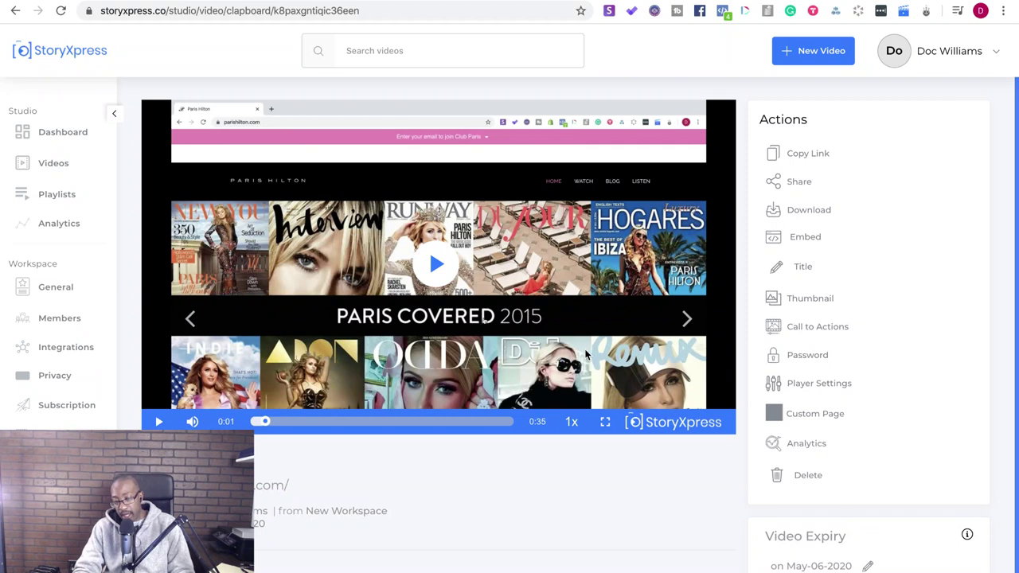
pyautogui.scroll(-1, 585, 354)
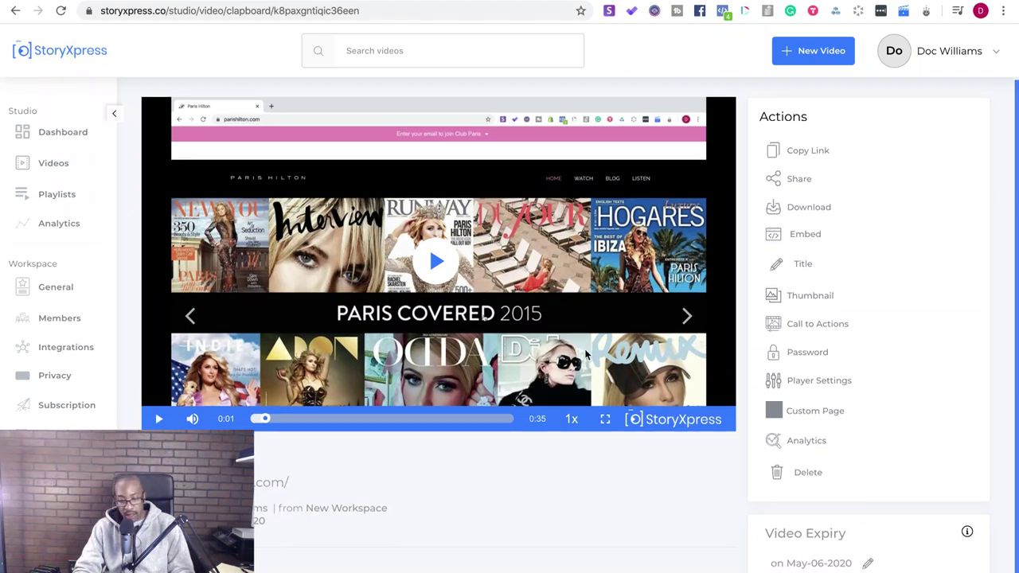
pyautogui.click(786, 271)
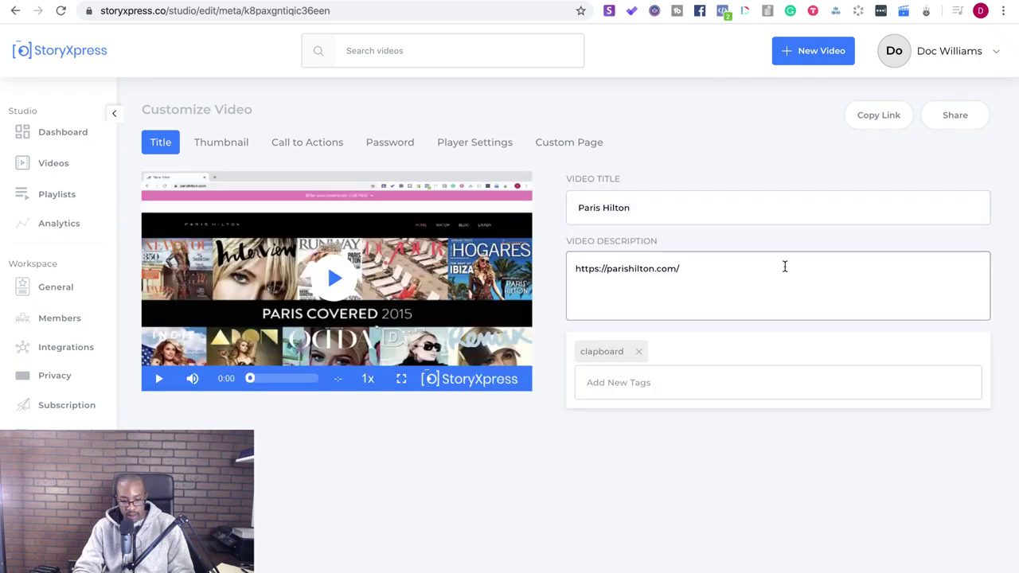
# - Extend the video title to 'Paris Hilton Shopify Site Update Needed for Widget', fixing typos
pyautogui.click(671, 209)
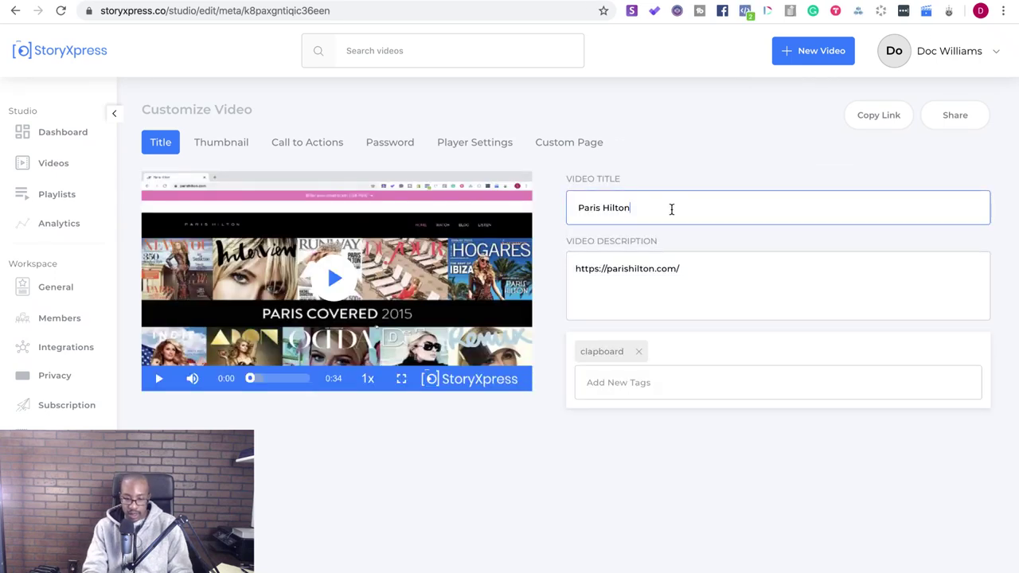
pyautogui.write('Sh')
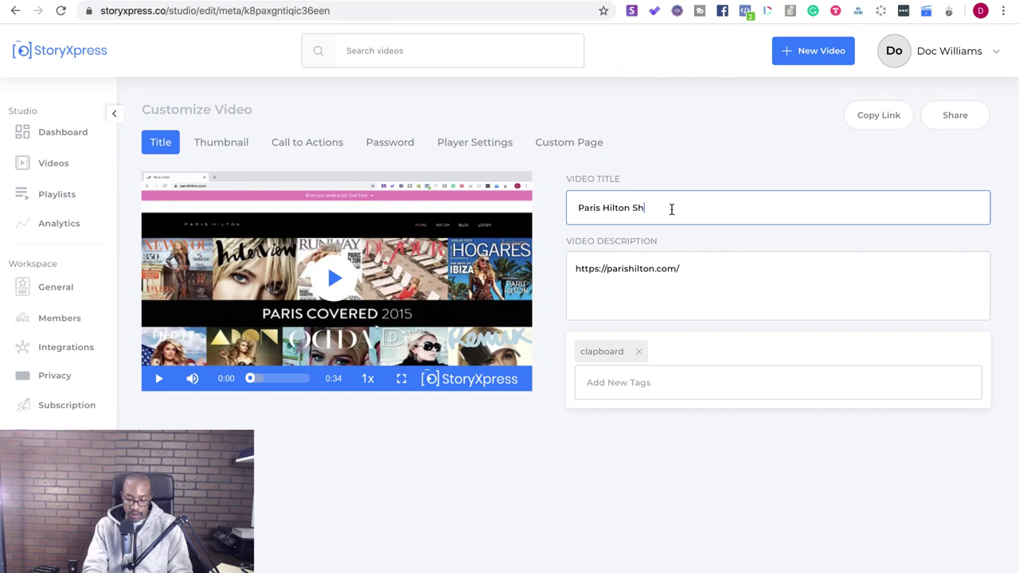
pyautogui.write('opify')
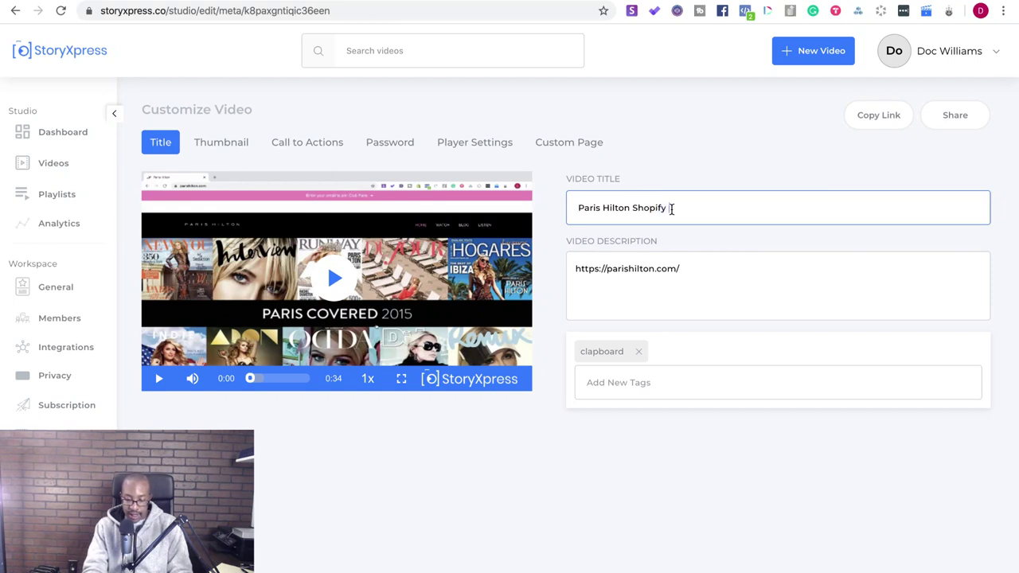
pyautogui.write(' Site Widget Upd')
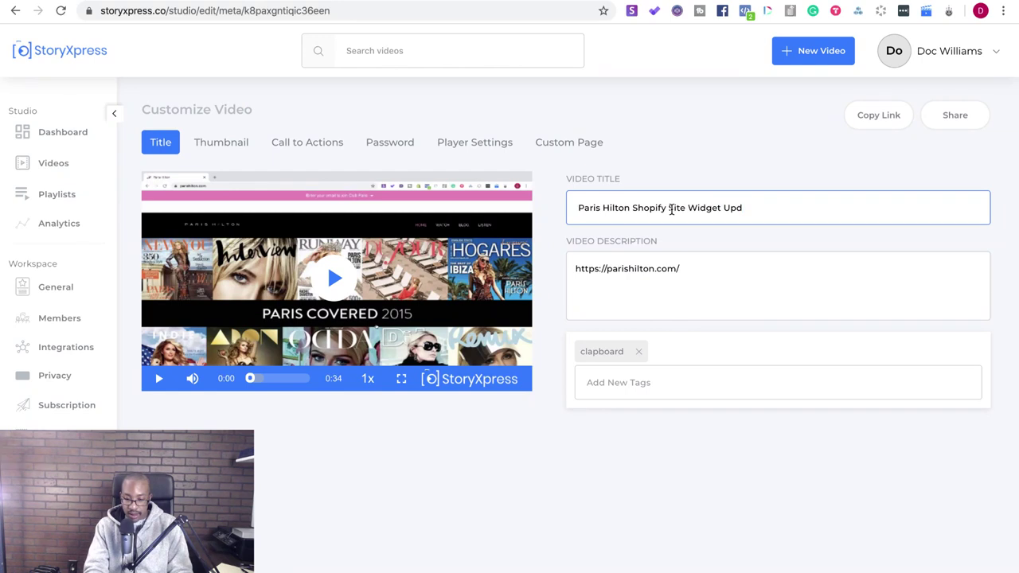
pyautogui.press('BackSpace')
pyautogui.press('BackSpace')
pyautogui.press('BackSpace')
pyautogui.press('BackSpace')
pyautogui.write('dat')
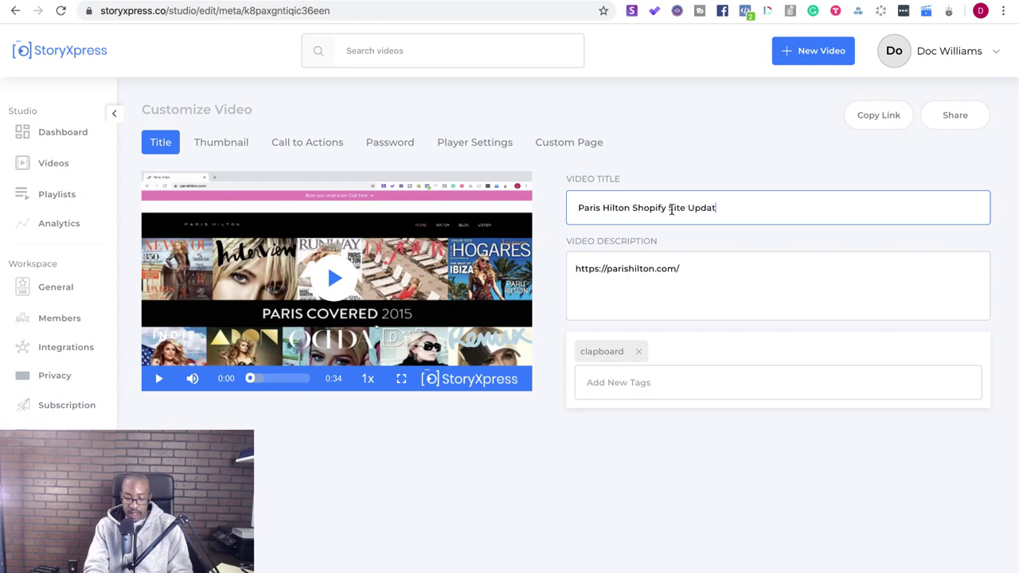
pyautogui.write('e Needed for Widget')
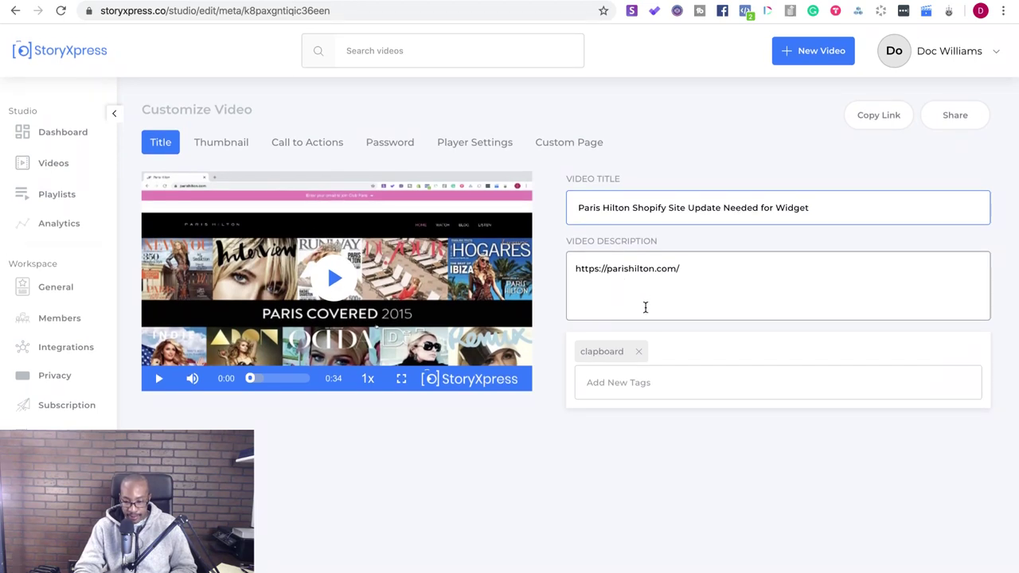
# - Save the title, look through Thumbnail and Call to Actions, and copy the video link
pyautogui.click(228, 147)
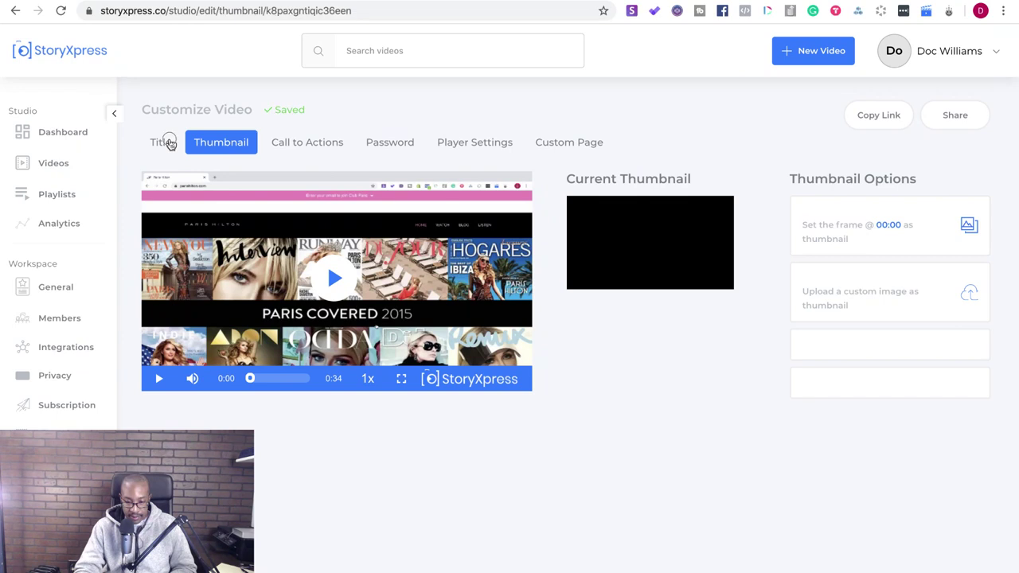
pyautogui.click(165, 143)
pyautogui.click(213, 145)
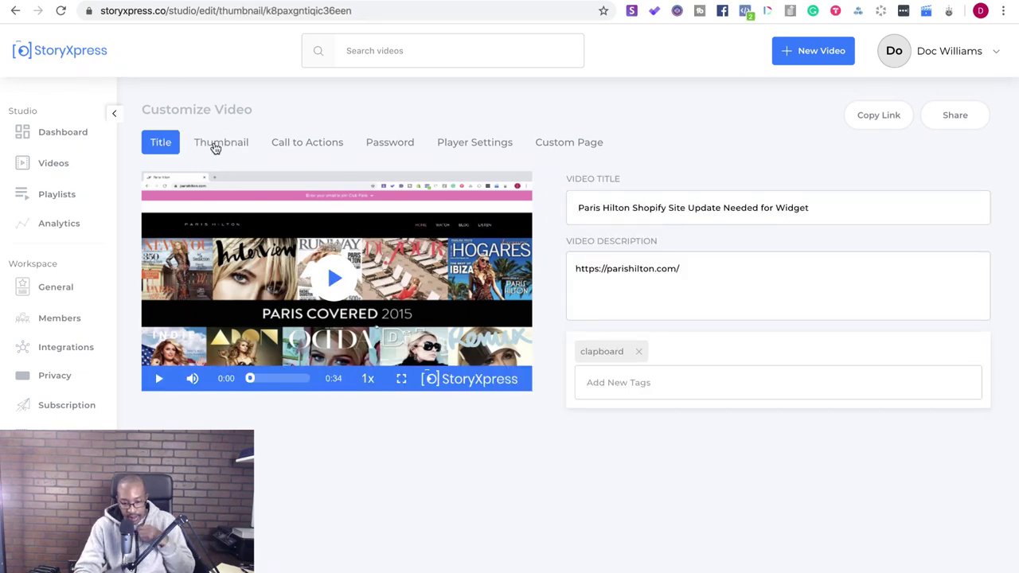
pyautogui.click(294, 151)
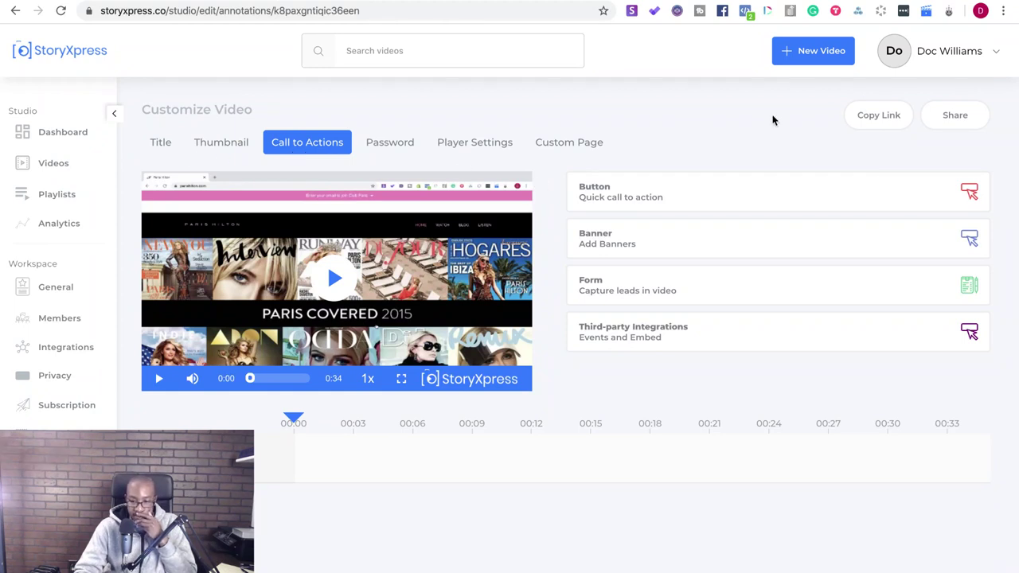
pyautogui.click(884, 126)
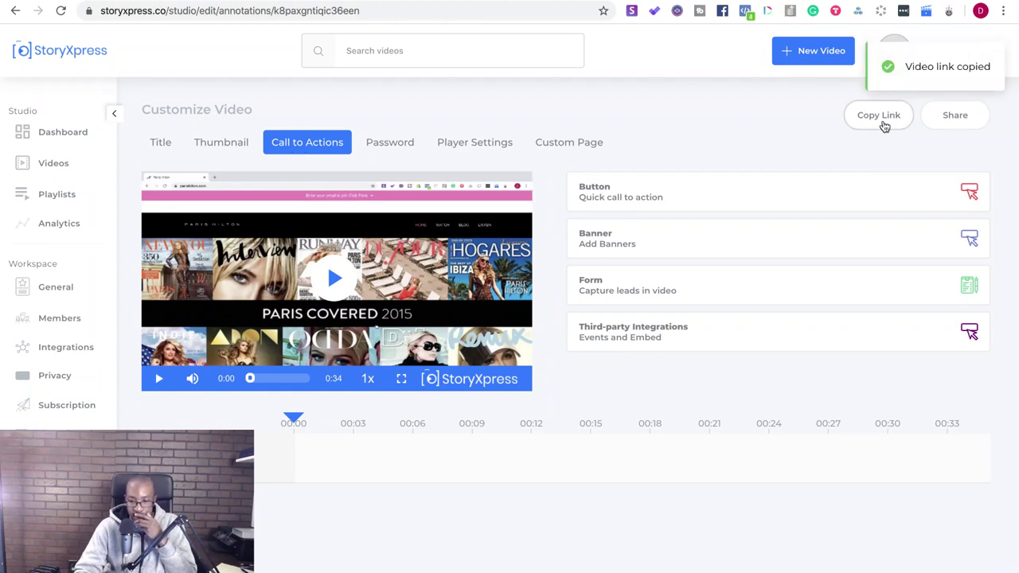
# - Load the copied link in a new tab and play it, pausing at the widget error
pyautogui.hotkey('ctrl', 't')
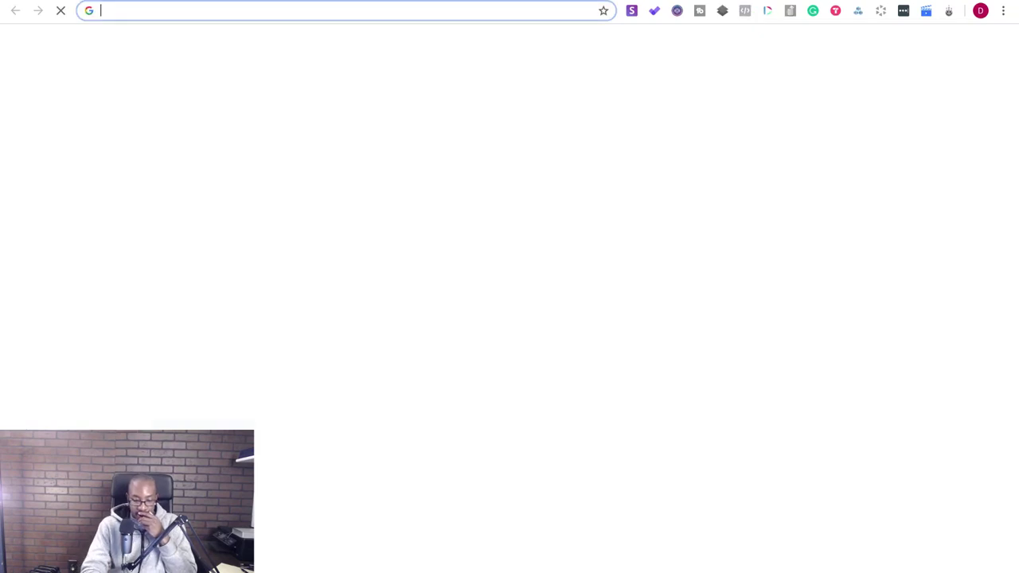
pyautogui.hotkey('ctrl', 'v')
pyautogui.press('Return')
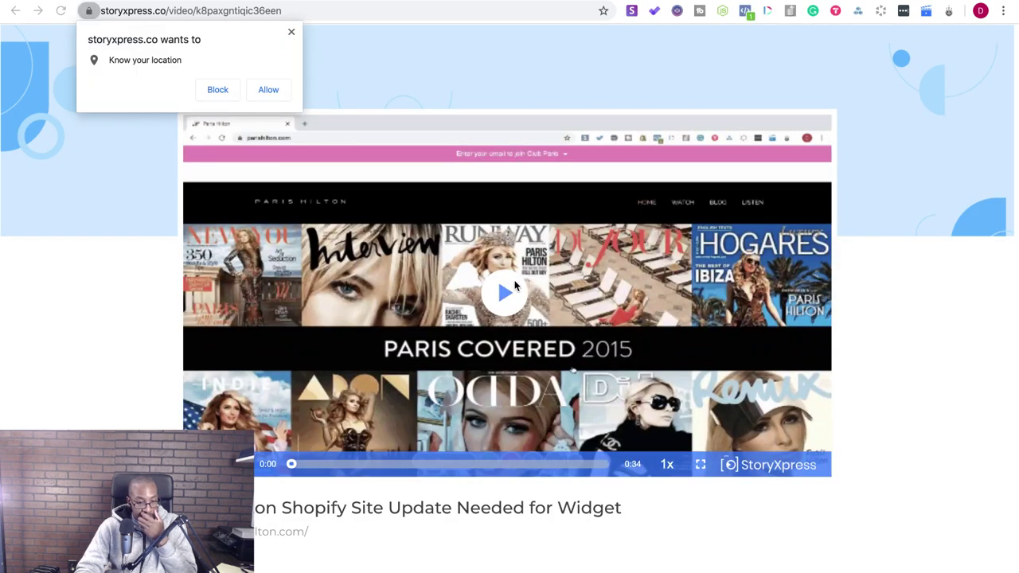
pyautogui.click(291, 32)
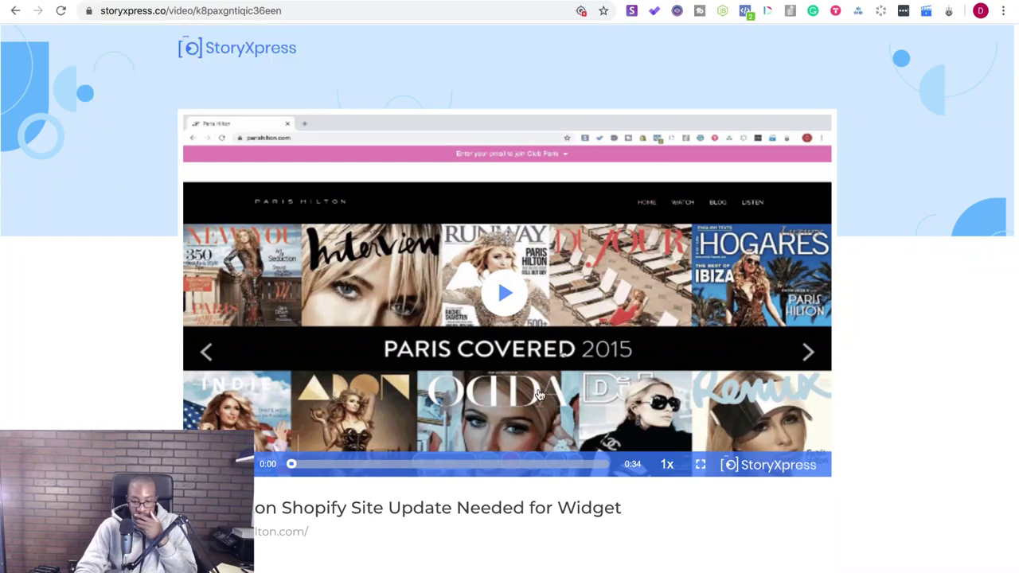
pyautogui.click(504, 293)
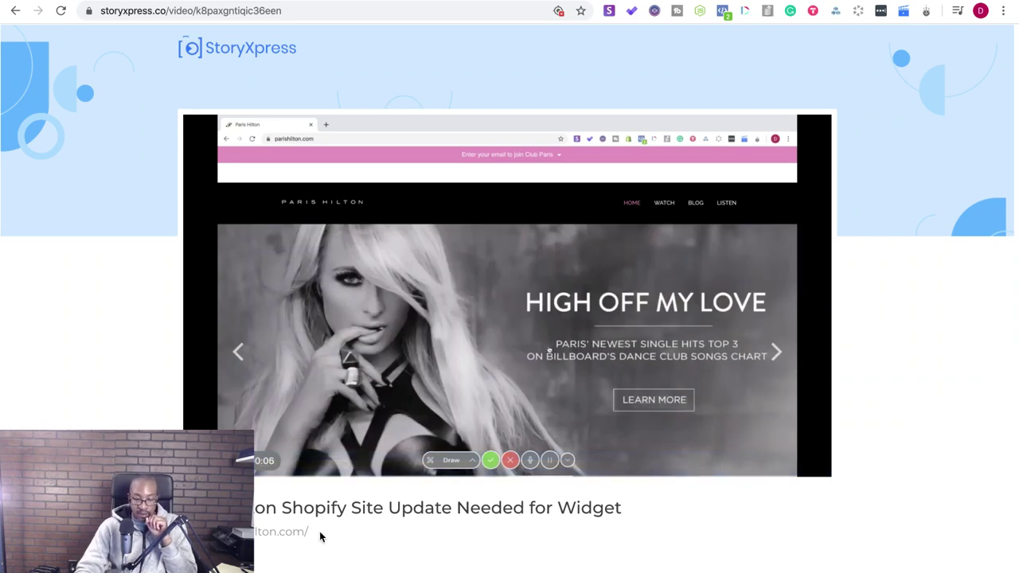
pyautogui.moveTo(239, 464)
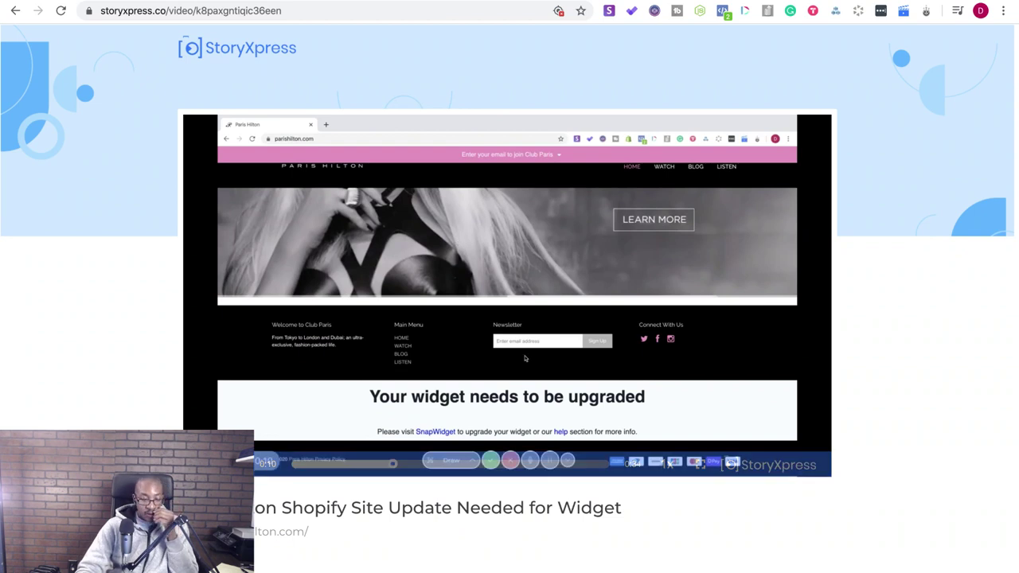
pyautogui.click(444, 360)
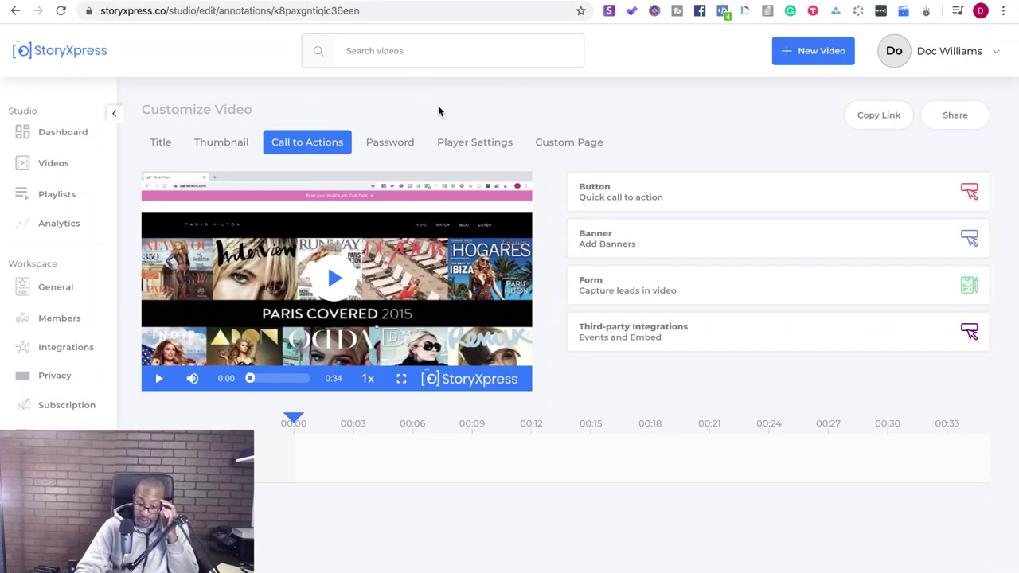
# - Look through the video's Player, Password and Custom Page settings, then return to Title
pyautogui.click(457, 144)
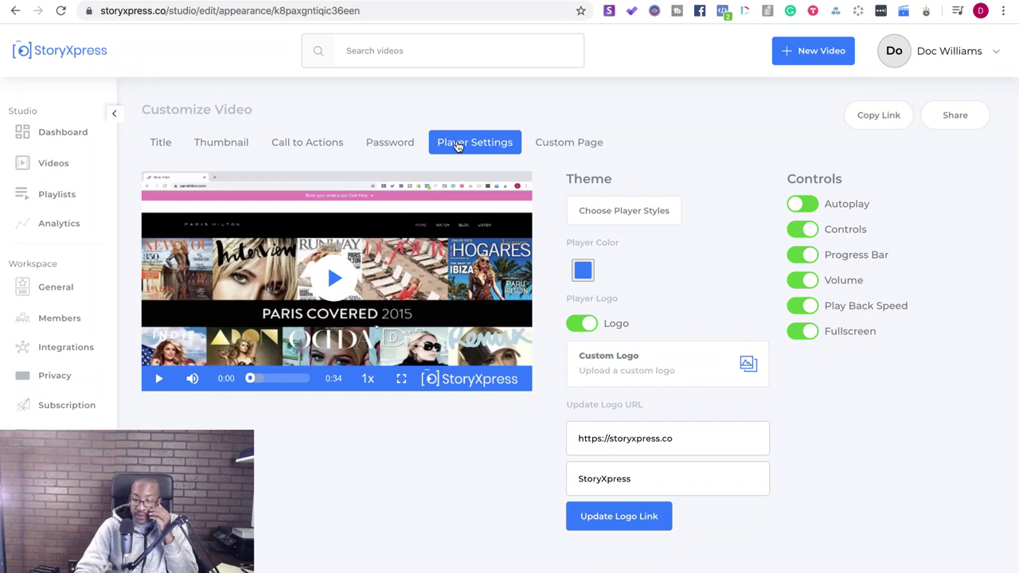
pyautogui.click(374, 142)
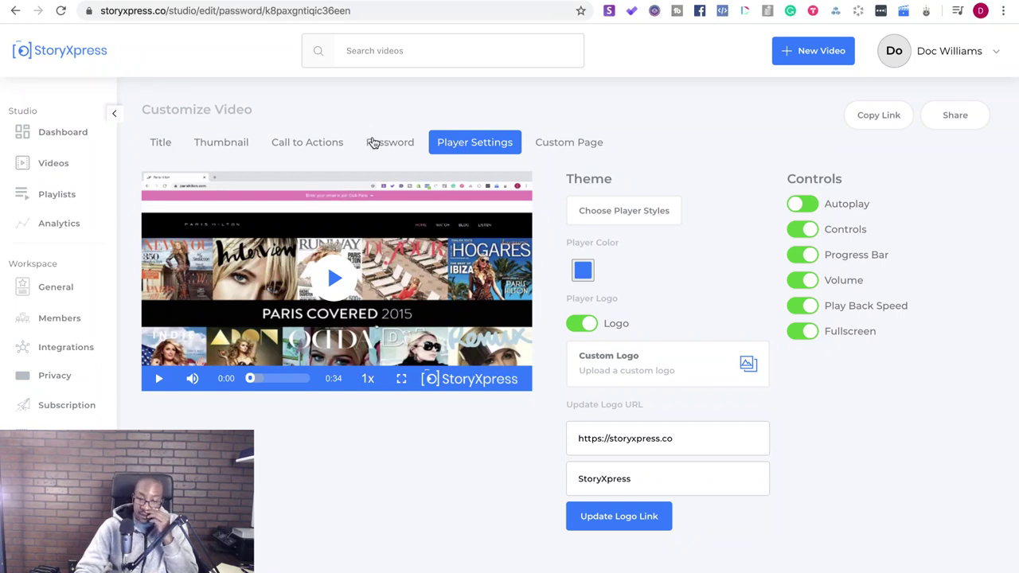
pyautogui.click(573, 145)
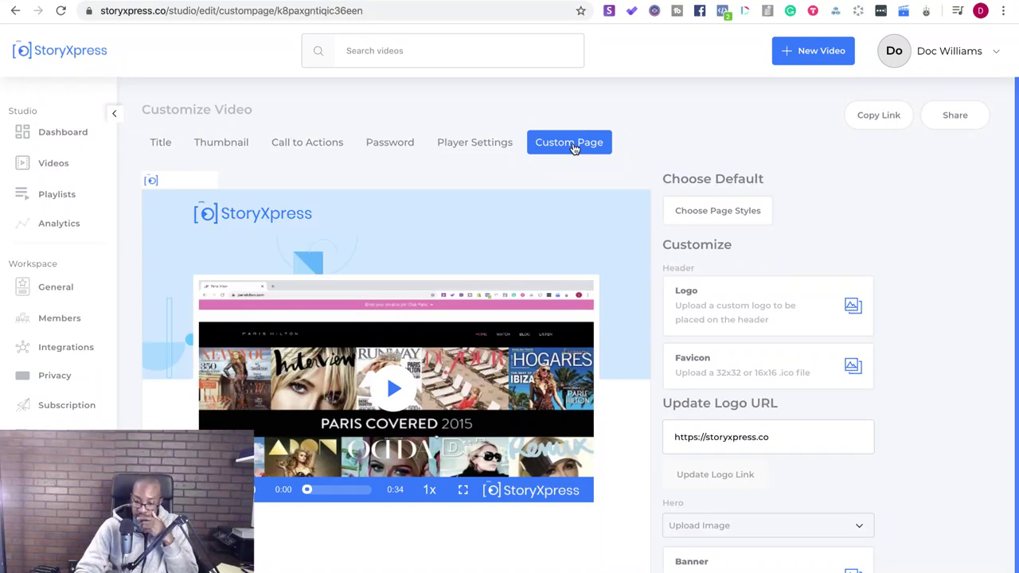
pyautogui.scroll(-1, 574, 148)
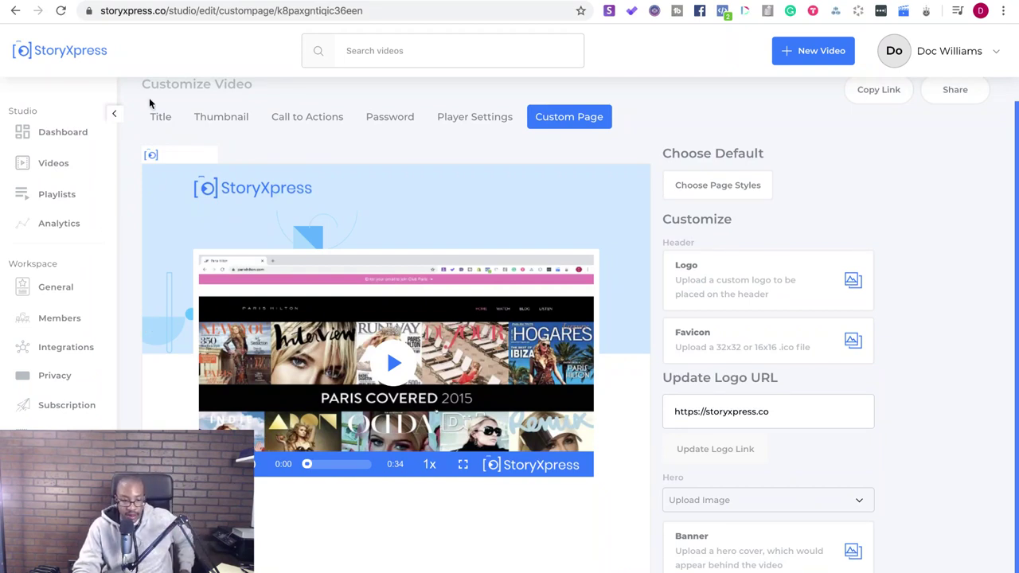
pyautogui.click(168, 120)
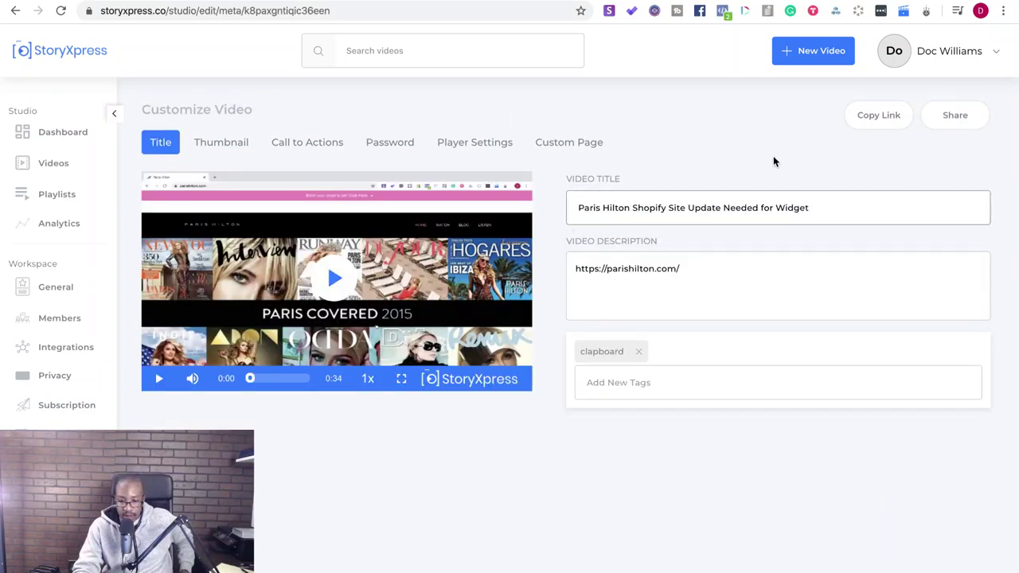
# - Copy the video's share link from the Share dialog and exit full screen
pyautogui.click(941, 120)
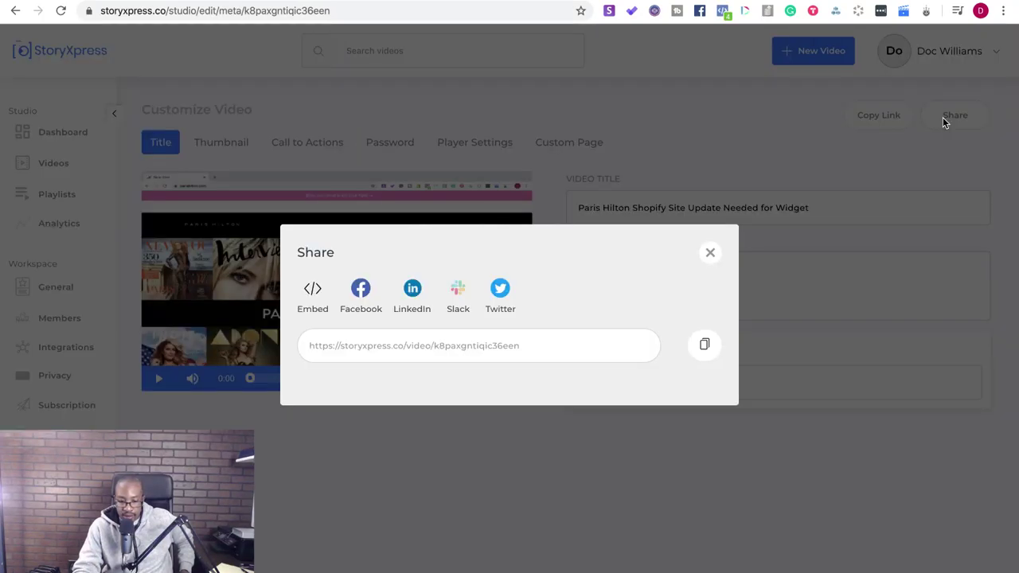
pyautogui.click(705, 344)
pyautogui.click(711, 253)
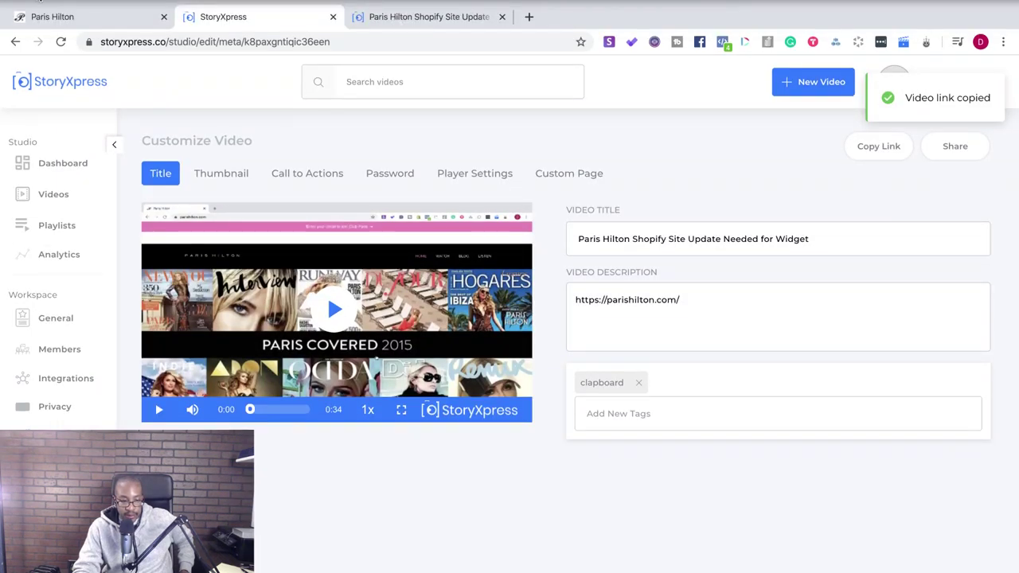
pyautogui.press('ctrl+super+f')
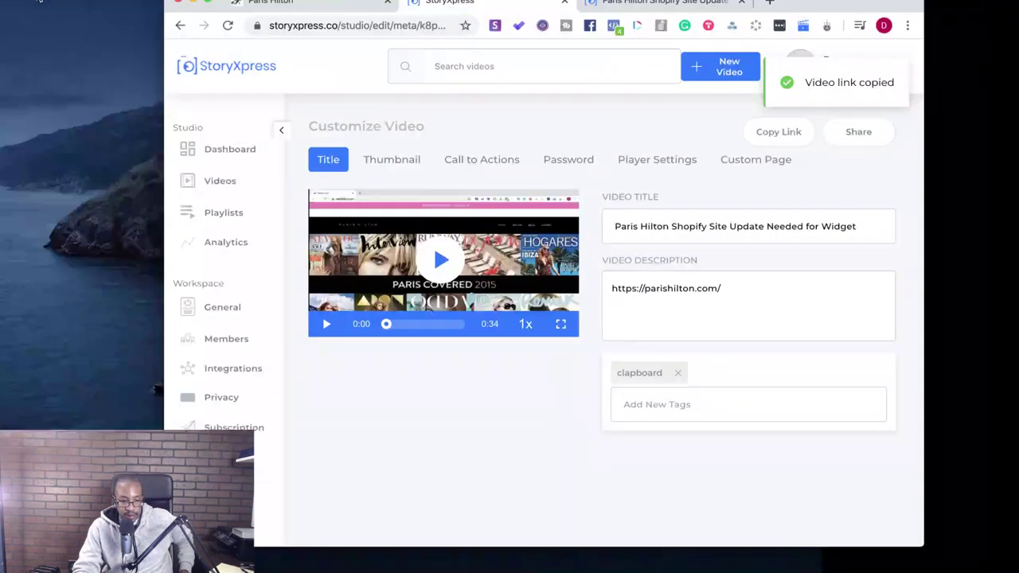
pyautogui.click(120, 0)
pyautogui.click(126, 7)
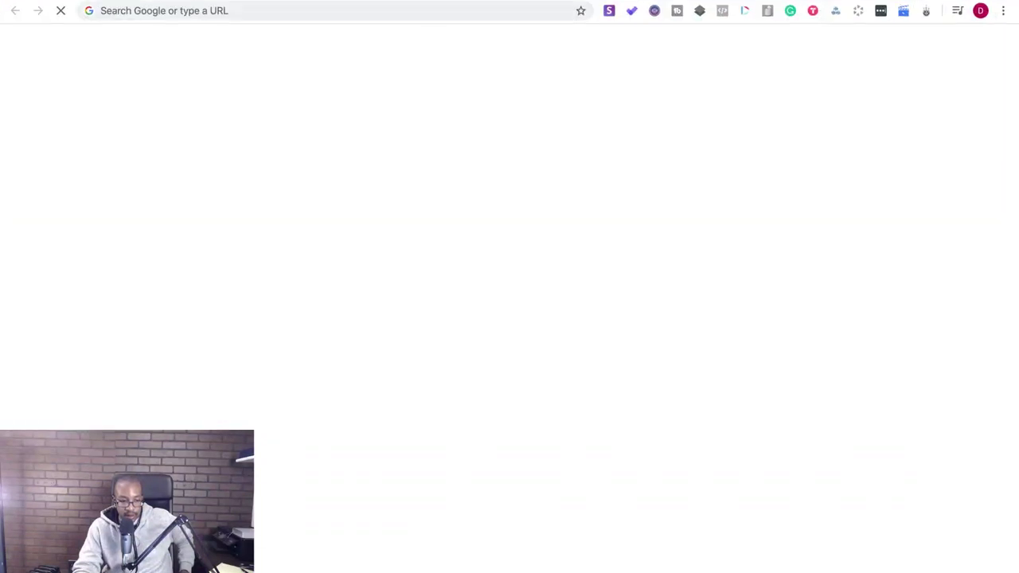
pyautogui.press('super+w')
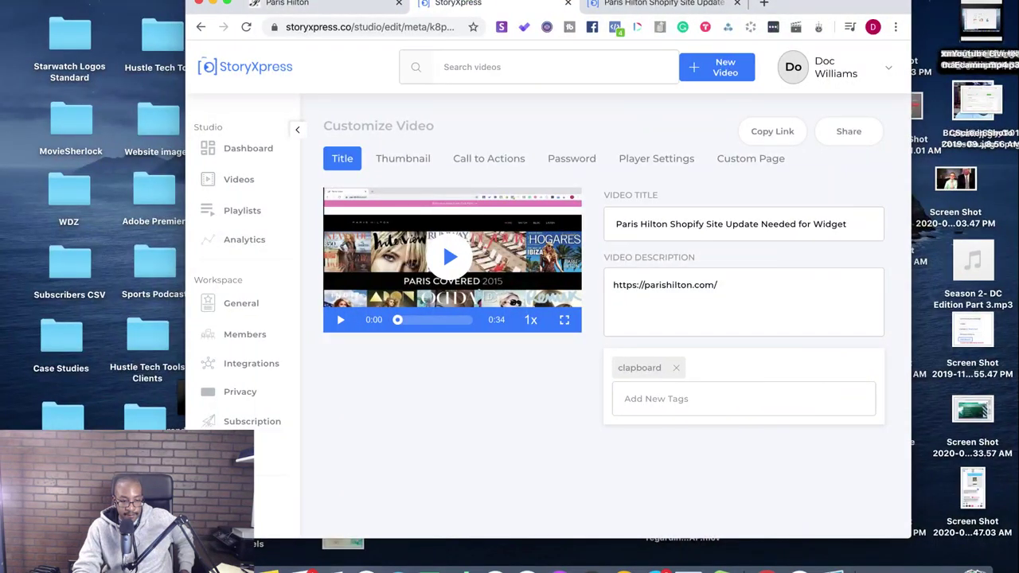
pyautogui.click(120, 2)
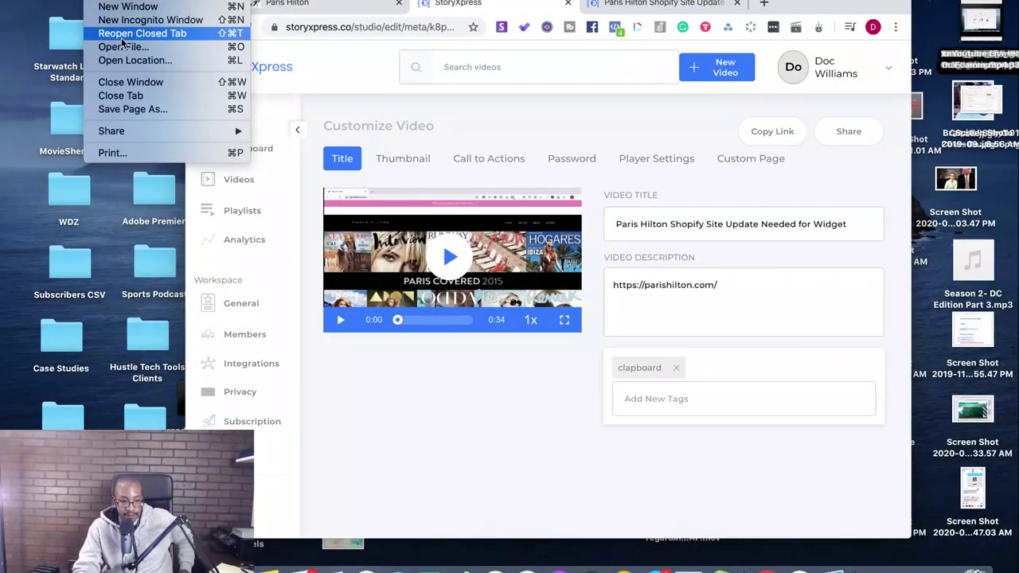
pyautogui.press('Escape')
pyautogui.press('super+shift+n')
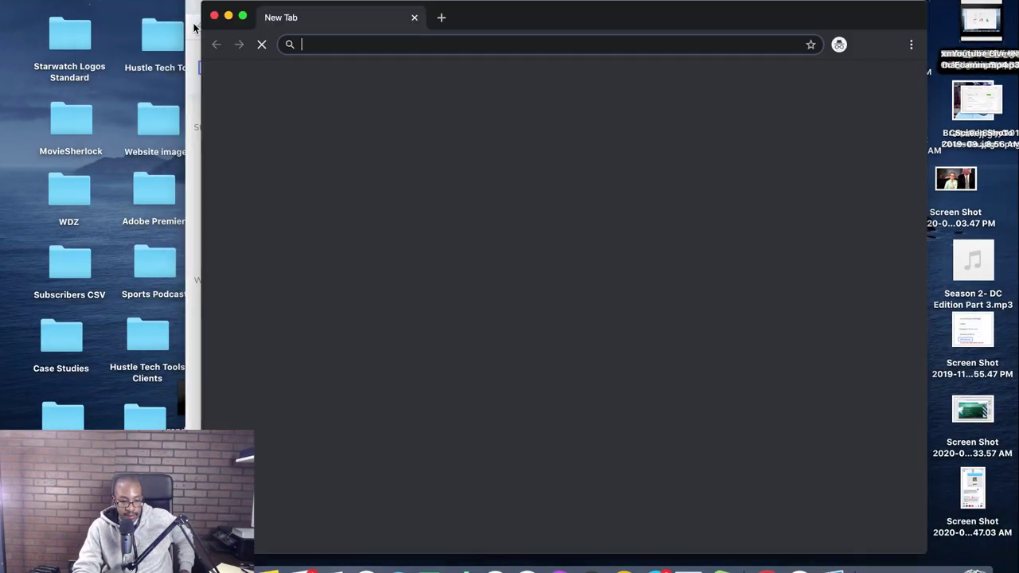
pyautogui.press('super+v')
pyautogui.press('Return')
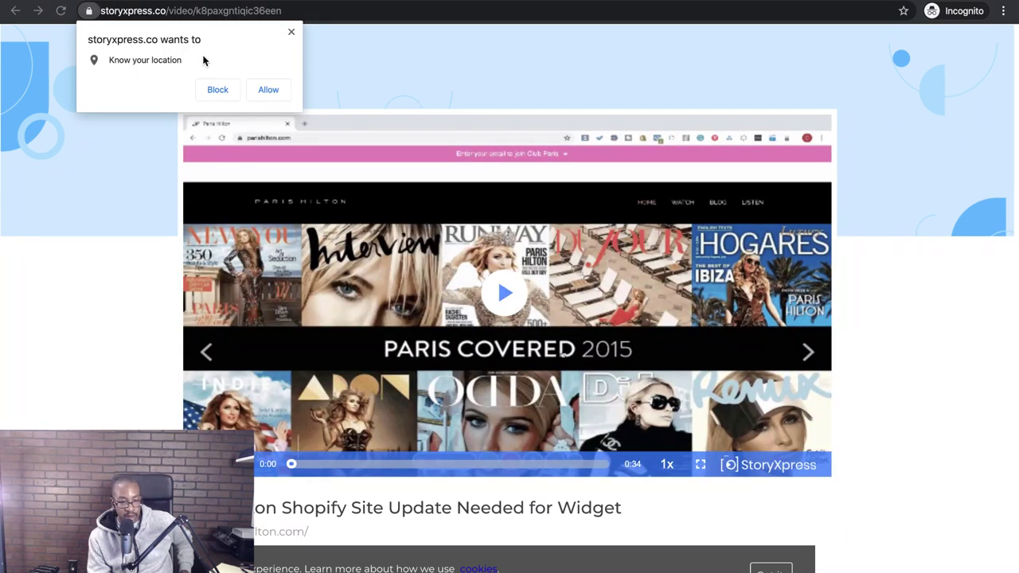
pyautogui.click(292, 32)
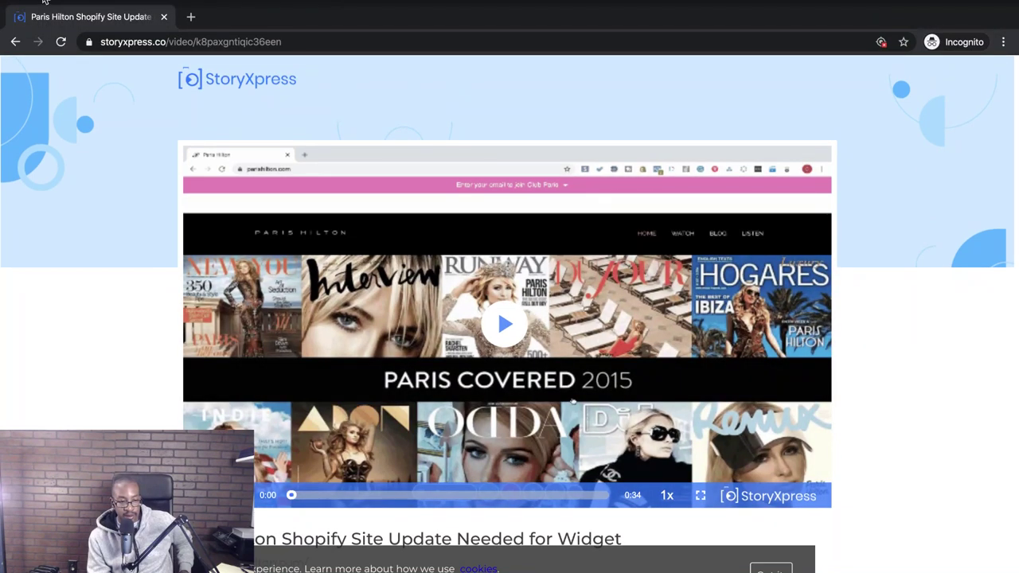
pyautogui.click(44, 1)
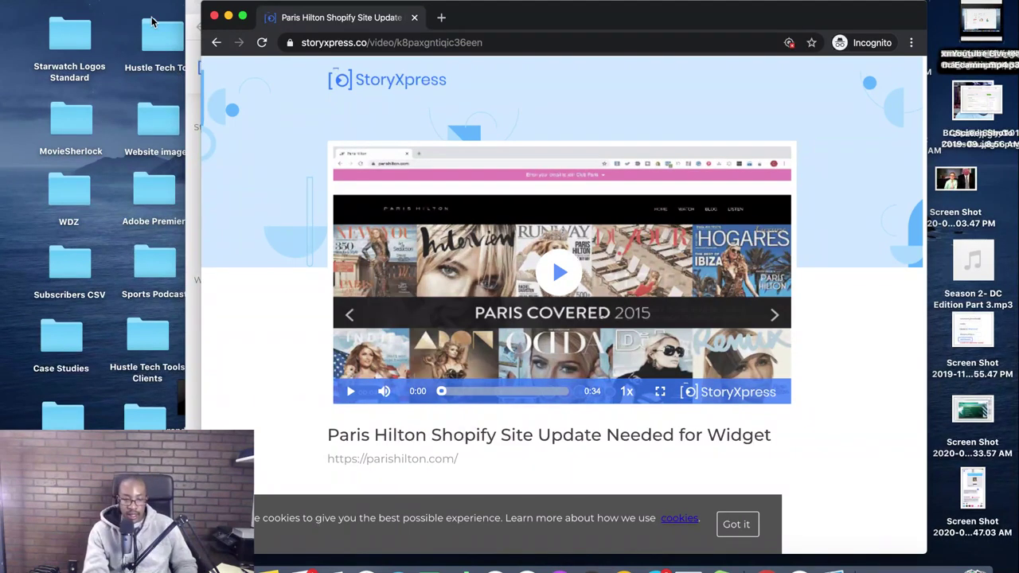
pyautogui.click(213, 16)
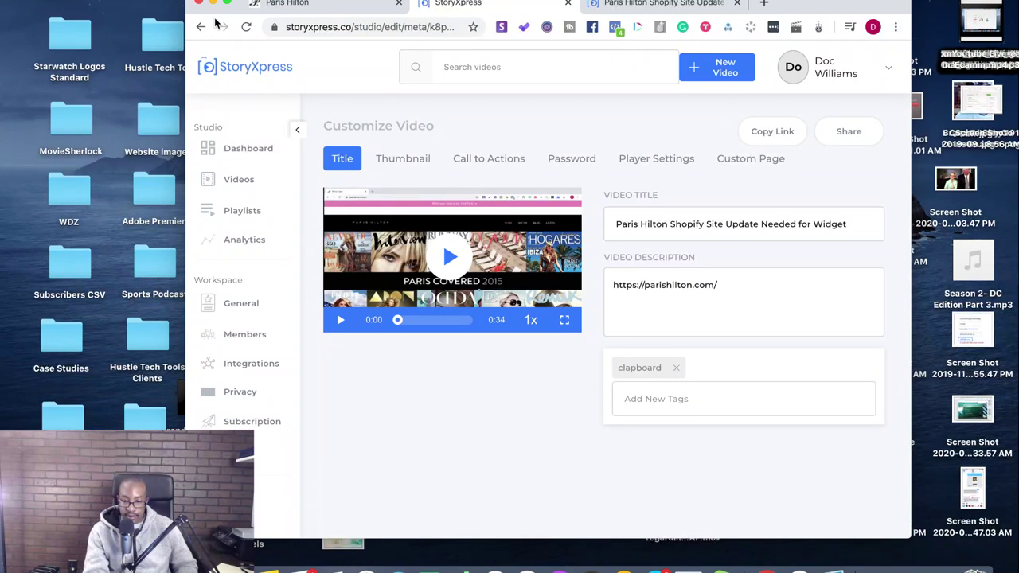
# - Open the Videos list, copy the Podia: Dashboard video link, and load it in a new tab
pyautogui.click(889, 70)
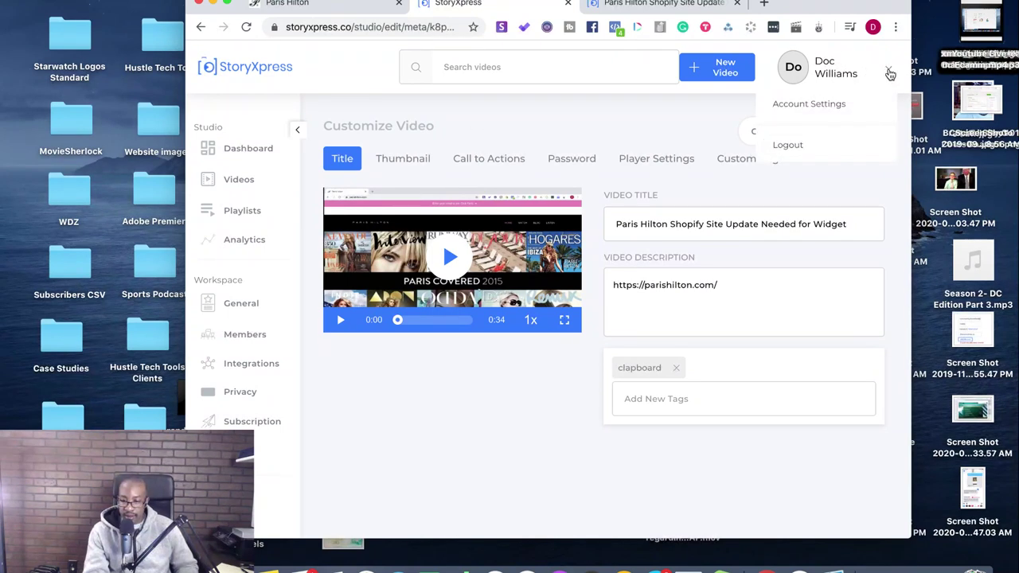
pyautogui.click(889, 71)
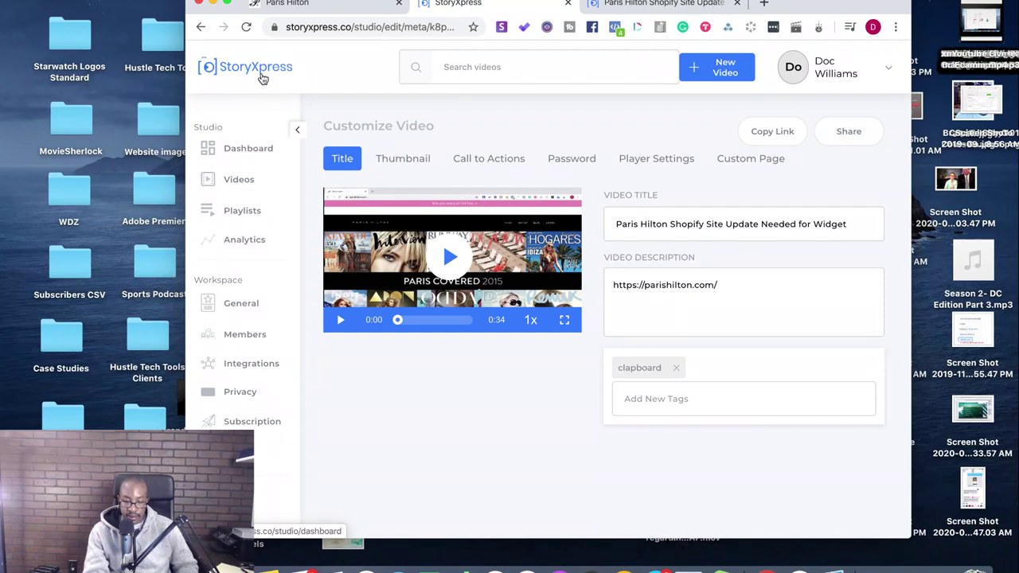
pyautogui.click(246, 180)
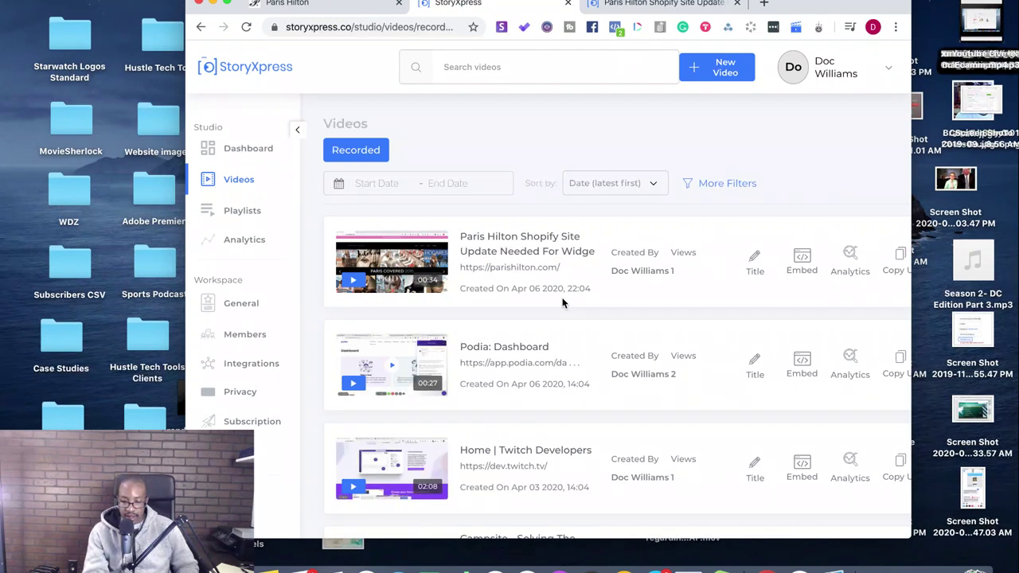
pyautogui.click(499, 346)
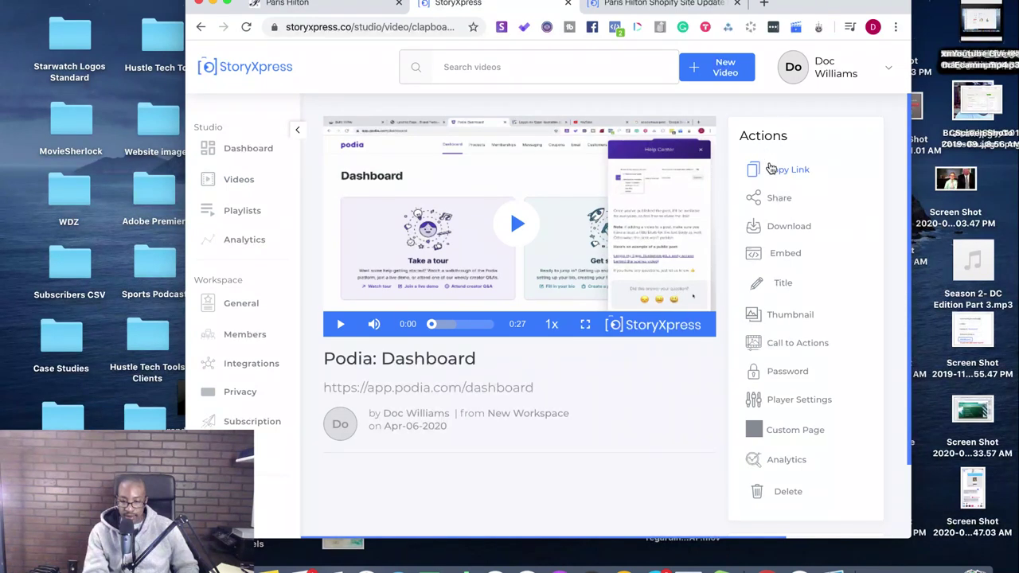
pyautogui.click(776, 169)
pyautogui.click(764, 4)
pyautogui.press('super+v')
pyautogui.press('Return')
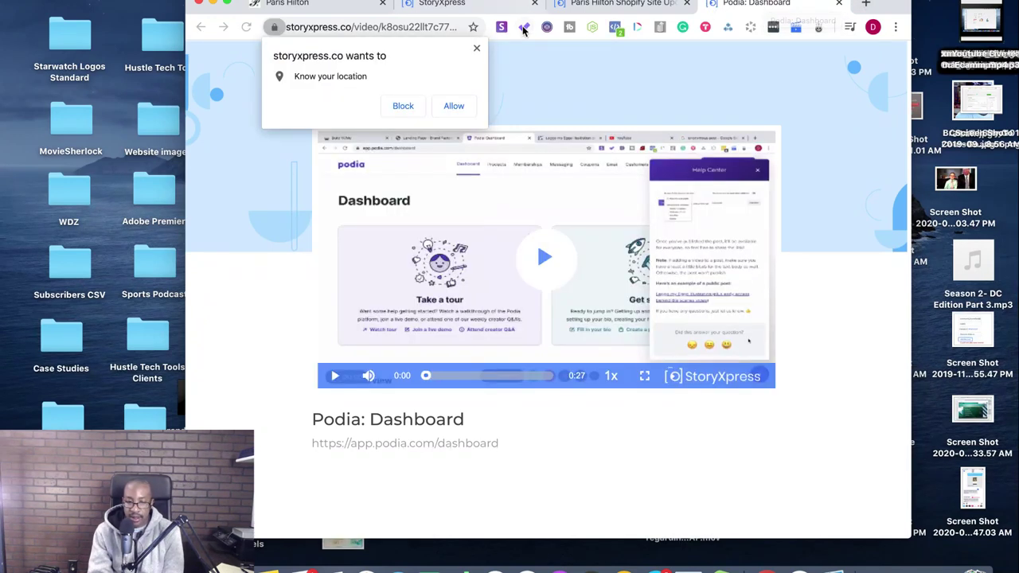
# - Refuse the location request, check the open tabs, and return to the Videos list in full screen
pyautogui.click(476, 47)
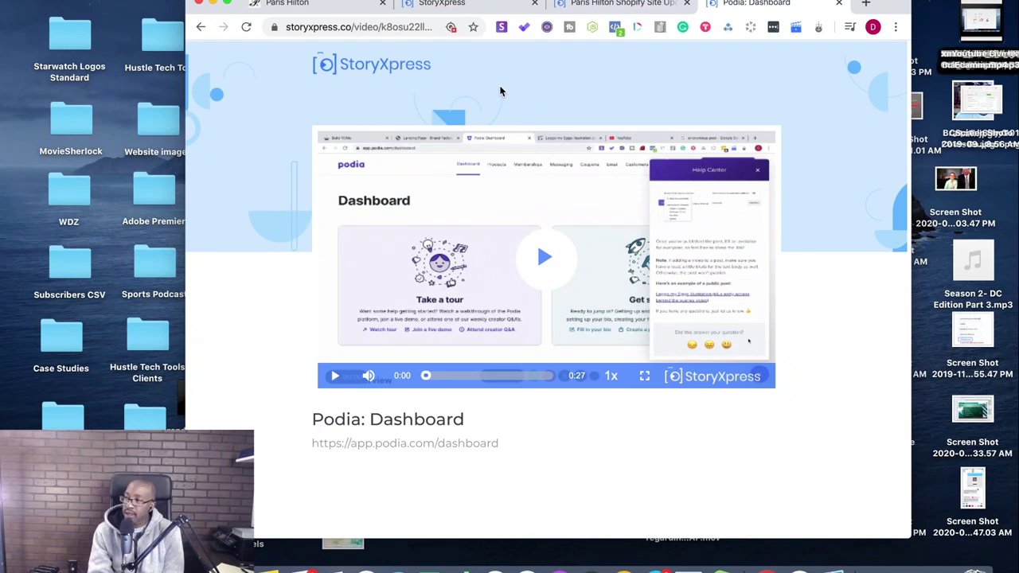
pyautogui.click(445, 6)
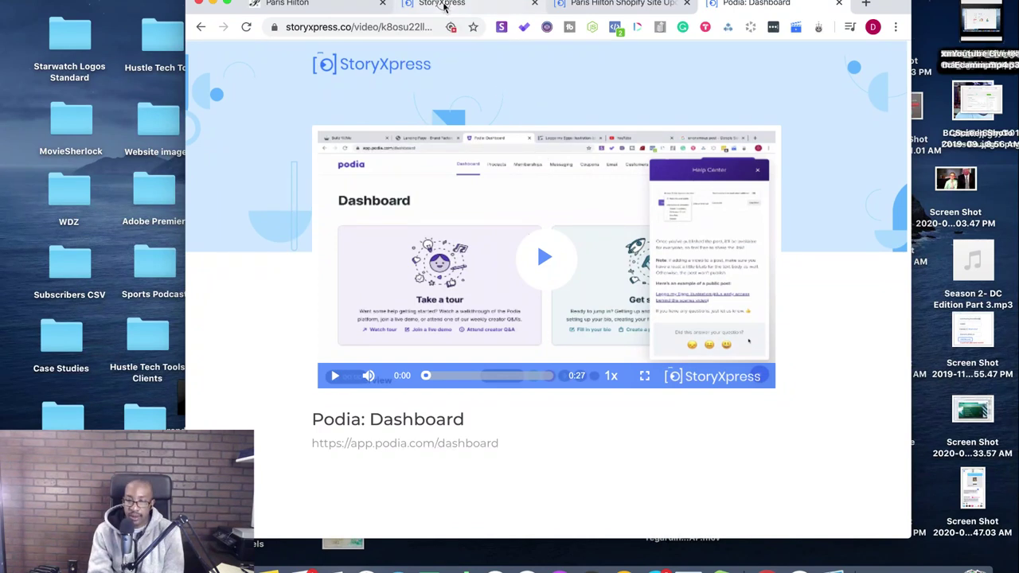
pyautogui.click(313, 5)
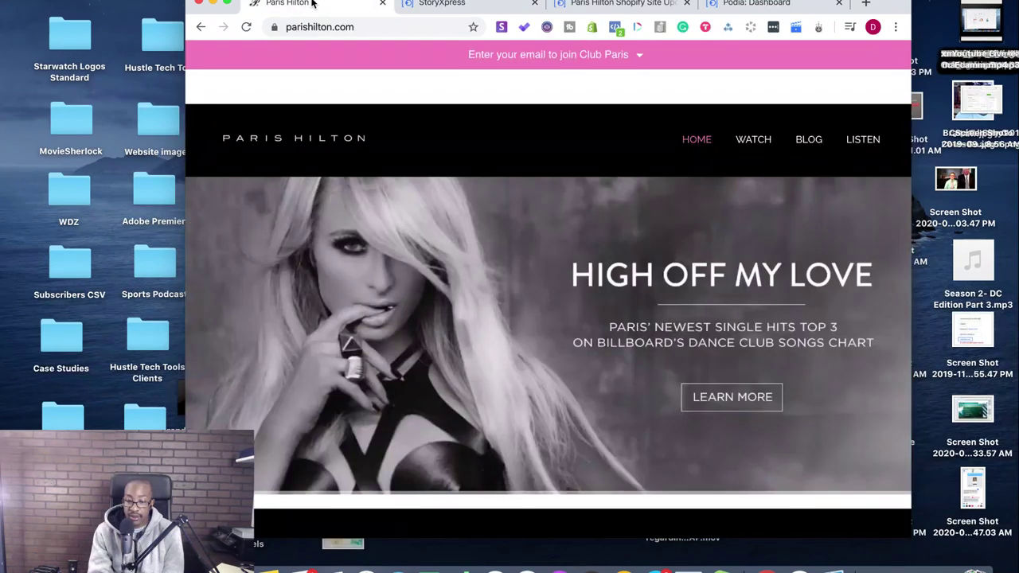
pyautogui.click(603, 3)
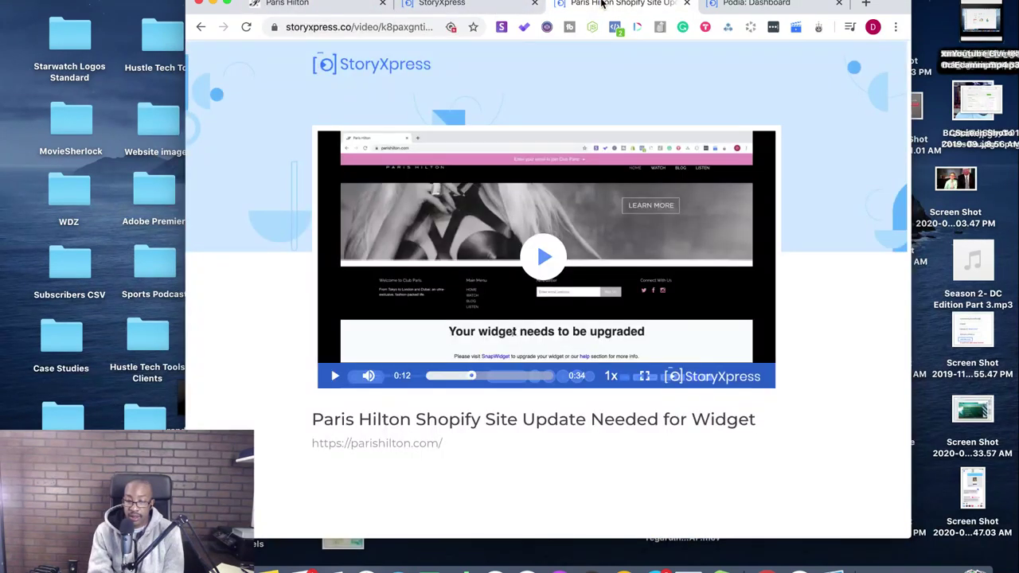
pyautogui.click(480, 4)
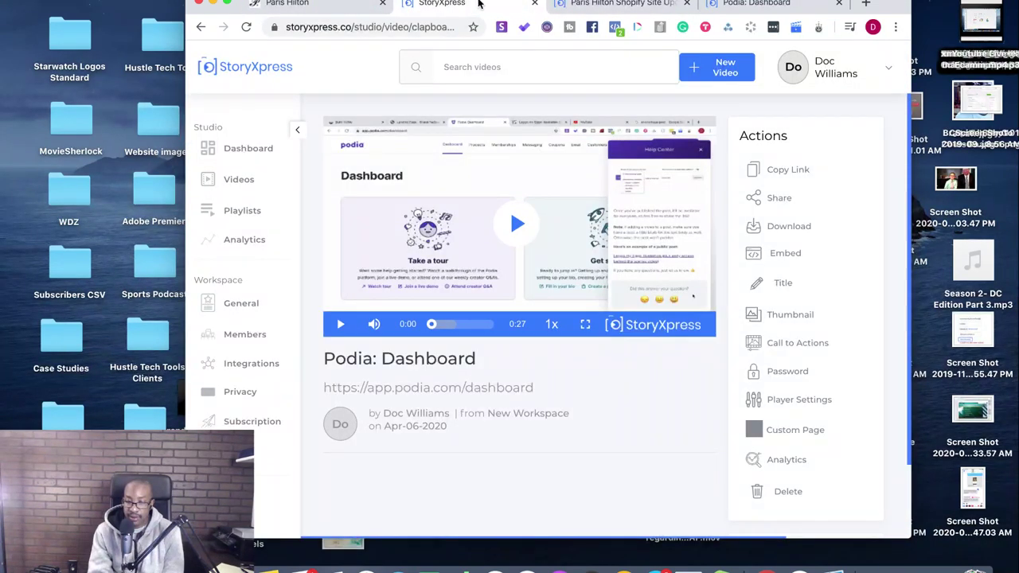
pyautogui.click(247, 178)
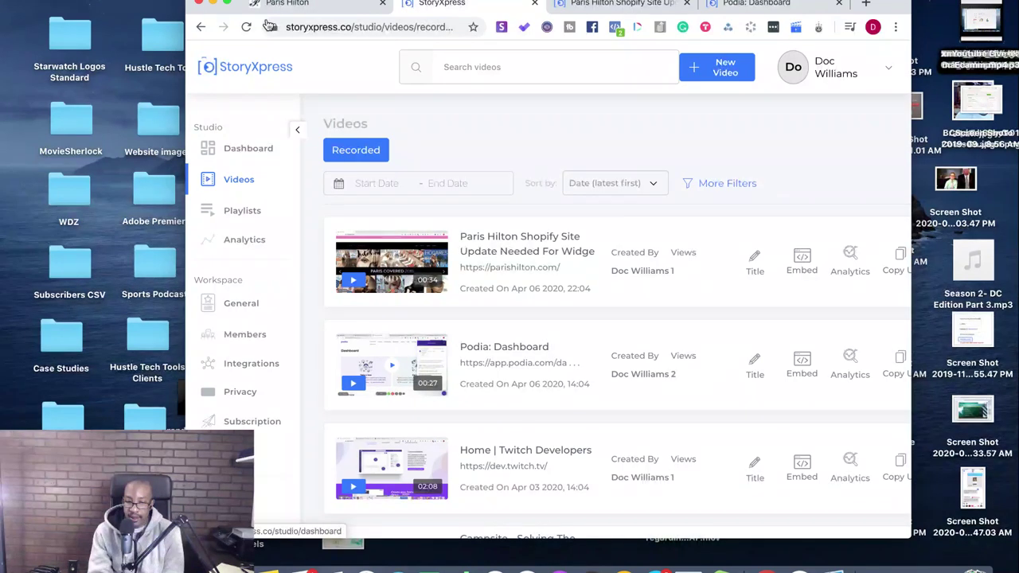
pyautogui.click(229, 5)
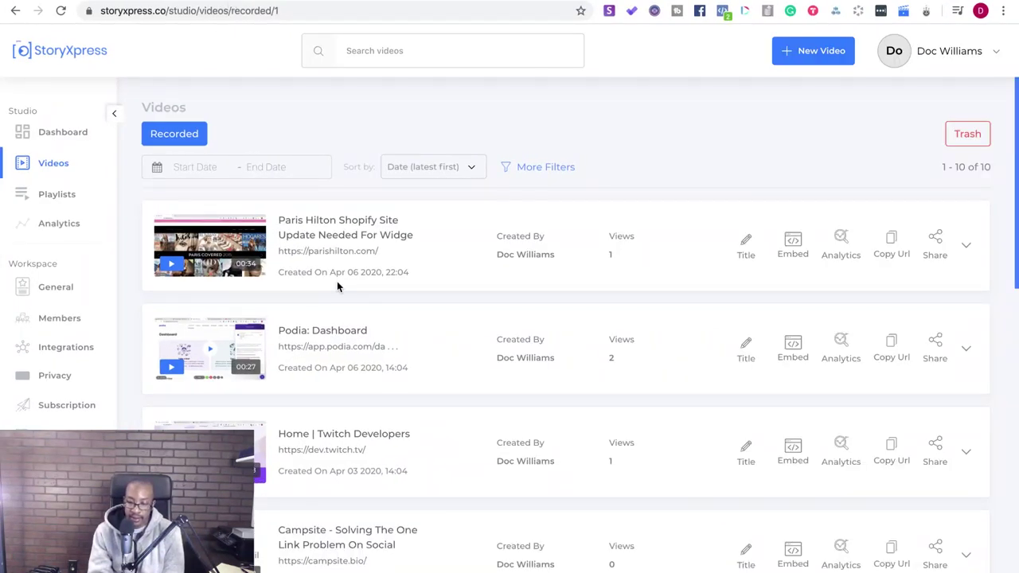
pyautogui.click(891, 249)
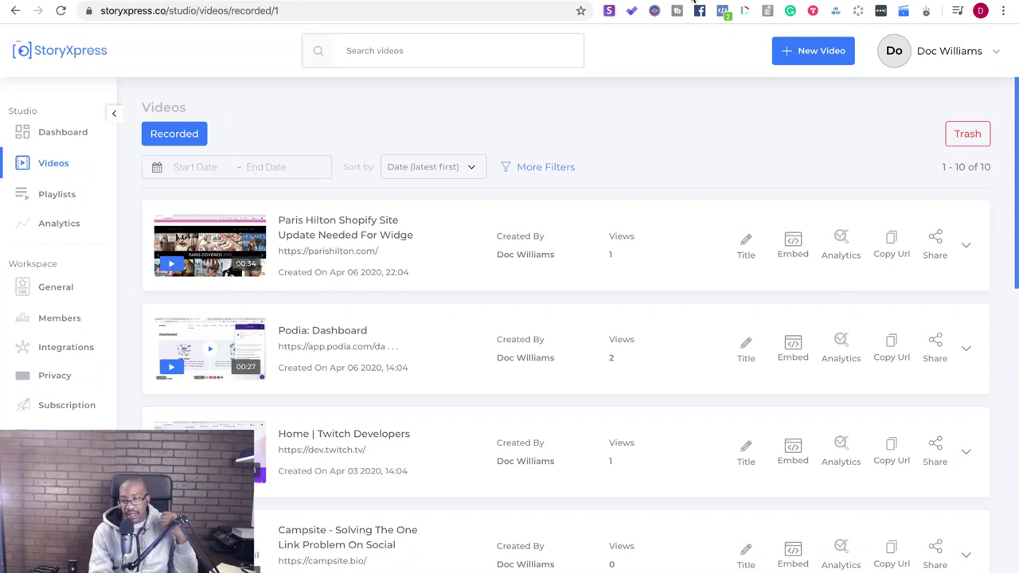
pyautogui.hotkey('ctrl', 't')
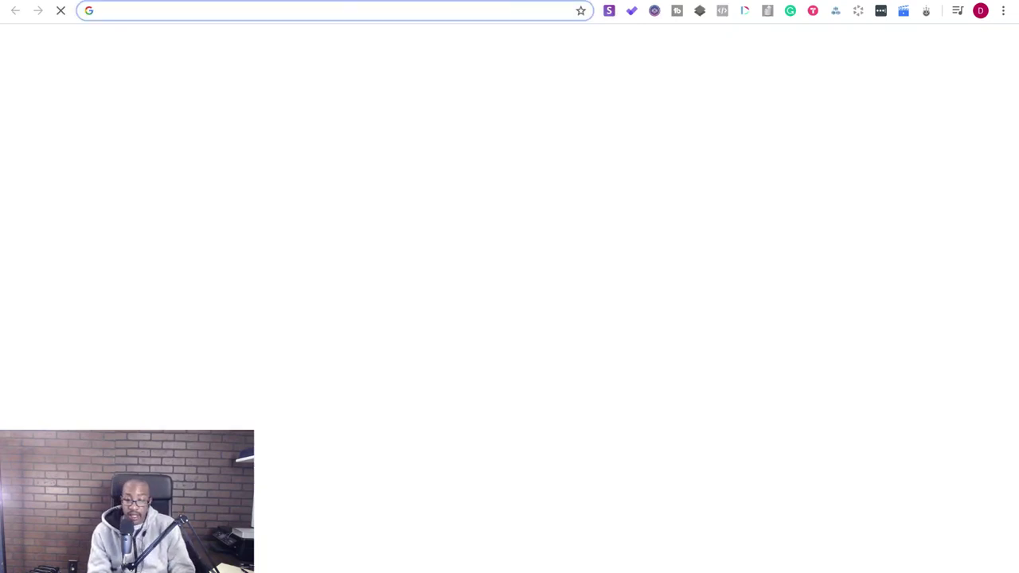
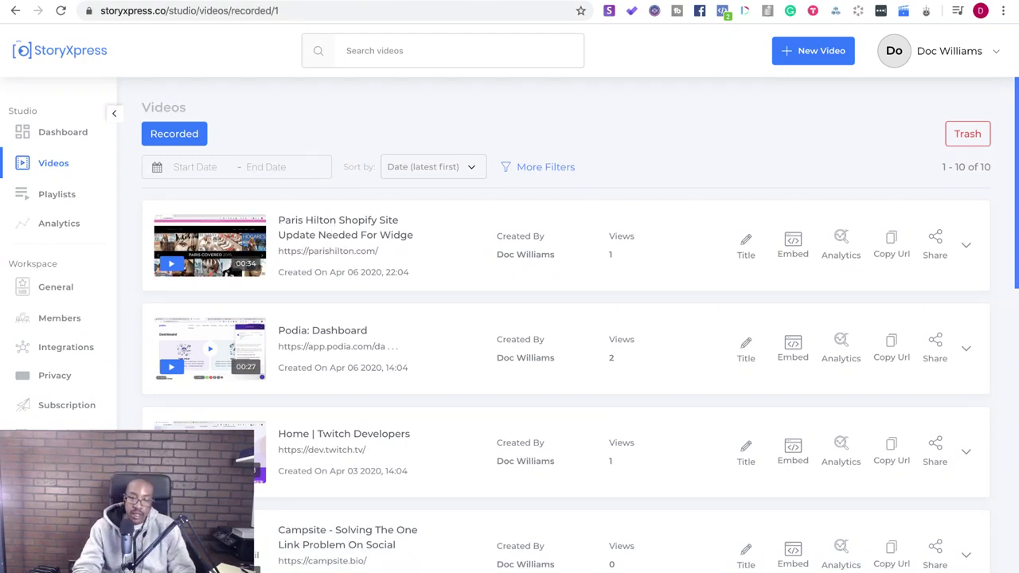
# - Load youtube.com in a new tab and open the camera Create menu
pyautogui.press('super+t')
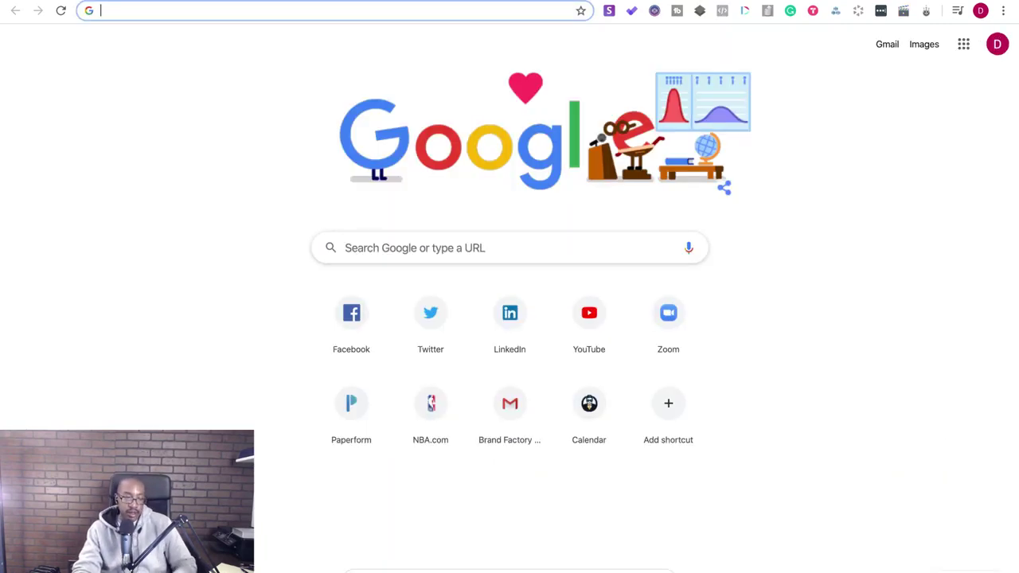
pyautogui.write('yout')
pyautogui.press('Return')
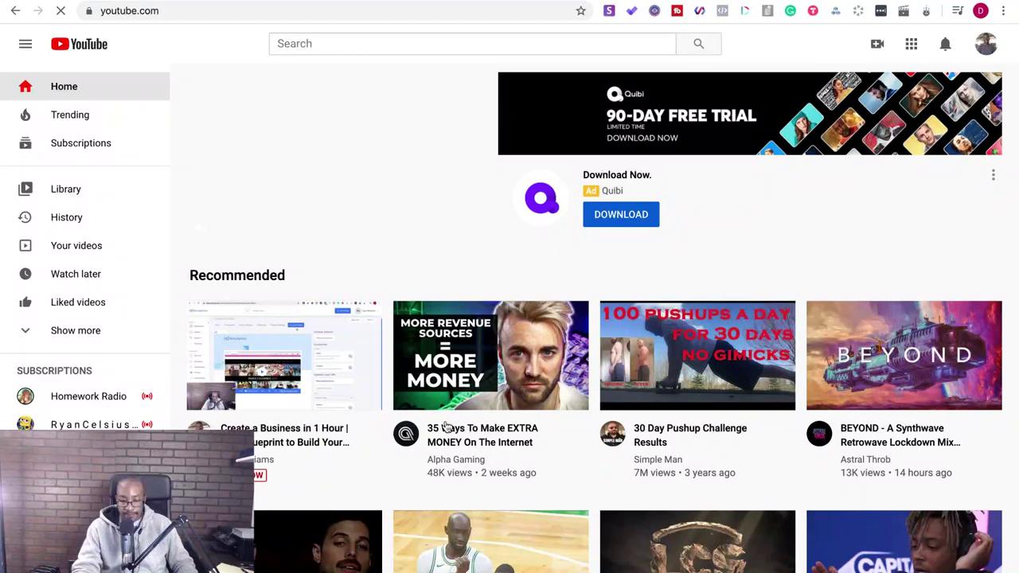
pyautogui.scroll(-7, 447, 427)
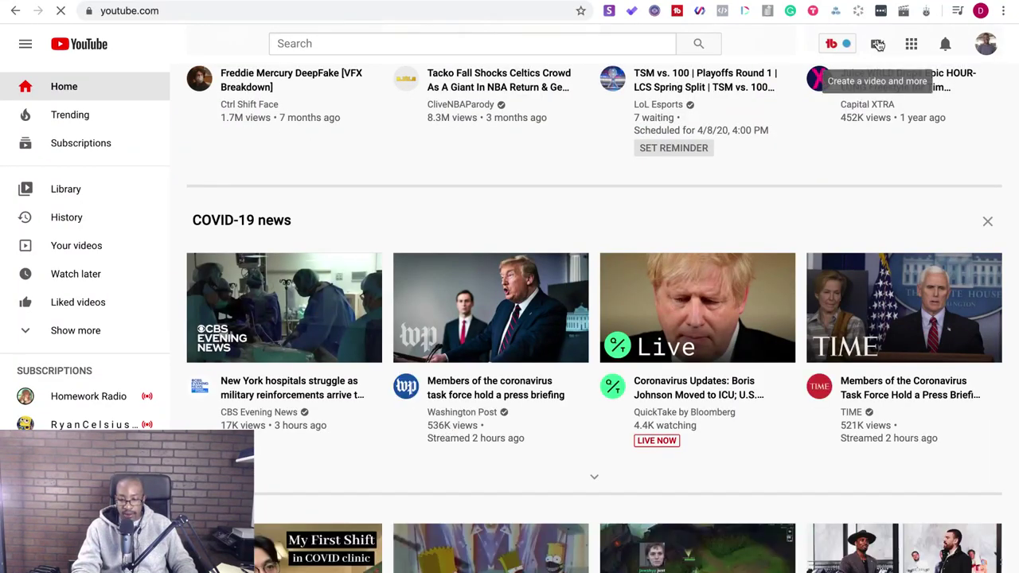
pyautogui.click(878, 46)
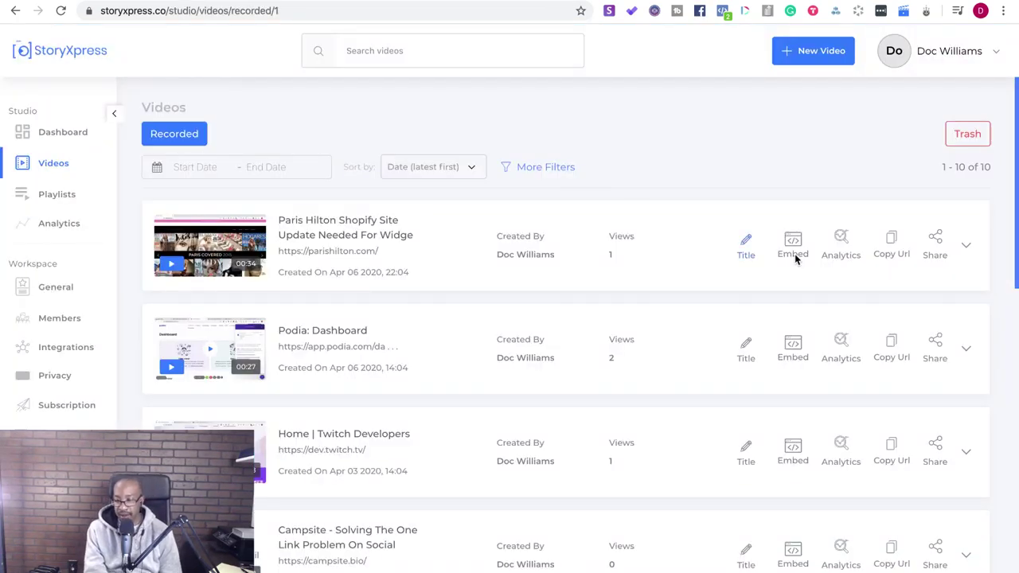
# - Download the Paris Hilton Shopify site recording from its row's options menu
pyautogui.click(966, 244)
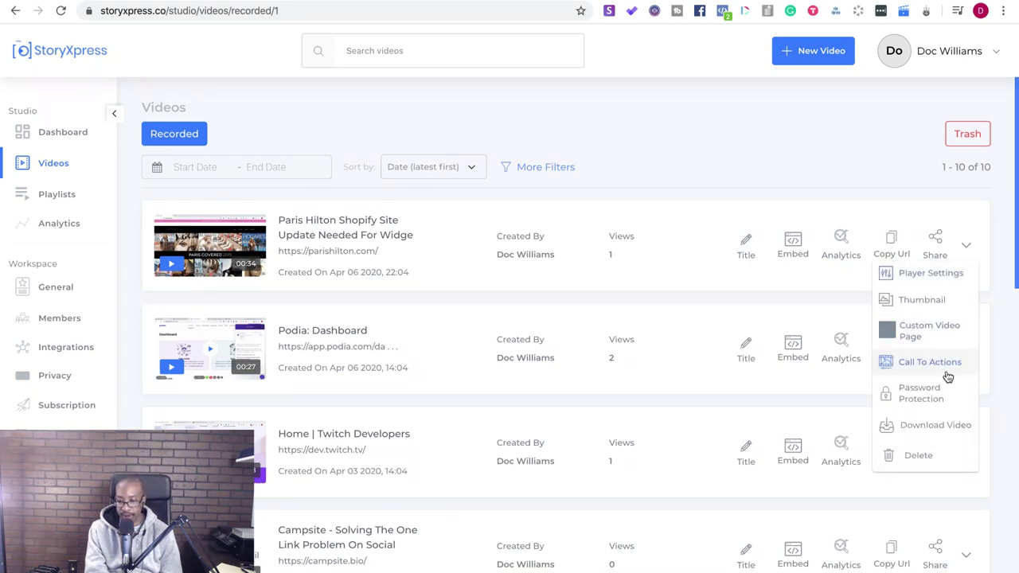
pyautogui.click(944, 423)
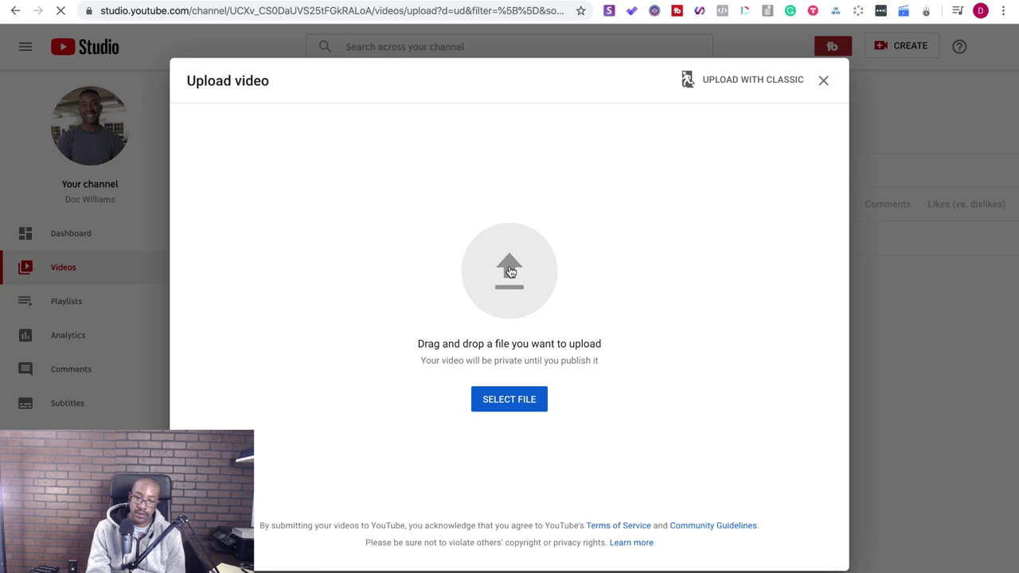
pyautogui.click(511, 271)
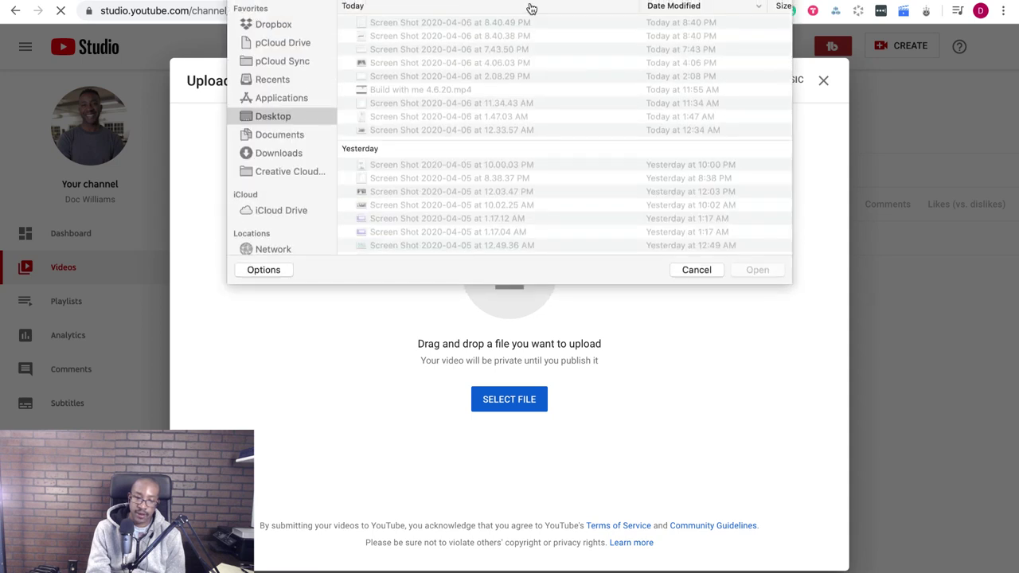
pyautogui.click(274, 158)
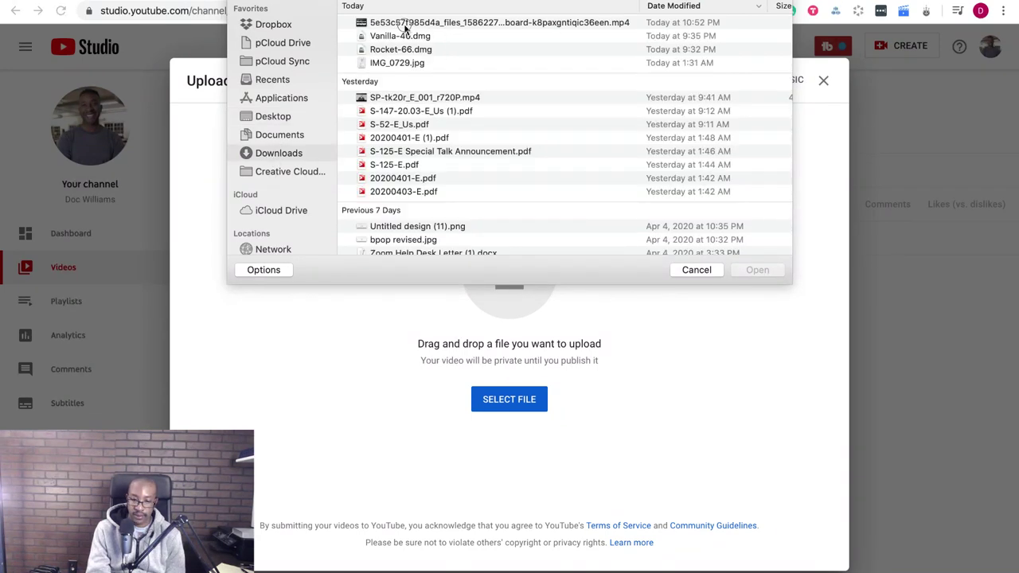
pyautogui.click(405, 24)
pyautogui.press('space')
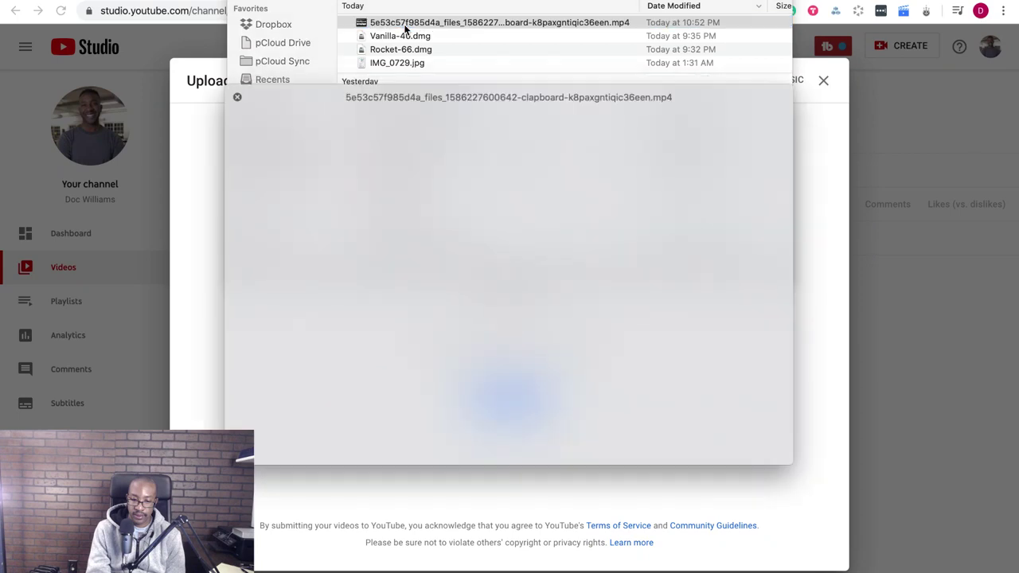
pyautogui.press('space')
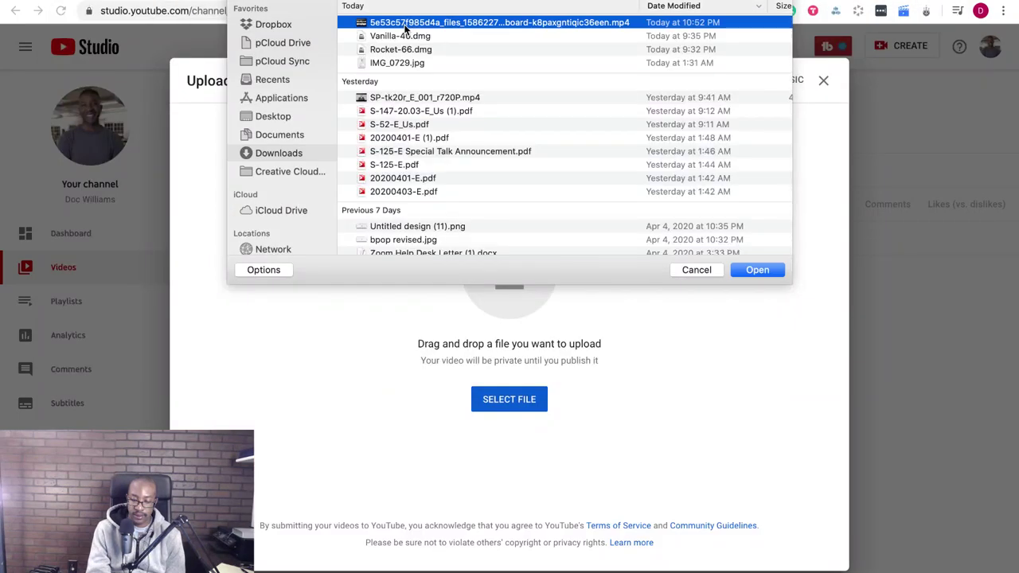
pyautogui.press('space')
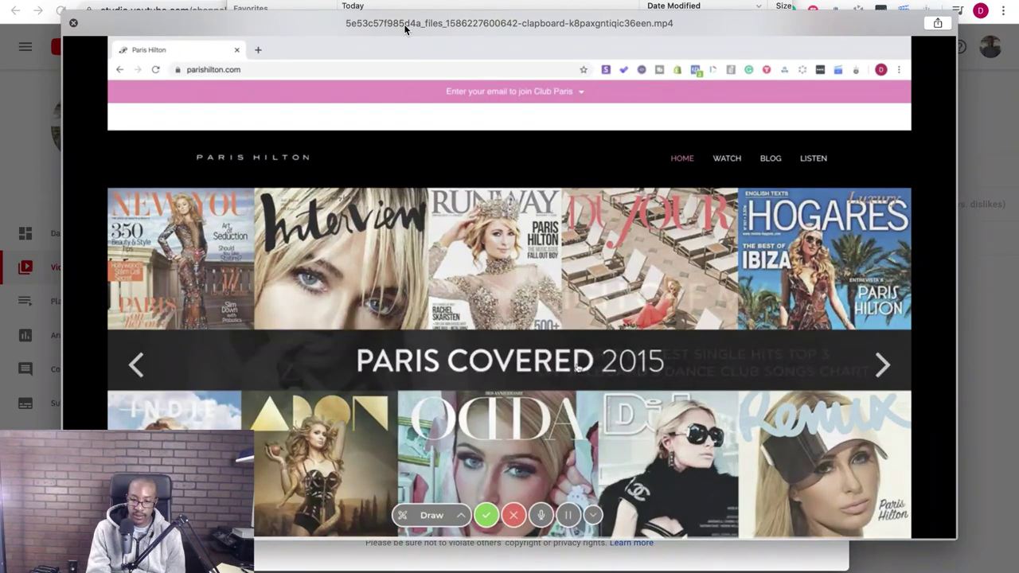
pyautogui.press('space')
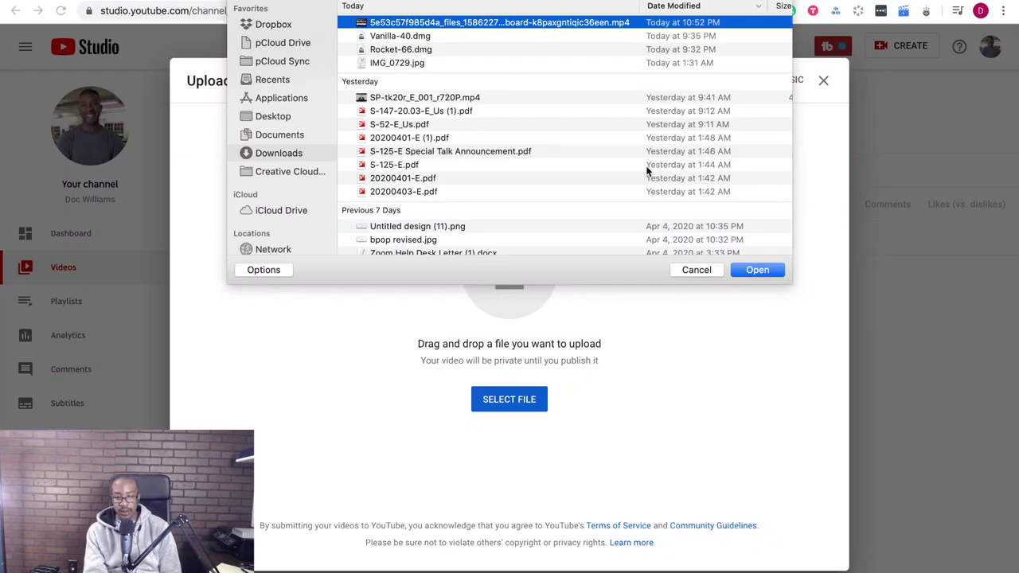
pyautogui.click(699, 270)
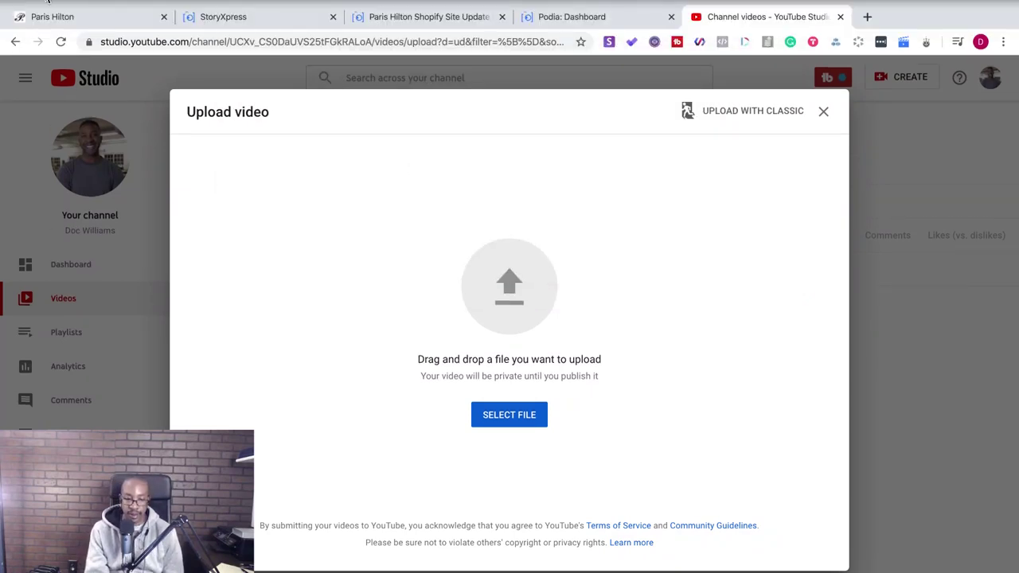
# - In Finder's Downloads, rename the top mp4 to 'Paris Hilton Website Audit'
pyautogui.click(48, 2)
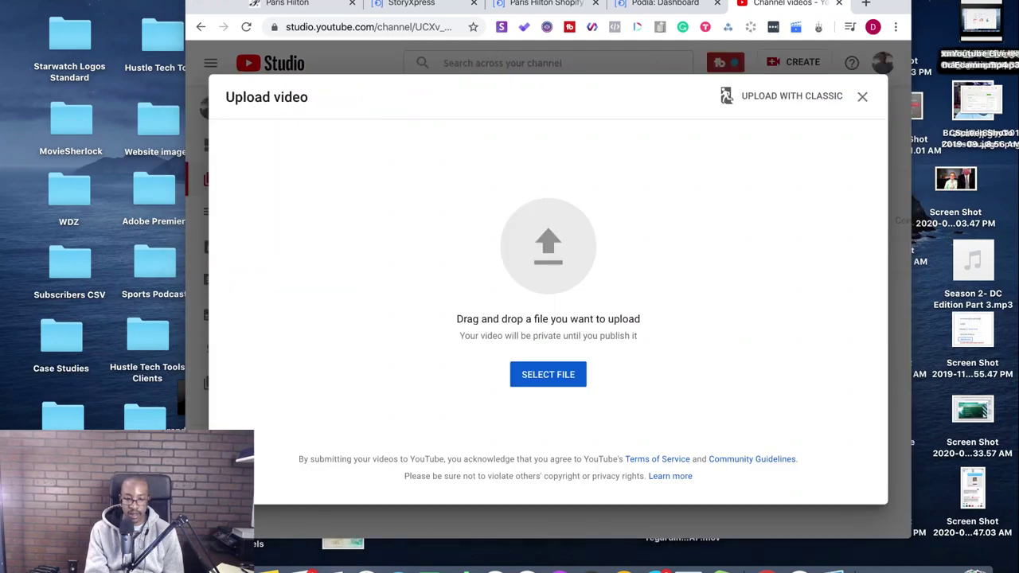
pyautogui.press('super+n')
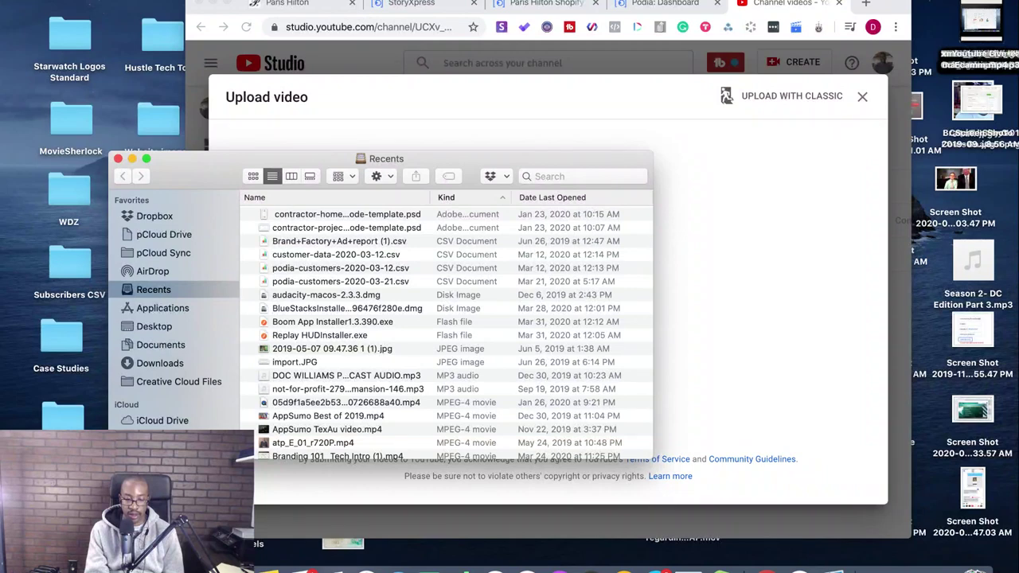
pyautogui.click(172, 364)
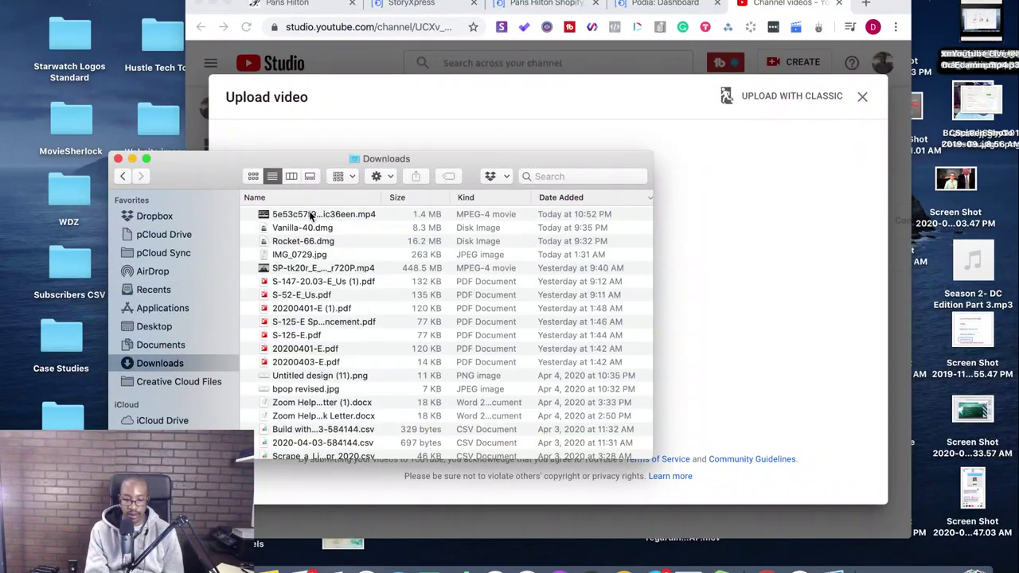
pyautogui.click(311, 215)
pyautogui.press('Return')
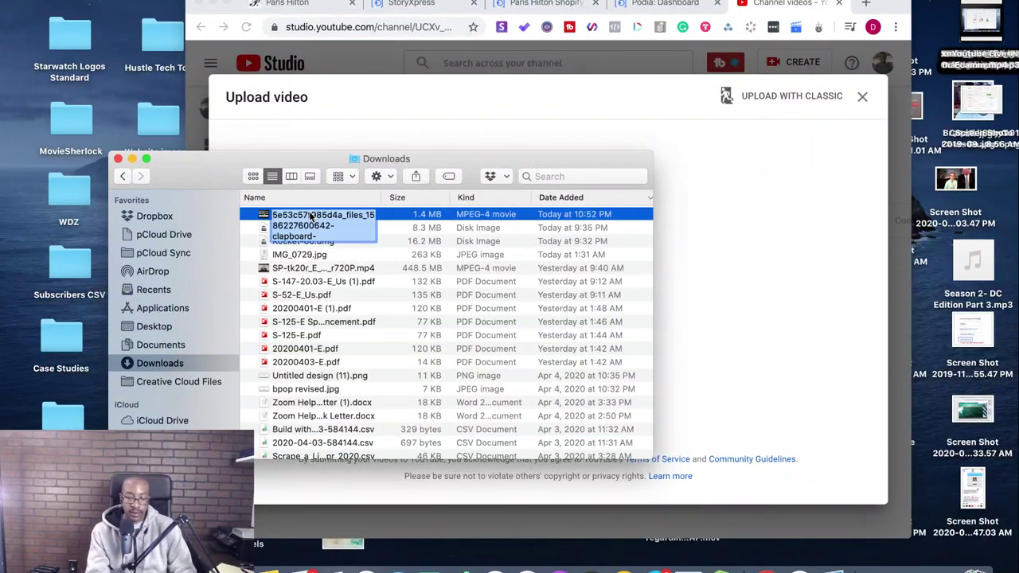
pyautogui.write('Paris ')
pyautogui.write('Hilton')
pyautogui.write(' Websi')
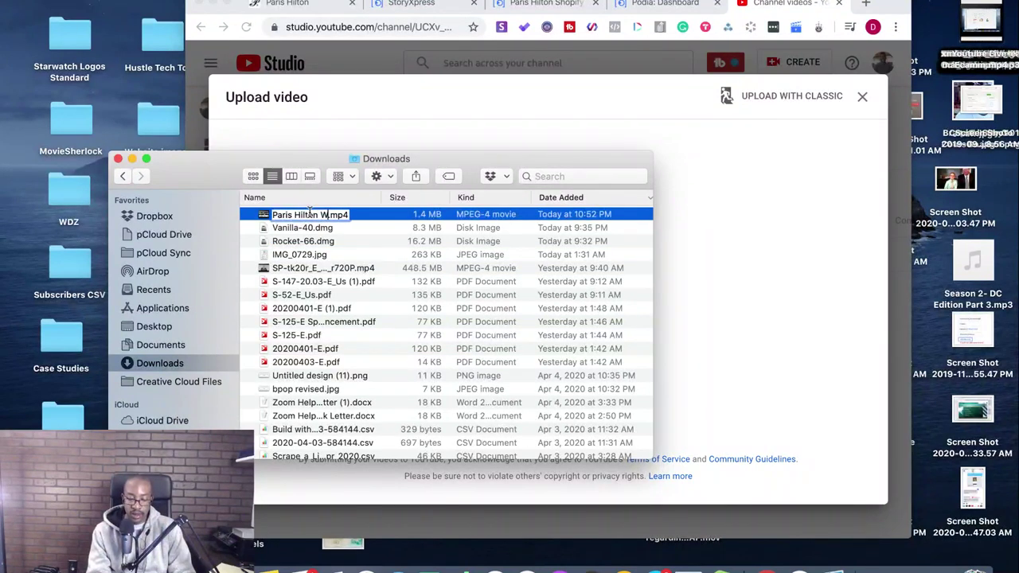
pyautogui.write('te Audit')
pyautogui.press('Return')
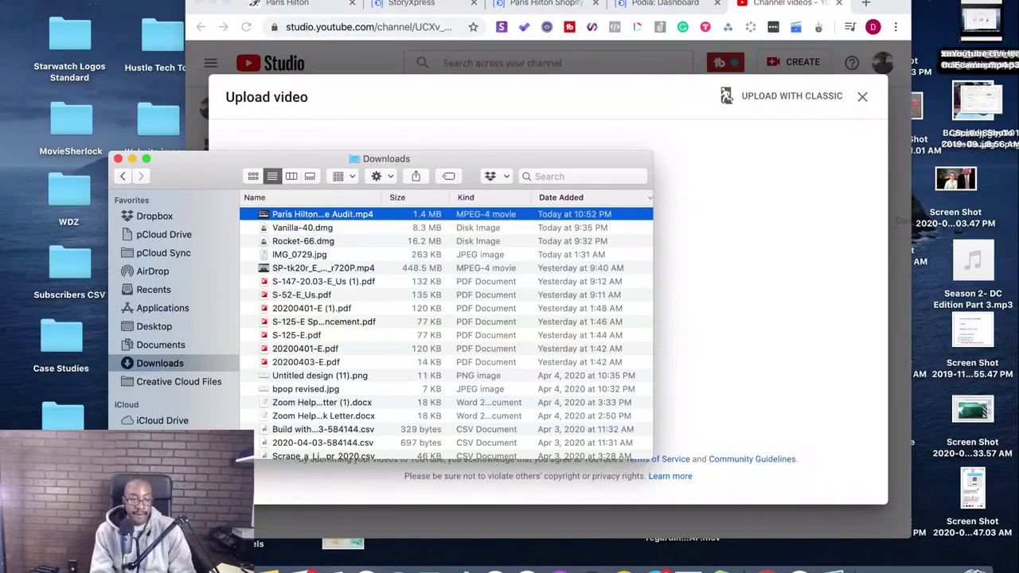
pyautogui.click(225, 4)
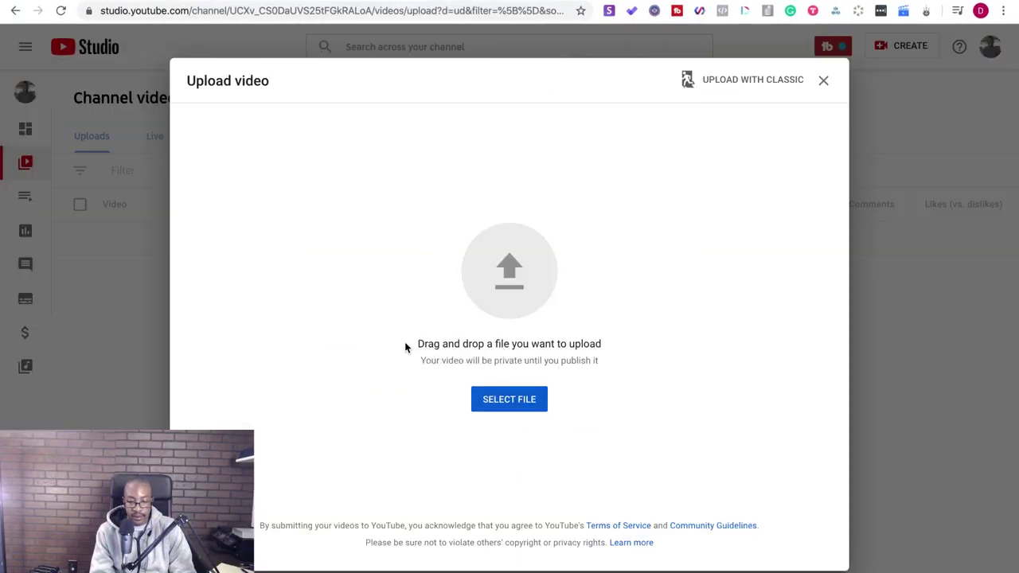
# - Upload Paris Hilton Website Audit.mp4 and close the StoryXpress, recording and Podia tabs
pyautogui.click(492, 261)
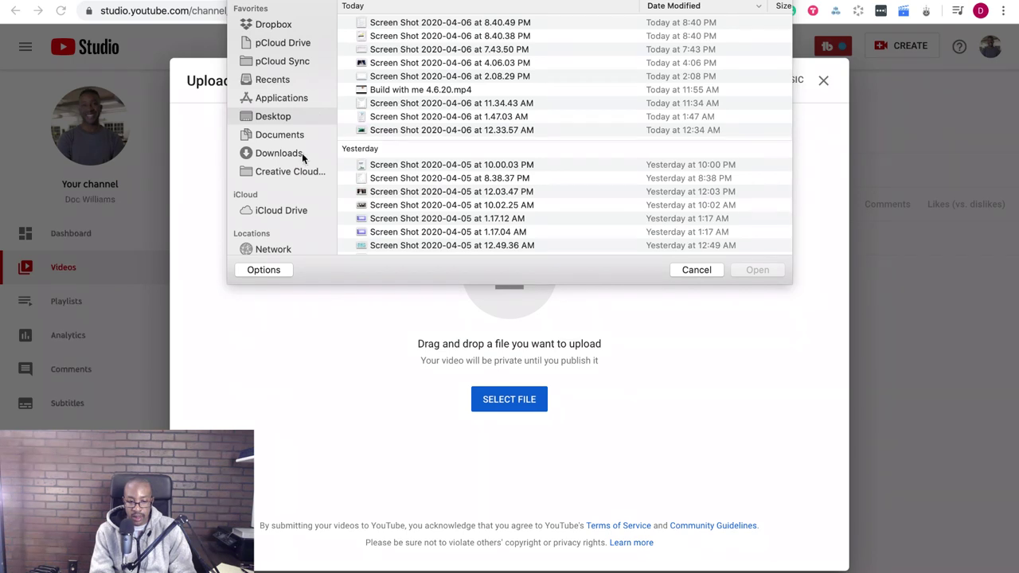
pyautogui.click(300, 154)
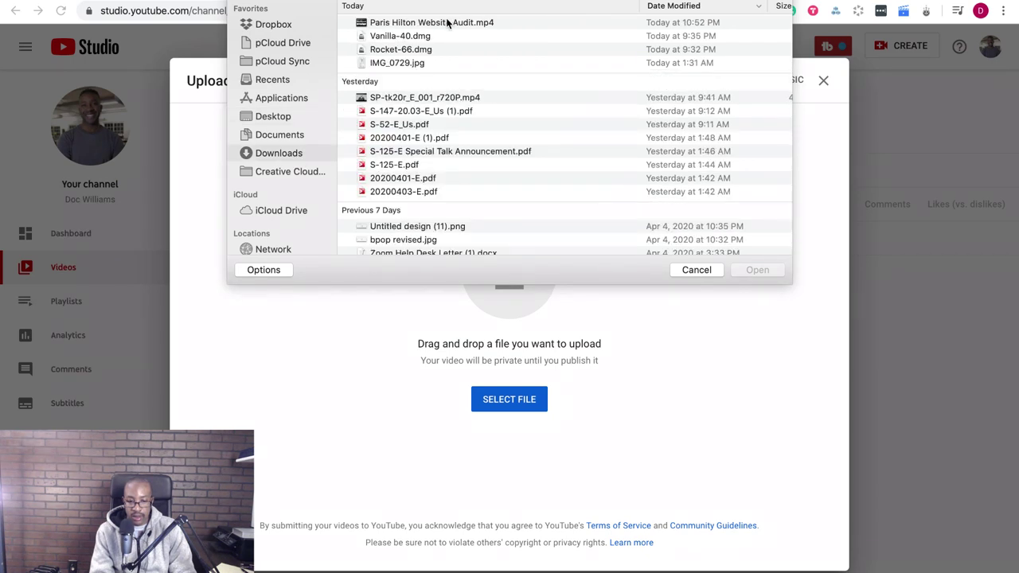
pyautogui.click(448, 22)
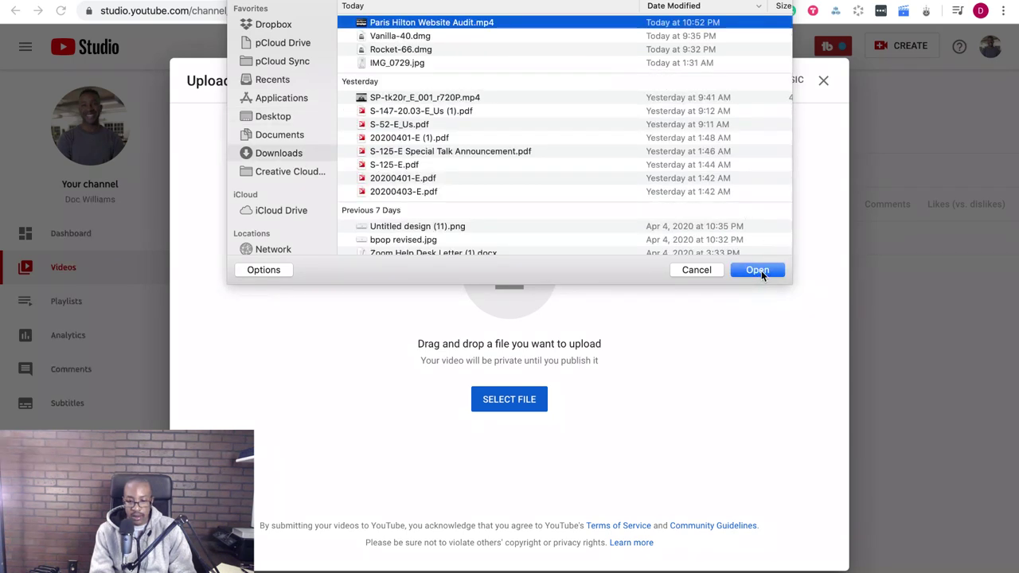
pyautogui.click(758, 270)
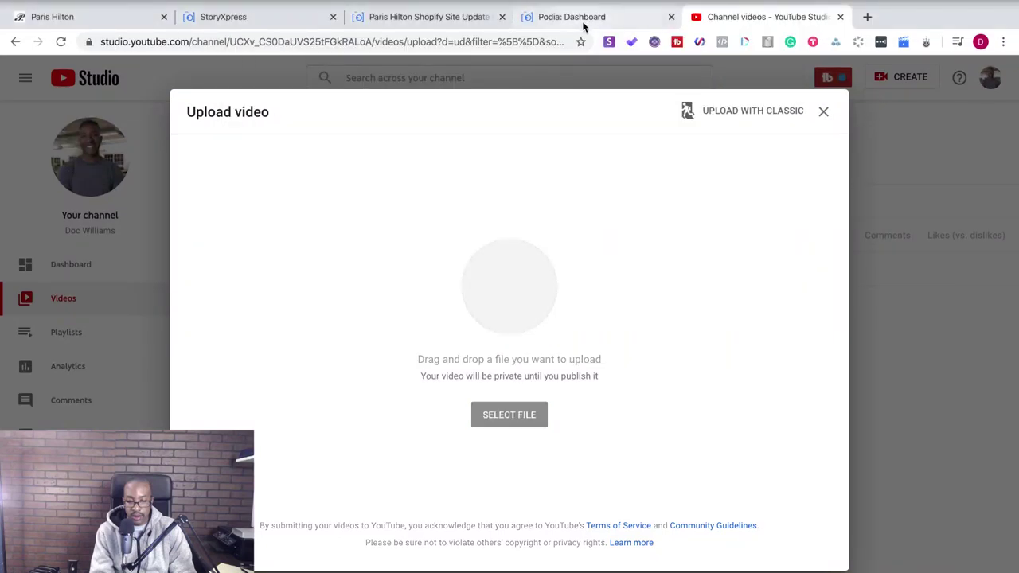
pyautogui.click(333, 17)
pyautogui.click(334, 19)
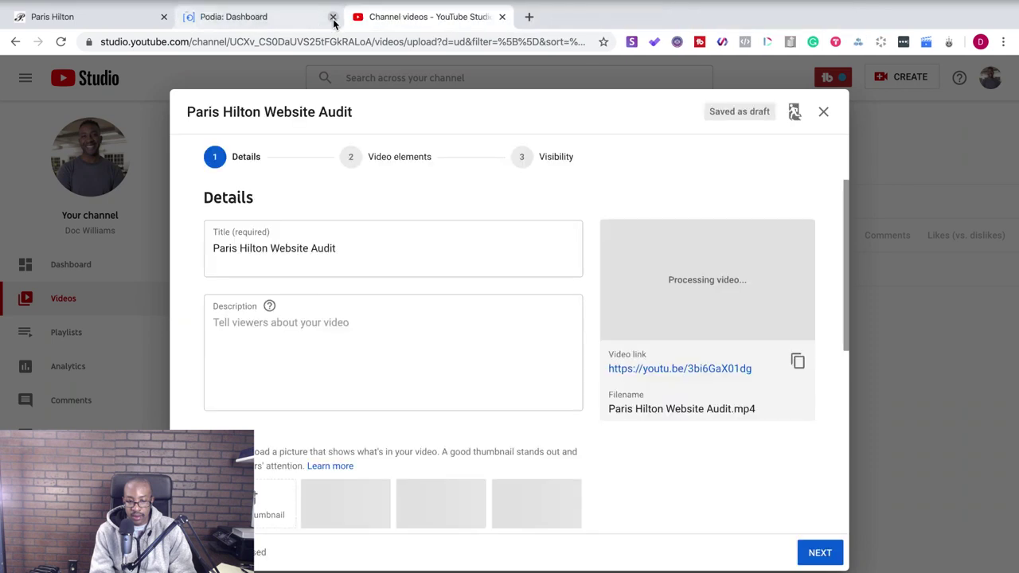
pyautogui.click(333, 17)
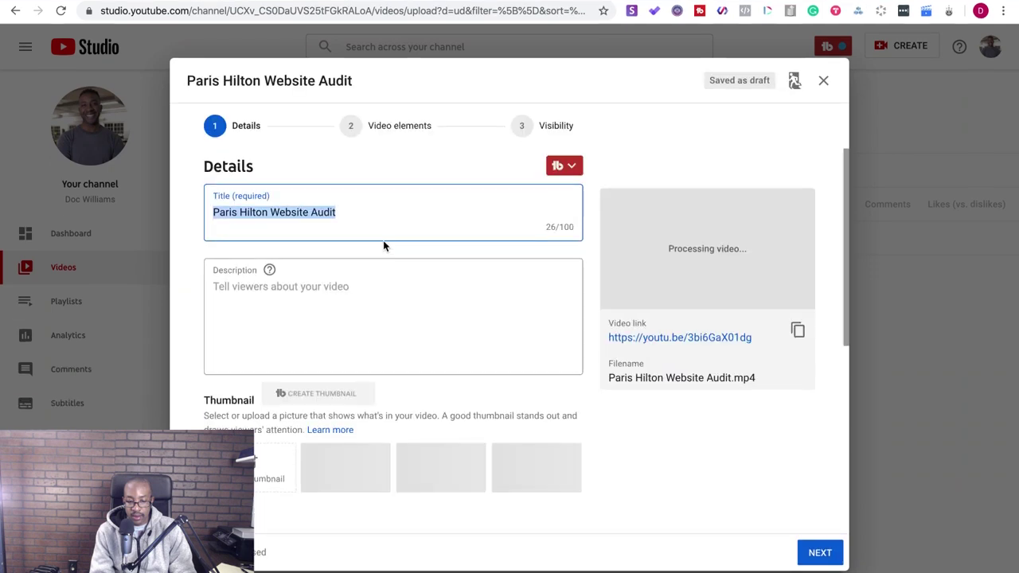
# - Insert 'Shopify' before 'Website' in the video title
pyautogui.press('Left')
pyautogui.click(270, 212)
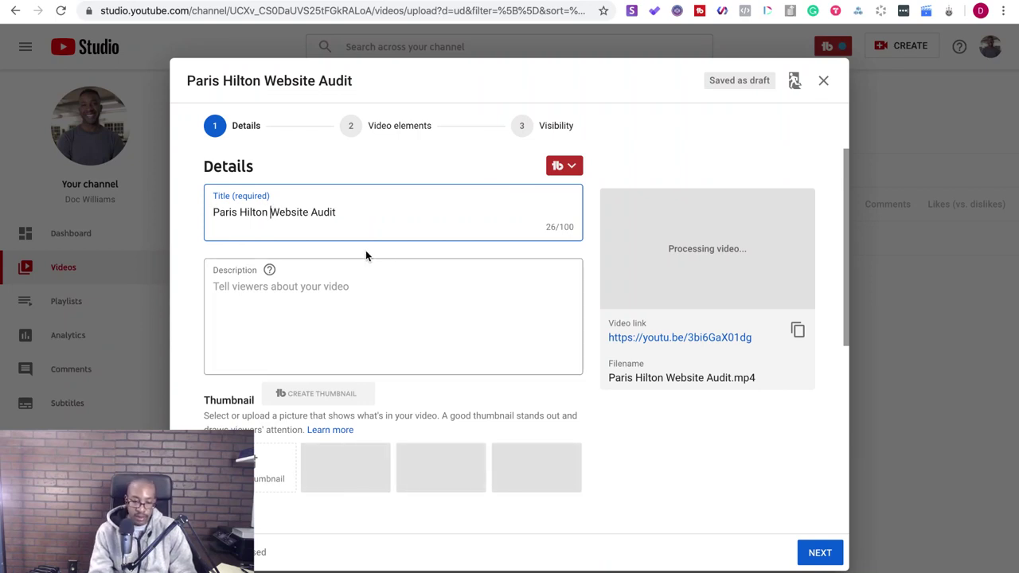
pyautogui.write('Shopify')
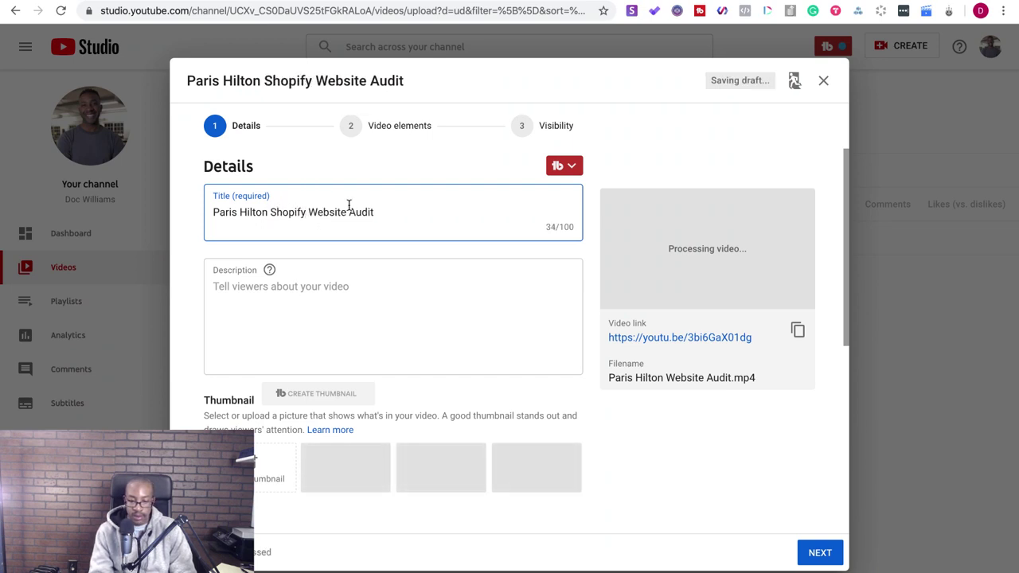
# - Advance to Visibility, choose Unlisted, and save the video
pyautogui.scroll(-5, 644, 339)
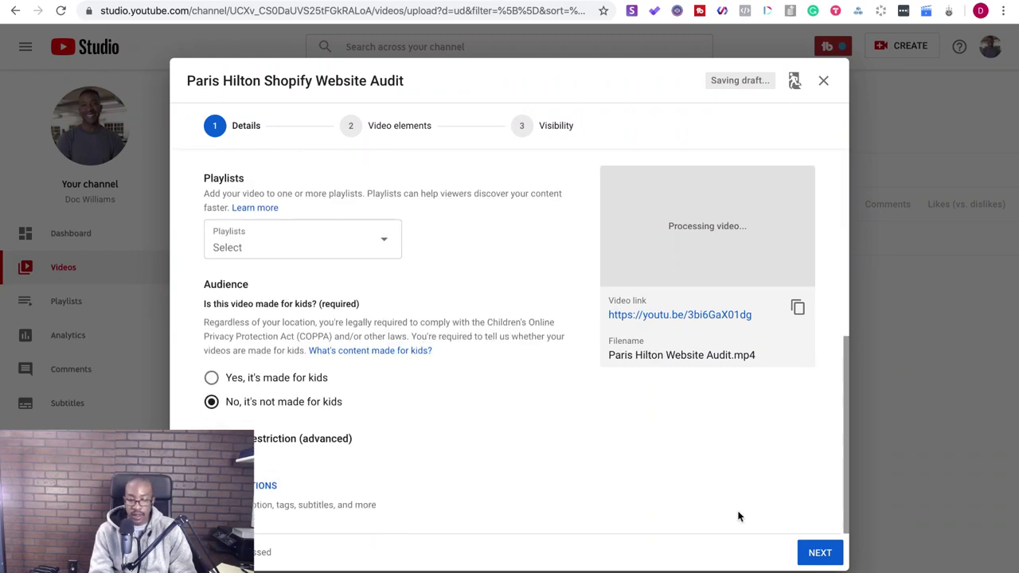
pyautogui.click(821, 554)
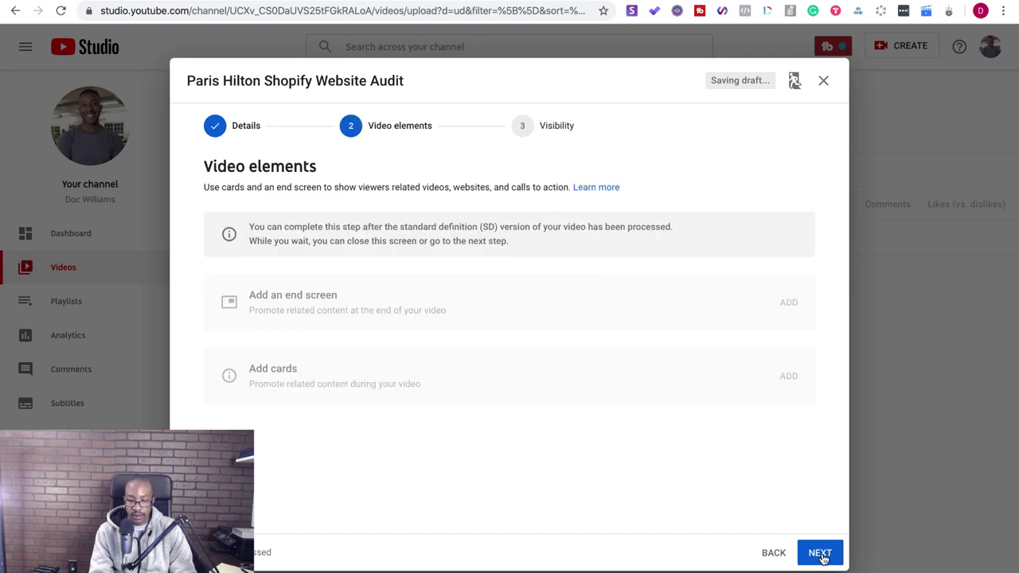
pyautogui.click(820, 553)
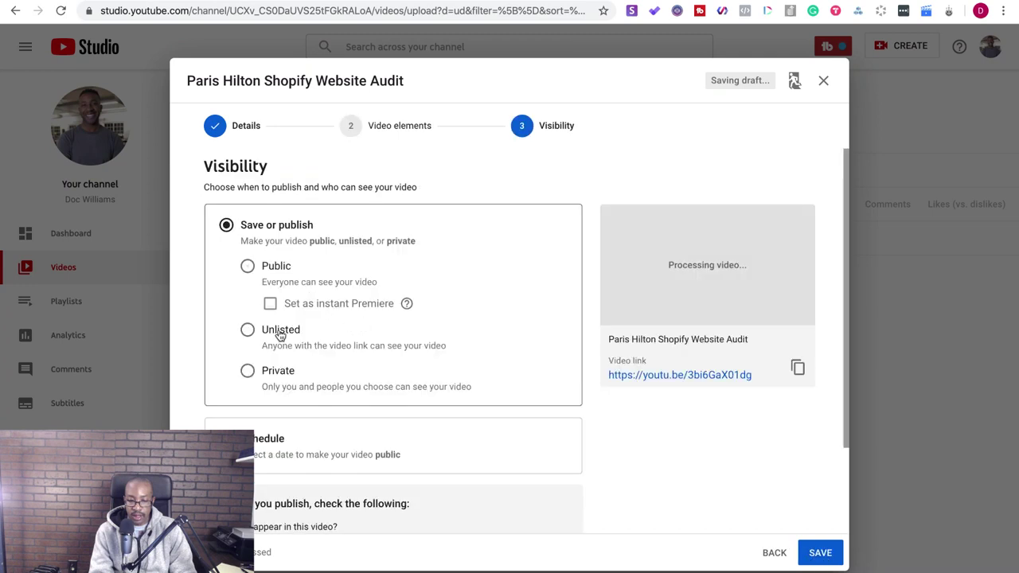
pyautogui.click(248, 331)
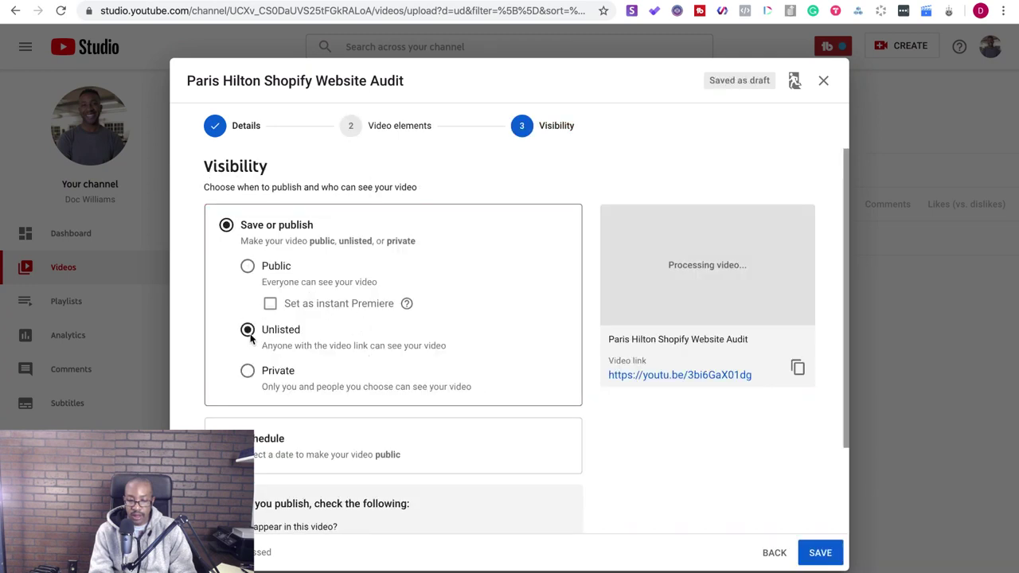
pyautogui.click(831, 557)
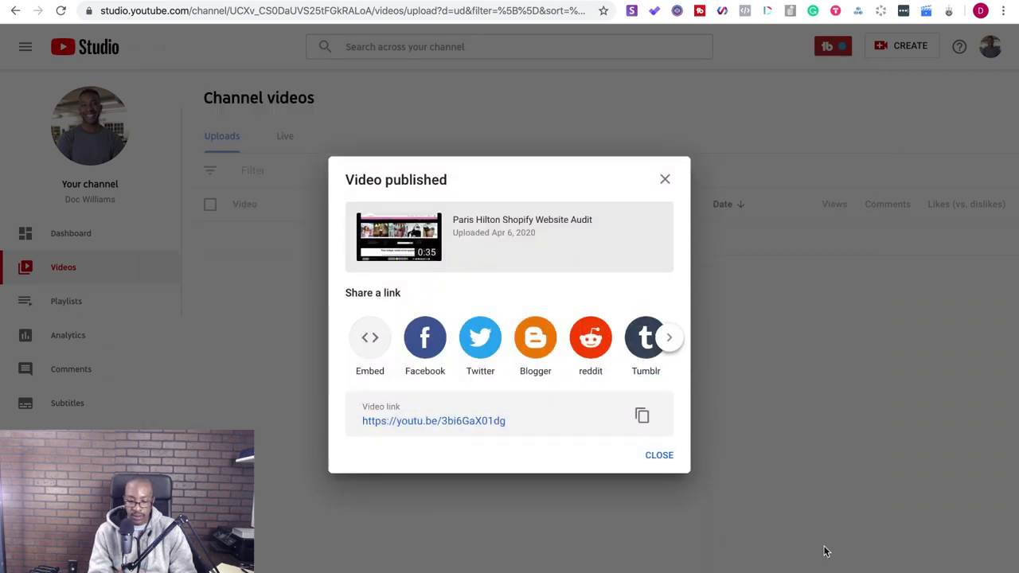
# - Copy the published video's link and open it in a new tab
pyautogui.click(642, 415)
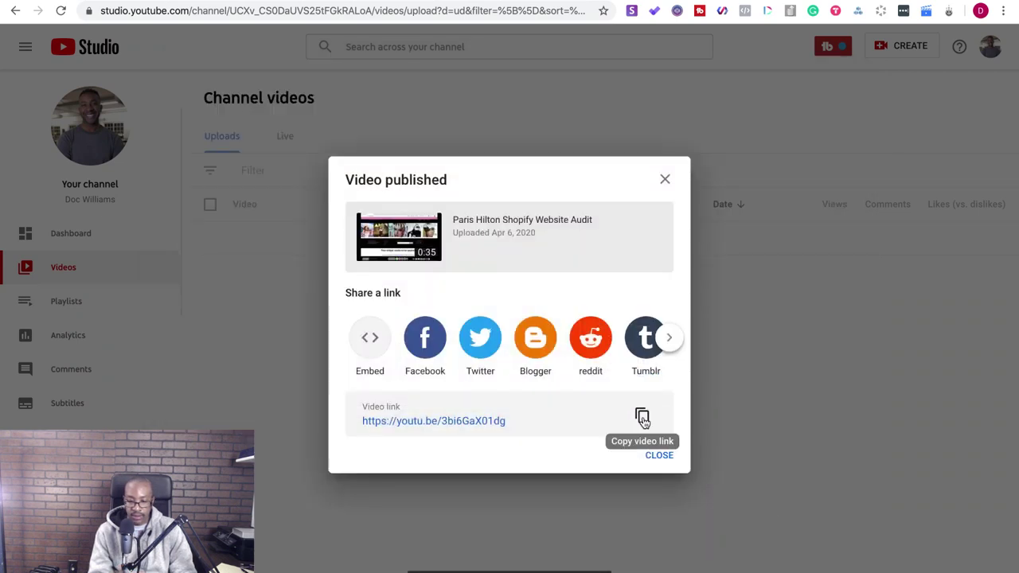
pyautogui.click(666, 181)
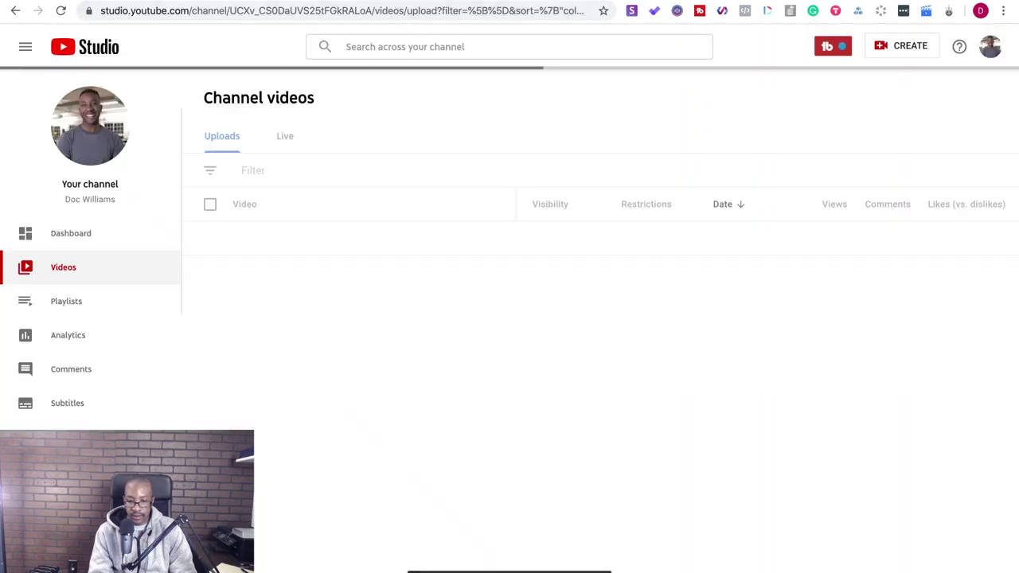
pyautogui.press('super+t')
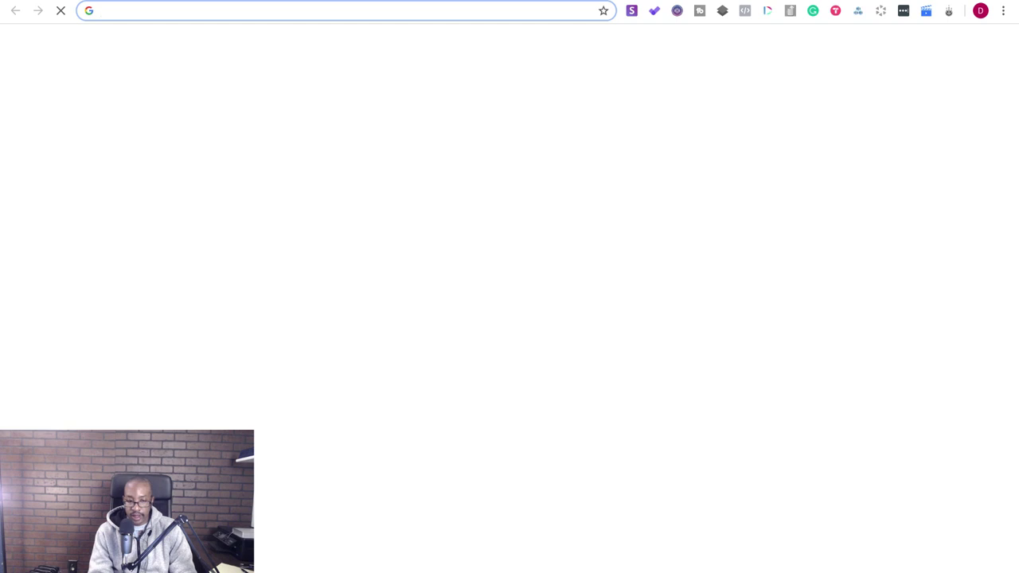
pyautogui.press('Return')
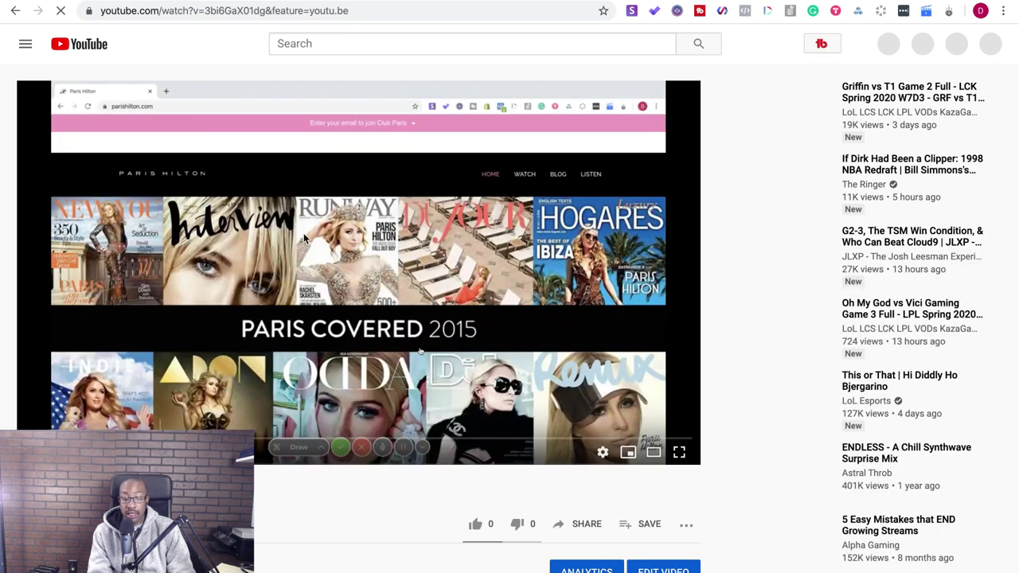
# - Copy the video's share link from the watch page and minimise the browser
pyautogui.click(585, 524)
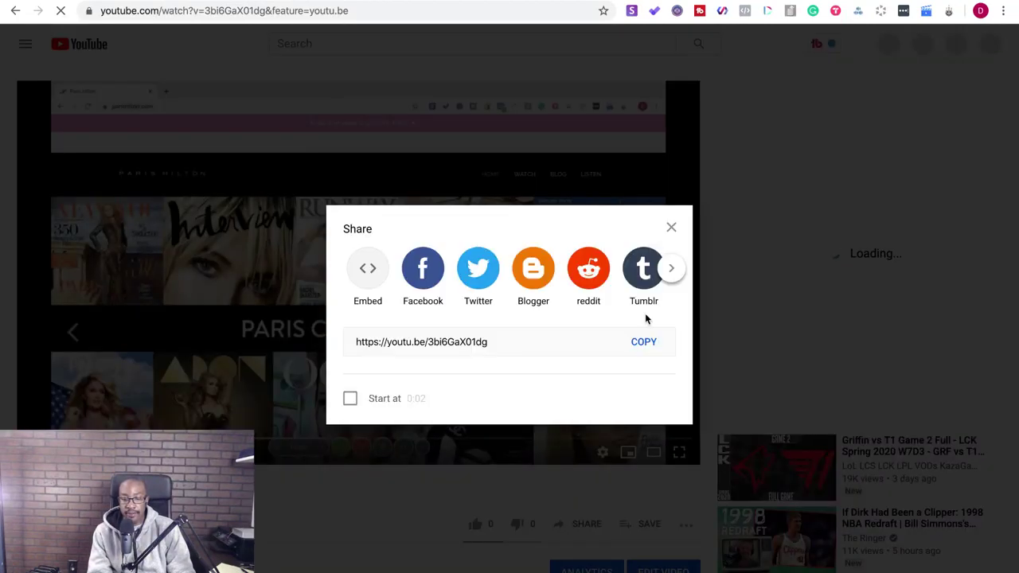
pyautogui.click(660, 356)
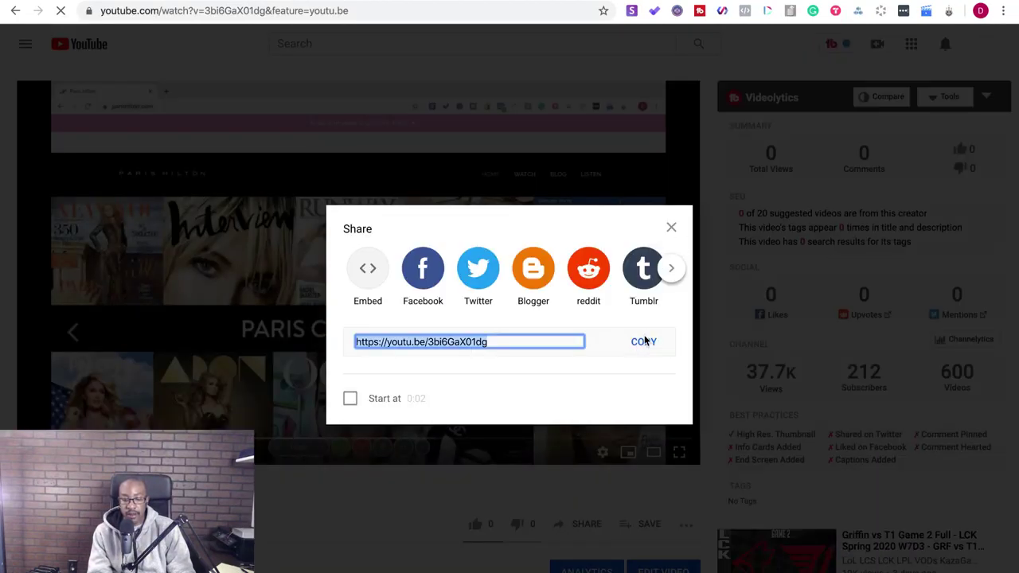
pyautogui.click(647, 342)
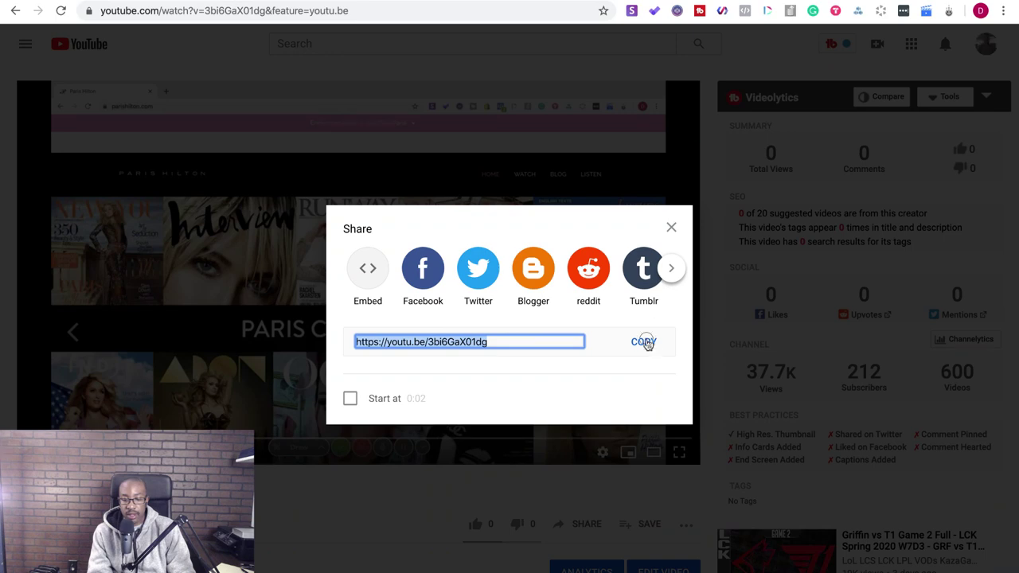
pyautogui.click(672, 229)
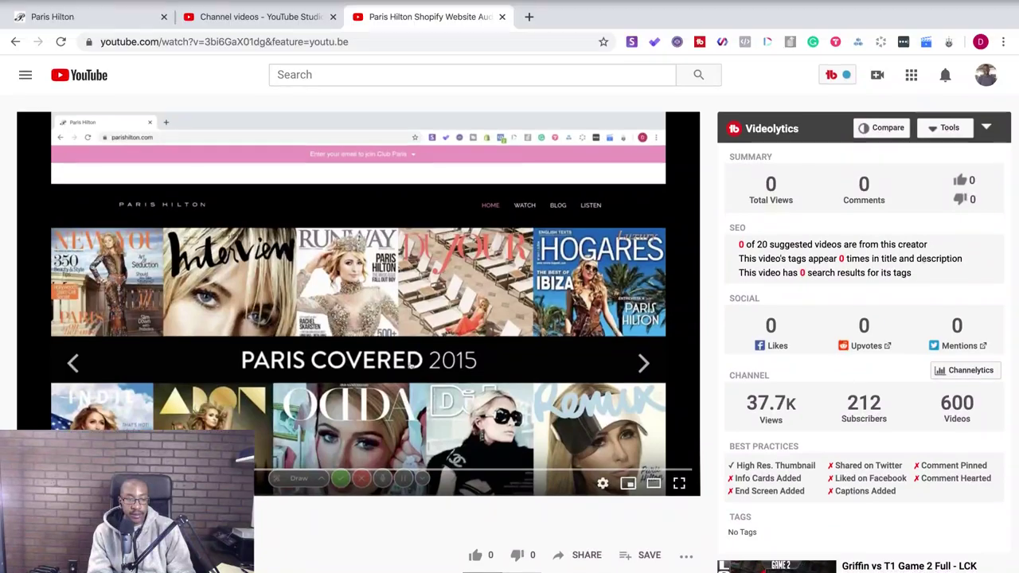
pyautogui.moveTo(48, 3)
pyautogui.press('super+m')
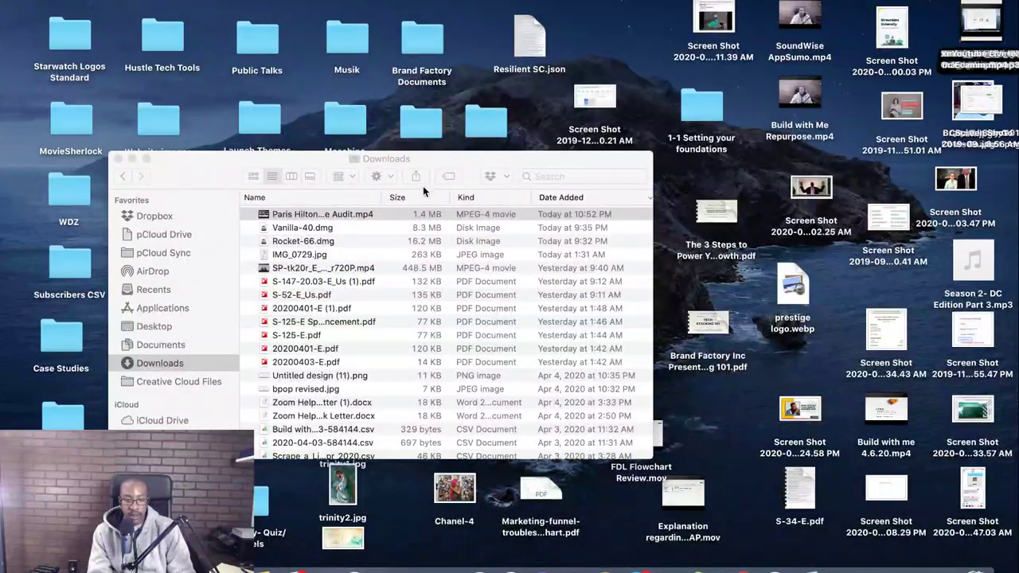
# - Close the Downloads Finder window and briefly browse Launchpad
pyautogui.click(118, 159)
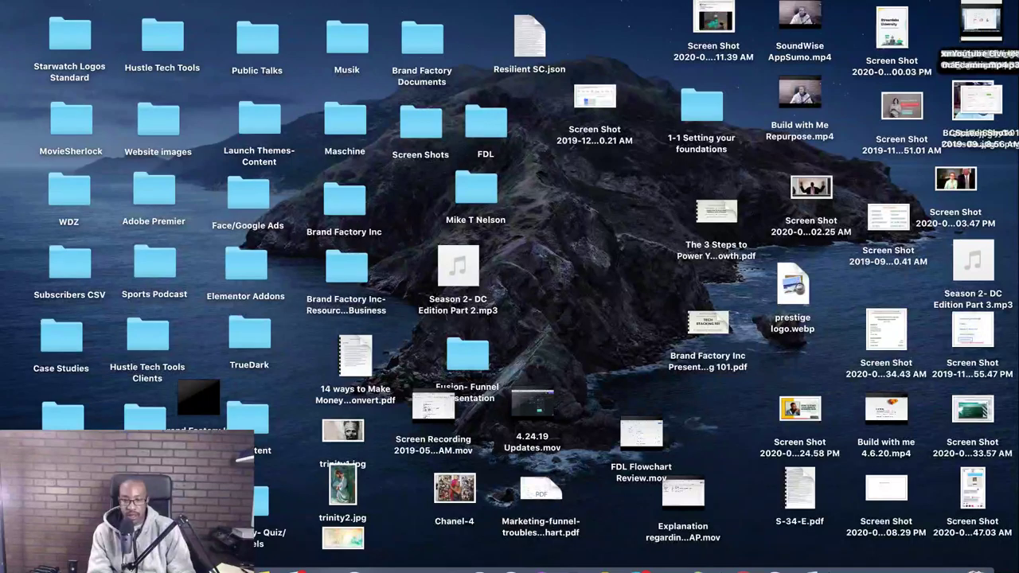
pyautogui.press('F4')
pyautogui.hscroll(-3, 525, 363)
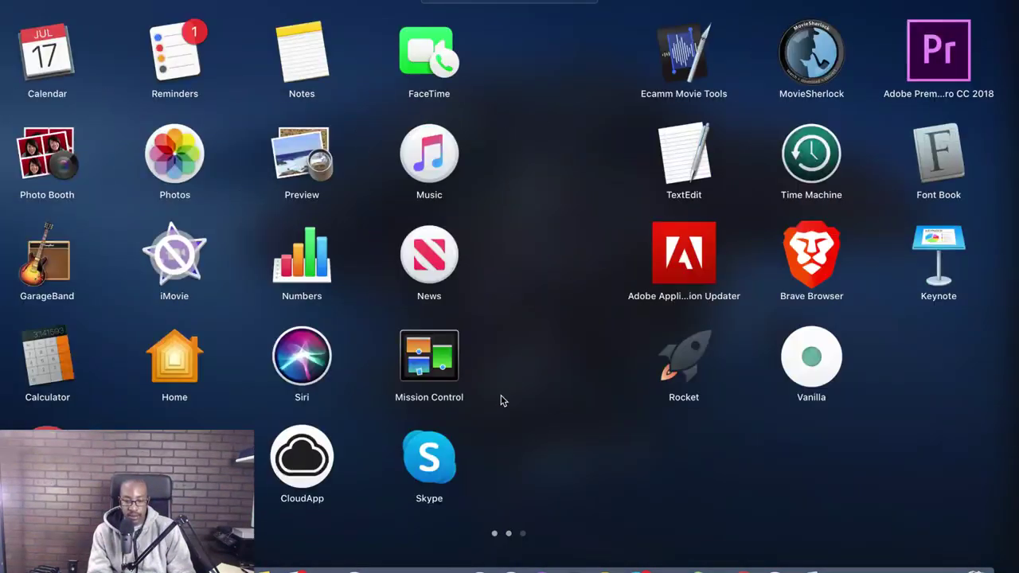
pyautogui.hscroll(3, 554, 342)
pyautogui.hscroll(3, 555, 341)
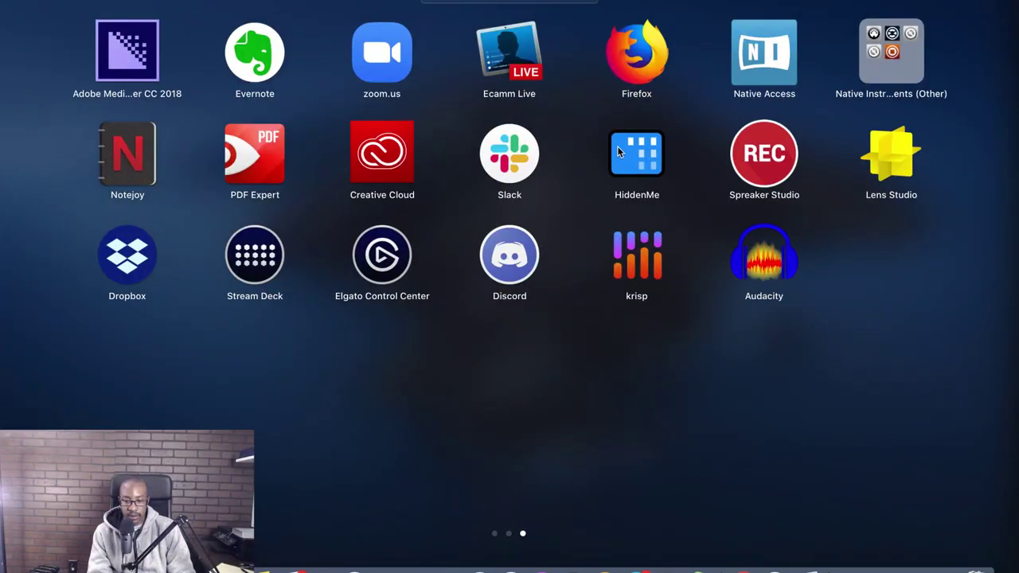
pyautogui.click(617, 146)
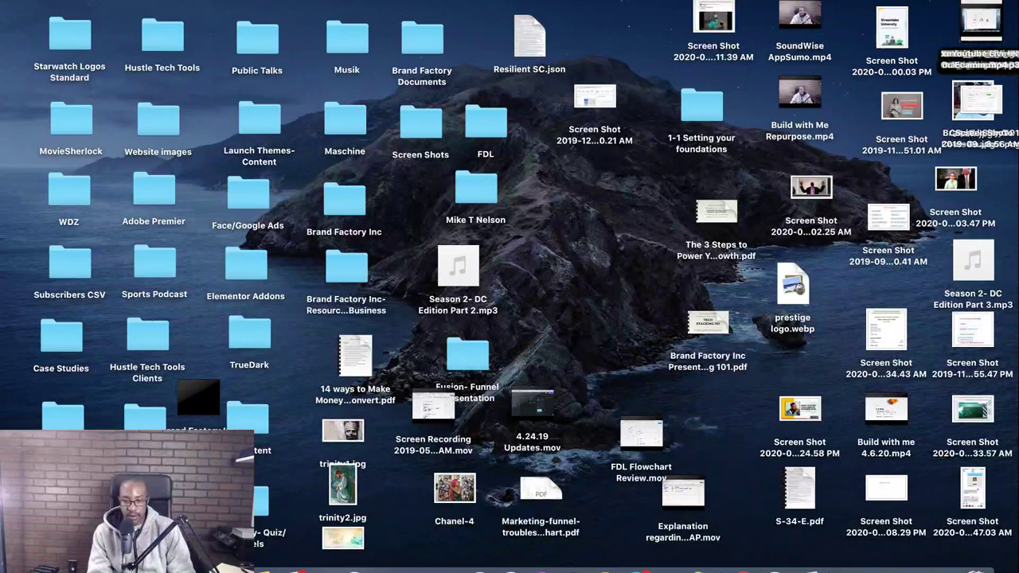
# - Hide all desktop icons with HiddenMe and bring back the website Google Docs window
pyautogui.click(602, 3)
pyautogui.click(603, 1)
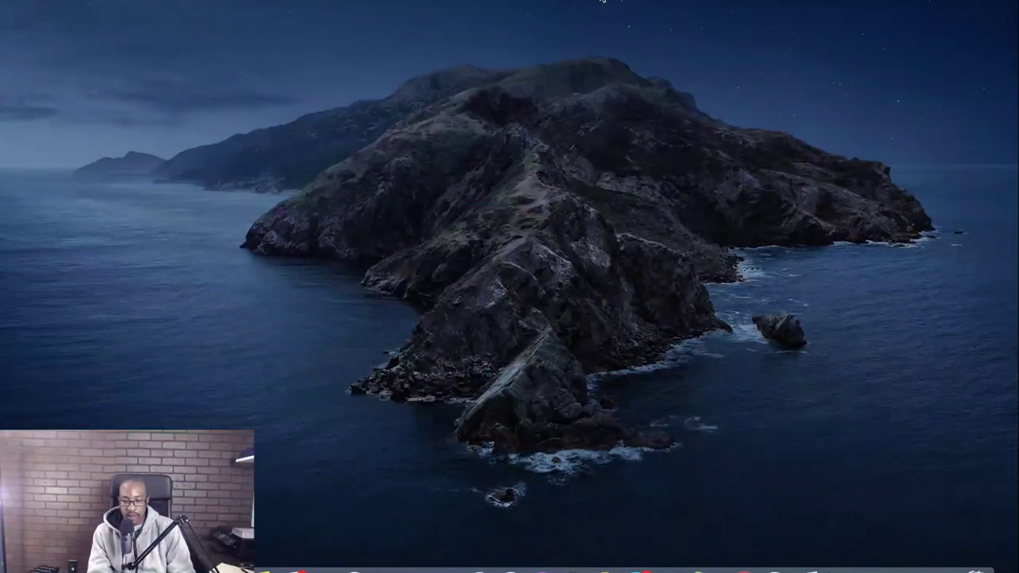
pyautogui.click(906, 566)
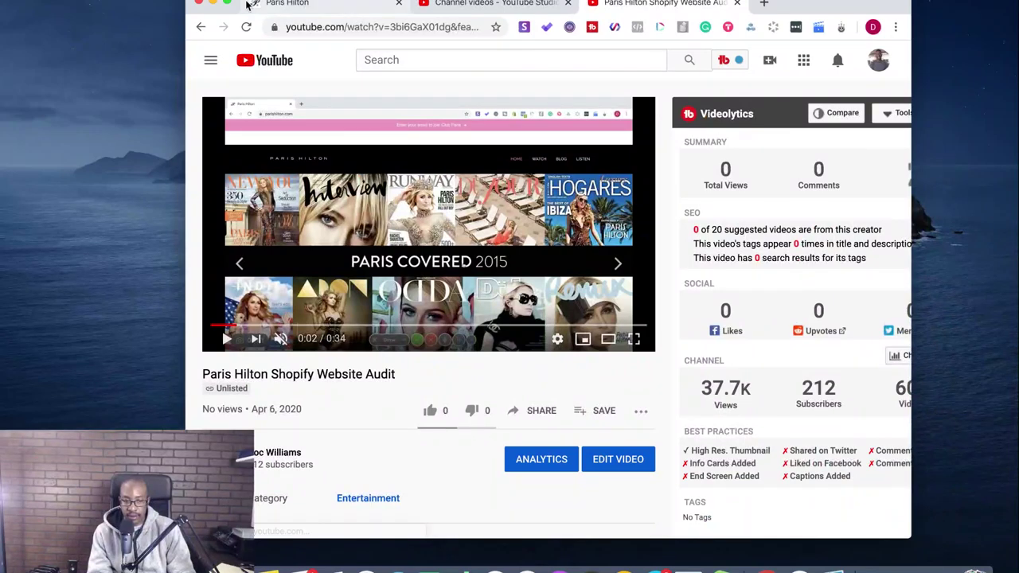
pyautogui.click(200, 4)
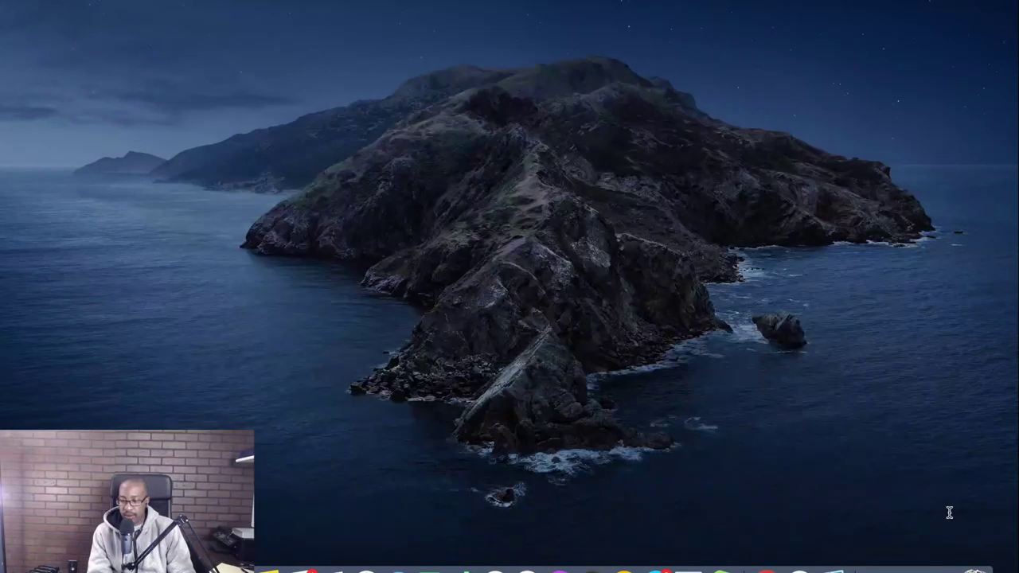
pyautogui.click(910, 567)
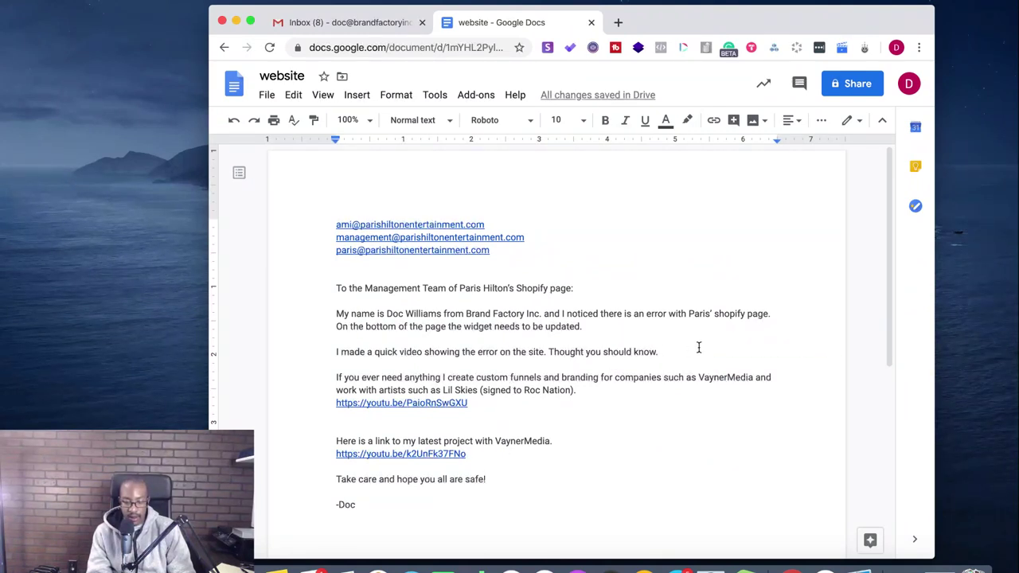
# - Below 'Thought you should know.', add 'Here's the video:' with the pasted youtu.be/3bi6GaX01dg link
pyautogui.press('Return')
pyautogui.write('H')
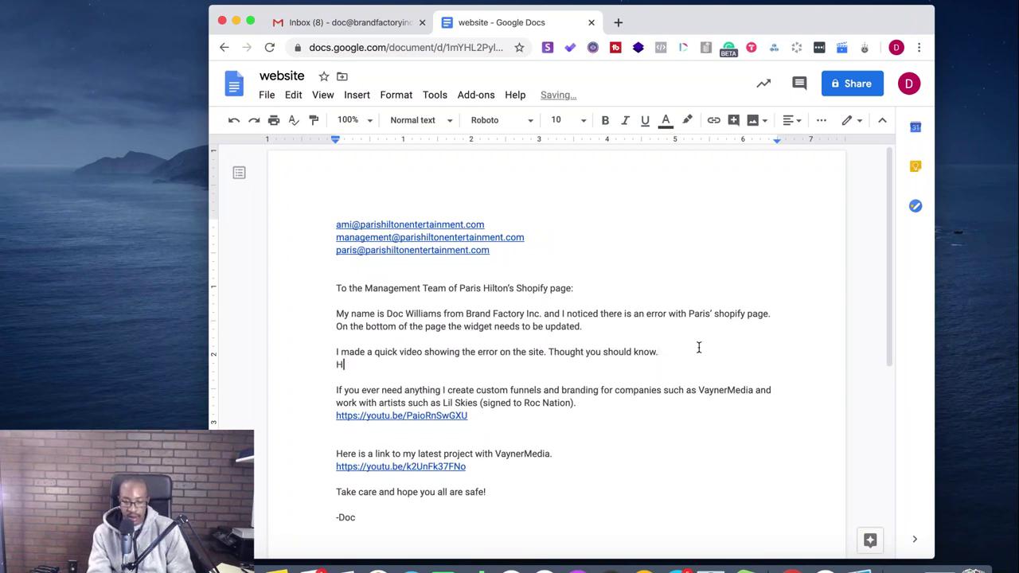
pyautogui.write("ere's the video:")
pyautogui.press('super+v')
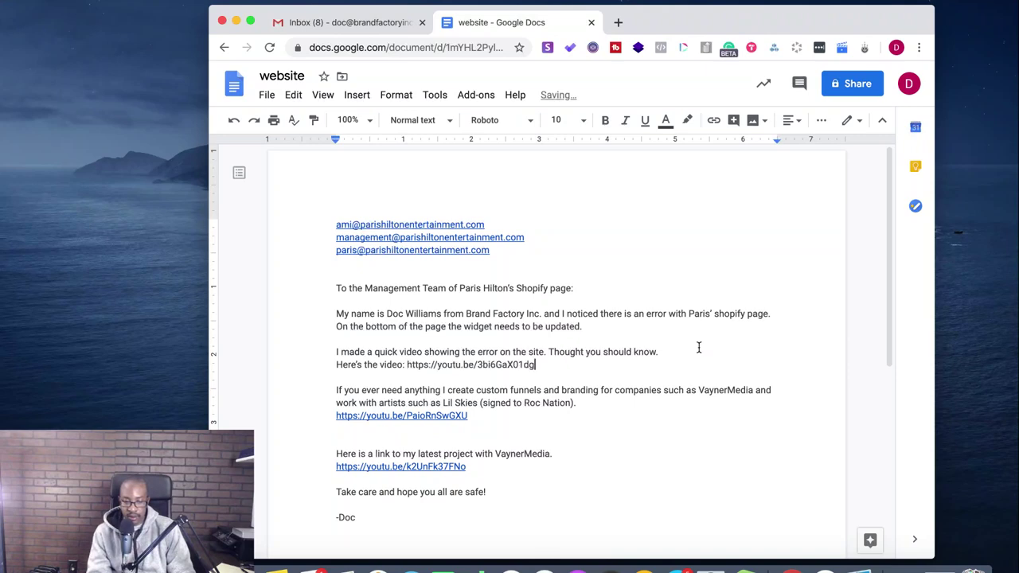
pyautogui.press('Return')
pyautogui.scroll(-3, 713, 406)
pyautogui.scroll(4, 713, 407)
pyautogui.scroll(-2, 713, 407)
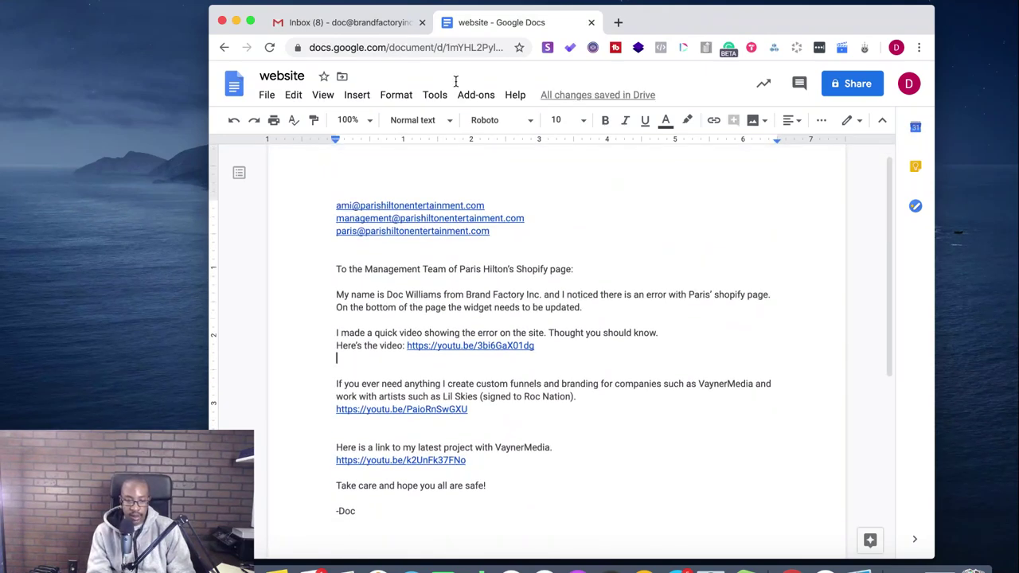
pyautogui.click(250, 22)
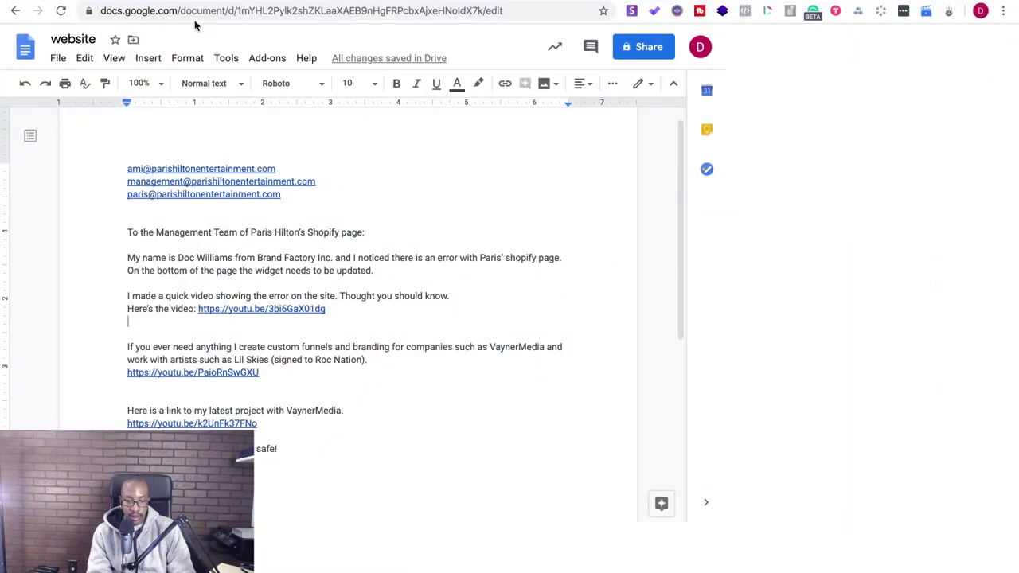
pyautogui.click(132, 3)
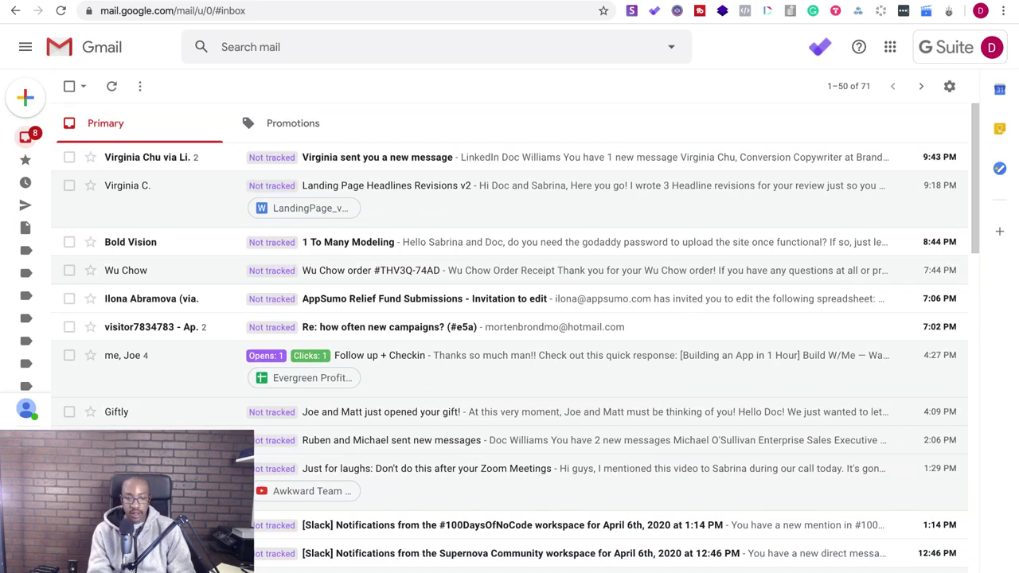
# - Search the web for 'font size and style for gmail app' in a new tab
pyautogui.press('super+t')
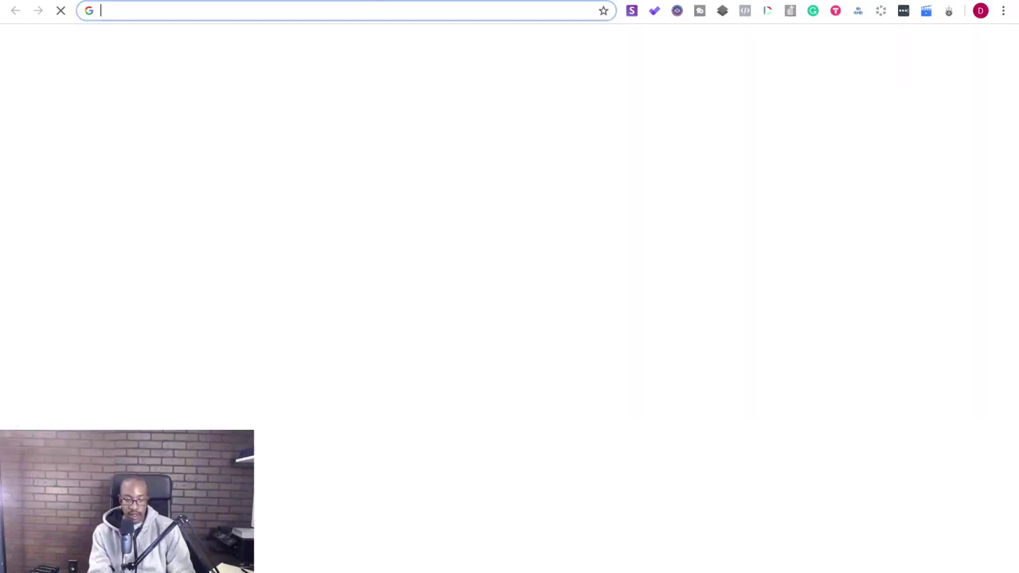
pyautogui.write('font size')
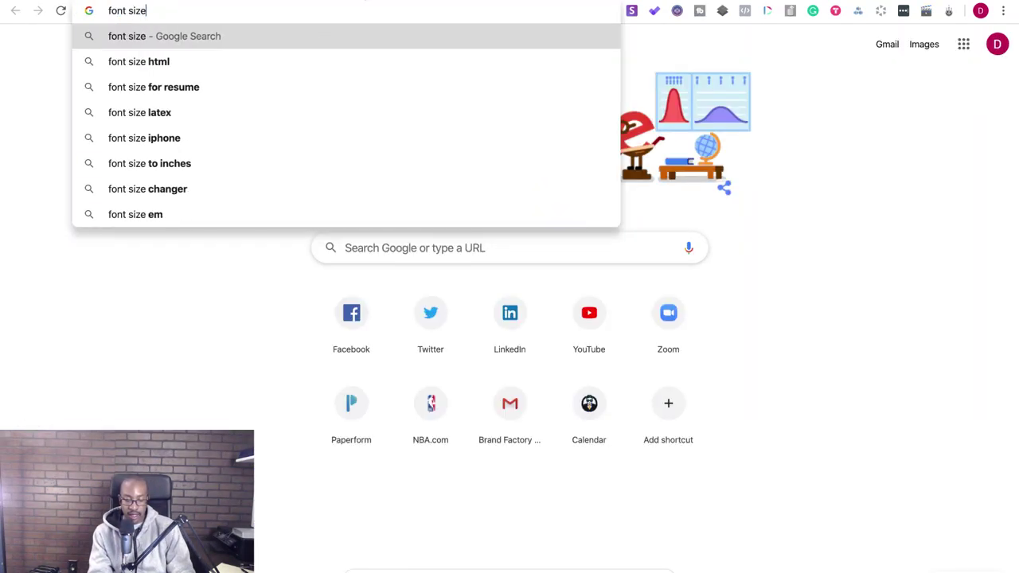
pyautogui.write(' and style for gmail')
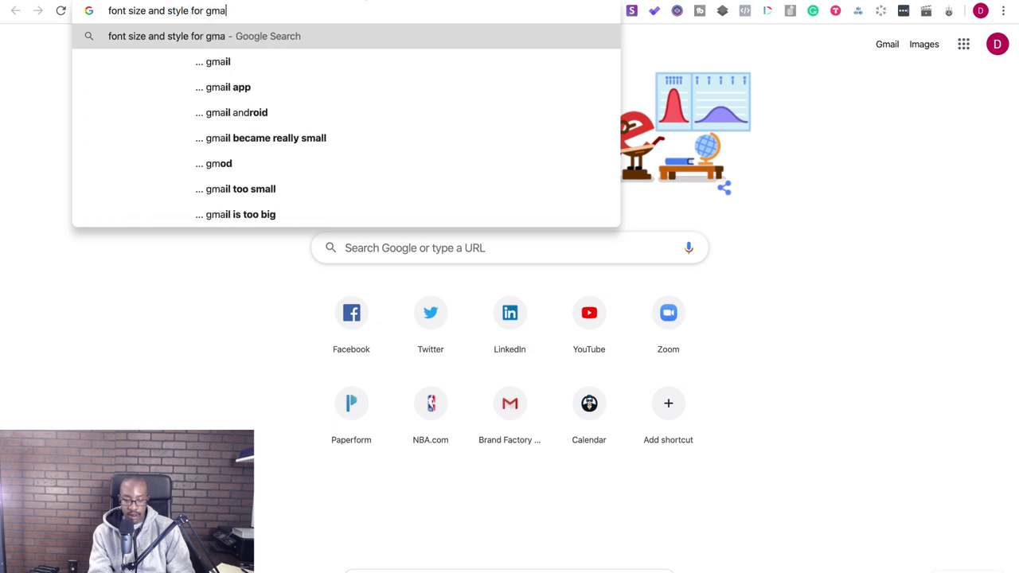
pyautogui.press('Down')
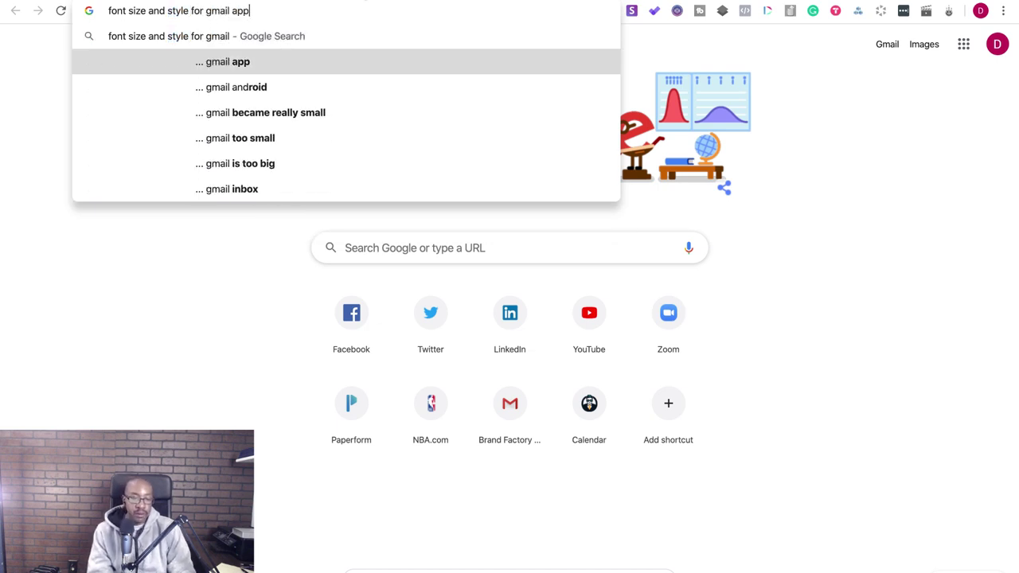
pyautogui.press('Return')
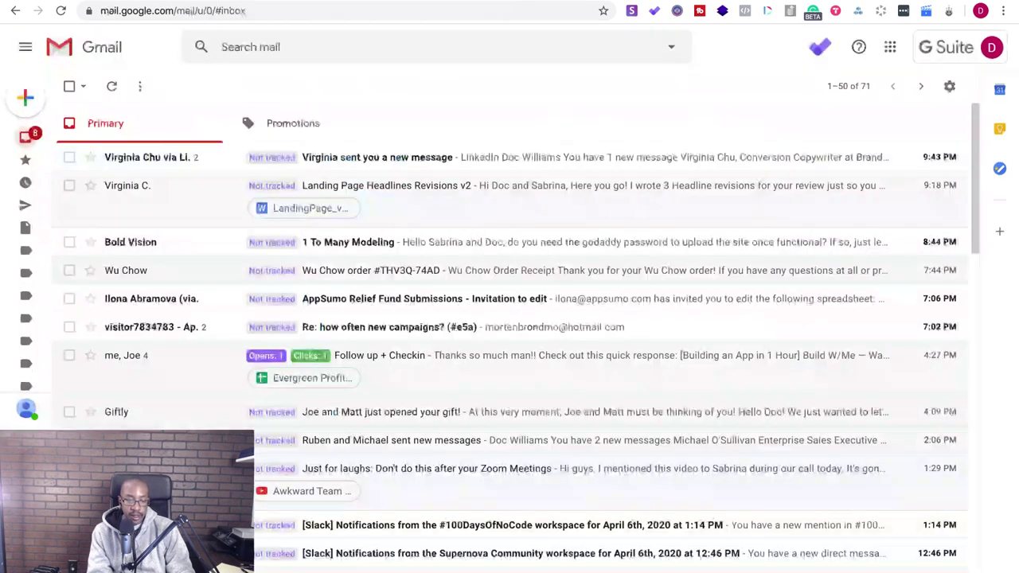
# - Start a new Gmail message with placeholder text 'dkdkd' in the body
pyautogui.click(17, 91)
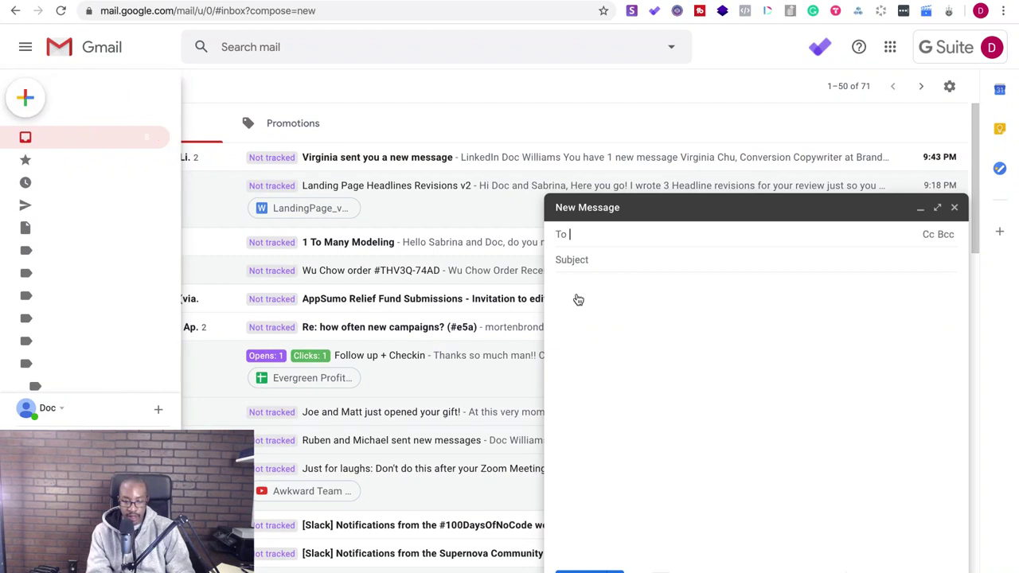
pyautogui.click(577, 295)
pyautogui.write('dkdkd')
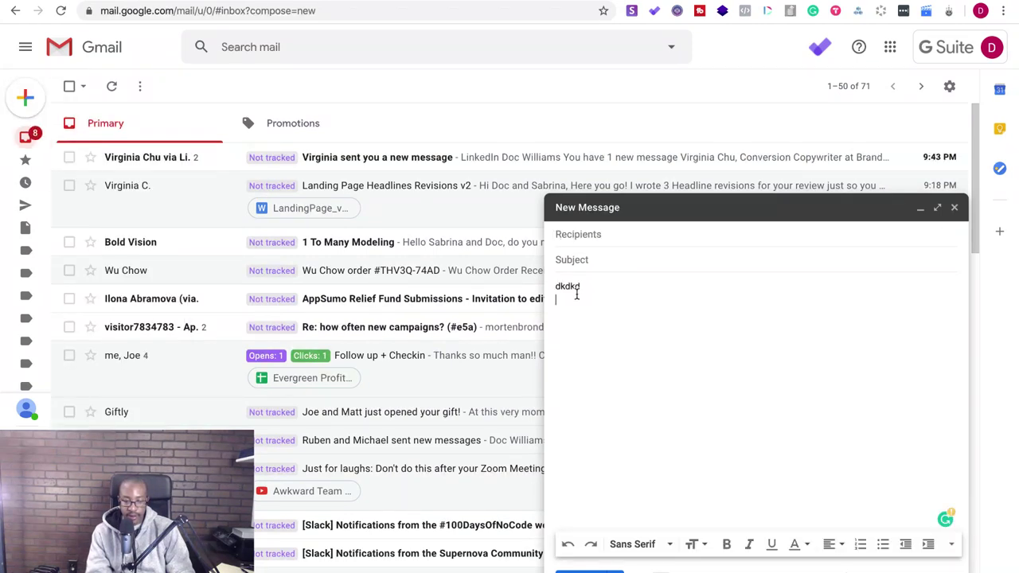
# - Copy the whole letter from the website document and return to the draft
pyautogui.hotkey('ctrl', 'Tab')
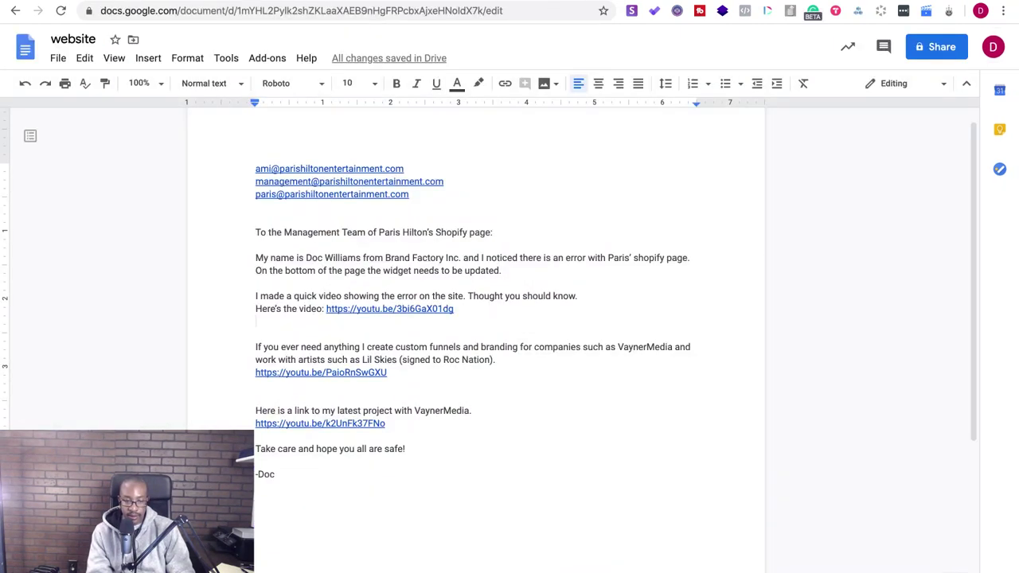
pyautogui.moveTo(304, 484); pyautogui.dragTo(255, 230)
pyautogui.hotkey('ctrl', 'c')
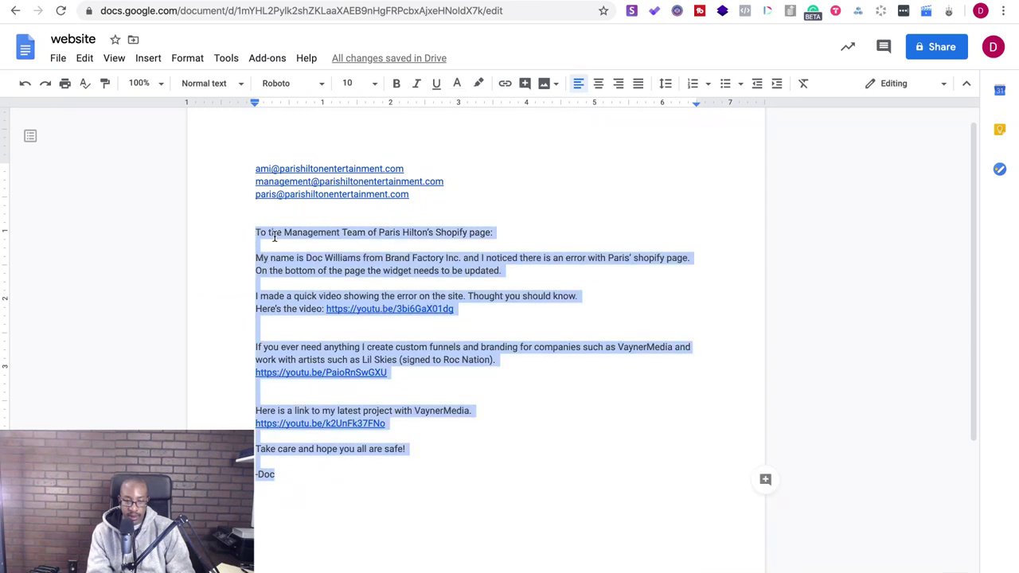
pyautogui.hotkey('ctrl', 'Tab')
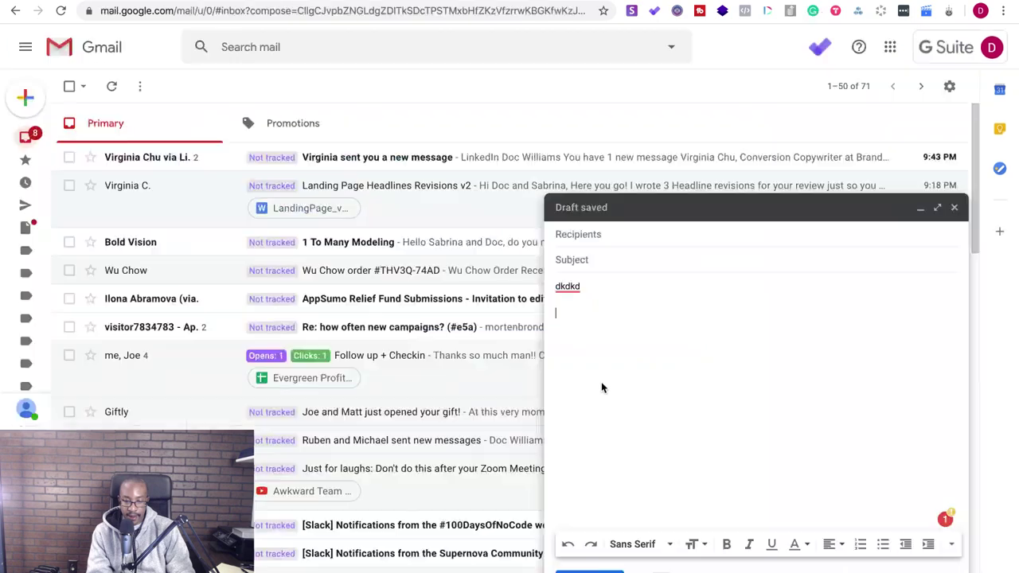
# - Paste the letter and accept Grammarly's fixes: capital Shopify, comma after page, 'I hope'
pyautogui.hotkey('ctrl', 'v')
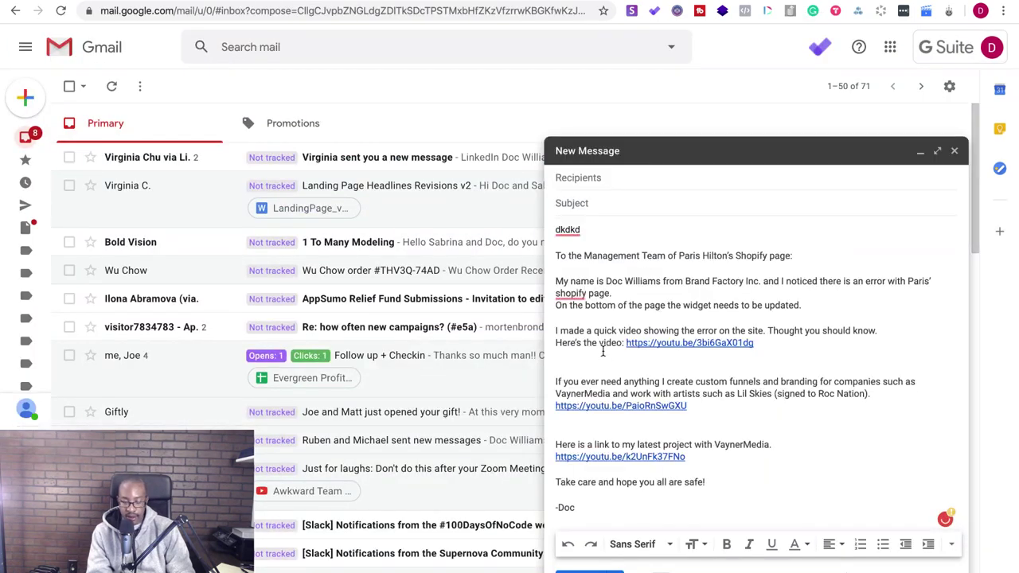
pyautogui.moveTo(575, 292)
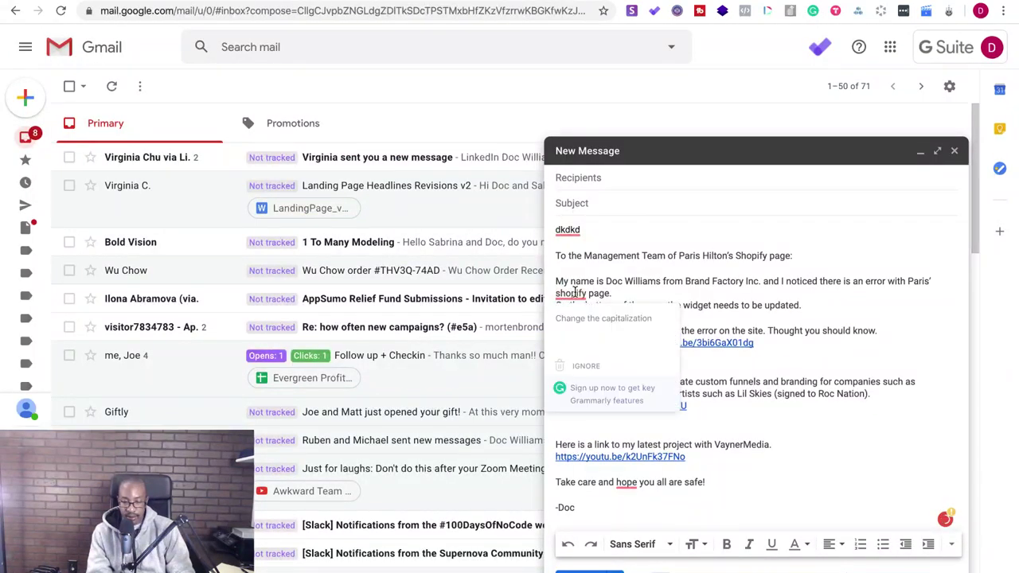
pyautogui.click(577, 329)
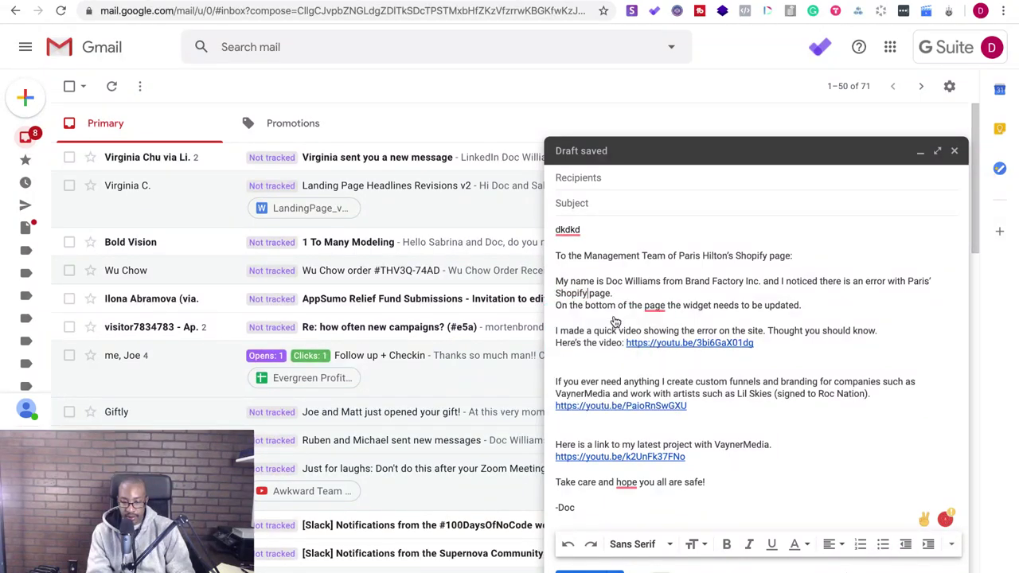
pyautogui.moveTo(654, 310)
pyautogui.click(661, 348)
pyautogui.moveTo(624, 483)
pyautogui.click(633, 519)
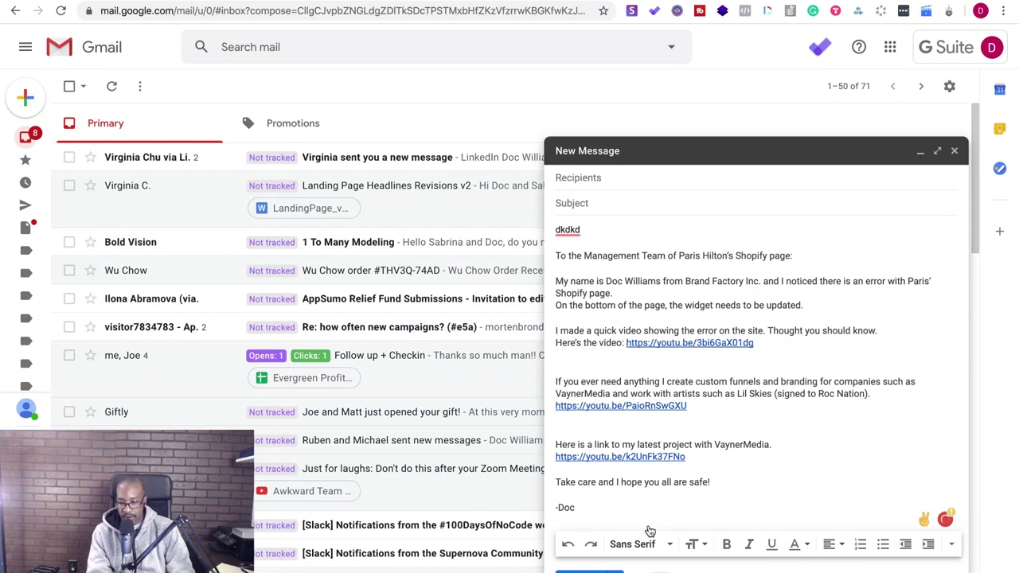
# - Delete the stray 'dkdkd' line and blank line above the greeting
pyautogui.click(577, 230)
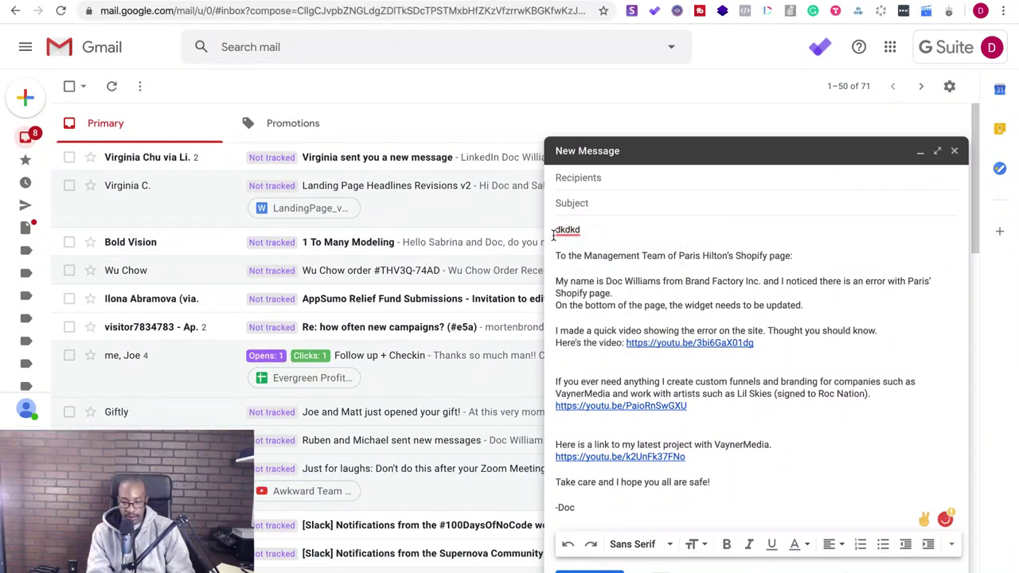
pyautogui.click(552, 242)
pyautogui.click(557, 255)
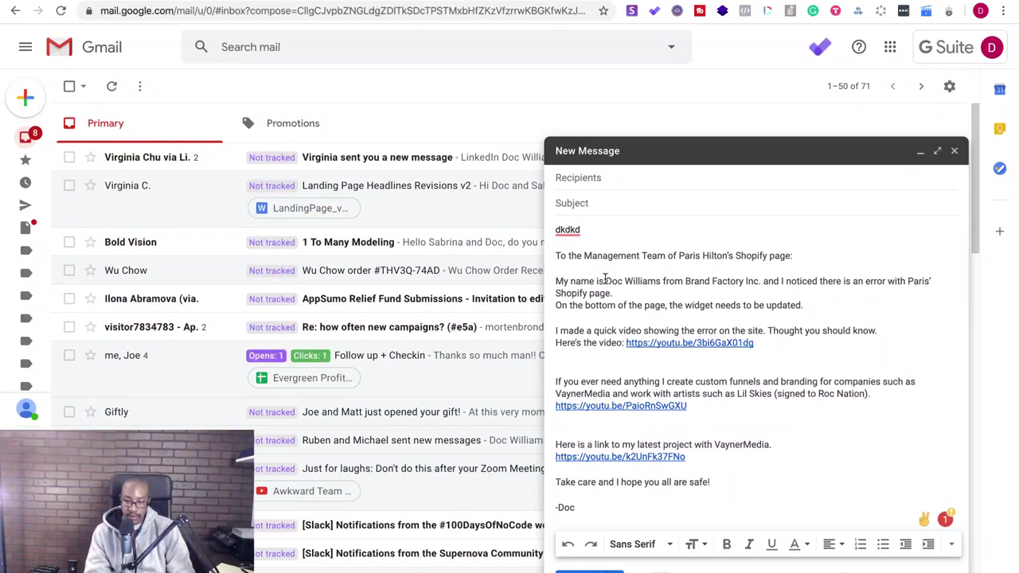
pyautogui.press('BackSpace')
pyautogui.press('BackSpace')
pyautogui.press('BackSpace')
pyautogui.press('BackSpace')
pyautogui.press('BackSpace')
pyautogui.press('BackSpace')
pyautogui.press('BackSpace')
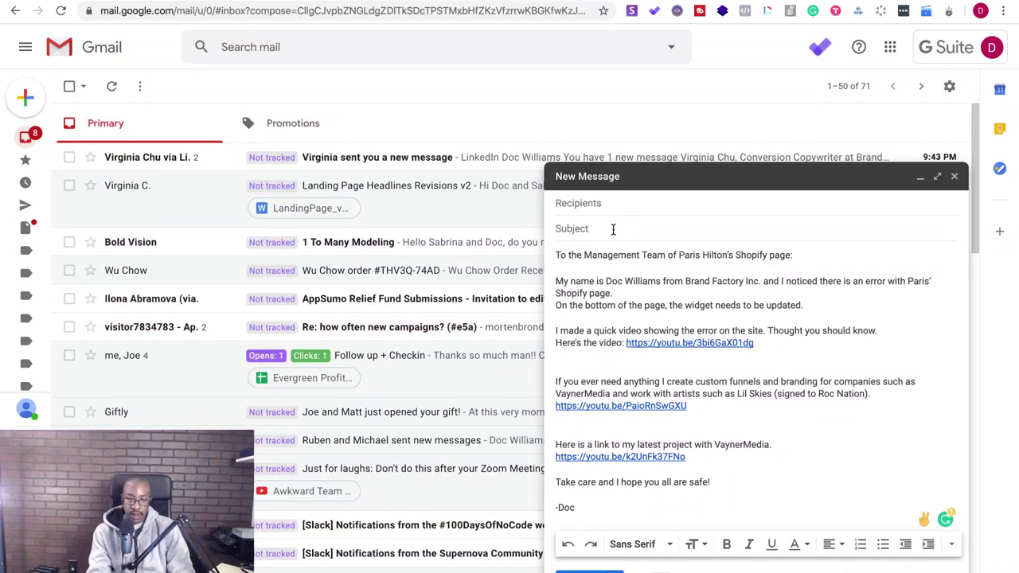
# - After a few false starts, enter 'Correction' as the email subject
pyautogui.click(614, 230)
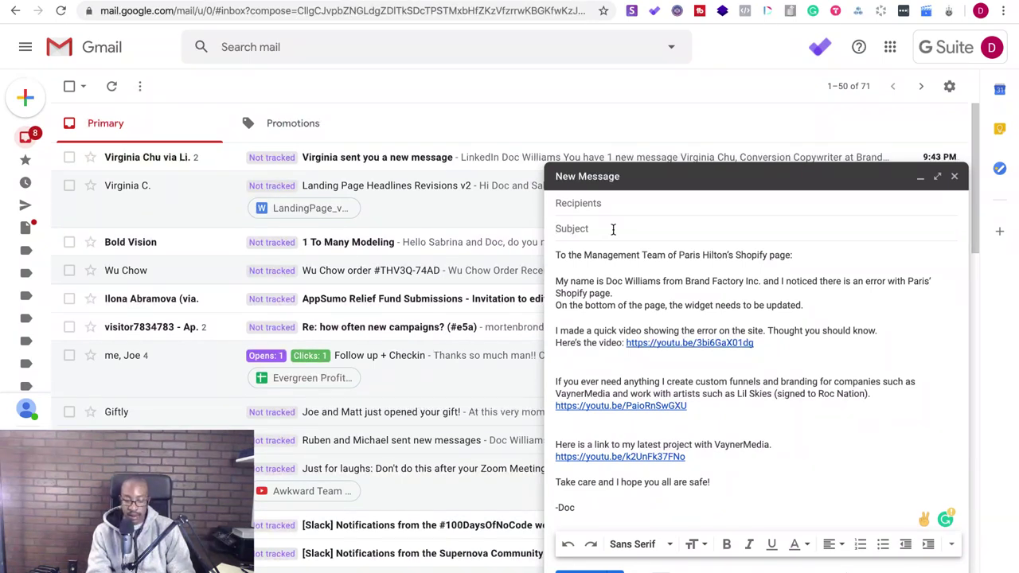
pyautogui.write('Correction')
pyautogui.press('BackSpace')
pyautogui.press('BackSpace')
pyautogui.press('BackSpace')
pyautogui.press('BackSpace')
pyautogui.press('BackSpace')
pyautogui.press('BackSpace')
pyautogui.press('BackSpace')
pyautogui.press('BackSpace')
pyautogui.press('BackSpace')
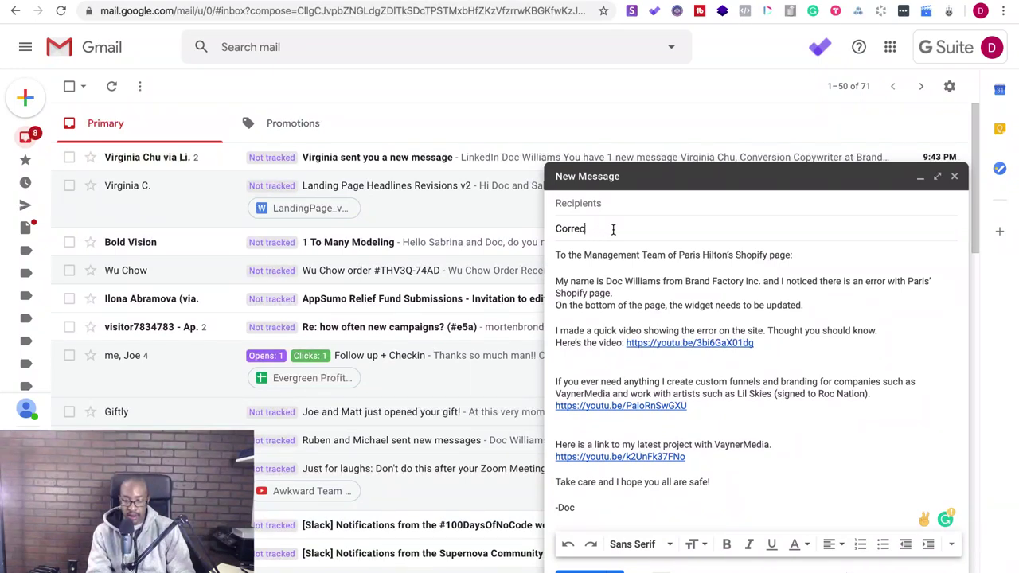
pyautogui.write('Widge')
pyautogui.press('BackSpace')
pyautogui.press('BackSpace')
pyautogui.press('BackSpace')
pyautogui.press('BackSpace')
pyautogui.press('BackSpace')
pyautogui.write('If you')
pyautogui.press('BackSpace')
pyautogui.press('BackSpace')
pyautogui.write('Want')
pyautogui.press('BackSpace')
pyautogui.press('BackSpace')
pyautogui.write('Correction')
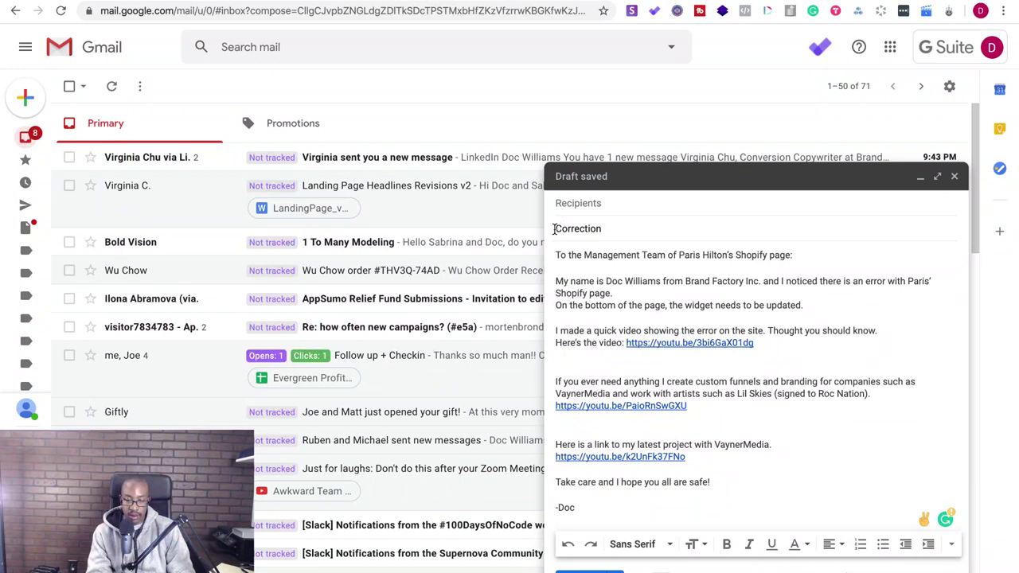
# - Expand the subject to 'quick correction need for' the client's shopify page
pyautogui.click(557, 230)
pyautogui.write('Quikc')
pyautogui.press('BackSpace')
pyautogui.press('BackSpace')
pyautogui.press('BackSpace')
pyautogui.press('BackSpace')
pyautogui.press('BackSpace')
pyautogui.press('BackSpace')
pyautogui.write('Quick')
pyautogui.click(556, 229)
pyautogui.press('Delete')
pyautogui.write('q')
pyautogui.click(581, 230)
pyautogui.write('c')
pyautogui.click(641, 228)
pyautogui.write('need for ')
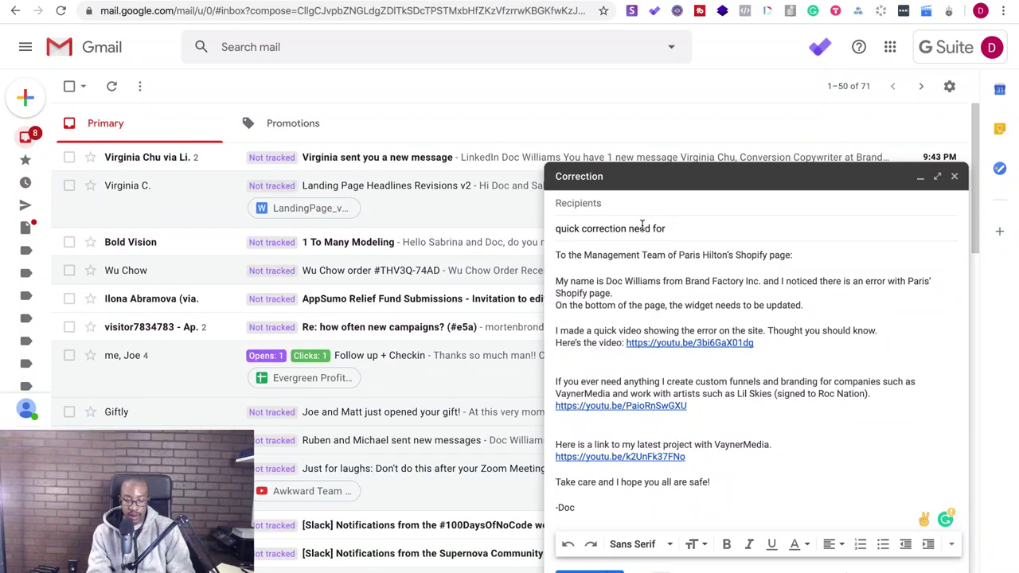
pyautogui.write("paris' shopify page")
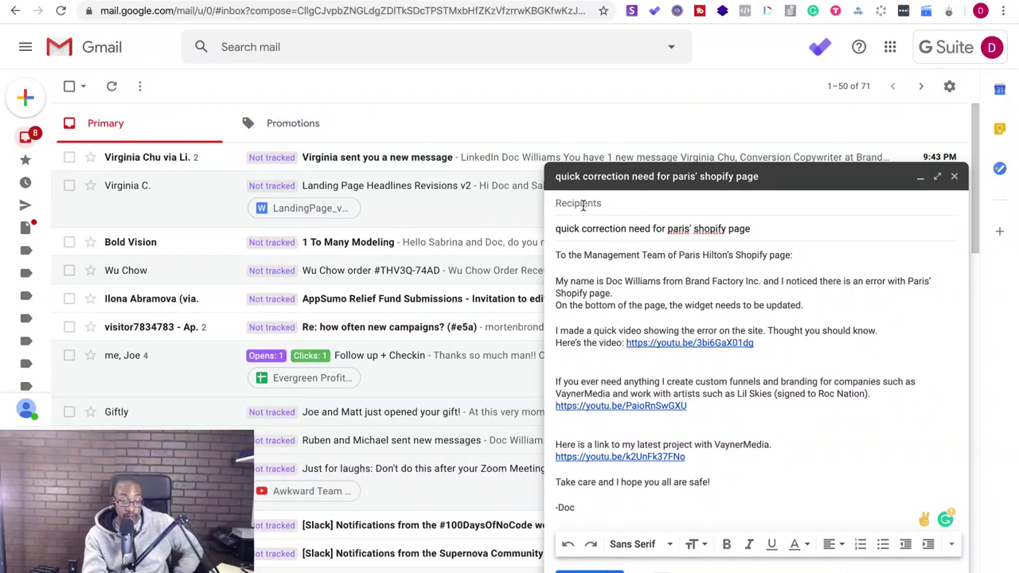
# - Delete the extra blank line in the message body
pyautogui.scroll(-10, 511, 332)
pyautogui.click(579, 371)
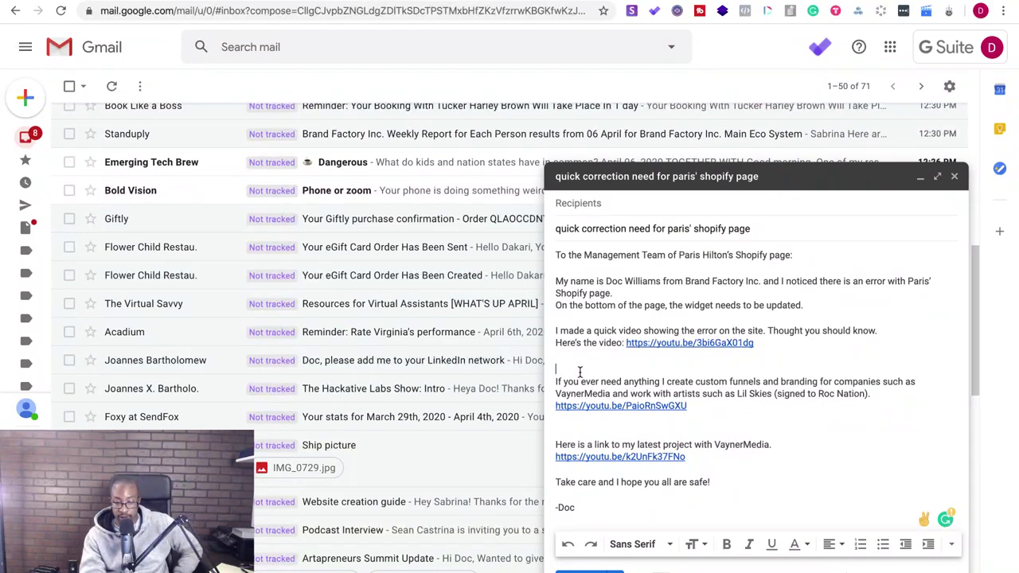
pyautogui.press('BackSpace')
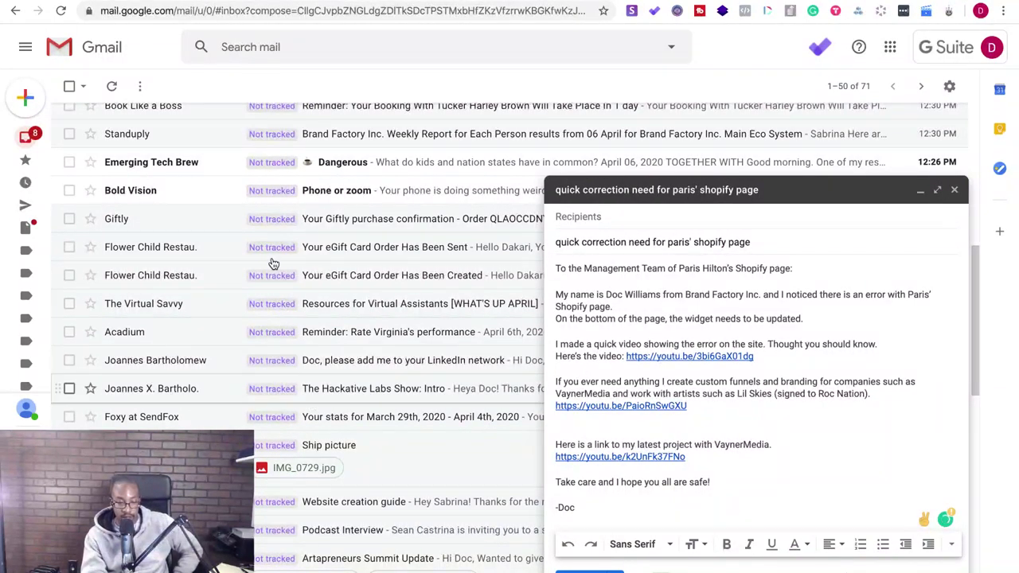
# - Fix the subject so it reads 'needed' and the client's name is capitalised
pyautogui.scroll(-5, 245, 334)
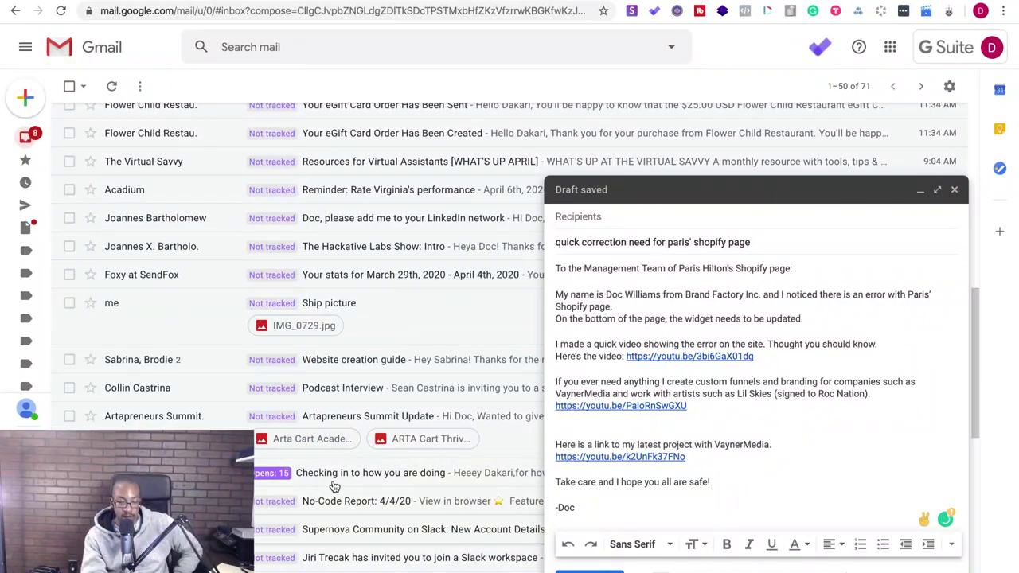
pyautogui.scroll(-8, 334, 487)
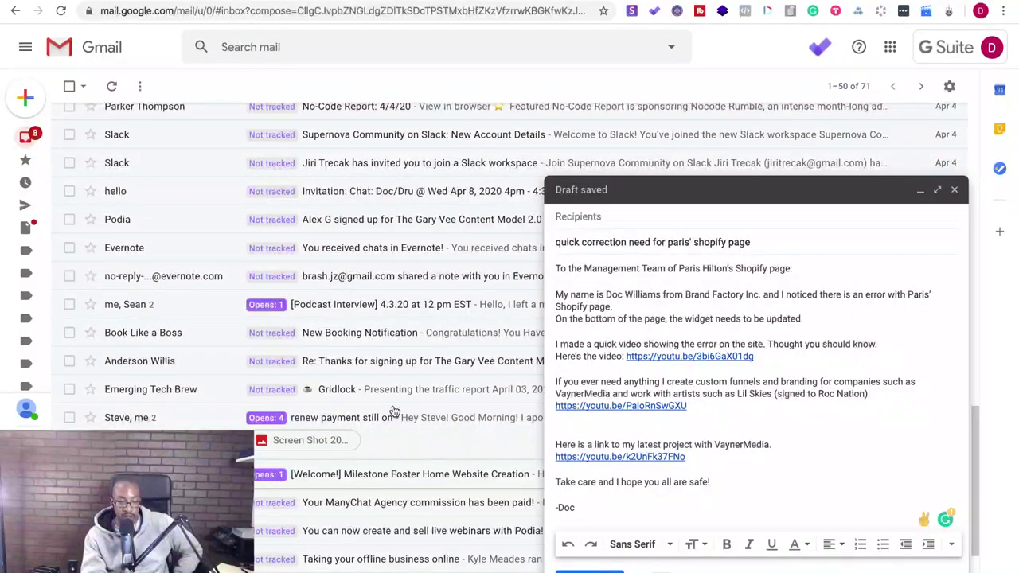
pyautogui.scroll(15, 398, 387)
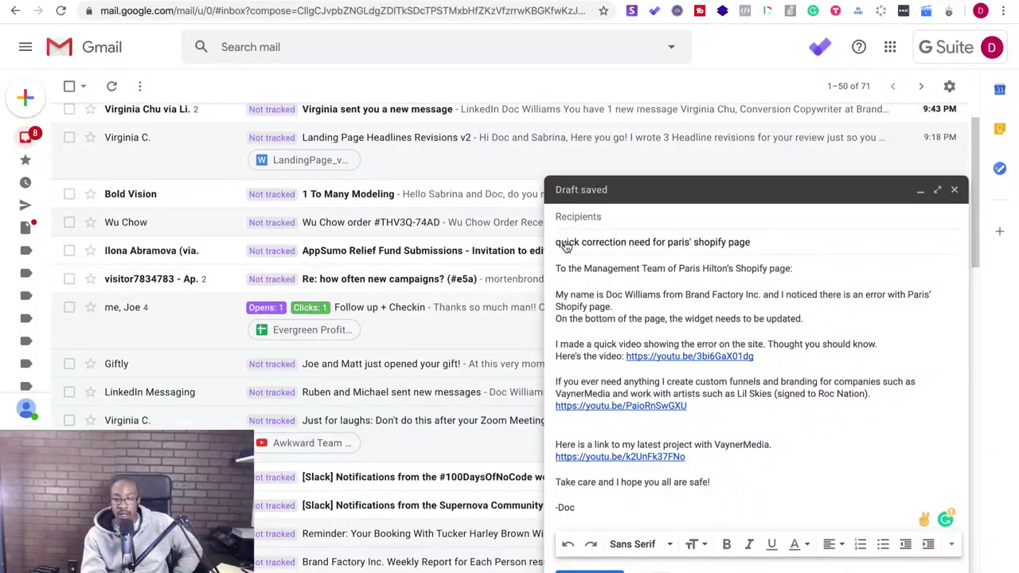
pyautogui.click(651, 243)
pyautogui.write('ed')
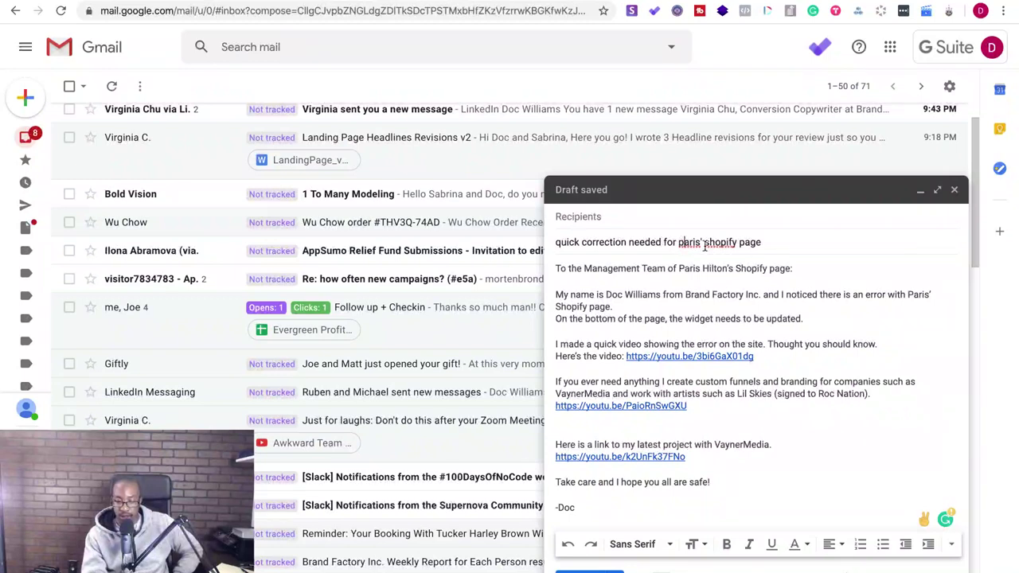
pyautogui.press('Delete')
pyautogui.write('P')
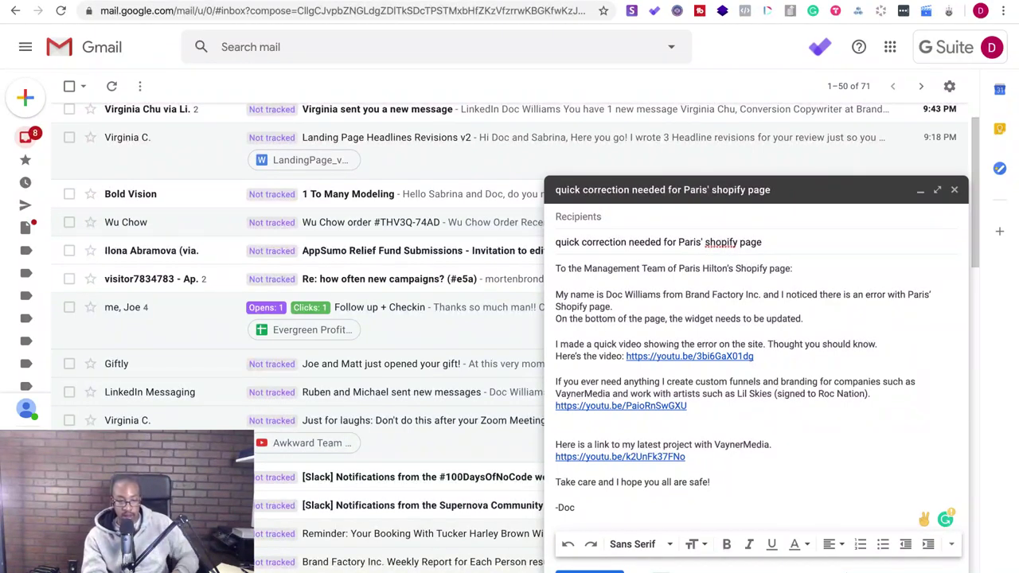
# - Copy the client's website URL from a new tab and paste it after 'Shopify page.'
pyautogui.hotkey('ctrl', 't')
pyautogui.write('paris')
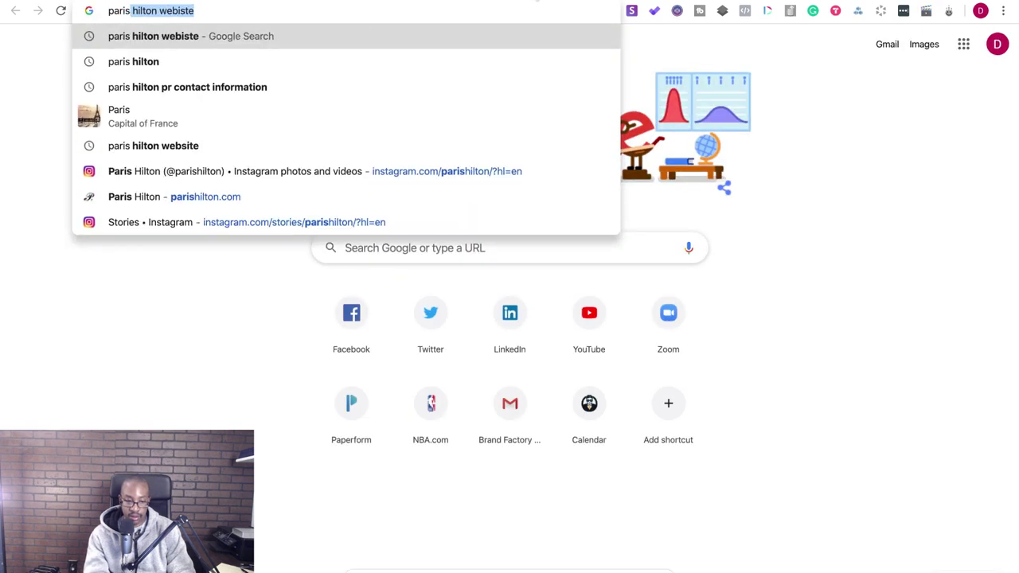
pyautogui.write('hil')
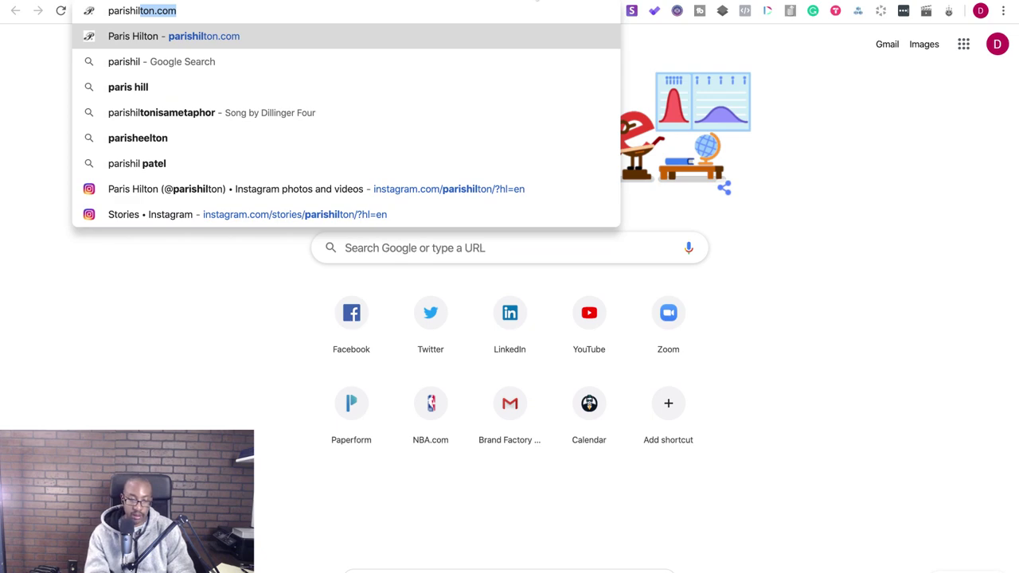
pyautogui.press('Return')
pyautogui.click(240, 9)
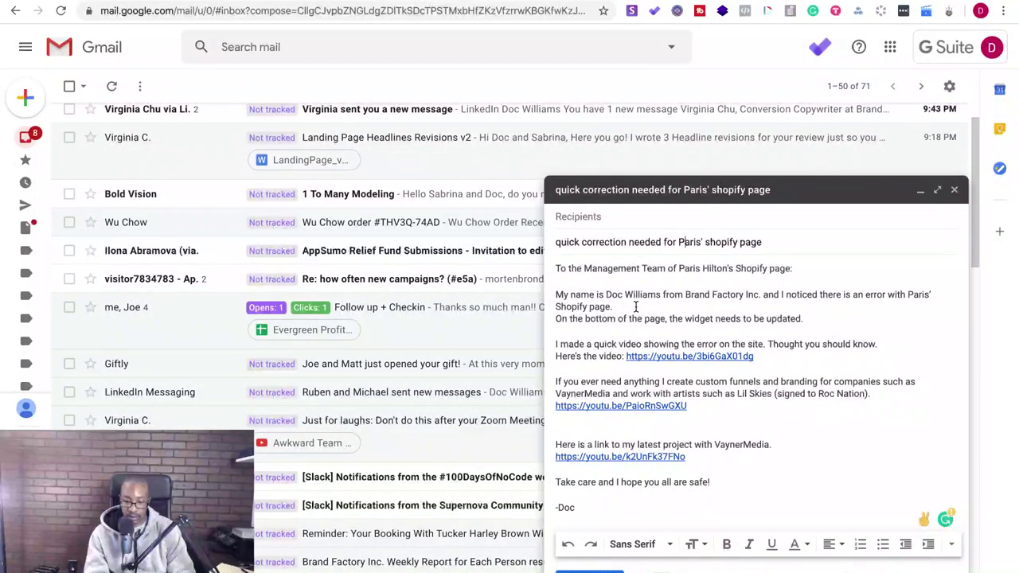
pyautogui.write('https://parishilton.com/')
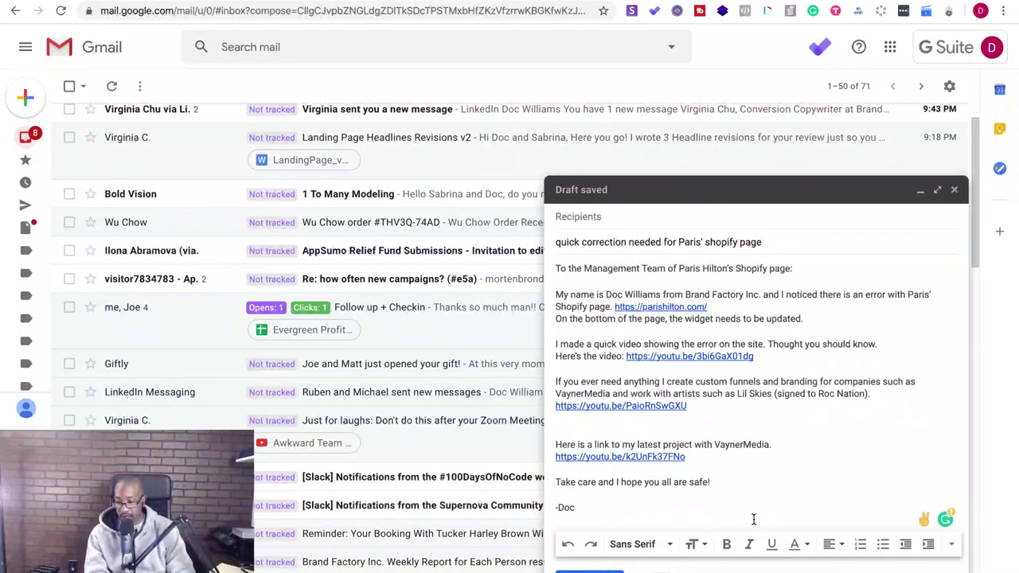
# - Follow the VaynerMedia project video link to check it in YouTube
pyautogui.click(629, 431)
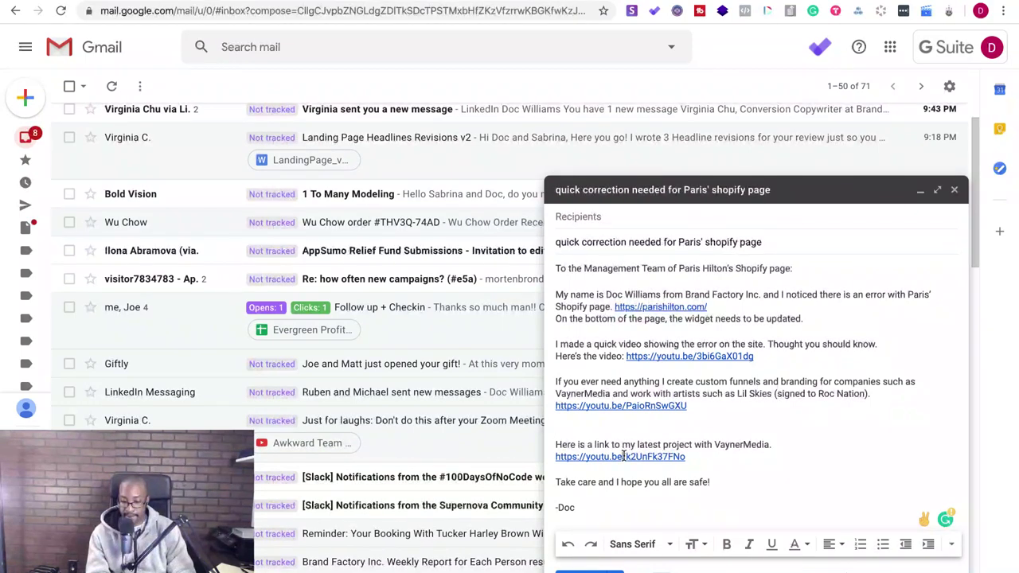
pyautogui.click(626, 457)
pyautogui.click(626, 472)
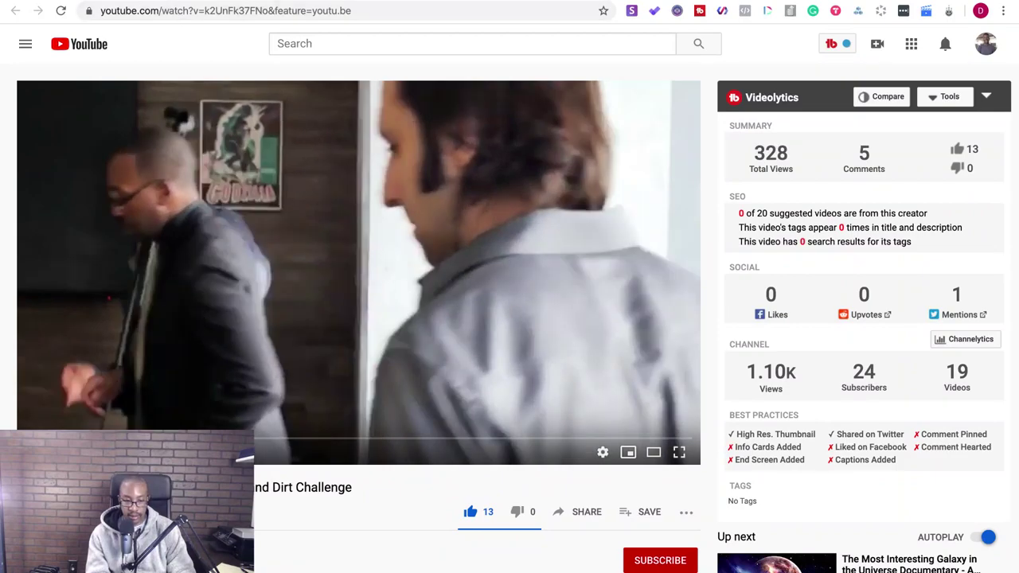
# - Close the YouTube tab and delete the blank line before the VaynerMedia project paragraph
pyautogui.press('super+w')
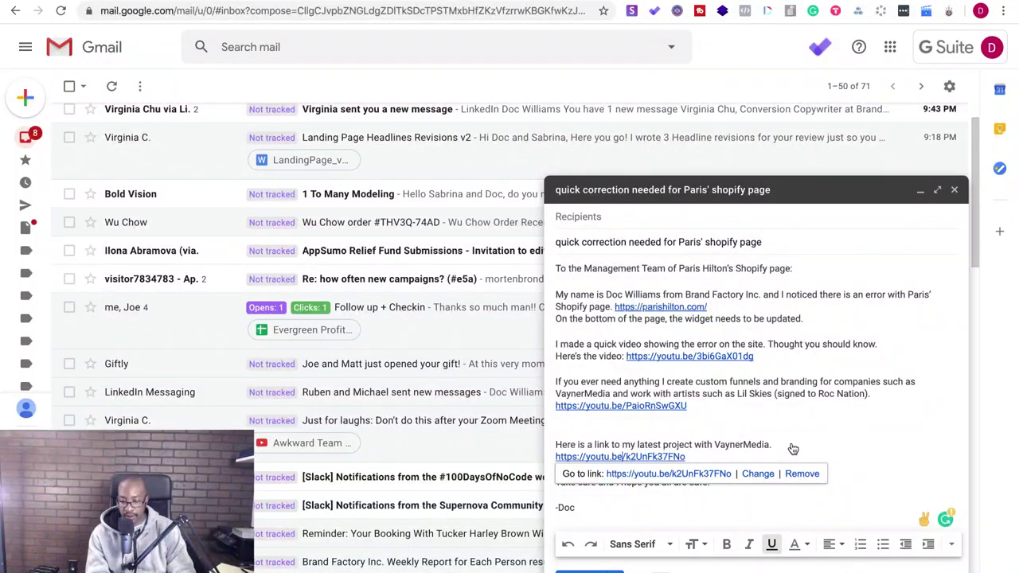
pyautogui.click(797, 428)
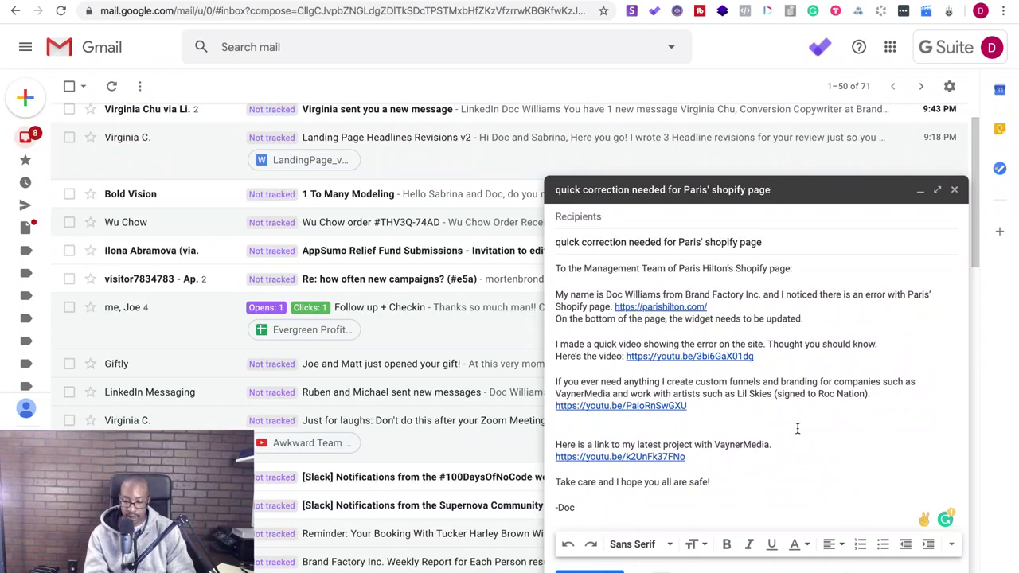
pyautogui.press('BackSpace')
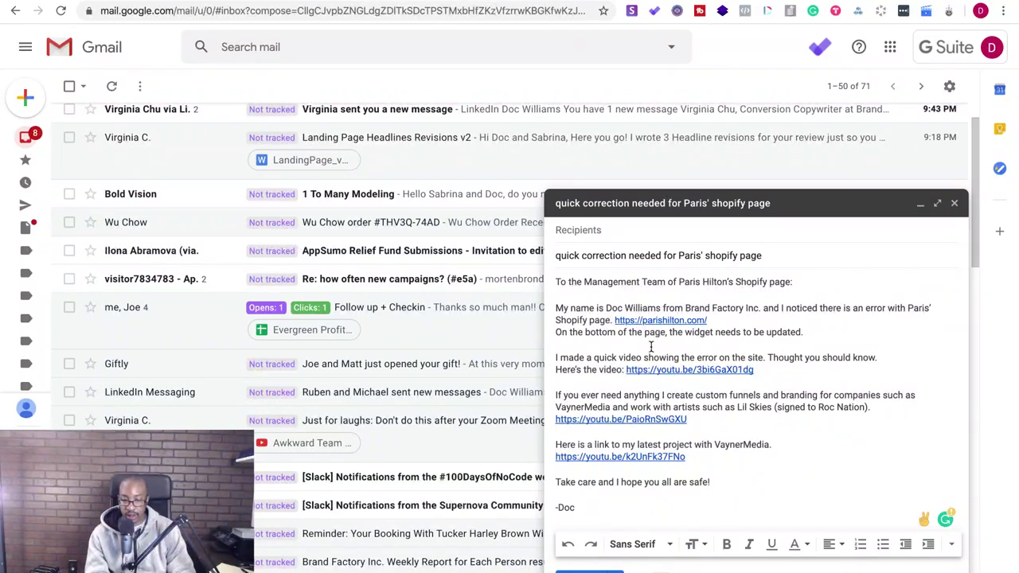
# - Capitalise the subject's first word to 'Quick'
pyautogui.click(557, 254)
pyautogui.press('Delete')
pyautogui.write('Q')
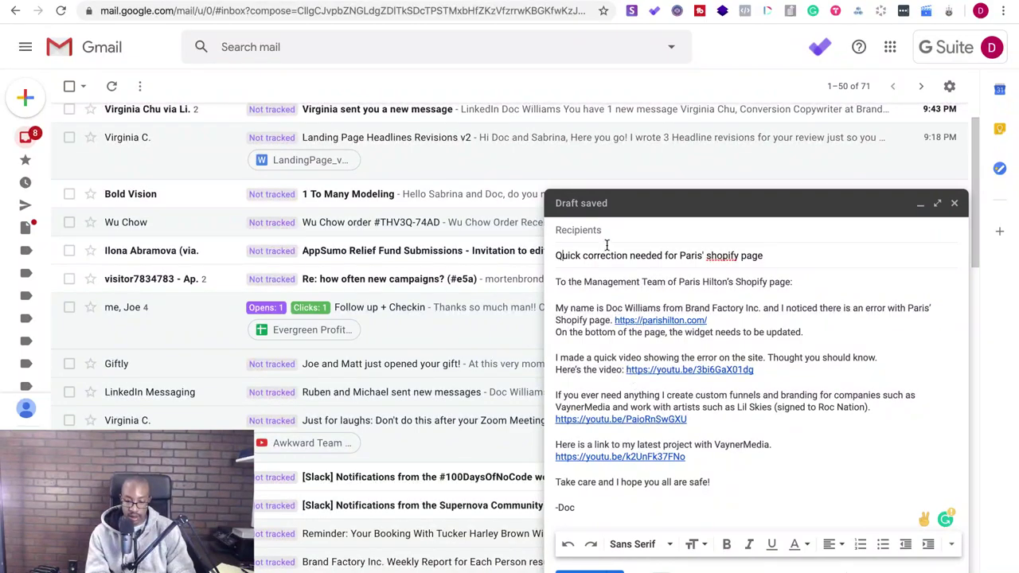
pyautogui.scroll(2, 375, 296)
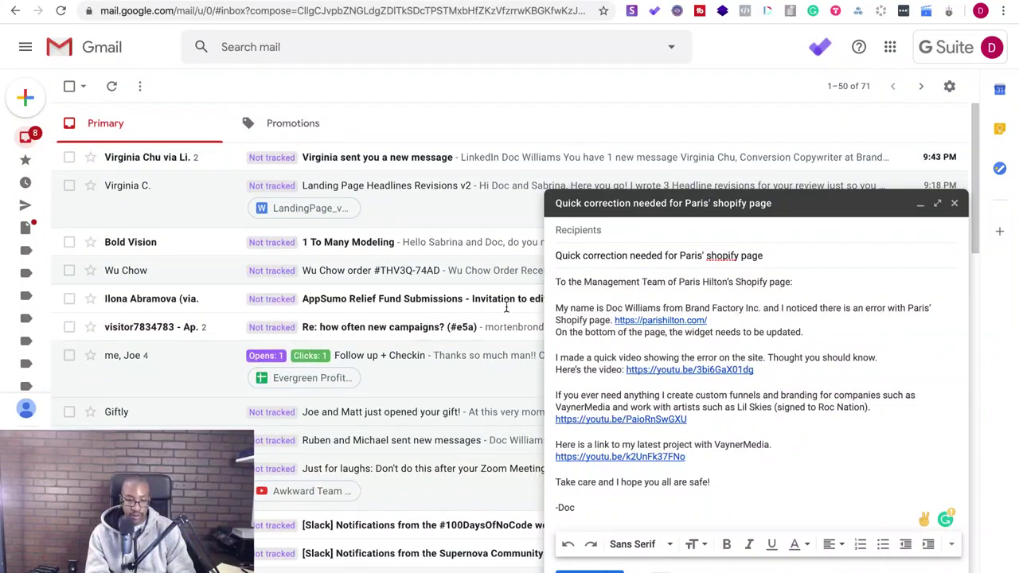
# - Copy the three management email addresses from the website Google Doc
pyautogui.click(364, 5)
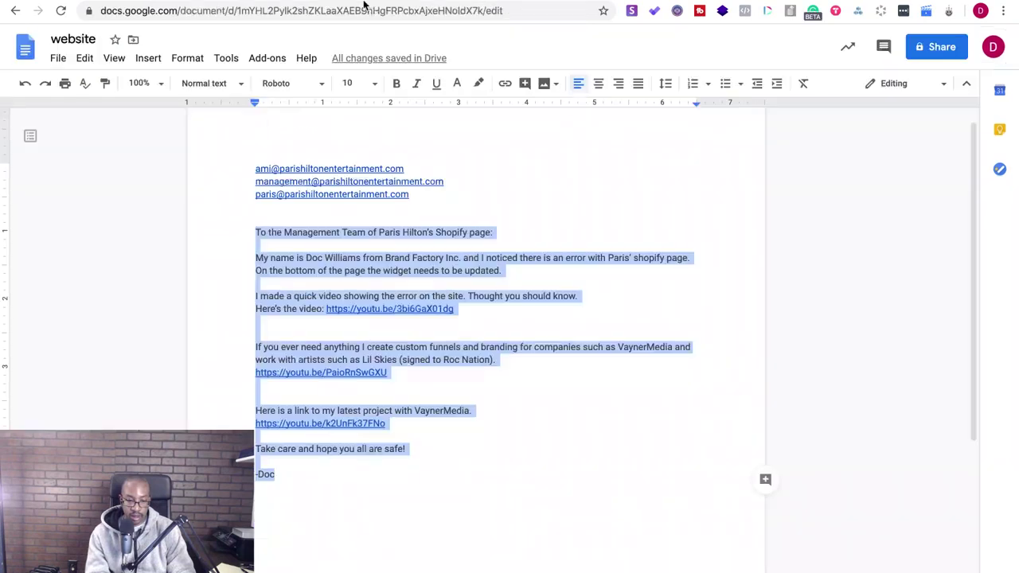
pyautogui.click(450, 212)
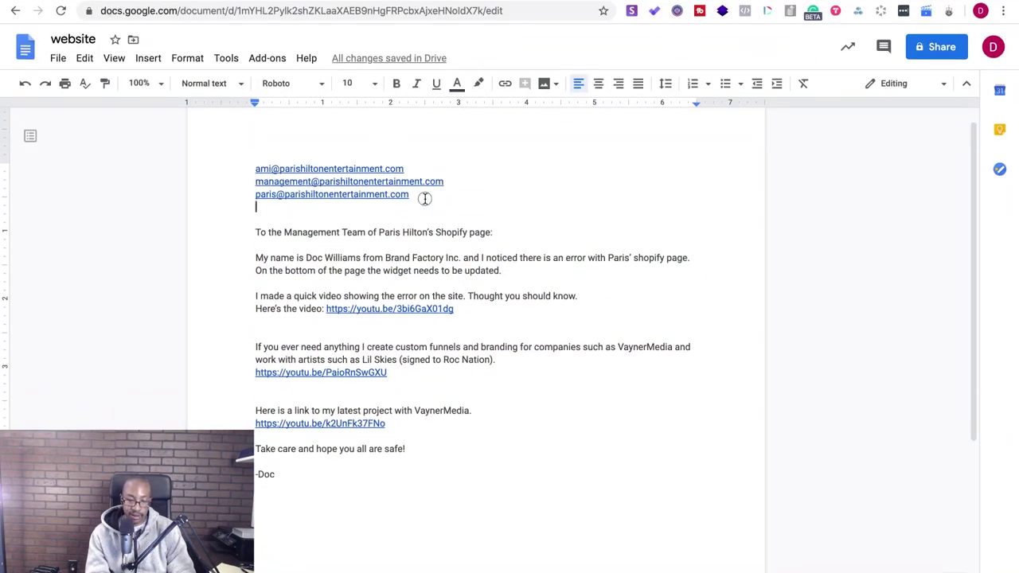
pyautogui.moveTo(426, 198); pyautogui.dragTo(210, 164)
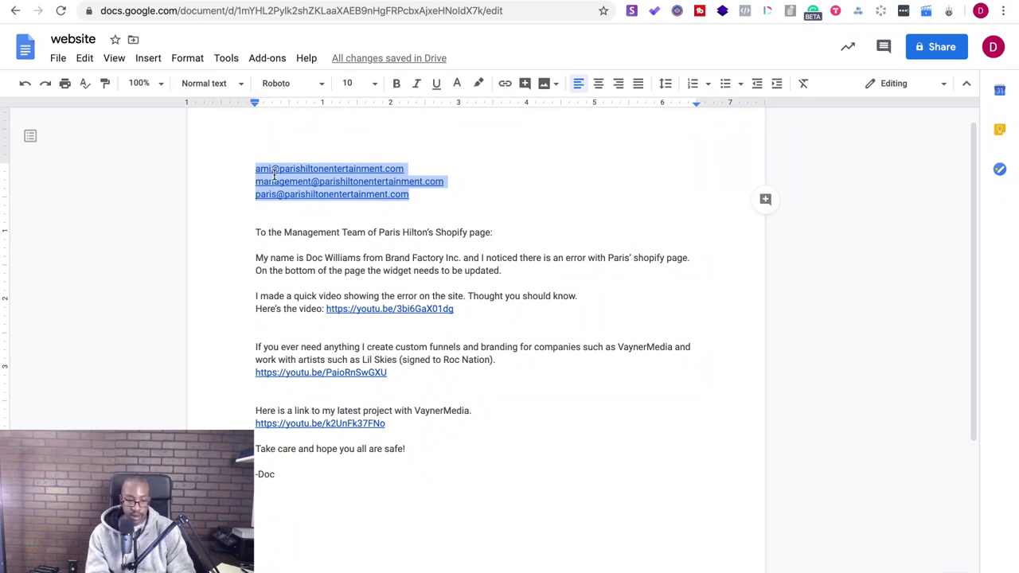
pyautogui.hotkey('ctrl', 'Tab')
# - Paste the three addresses into the To field and send the correction email
pyautogui.click(589, 231)
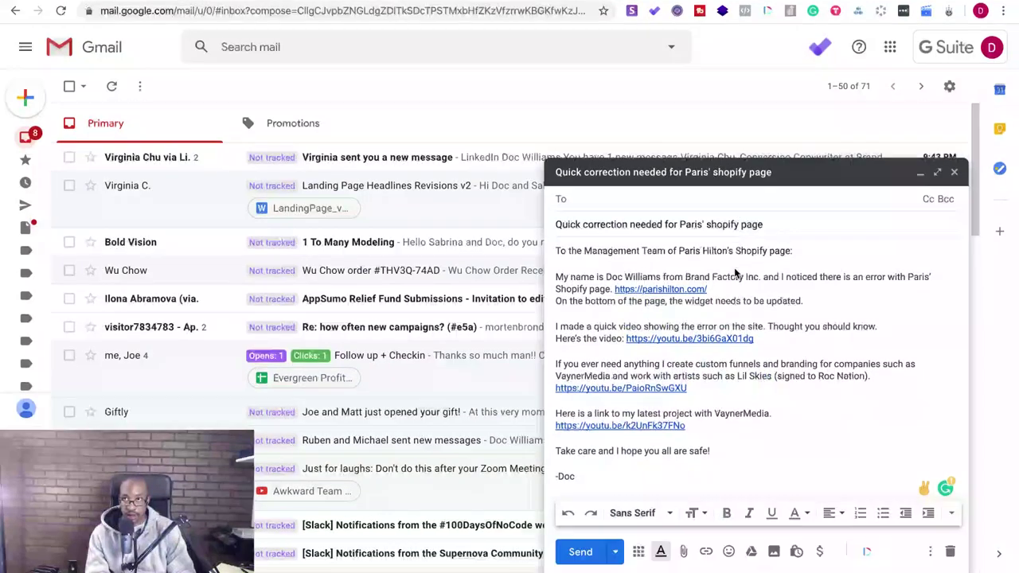
pyautogui.click(735, 273)
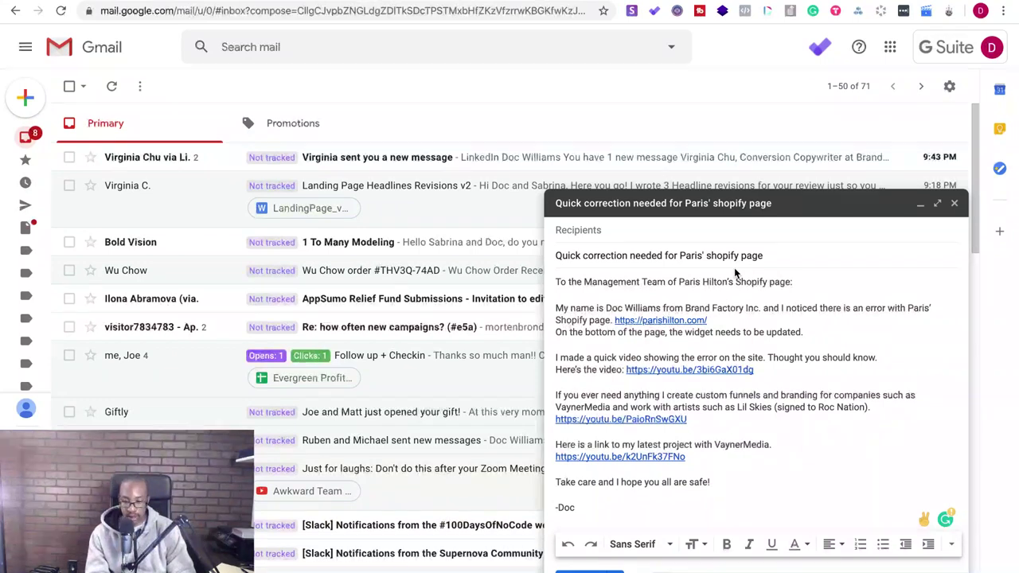
pyautogui.click(678, 230)
pyautogui.hotkey('ctrl', 'v')
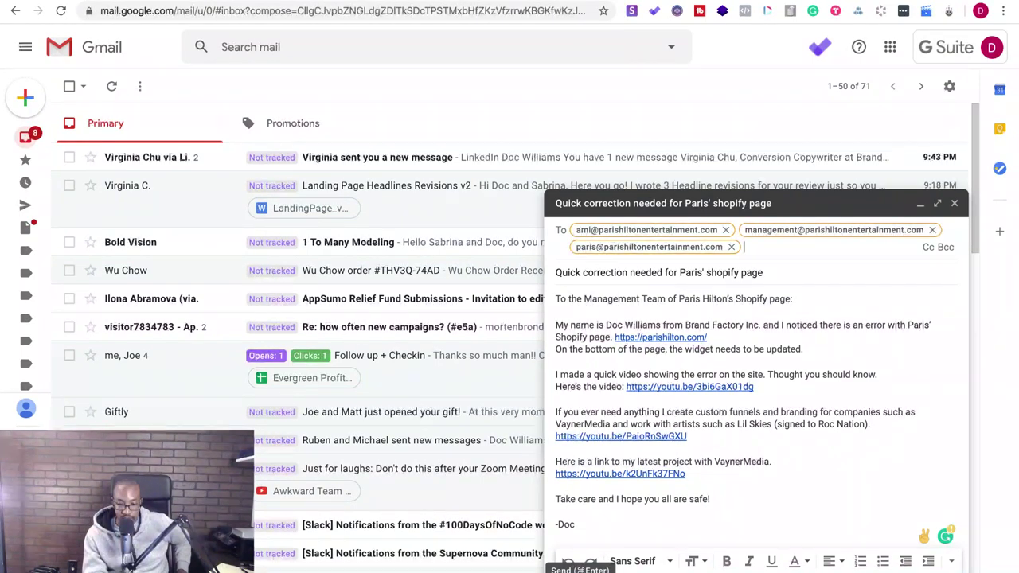
pyautogui.click(576, 564)
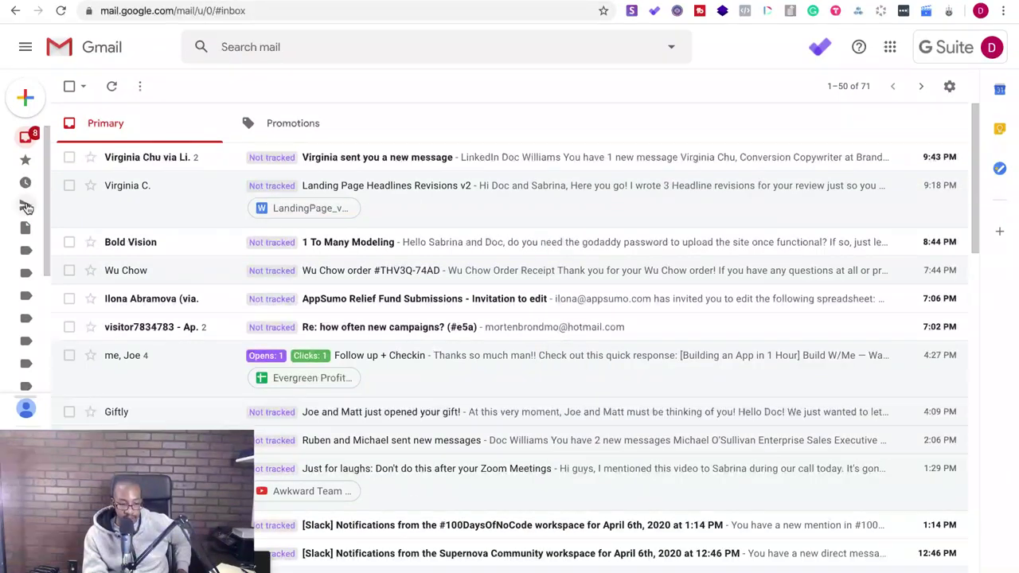
# - Check Sent for the correction email, return to Inbox, and minimise the browser
pyautogui.click(27, 206)
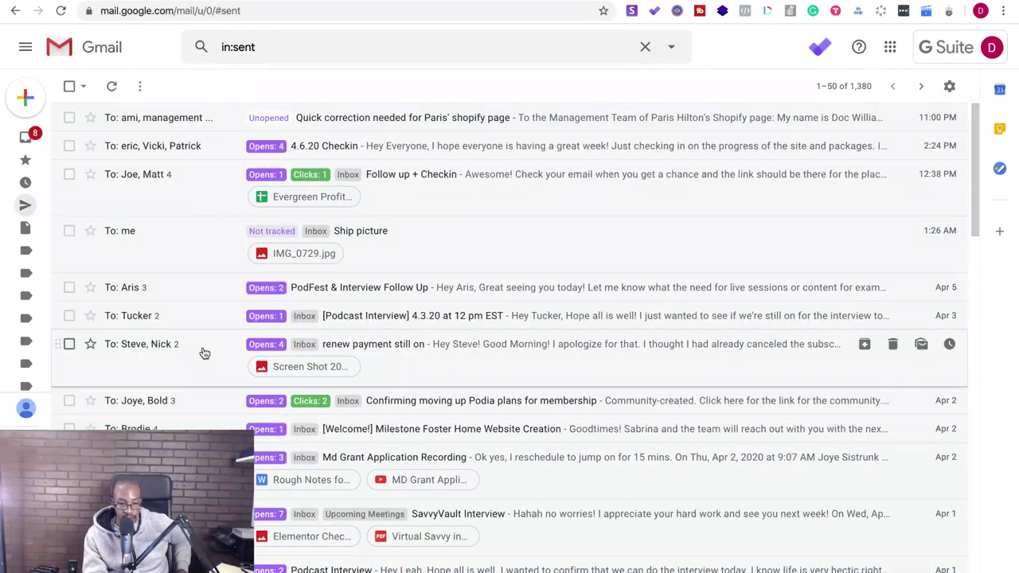
pyautogui.moveTo(30, 209)
pyautogui.click(54, 138)
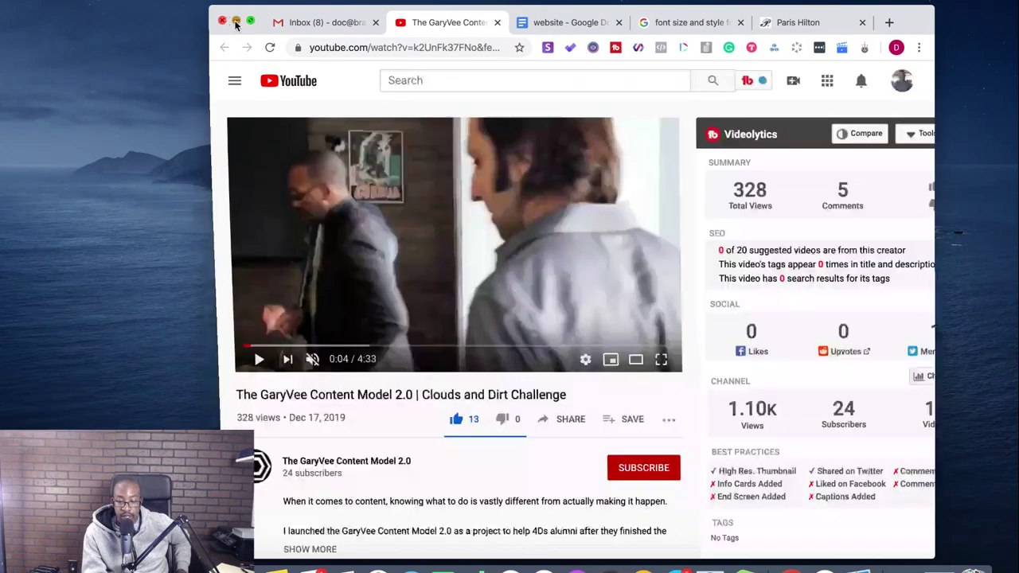
pyautogui.press('super+m')
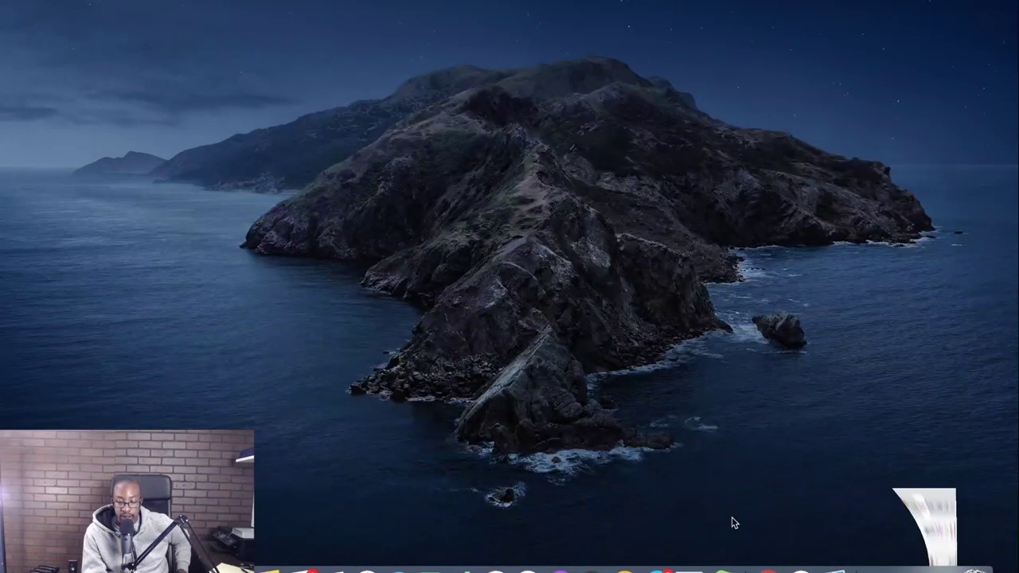
# - Restore and maximise the browser showing the Notion episode page
pyautogui.click(910, 566)
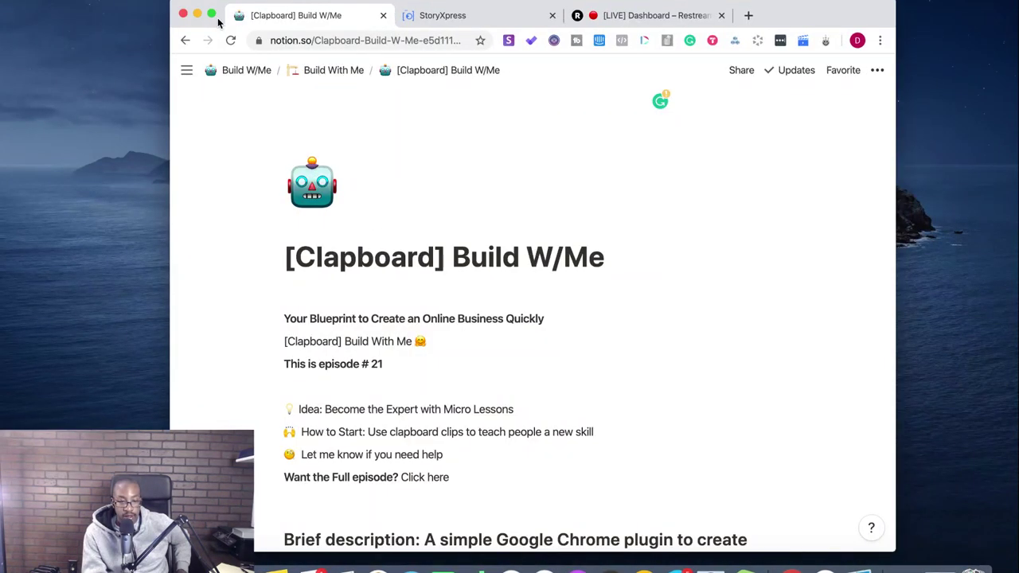
pyautogui.click(212, 14)
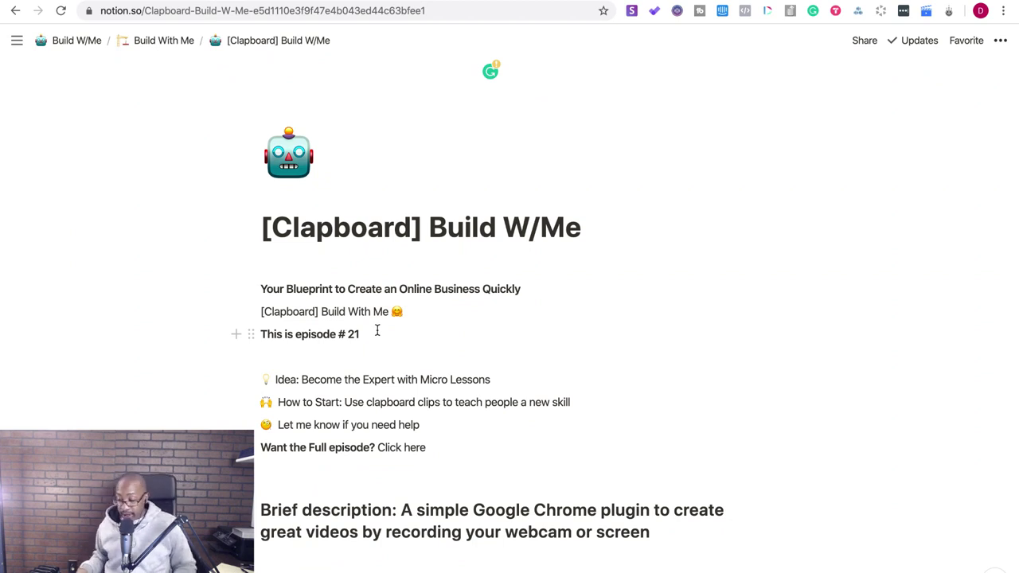
pyautogui.scroll(-4, 377, 330)
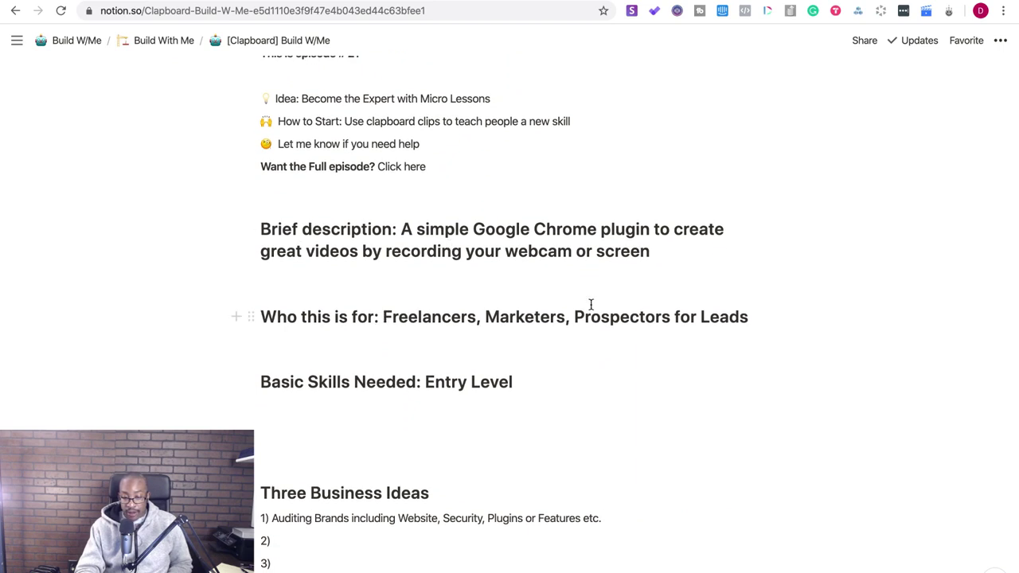
pyautogui.scroll(-4, 592, 303)
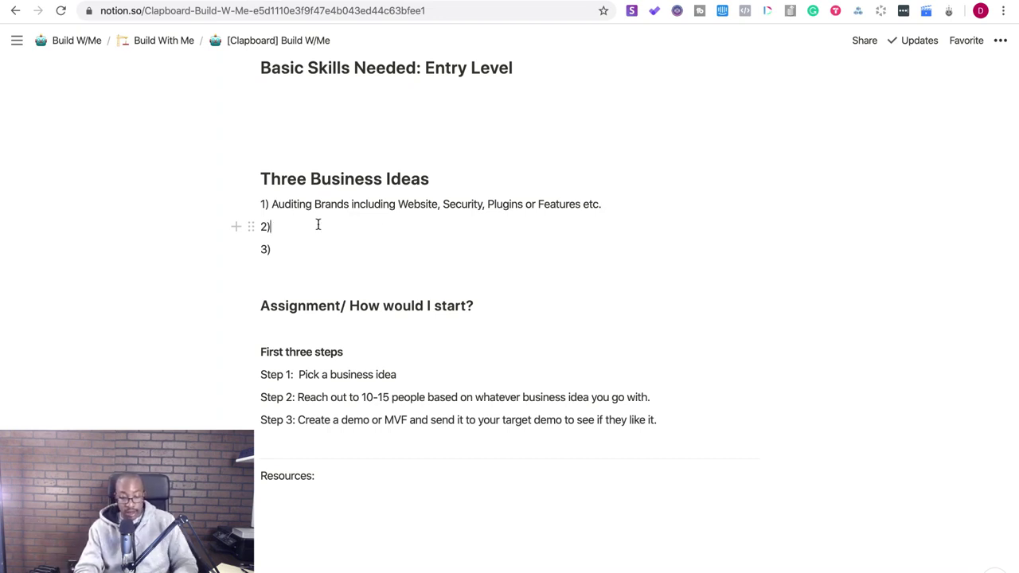
# - Write idea 2: 'Micro Lessons for coaching clients or brands - (Scales my consulting/teaching rather than 1-1 team)'
pyautogui.click(386, 230)
pyautogui.write('Micro ')
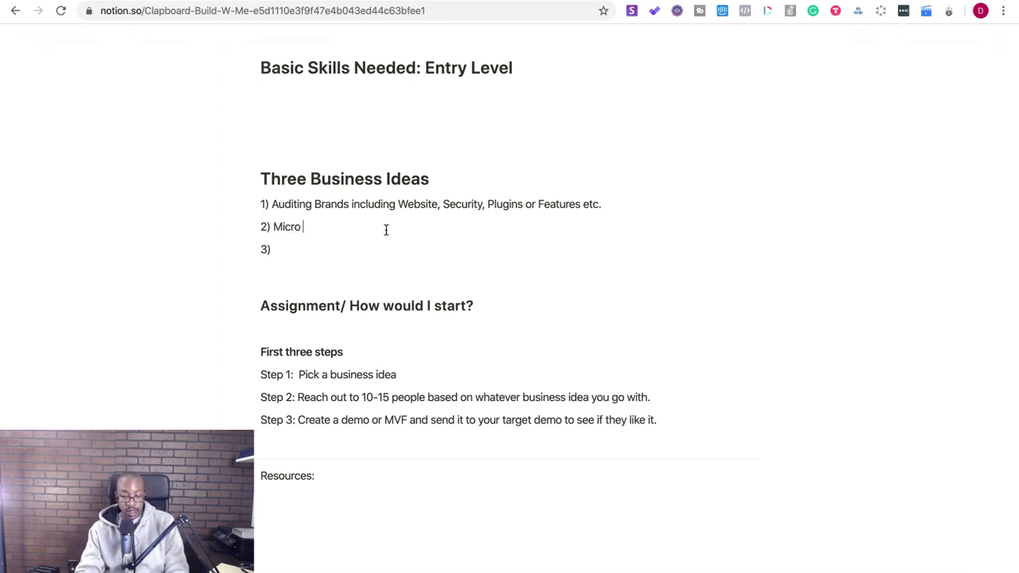
pyautogui.write('Lessons for coach')
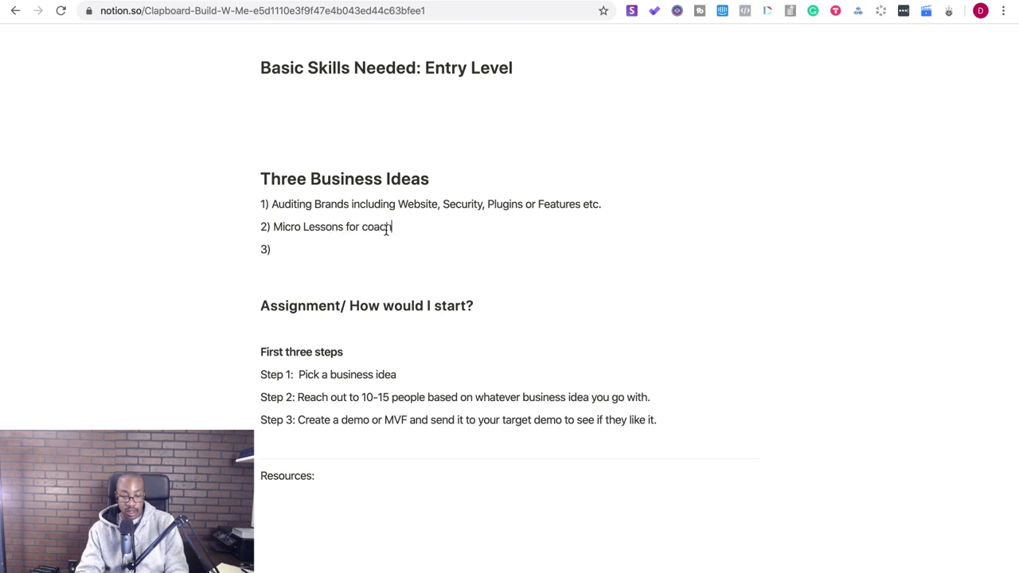
pyautogui.write('ing clients or ')
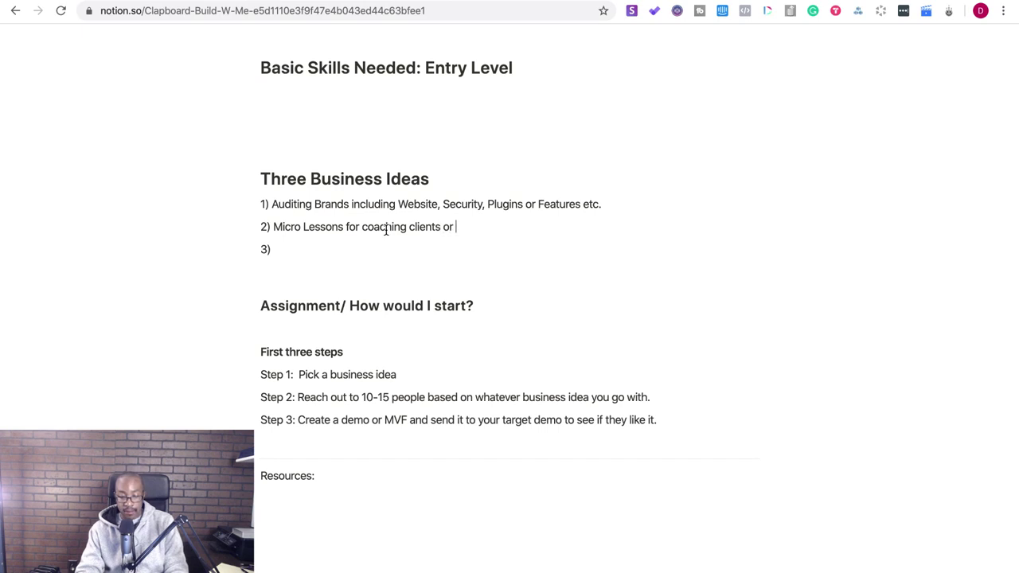
pyautogui.write('brands for')
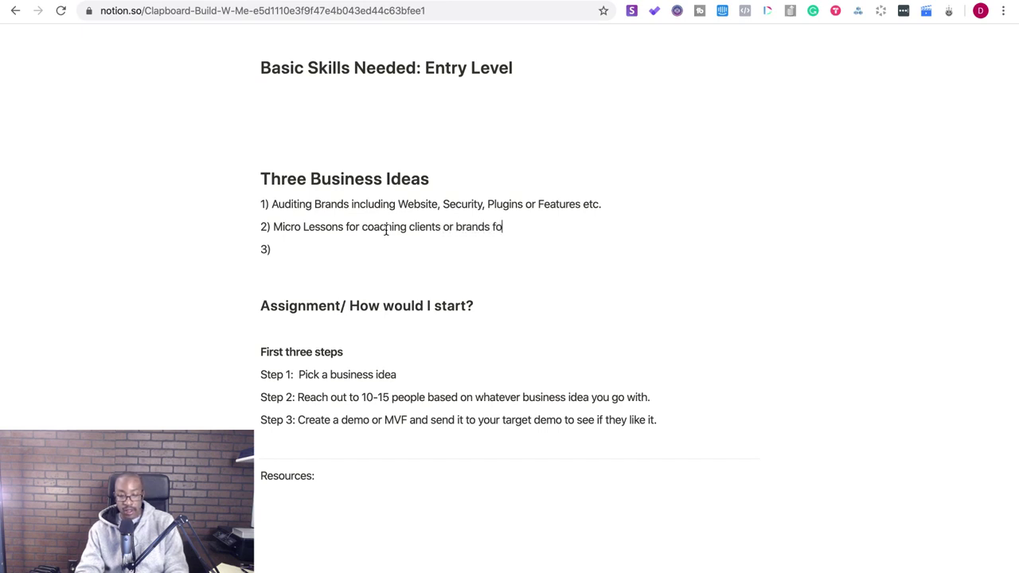
pyautogui.press('BackSpace')
pyautogui.press('BackSpace')
pyautogui.press('BackSpace')
pyautogui.press('BackSpace')
pyautogui.write('to')
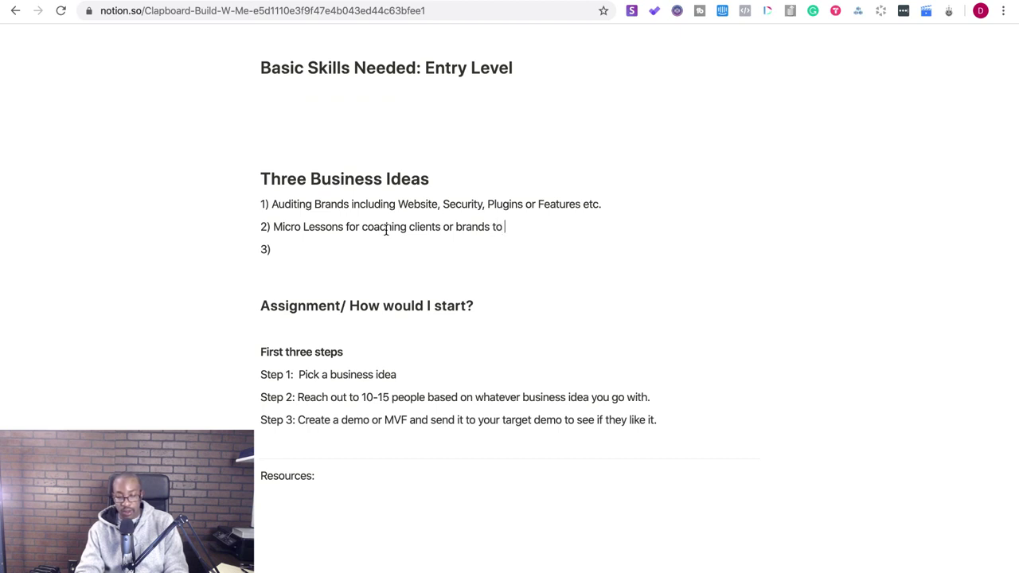
pyautogui.press('BackSpace')
pyautogui.press('BackSpace')
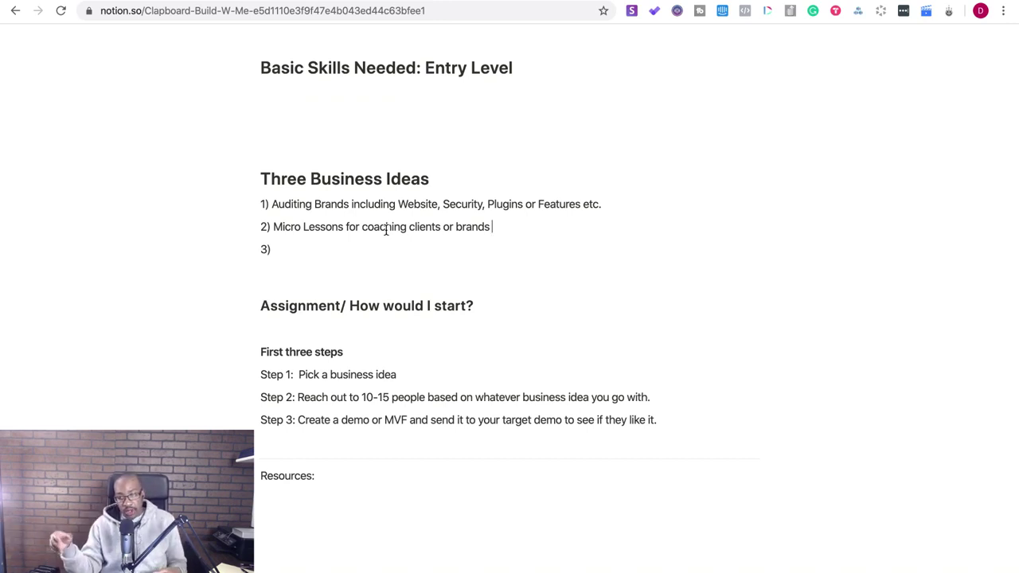
pyautogui.write('- (Sc')
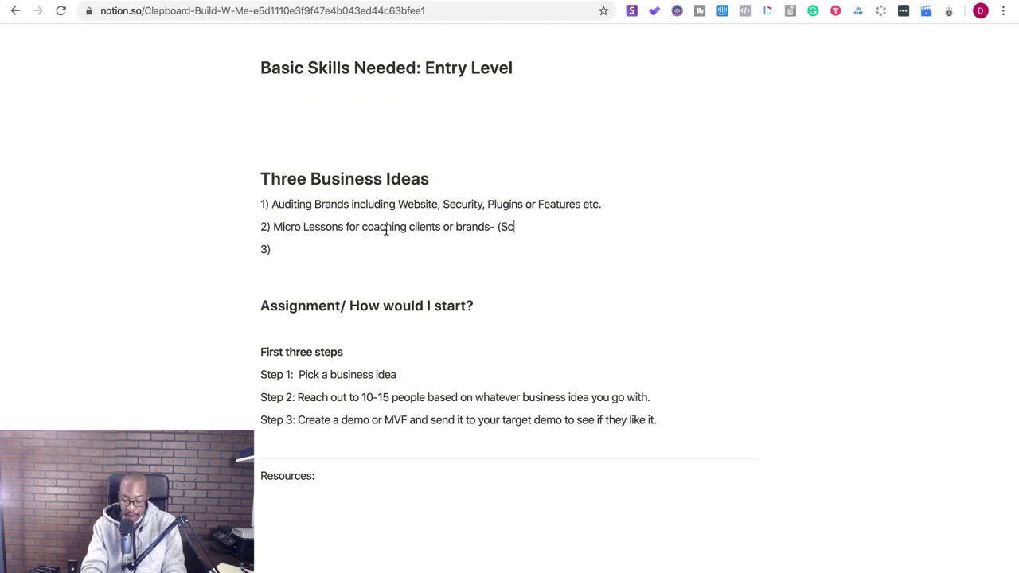
pyautogui.write('ales my consulting')
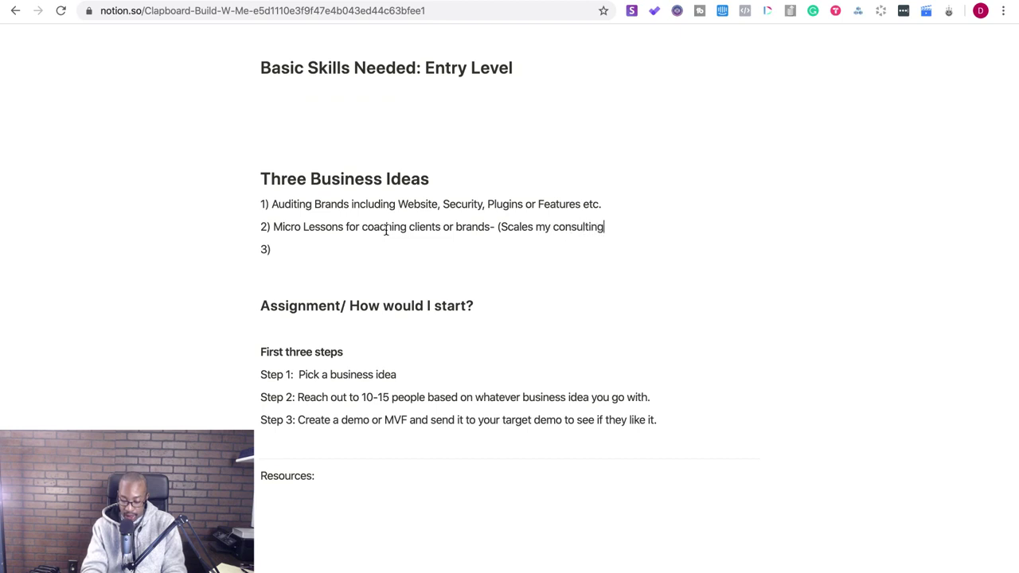
pyautogui.write('/tea')
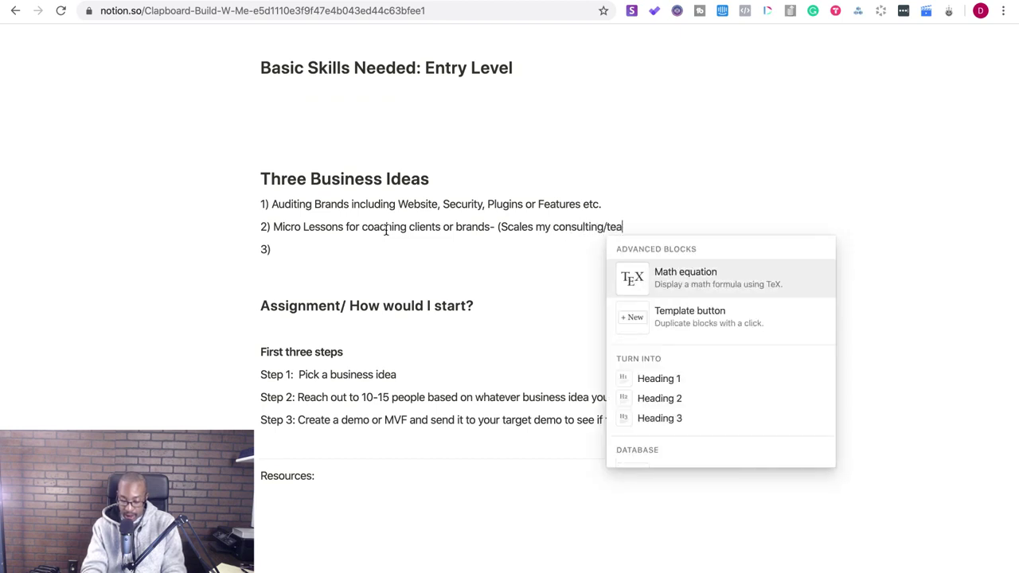
pyautogui.write('ching')
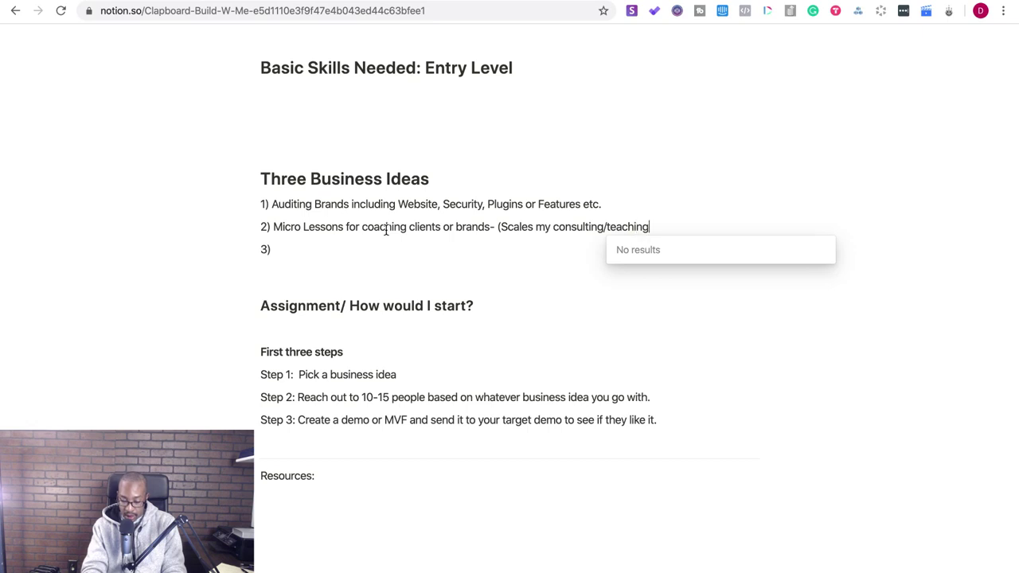
pyautogui.write(' rather than 10')
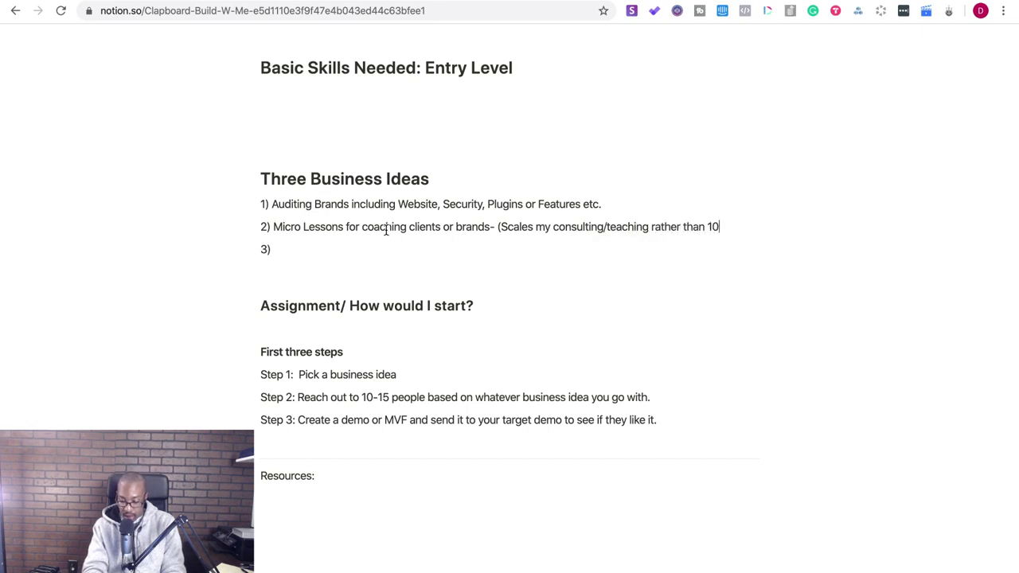
pyautogui.press('BackSpace')
pyautogui.write('-1 team)')
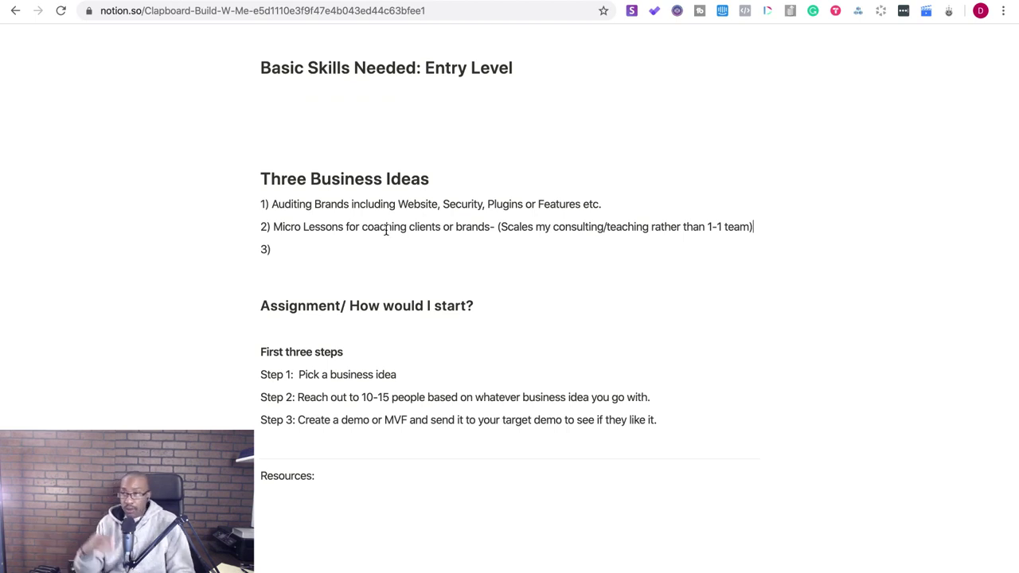
# - Begin idea 3 as 'CMO for hire regarding', then load dubb.com in a new tab
pyautogui.click(291, 243)
pyautogui.write('CMO ')
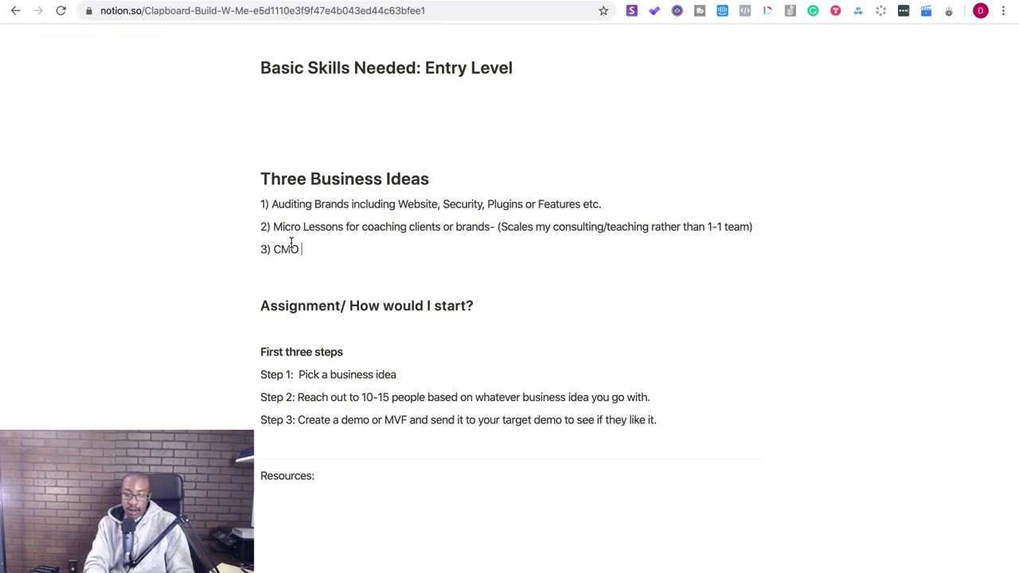
pyautogui.write('for hire regarding')
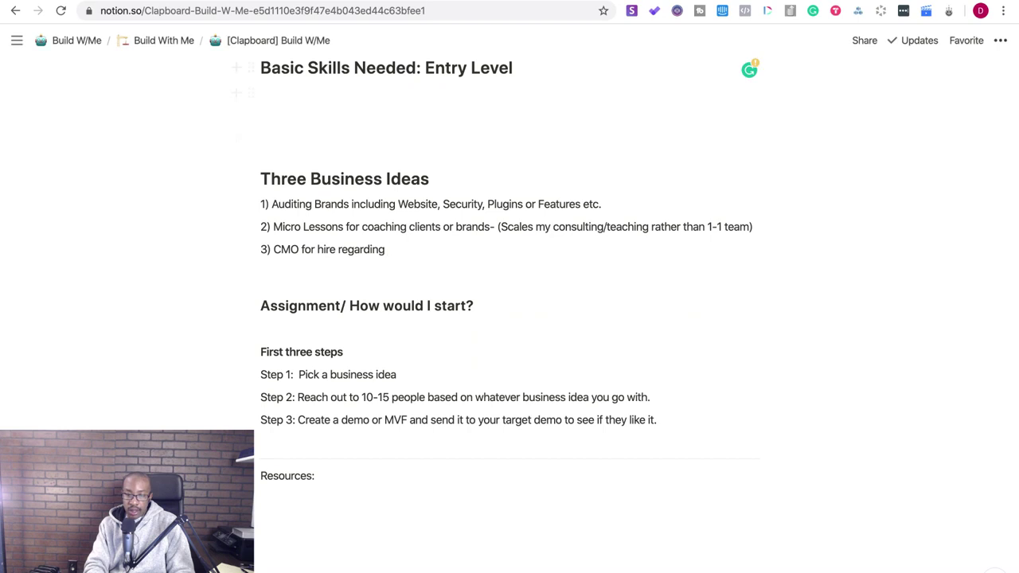
pyautogui.hotkey('ctrl', 't')
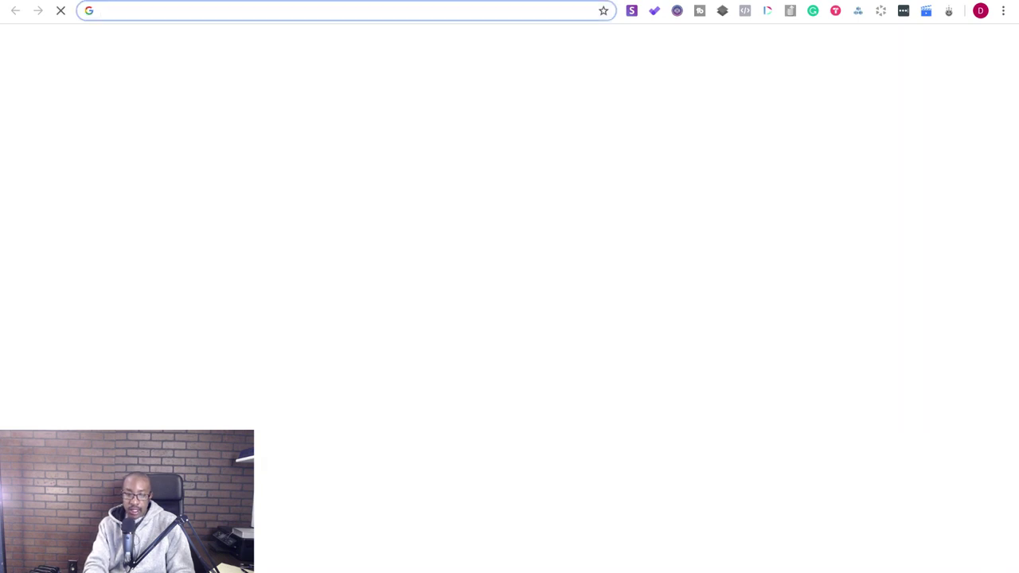
pyautogui.write('dubb')
pyautogui.press('Return')
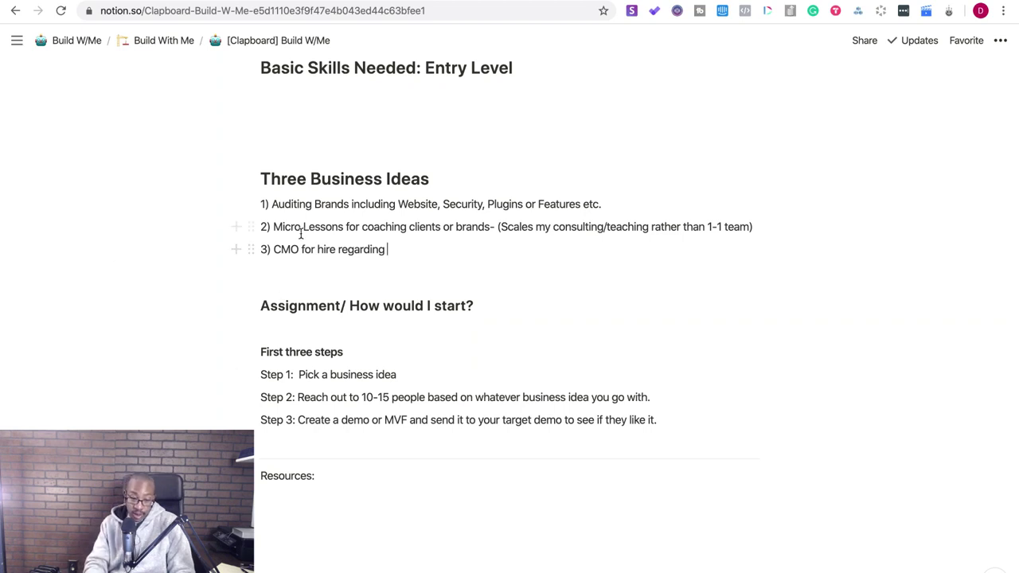
# - Replace 'CMO' with 'Marketing Funnel Creator' and add '] Analytics and framework' after 'for hire'
pyautogui.click(274, 250)
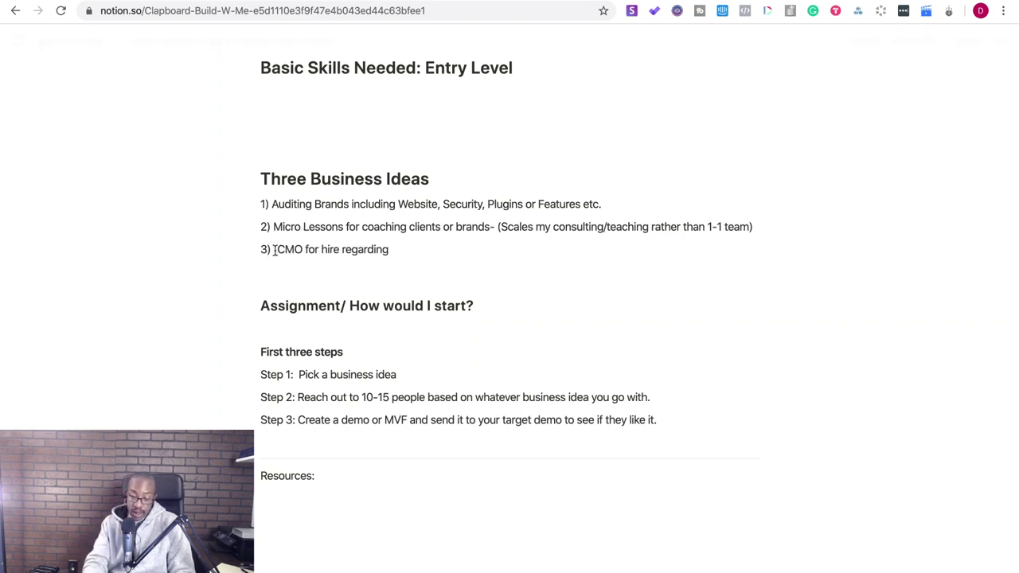
pyautogui.doubleClick(274, 250)
pyautogui.press('BackSpace')
pyautogui.write('Marketing Funnel')
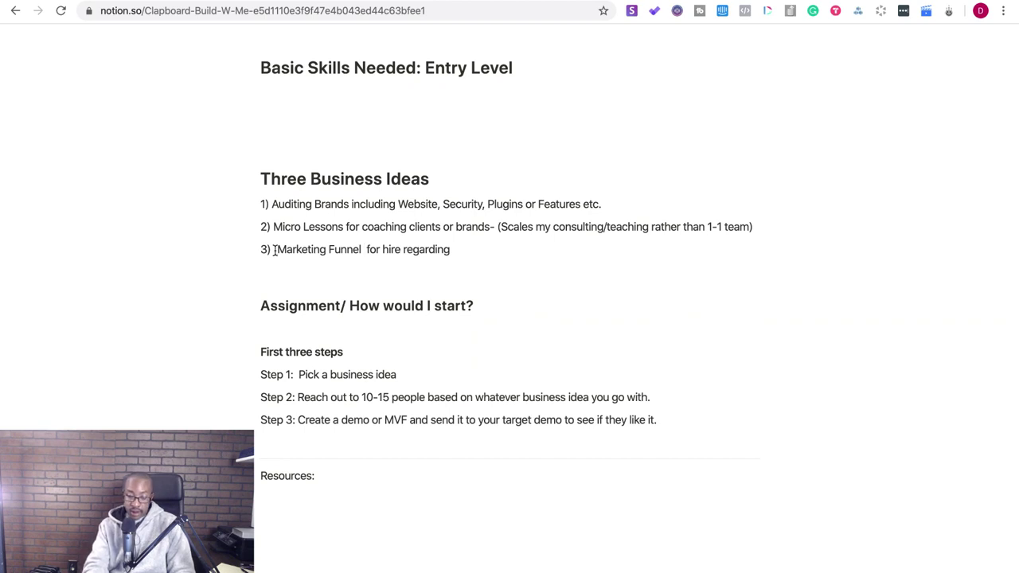
pyautogui.write(' Creator')
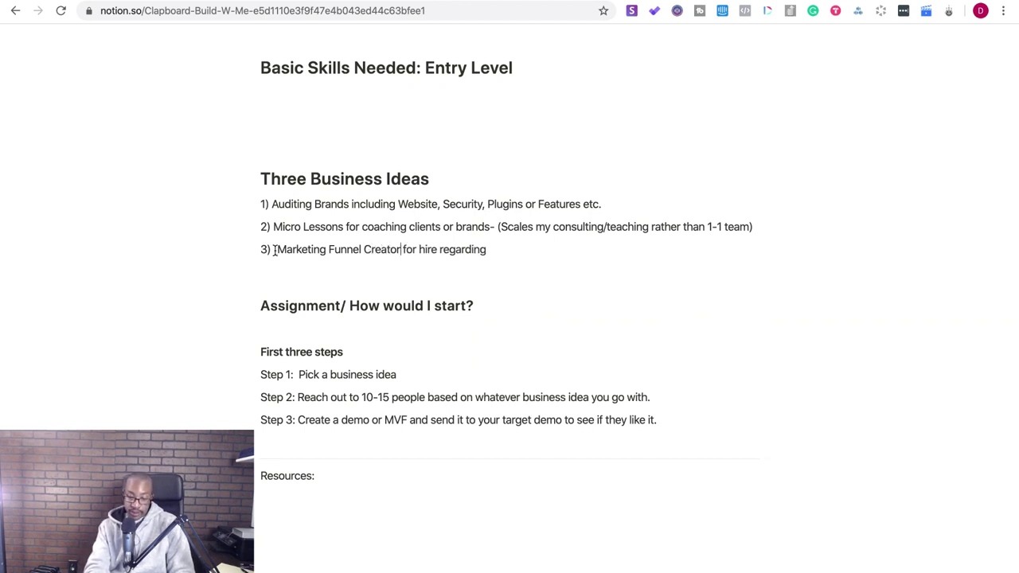
pyautogui.press('Right')
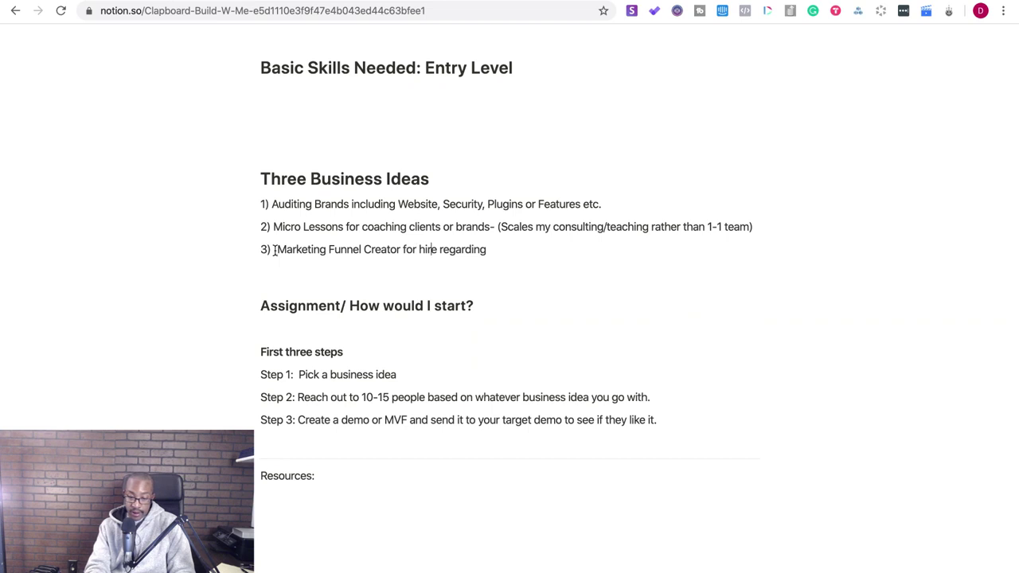
pyautogui.write('] Analytics and framework')
# - Replace 'regarding' with the library-of-content, personalized funnel and conversion-testing description
pyautogui.press('Right')
pyautogui.press('Right')
pyautogui.press('Right')
pyautogui.press('Right')
pyautogui.press('Right')
pyautogui.press('Right')
pyautogui.press('Right')
pyautogui.press('Right')
pyautogui.press('Right')
pyautogui.press('Right')
pyautogui.press('BackSpace')
pyautogui.press('BackSpace')
pyautogui.press('BackSpace')
pyautogui.press('BackSpace')
pyautogui.press('BackSpace')
pyautogui.press('BackSpace')
pyautogui.press('BackSpace')
pyautogui.press('BackSpace')
pyautogui.press('BackSpace')
pyautogui.press('BackSpace')
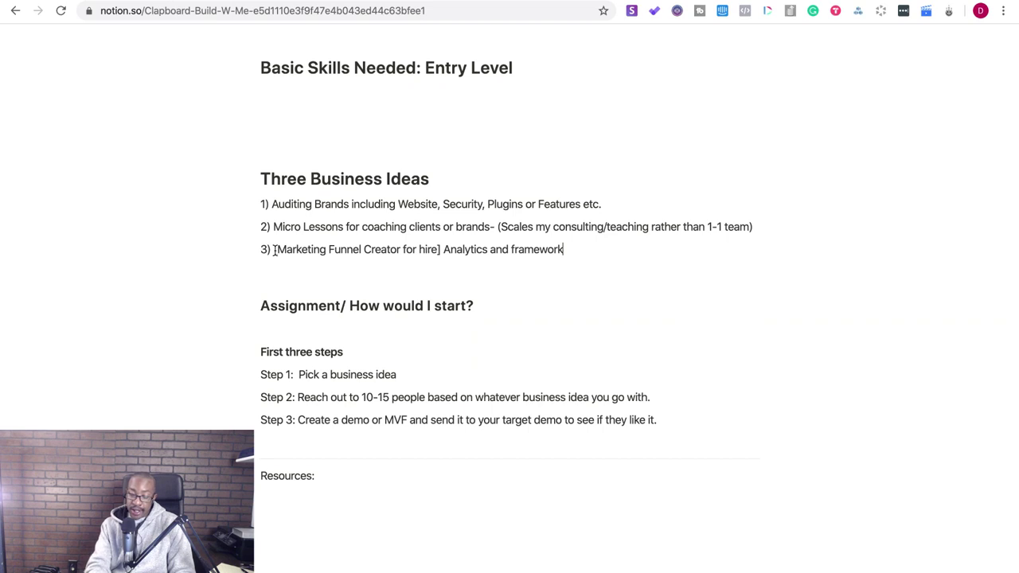
pyautogui.write('(create ')
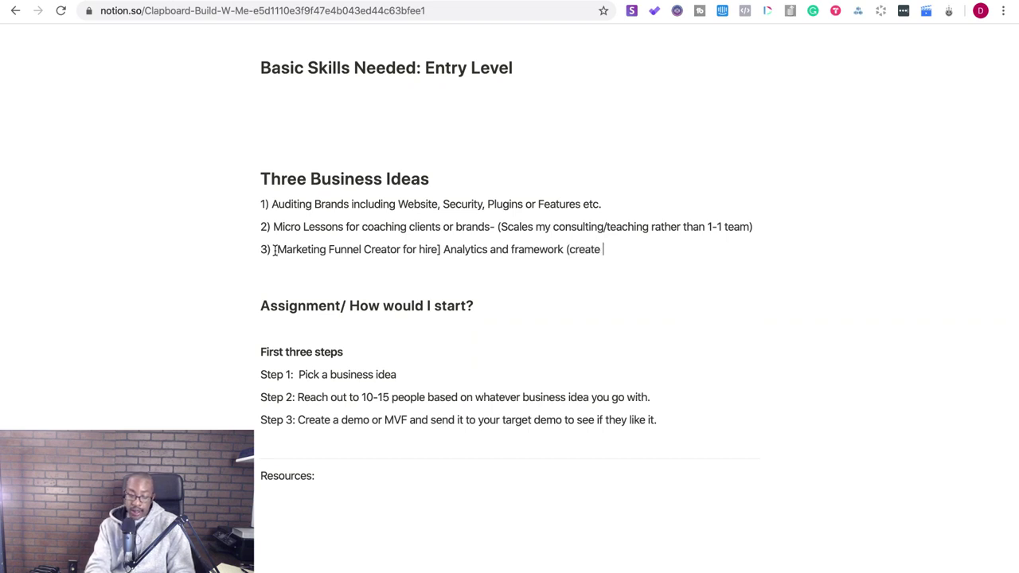
pyautogui.write('the library of content foro')
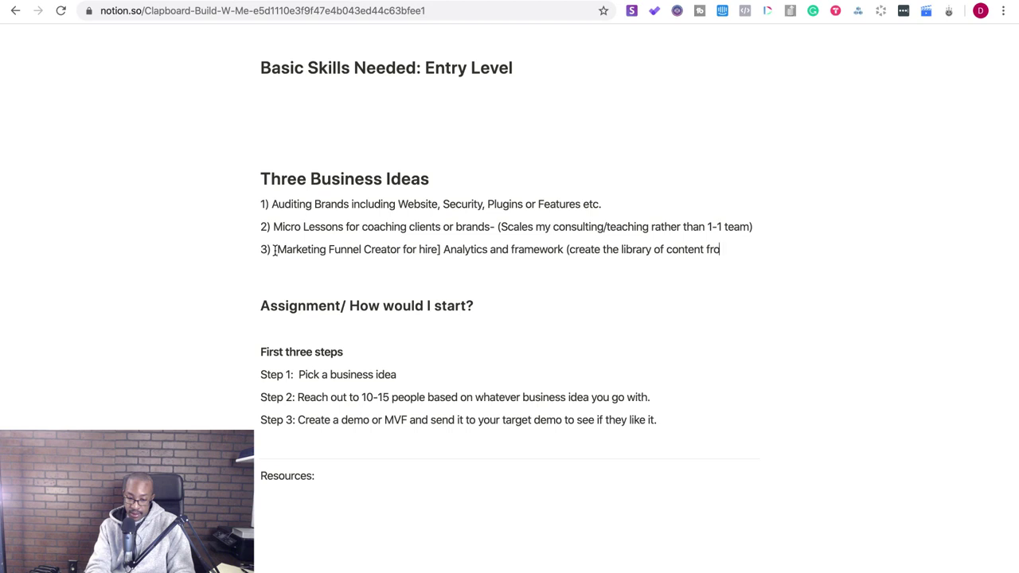
pyautogui.write('m brand ')
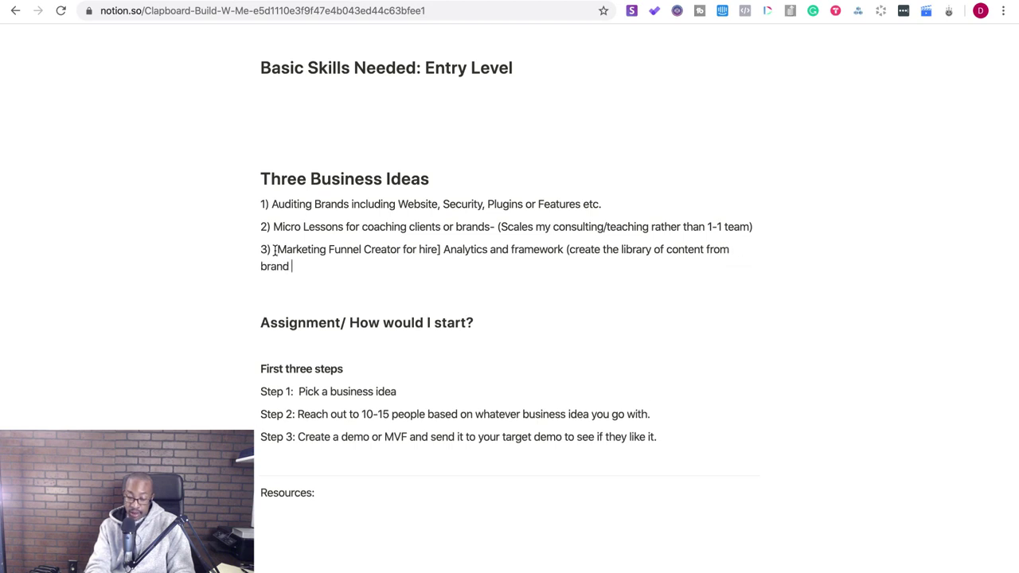
pyautogui.write('or influencer')
pyautogui.write(')')
pyautogui.write(' + exe')
pyautogui.write('cute funne')
pyautogui.write('l for')
pyautogui.press('BackSpace')
pyautogui.press('BackSpace')
pyautogui.press('BackSpace')
pyautogui.write('with highly personalized')
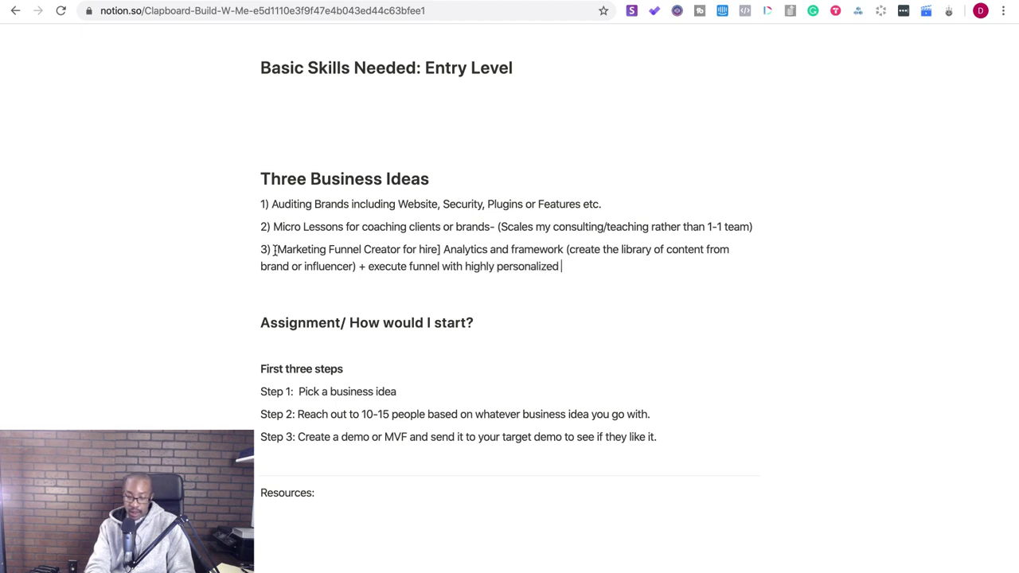
pyautogui.write(' content and the')
pyautogui.write('n ')
pyautogui.write('test')
pyautogui.write(' conversions an')
pyautogui.write('d behavi')
pyautogui.write('or d')
pyautogui.write('f audience.')
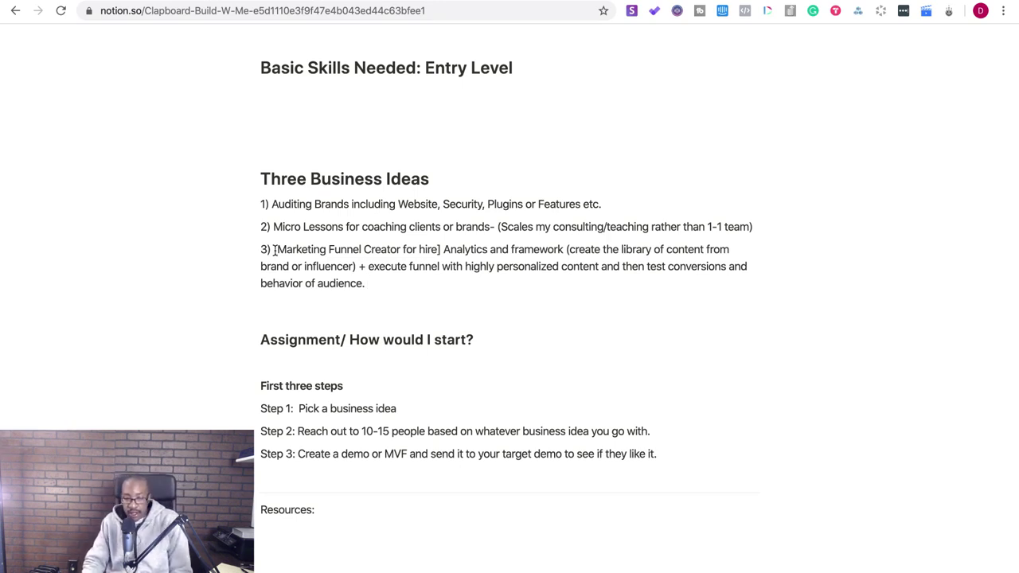
# - Extend idea 1 with '- offer security, website dev etc'
pyautogui.click(607, 204)
pyautogui.write('-')
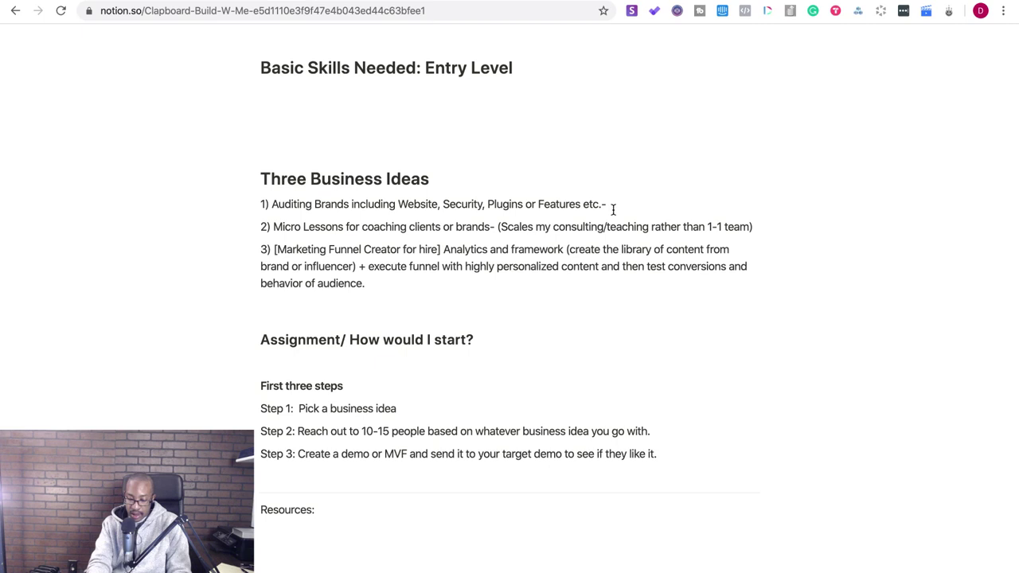
pyautogui.write(' offer')
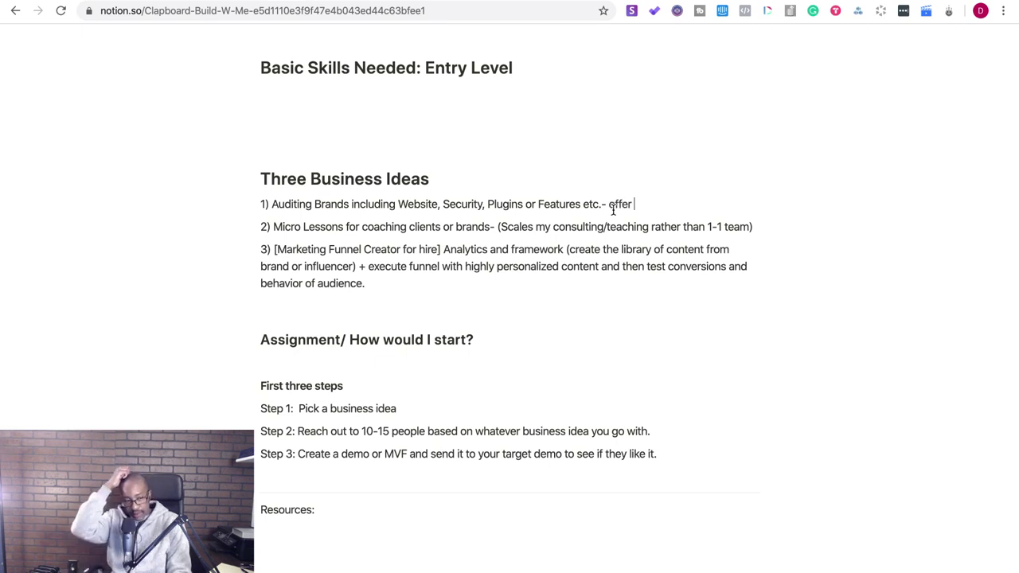
pyautogui.write(' secu')
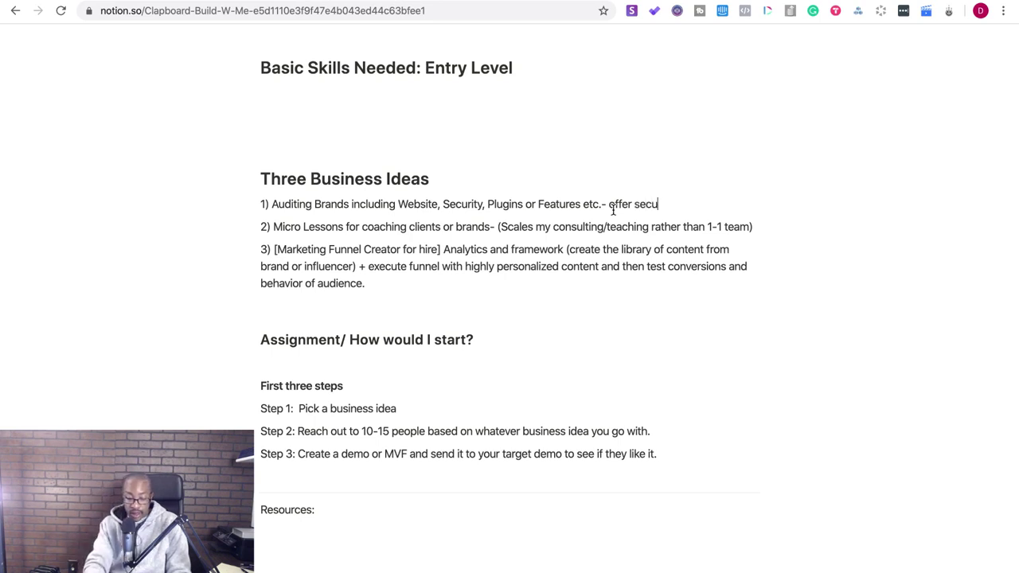
pyautogui.write('rity, websi')
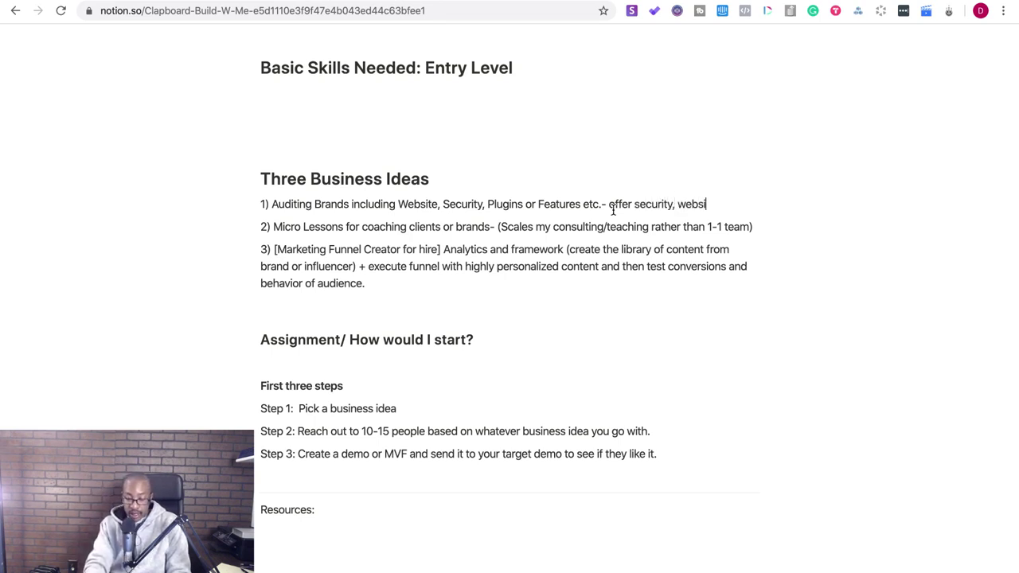
pyautogui.write('te dev,')
pyautogui.press('BackSpace')
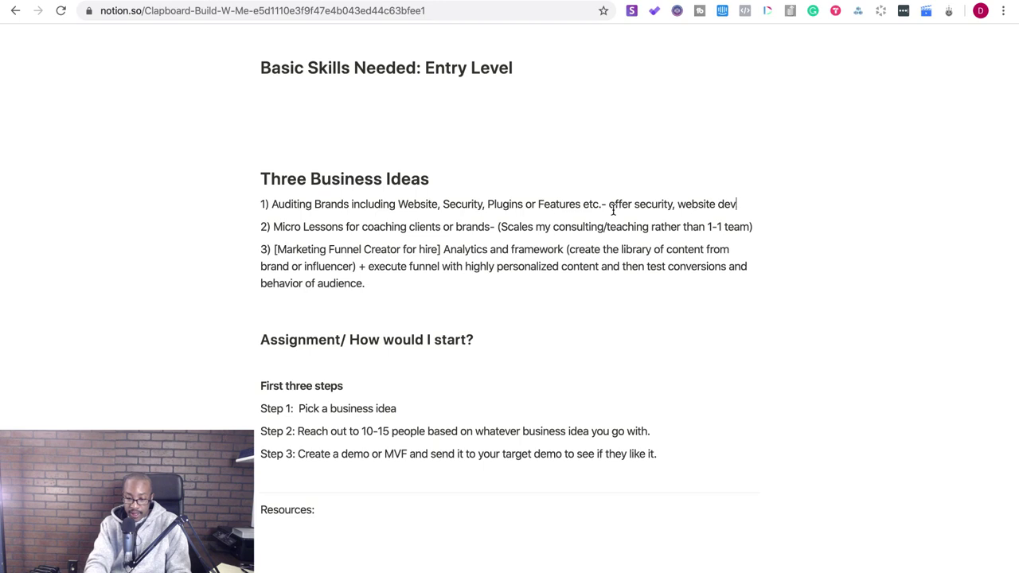
pyautogui.write('etc')
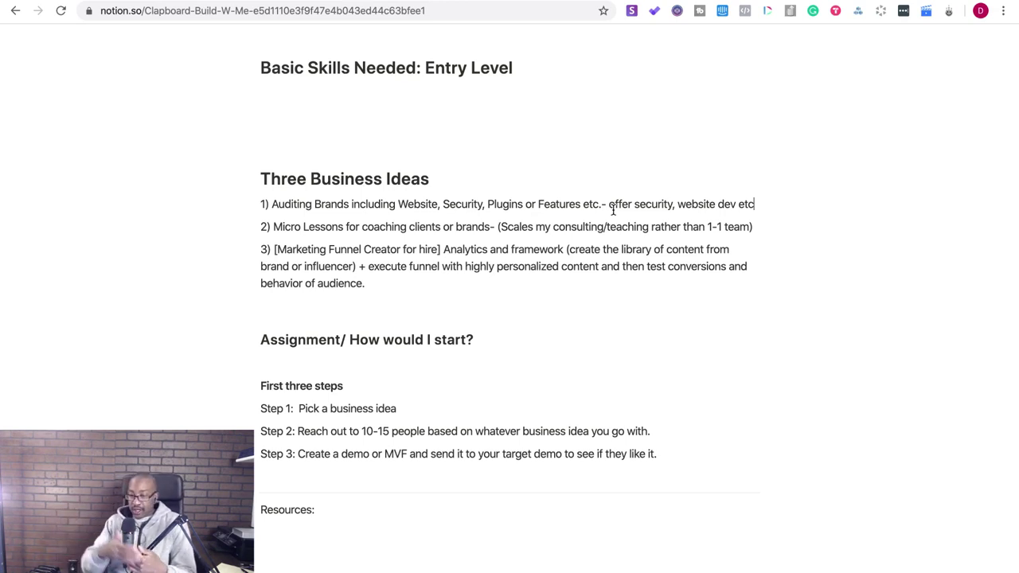
# - Change idea 2 to 'your consulting' and '1-1 work', then add the discovery-calls Alternative line
pyautogui.click(553, 229)
pyautogui.press('BackSpace')
pyautogui.press('BackSpace')
pyautogui.press('BackSpace')
pyautogui.press('BackSpace')
pyautogui.write('your')
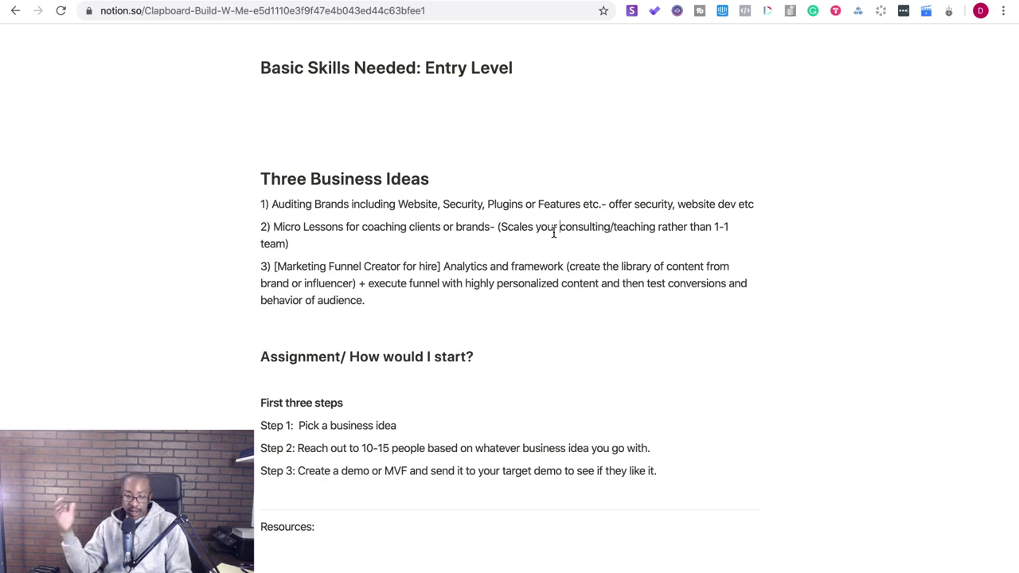
pyautogui.click(286, 243)
pyautogui.press('BackSpace')
pyautogui.press('BackSpace')
pyautogui.press('BackSpace')
pyautogui.press('BackSpace')
pyautogui.press('BackSpace')
pyautogui.write('work')
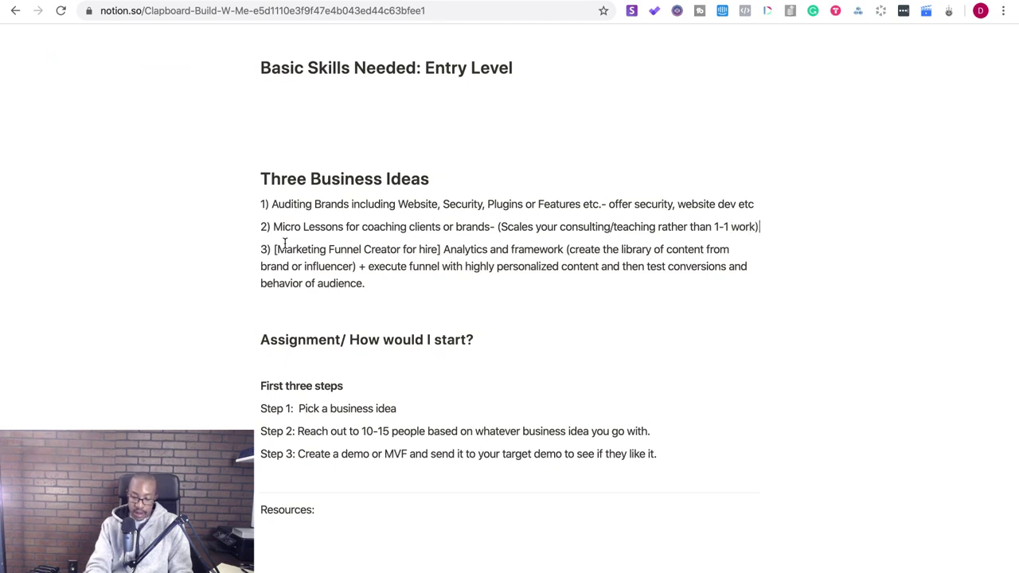
pyautogui.hotkey('shift', 'Return')
pyautogui.write('Alternative is showing your expertise instead of dis')
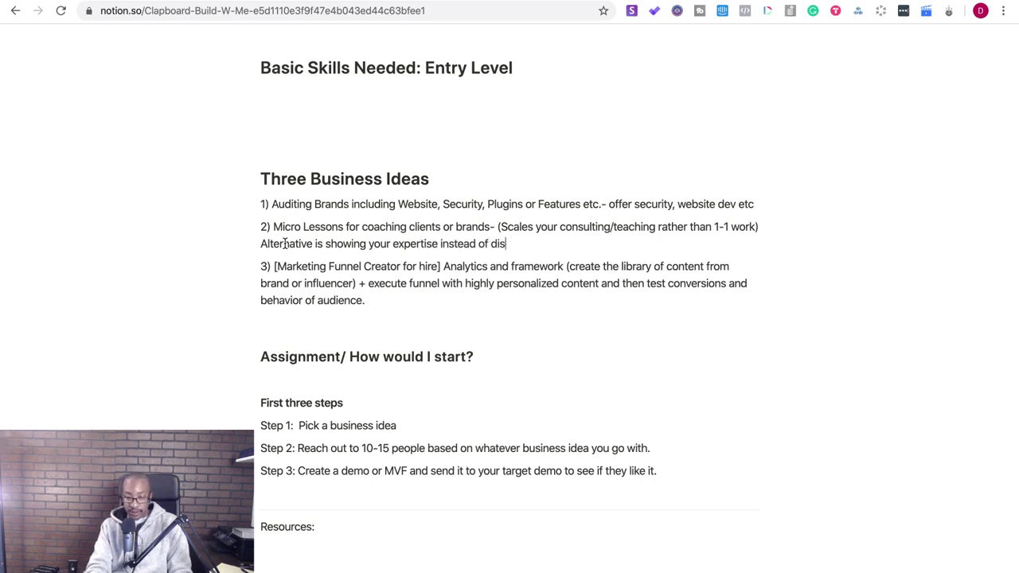
pyautogui.write('cover')
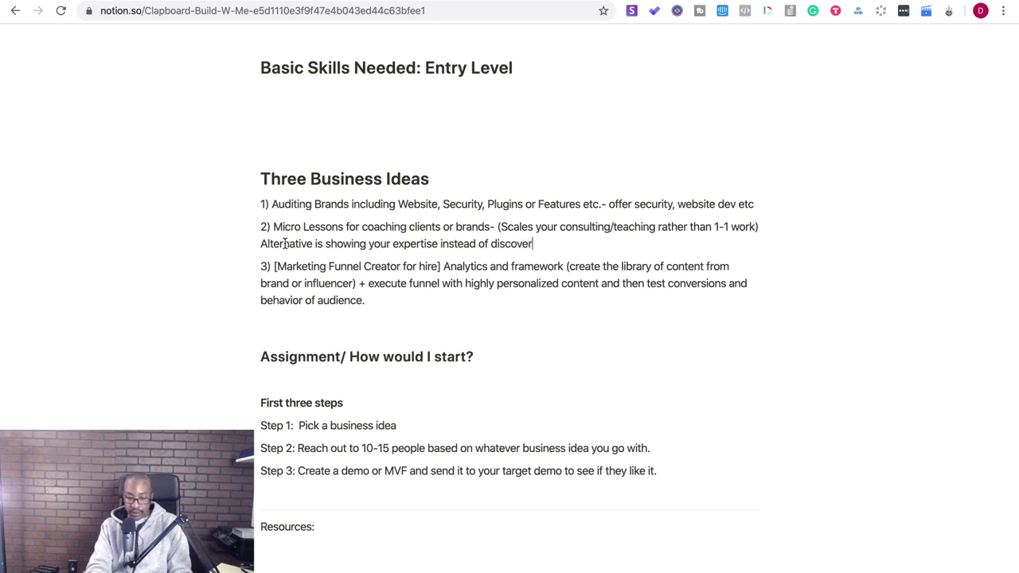
pyautogui.write('y calls.')
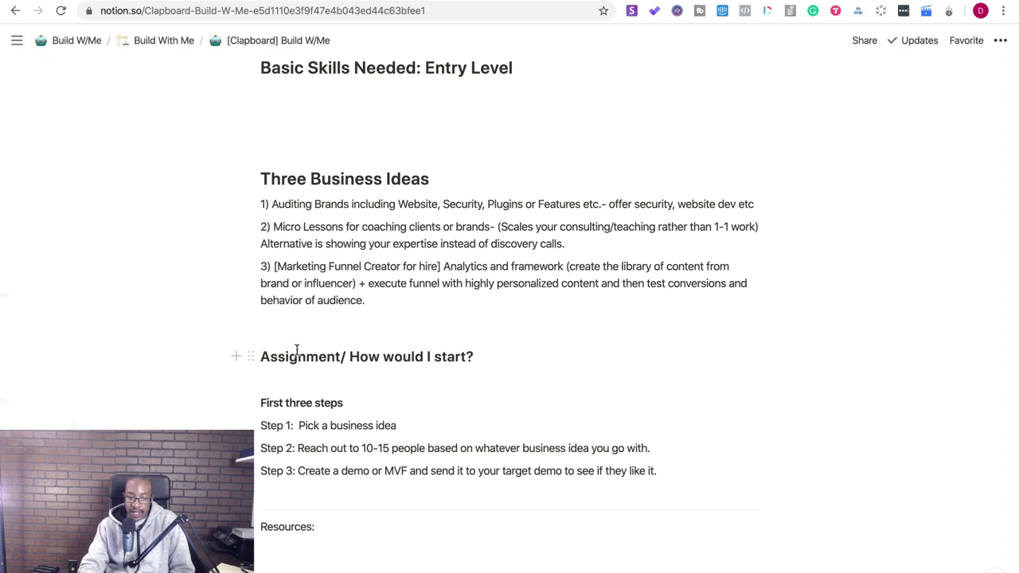
# - Remove blank lines after idea 3 and under Assignment, and accept 'the audience' fix
pyautogui.click(283, 323)
pyautogui.press('BackSpace')
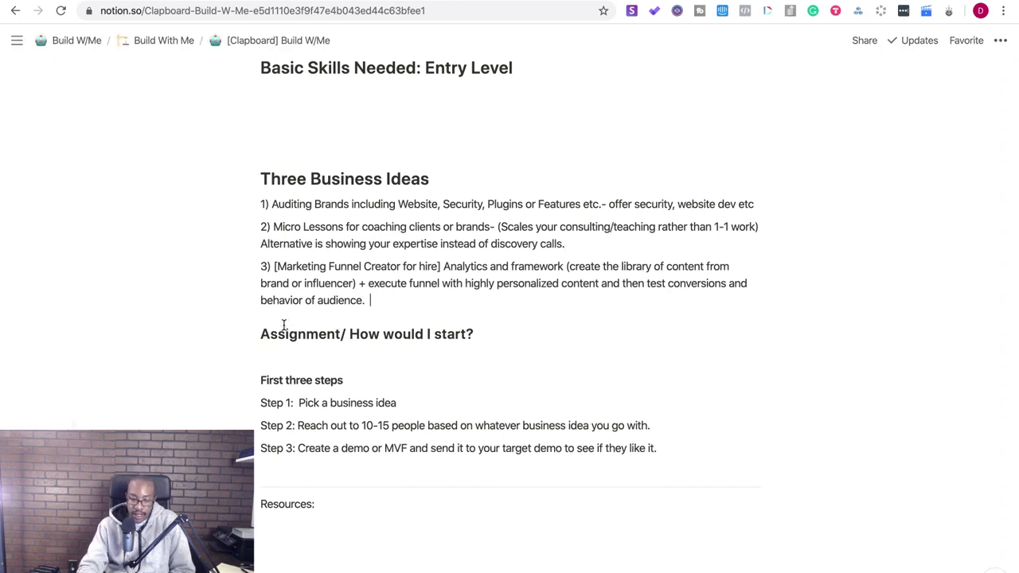
pyautogui.click(277, 360)
pyautogui.press('BackSpace')
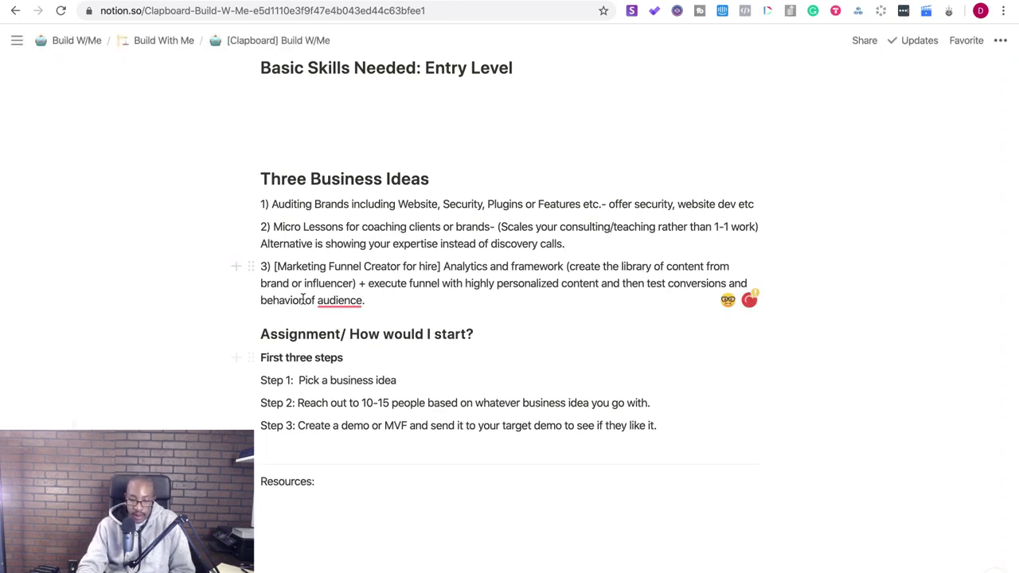
pyautogui.moveTo(338, 305)
pyautogui.click(337, 329)
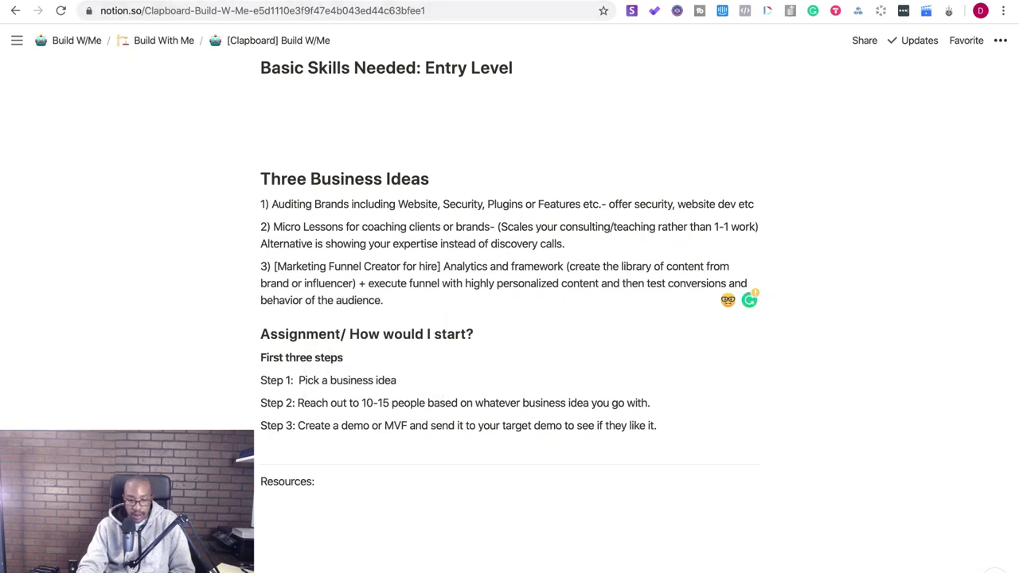
# - Delete the empty block under Who this is for and split Entry Level and Freelancers onto own lines
pyautogui.scroll(10, 396, 211)
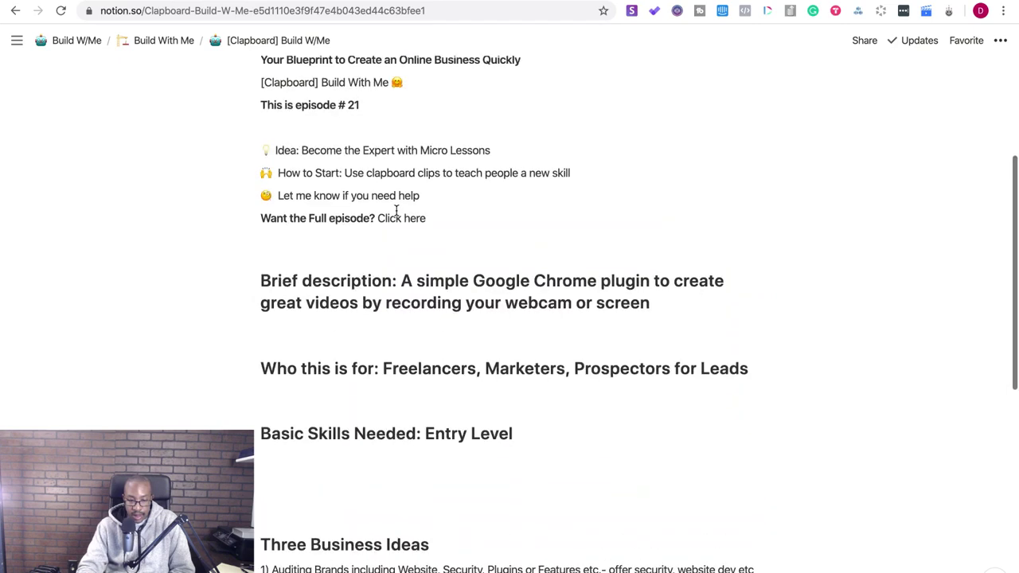
pyautogui.scroll(-2, 395, 211)
pyautogui.click(342, 412)
pyautogui.press('BackSpace')
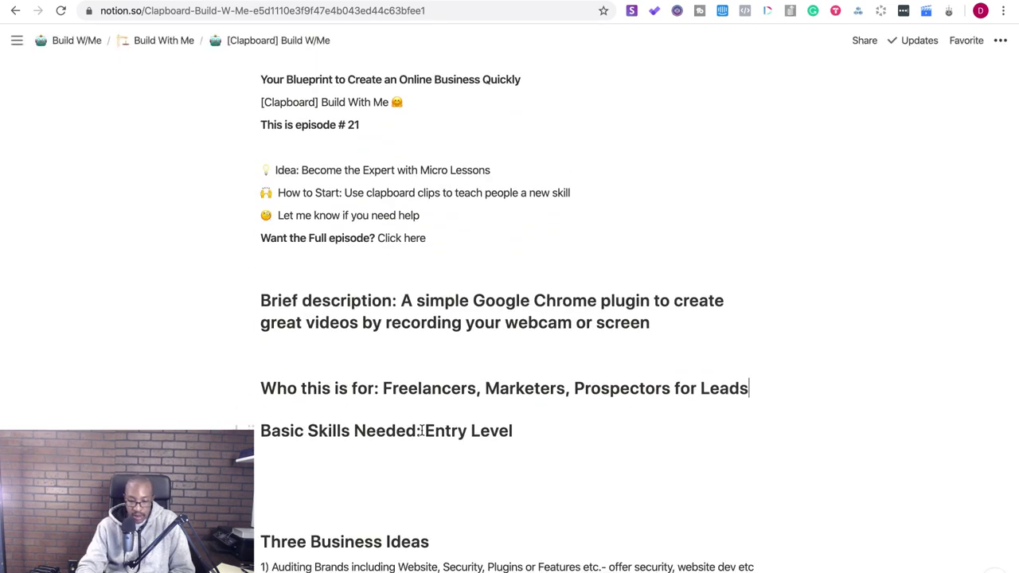
pyautogui.press('Return')
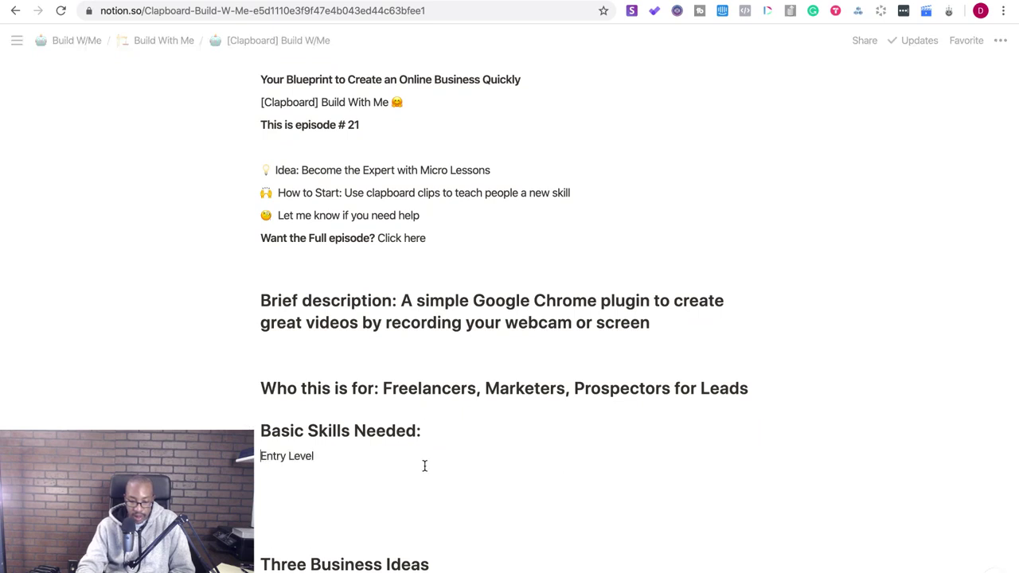
pyautogui.click(384, 387)
pyautogui.press('Return')
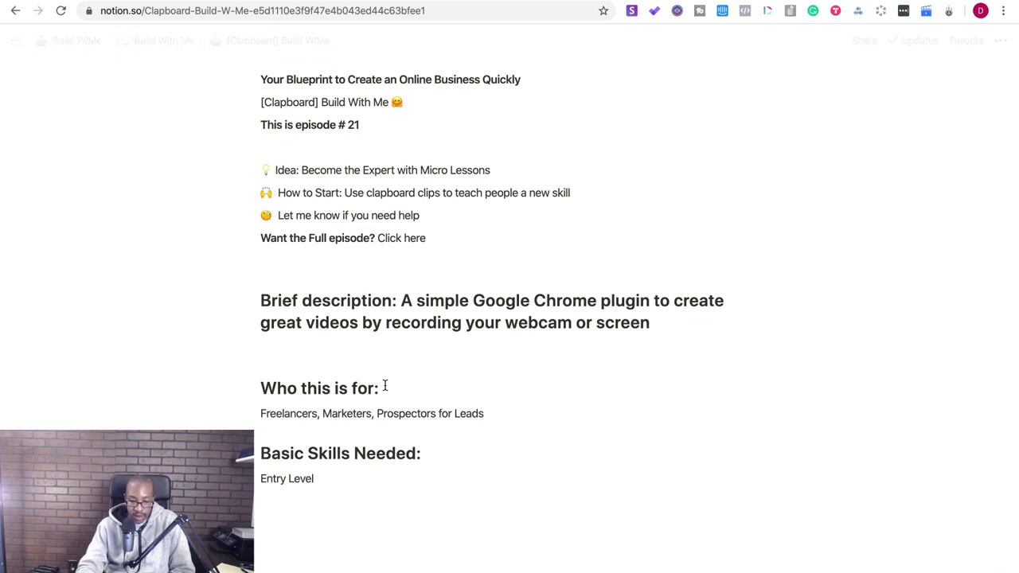
# - Move the Chrome plugin description below 'Brief description:' and delete the leftover empty line
pyautogui.scroll(1, 411, 398)
pyautogui.click(327, 390)
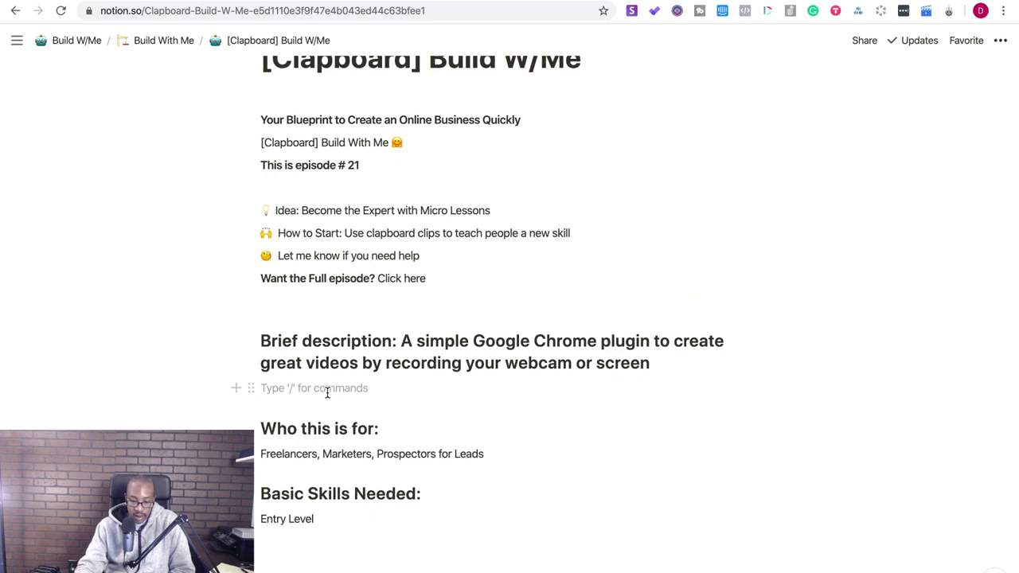
pyautogui.click(400, 341)
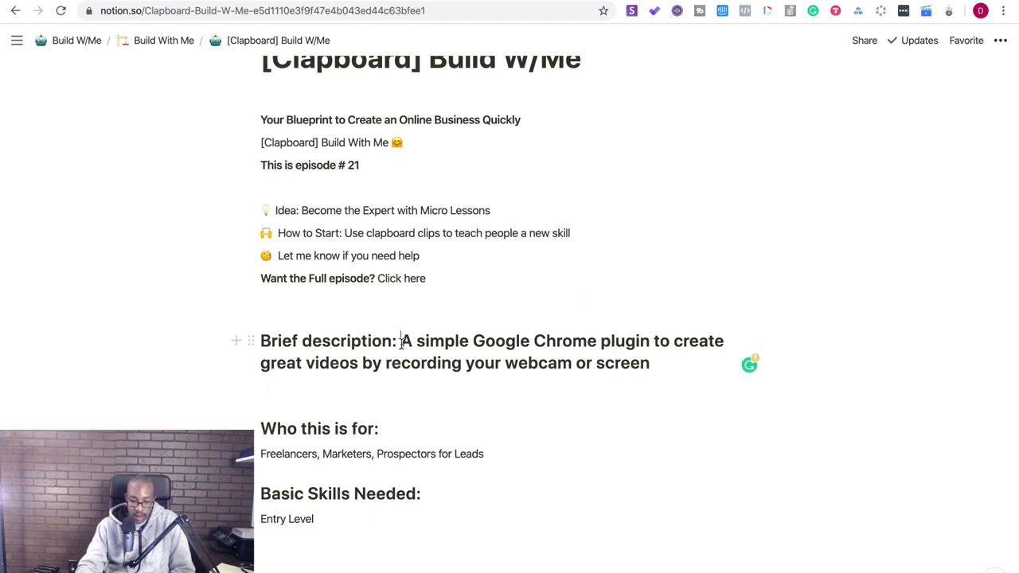
pyautogui.press('Return')
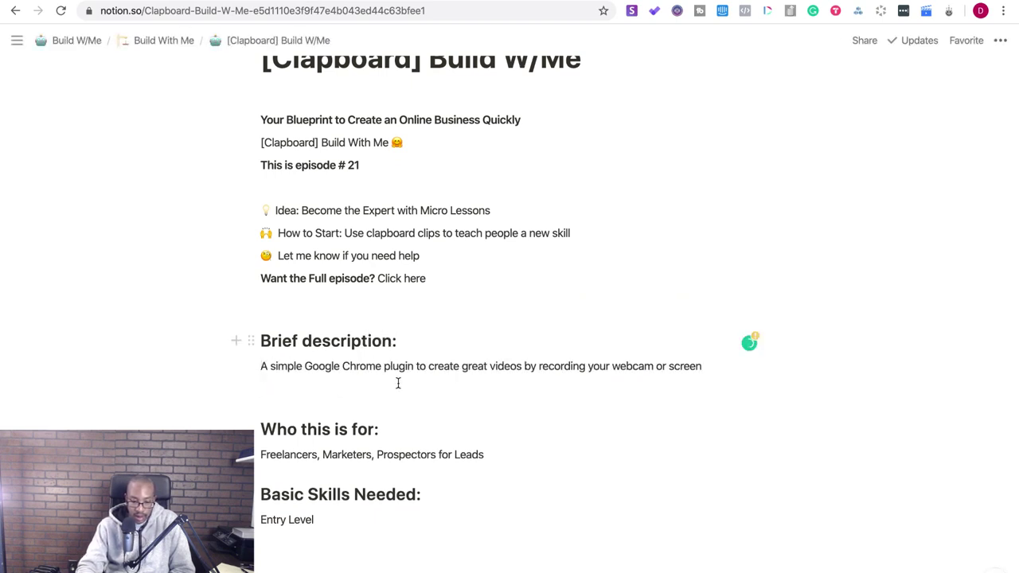
pyautogui.click(303, 405)
pyautogui.press('BackSpace')
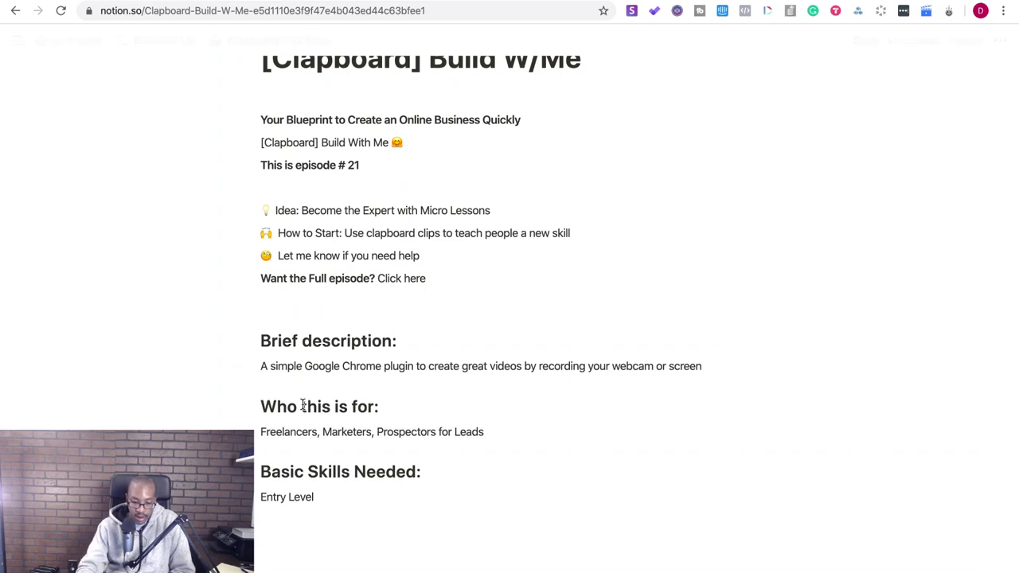
pyautogui.scroll(4, 302, 451)
pyautogui.scroll(-10, 300, 392)
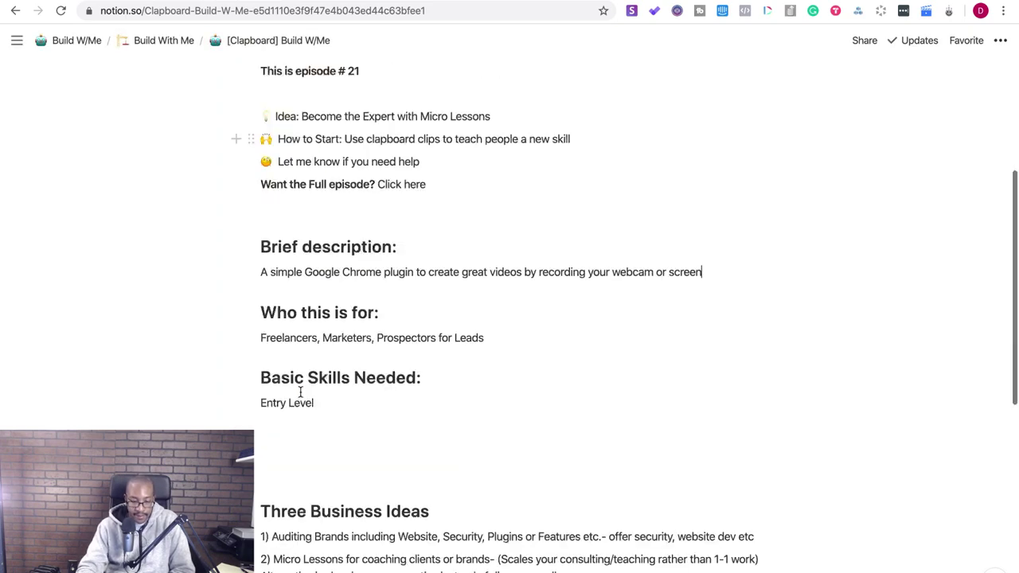
pyautogui.scroll(-6, 300, 364)
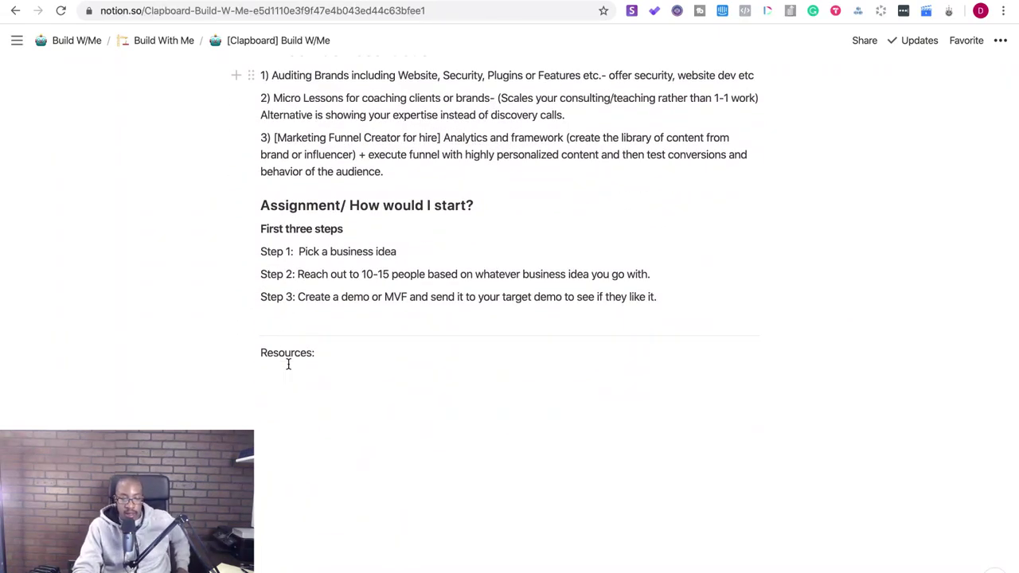
# - Load appsumo.com in a new Chrome tab and exit full screen
pyautogui.scroll(15, 288, 363)
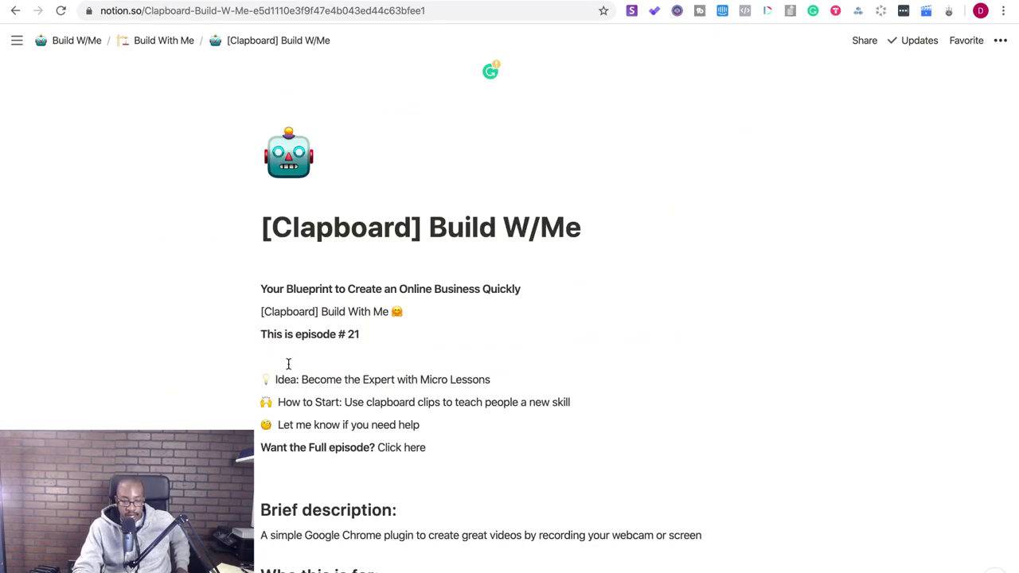
pyautogui.scroll(-15, 288, 364)
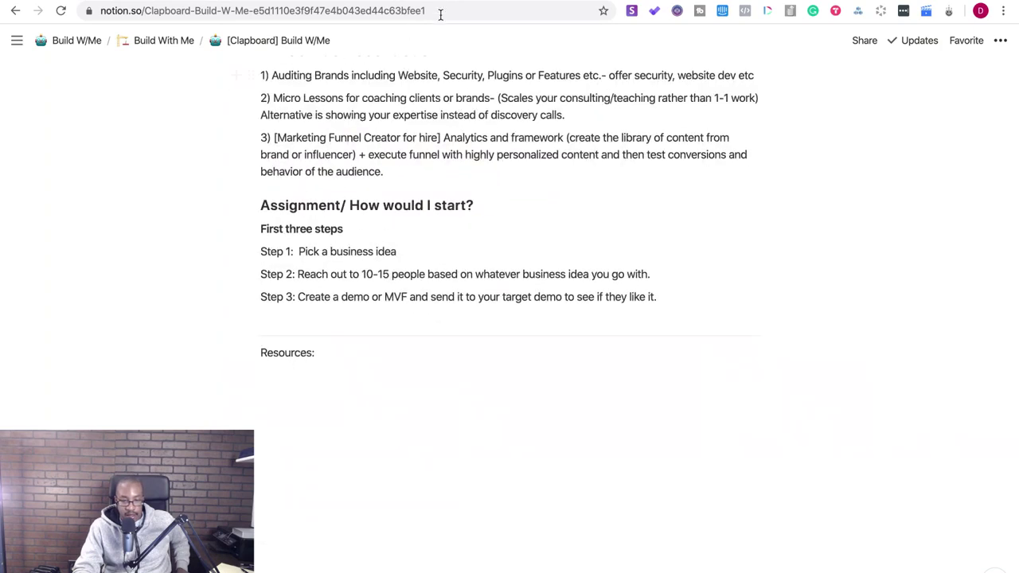
pyautogui.hotkey('ctrl', 't')
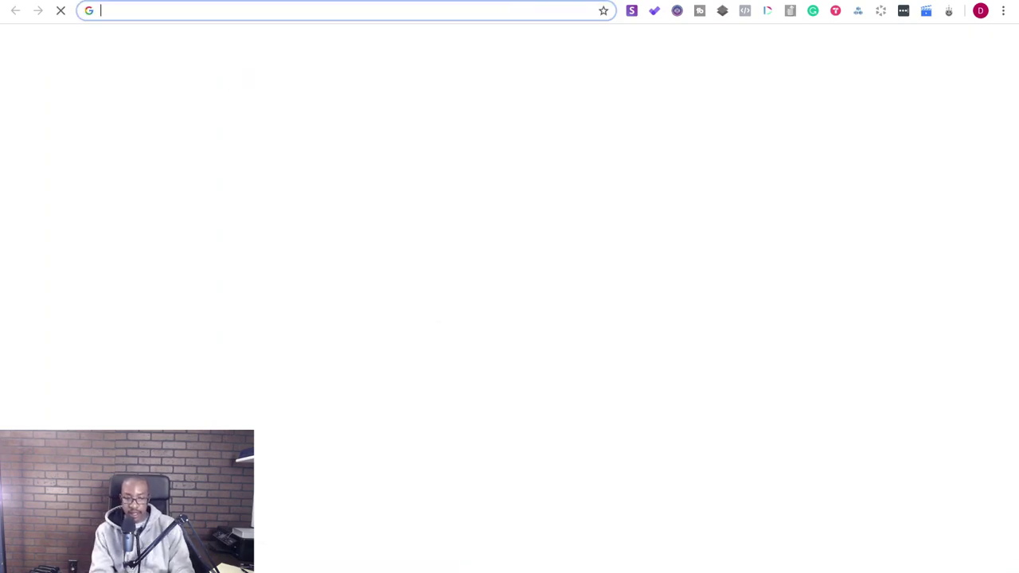
pyautogui.write('apps')
pyautogui.press('Return')
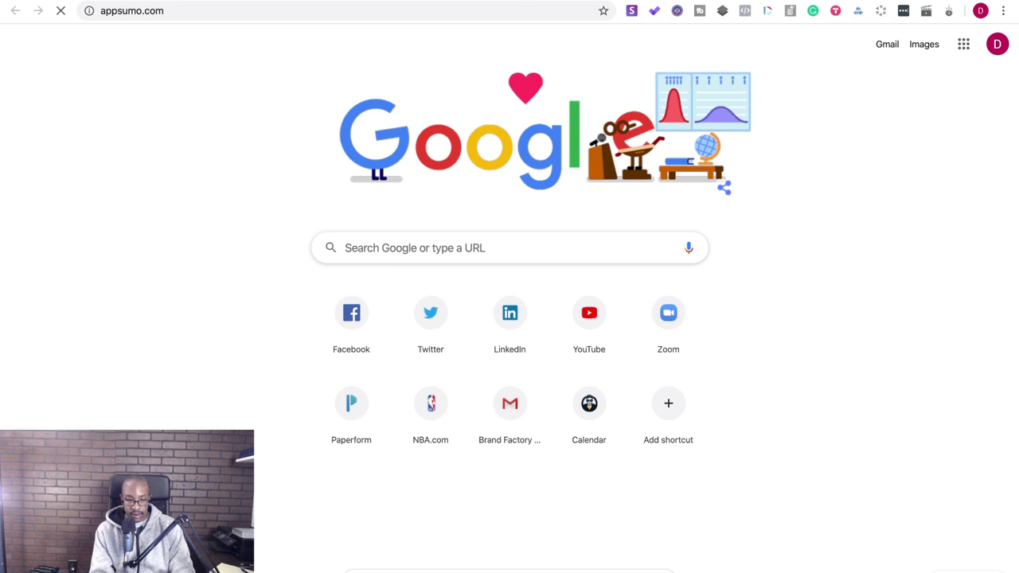
pyautogui.press('super+ctrl+f')
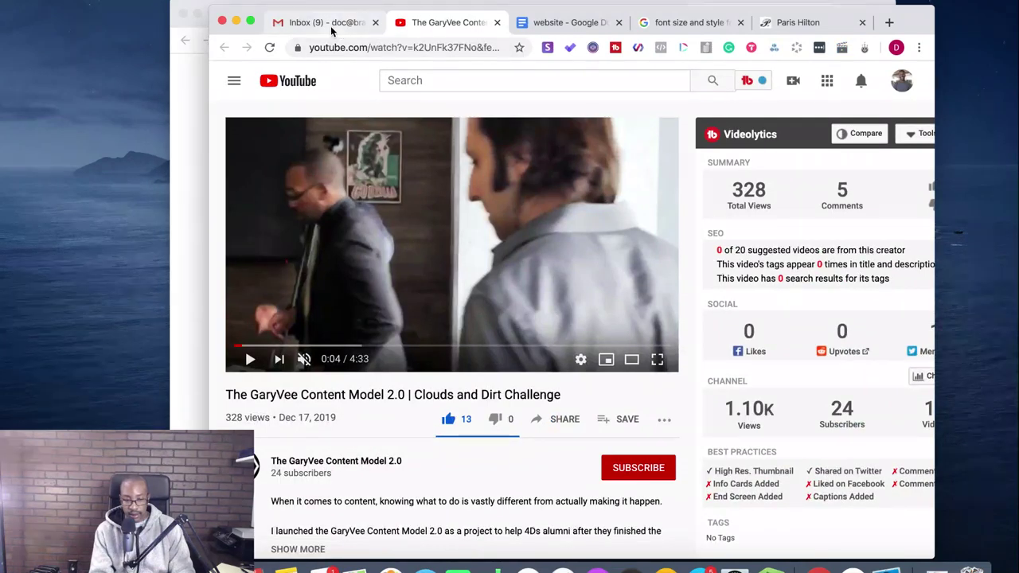
# - Read the bounced Shopify page correction email in Gmail, then show the Sent mail list
pyautogui.click(333, 30)
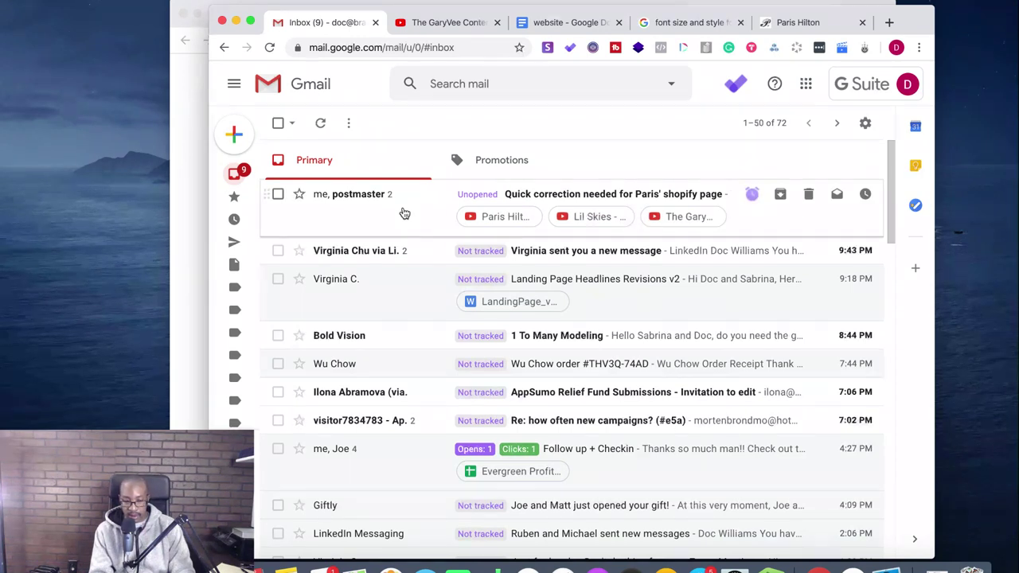
pyautogui.click(404, 214)
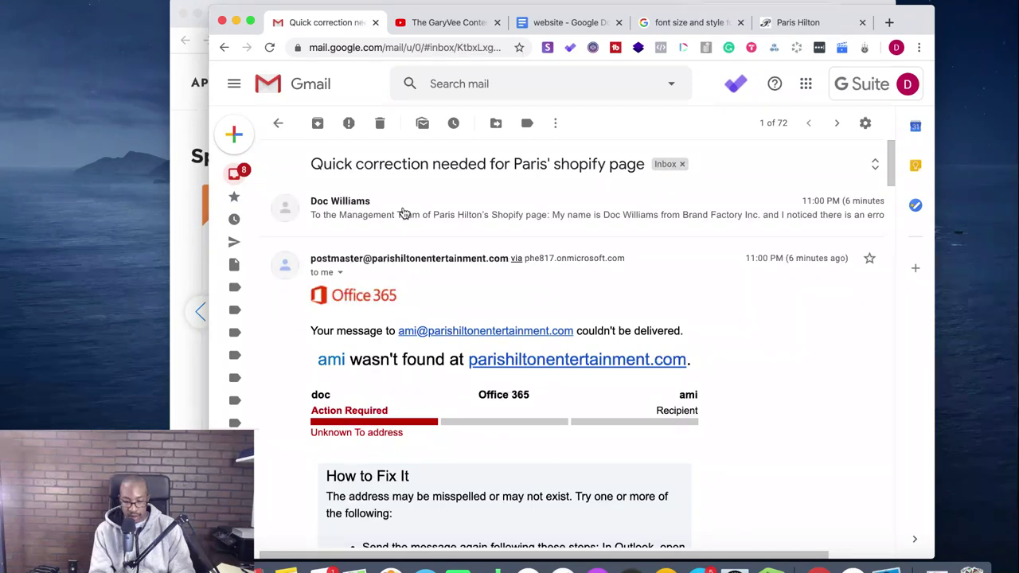
pyautogui.scroll(-2, 443, 288)
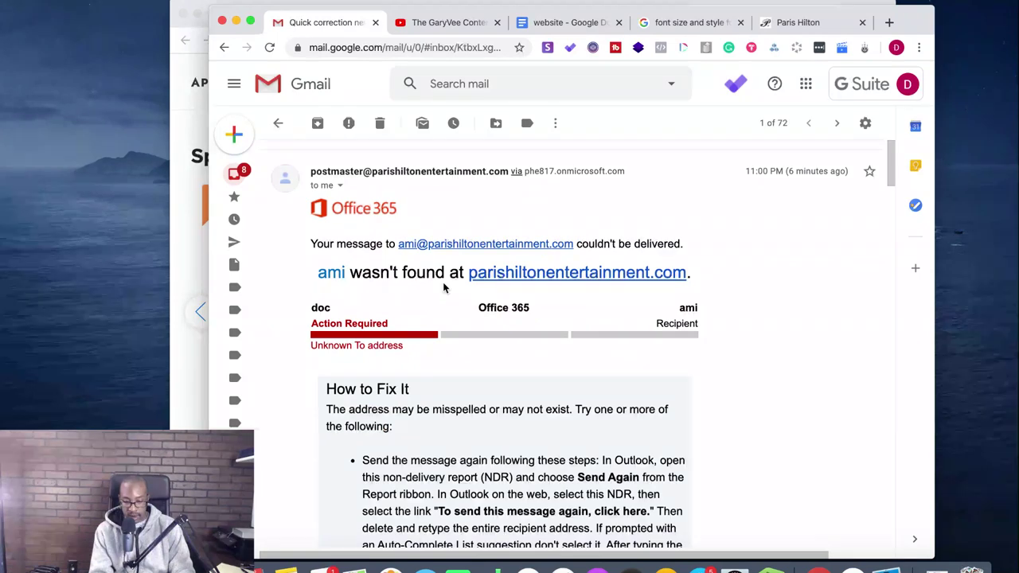
pyautogui.scroll(-1, 444, 288)
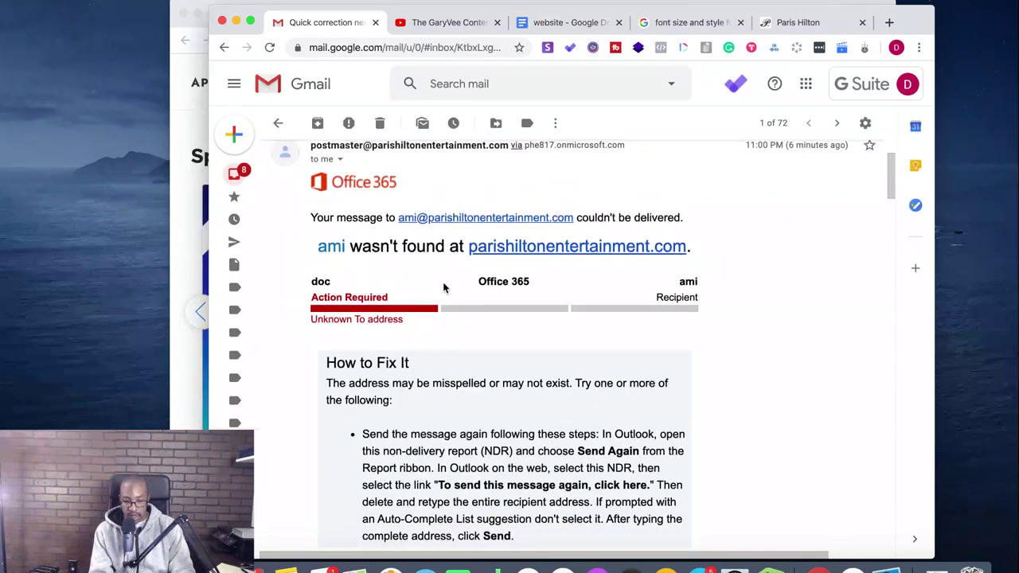
pyautogui.scroll(3, 443, 288)
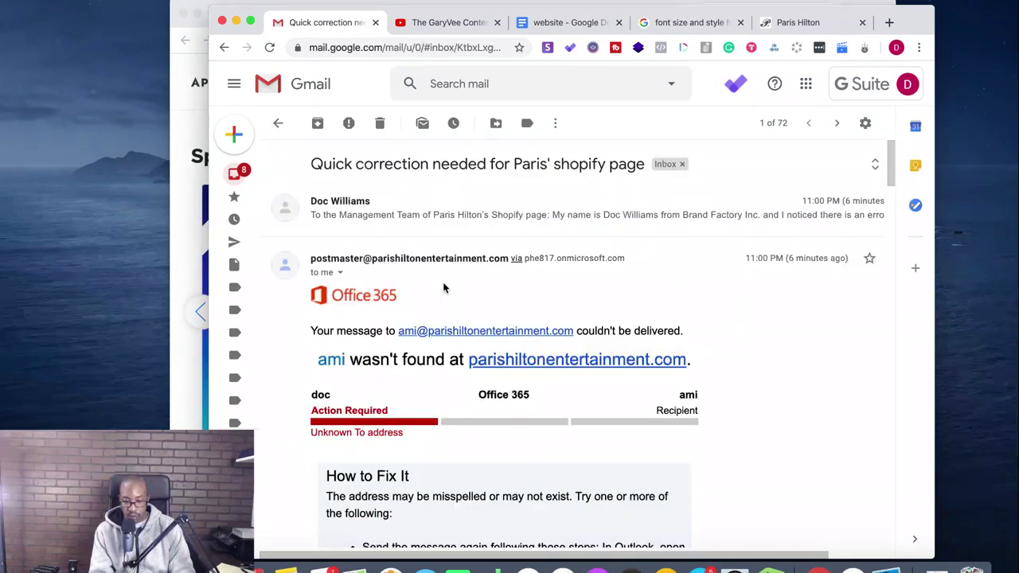
pyautogui.scroll(-2, 444, 288)
pyautogui.scroll(-20, 443, 287)
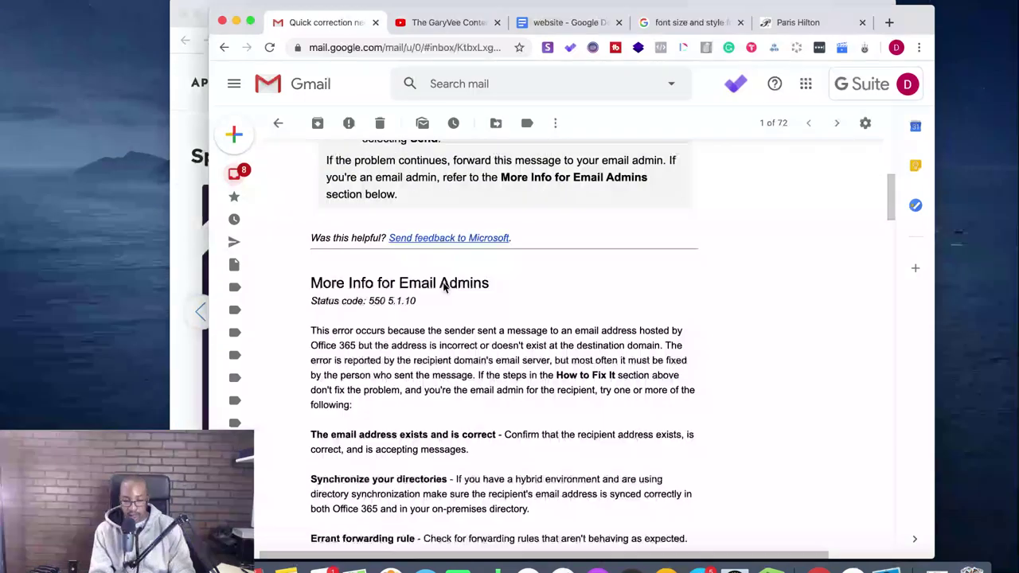
pyautogui.scroll(-2, 444, 283)
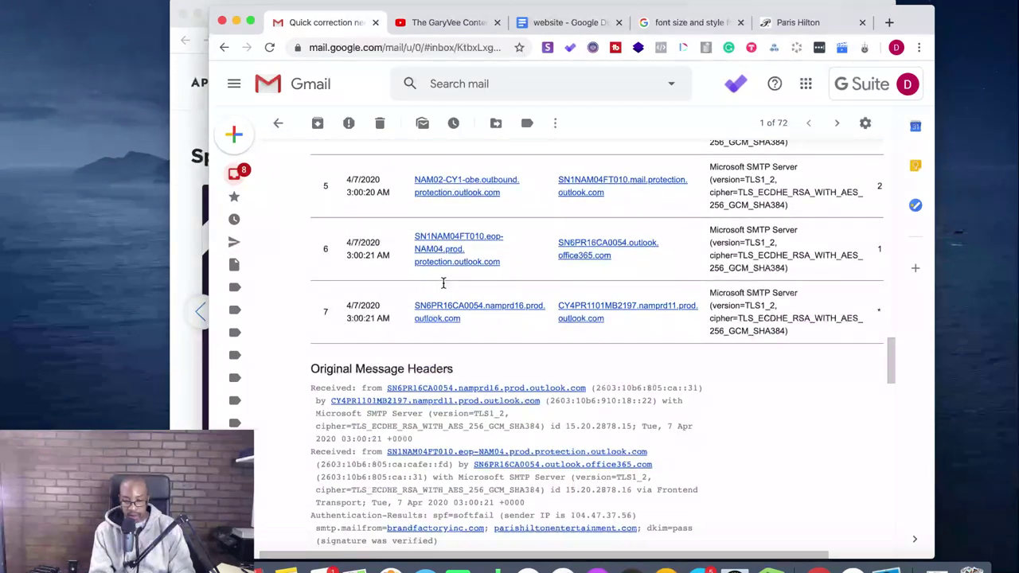
pyautogui.scroll(20, 444, 288)
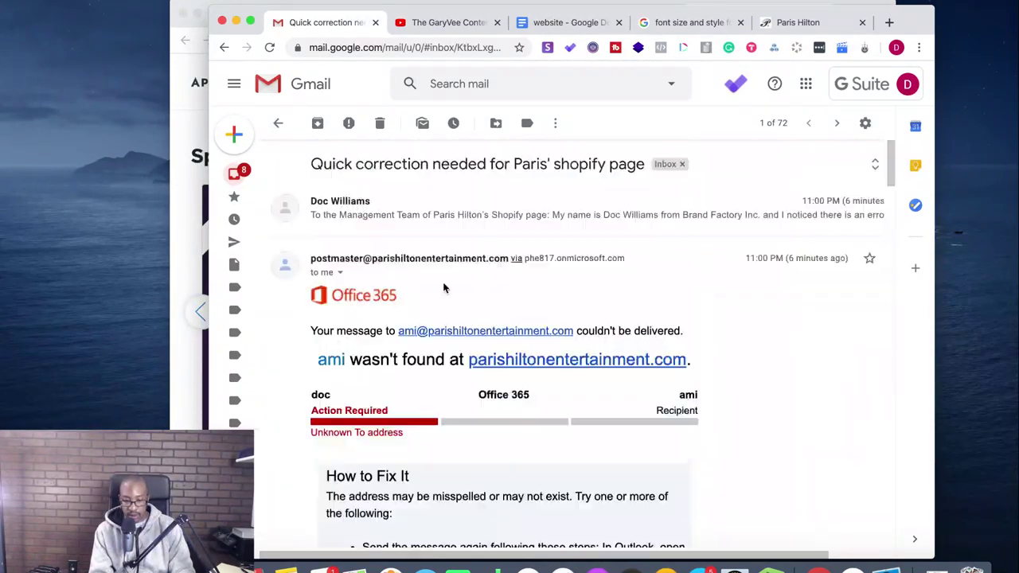
pyautogui.click(238, 243)
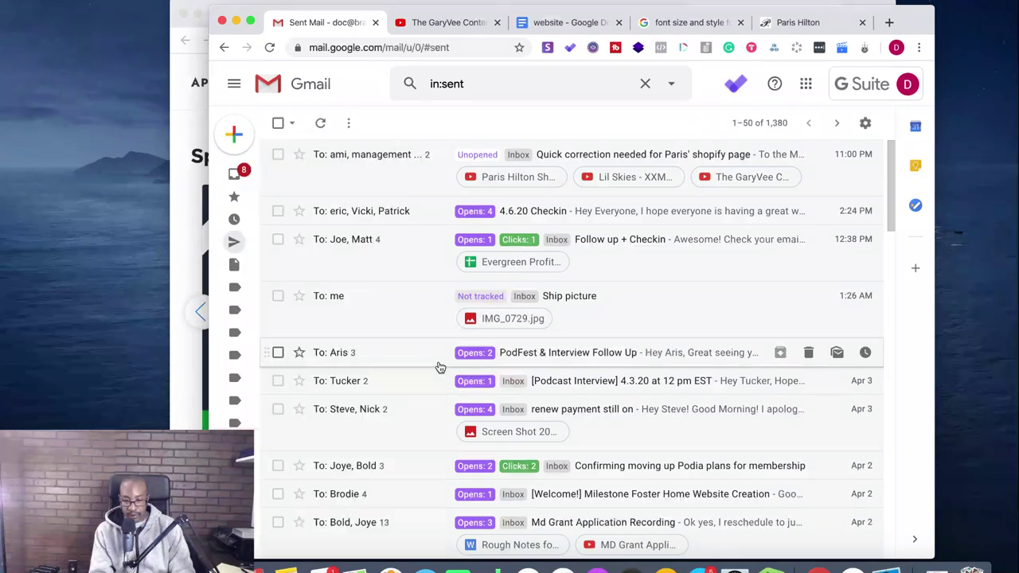
# - Search AppSumo for 'clap' and open the Clapboard offer page
pyautogui.click(236, 22)
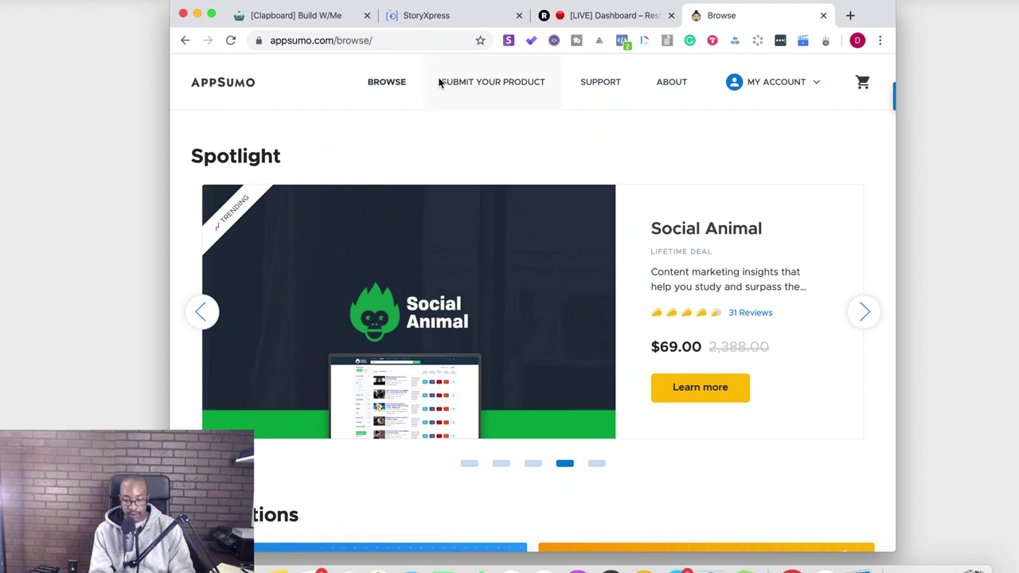
pyautogui.scroll(-15, 501, 292)
pyautogui.scroll(-7, 501, 294)
pyautogui.scroll(8, 501, 295)
pyautogui.scroll(15, 502, 295)
pyautogui.scroll(-8, 501, 295)
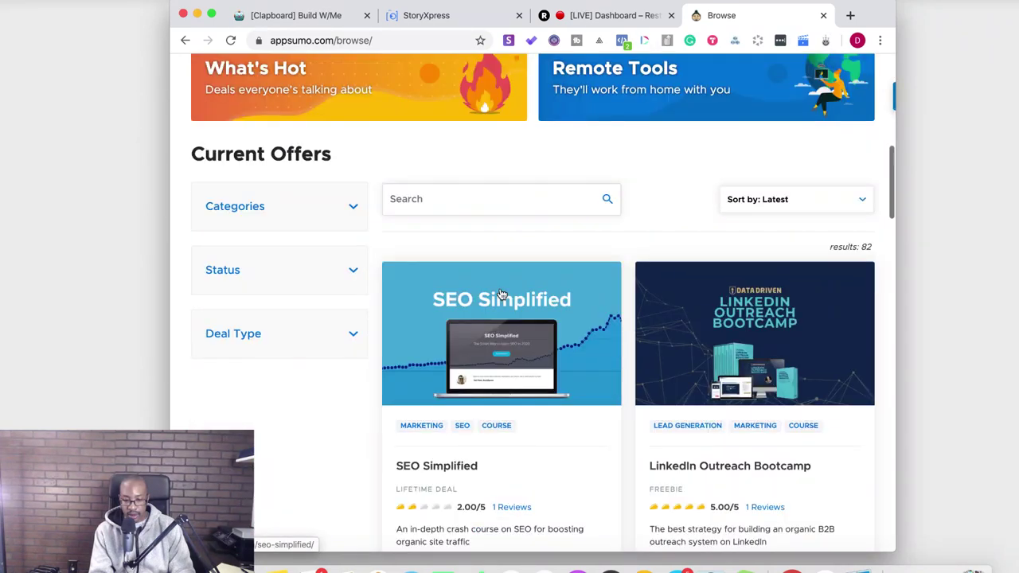
pyautogui.click(511, 198)
pyautogui.write('c')
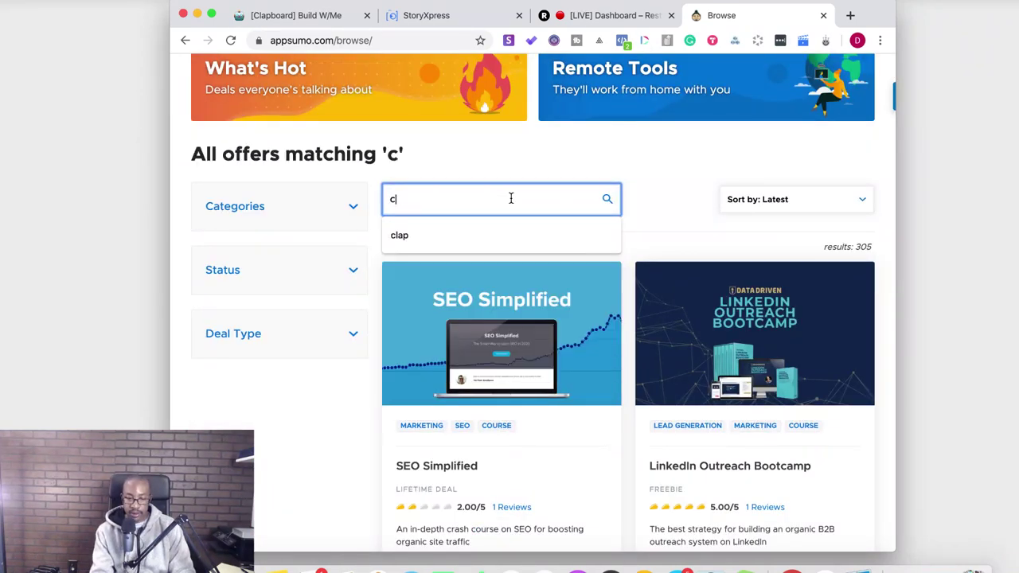
pyautogui.write('lap')
pyautogui.click(407, 335)
# - Copy the Clapboard page URL and add an empty line under Resources: in Notion
pyautogui.click(412, 40)
pyautogui.press('super+c')
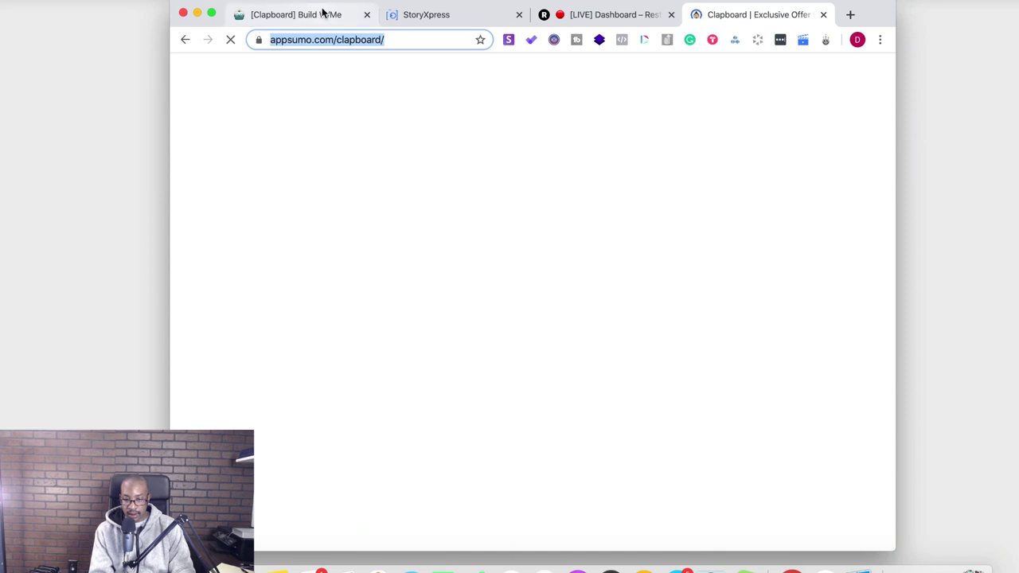
pyautogui.click(323, 11)
pyautogui.click(418, 389)
pyautogui.press('Return')
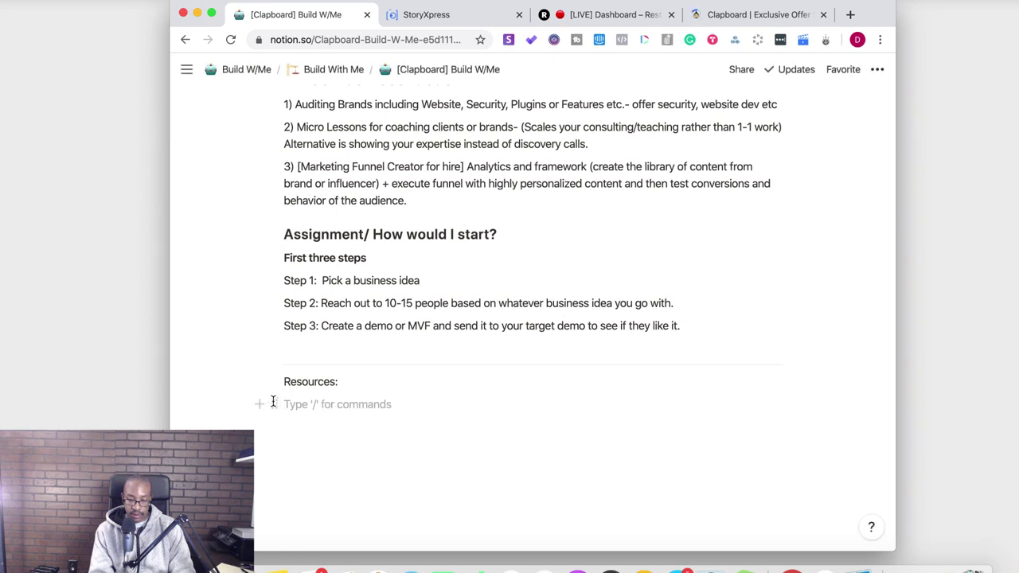
# - Turn the empty line into a web bookmark for appsumo.com/clapboard/, with an empty line below it
pyautogui.click(260, 405)
pyautogui.scroll(-6, 353, 346)
pyautogui.scroll(-8, 355, 352)
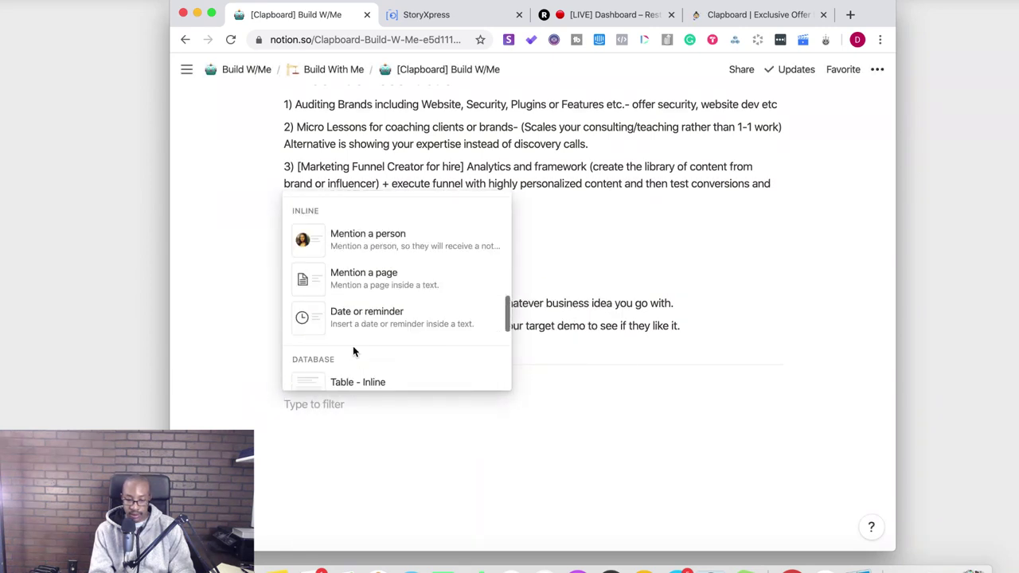
pyautogui.scroll(-10, 354, 352)
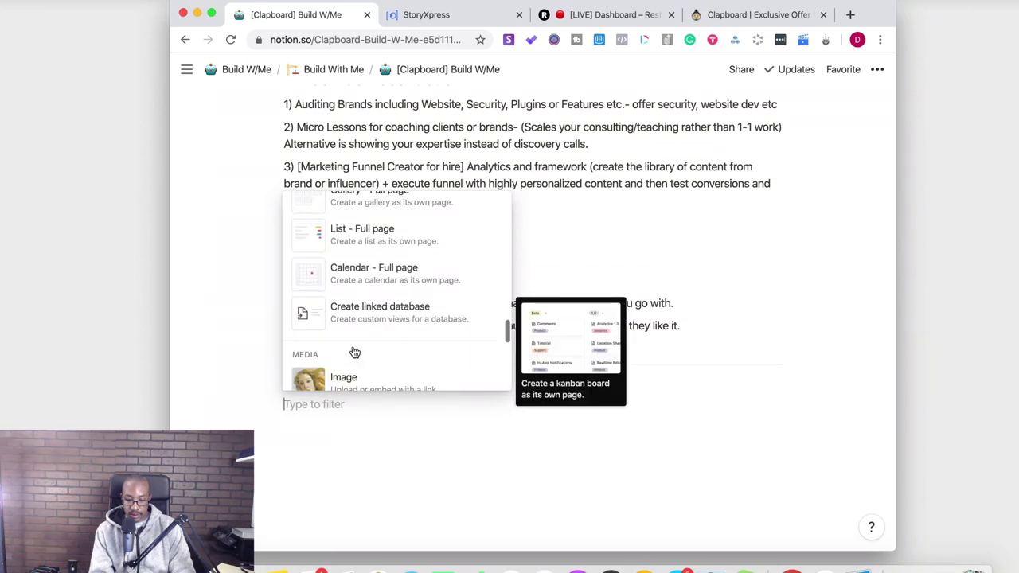
pyautogui.scroll(-1, 355, 352)
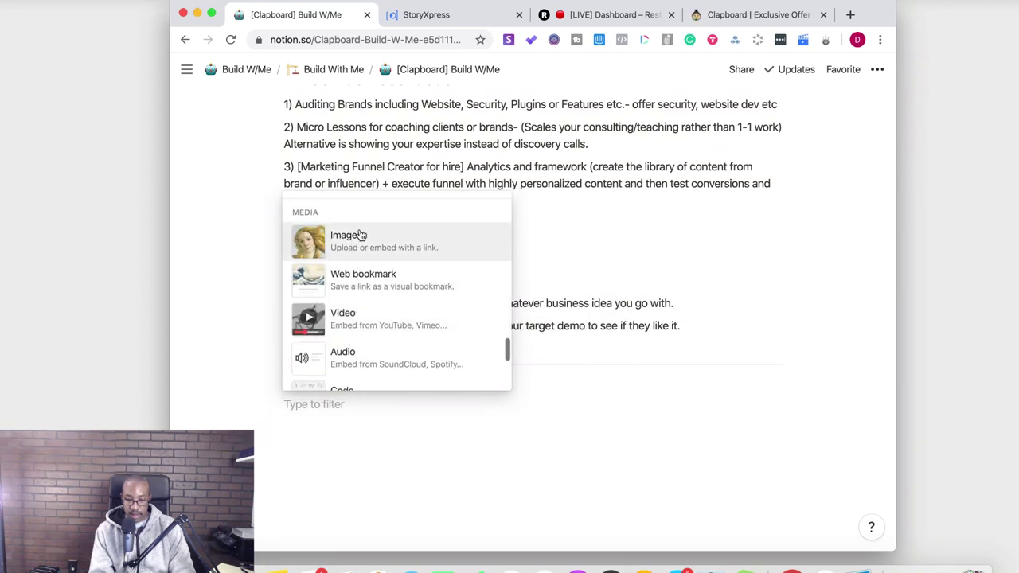
pyautogui.click(391, 293)
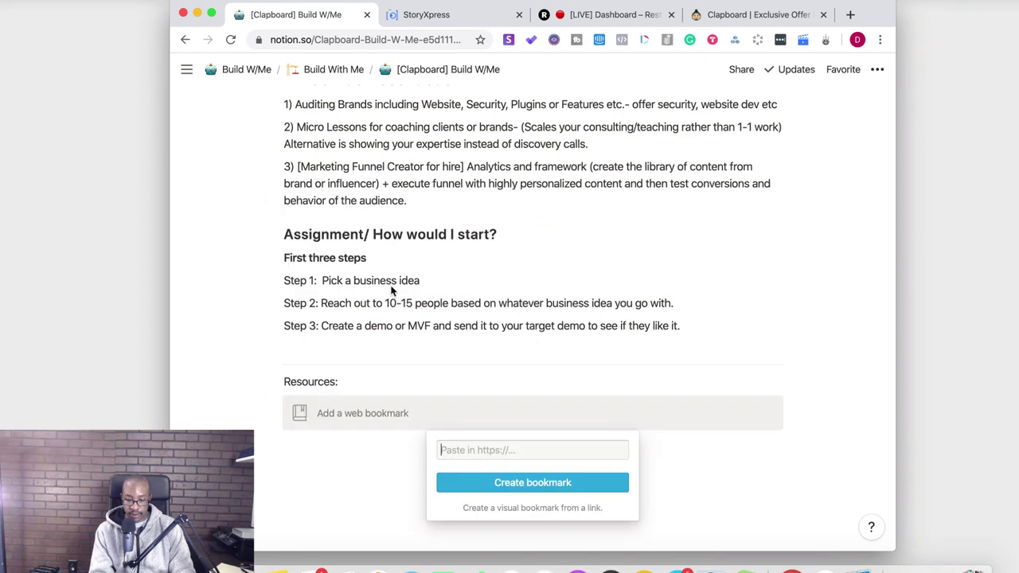
pyautogui.press('super+v')
pyautogui.click(523, 484)
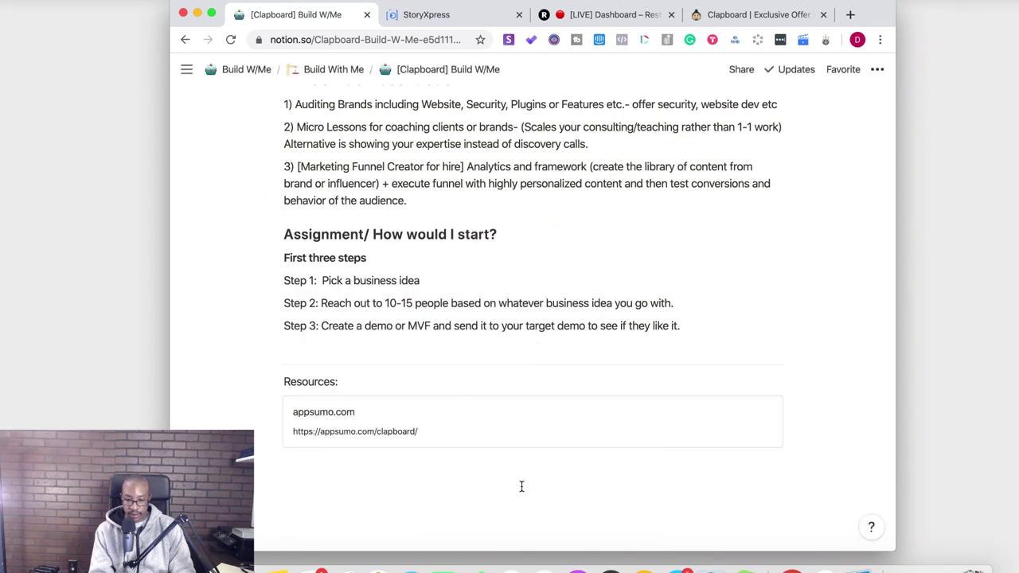
pyautogui.click(483, 519)
pyautogui.scroll(1, 483, 518)
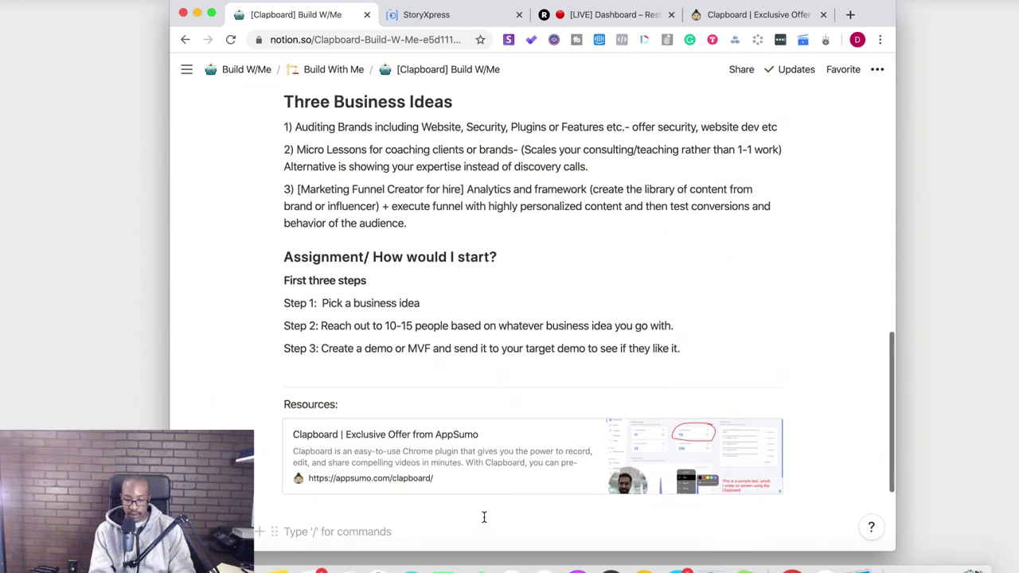
pyautogui.scroll(10, 484, 517)
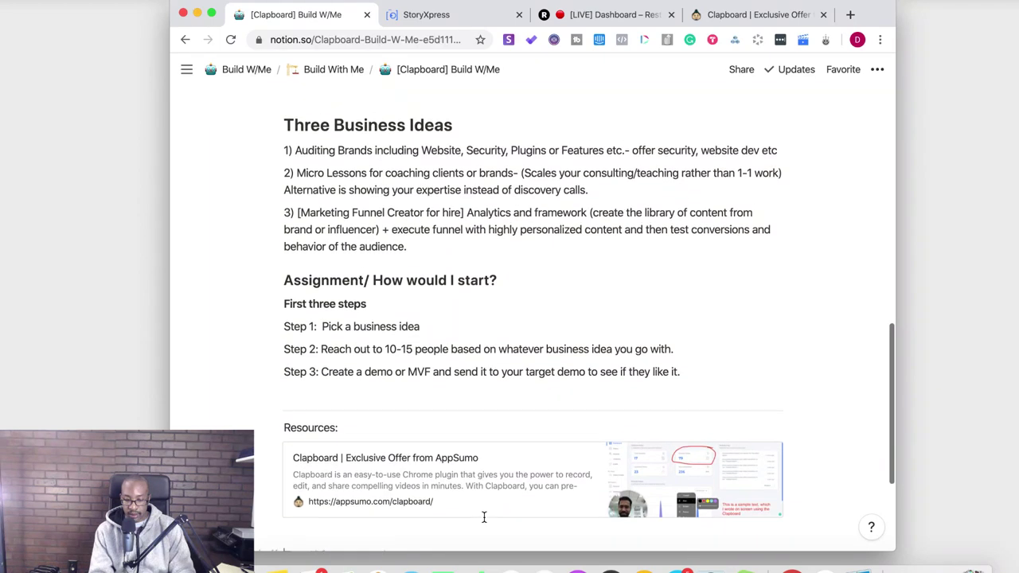
# - Restore the browser and move the Clapboard AppSumo tab beside the Notion notes
pyautogui.click(197, 15)
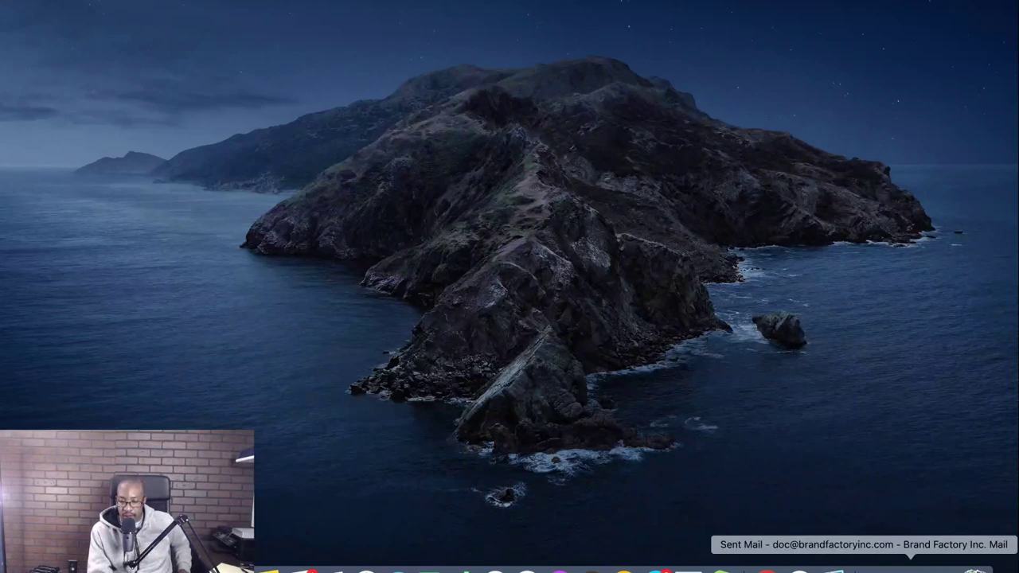
pyautogui.click(930, 568)
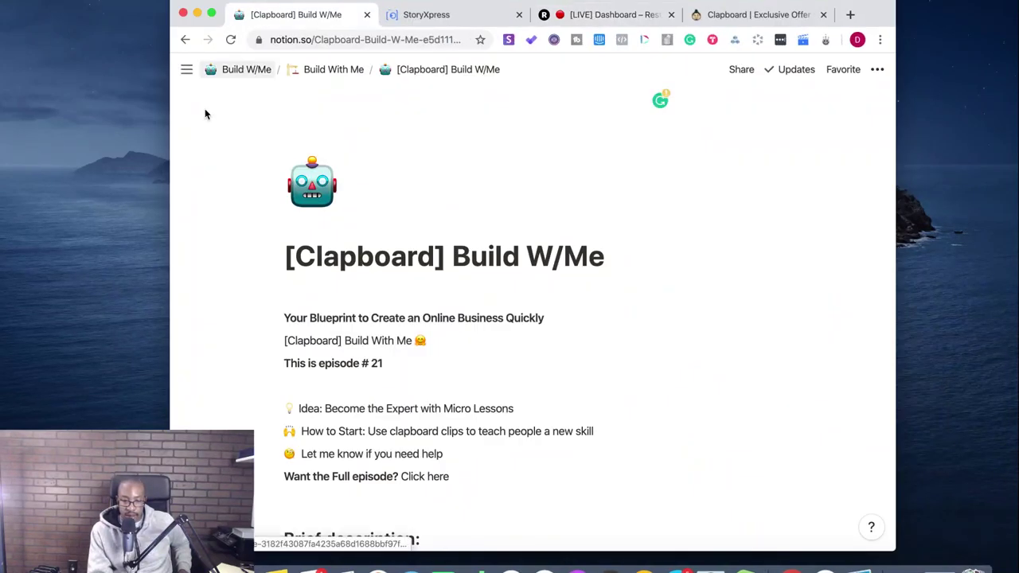
pyautogui.click(112, 212)
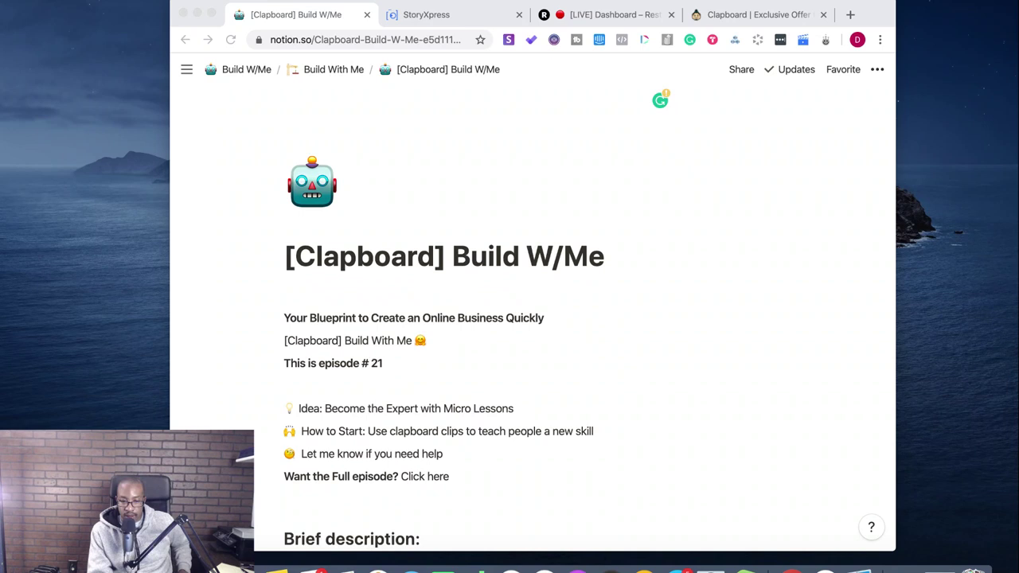
pyautogui.click(455, 16)
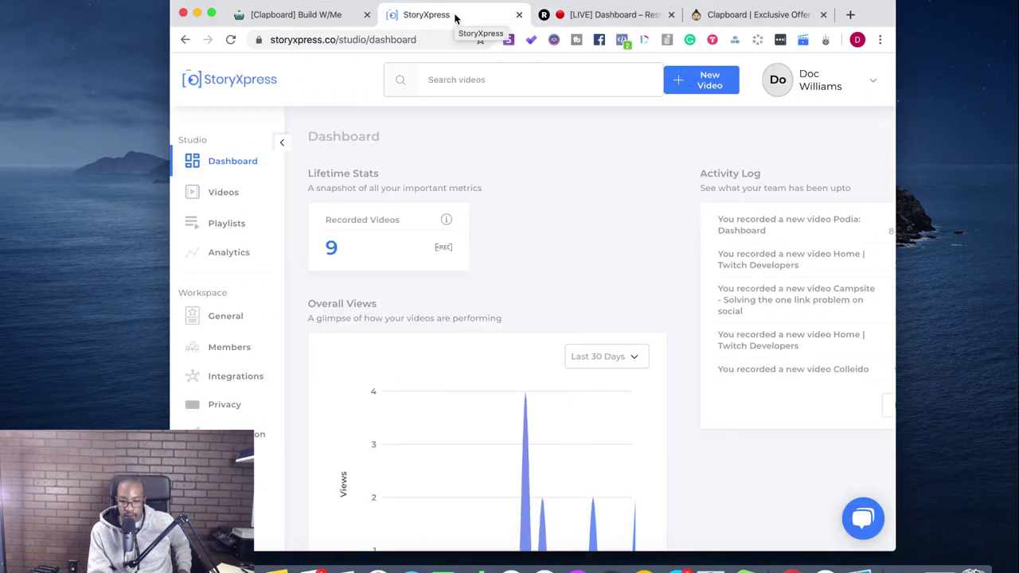
pyautogui.moveTo(768, 24); pyautogui.dragTo(502, 28)
# - Open StoryXpress's Clapboard 'Webcam and Screen' page in a new tab, then return to Notion
pyautogui.scroll(-5, 467, 276)
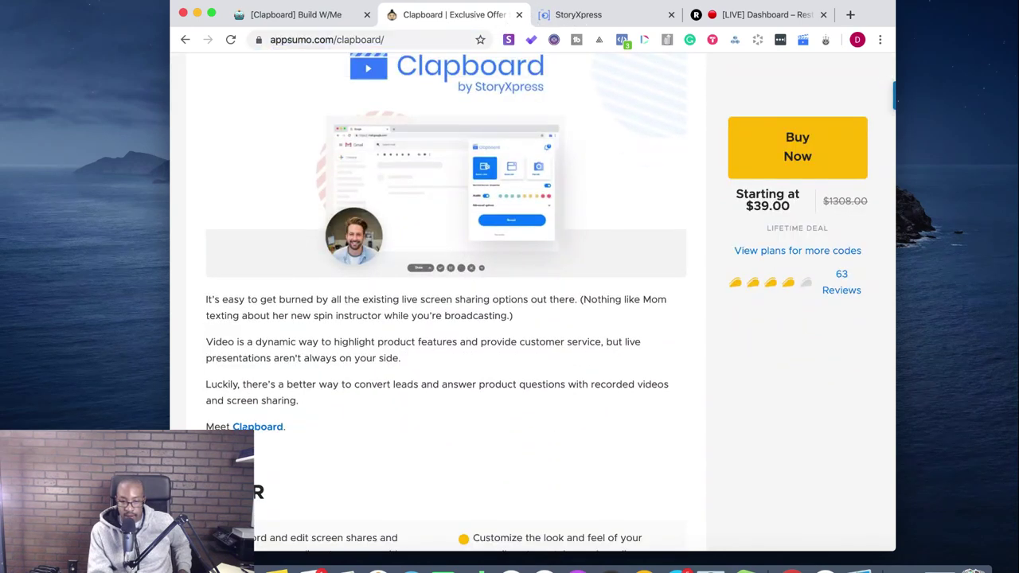
pyautogui.click(257, 426)
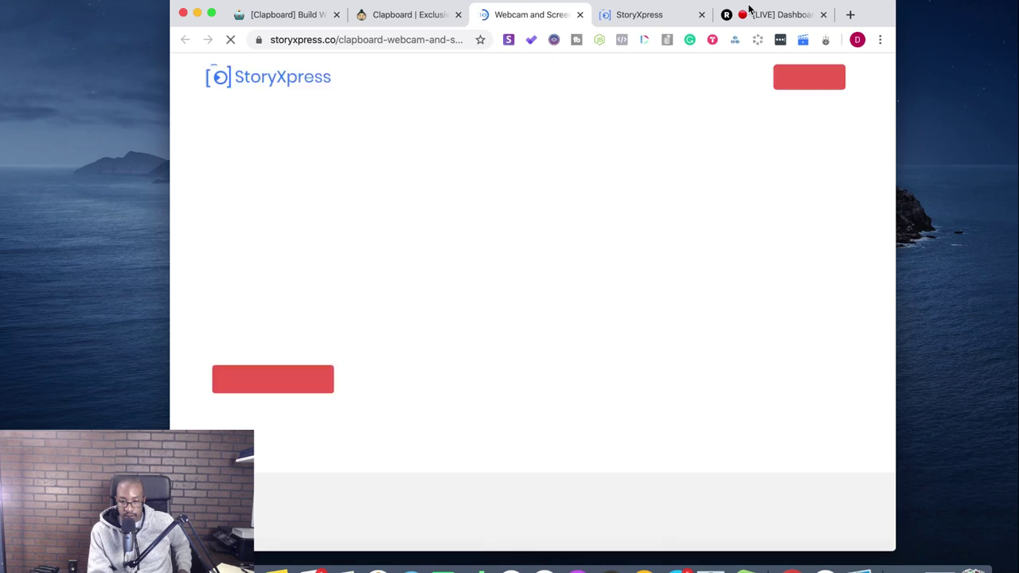
pyautogui.click(755, 16)
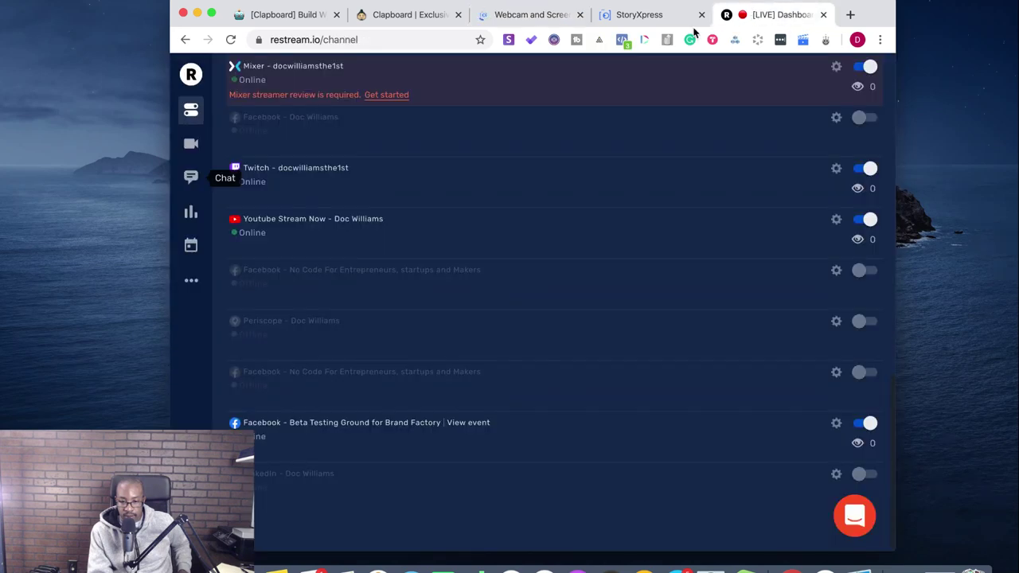
pyautogui.click(654, 17)
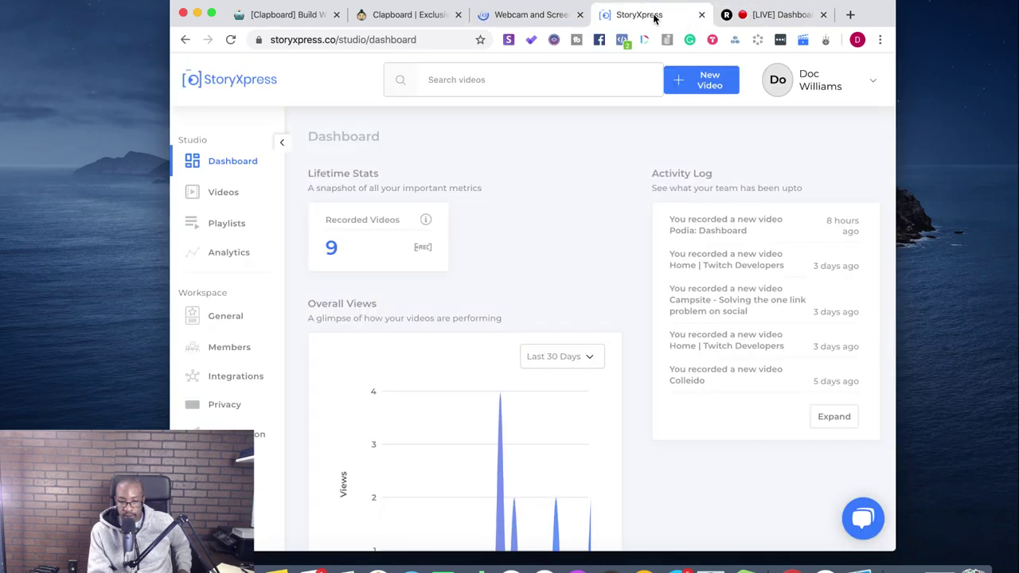
pyautogui.click(300, 20)
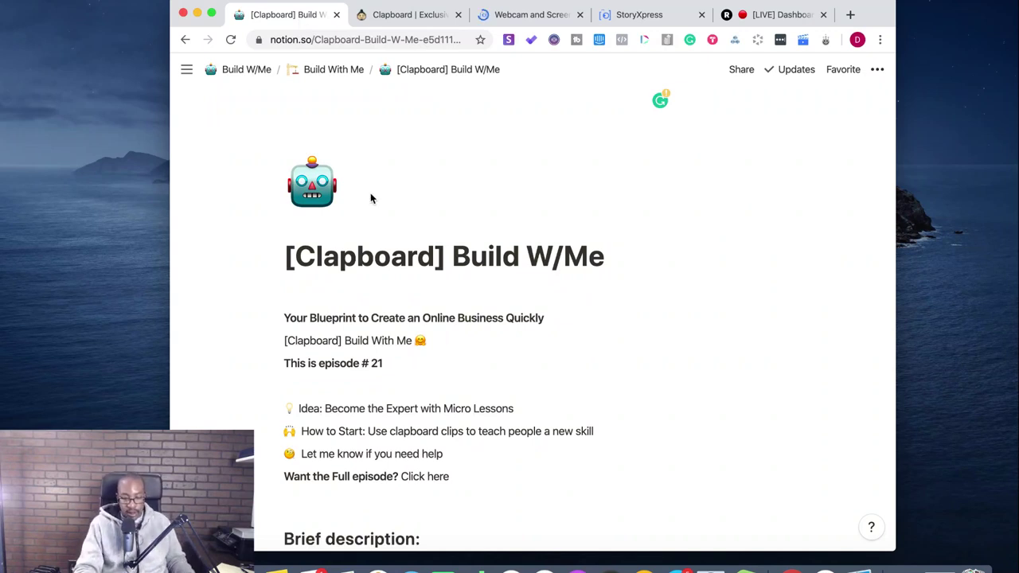
pyautogui.scroll(-5, 391, 359)
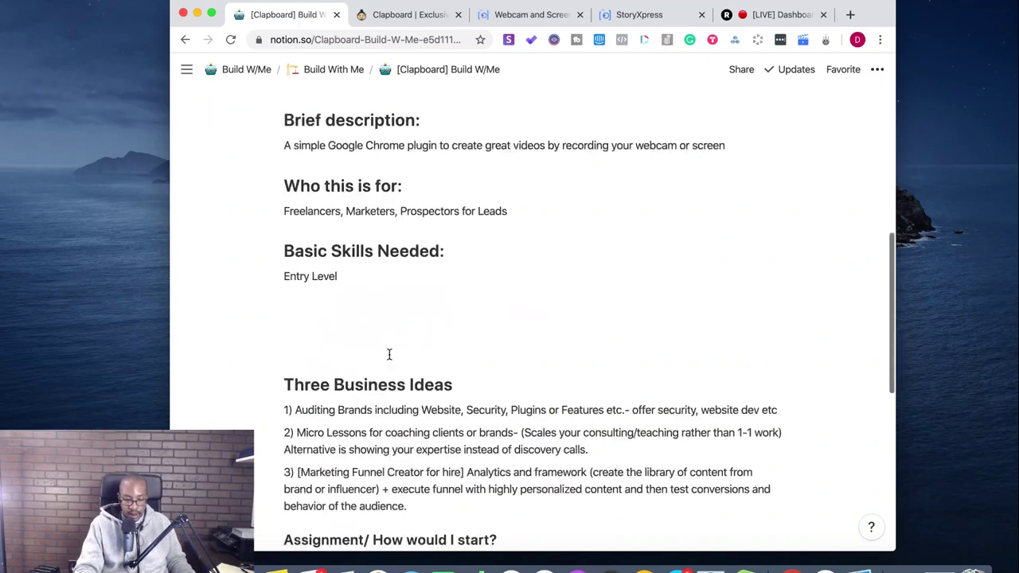
pyautogui.click(340, 347)
pyautogui.scroll(-5, 340, 347)
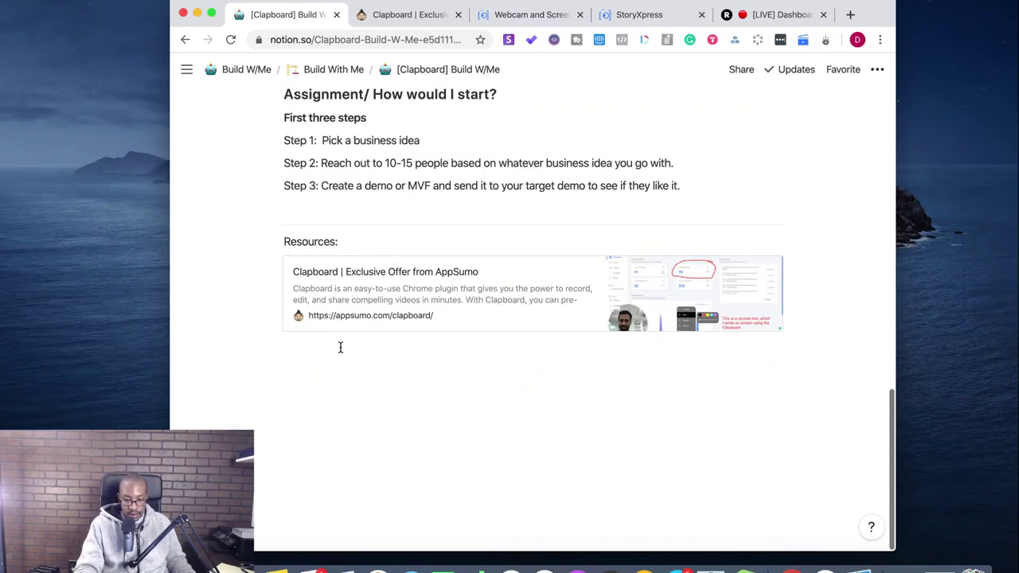
pyautogui.scroll(5, 340, 347)
pyautogui.scroll(6, 340, 348)
pyautogui.scroll(-2, 340, 347)
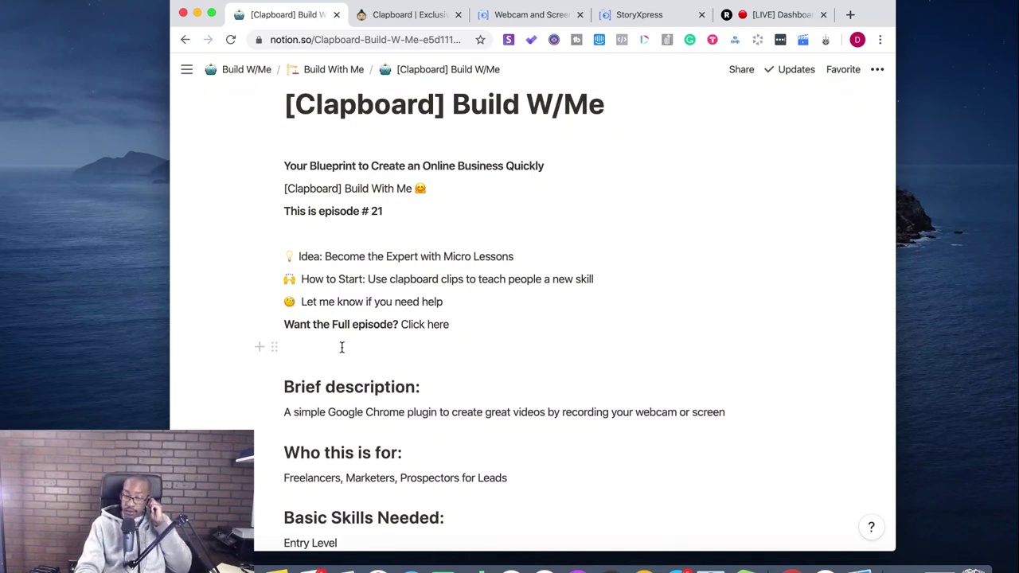
pyautogui.click(109, 257)
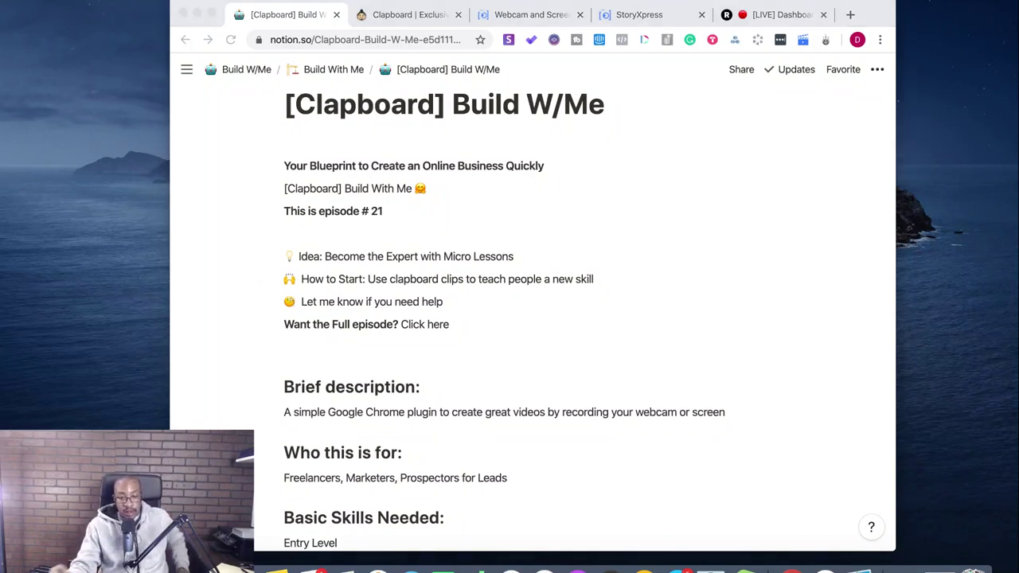